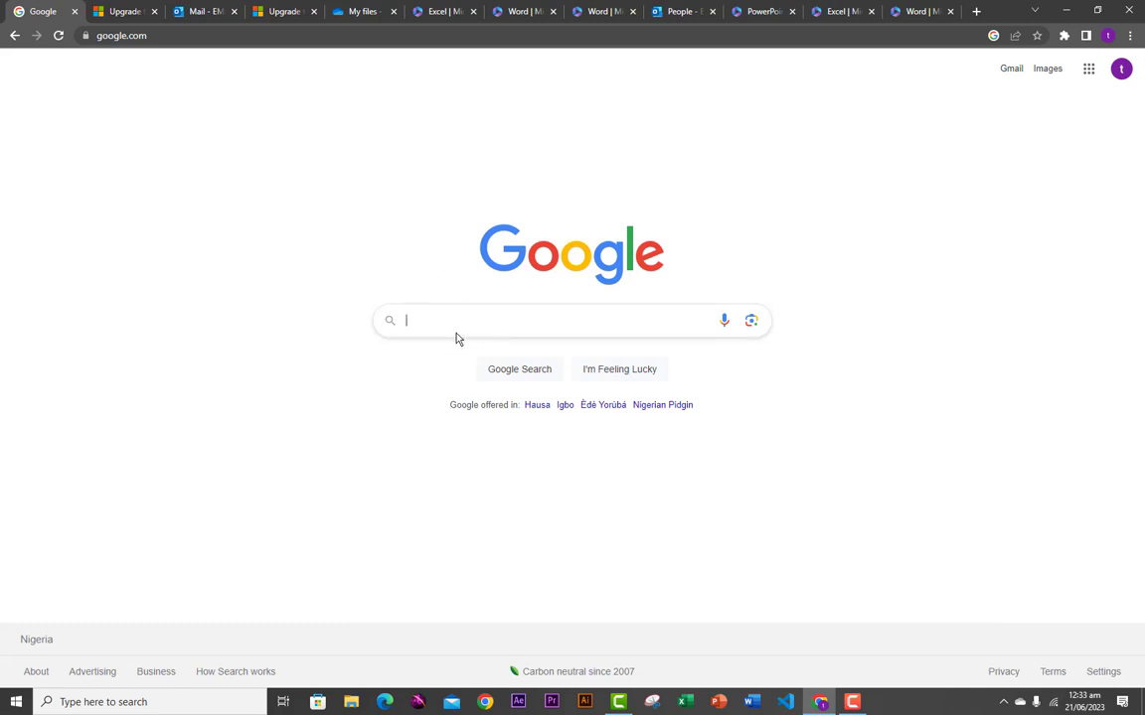
- Search Google for 'outlook', view the Microsoft Outlook plans page, then open the Outlook web inbox
text(dutlook)
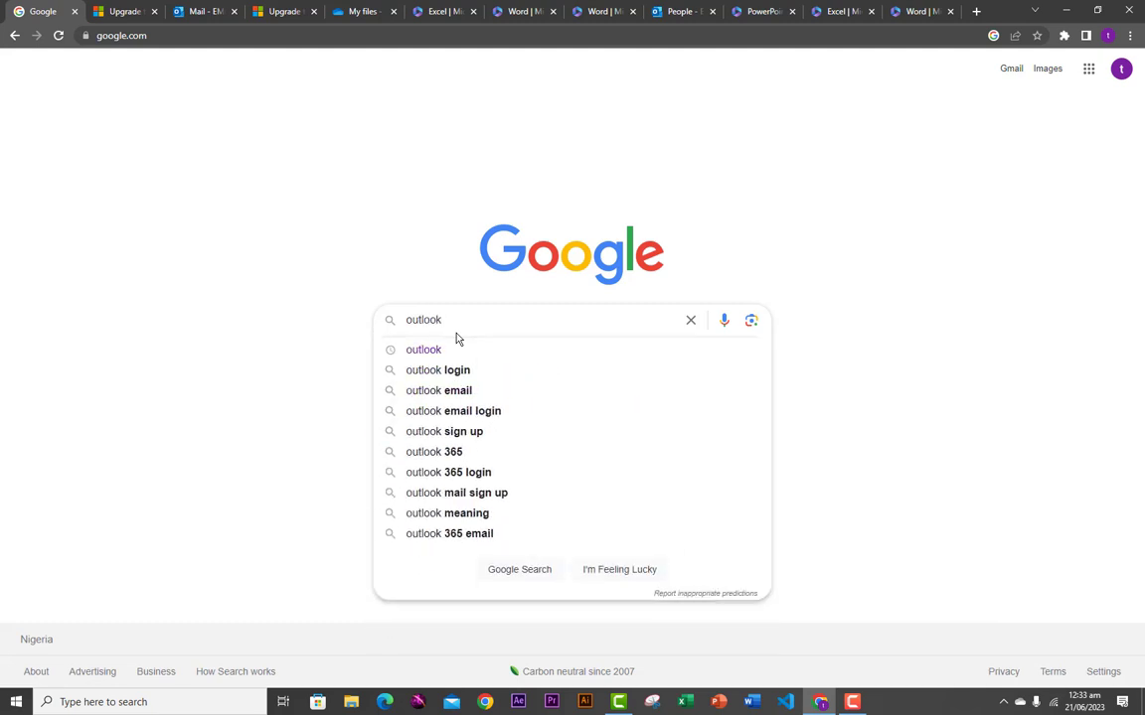
click(427, 352)
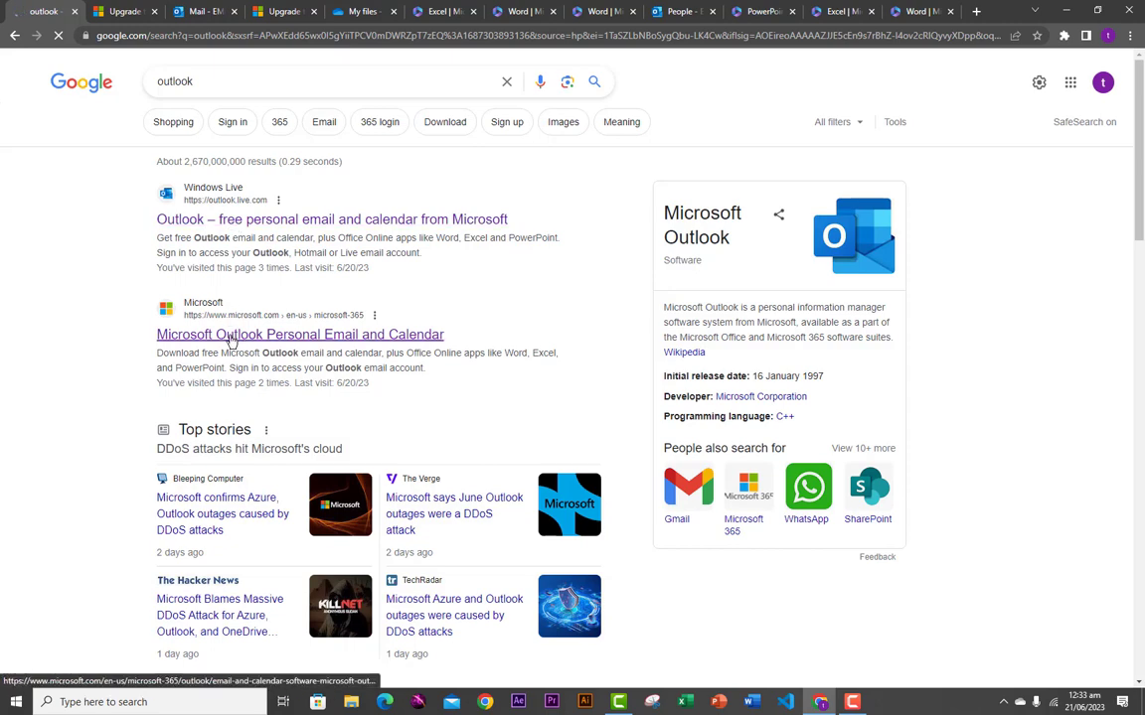
click(111, 12)
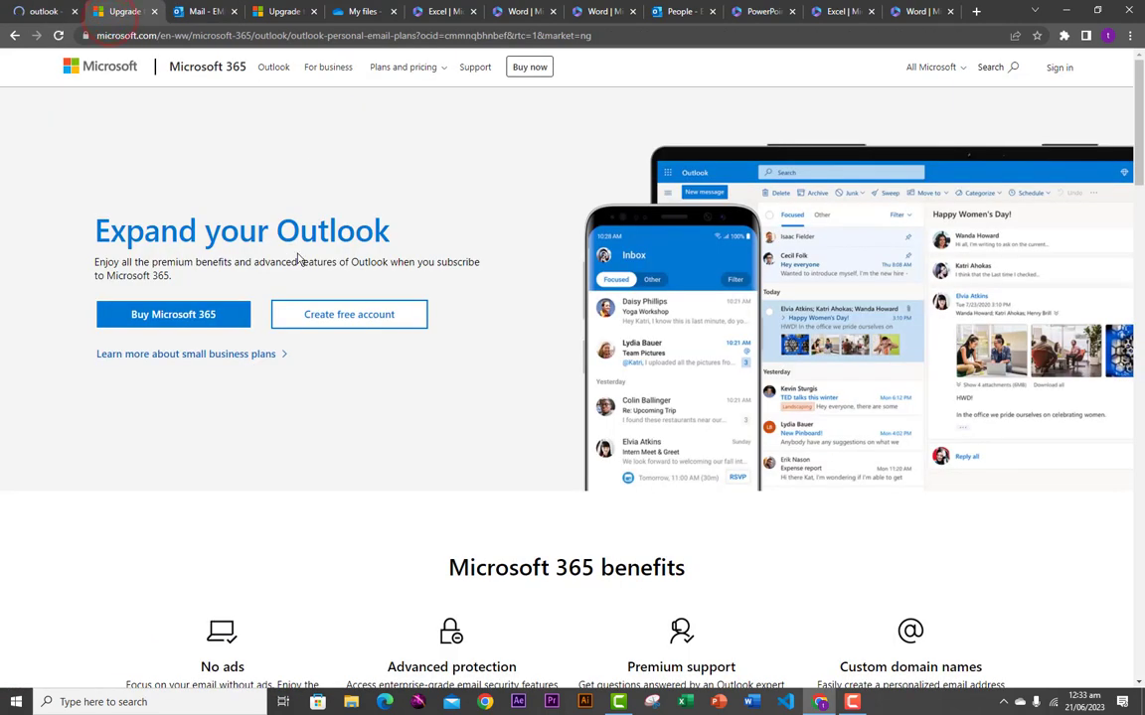
click(355, 321)
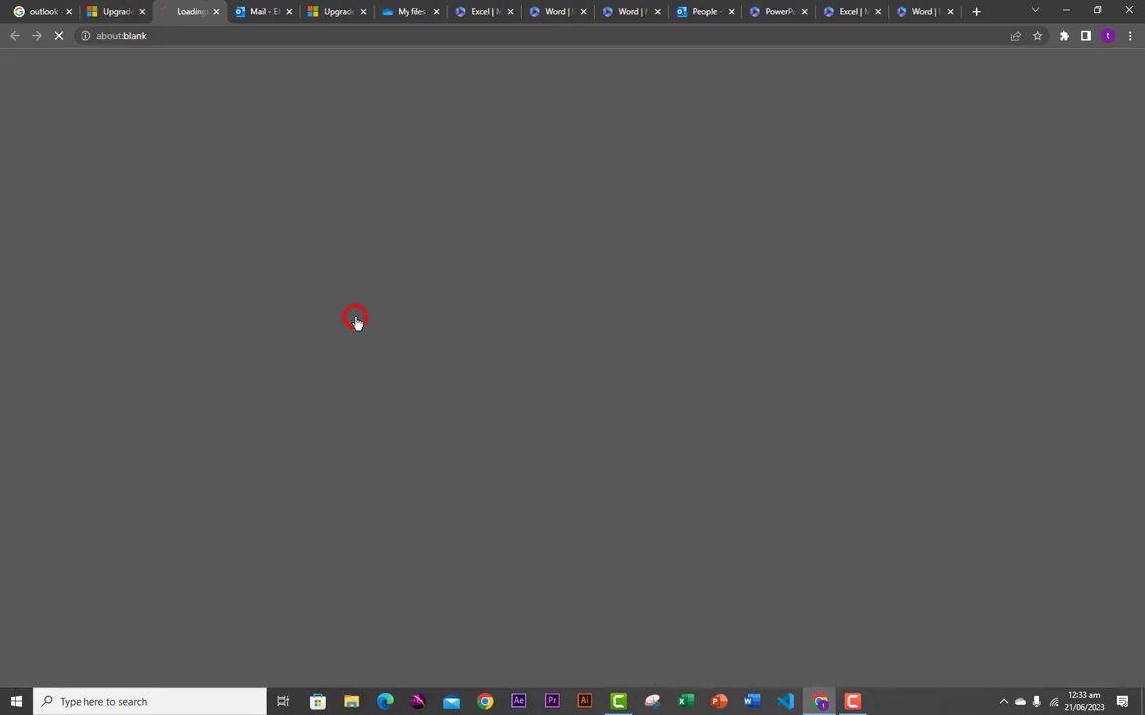
click(255, 14)
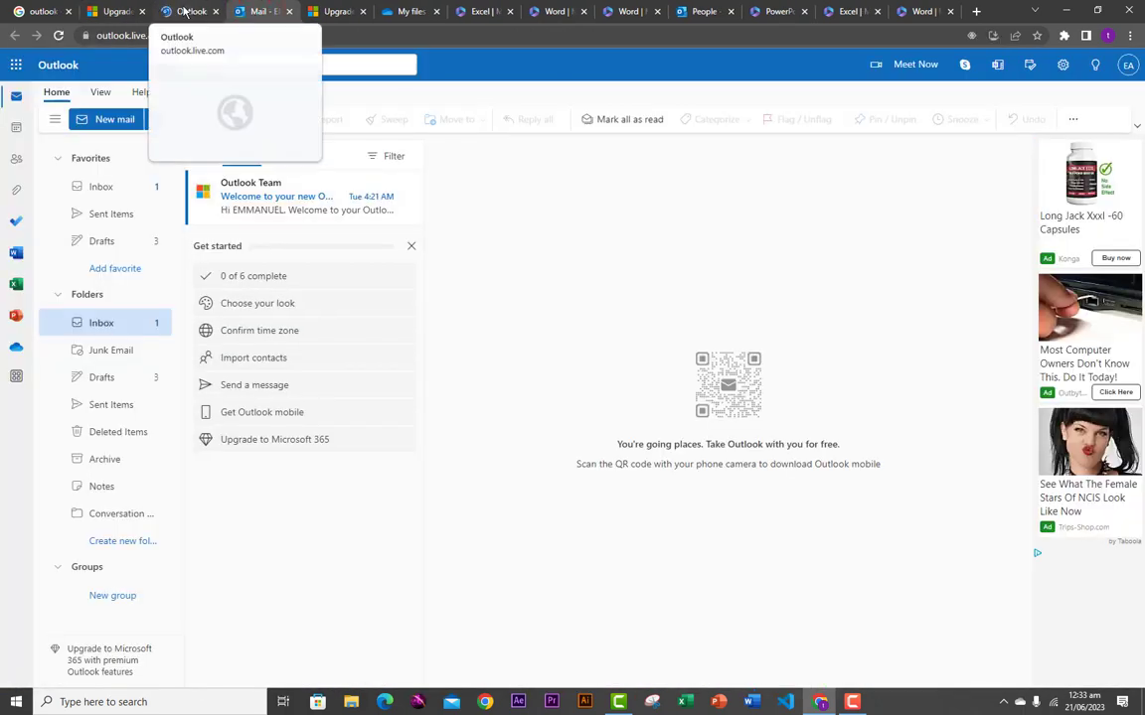
click(186, 11)
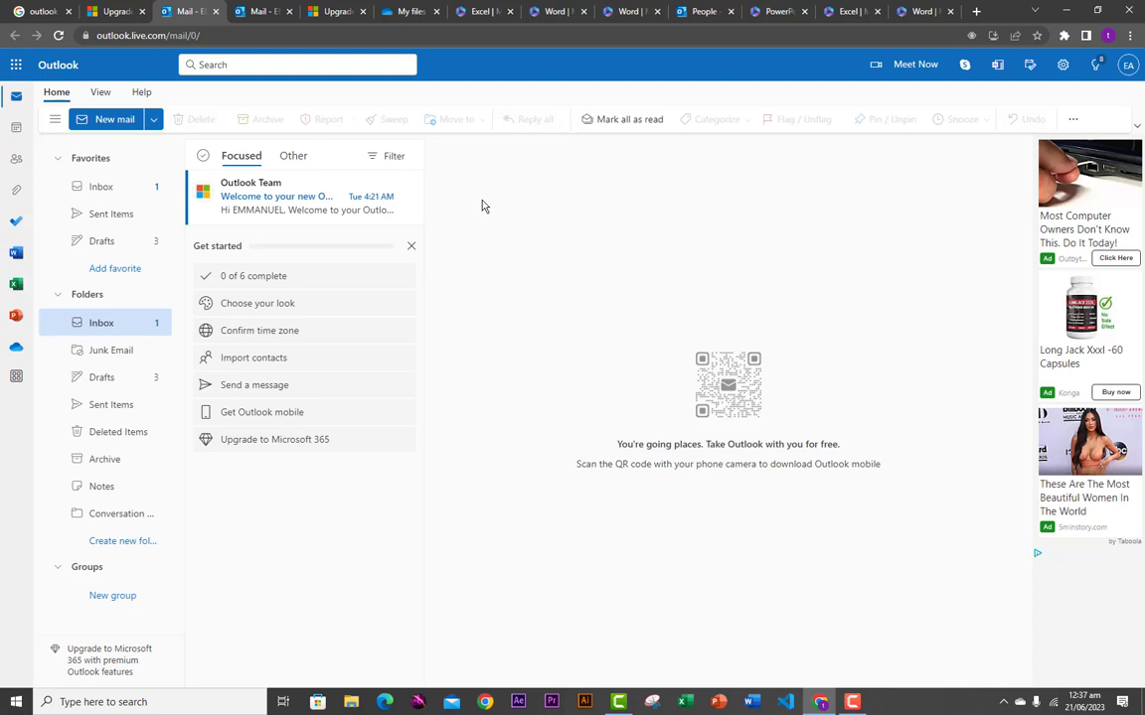
click(100, 92)
- Return the ribbon to Home, collapse the folder list, and start a new blank email
click(142, 92)
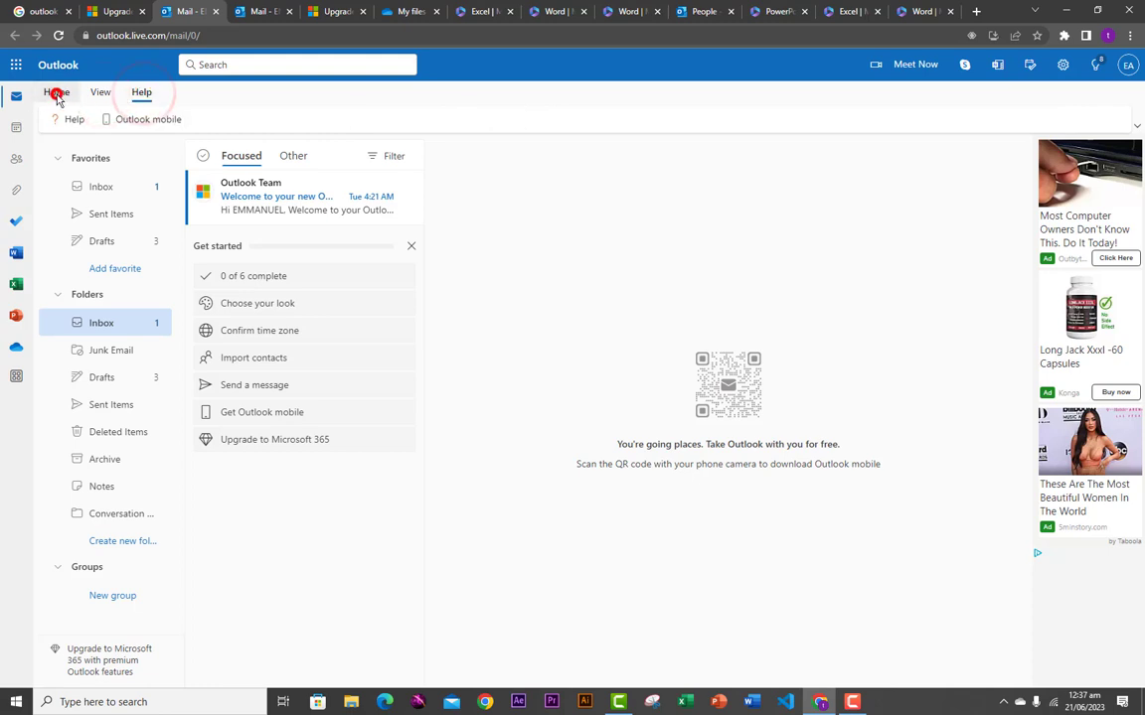
click(56, 91)
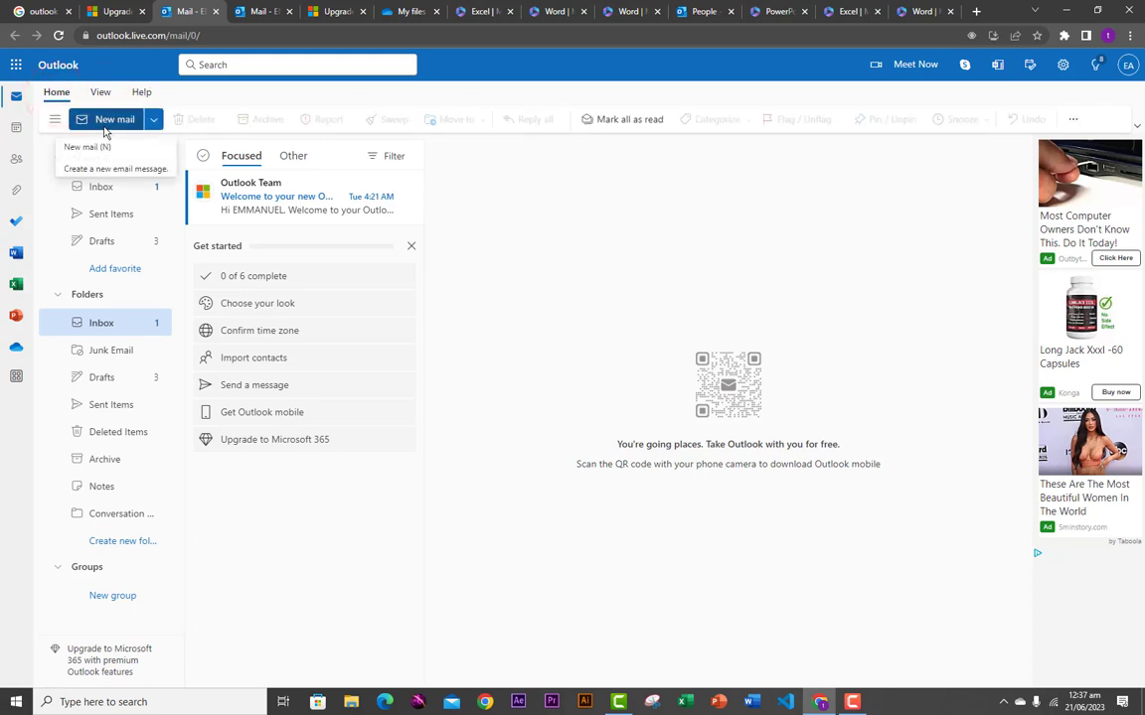
click(55, 119)
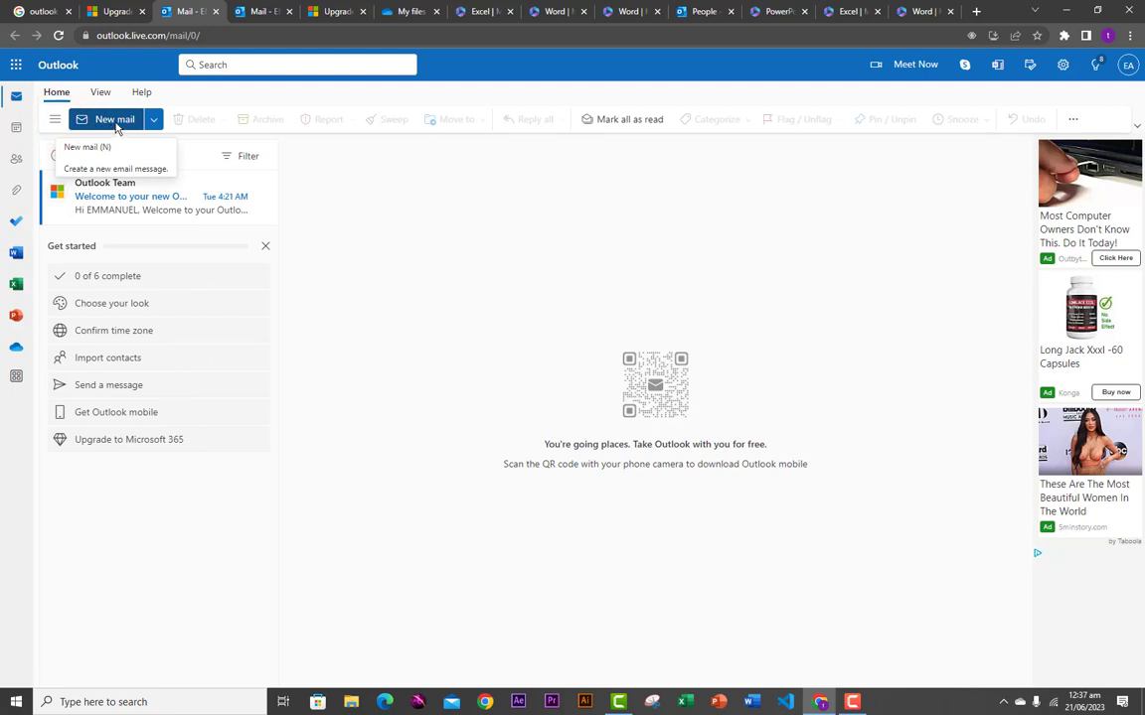
click(116, 119)
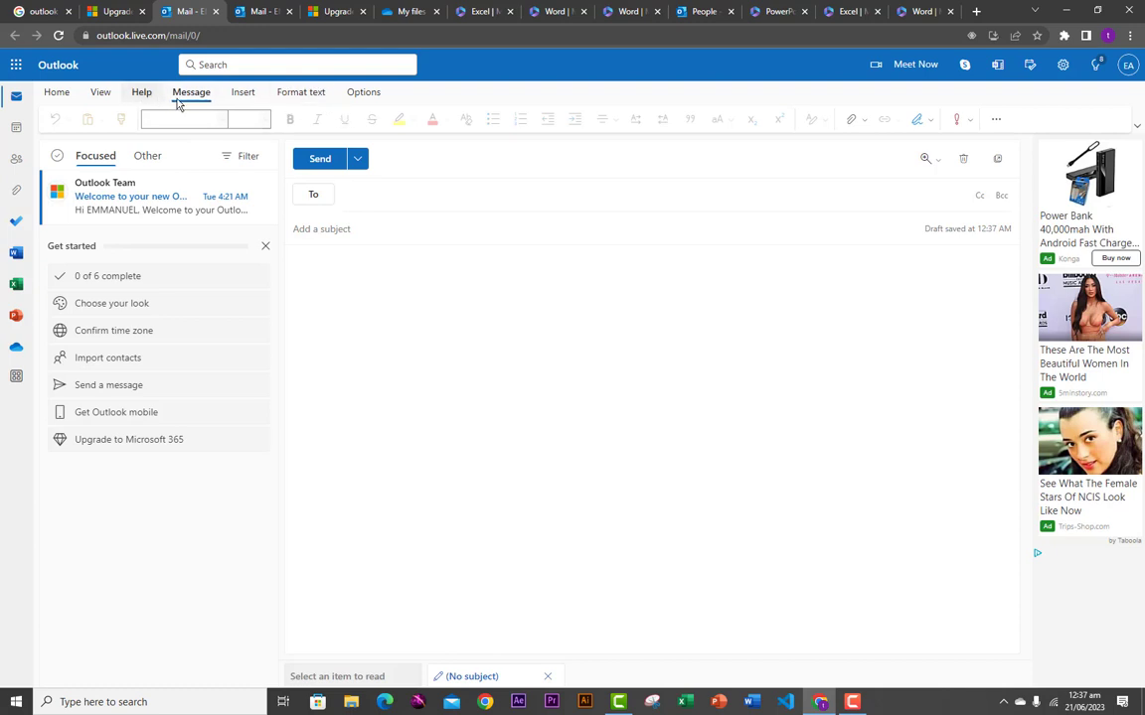
- Enter a Gmail recipient address and a Yahoo recipient address on the To line, fixing a typo
click(347, 309)
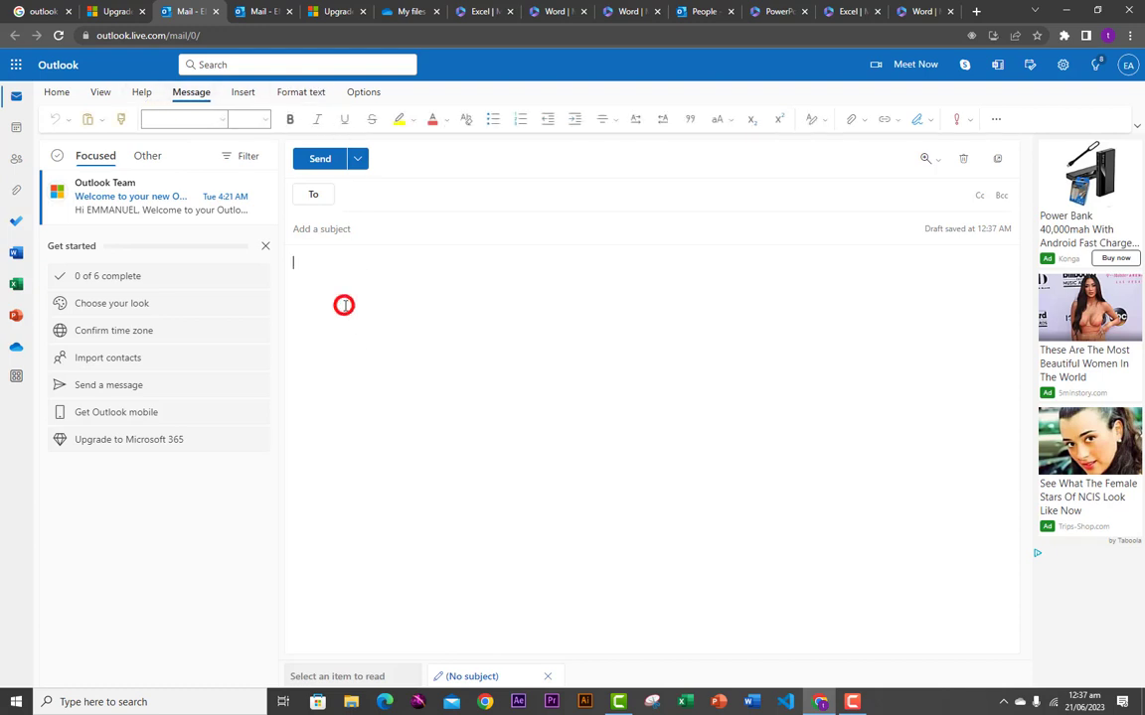
click(359, 195)
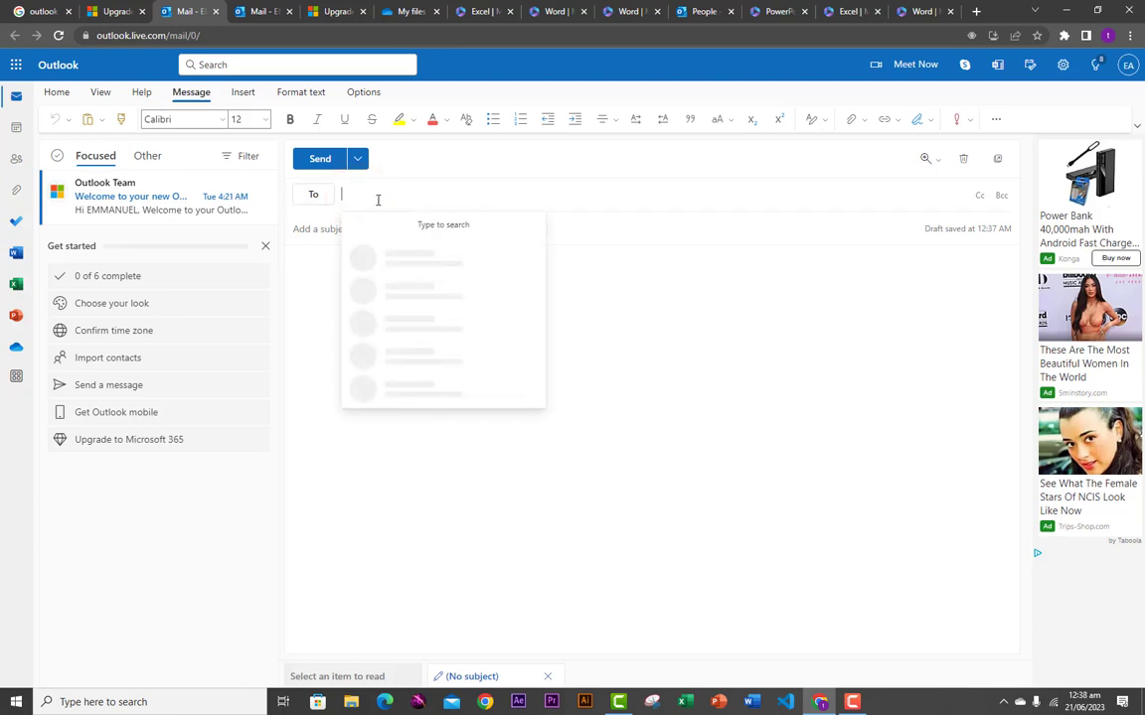
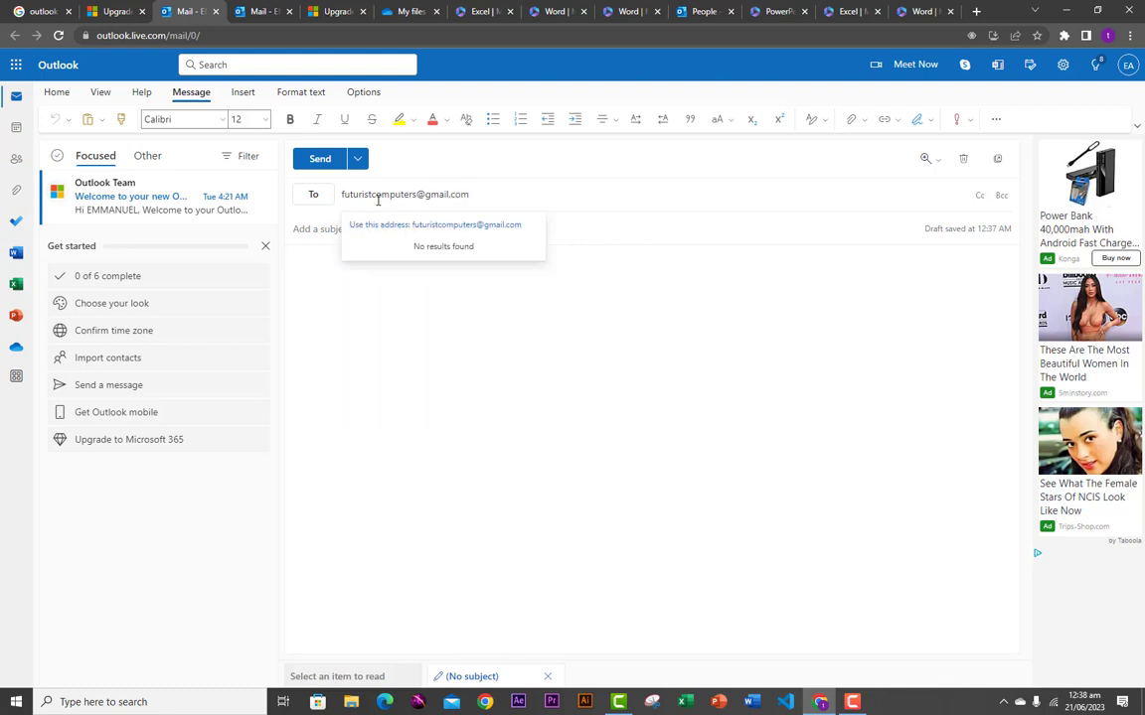
key(Return)
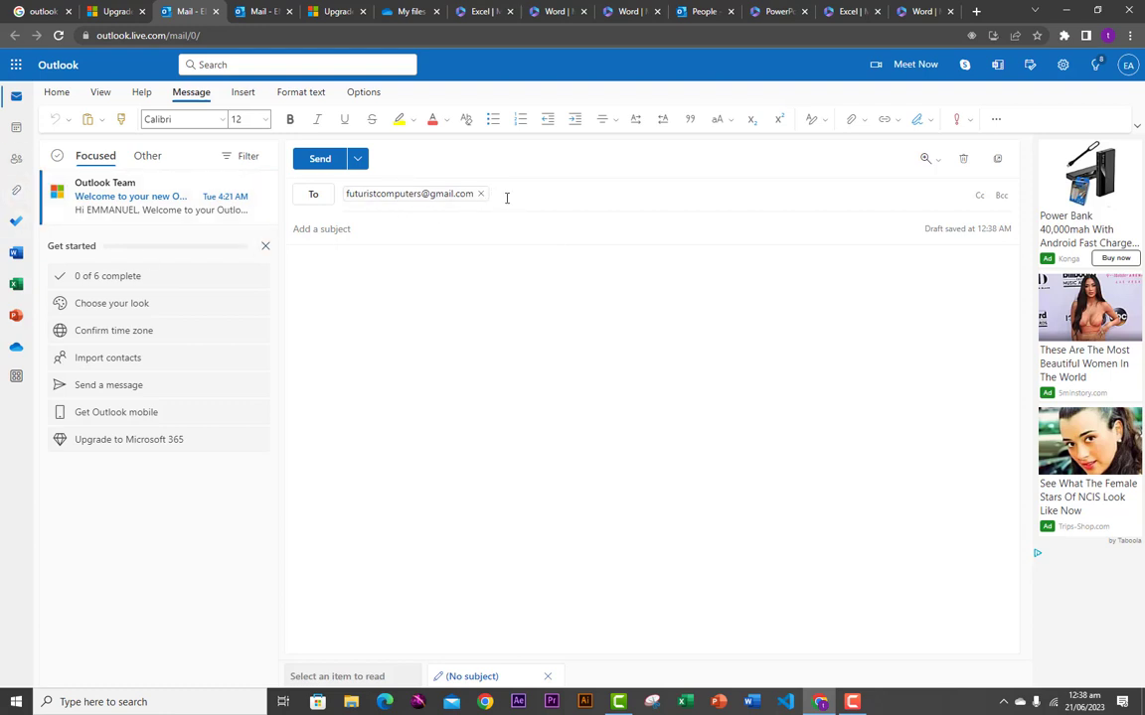
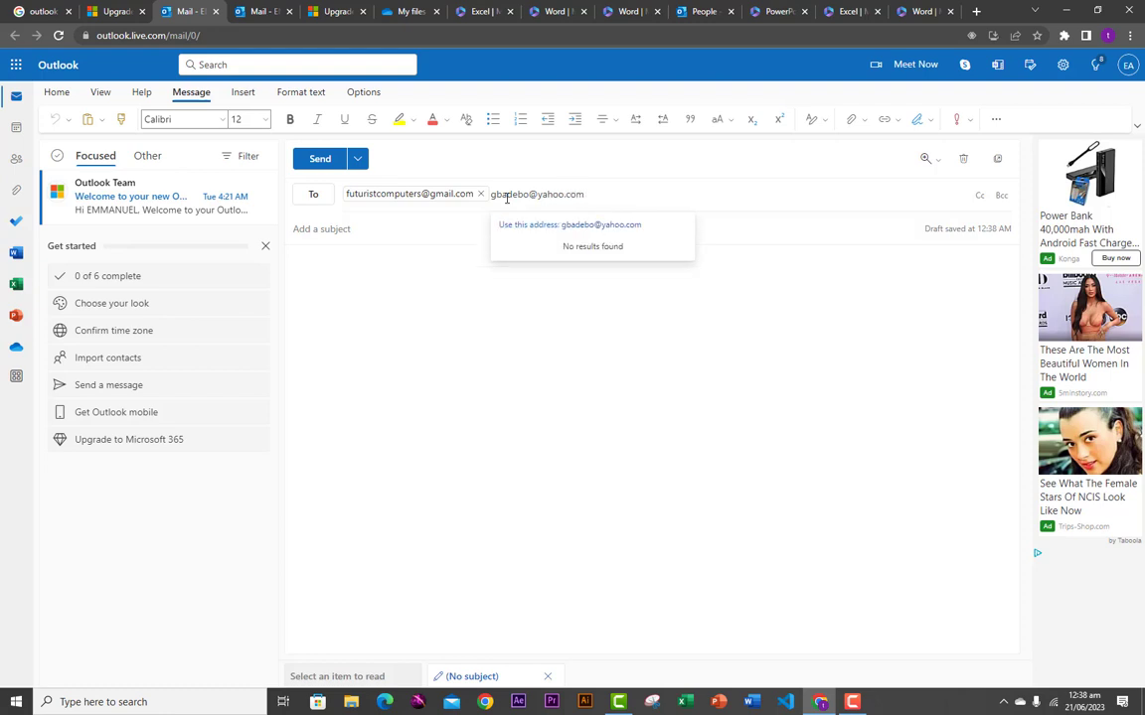
click(354, 232)
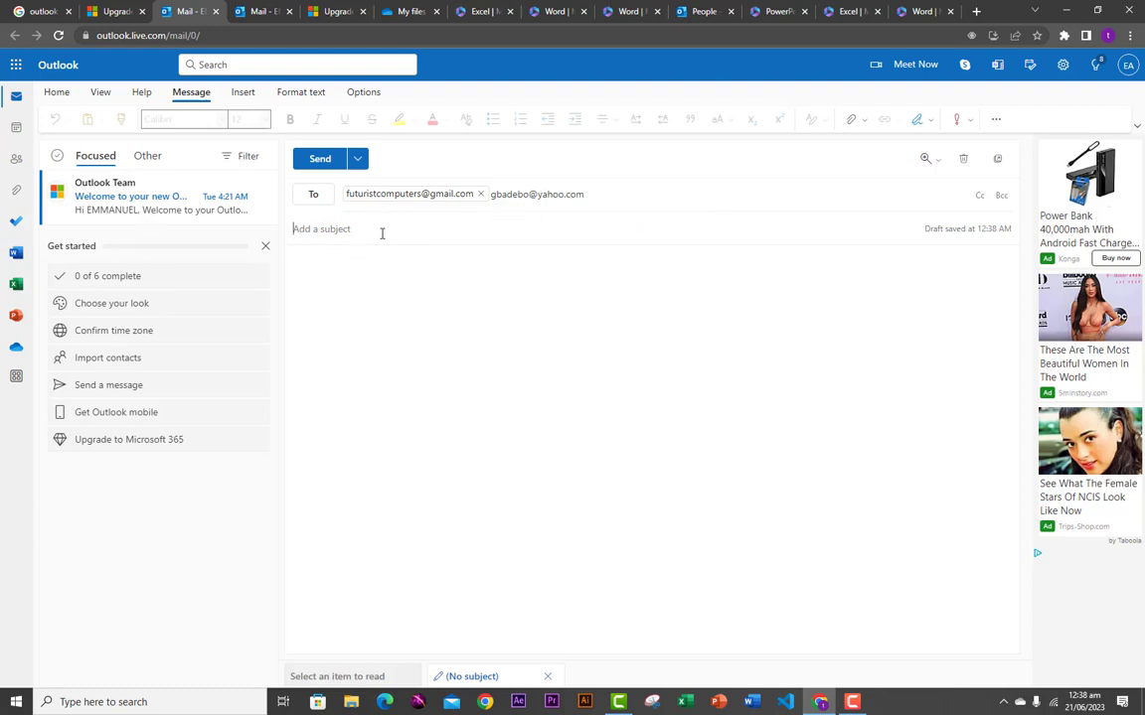
- Add the suggested Gmail contact on a new Cc line, then show an empty Bcc line
click(629, 197)
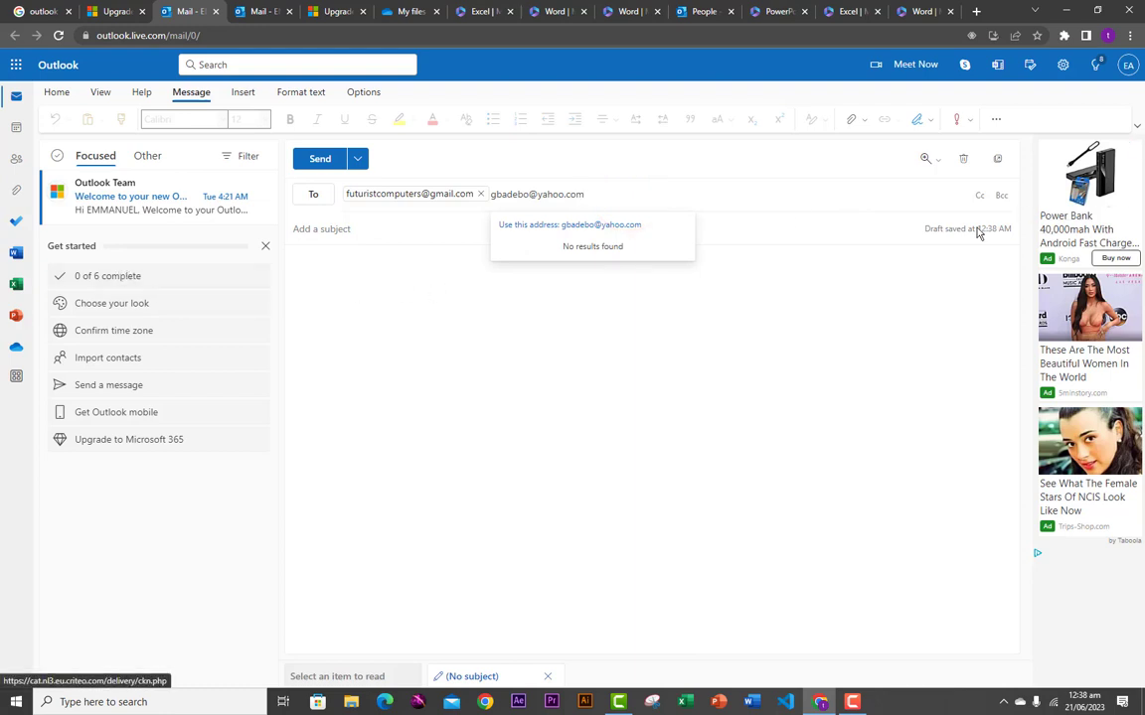
click(979, 195)
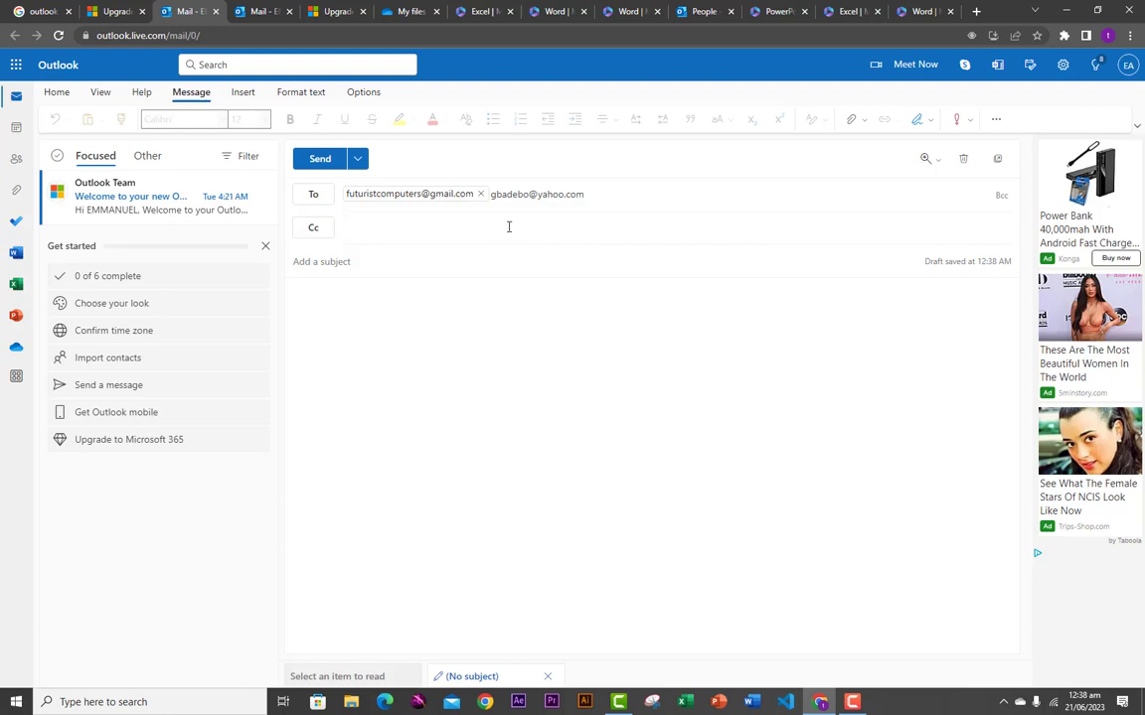
click(411, 237)
click(400, 235)
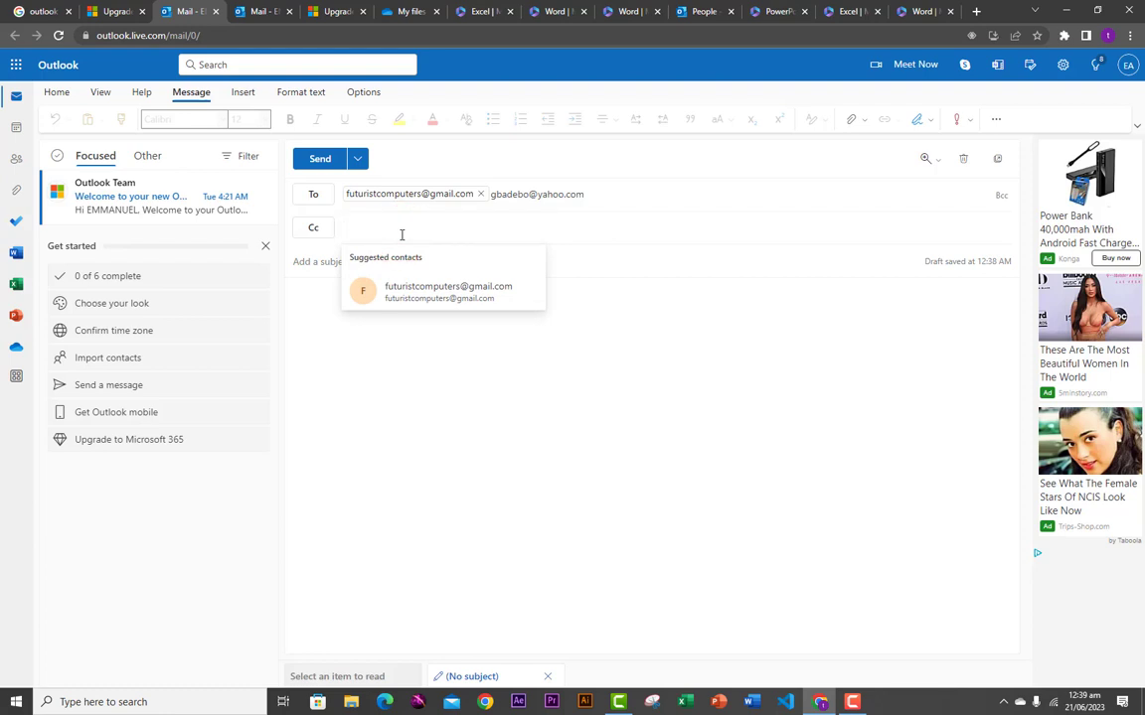
click(417, 287)
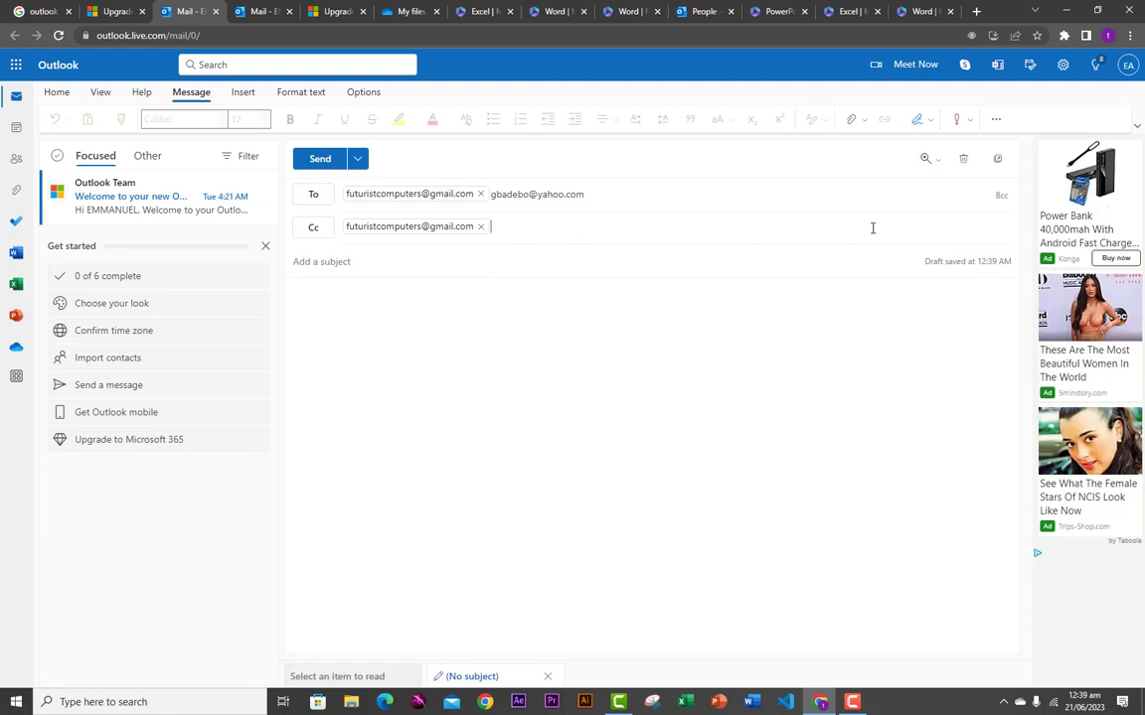
click(1000, 195)
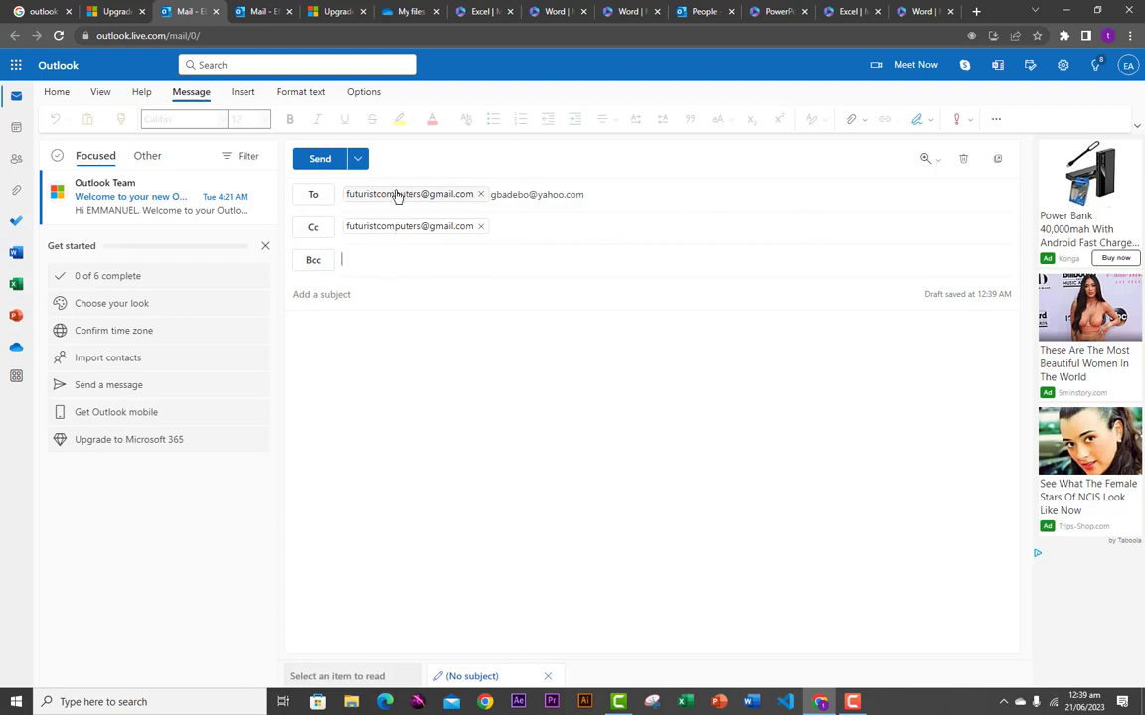
- Fill the Bcc line with the suggested Gmail contact from Suggested contacts
click(360, 260)
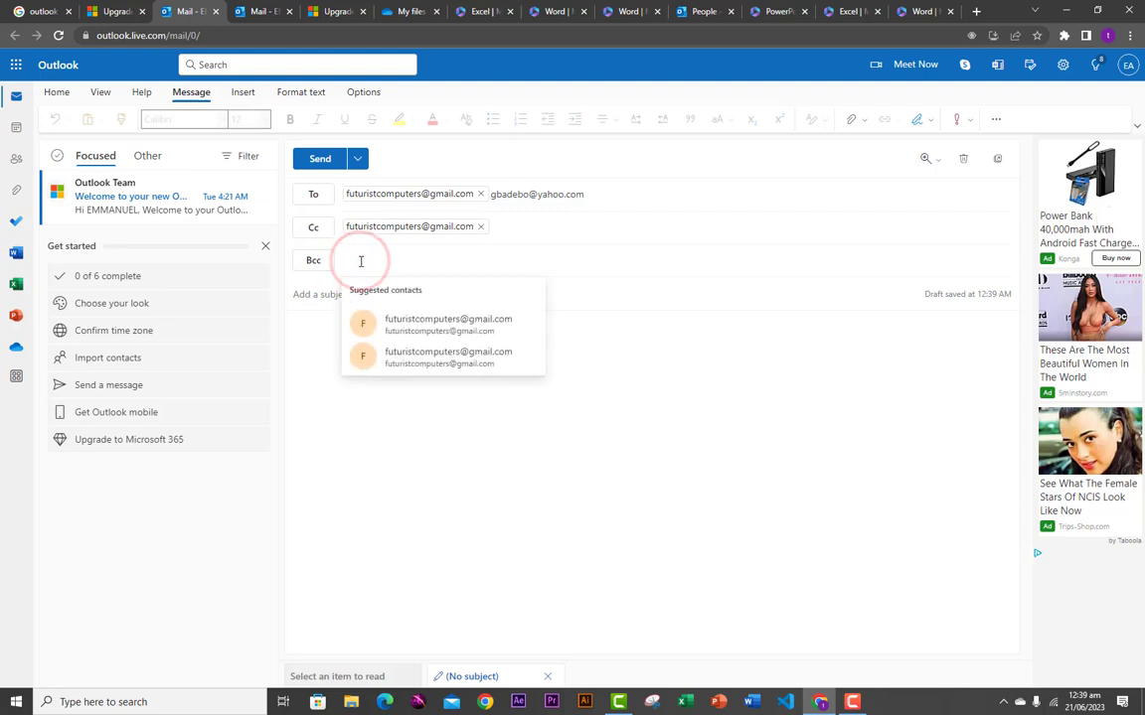
click(407, 354)
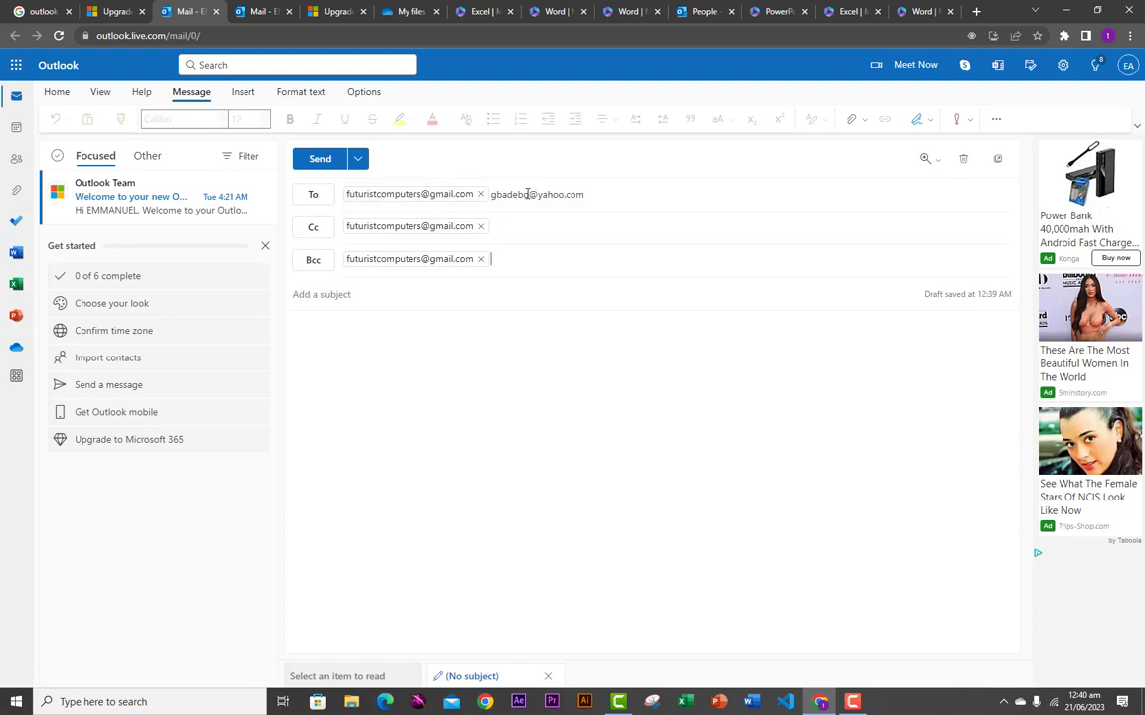
mouse_move(389, 227)
click(358, 294)
- Enter the subject 'futurist' and type the body line 'WELCOME TO FUTURIST COJMPUTERS'
text(futurist)
click(341, 354)
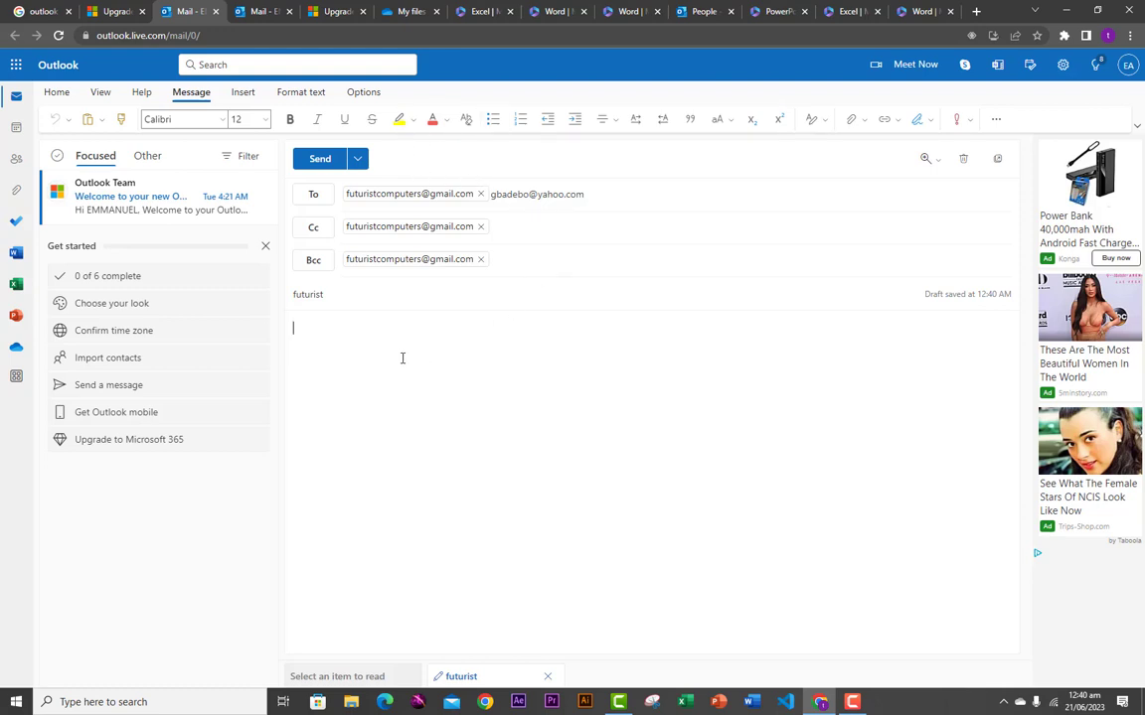
text(ELCOME TO FUTURIST COJMPUTER)
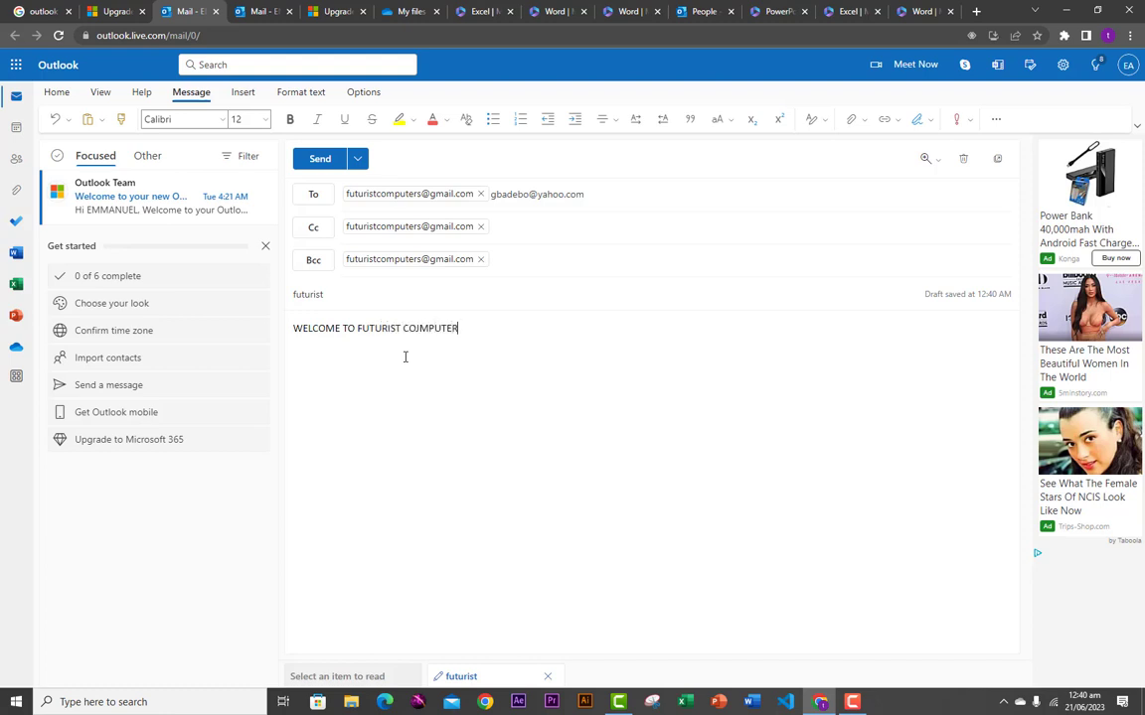
- Format the welcome line as bold, size 16 Comic Sans MS in dark red
text(S)
click(291, 331)
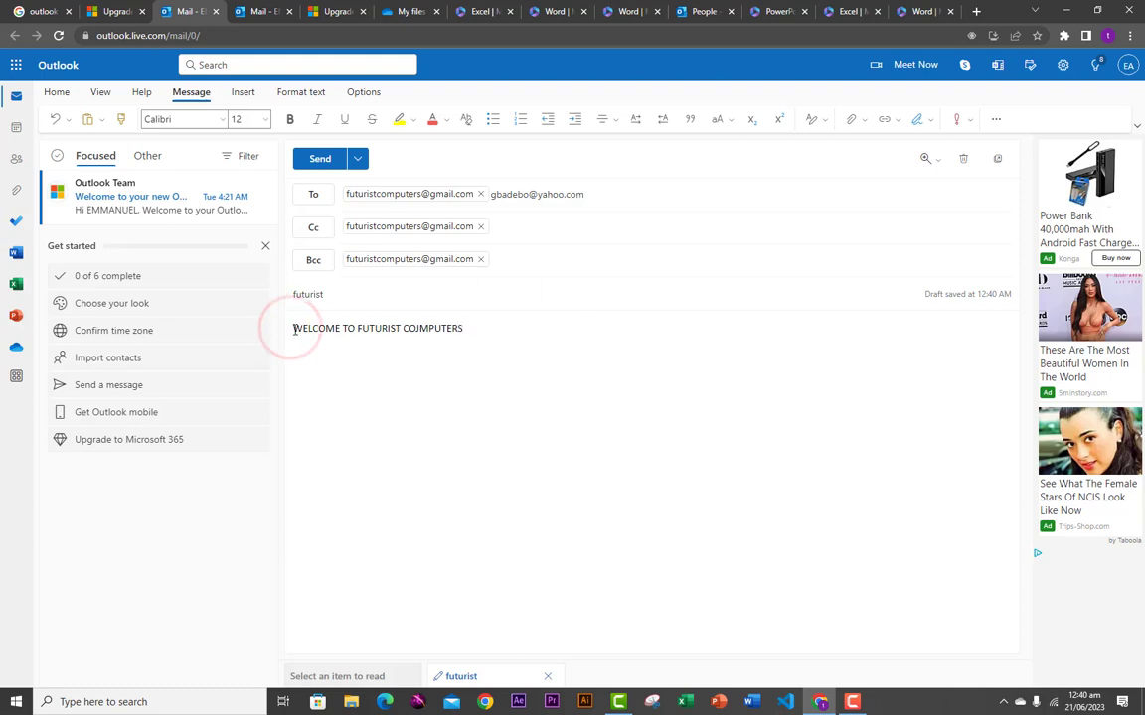
drag(463, 326, 483, 325)
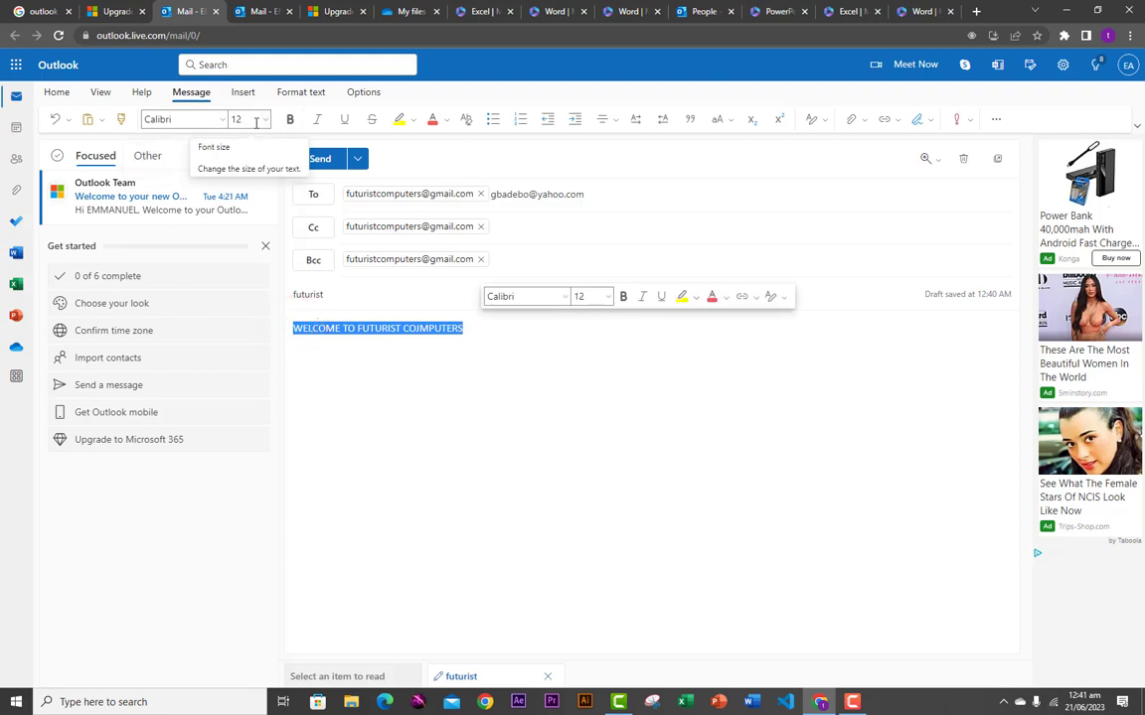
click(220, 121)
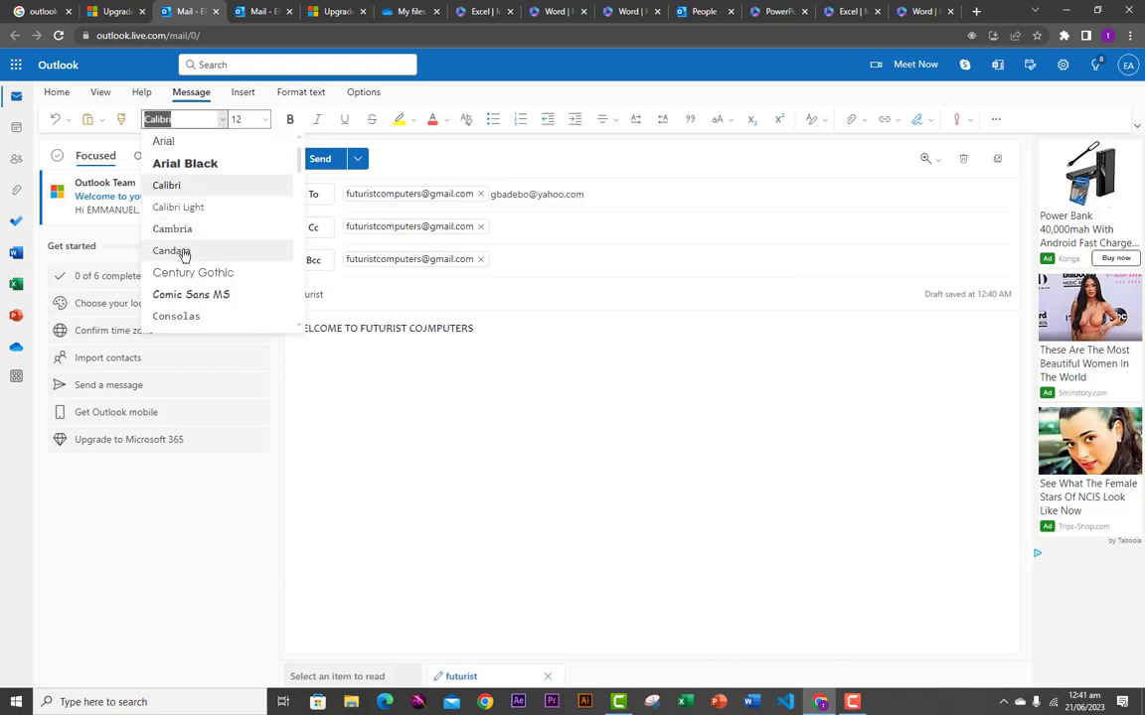
click(179, 295)
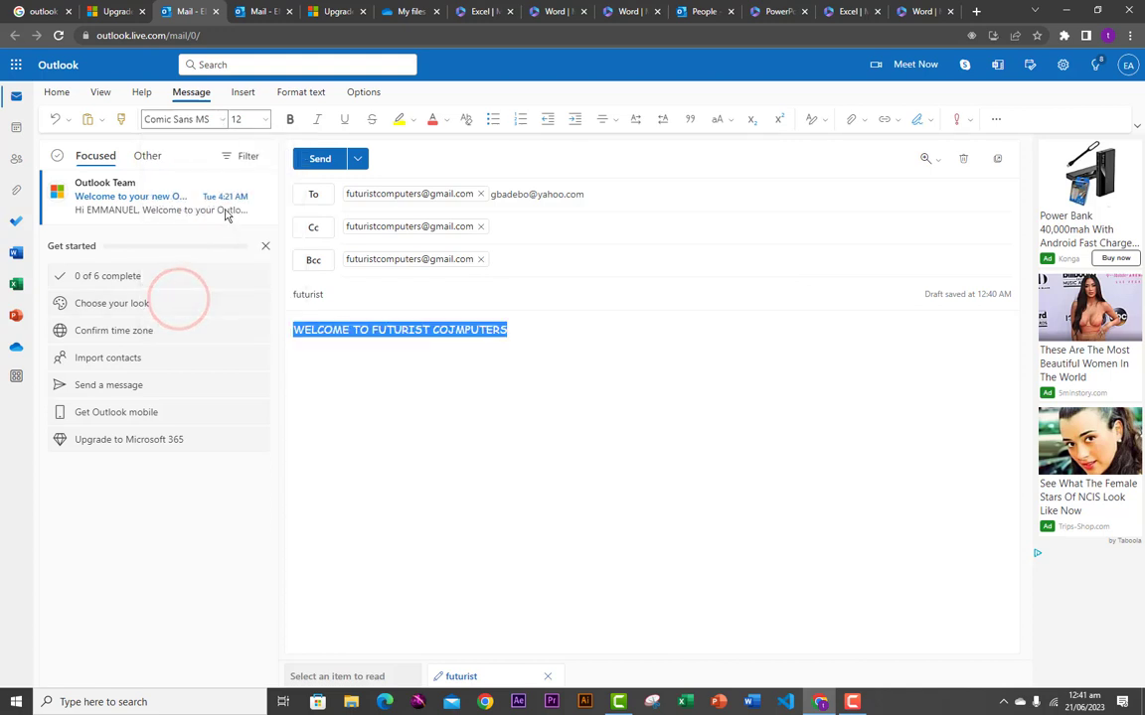
click(291, 121)
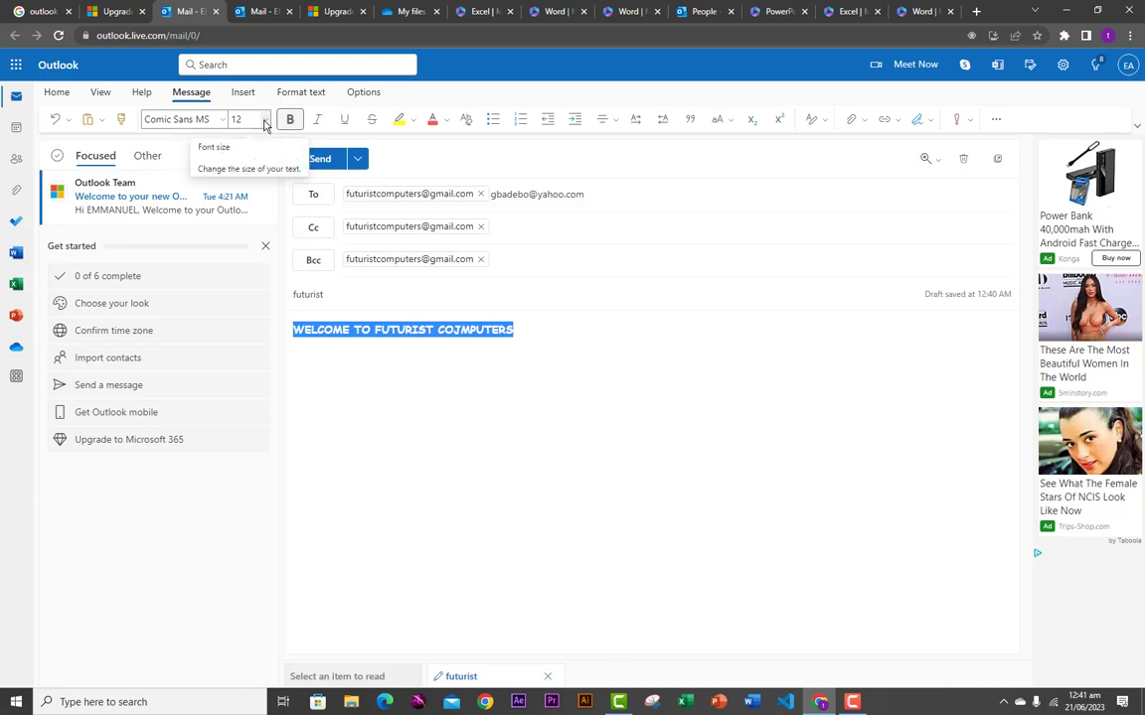
click(264, 119)
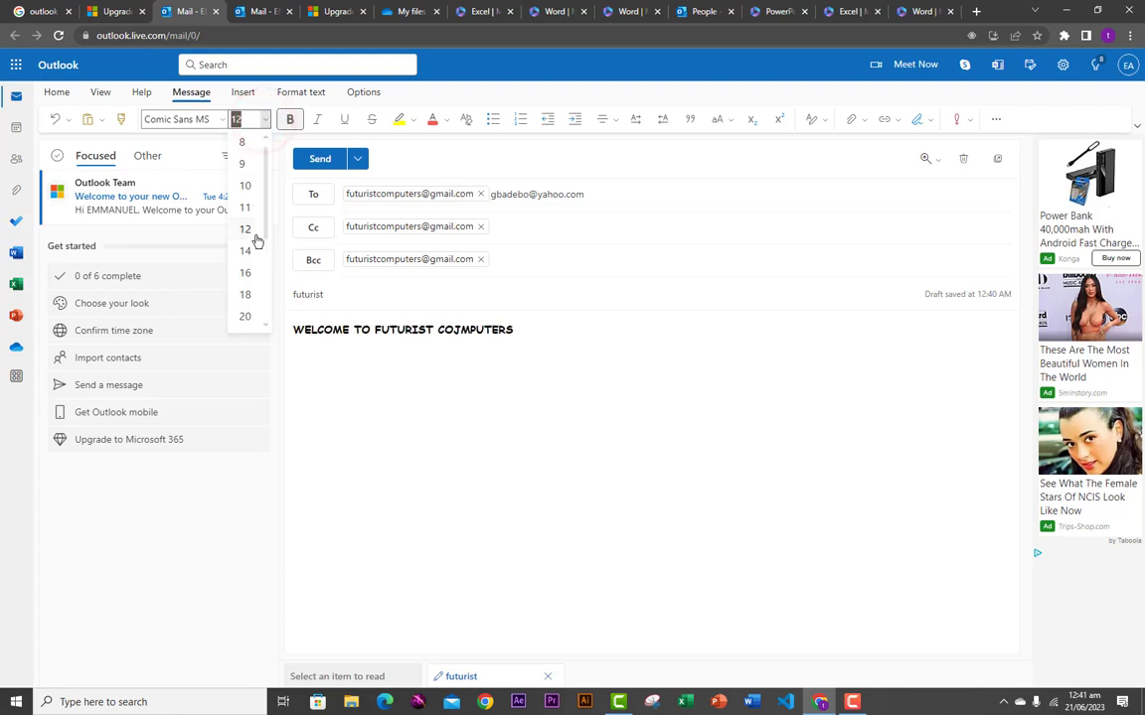
click(247, 271)
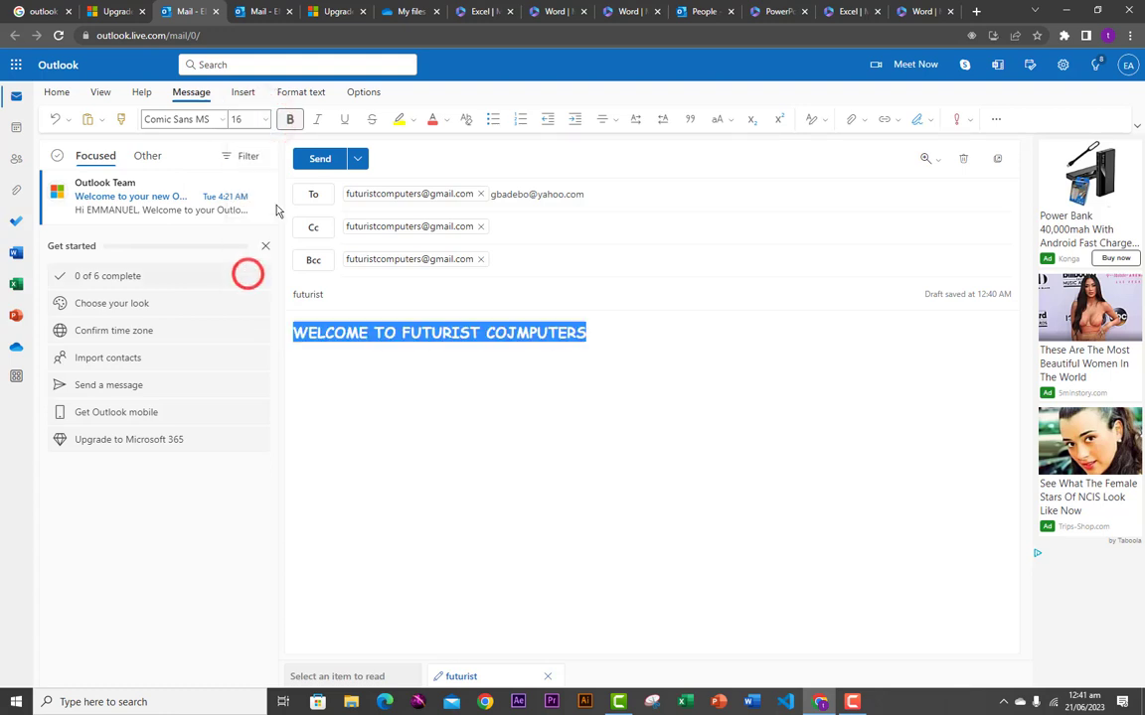
click(445, 120)
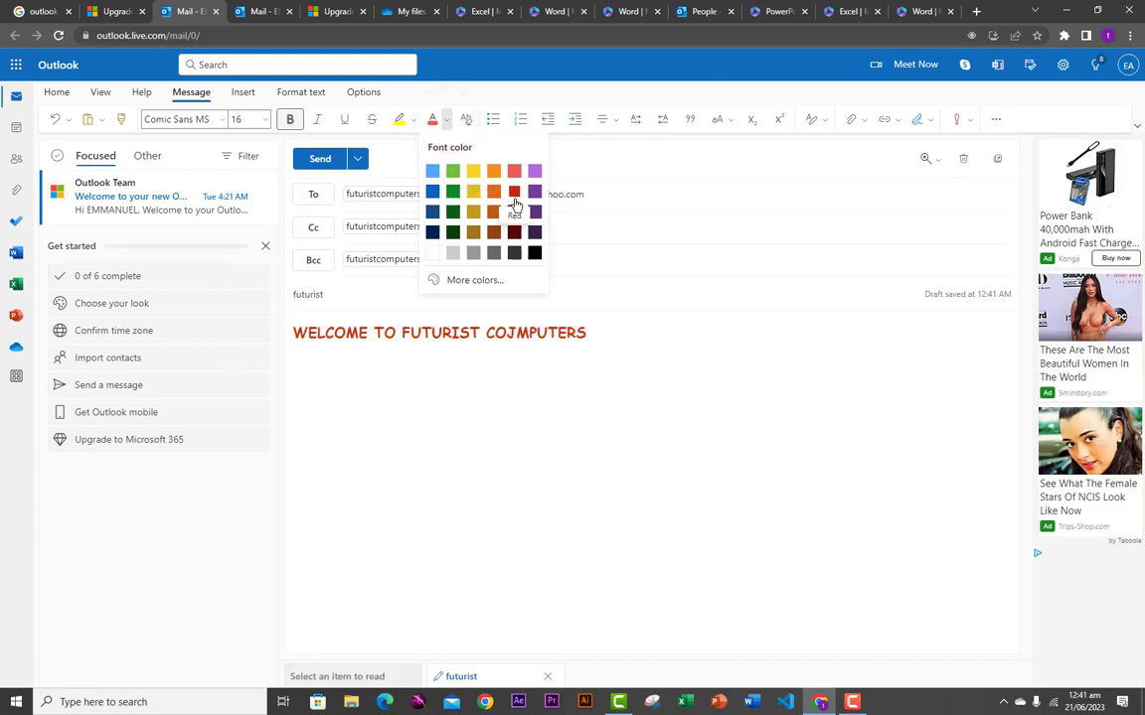
click(514, 212)
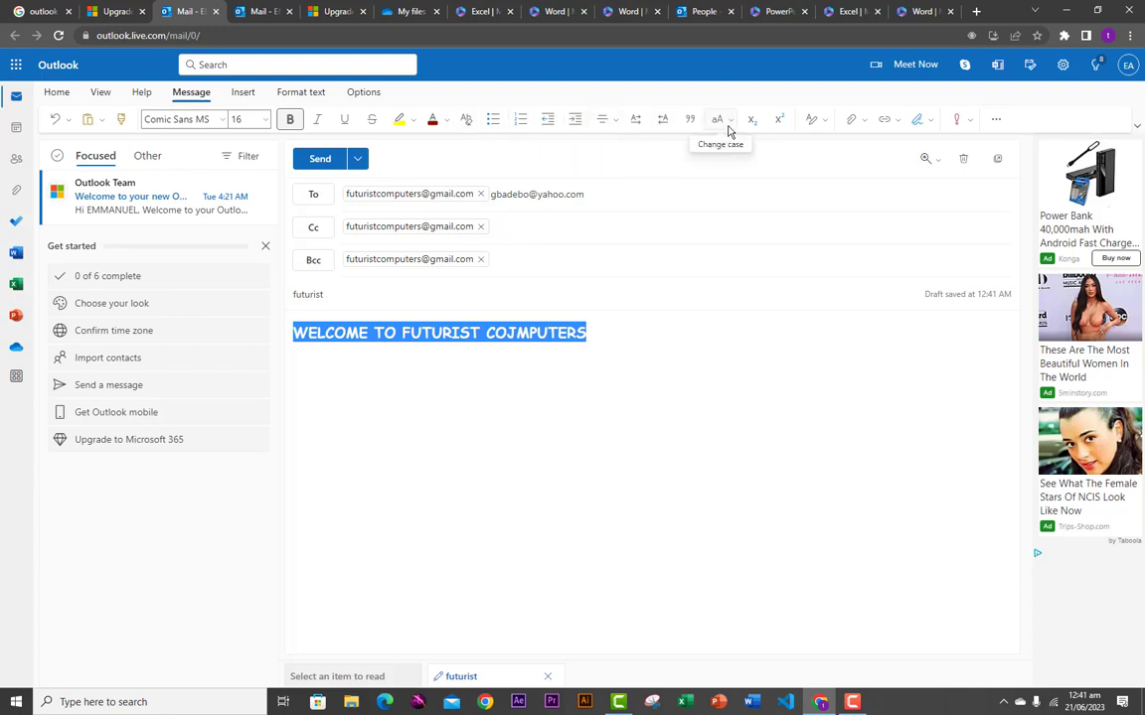
- Add an empty line below the welcome heading
click(850, 120)
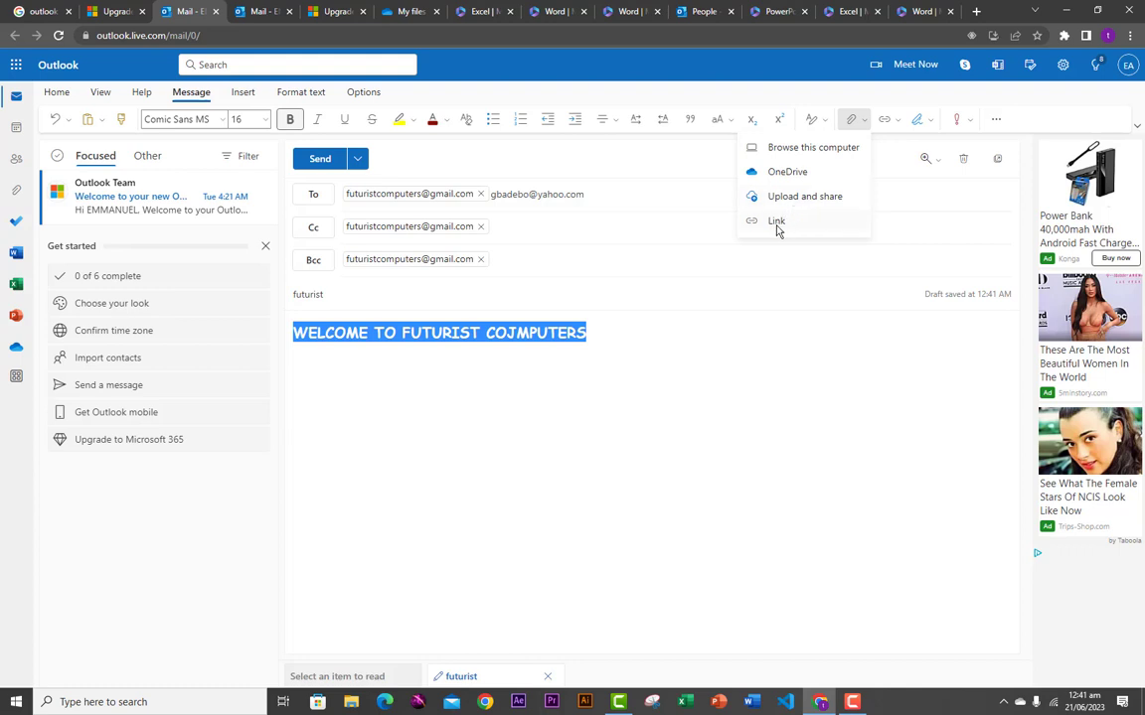
click(617, 342)
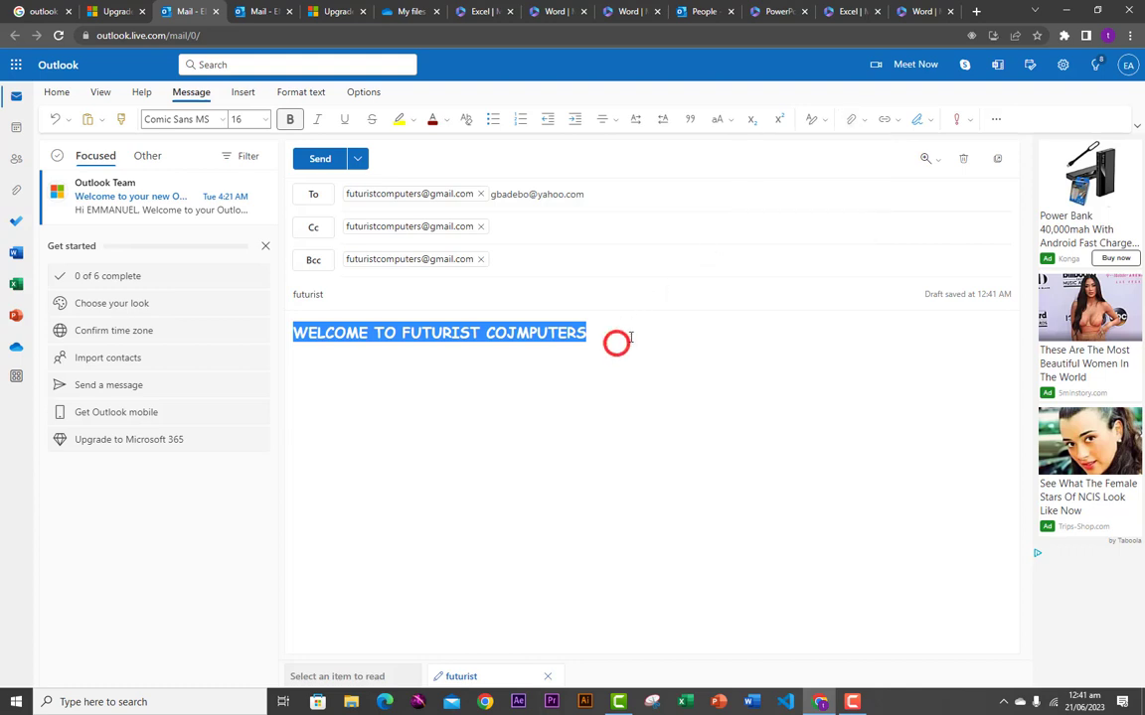
click(603, 333)
key(Return)
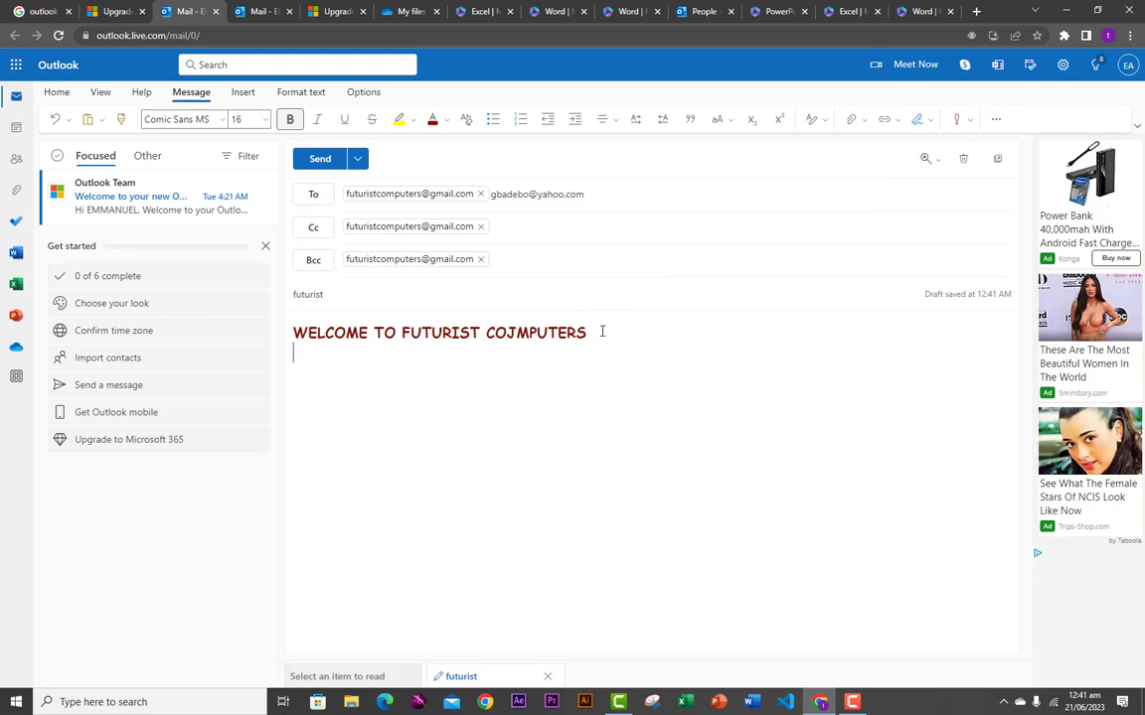
- Attach email list.csv from the desktop signature folder to the draft
click(850, 119)
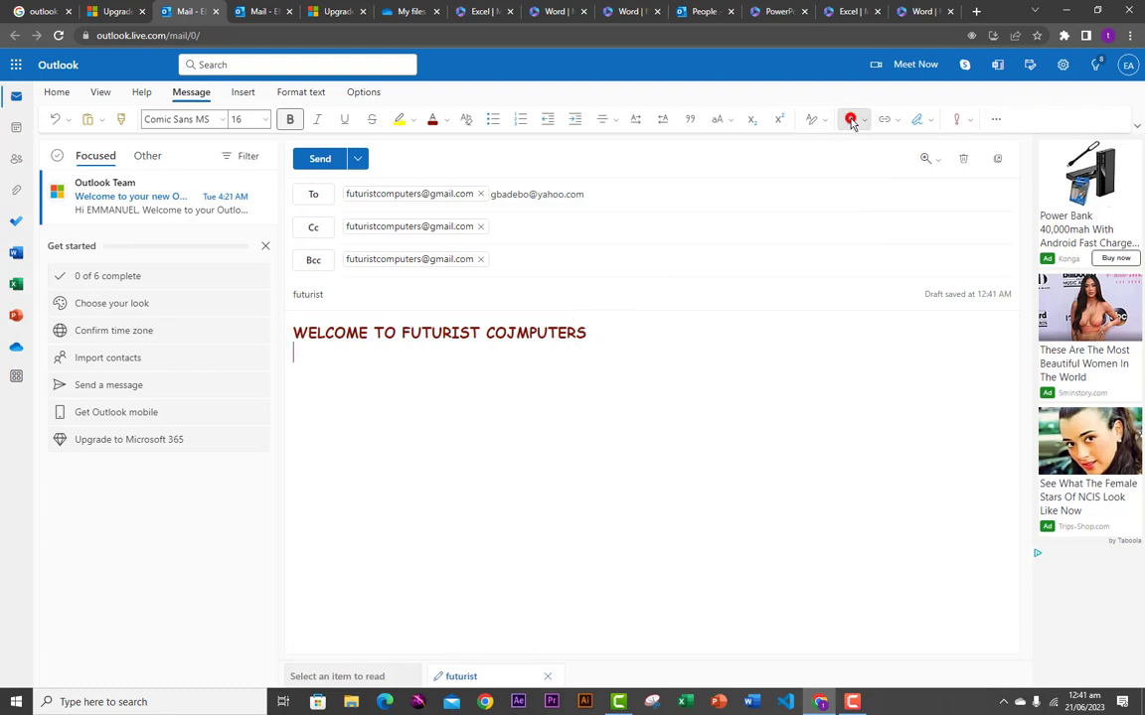
click(783, 145)
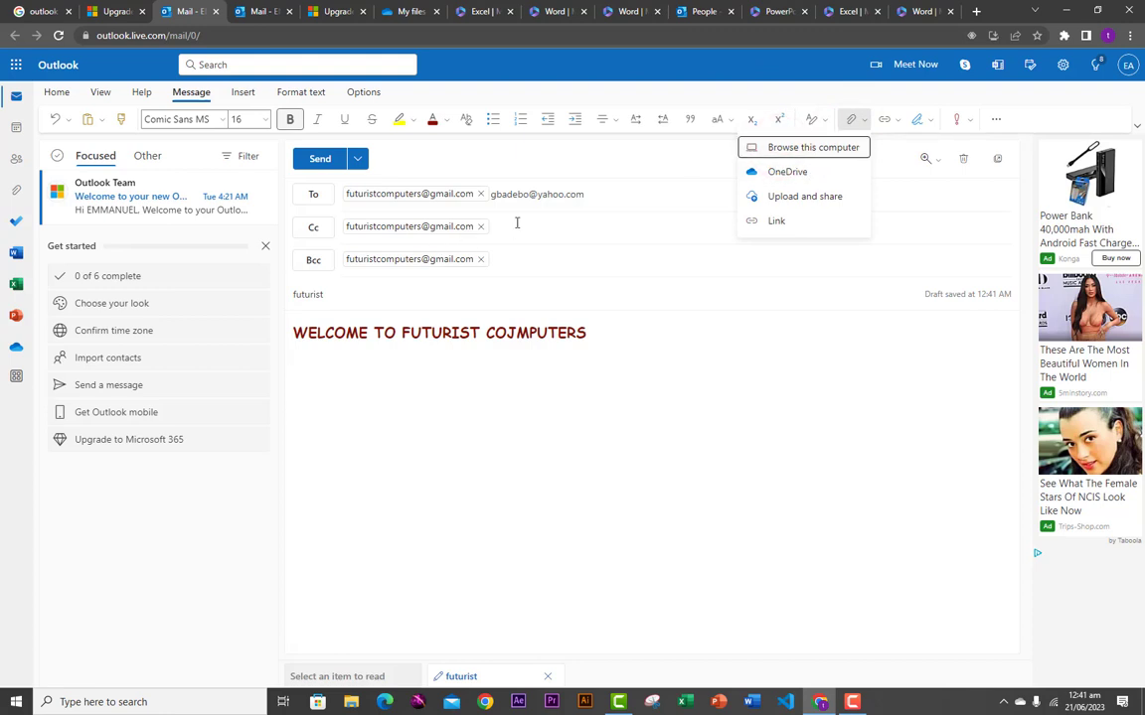
click(775, 149)
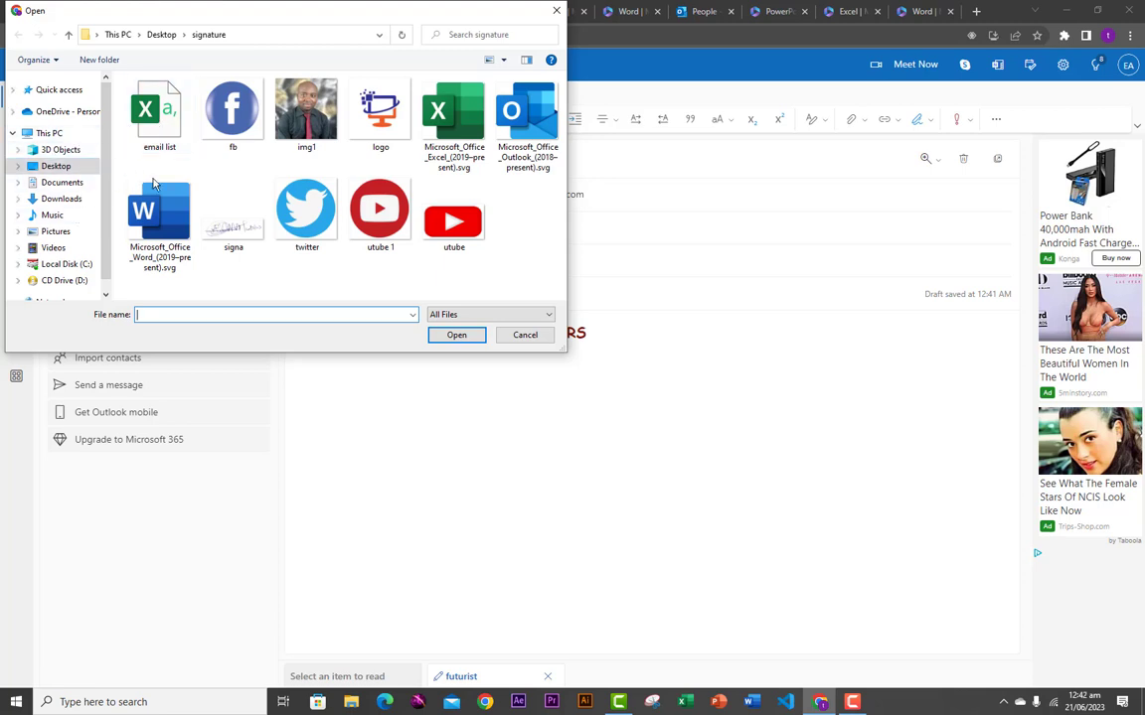
click(159, 129)
click(456, 335)
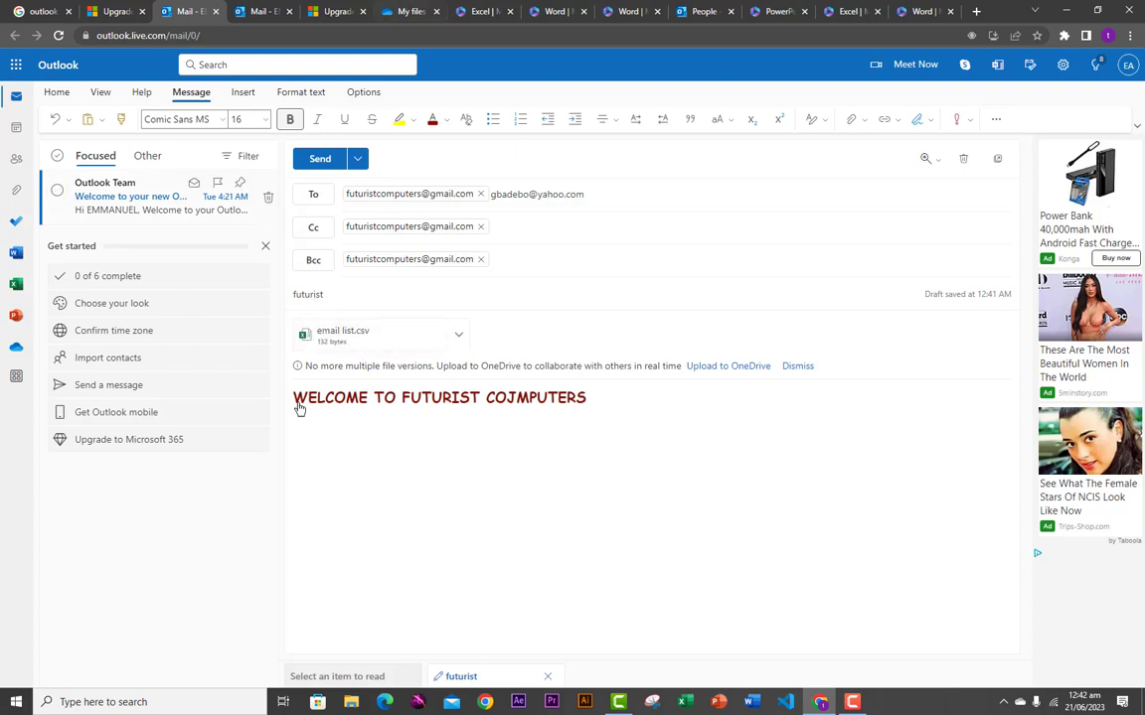
click(594, 415)
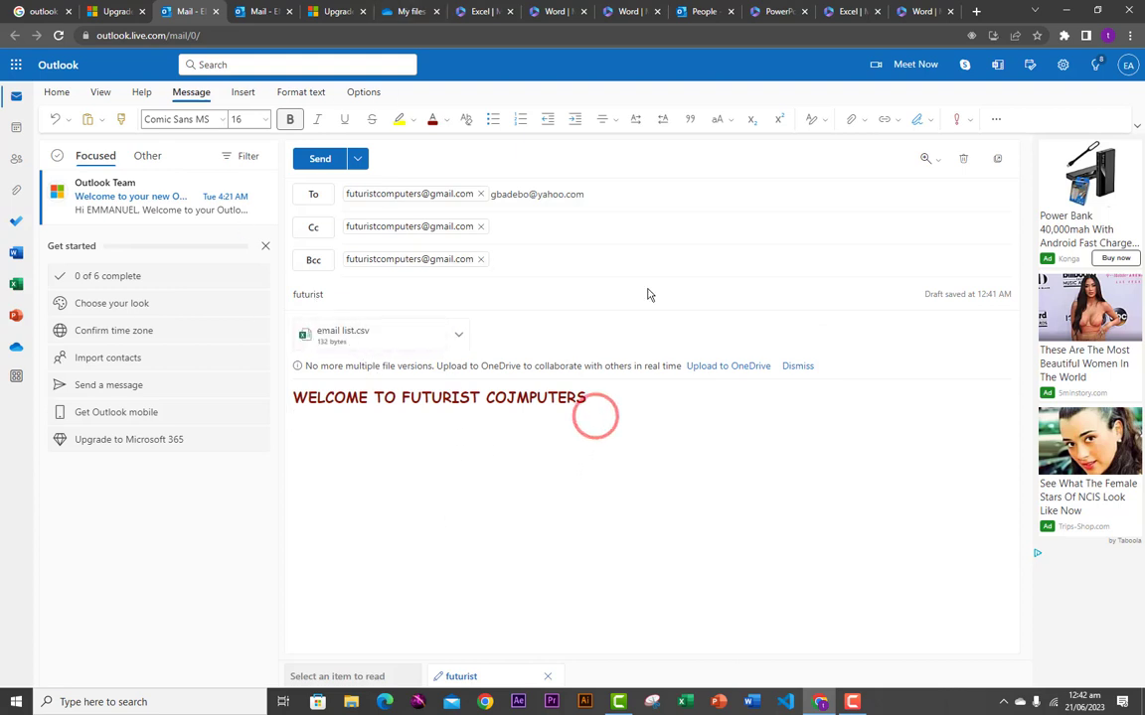
click(819, 120)
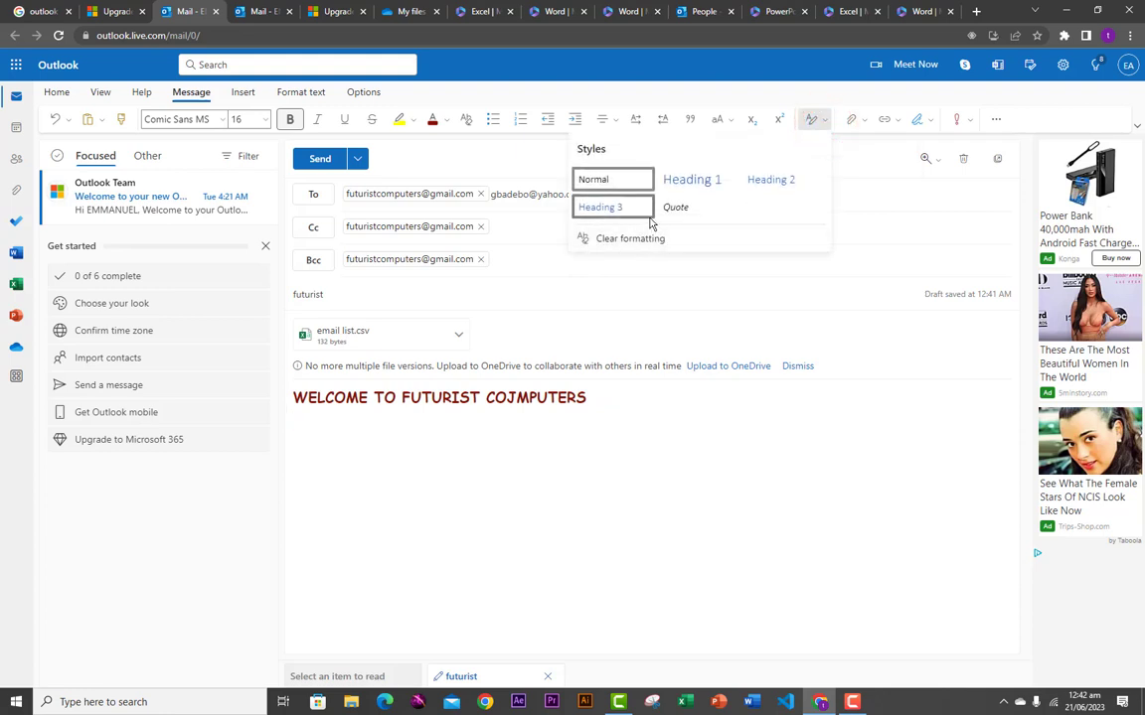
click(850, 120)
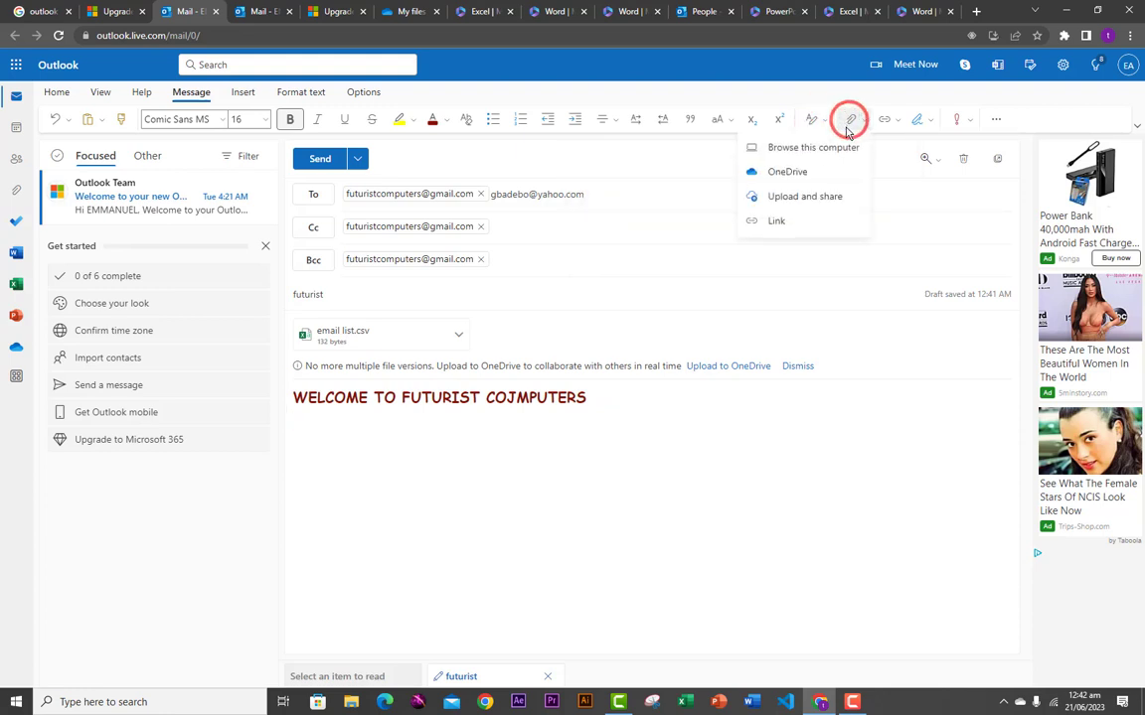
click(777, 222)
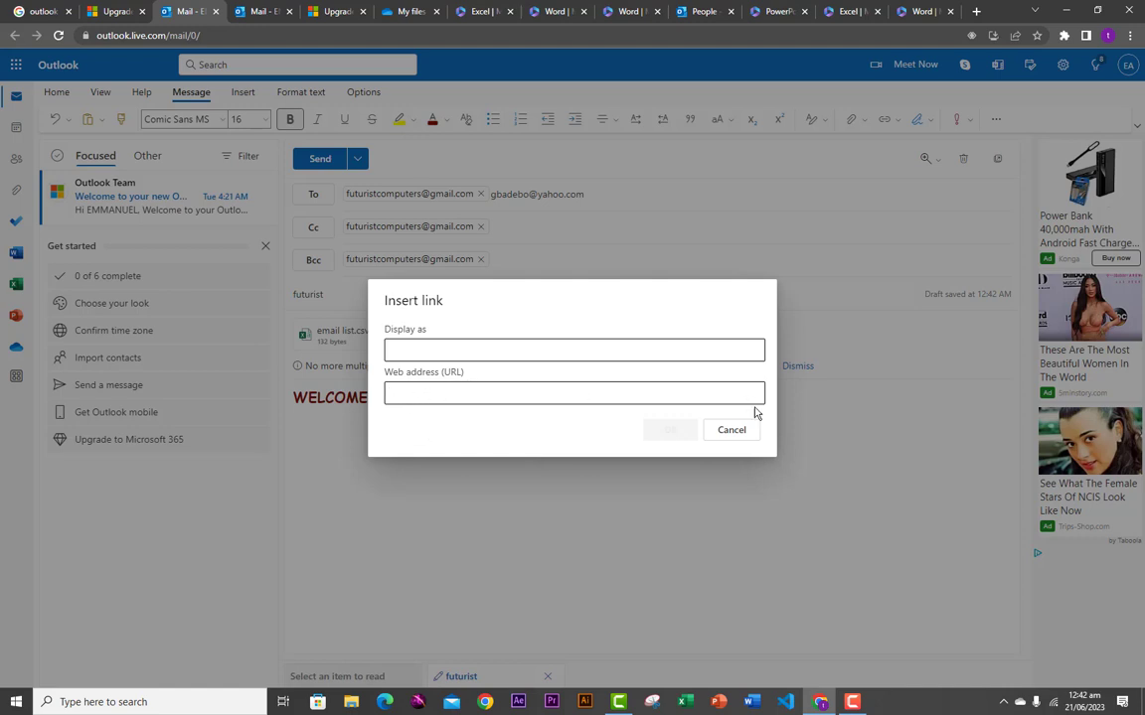
click(729, 432)
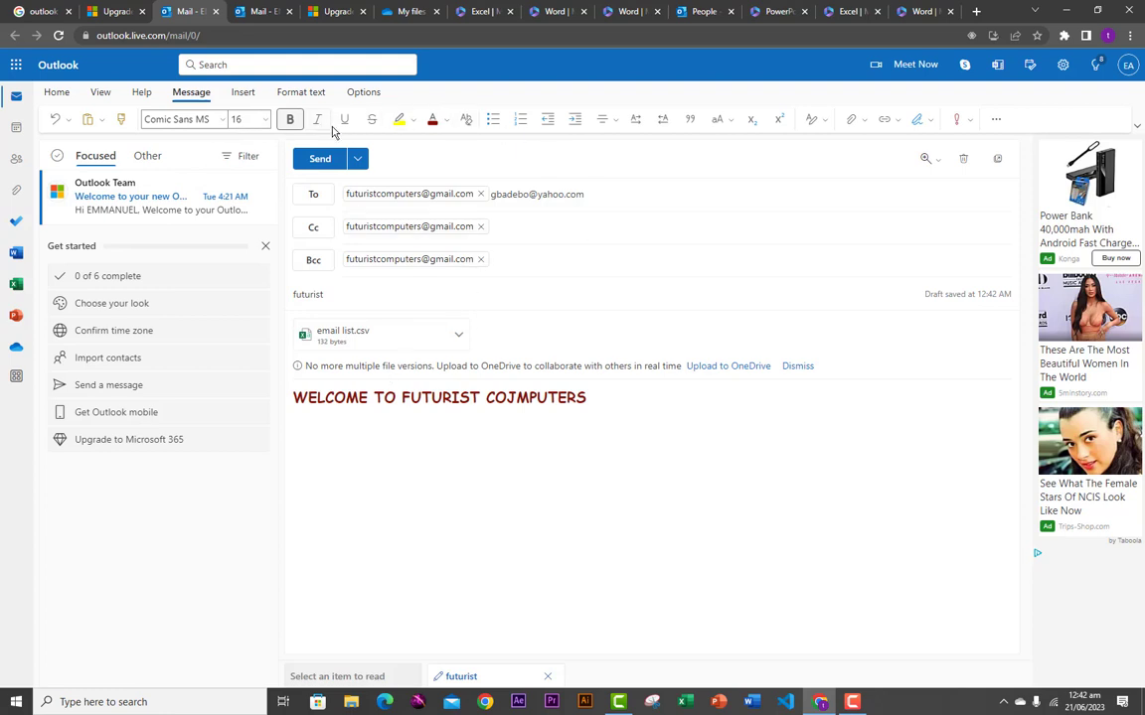
- Insert Microsoft_Office_Outlook_(2018-present).svg below the heading and shrink it to about half size
click(242, 92)
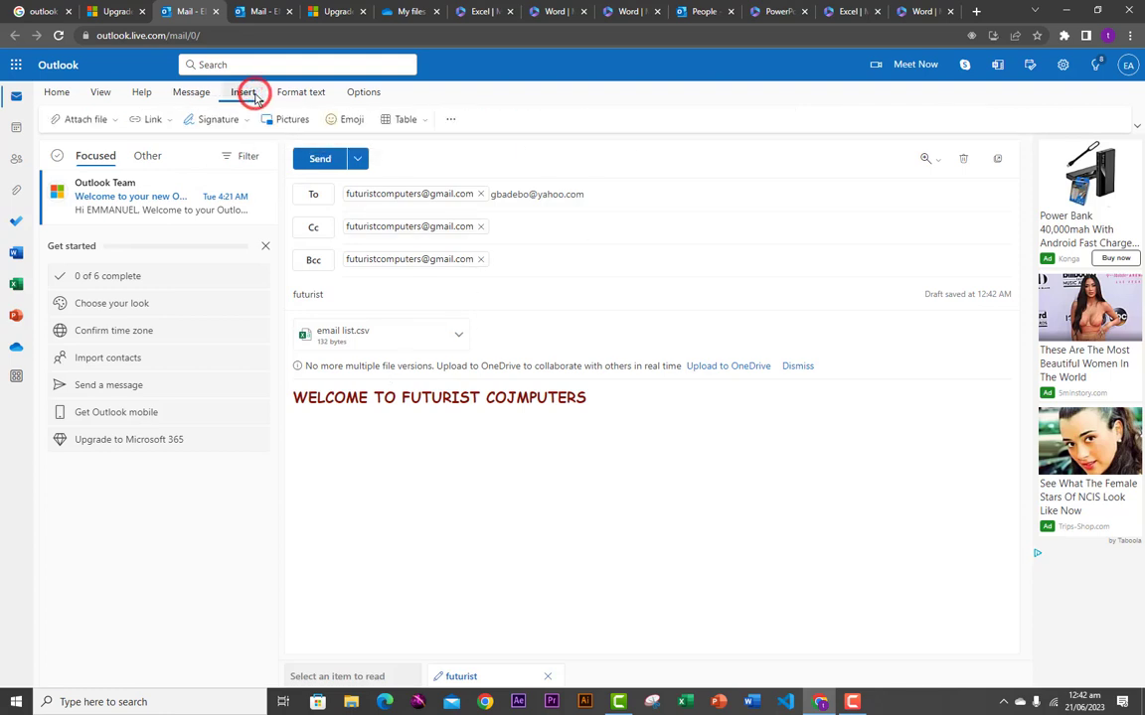
click(291, 125)
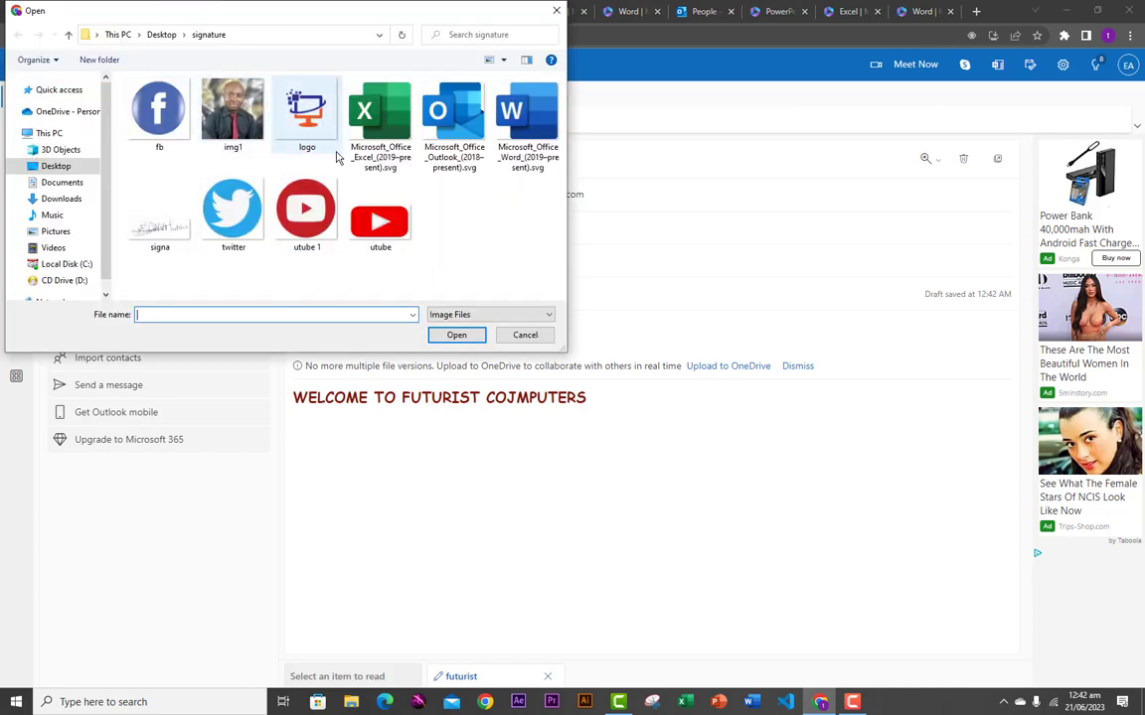
click(450, 117)
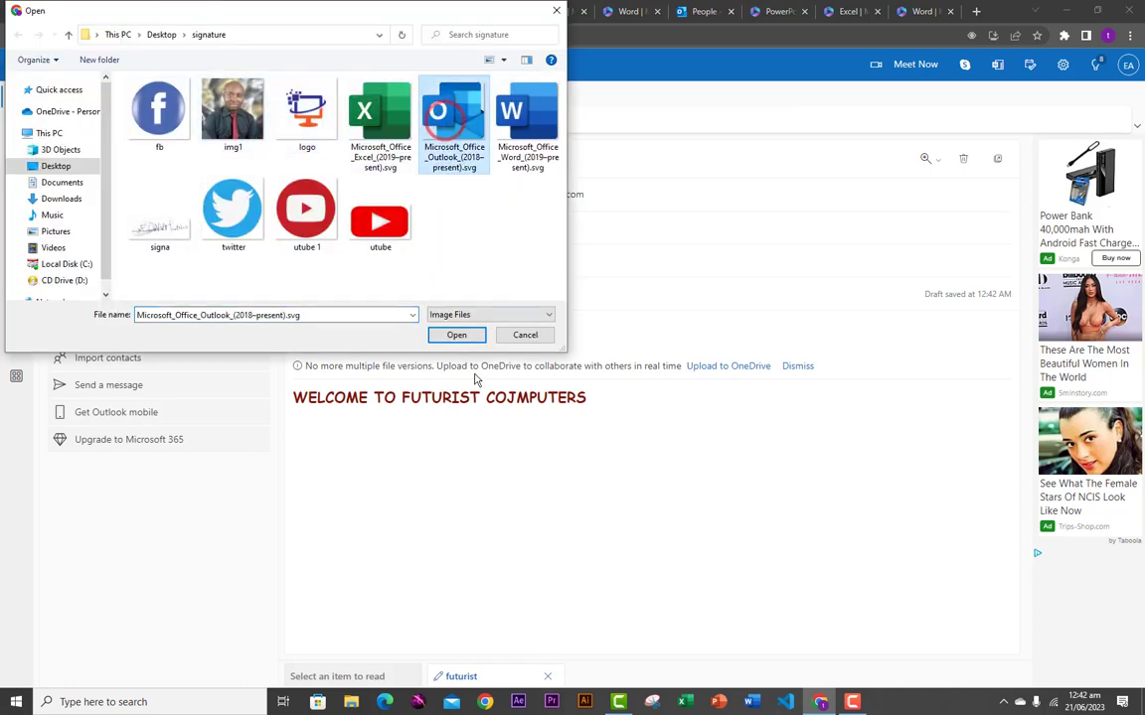
click(445, 335)
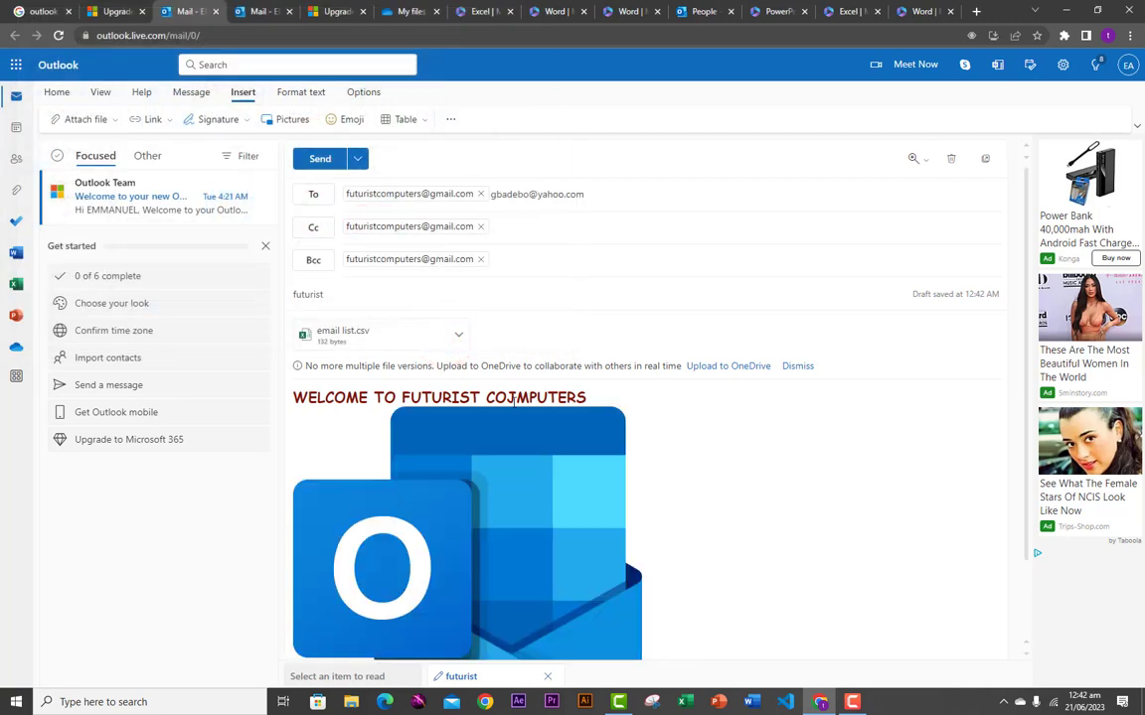
click(427, 427)
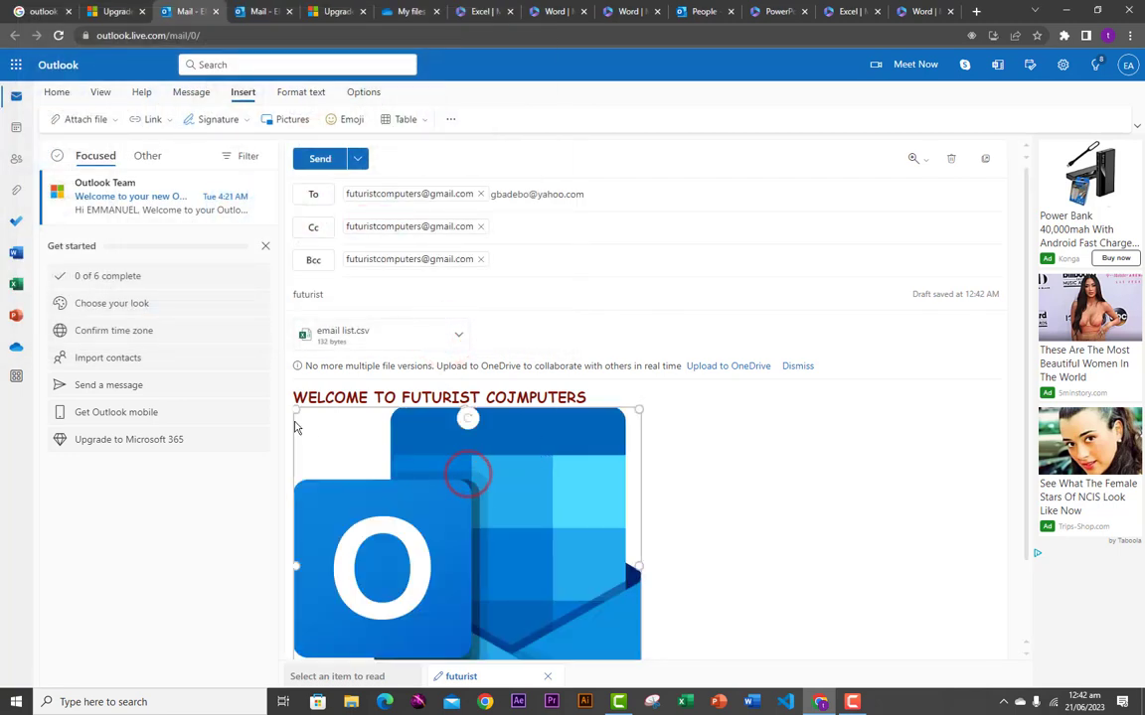
drag(295, 409, 475, 605)
click(467, 533)
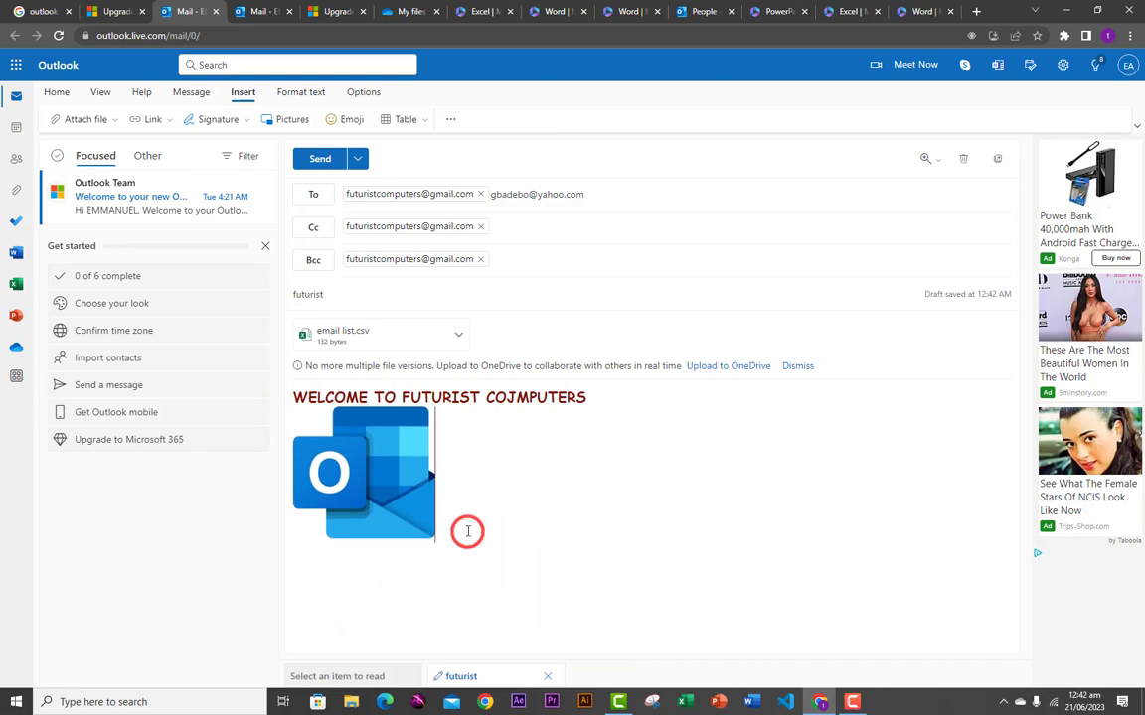
click(447, 542)
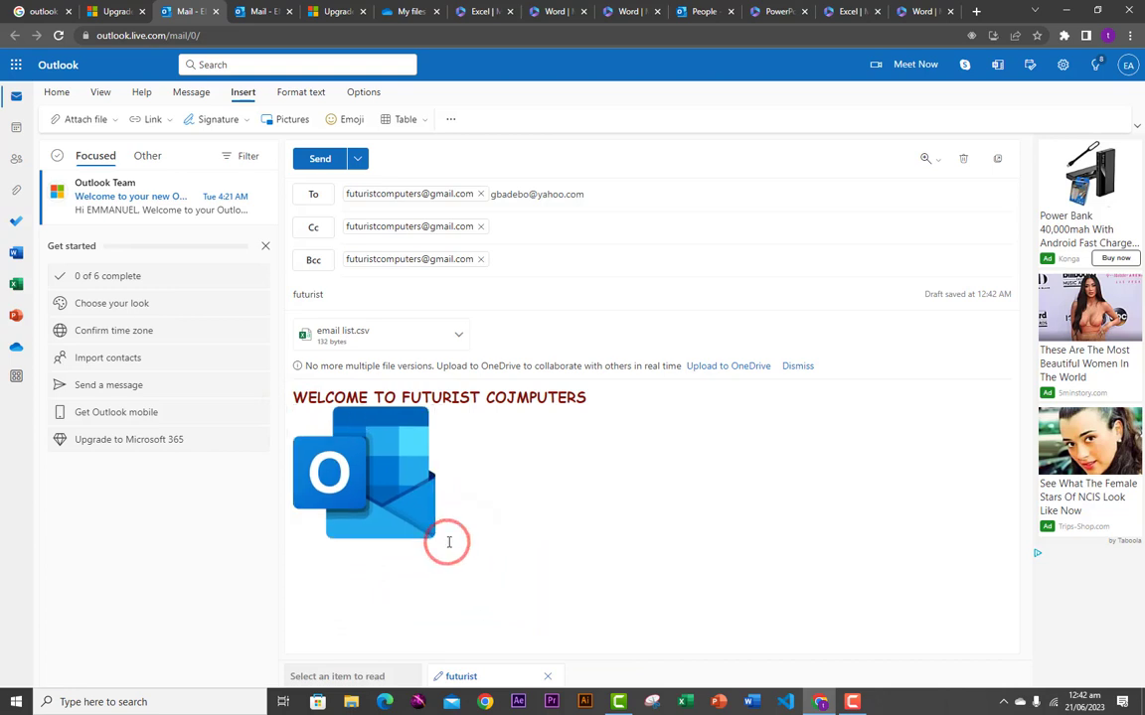
- Insert a blank 4-column by 6-row table beneath the logo
click(402, 120)
click(421, 222)
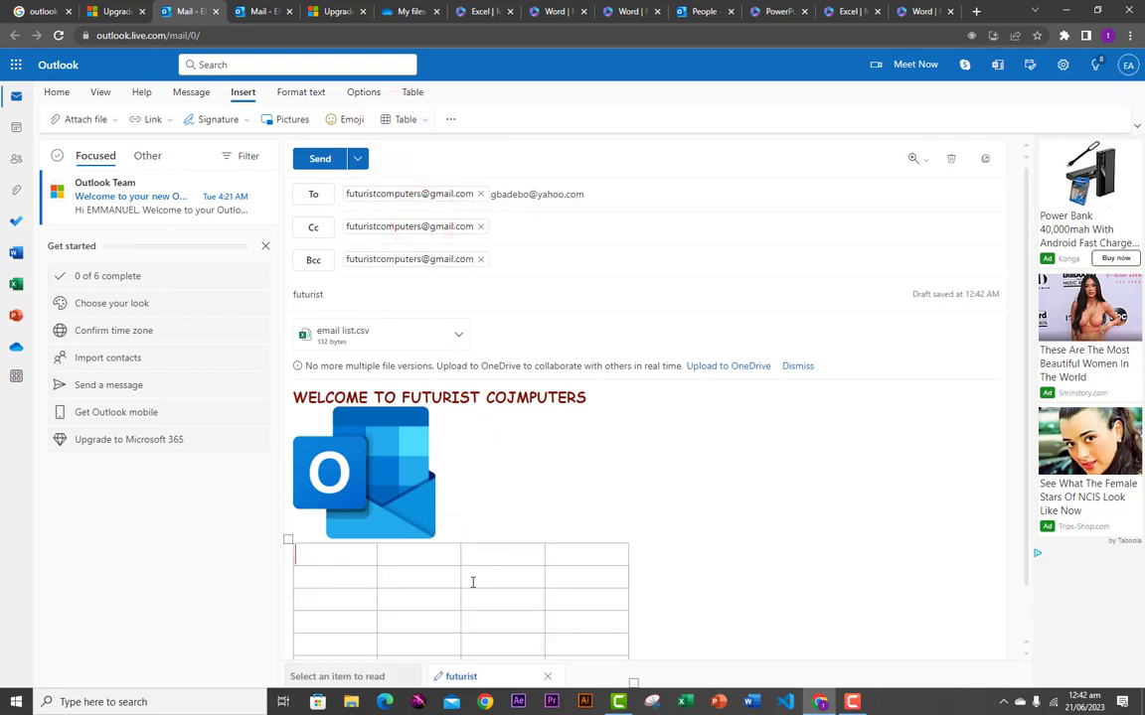
scroll(470, 583, down, 1)
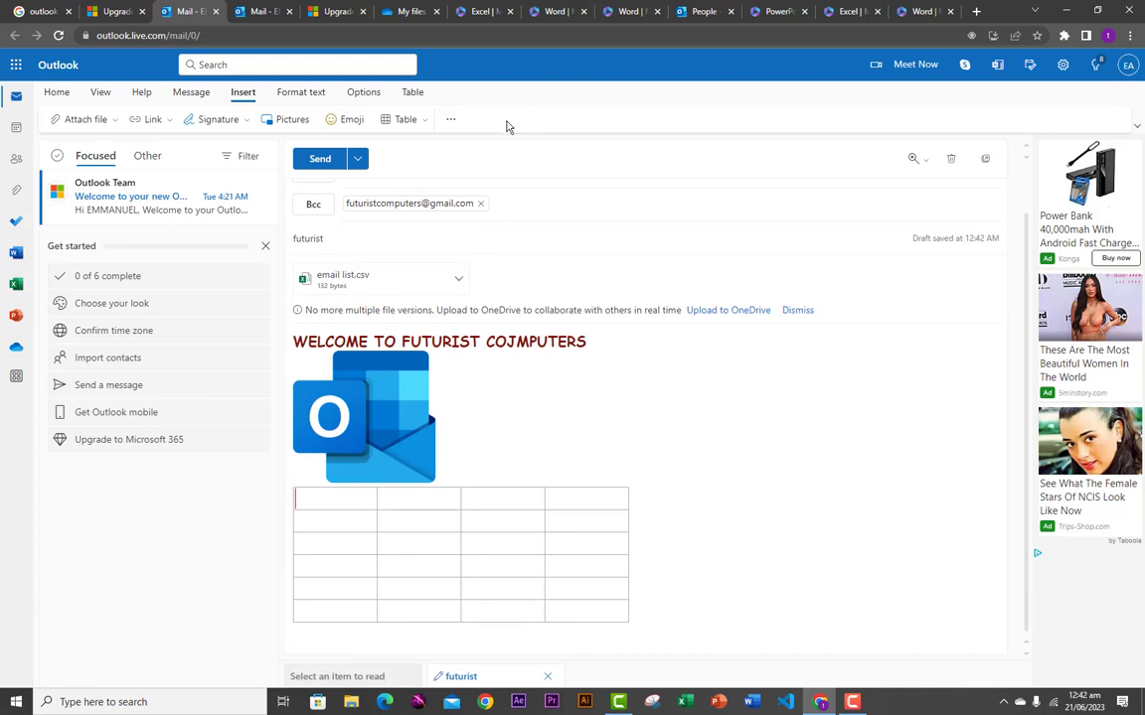
click(450, 118)
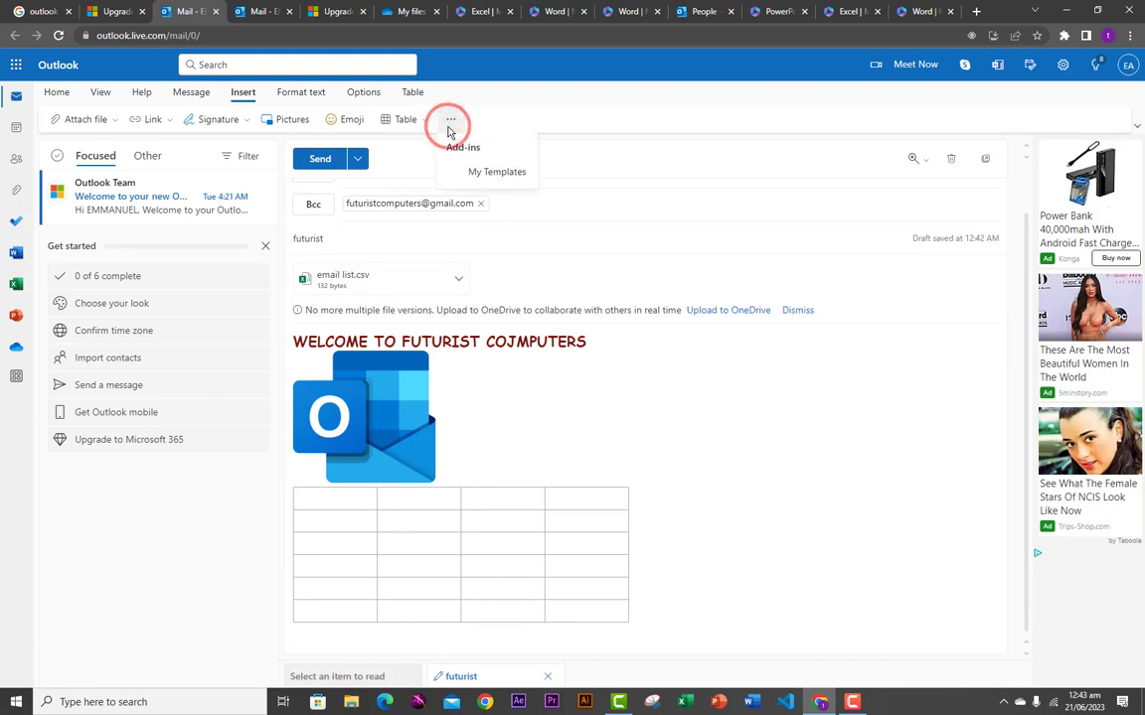
click(498, 99)
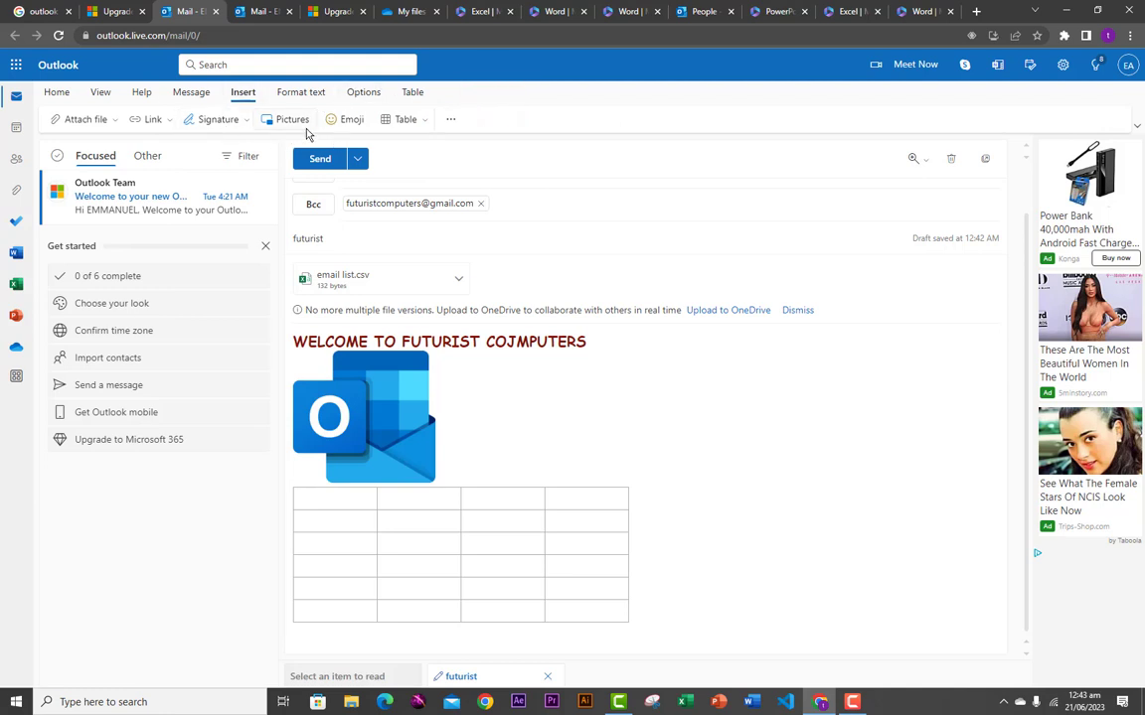
- Create a new email signature in the signature settings and give it a name
click(239, 126)
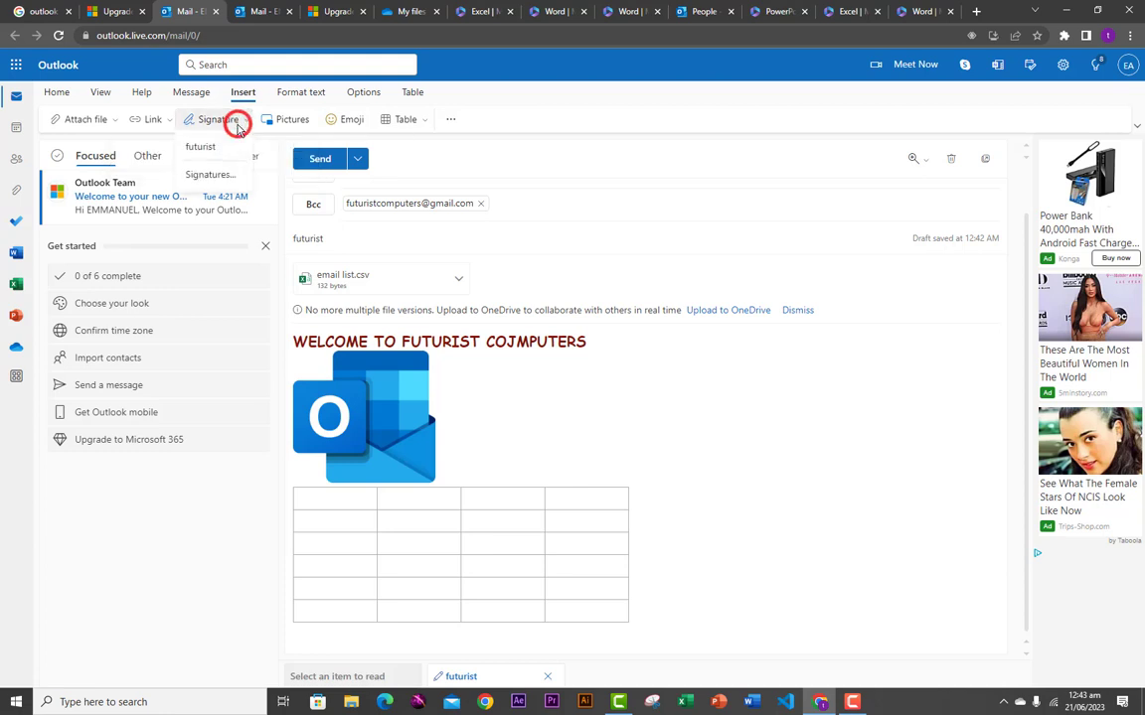
click(210, 177)
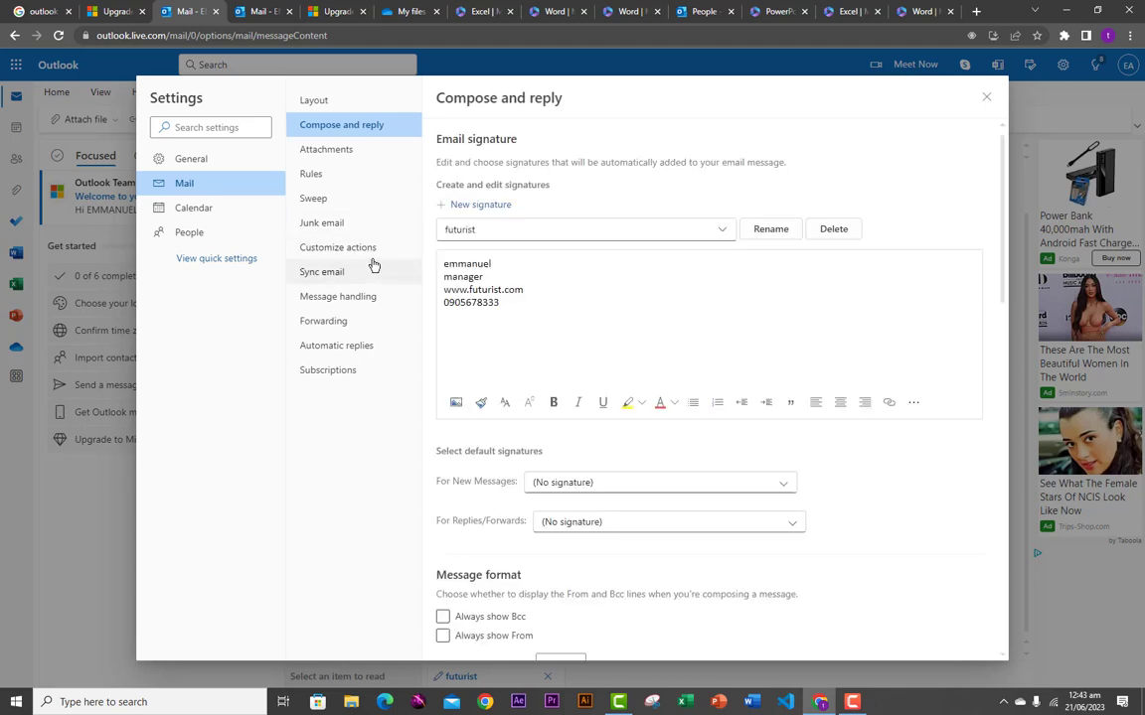
click(465, 206)
click(483, 229)
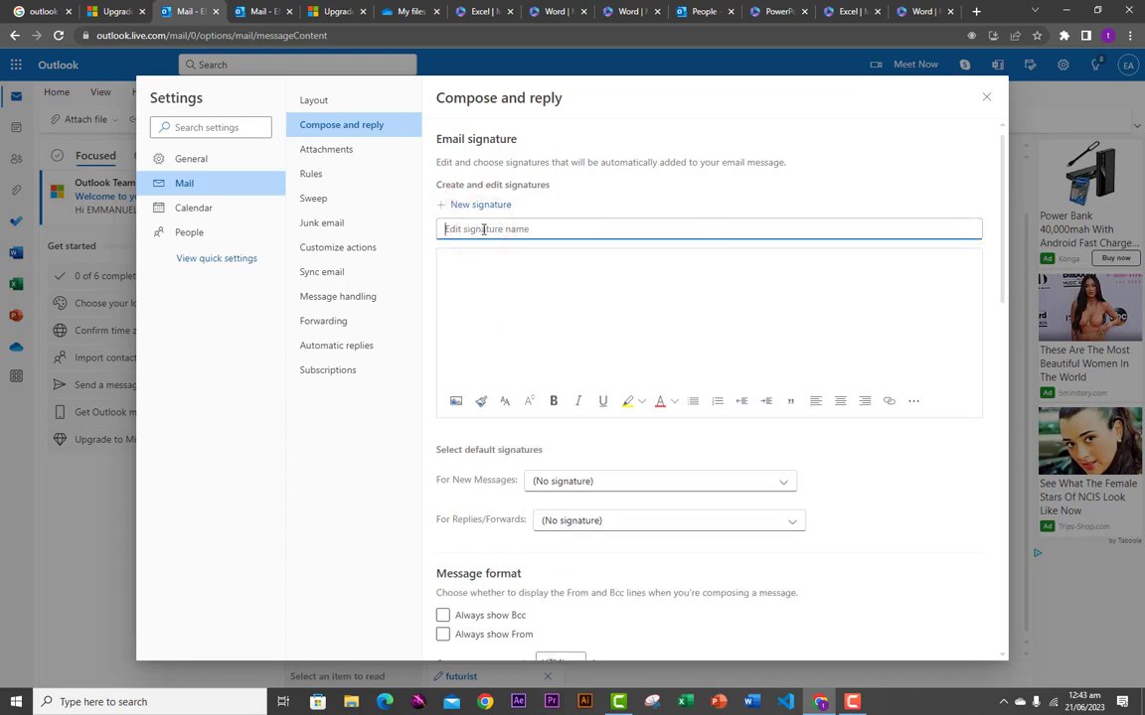
text(EMMA)
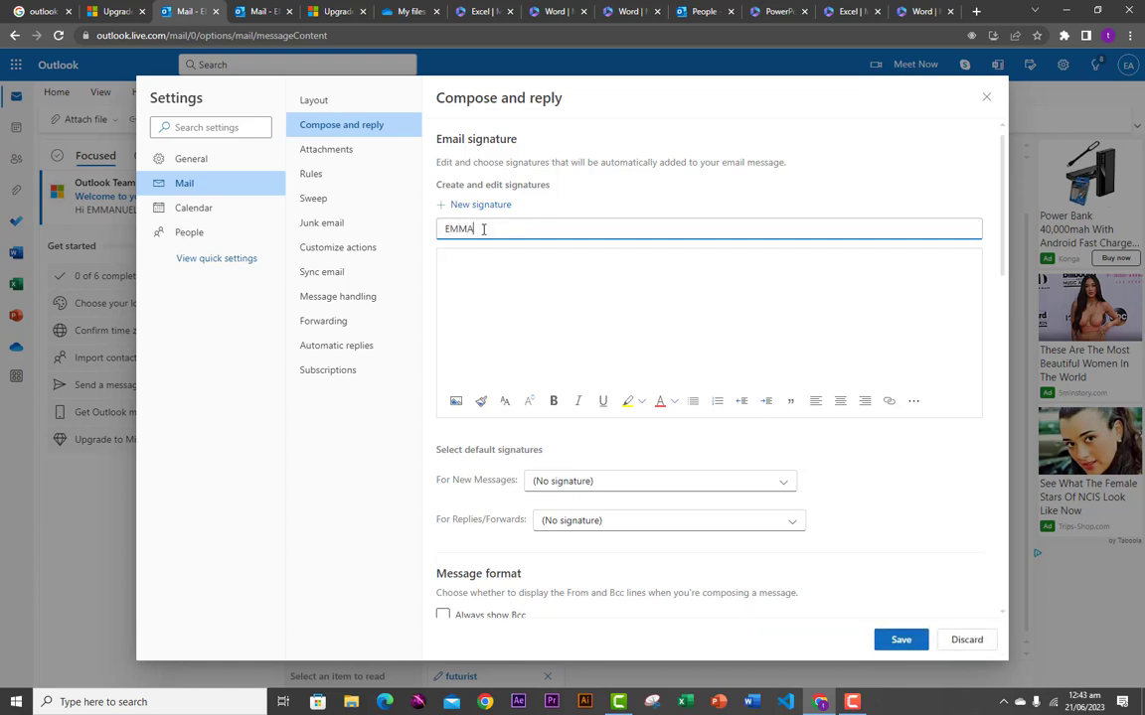
click(458, 298)
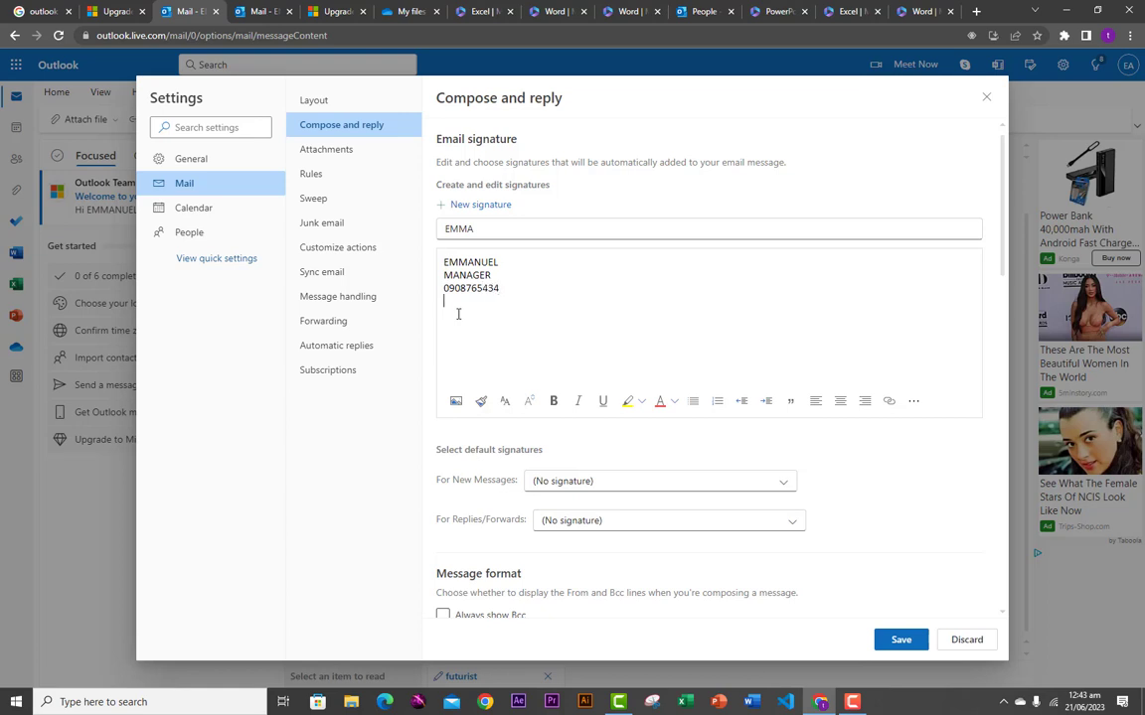
text(WWW.FUTURIST.COM)
click(444, 263)
- Set Compose messages in to Plain text, then back to HTML
scroll(517, 344, down, 2)
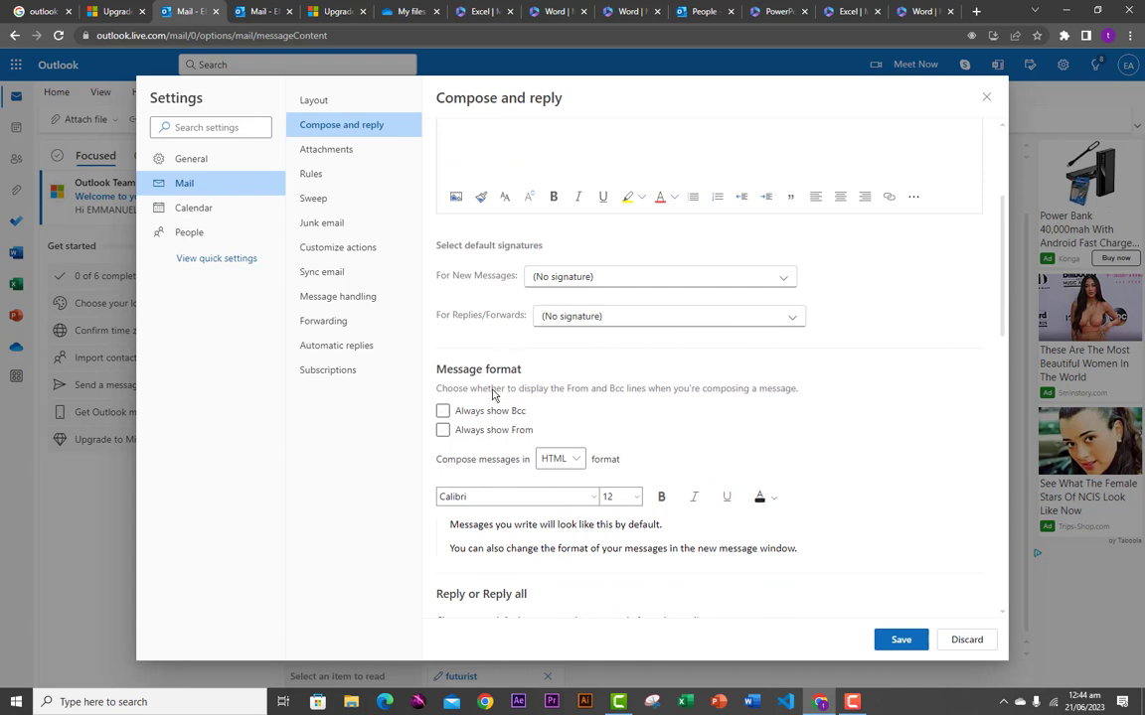
click(466, 408)
click(575, 463)
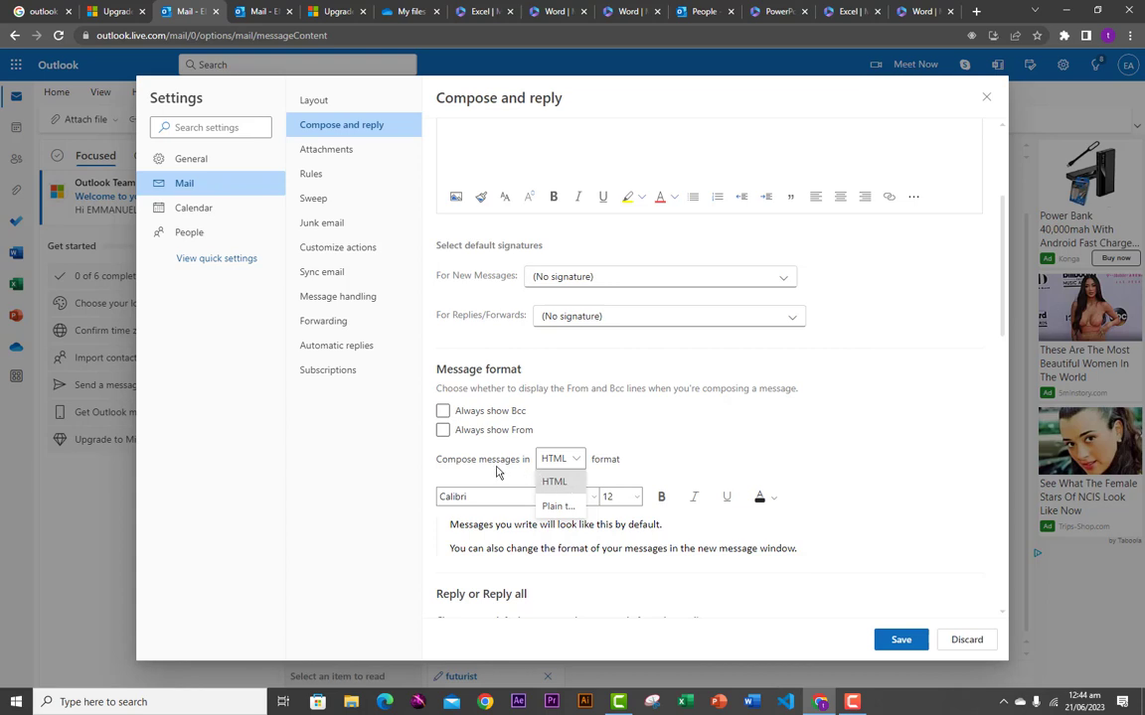
click(574, 463)
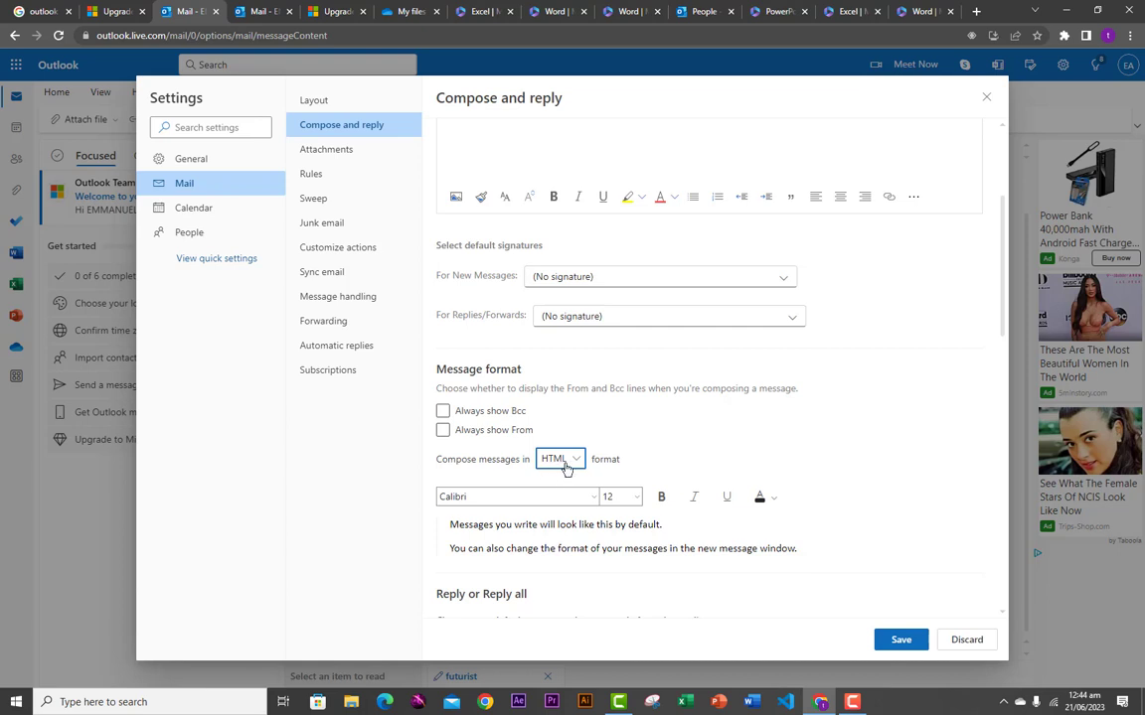
click(576, 463)
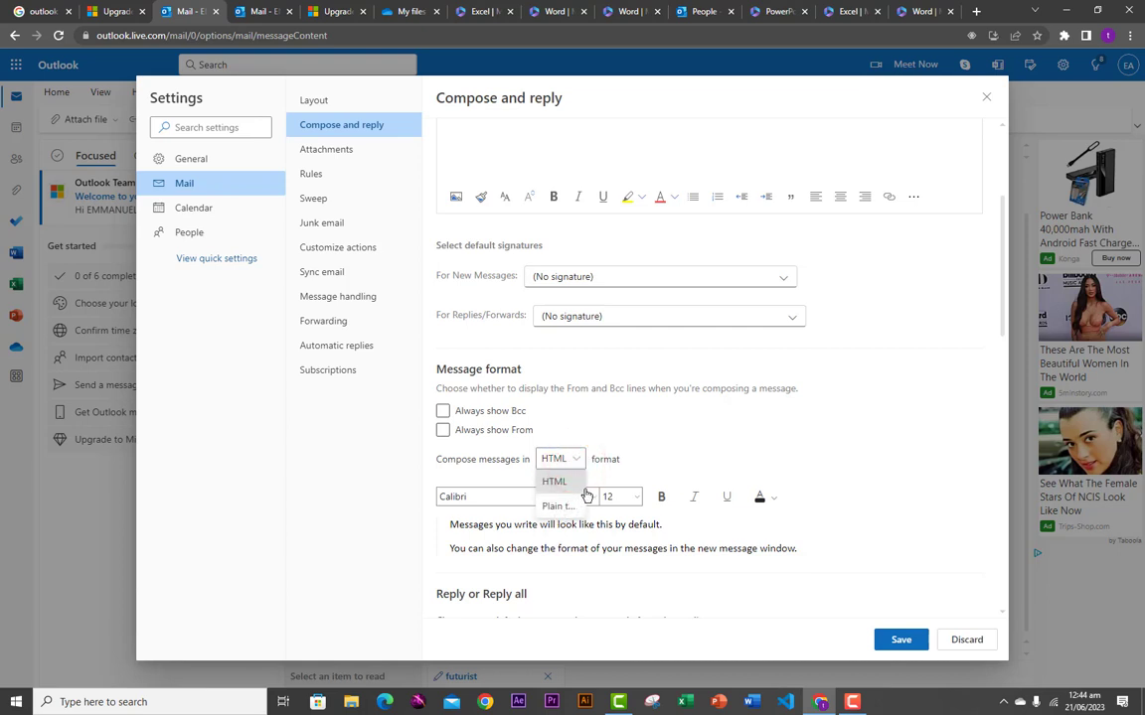
click(559, 505)
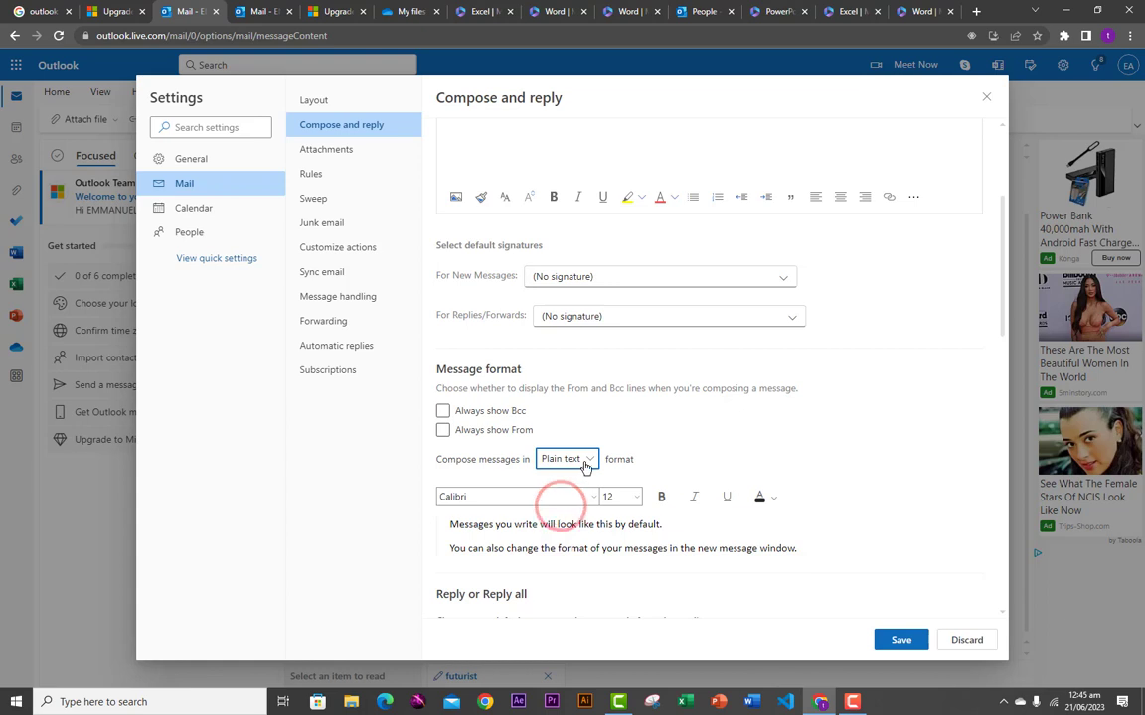
click(589, 462)
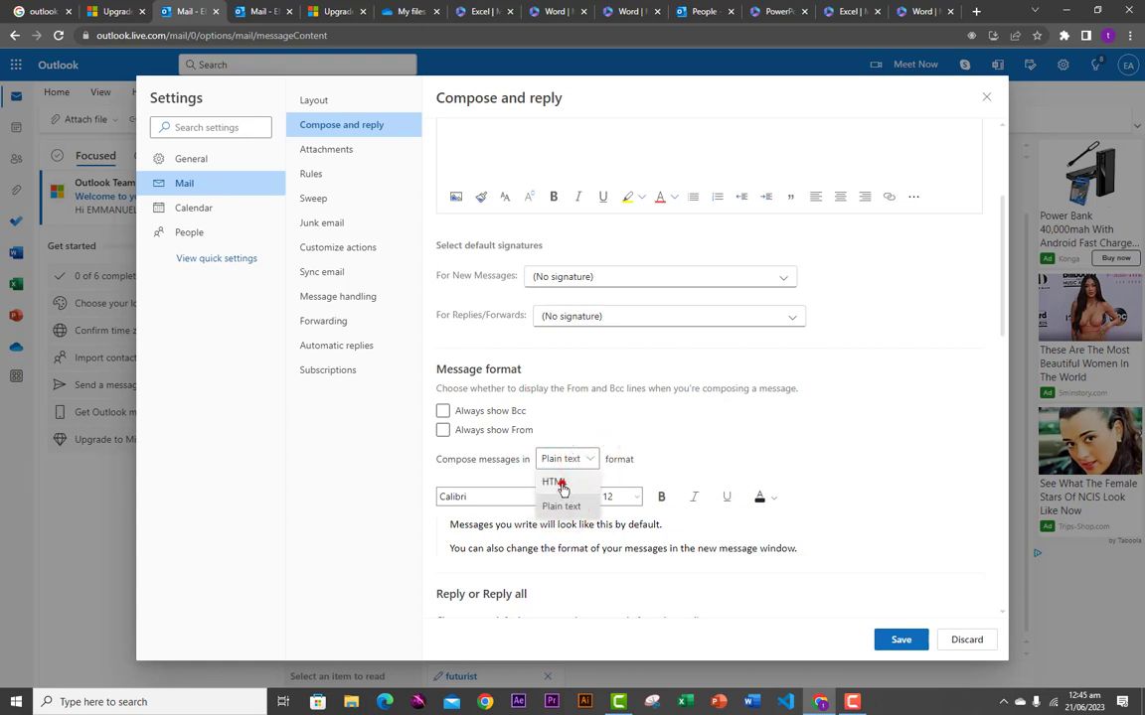
click(562, 486)
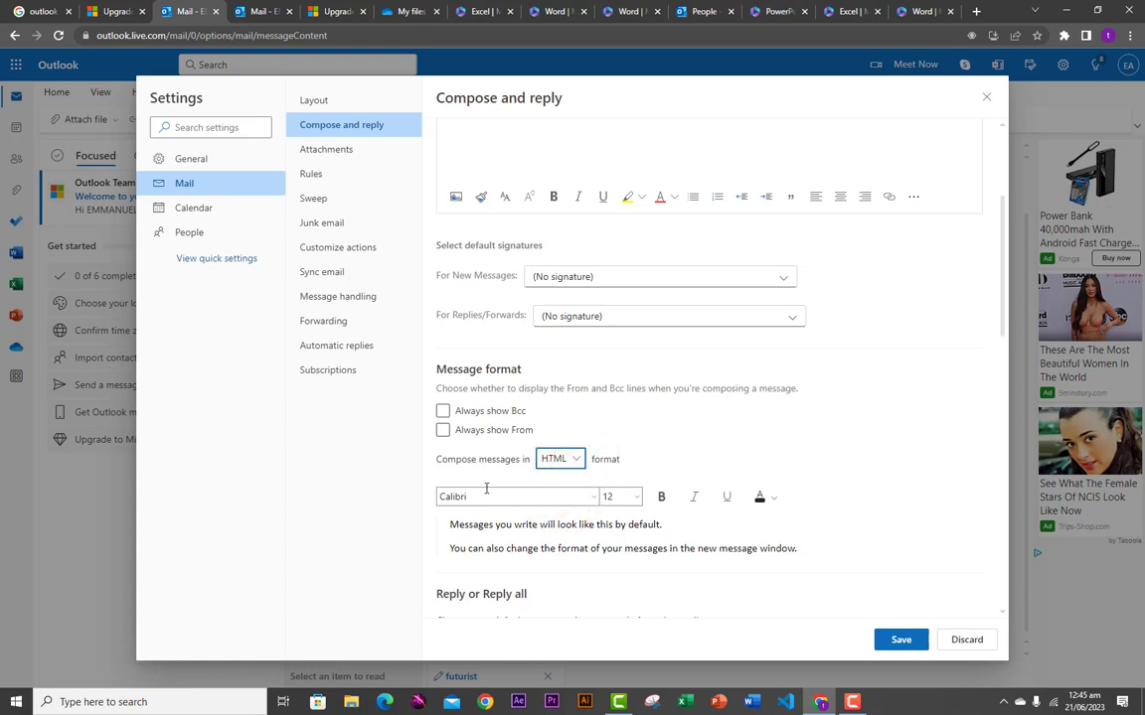
- Save the new signature and the HTML message format setting
click(881, 638)
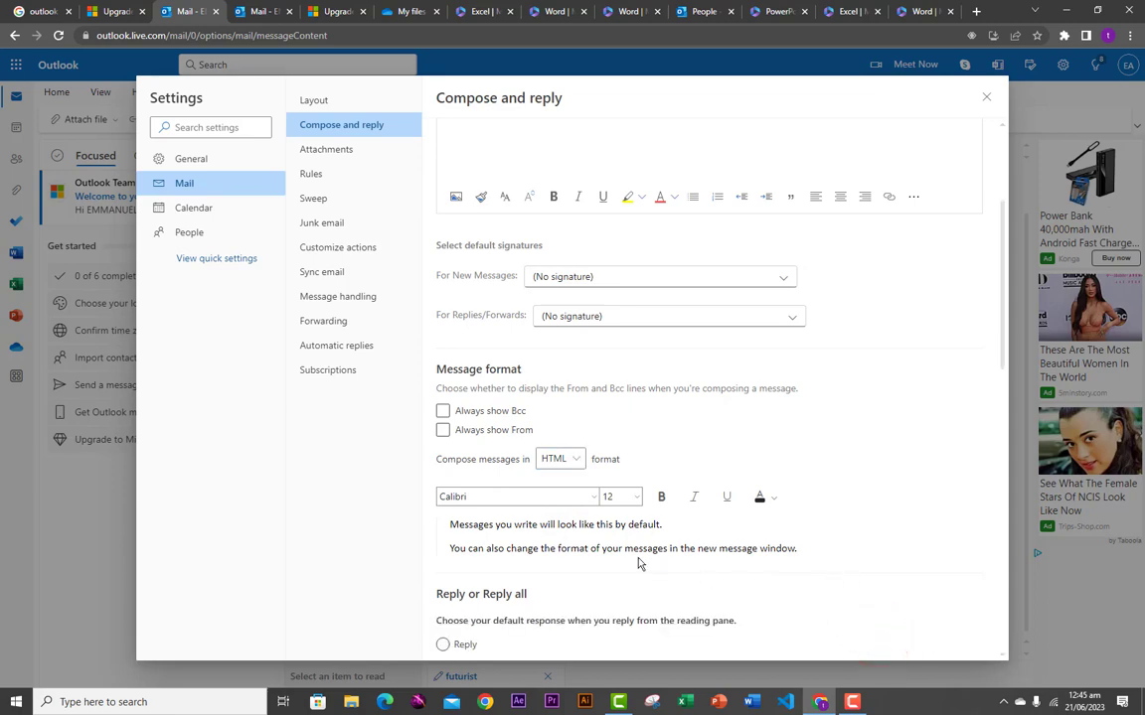
scroll(639, 563, down, 6)
scroll(607, 371, up, 5)
- Close Settings and insert the new signature below the table in the draft email
click(985, 96)
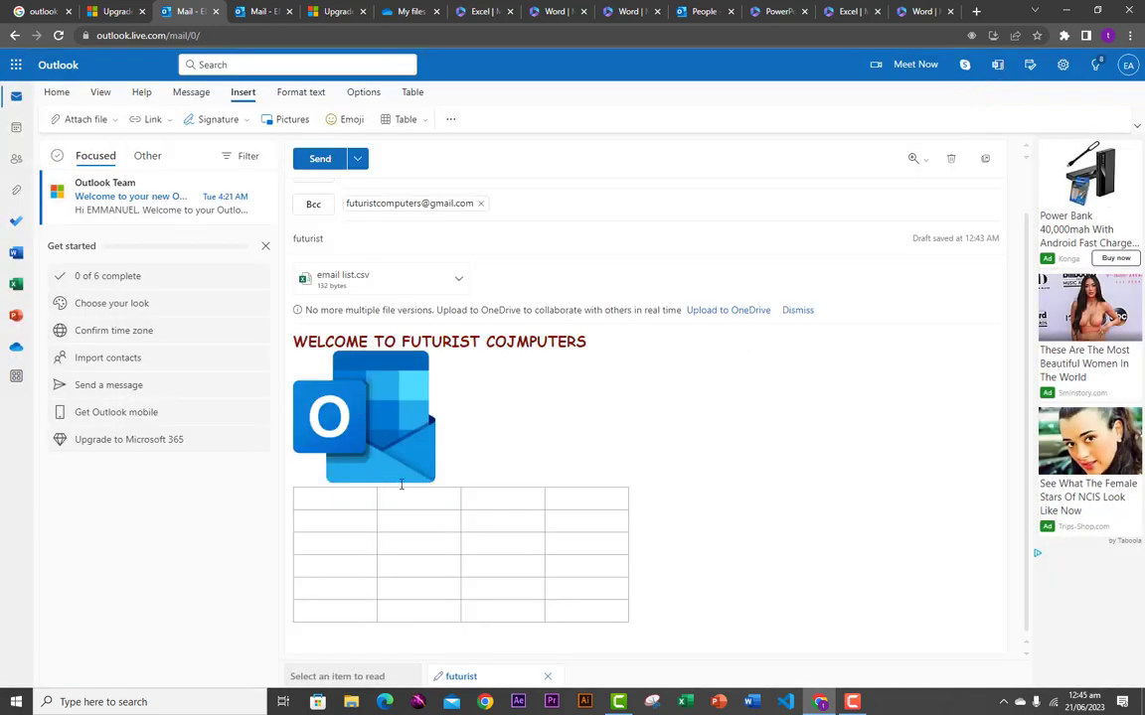
click(647, 619)
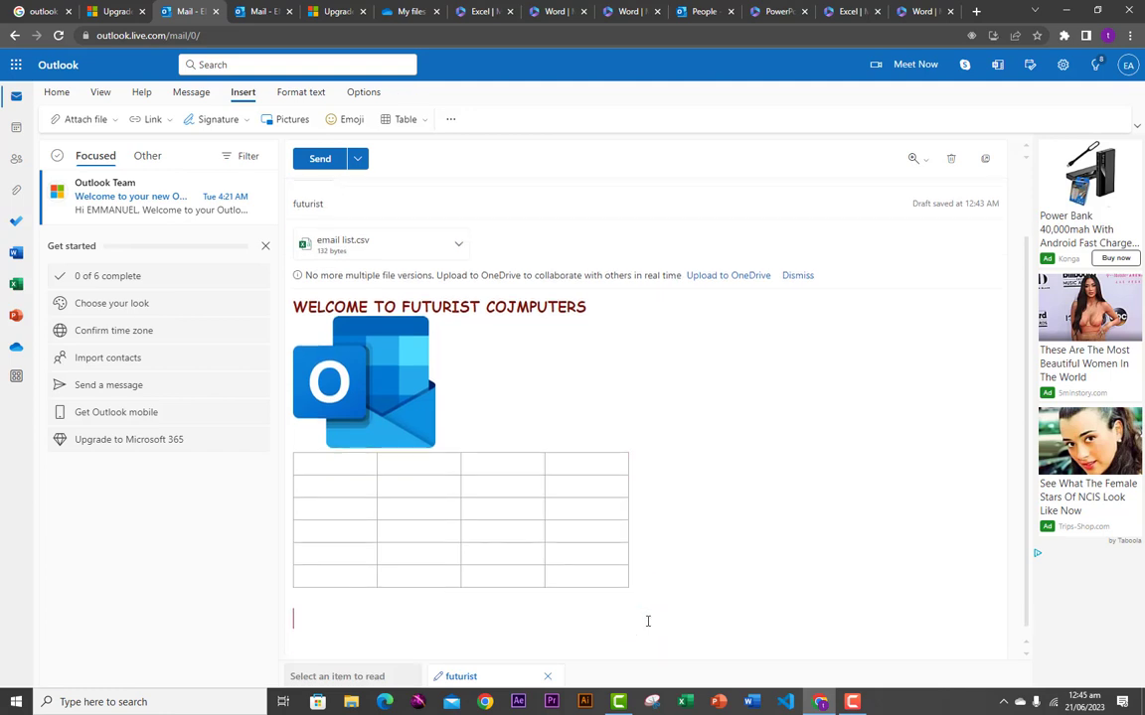
click(243, 124)
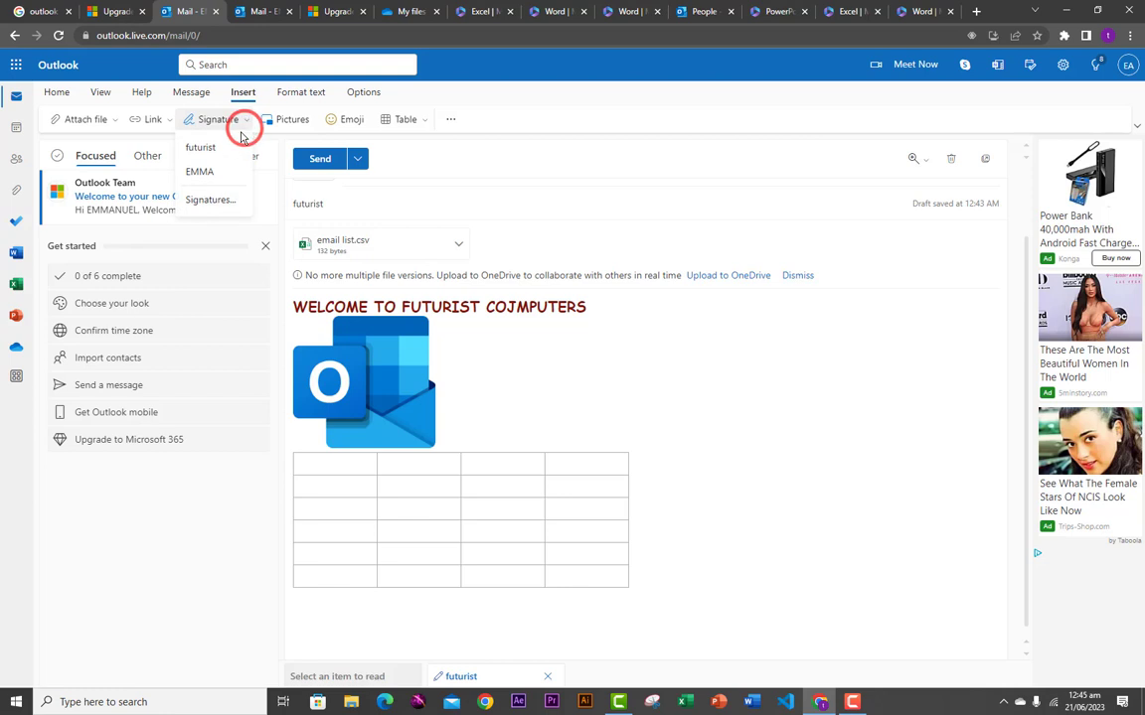
click(202, 172)
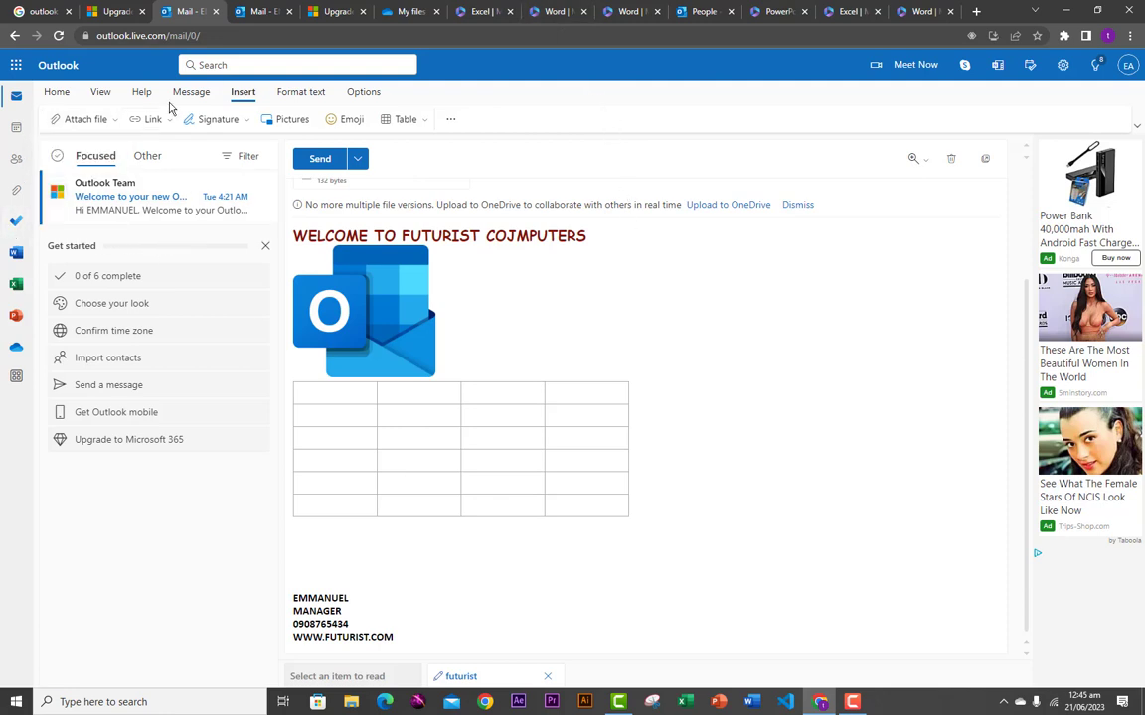
click(56, 91)
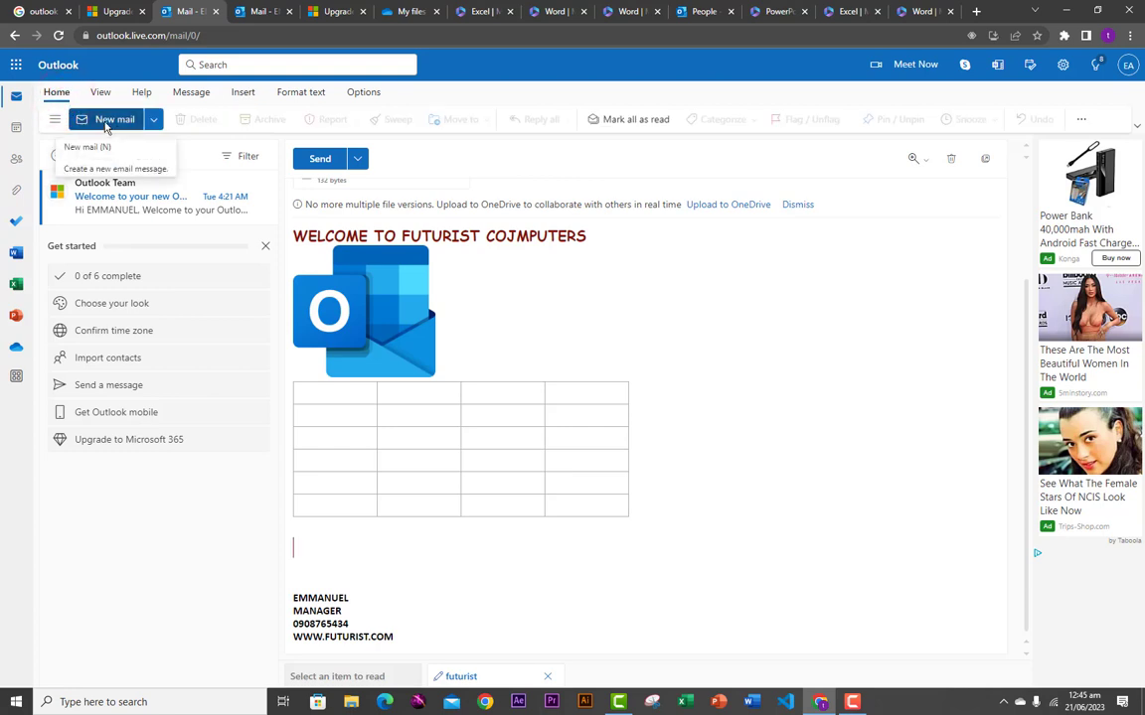
click(243, 93)
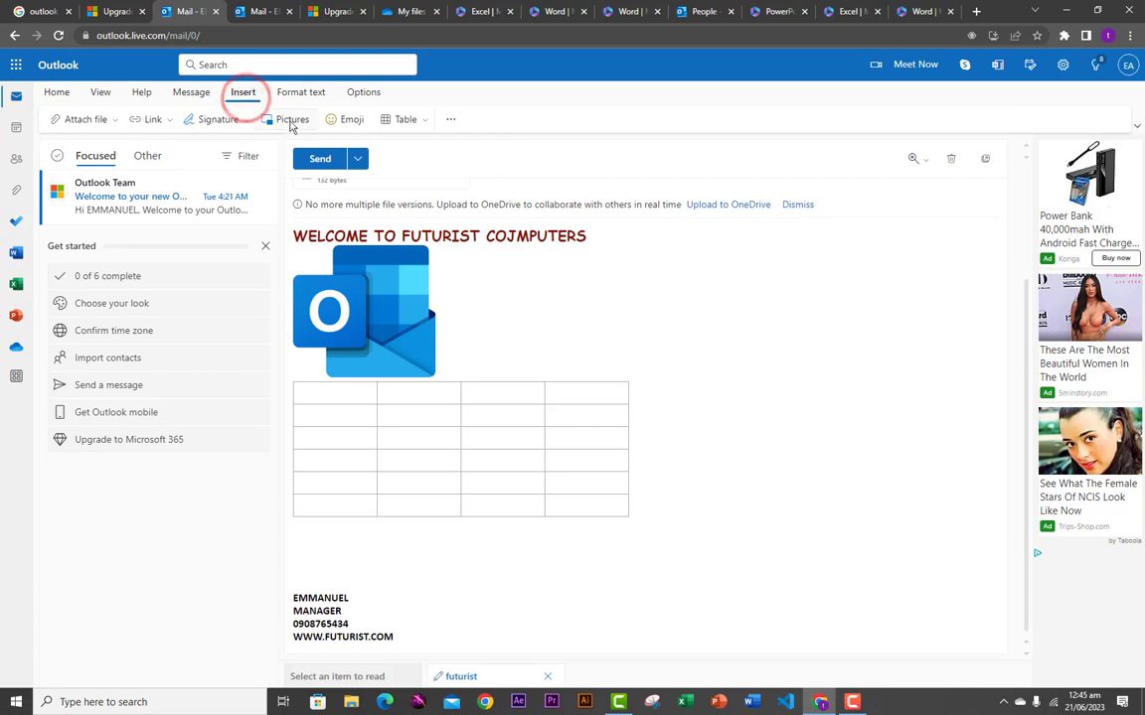
click(302, 95)
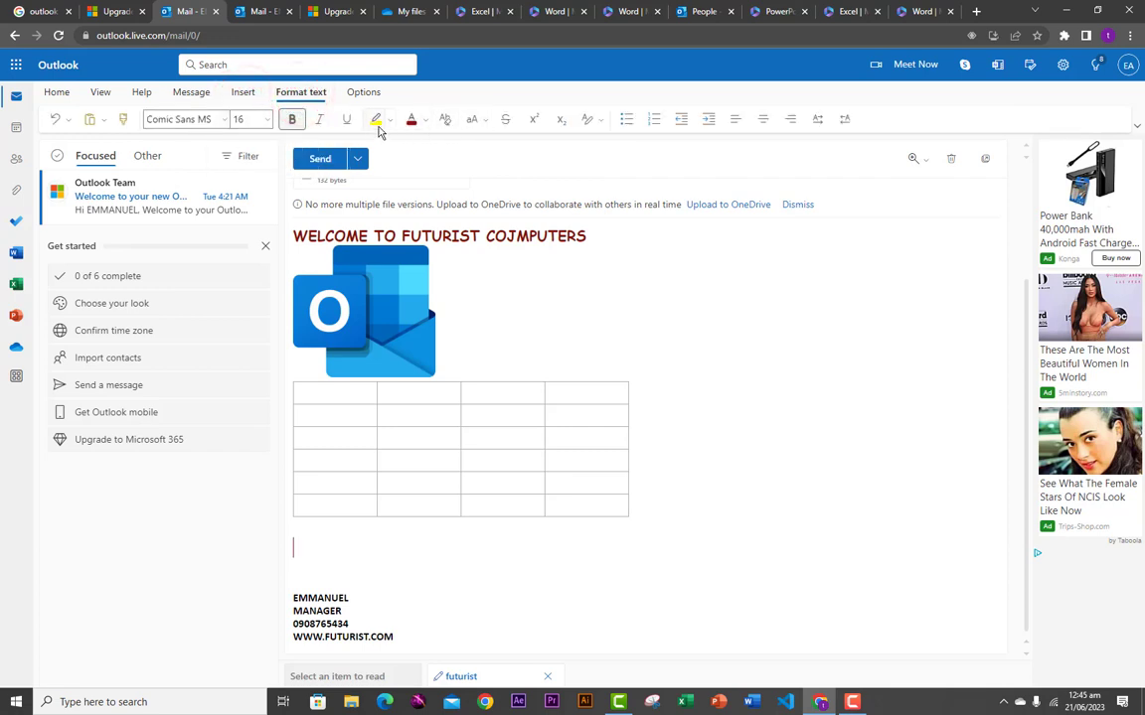
click(361, 94)
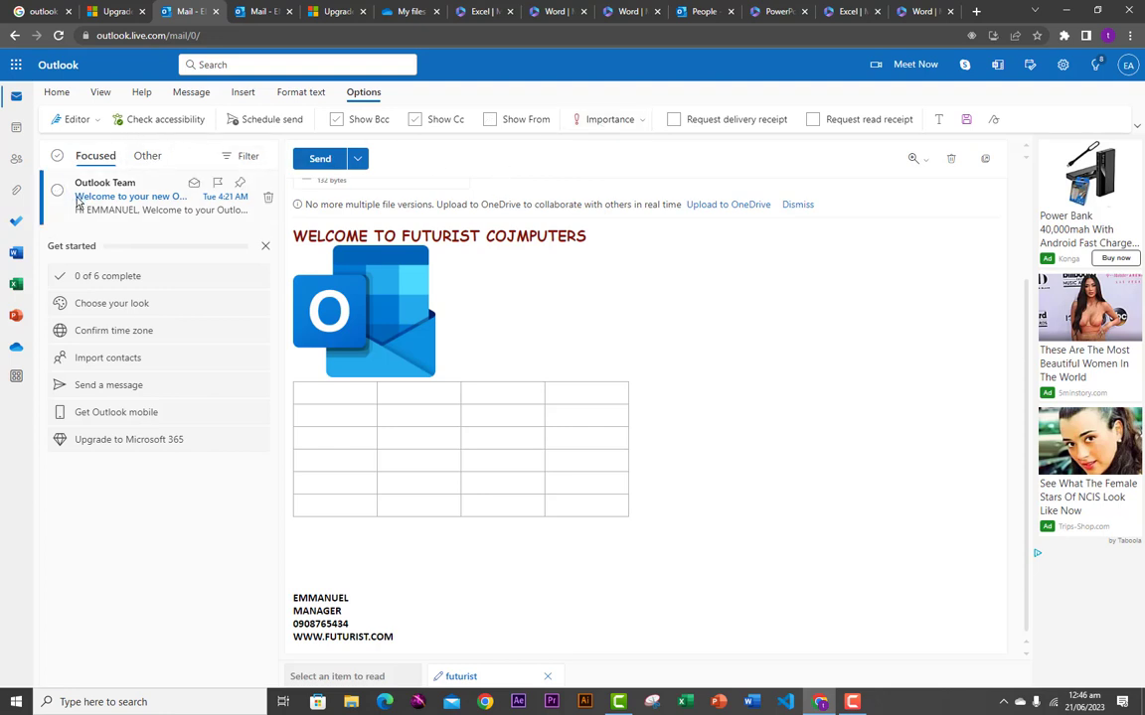
click(58, 91)
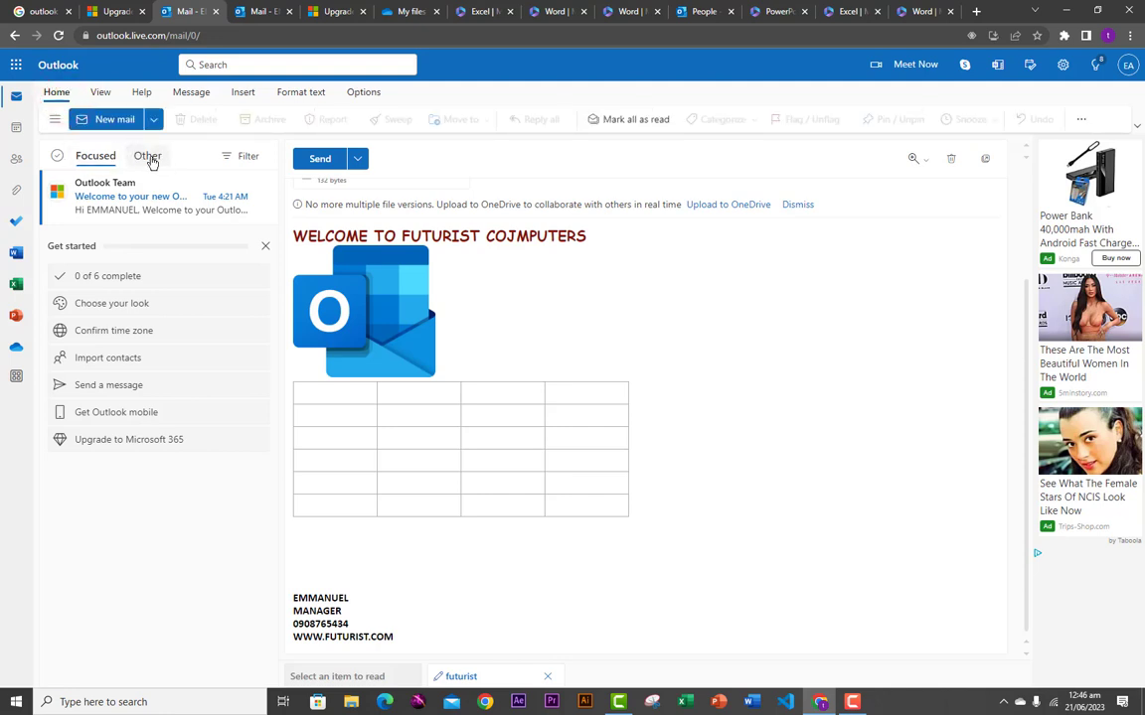
- Open the Calendar and try the Day, Work week, Week and Month views, ending in Day view
click(15, 132)
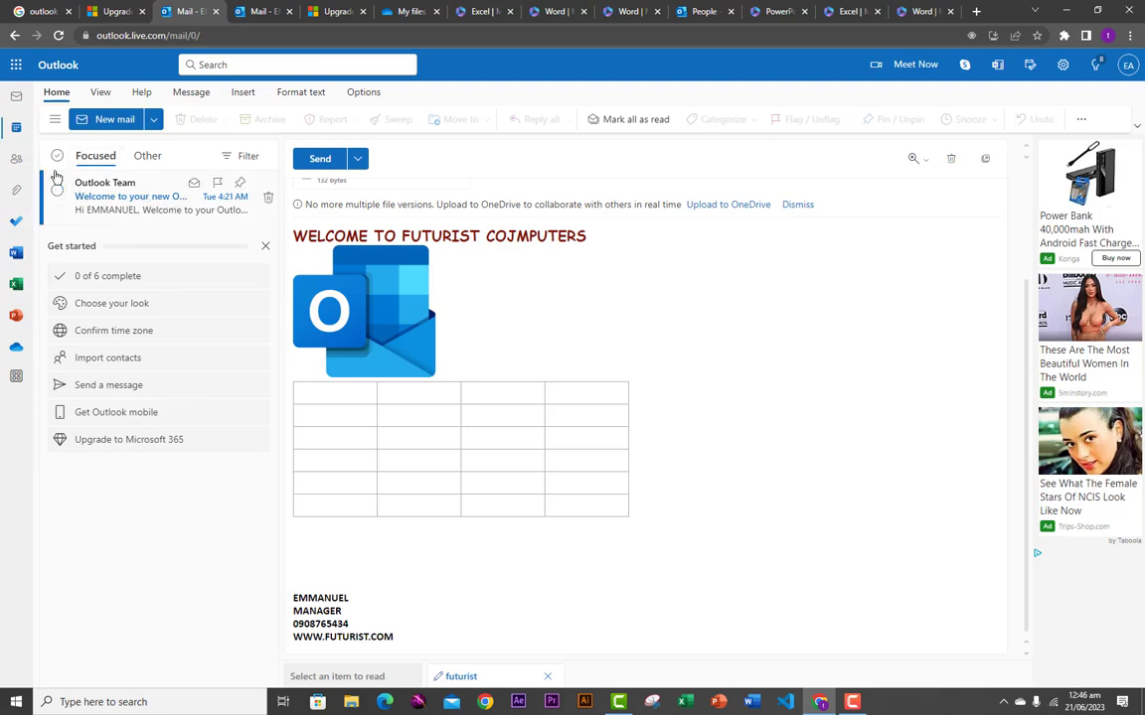
click(17, 128)
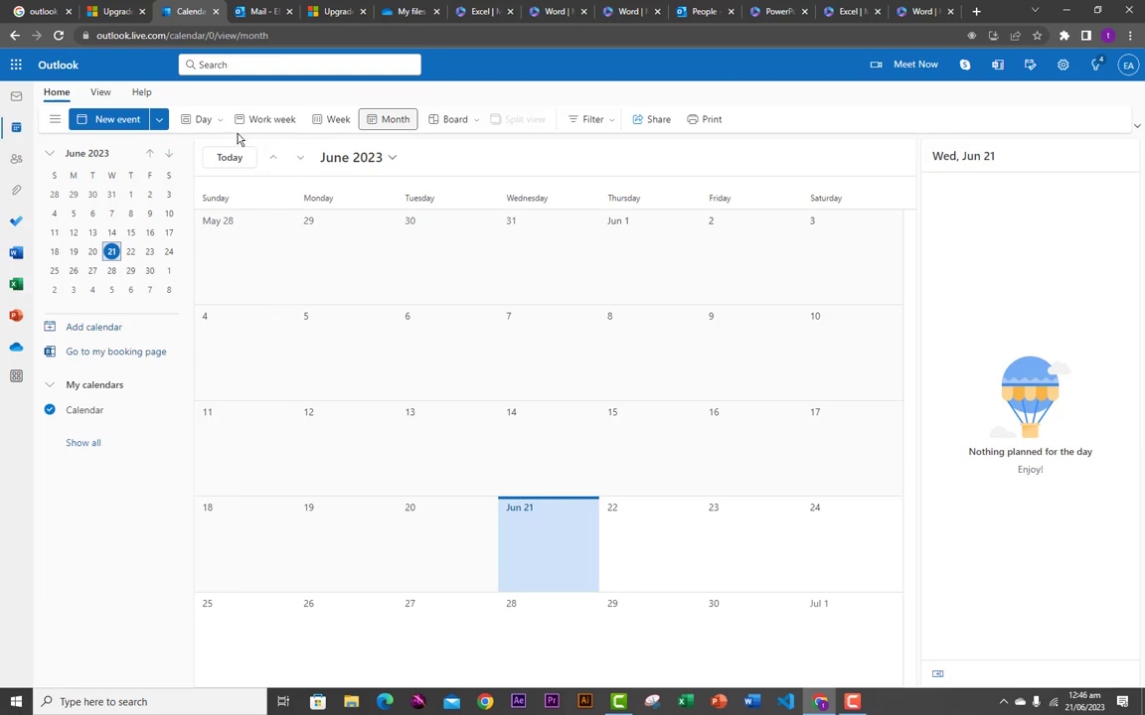
click(201, 120)
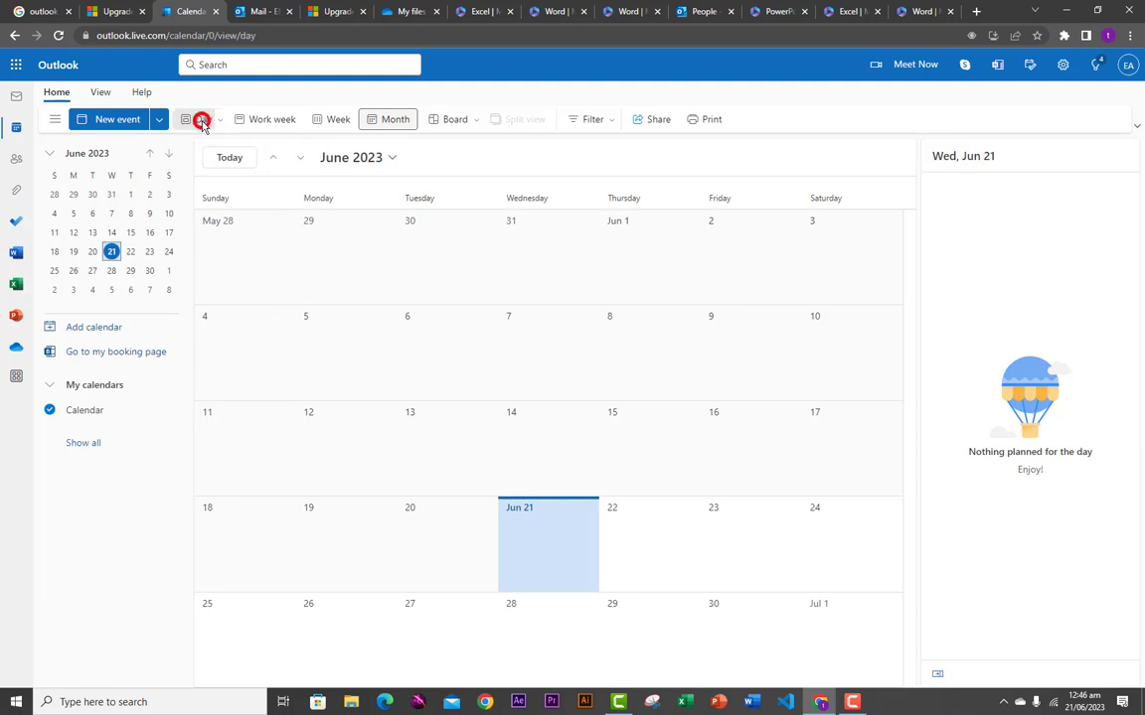
click(259, 123)
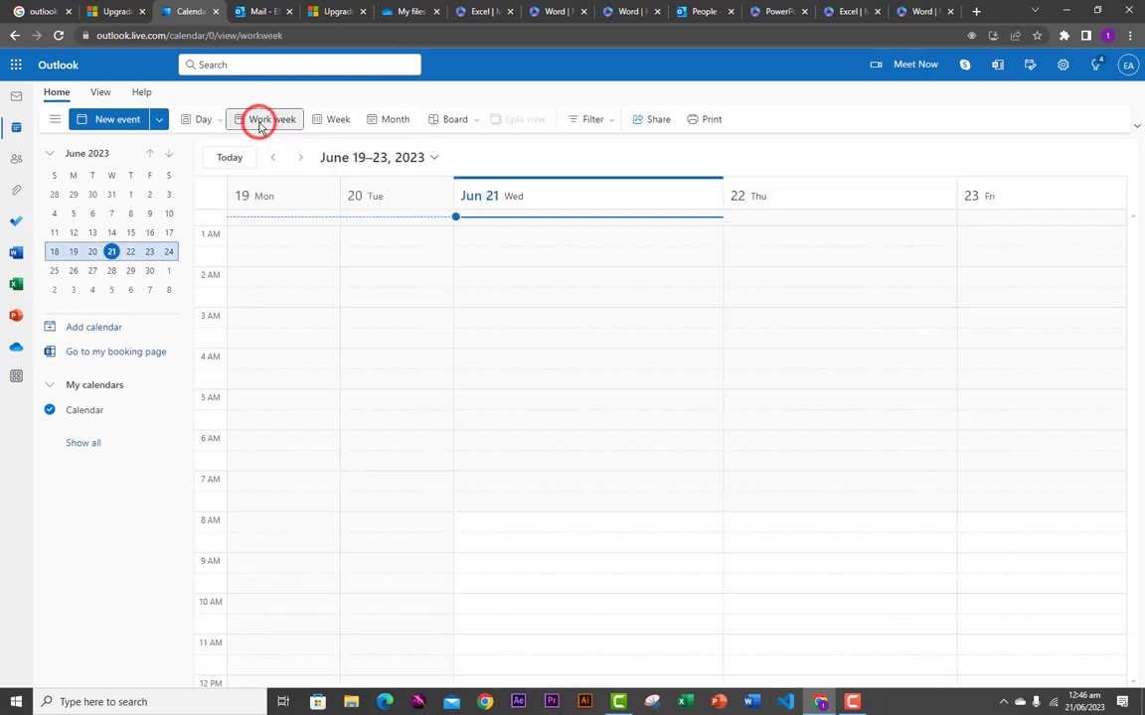
click(334, 121)
click(381, 127)
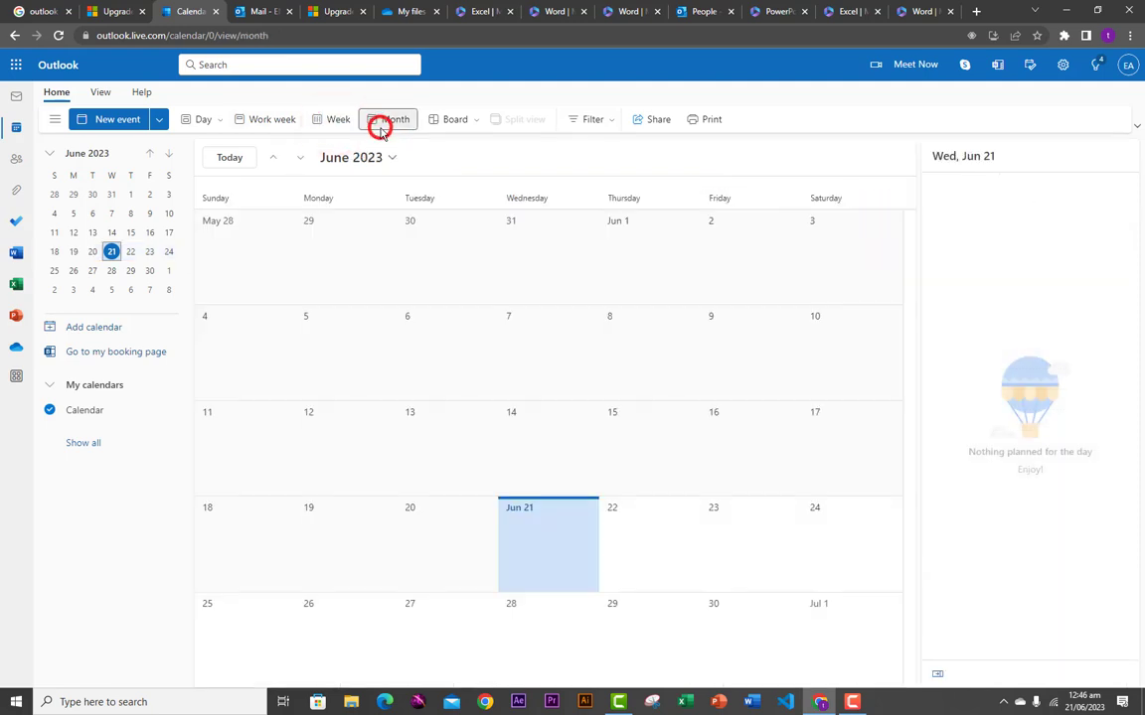
click(204, 120)
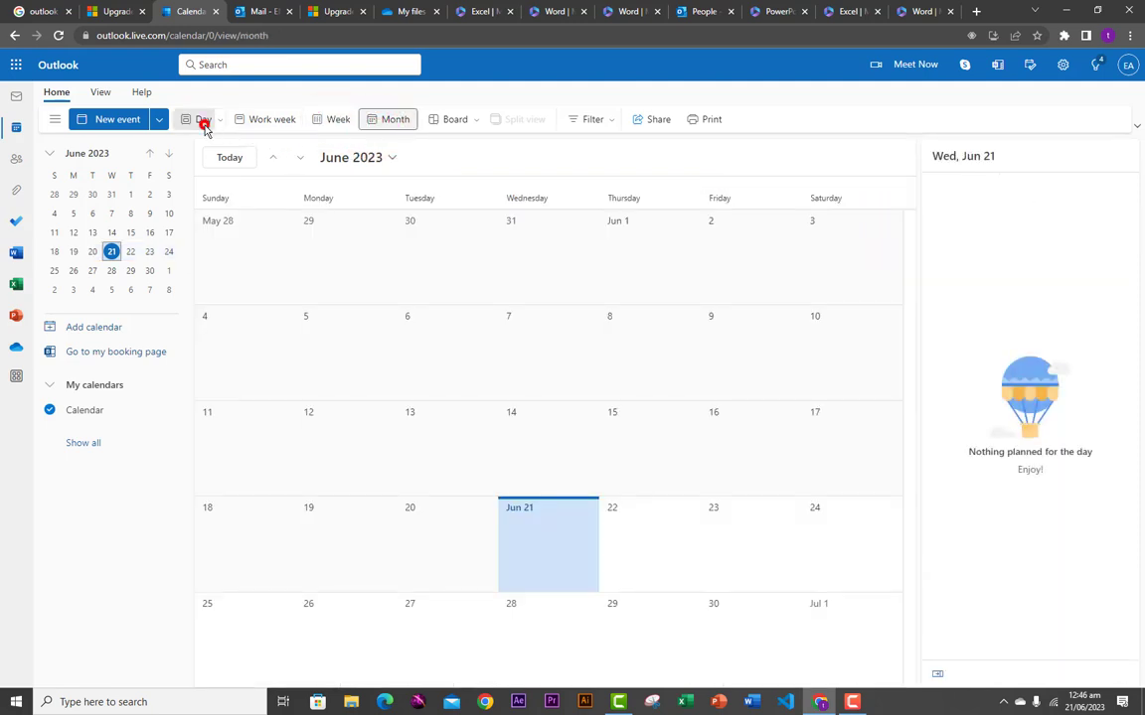
- Jump to June 28, then to June 7, 2023, and page the mini calendar to September and back to June
click(111, 272)
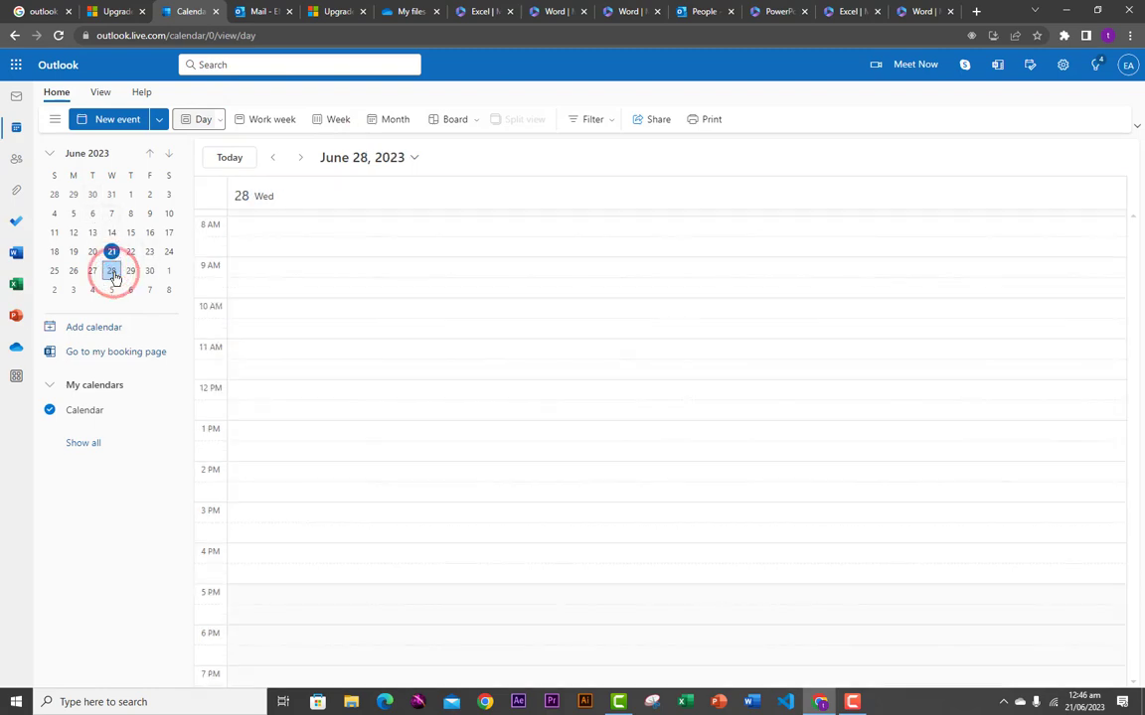
click(111, 214)
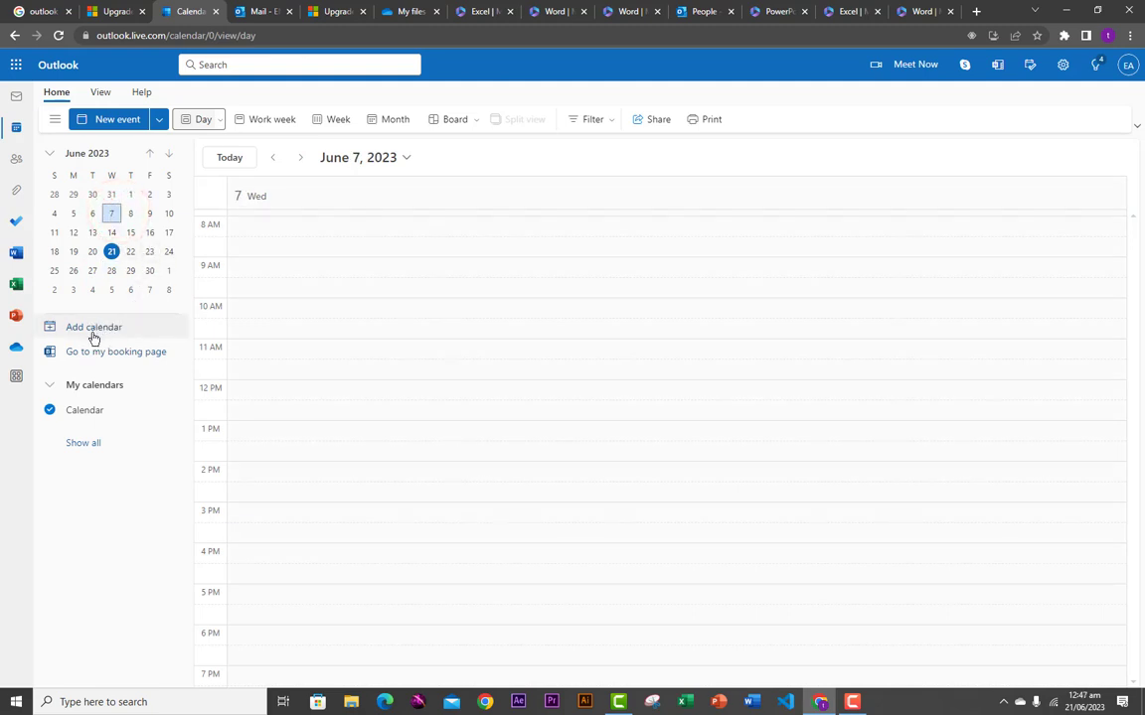
click(169, 161)
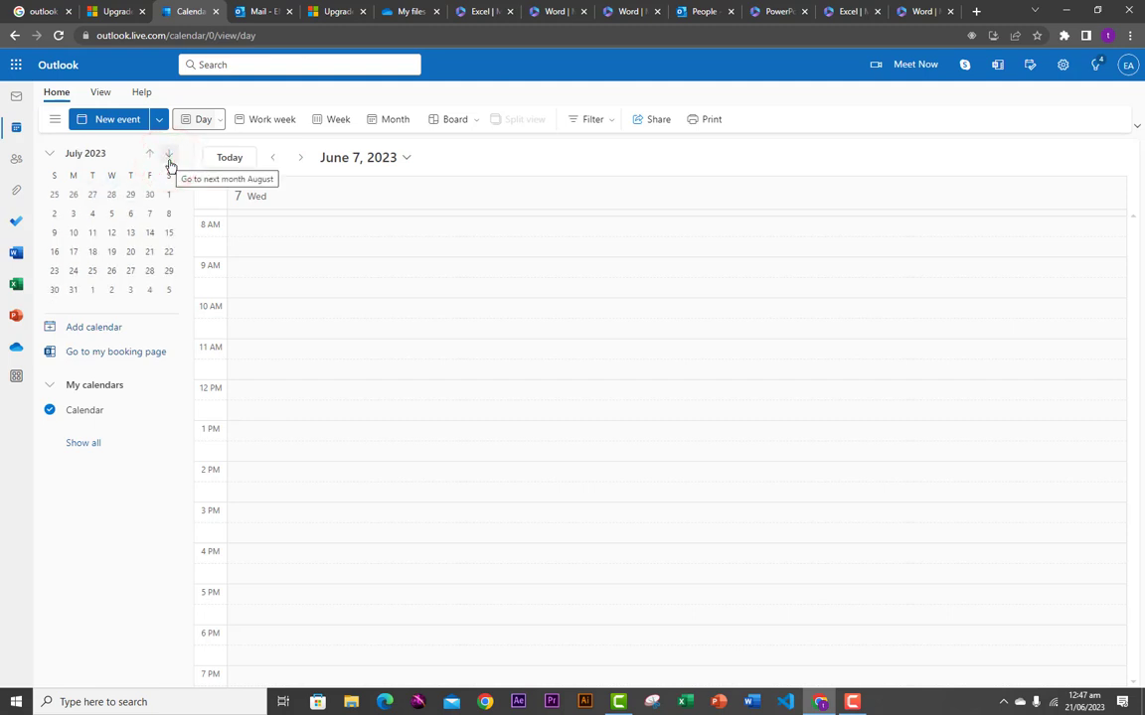
click(170, 162)
click(171, 162)
click(150, 157)
click(151, 159)
click(150, 157)
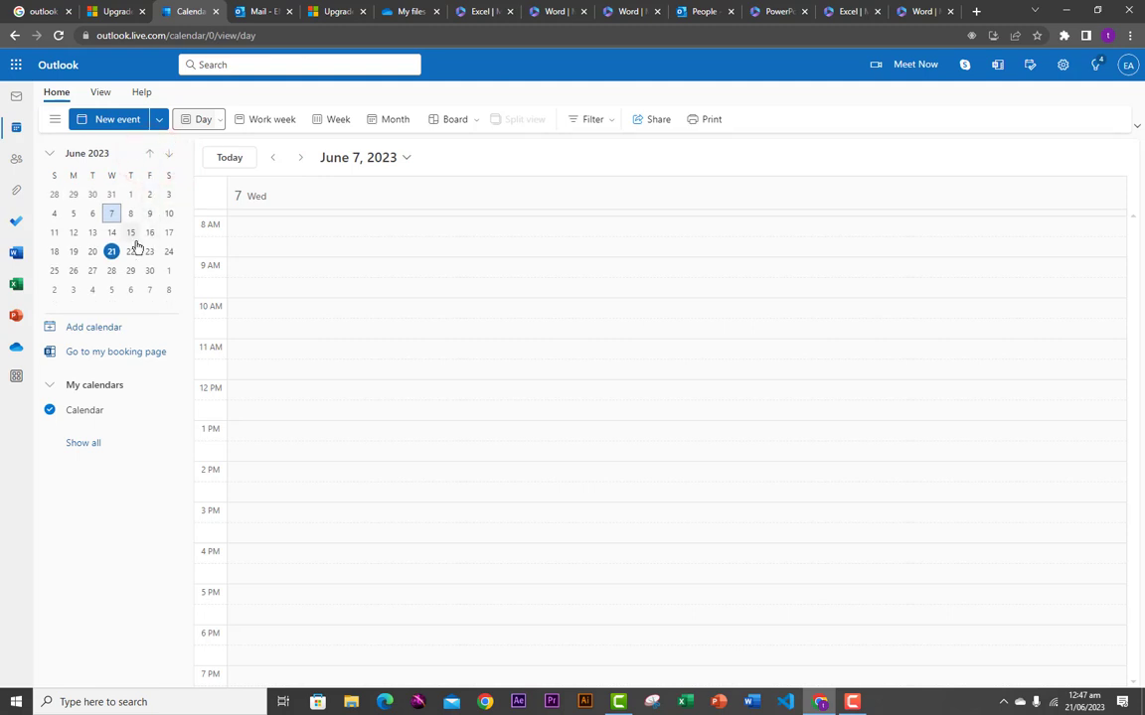
- Visit People, cancel Add a contact and Import contacts, then open the Files attachments page
click(17, 163)
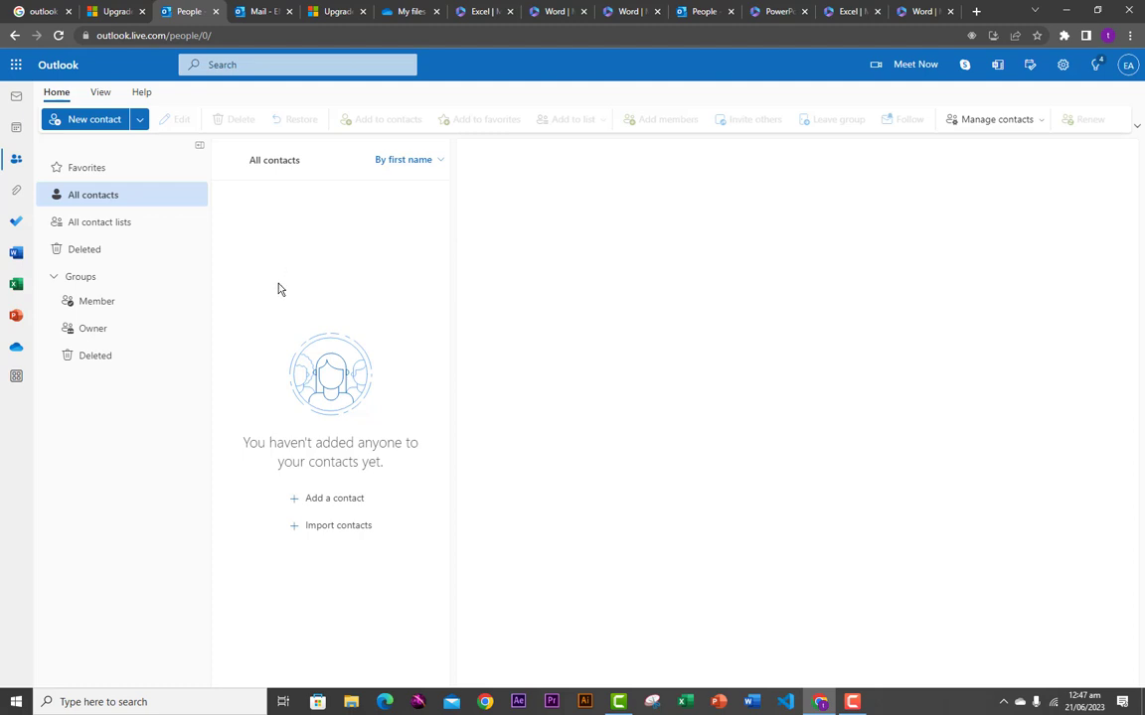
click(326, 503)
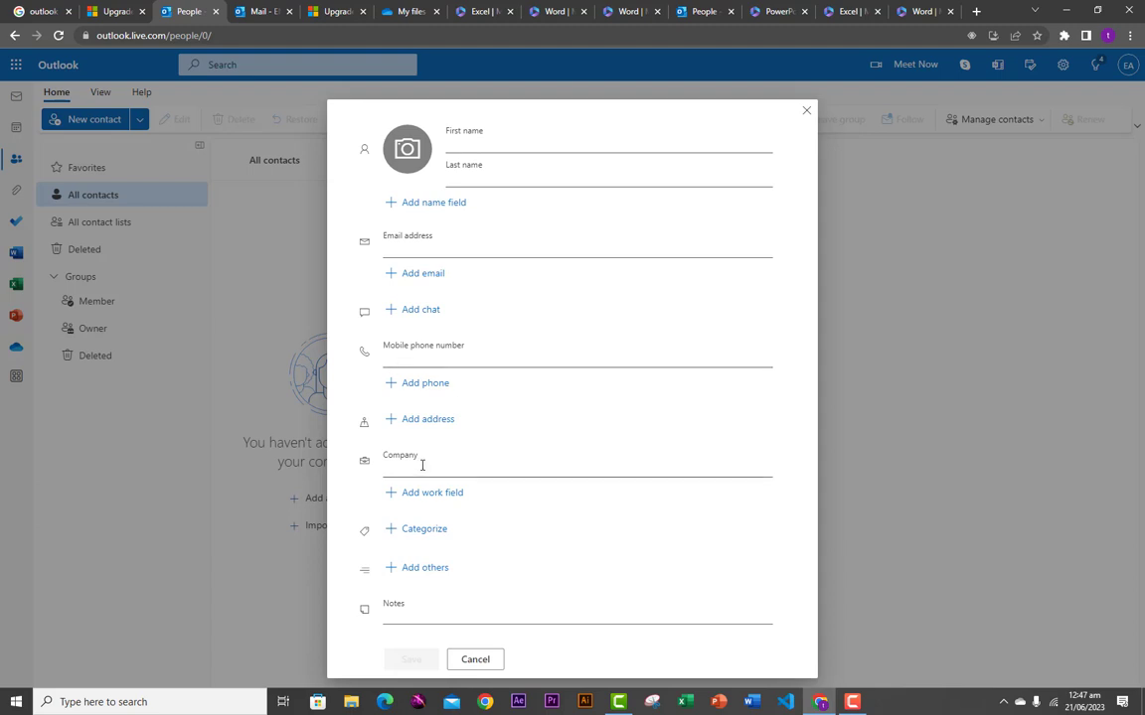
click(467, 662)
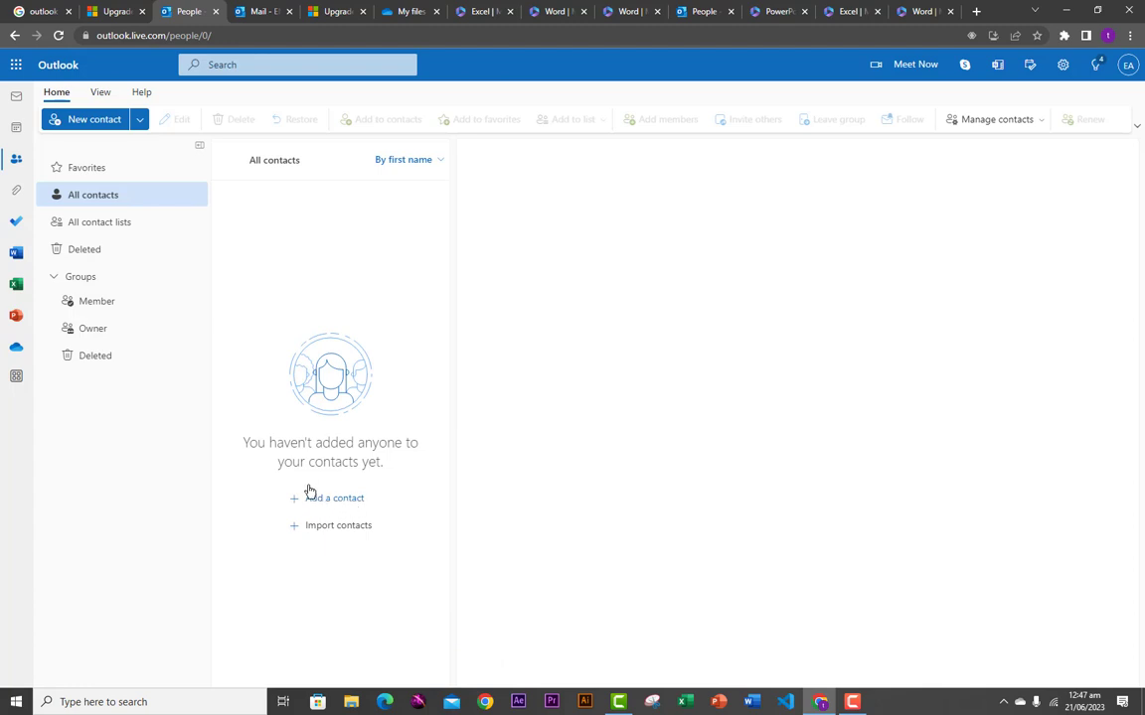
click(340, 536)
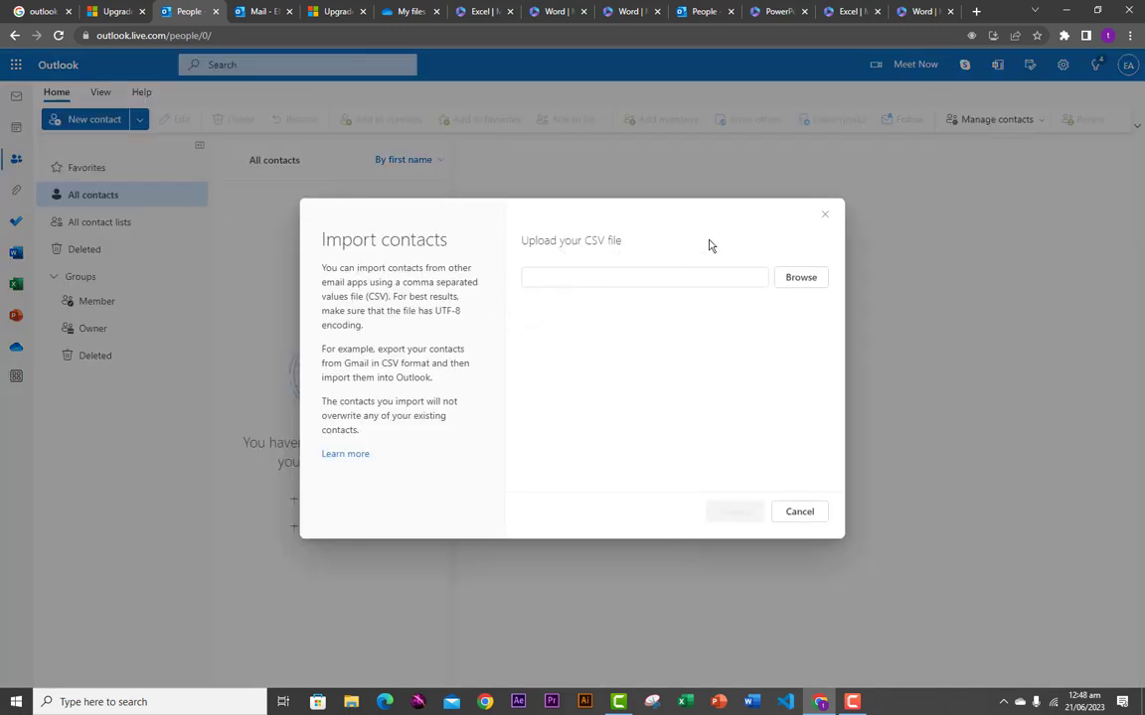
click(826, 218)
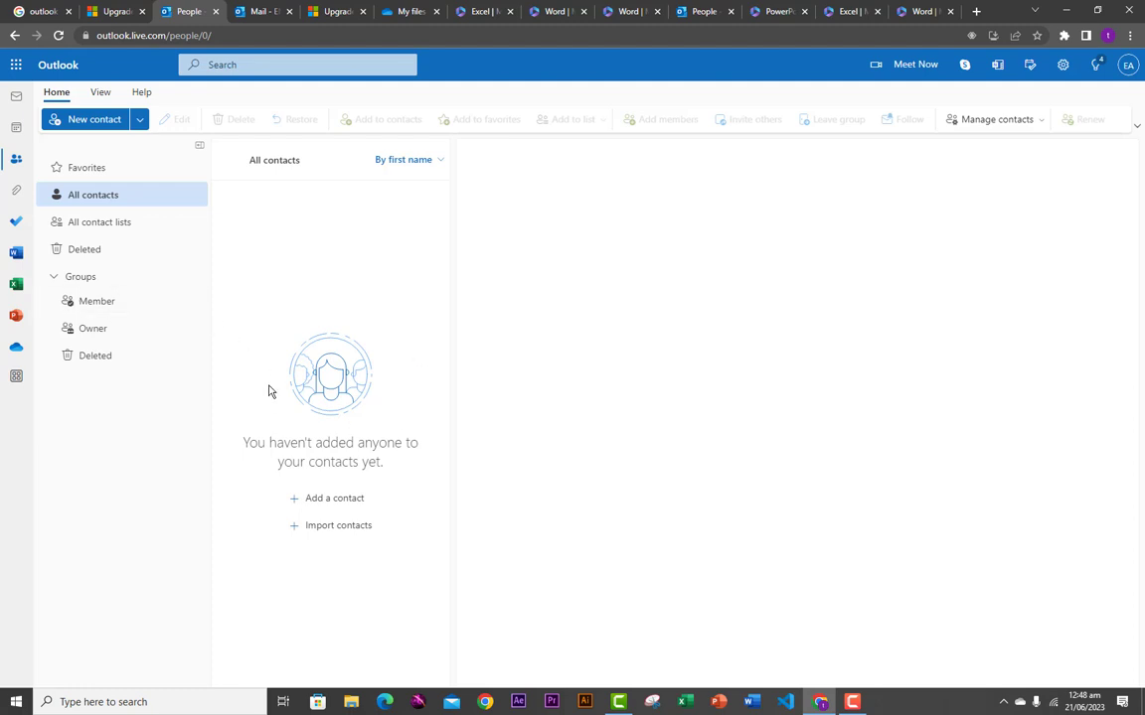
click(17, 194)
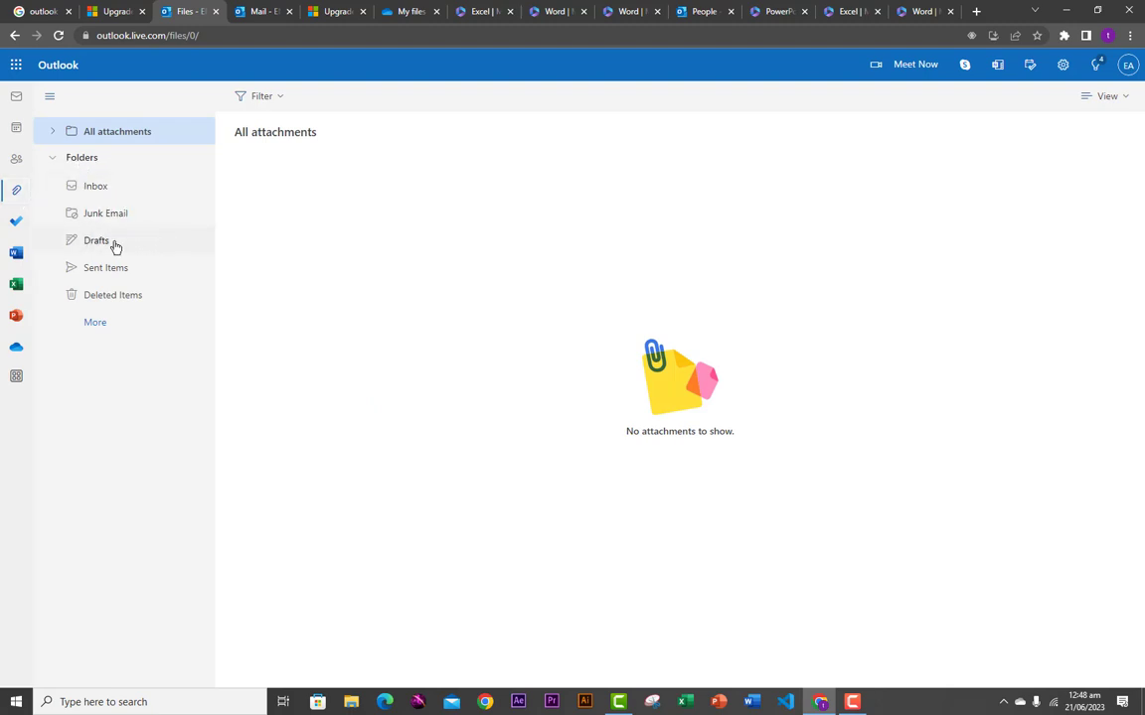
click(16, 226)
- Create a new blank Word for the web document and place the cursor on the page
click(559, 12)
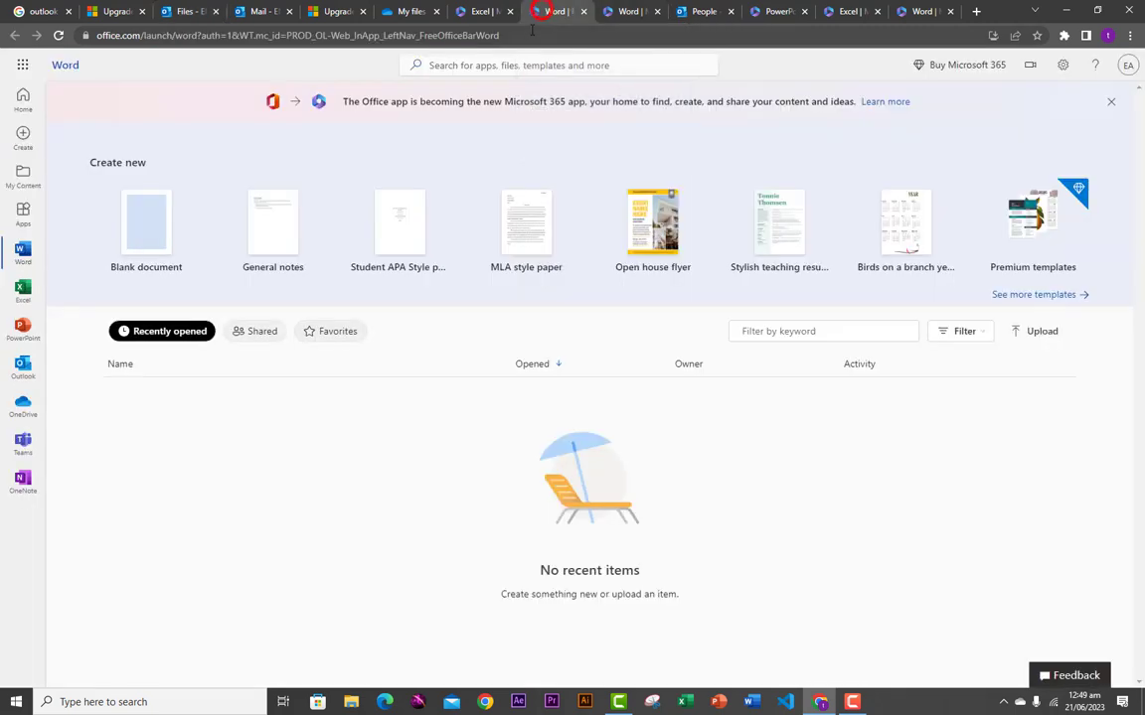
click(148, 239)
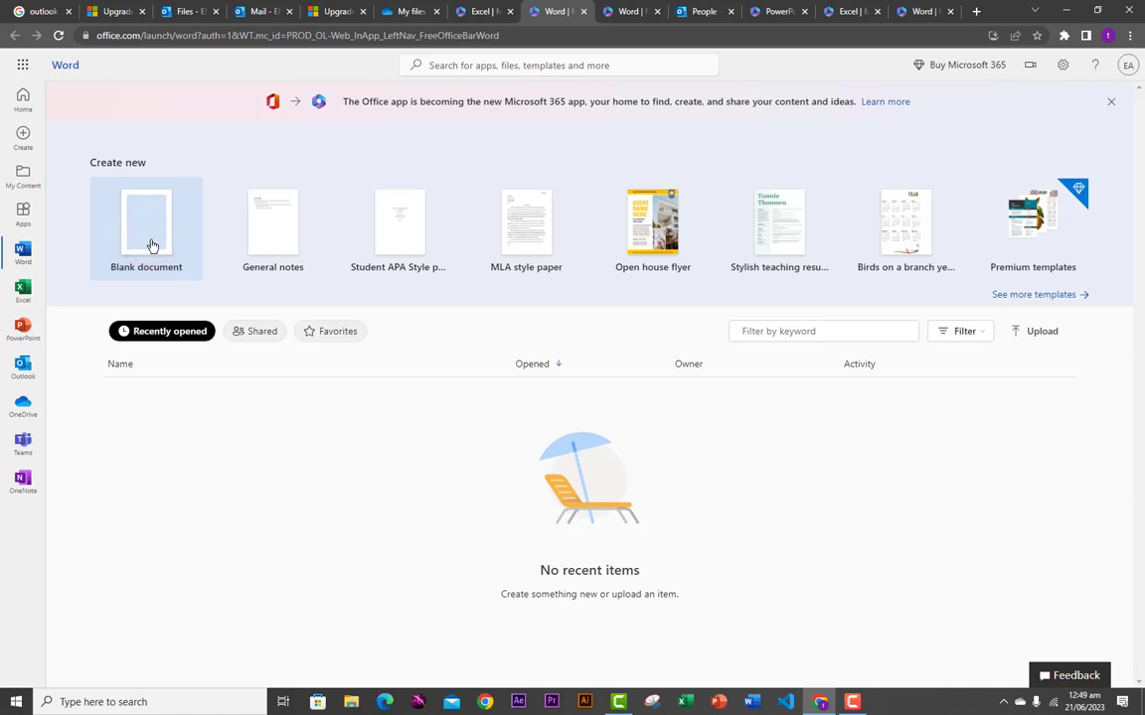
click(150, 242)
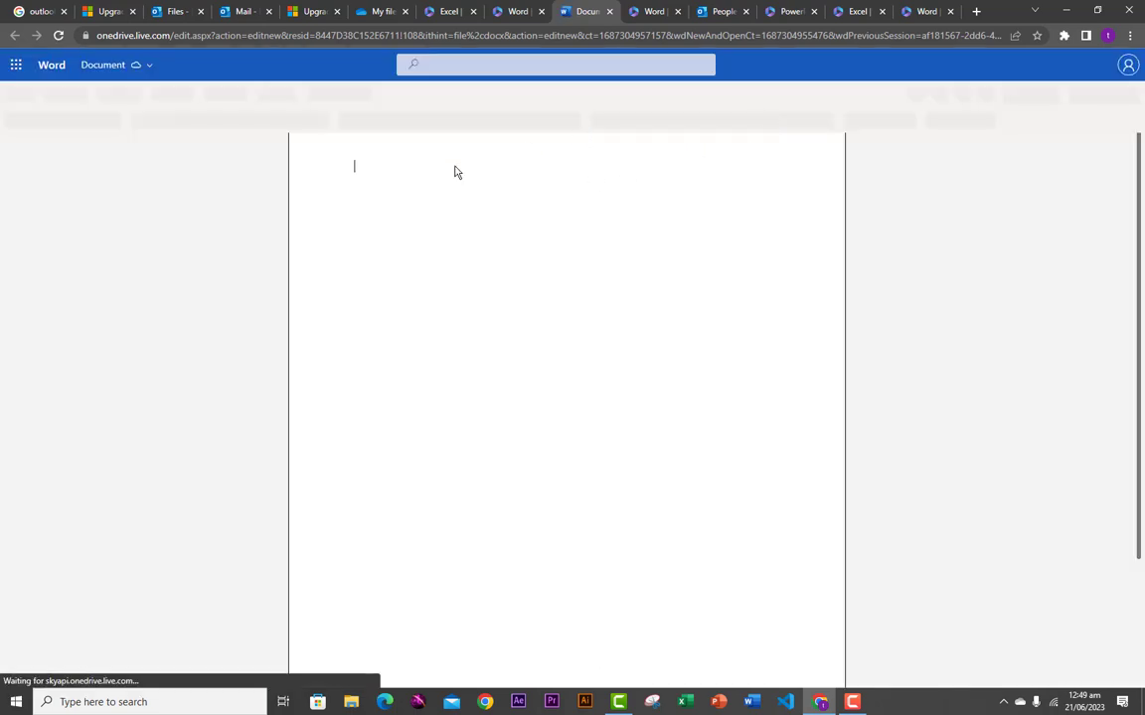
click(361, 186)
click(372, 240)
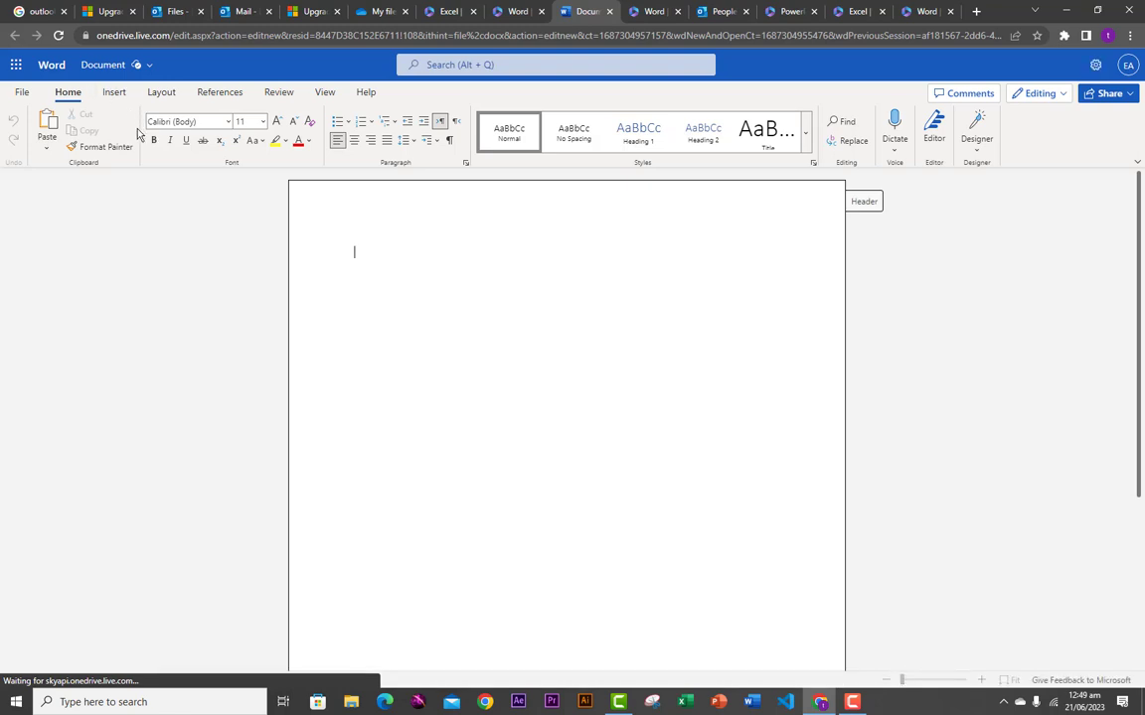
- Browse the Insert and Home ribbons, dismiss the Designer tip, and return to Outlook People
click(112, 92)
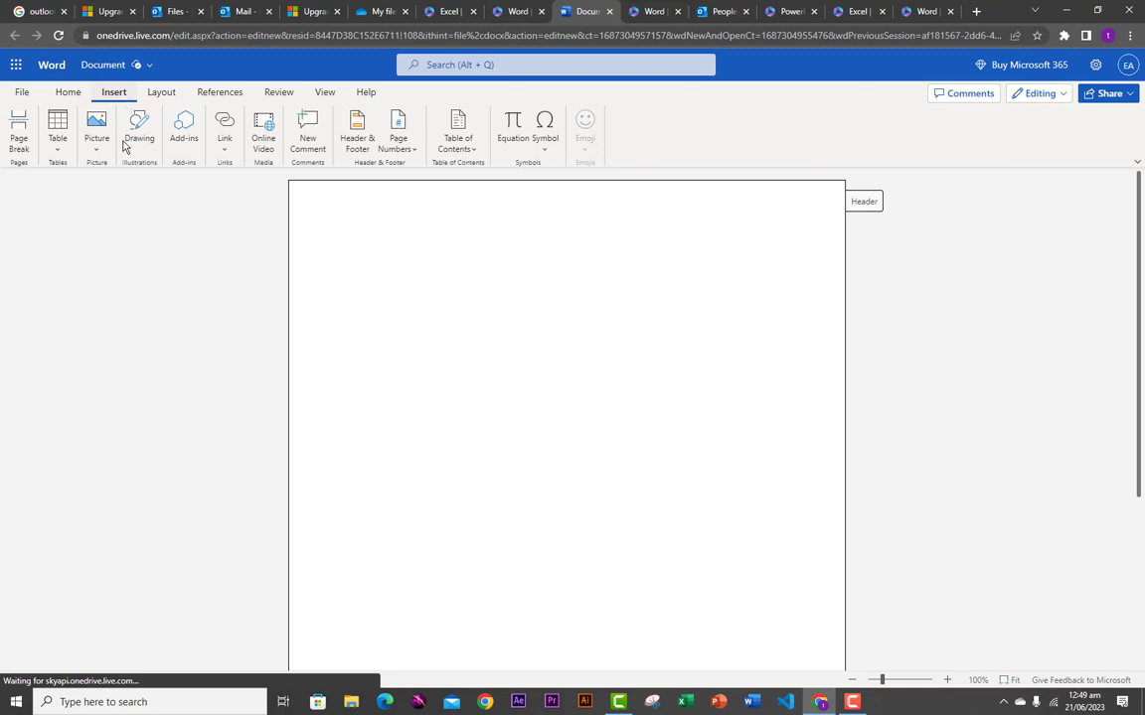
click(66, 92)
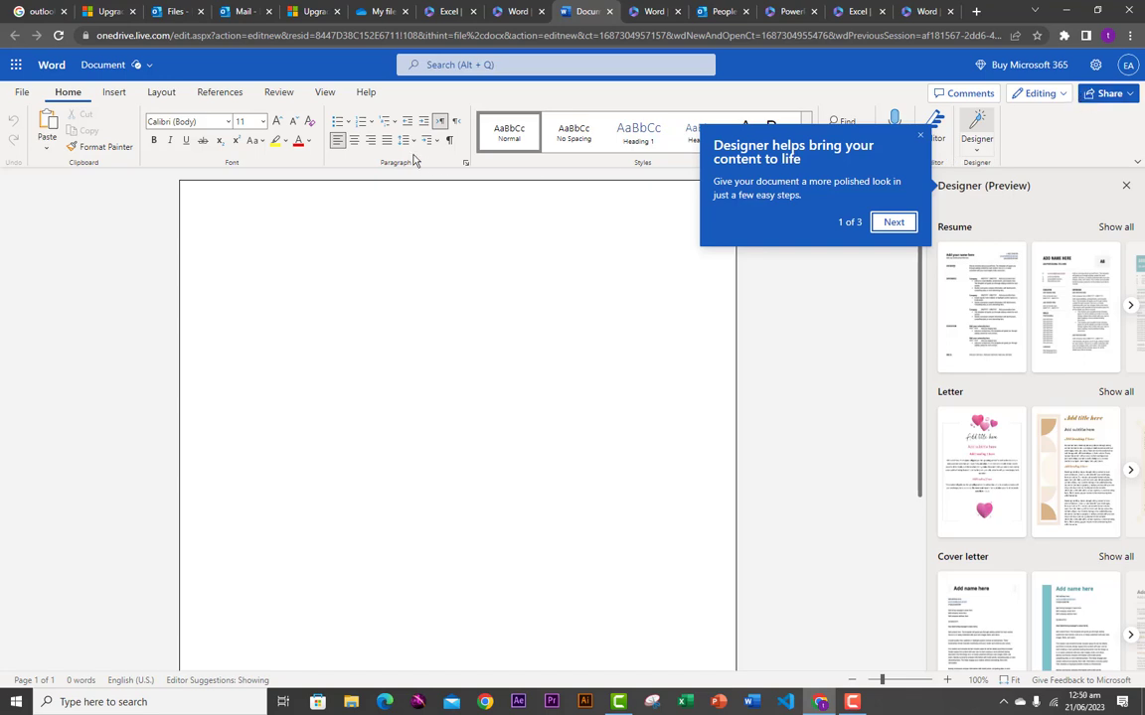
click(214, 247)
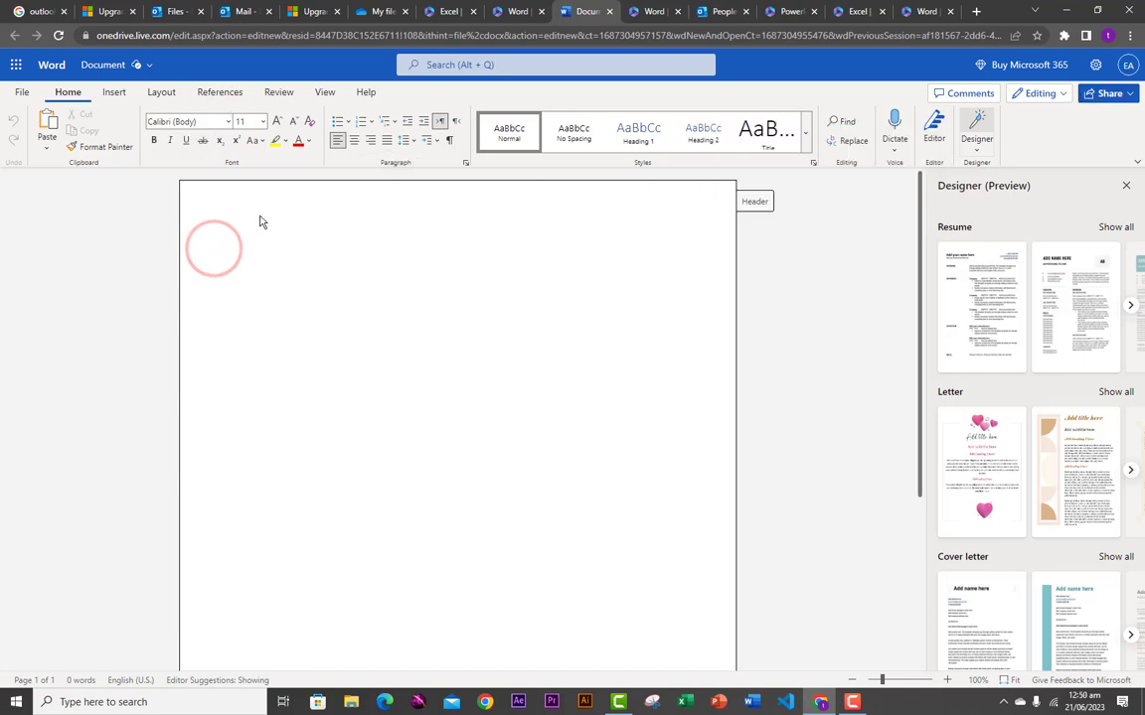
click(701, 16)
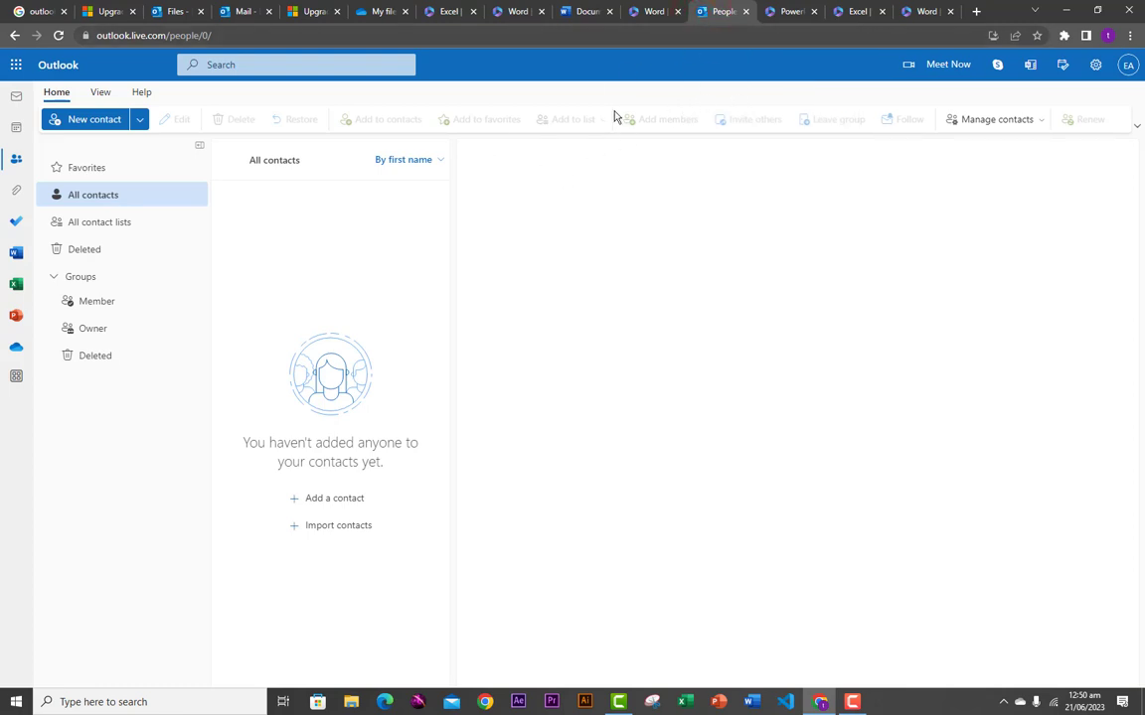
- Create a blank Excel for the web workbook, then switch to the PowerPoint start page
click(443, 10)
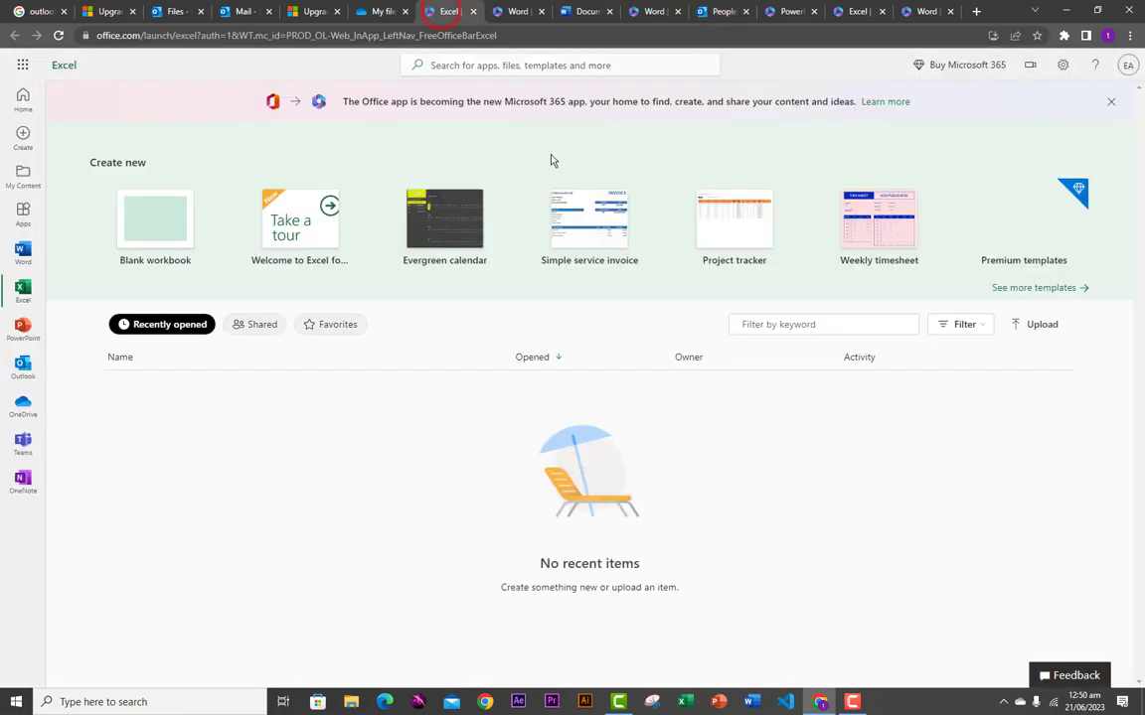
click(181, 234)
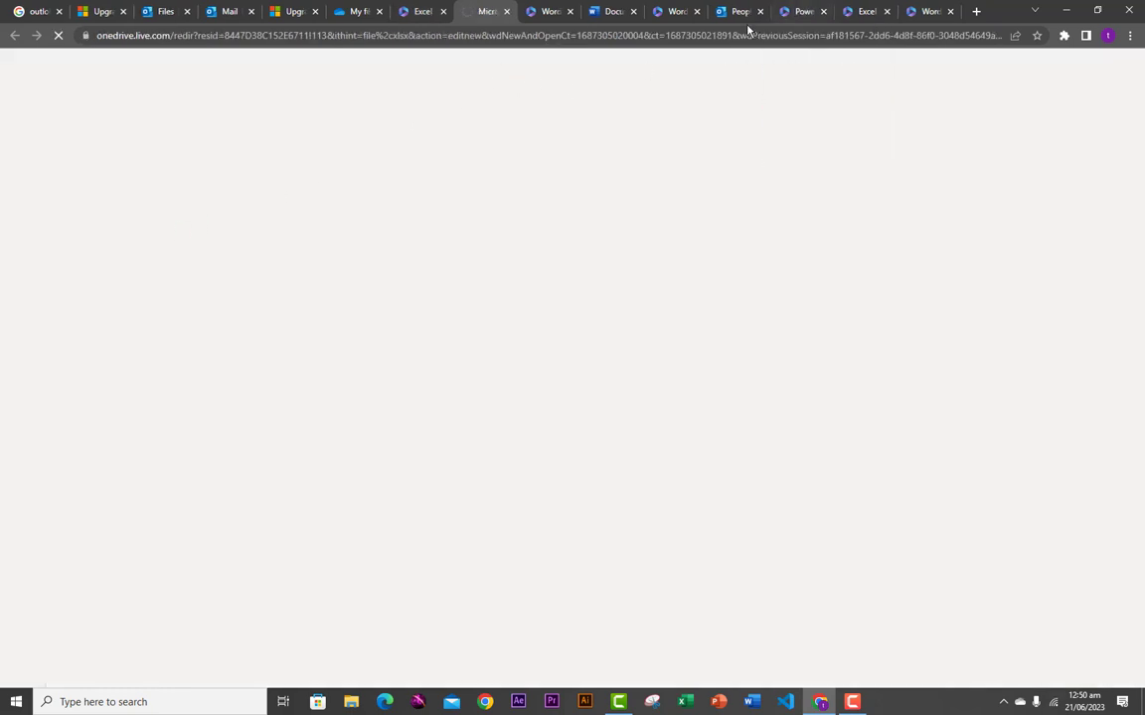
click(795, 14)
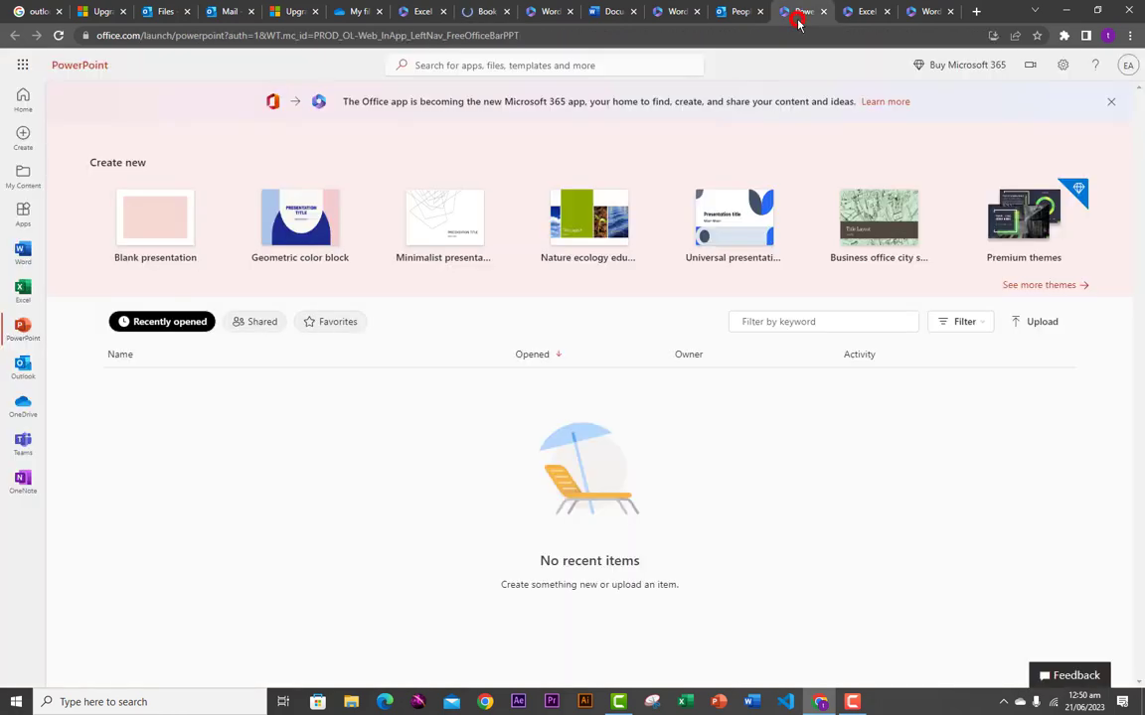
- Create a blank presentation and browse the Insert, Draw, Design, Transitions and Animations tabs
click(150, 233)
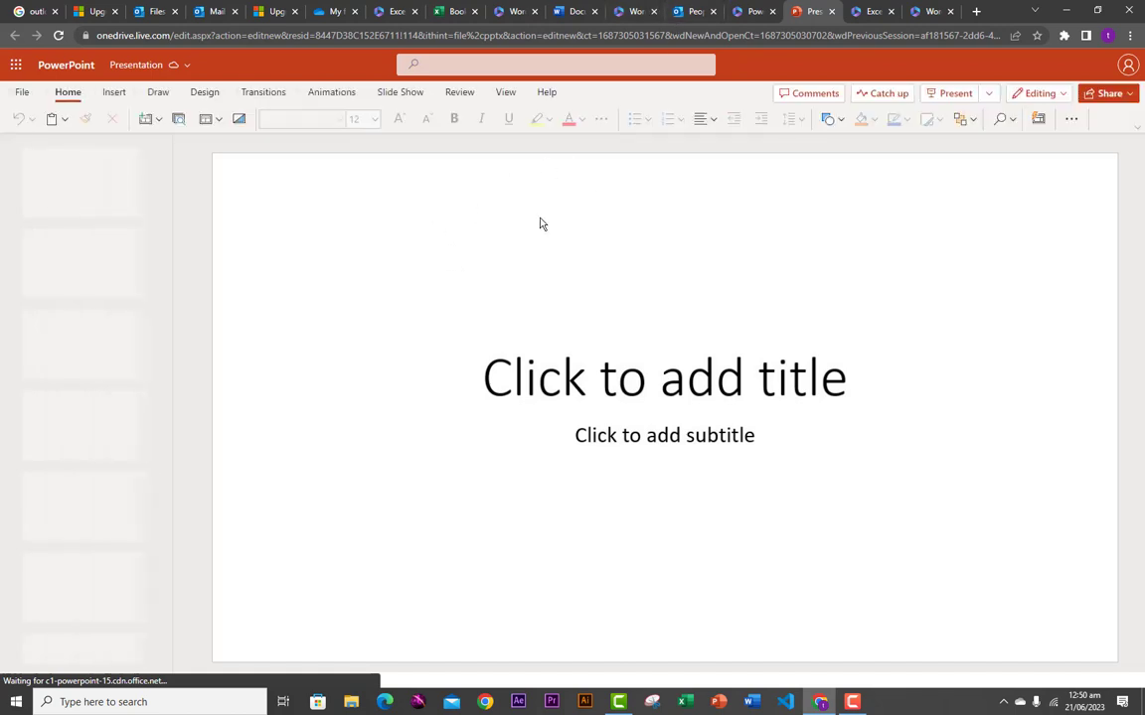
click(113, 93)
click(159, 94)
click(205, 95)
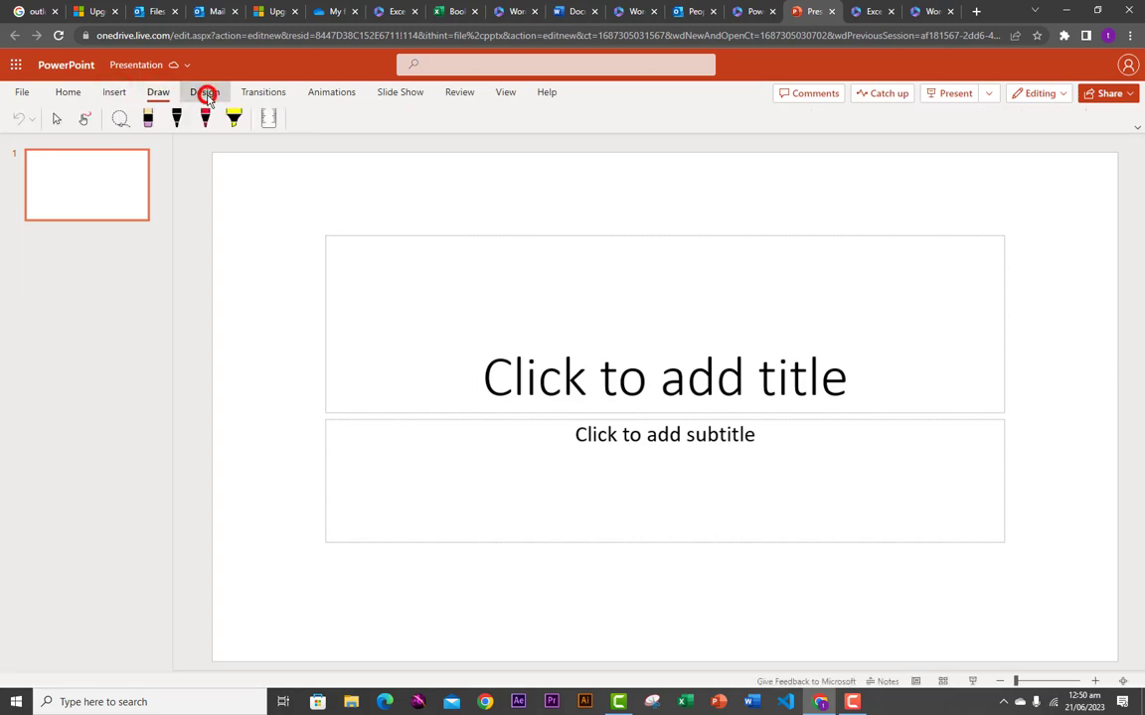
click(264, 97)
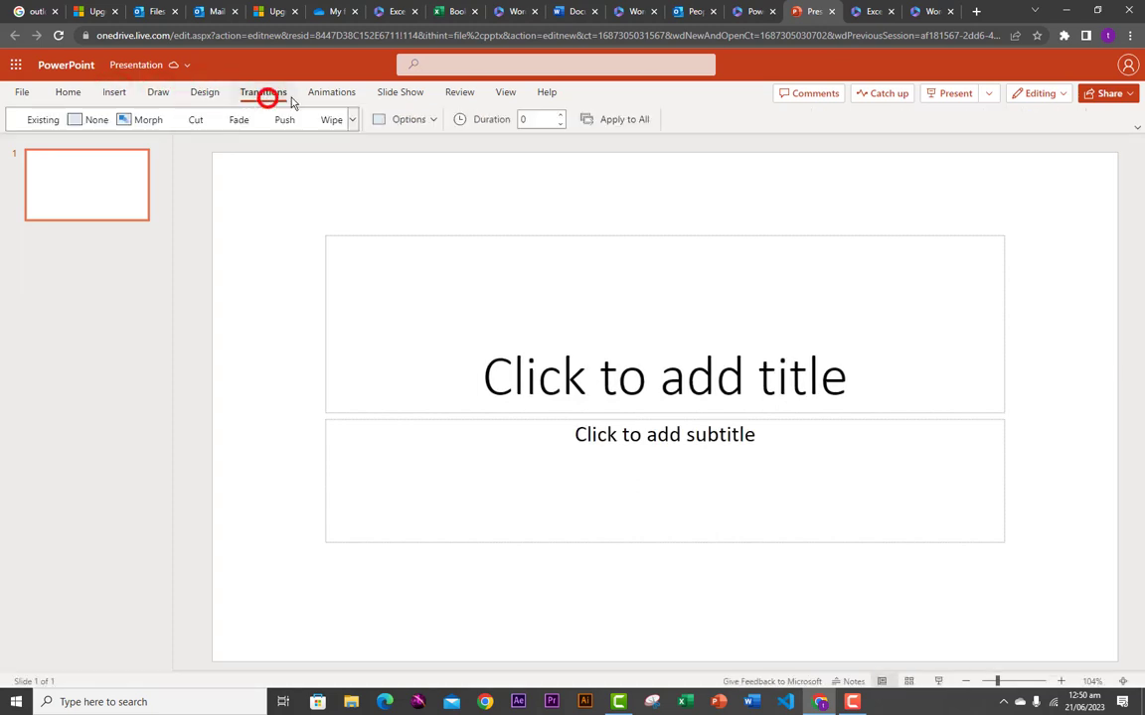
click(332, 97)
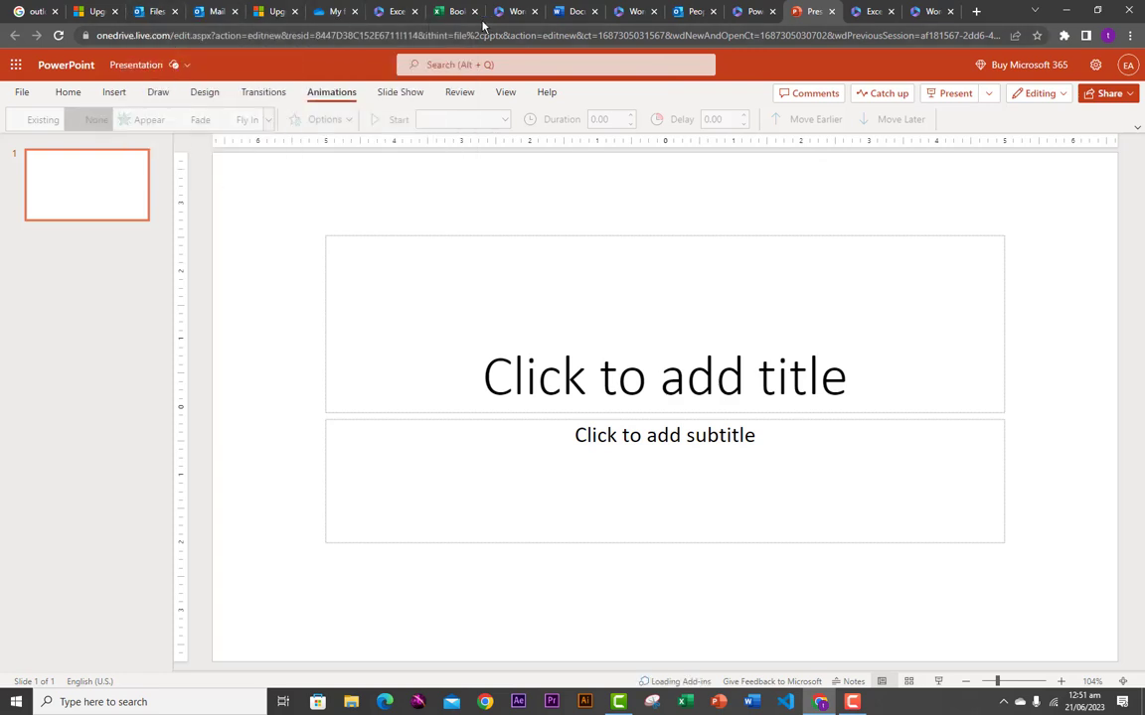
click(869, 12)
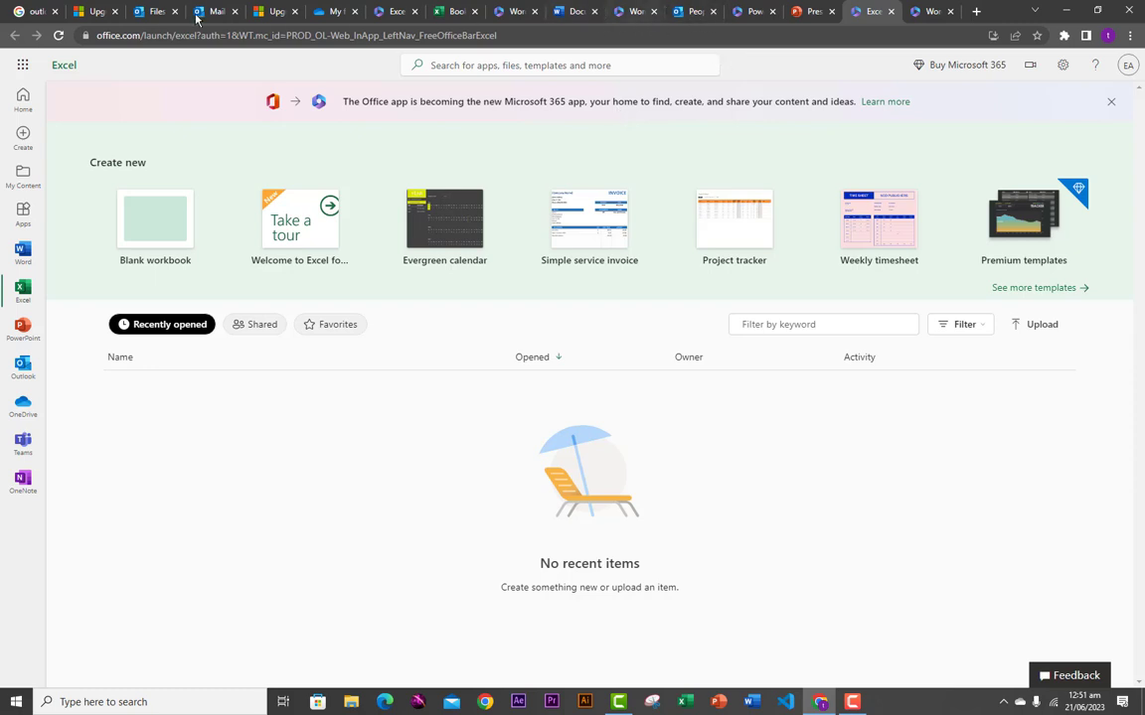
- Start a Meet Now meeting from Mail, then open the Upgrade to Microsoft 365 offer
click(149, 12)
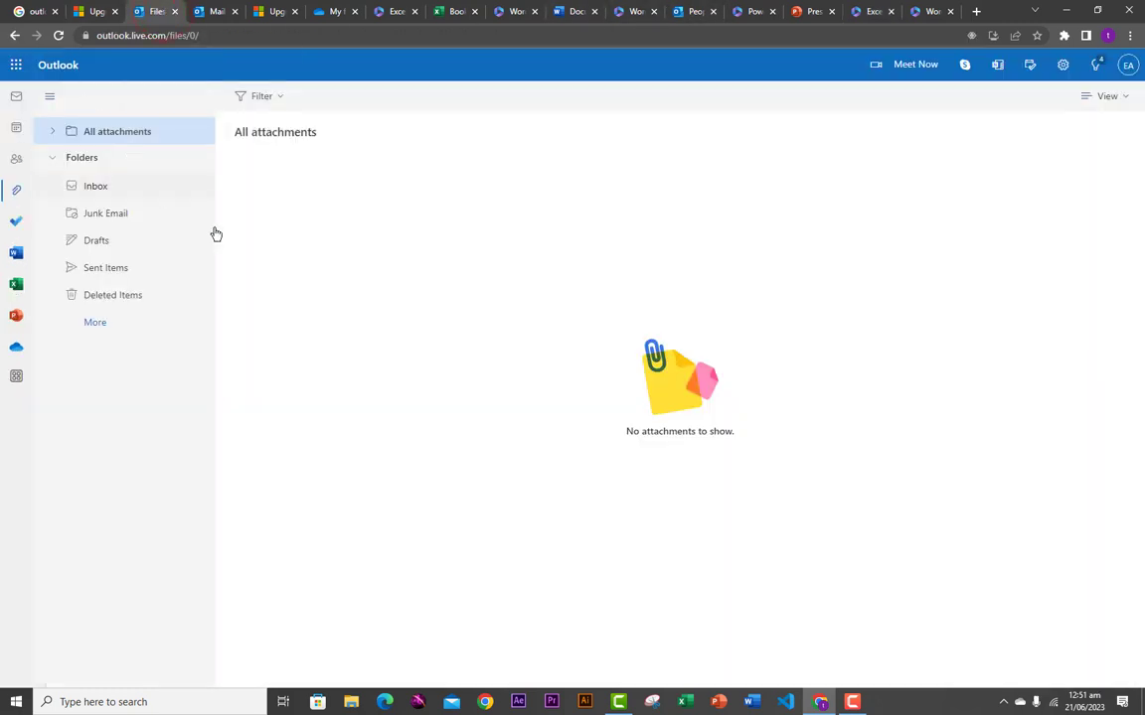
click(216, 13)
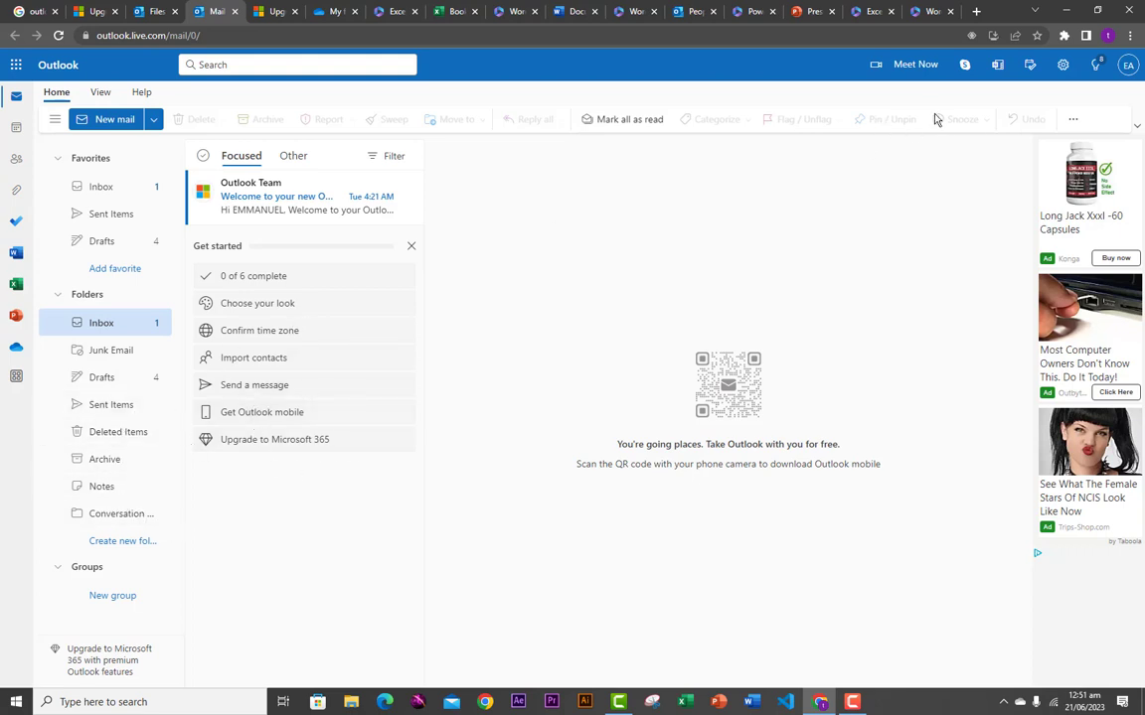
click(897, 69)
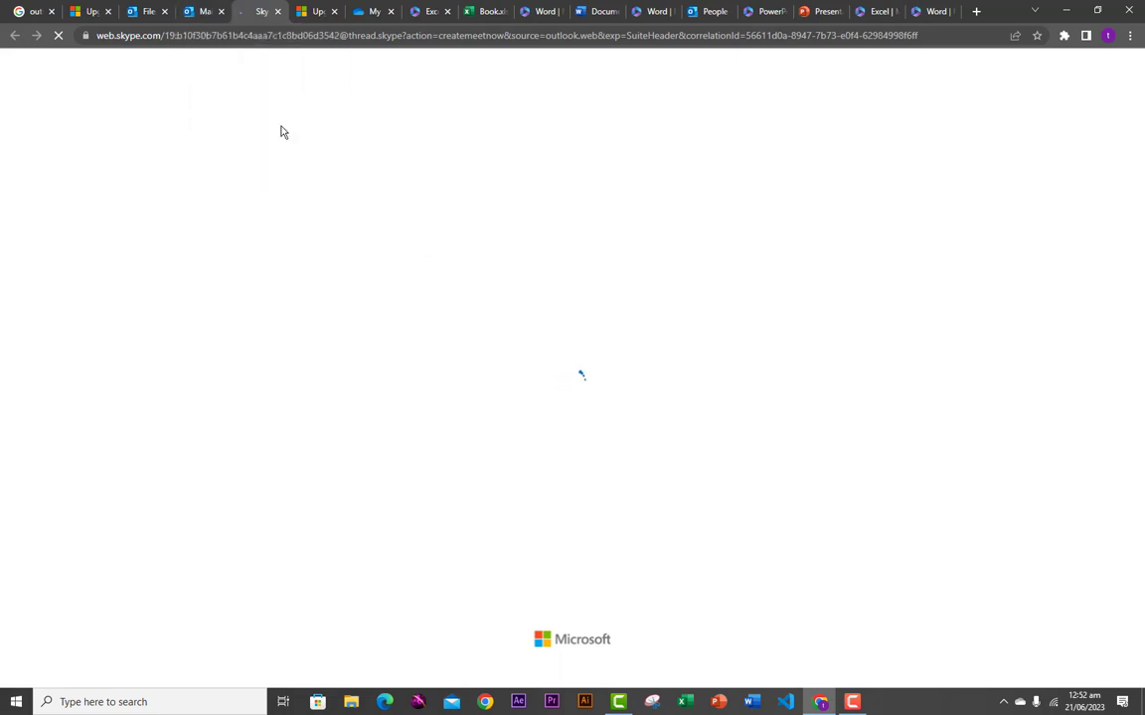
click(198, 11)
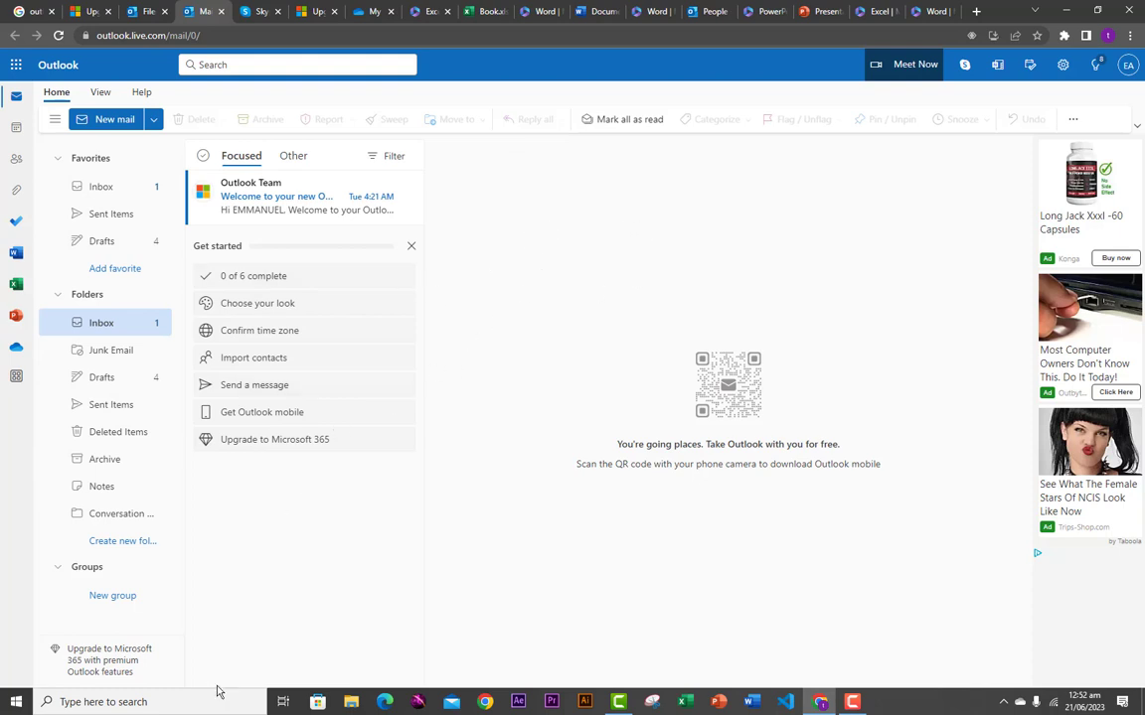
click(101, 662)
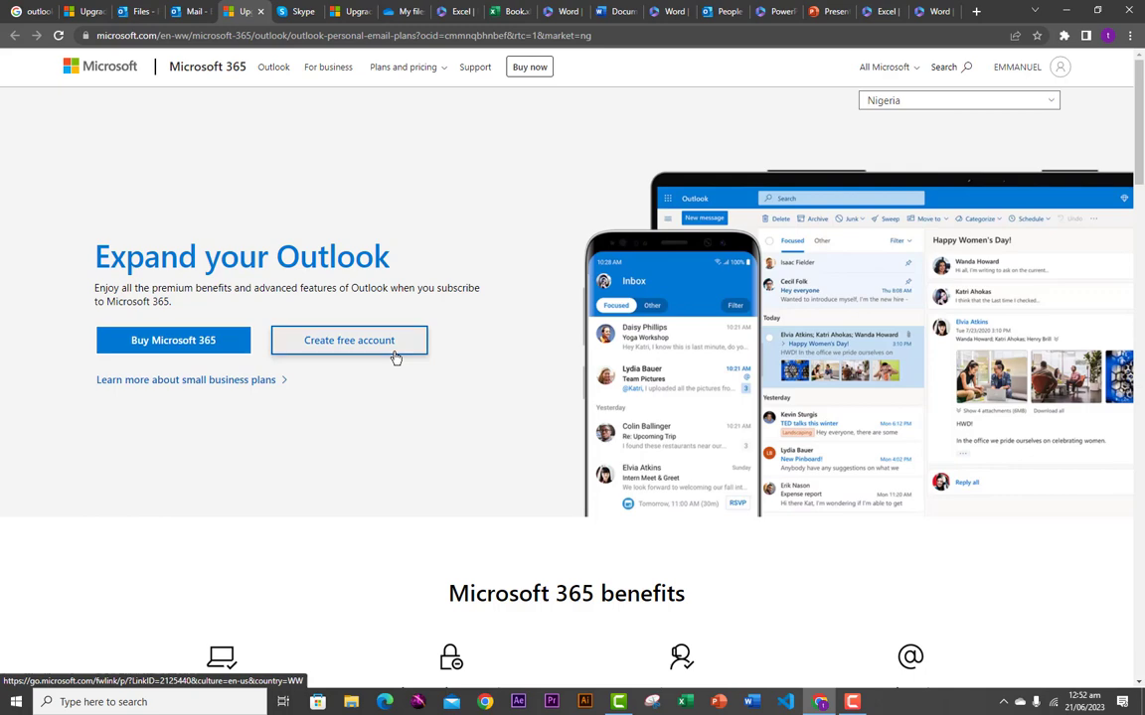
- Scroll through the Microsoft 365 pricing and feature table, then go back to the Outlook Mail tab
scroll(455, 447, down, 3)
scroll(455, 449, down, 4)
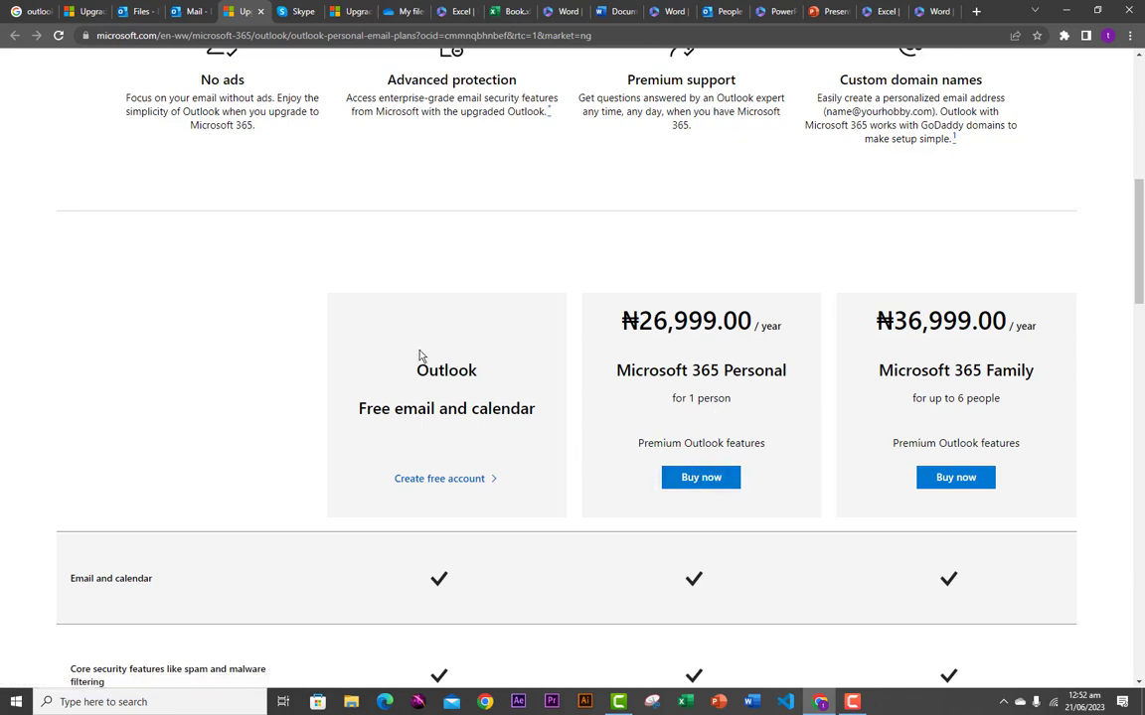
scroll(384, 418, down, 2)
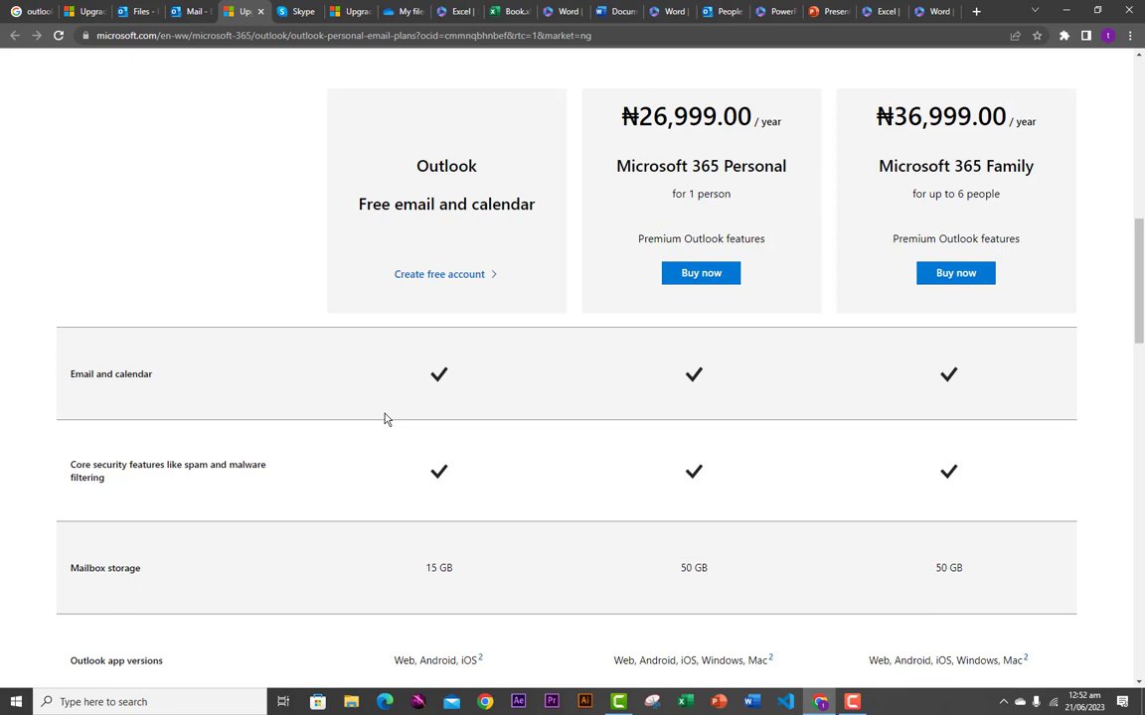
scroll(384, 417, down, 1)
scroll(528, 268, up, 1)
scroll(616, 317, down, 1)
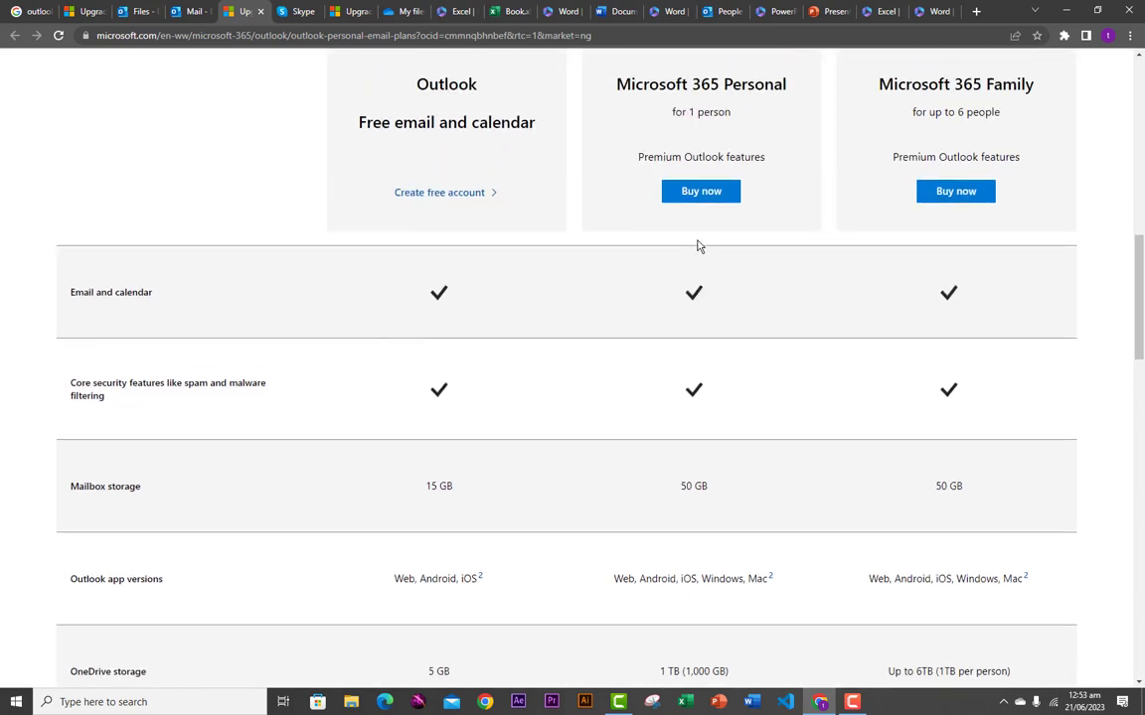
scroll(710, 227, up, 1)
scroll(650, 527, down, 1)
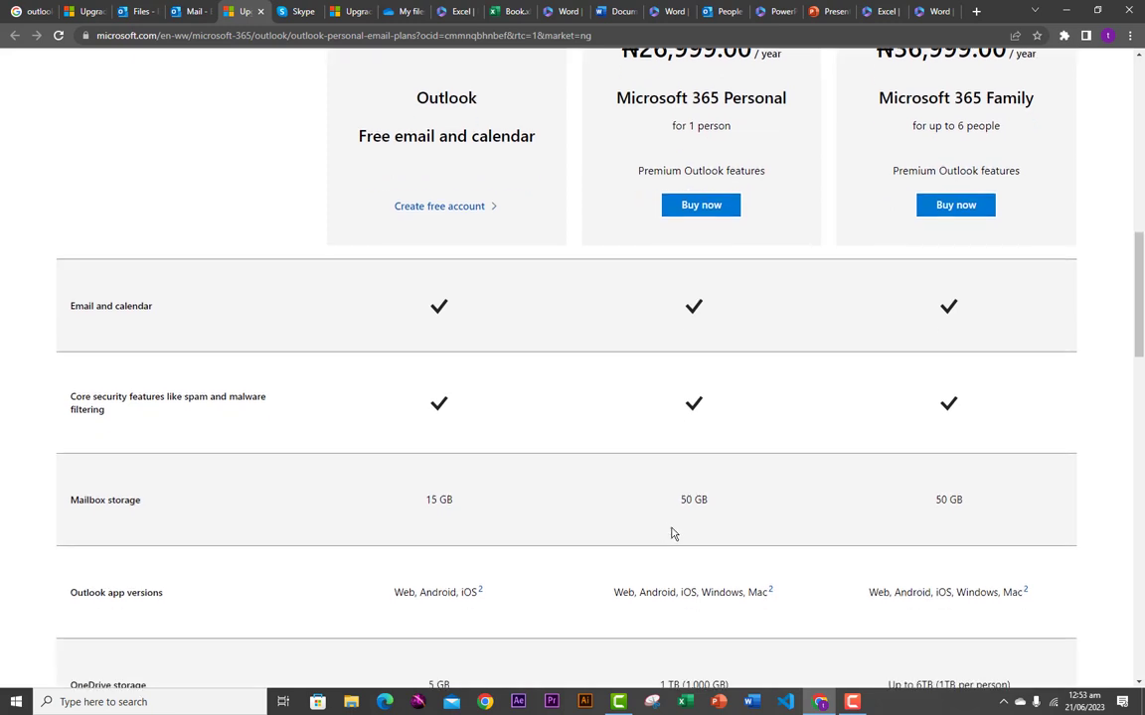
scroll(669, 534, down, 1)
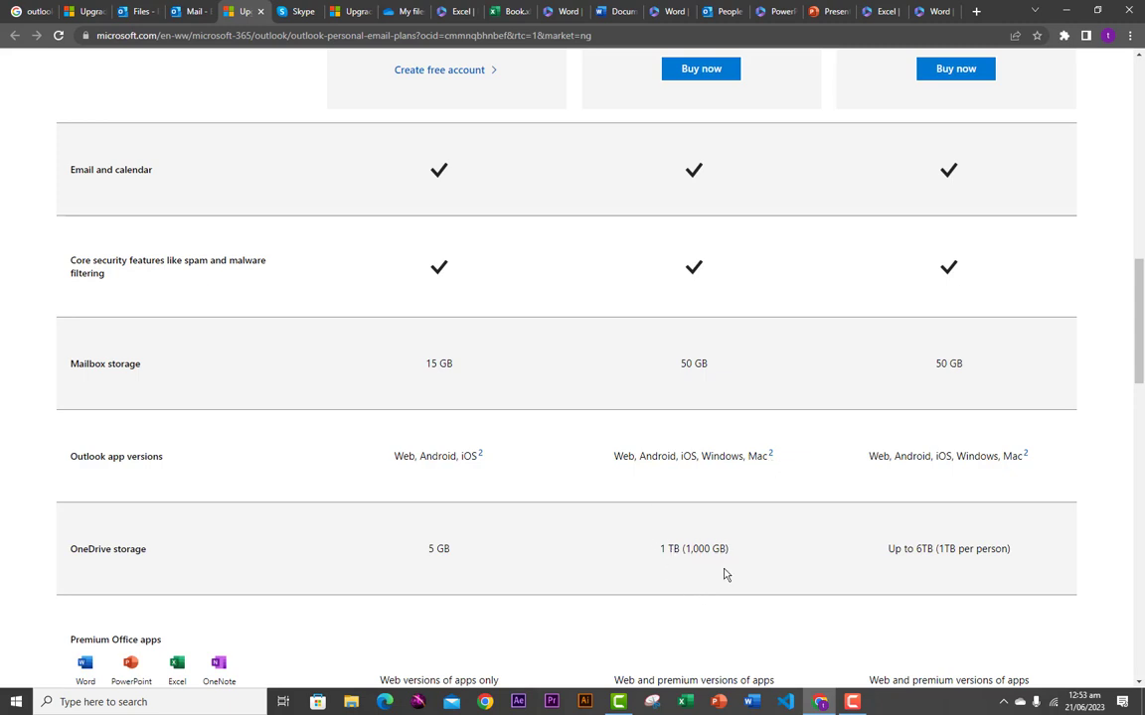
scroll(710, 574, down, 2)
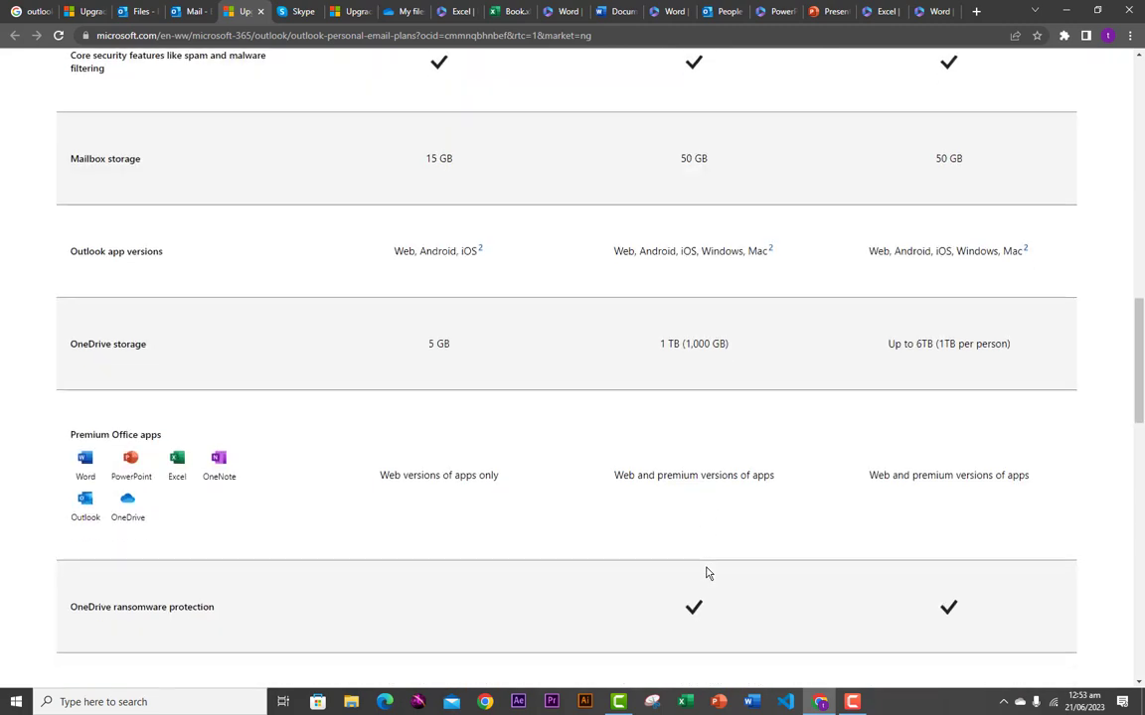
scroll(707, 563, up, 5)
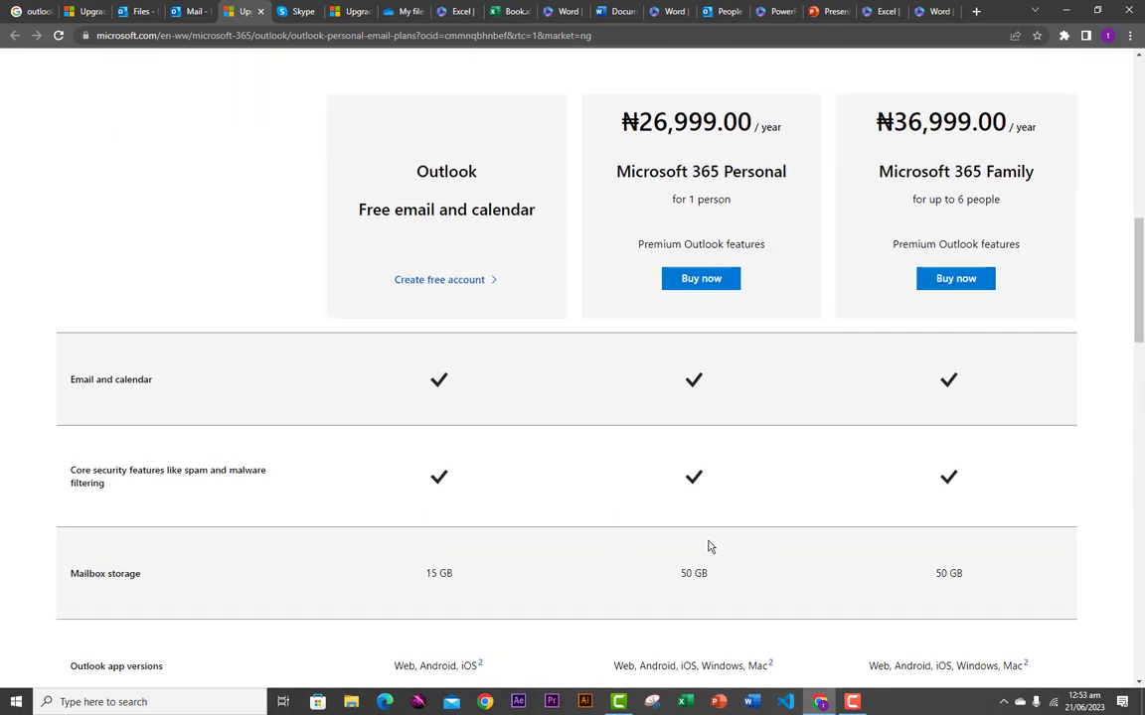
scroll(709, 547, up, 10)
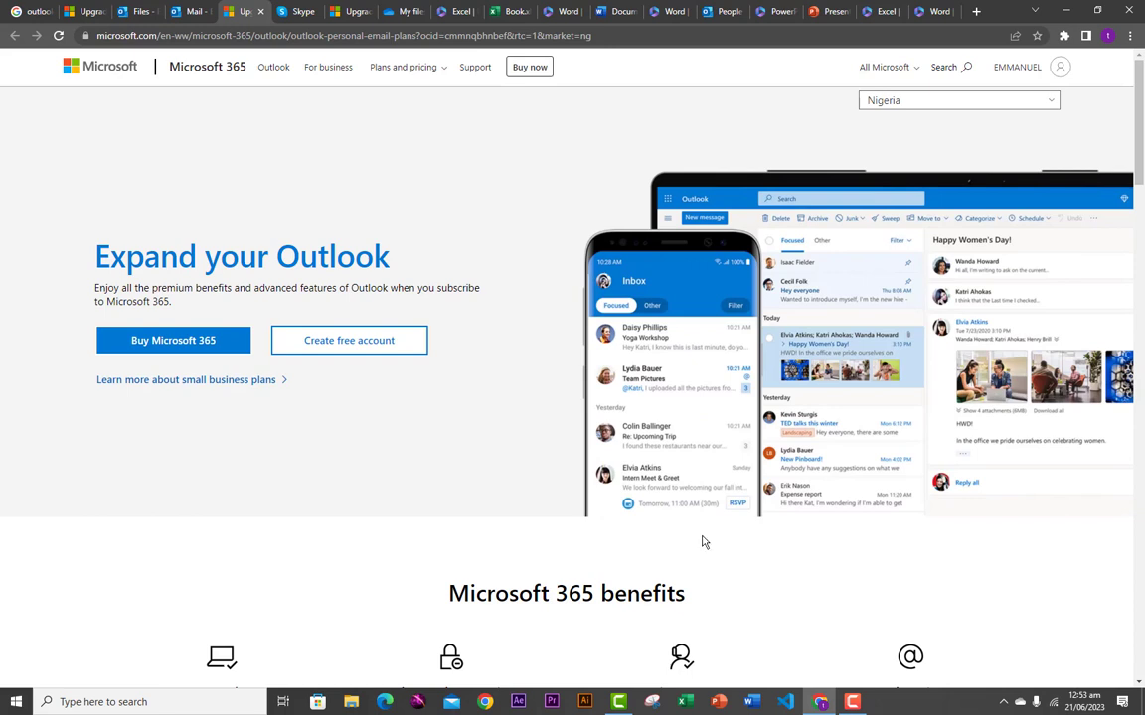
click(196, 14)
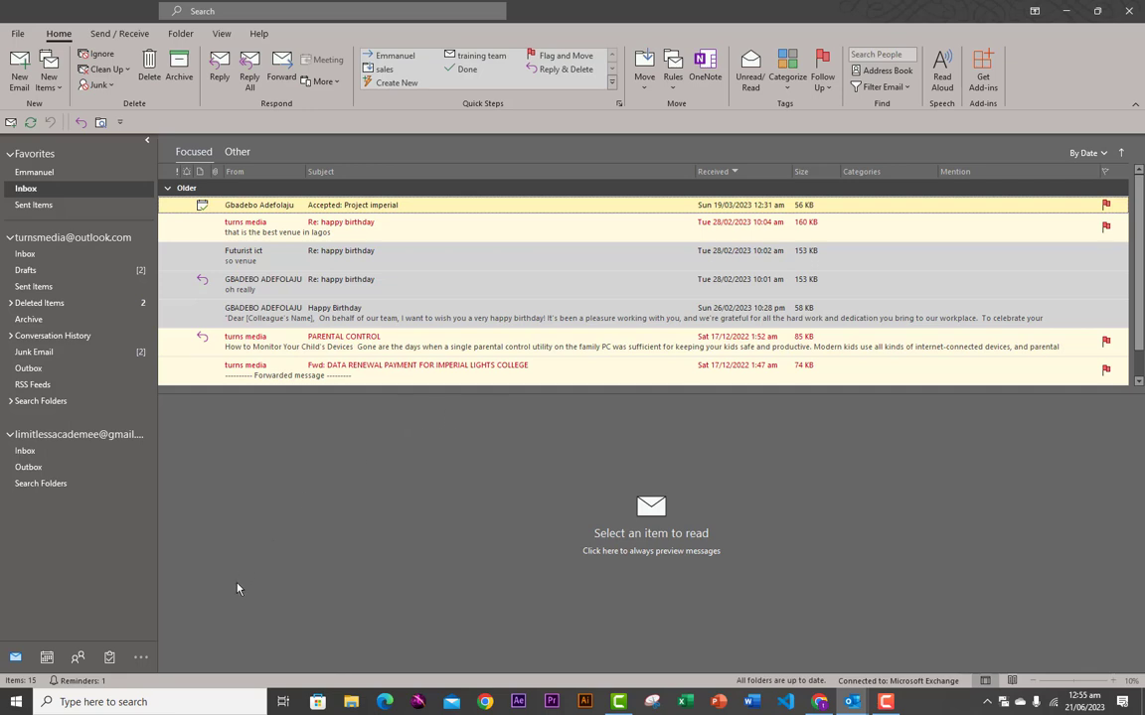
click(150, 702)
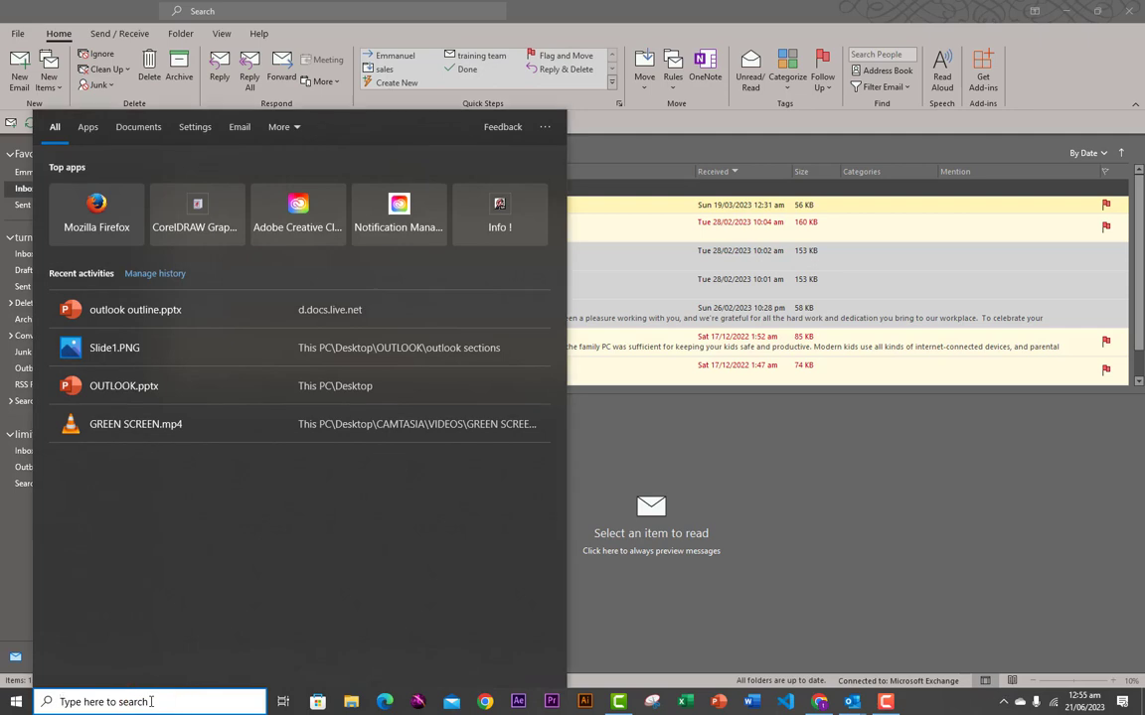
text(O)
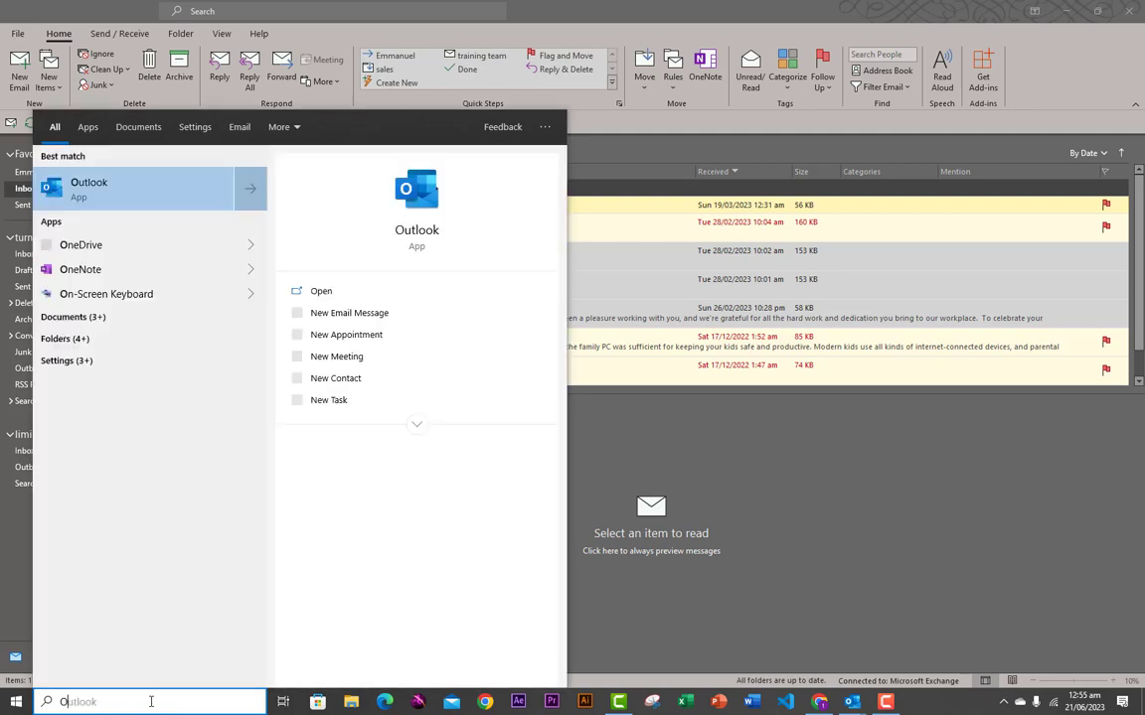
text(UTLook)
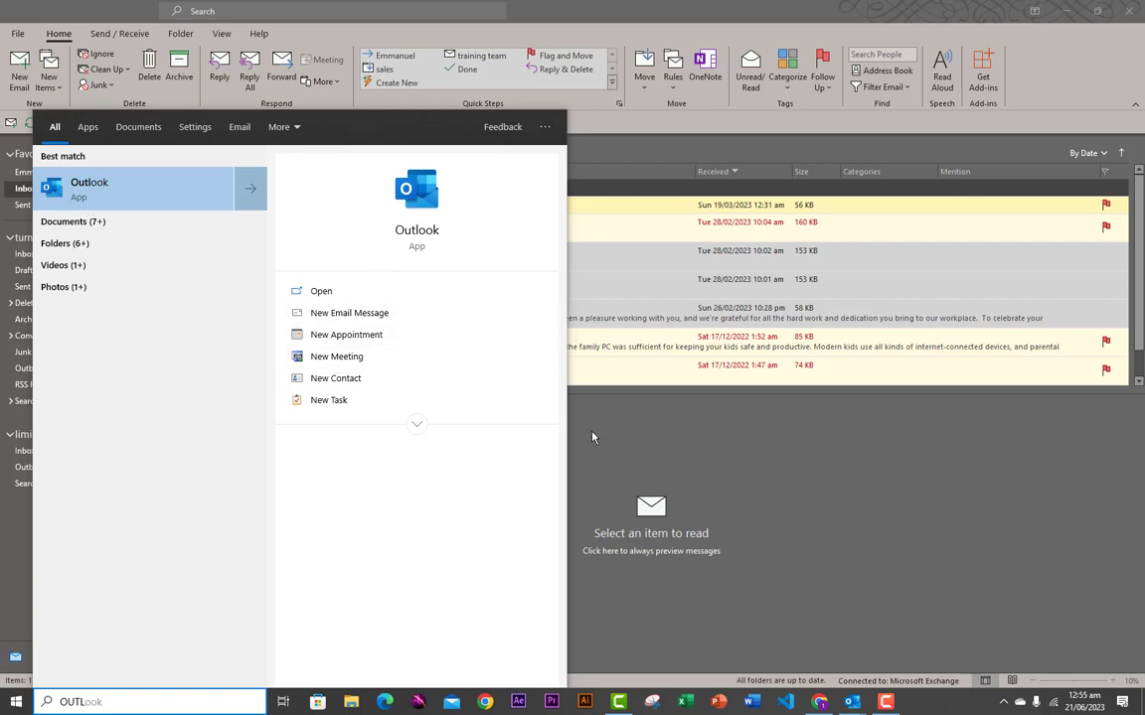
click(533, 388)
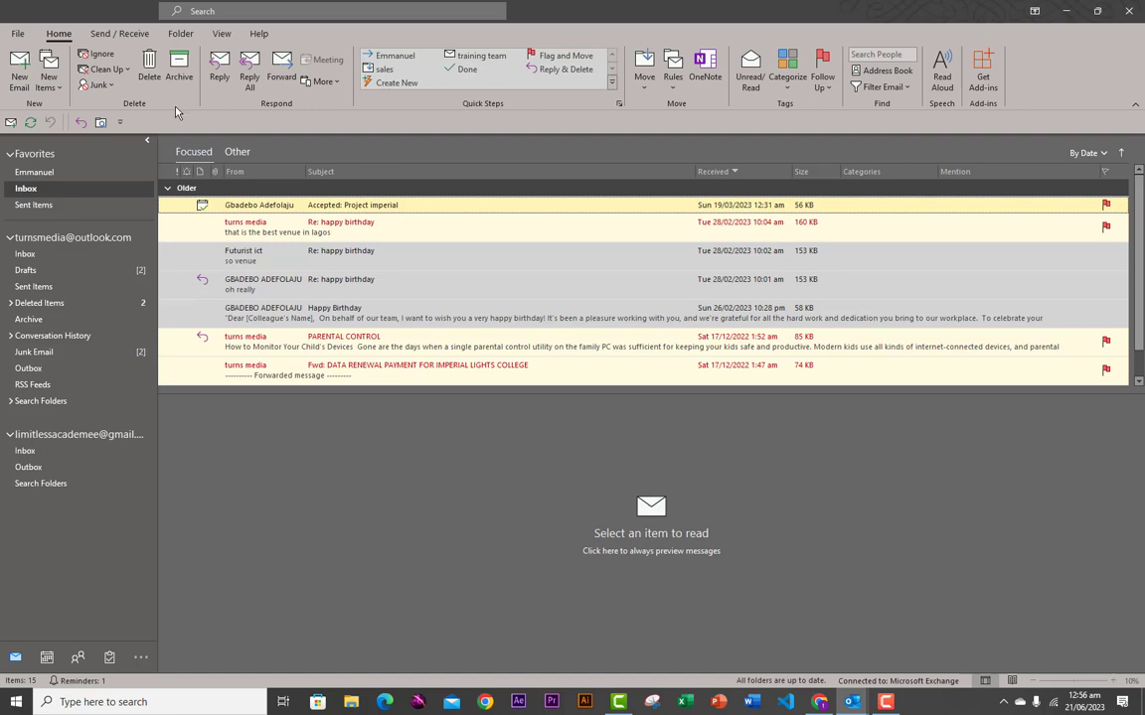
click(20, 36)
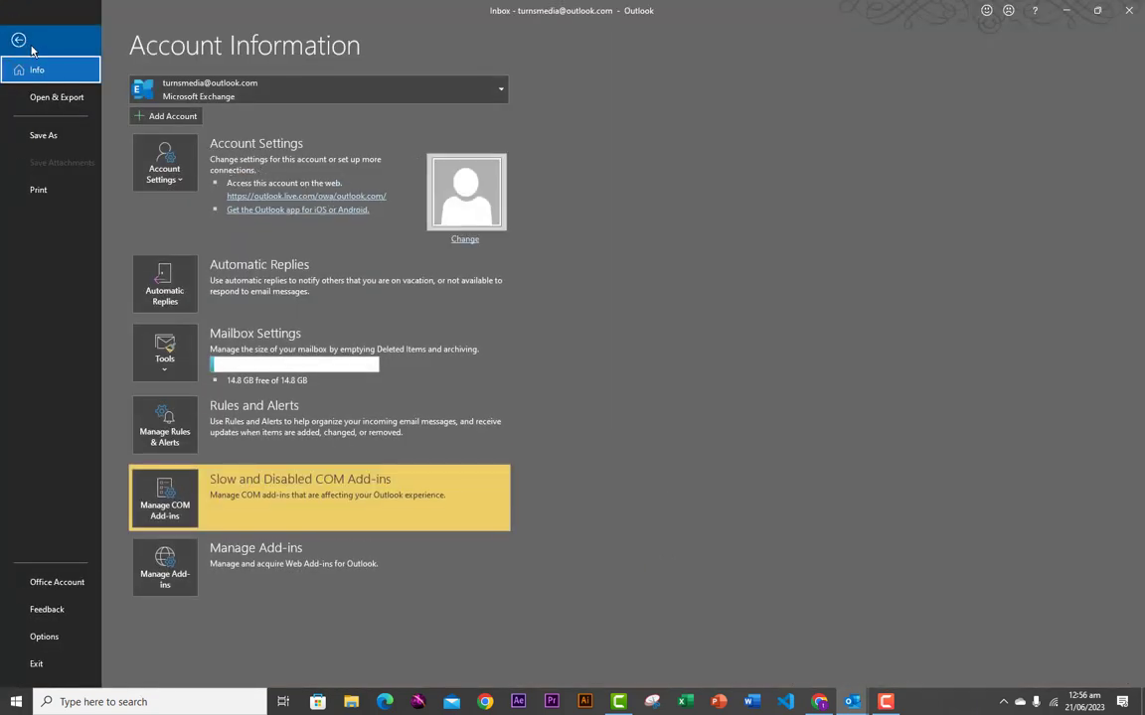
click(21, 37)
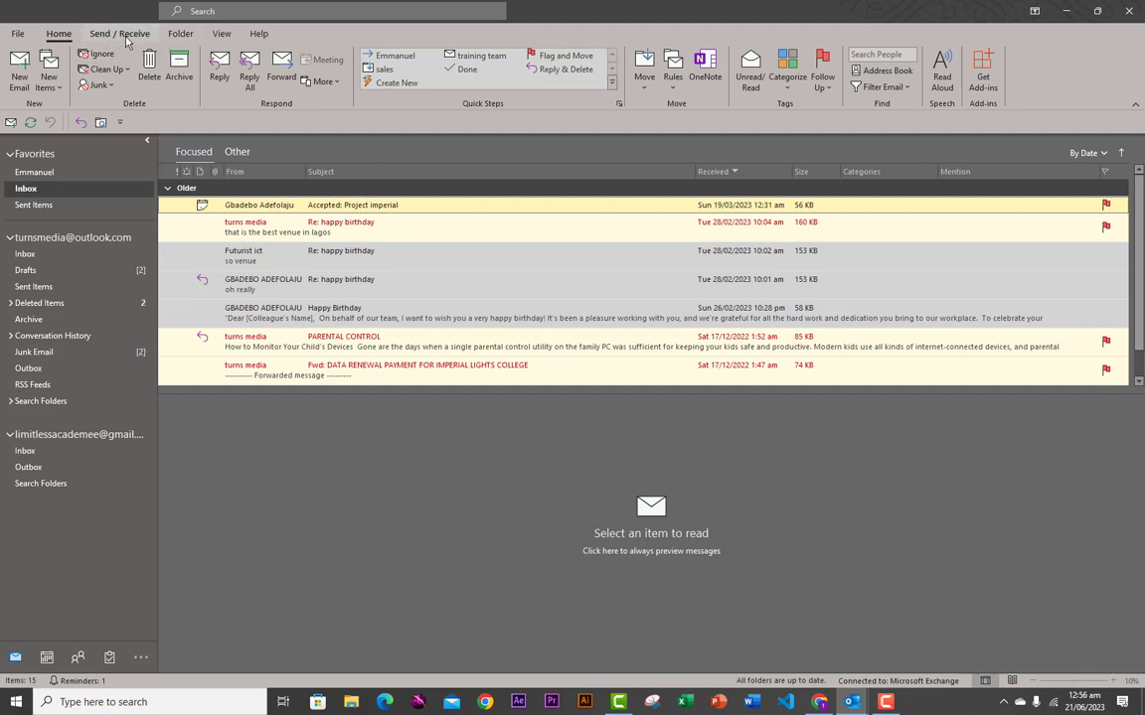
click(167, 193)
- Move the Quick Access Toolbar above the ribbon and back below it, then show the Folder tab
click(119, 123)
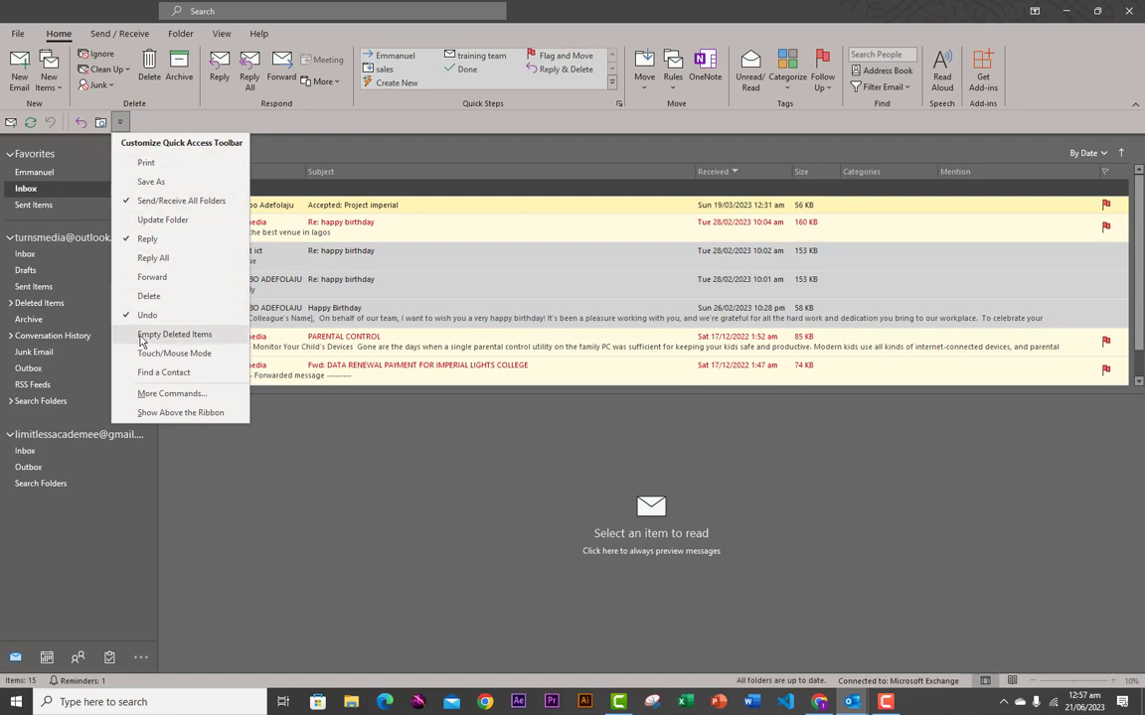
click(170, 414)
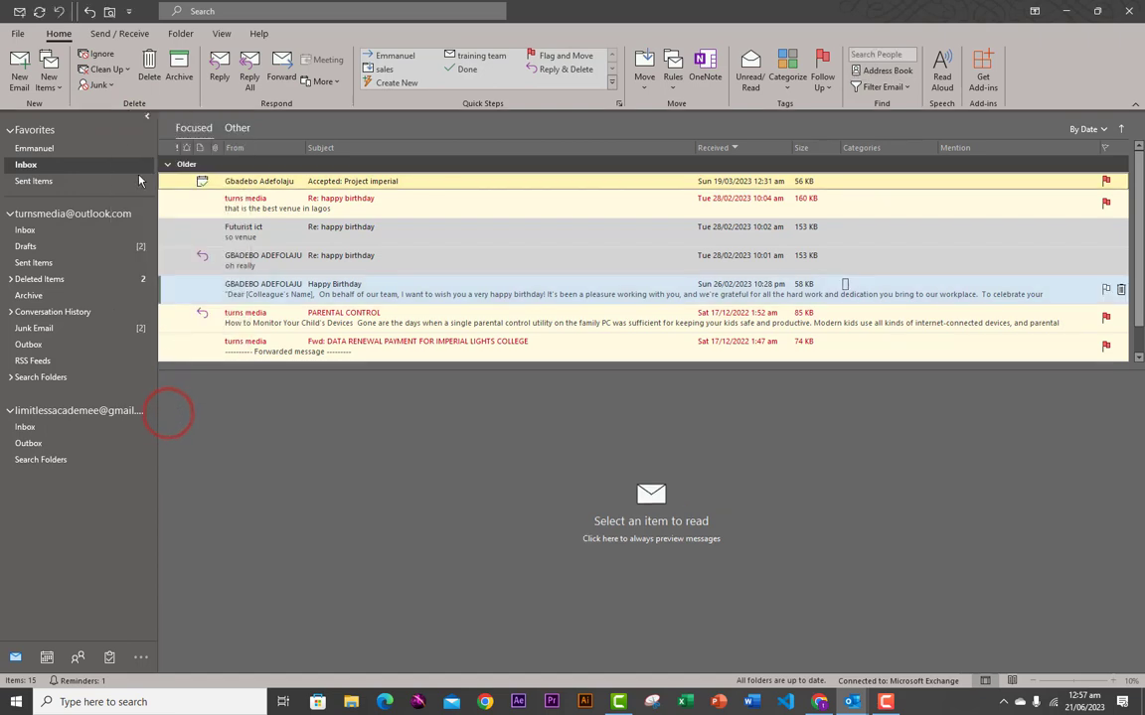
click(128, 12)
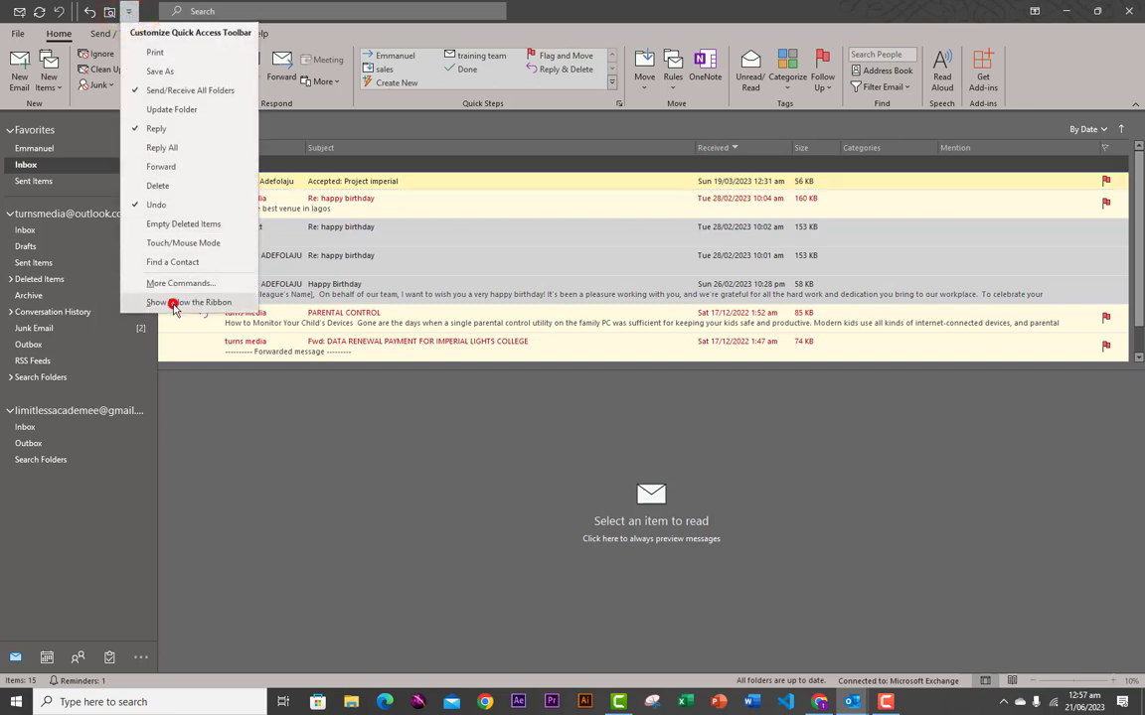
click(173, 309)
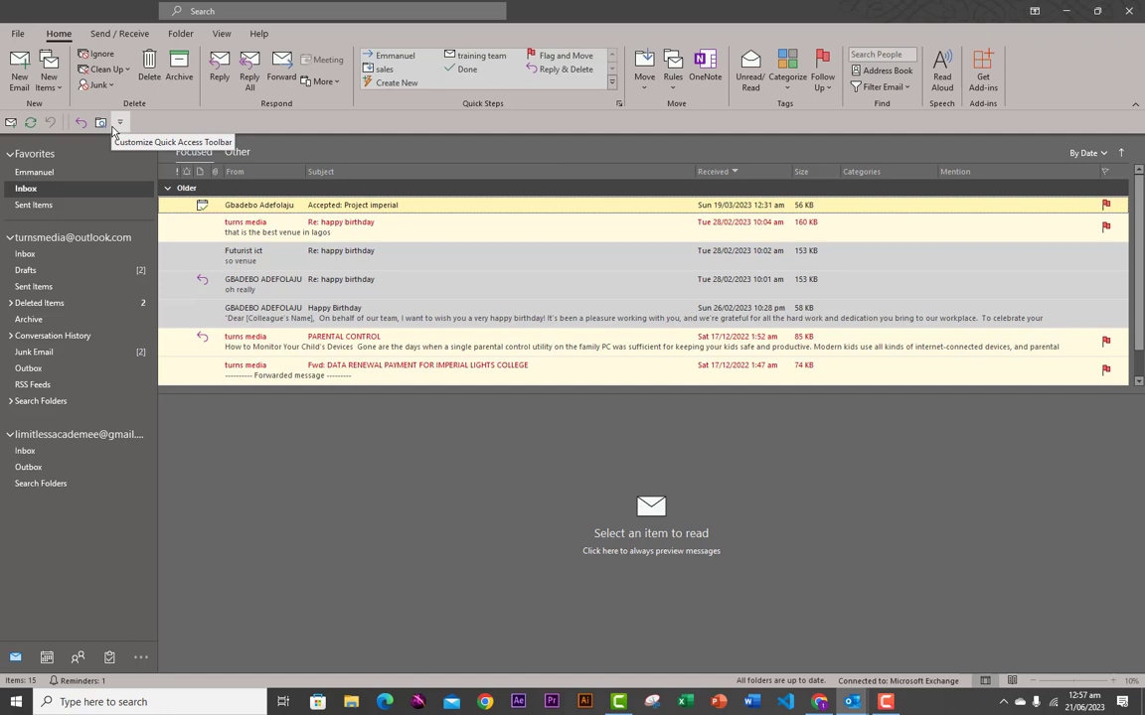
click(118, 31)
click(180, 32)
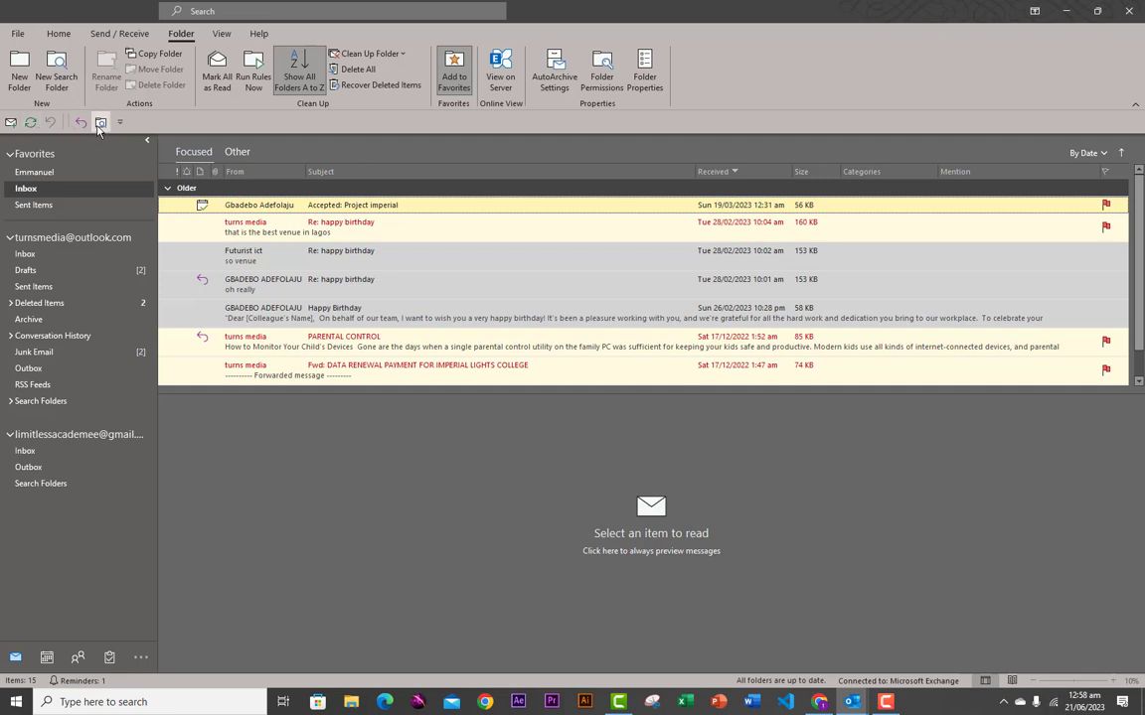
- Run Send/Receive All Folders, then remove it from the Quick Access Toolbar
click(31, 122)
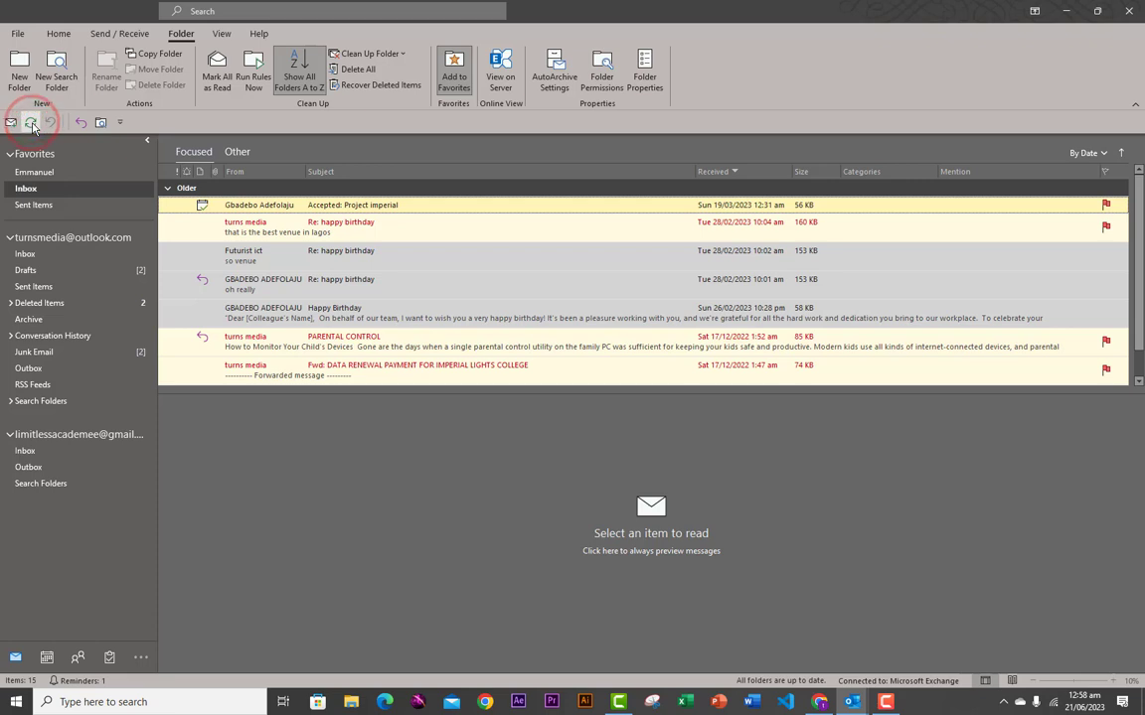
right_click(31, 123)
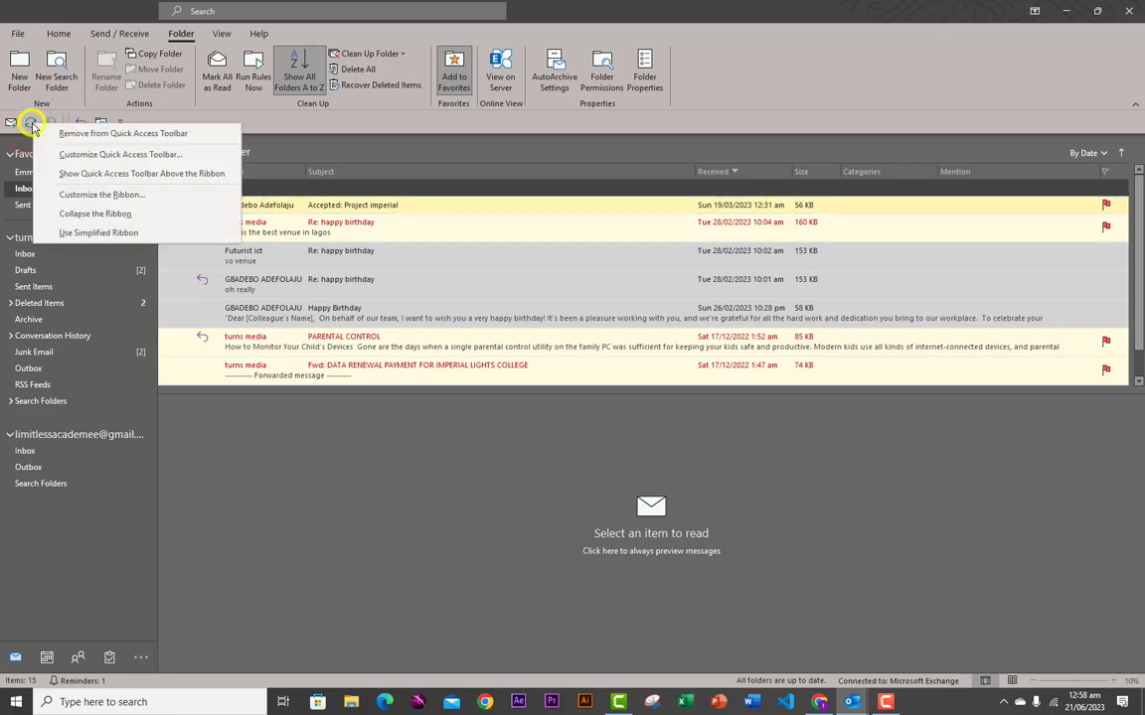
click(116, 139)
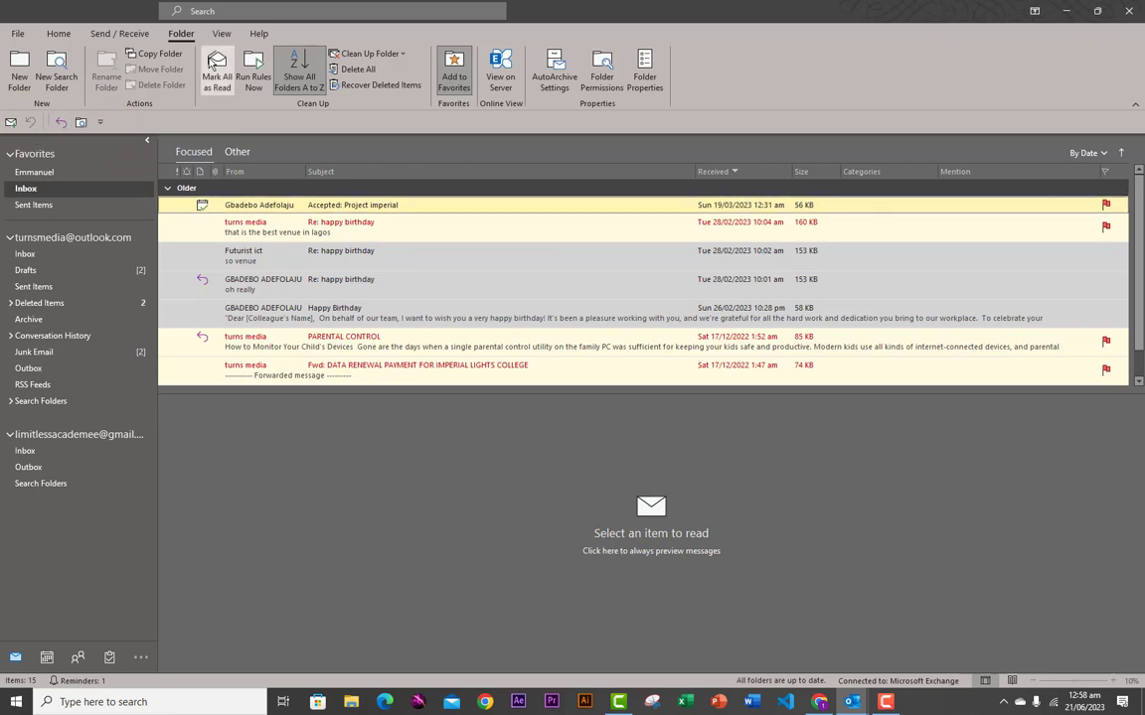
- Add Show Progress from the Send / Receive tab to the Quick Access Toolbar
click(117, 35)
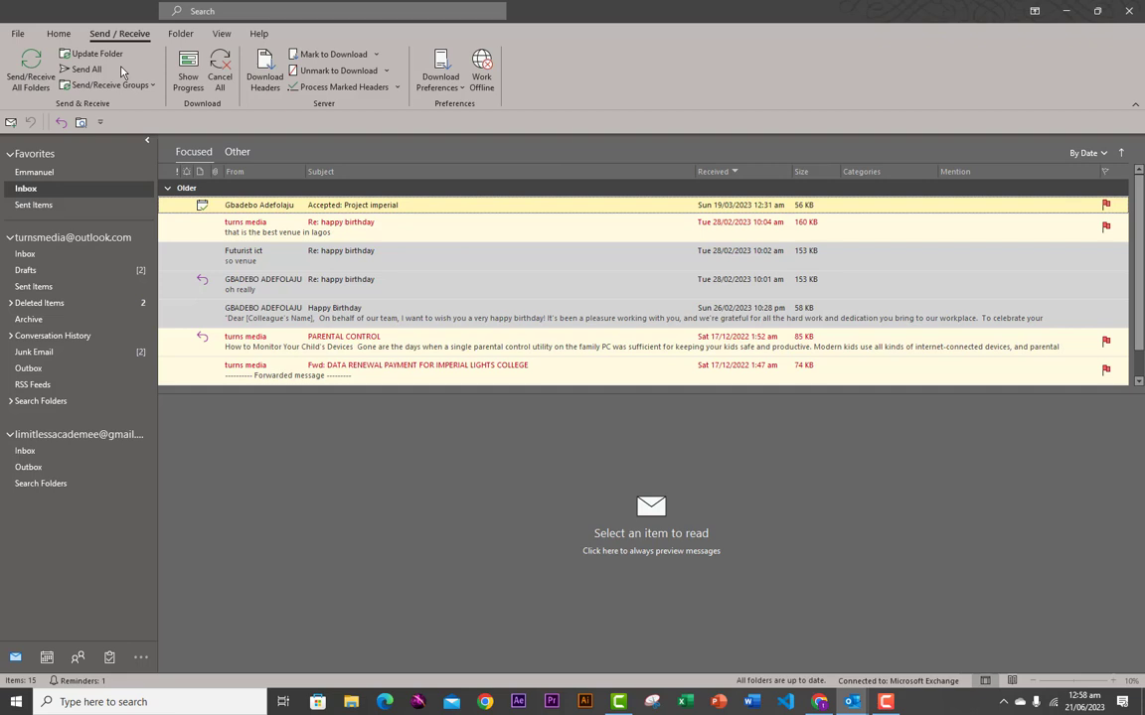
right_click(205, 73)
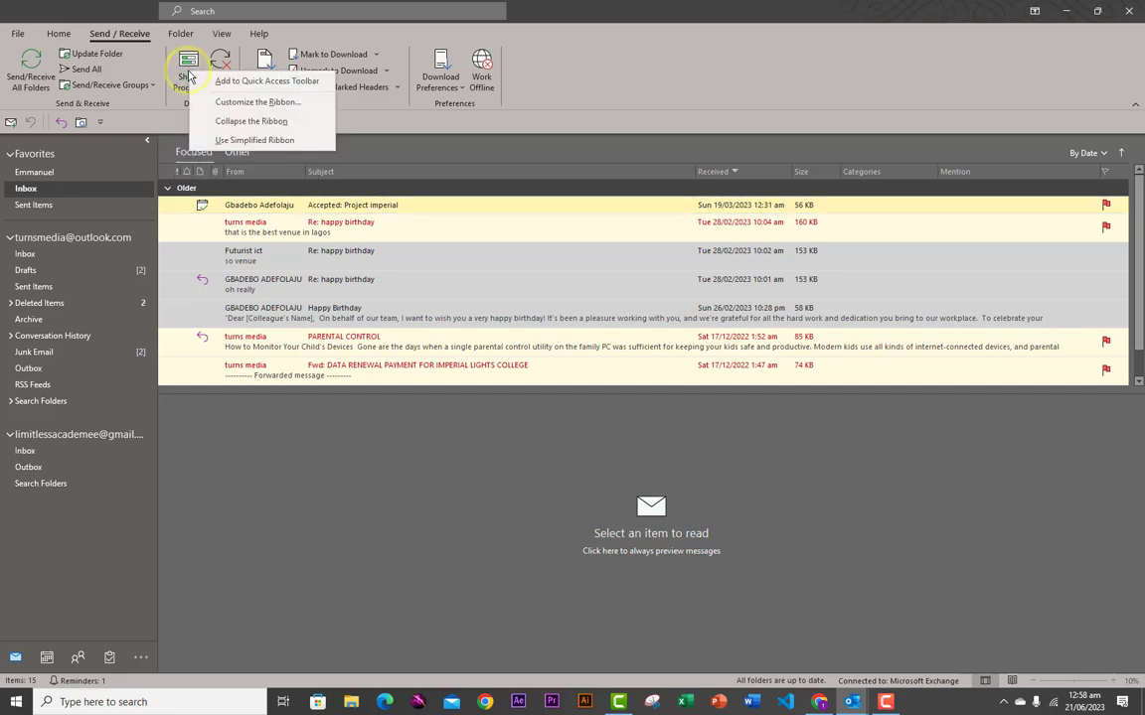
click(258, 83)
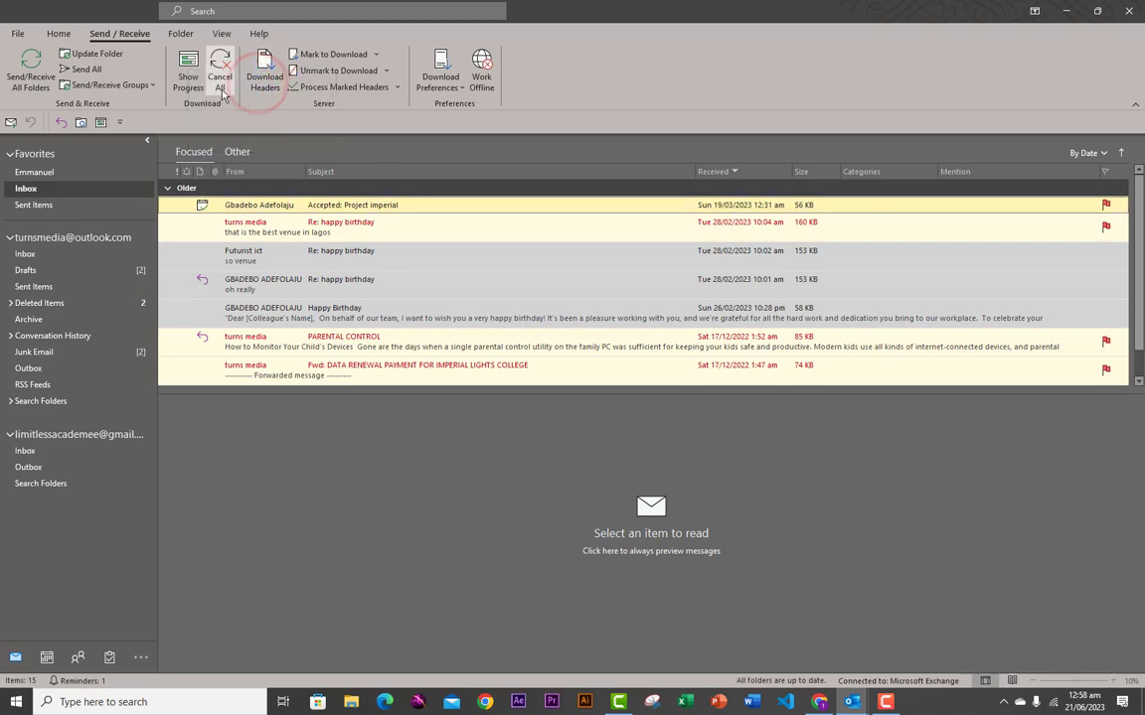
- Remove two more shortcuts from the Quick Access Toolbar
right_click(81, 125)
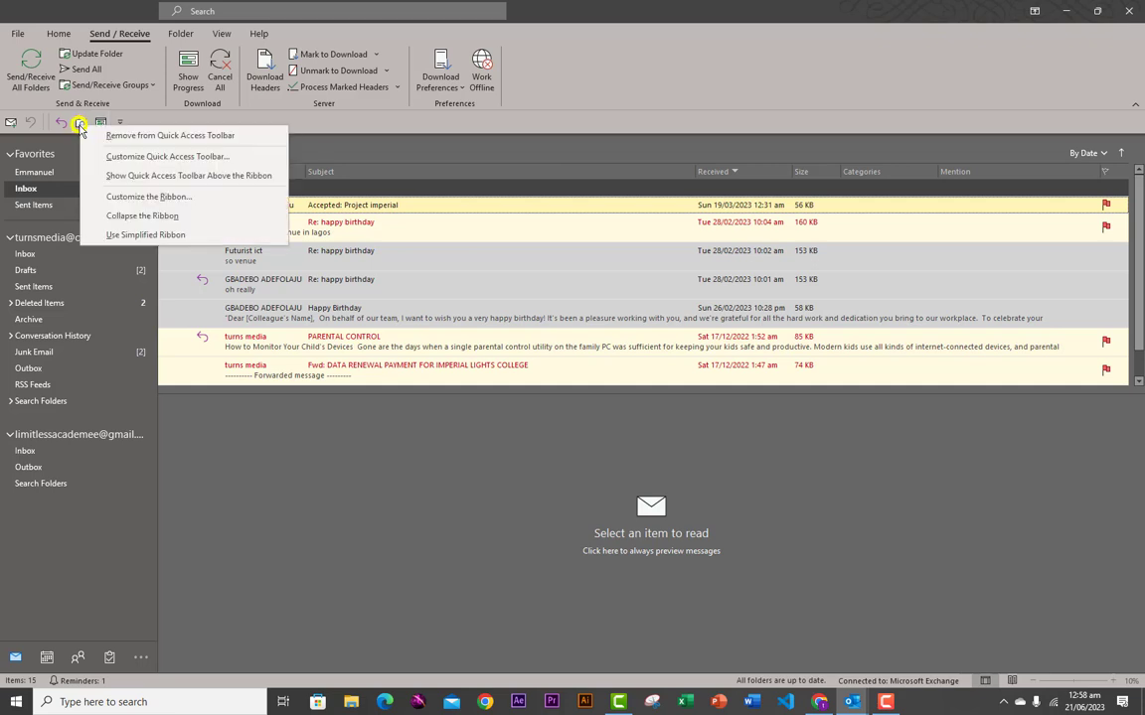
click(120, 136)
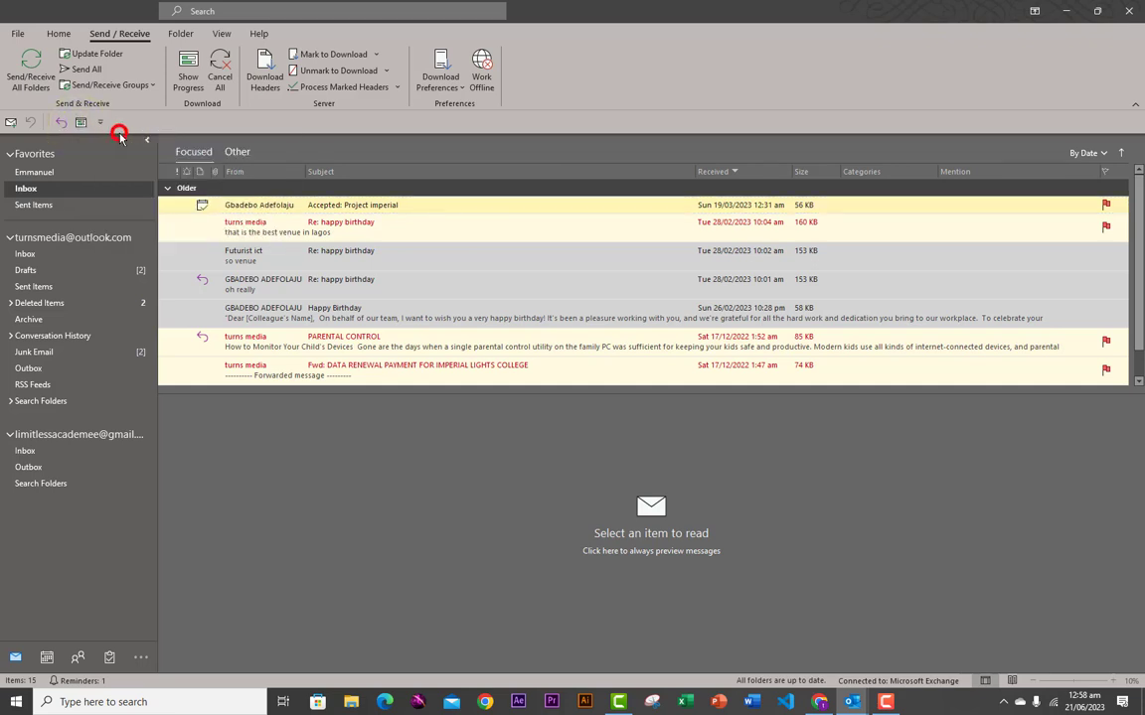
right_click(50, 127)
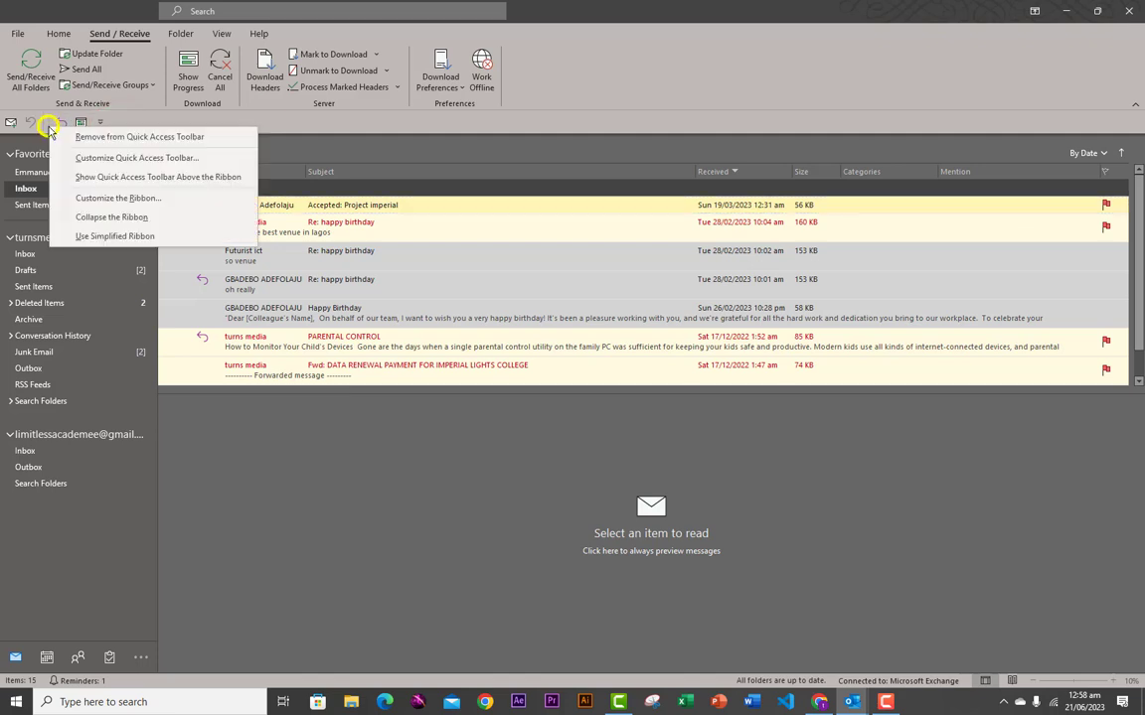
click(90, 138)
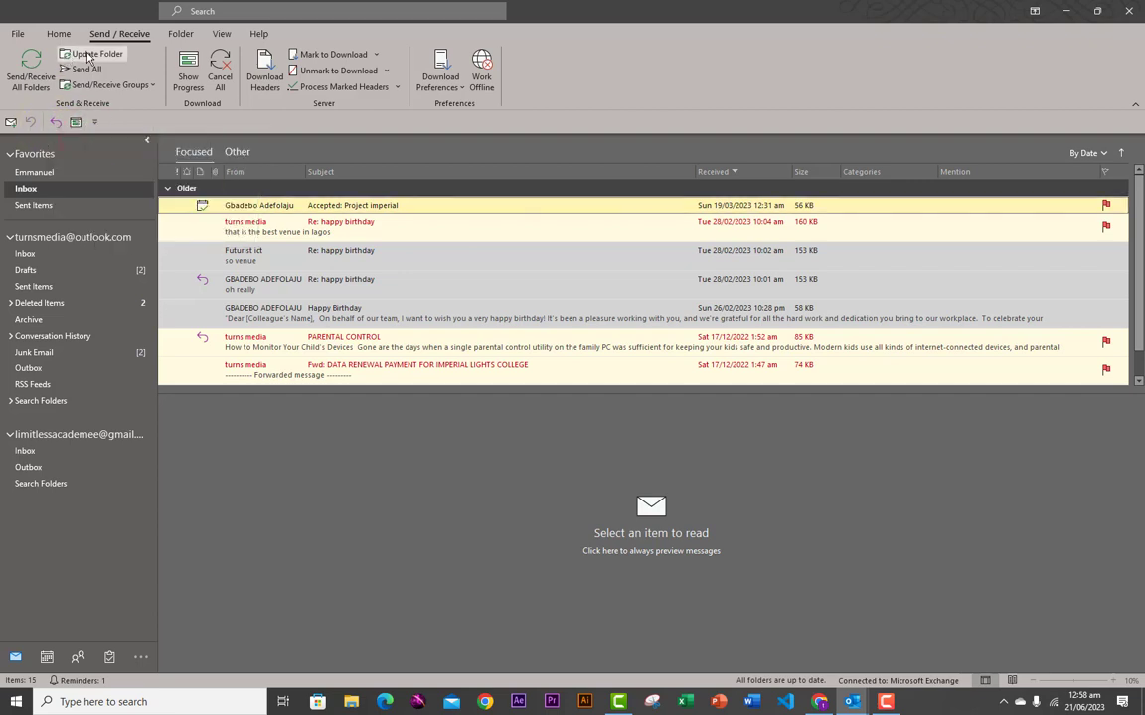
- Add Categorize from the Home tab to the Quick Access Toolbar
click(22, 36)
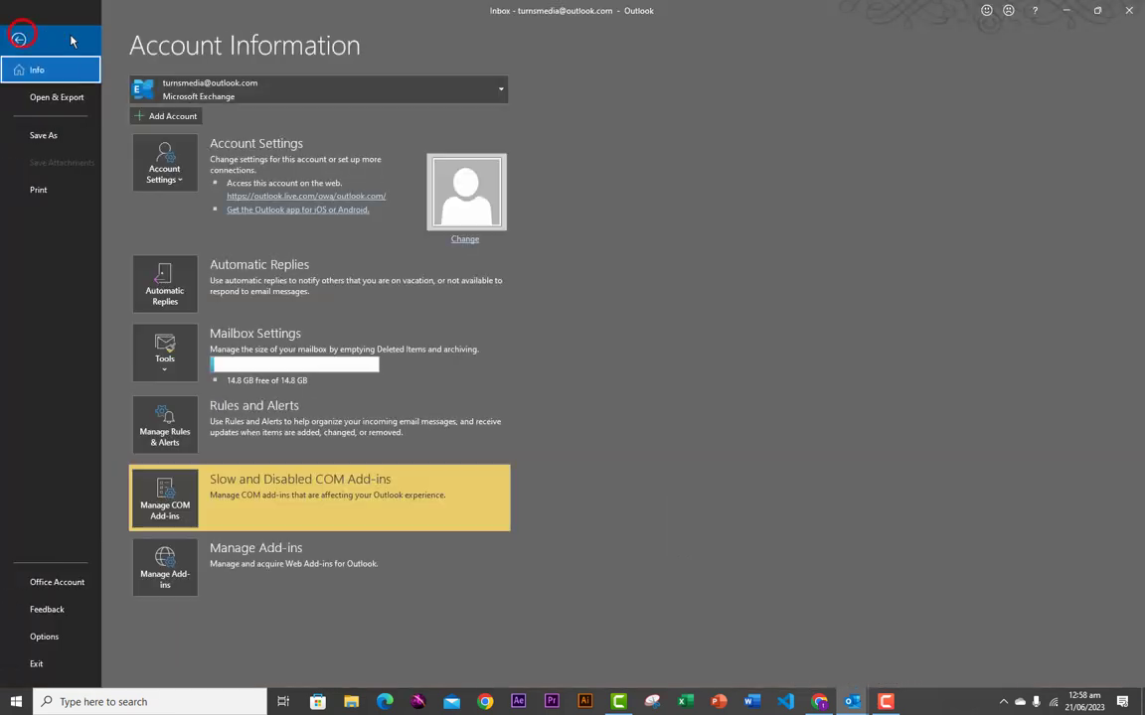
click(19, 33)
click(59, 34)
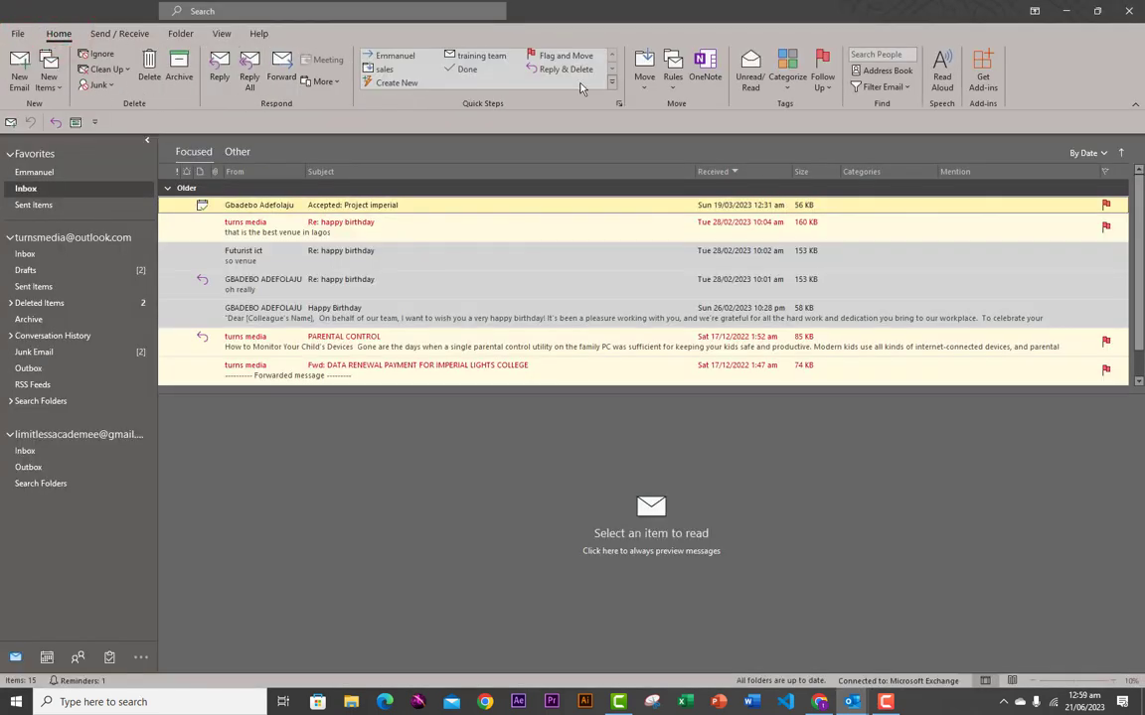
right_click(790, 72)
click(813, 78)
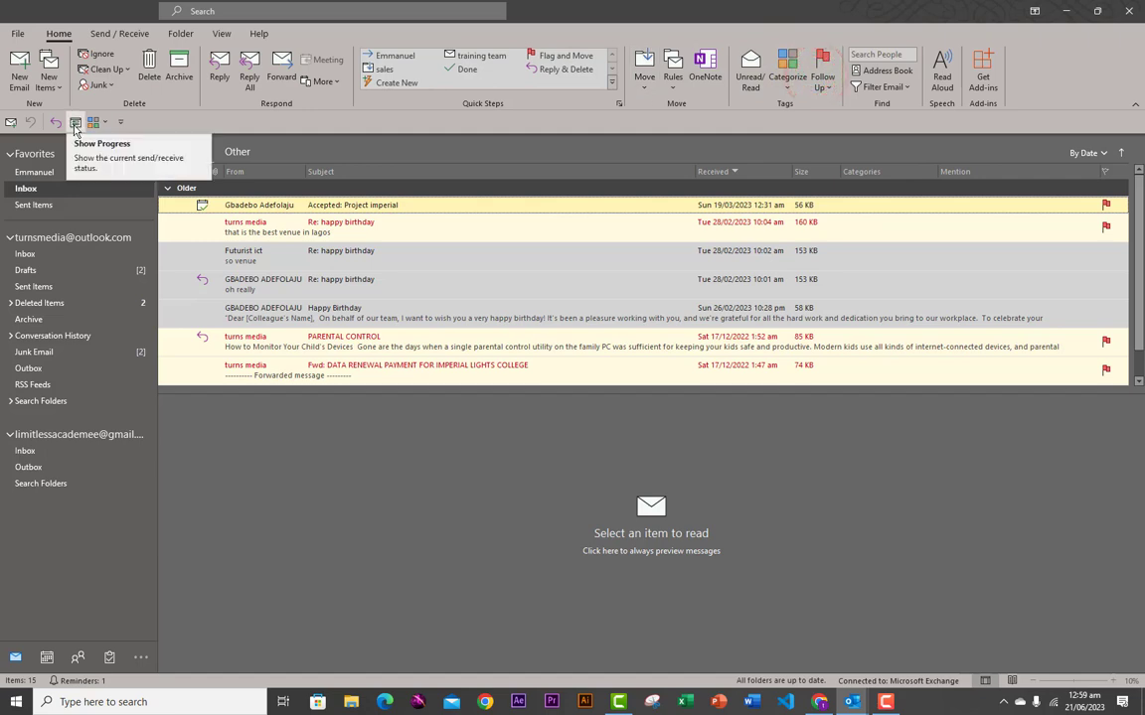
- Remove Show Progress from the Quick Access Toolbar and list its common commands
right_click(75, 123)
click(114, 139)
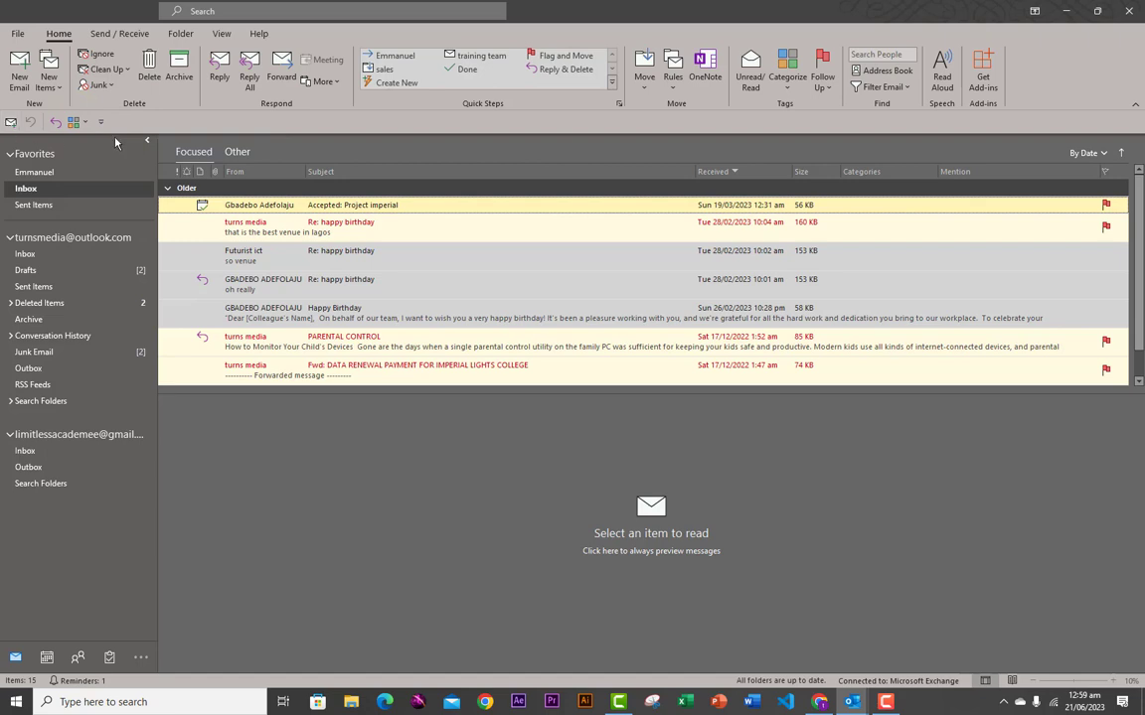
click(100, 121)
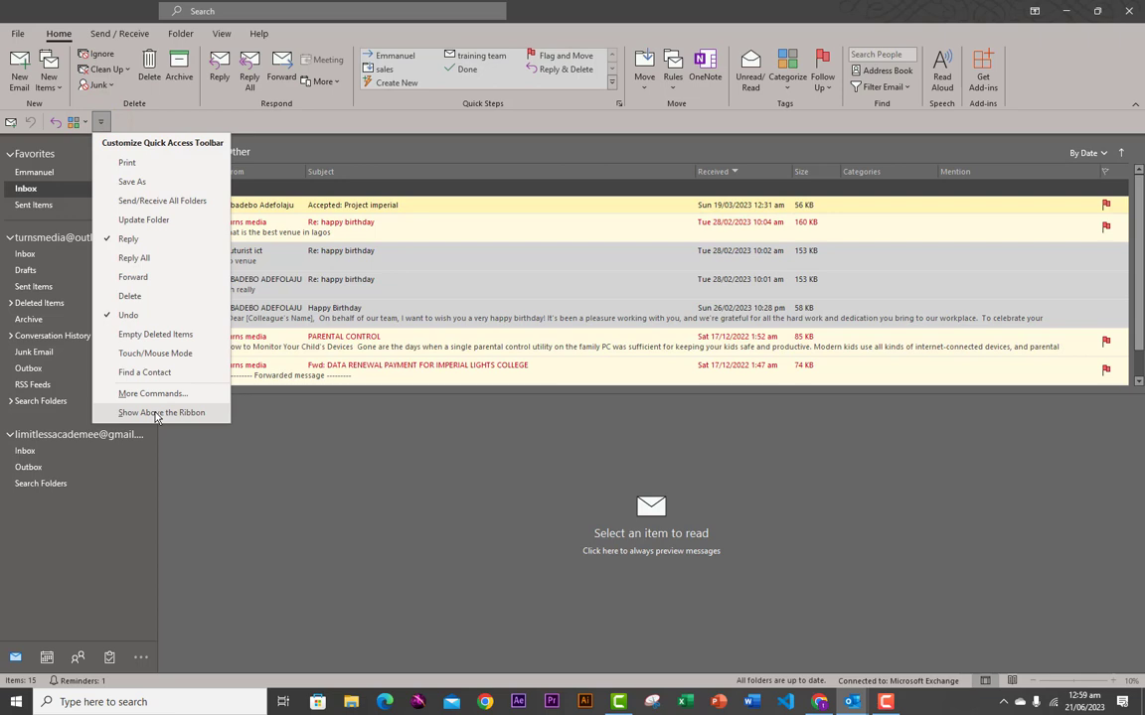
- Add Print, Save As and Delete to the Quick Access Toolbar
click(127, 162)
click(124, 121)
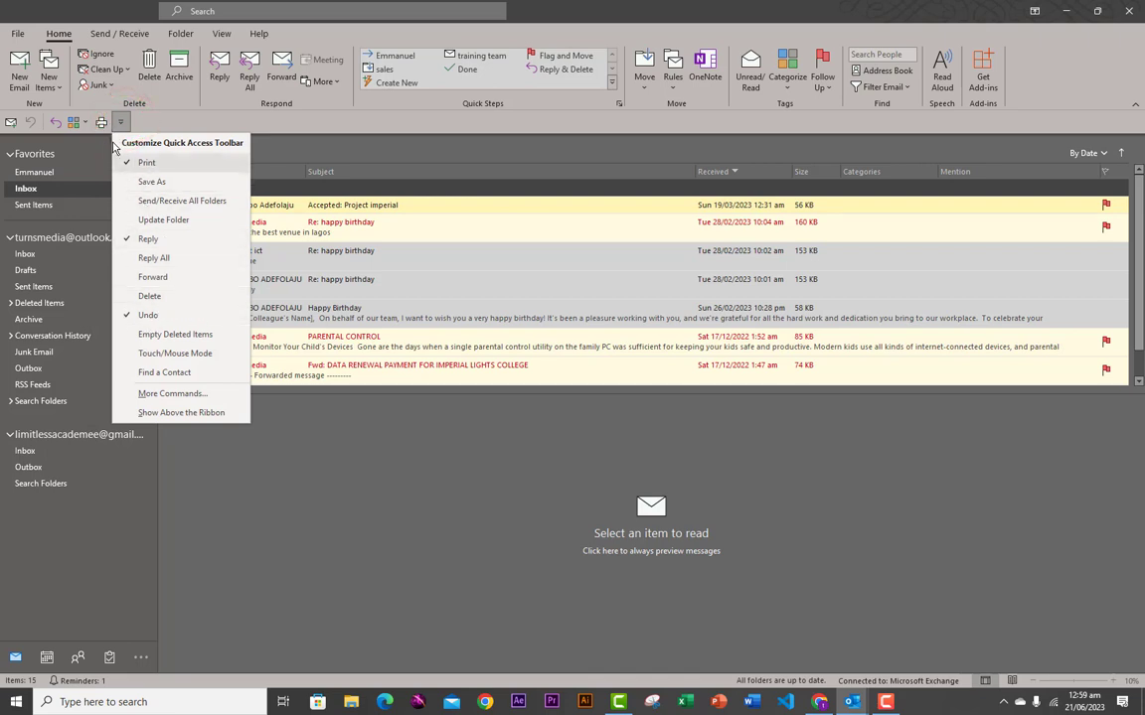
click(141, 181)
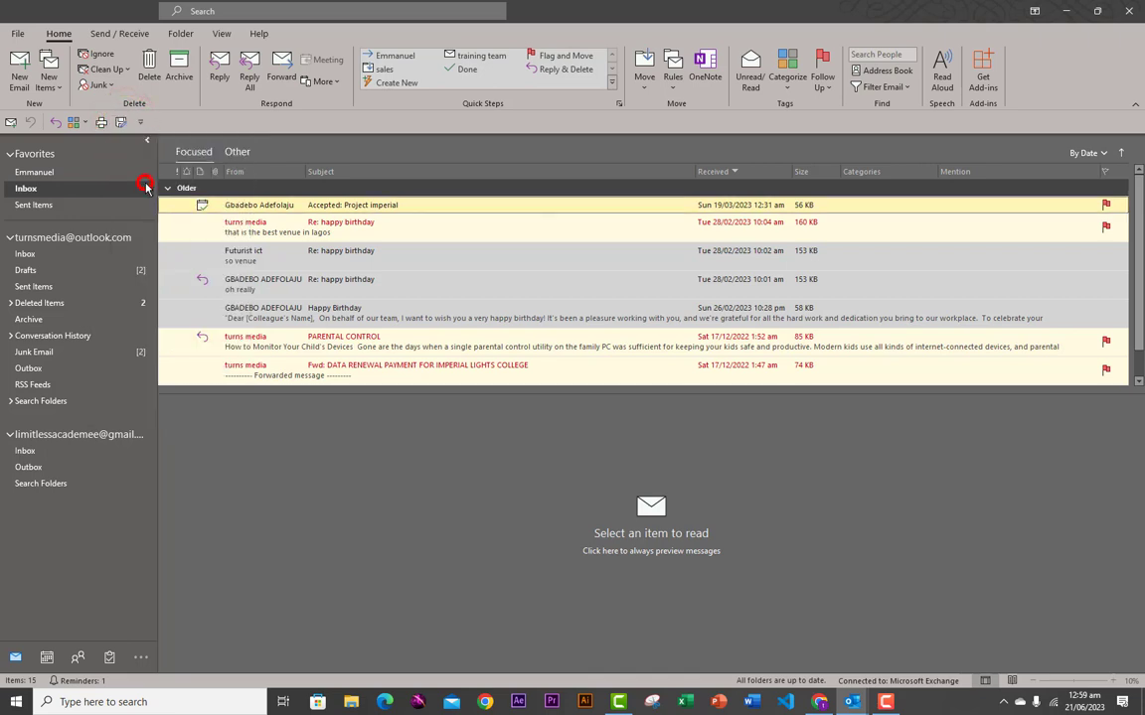
click(141, 126)
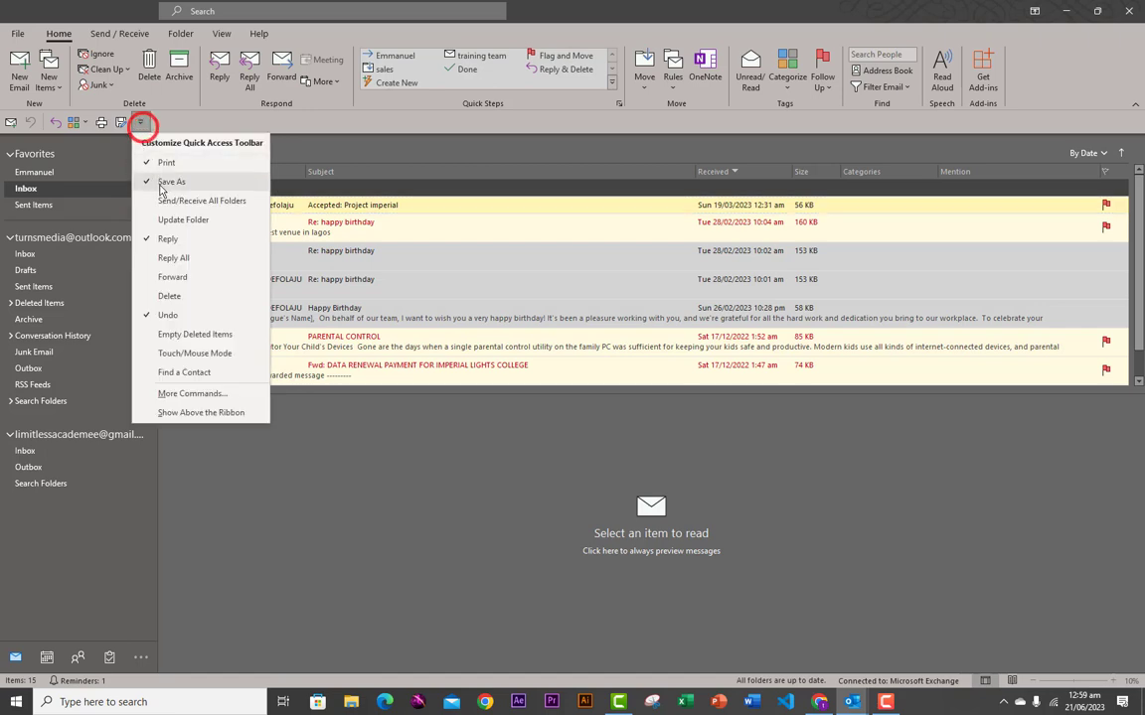
click(171, 298)
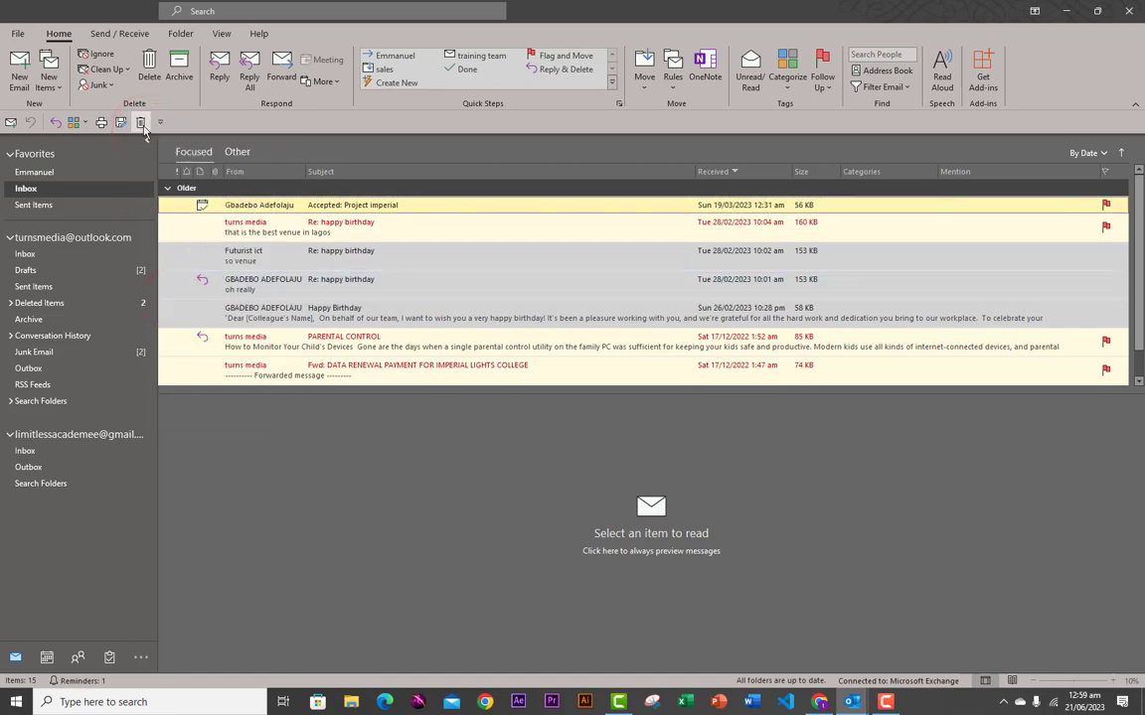
- Remove the Delete and Categorize shortcuts from the Quick Access Toolbar
right_click(142, 123)
click(164, 133)
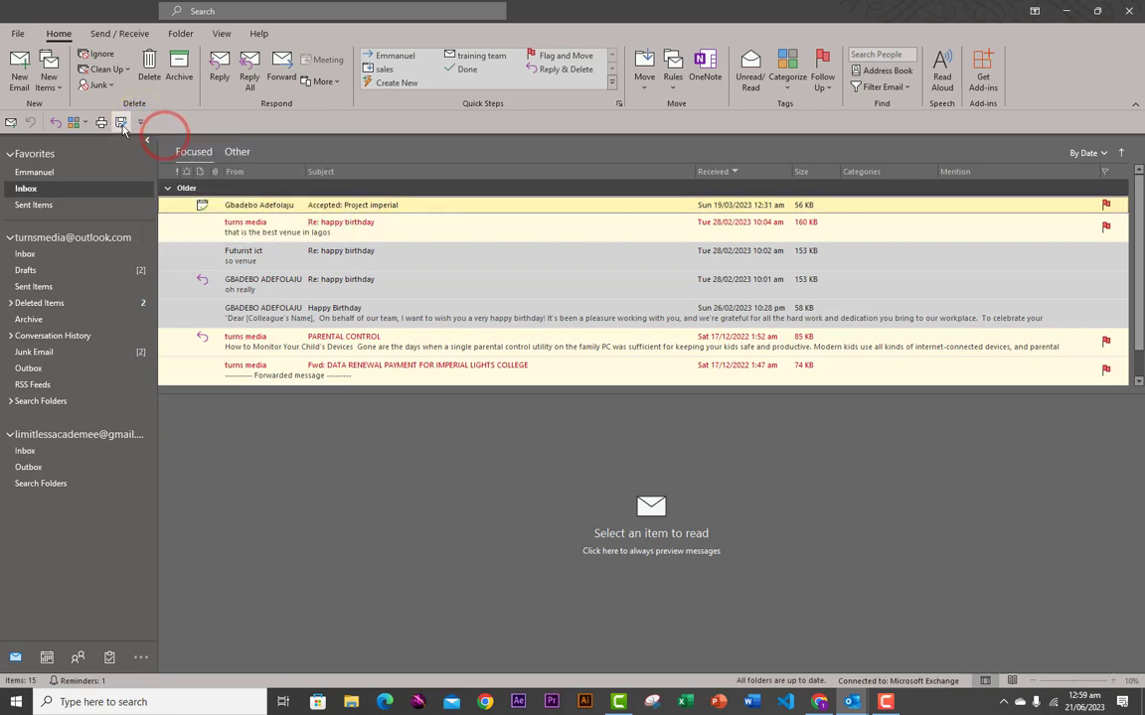
right_click(121, 123)
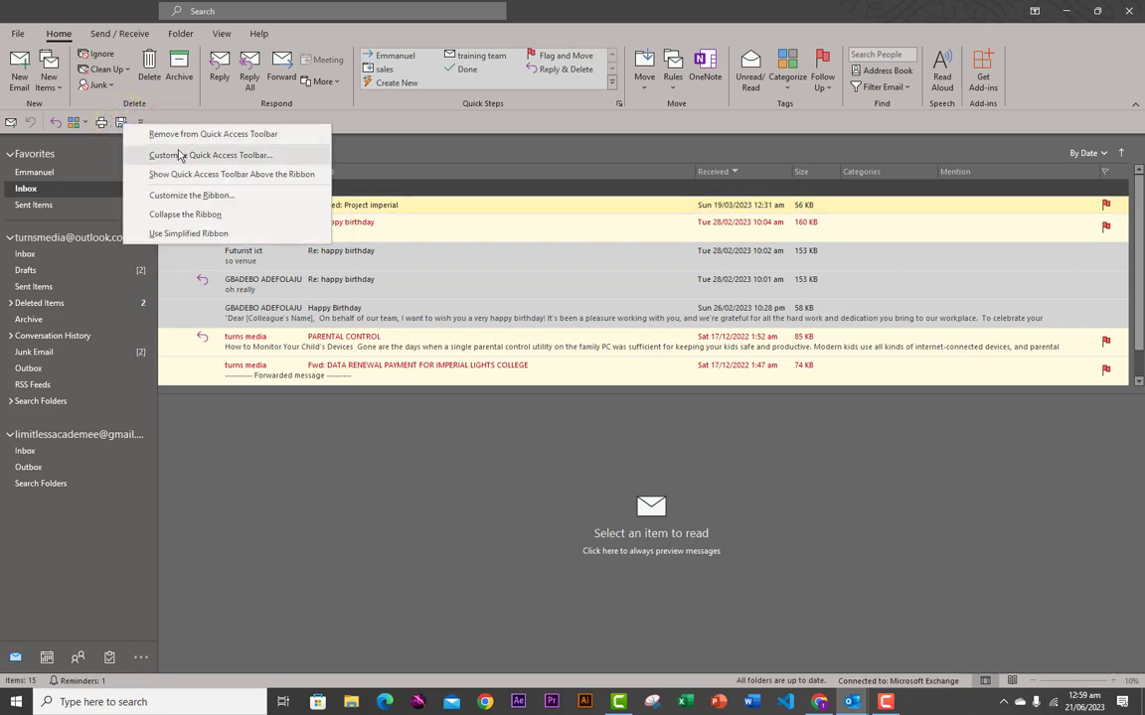
right_click(72, 121)
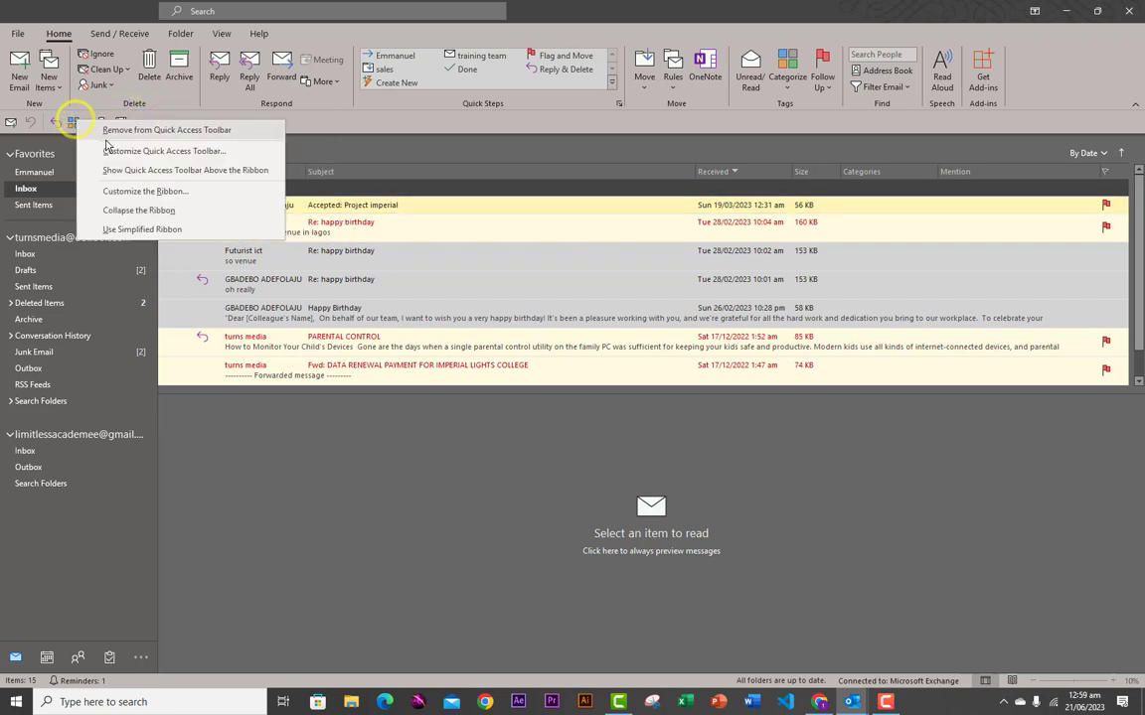
click(112, 130)
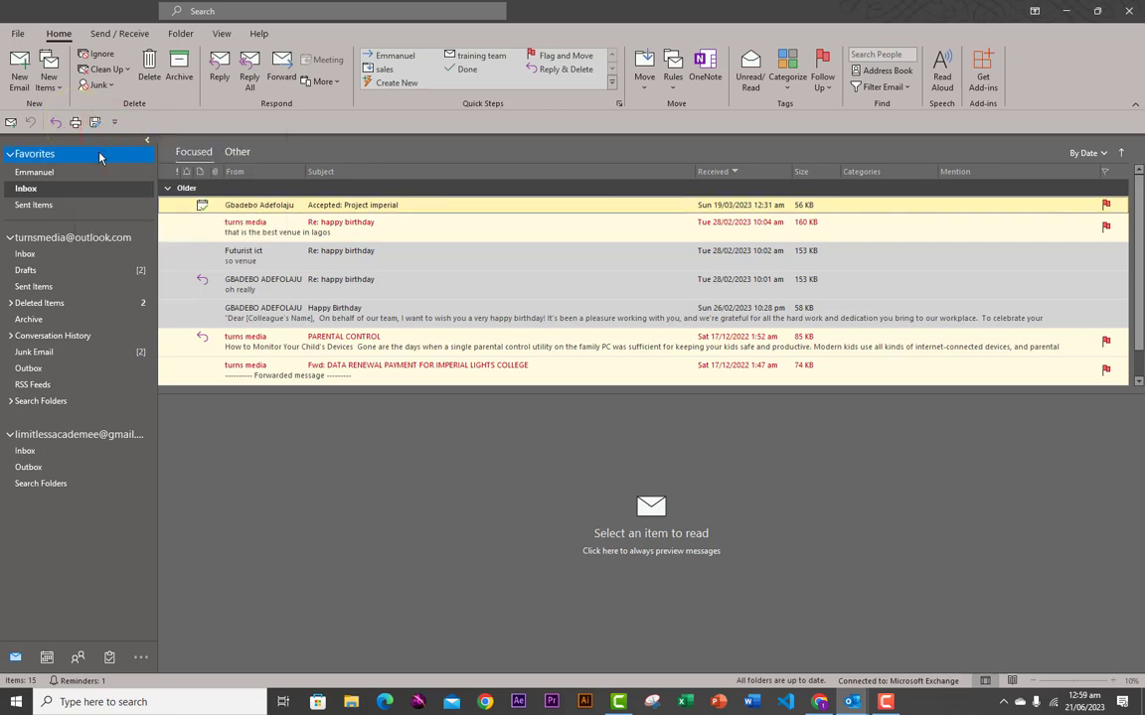
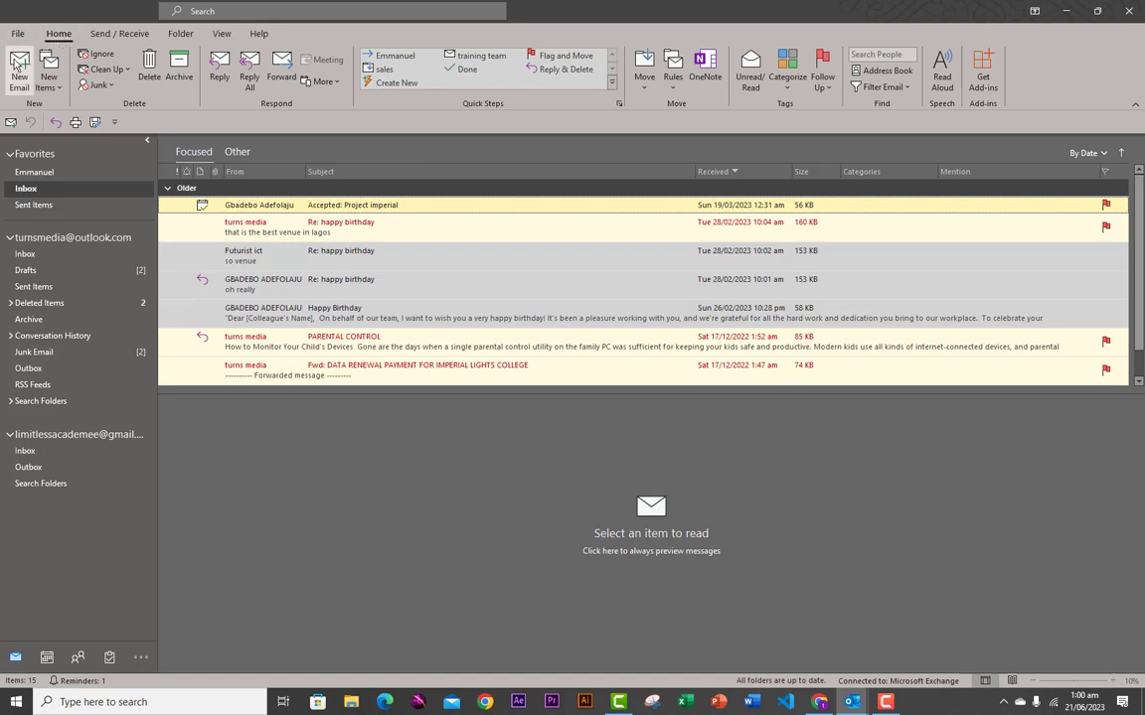
- Look through the Send / Receive, Folder, View and Help tabs, then return to Home
click(119, 32)
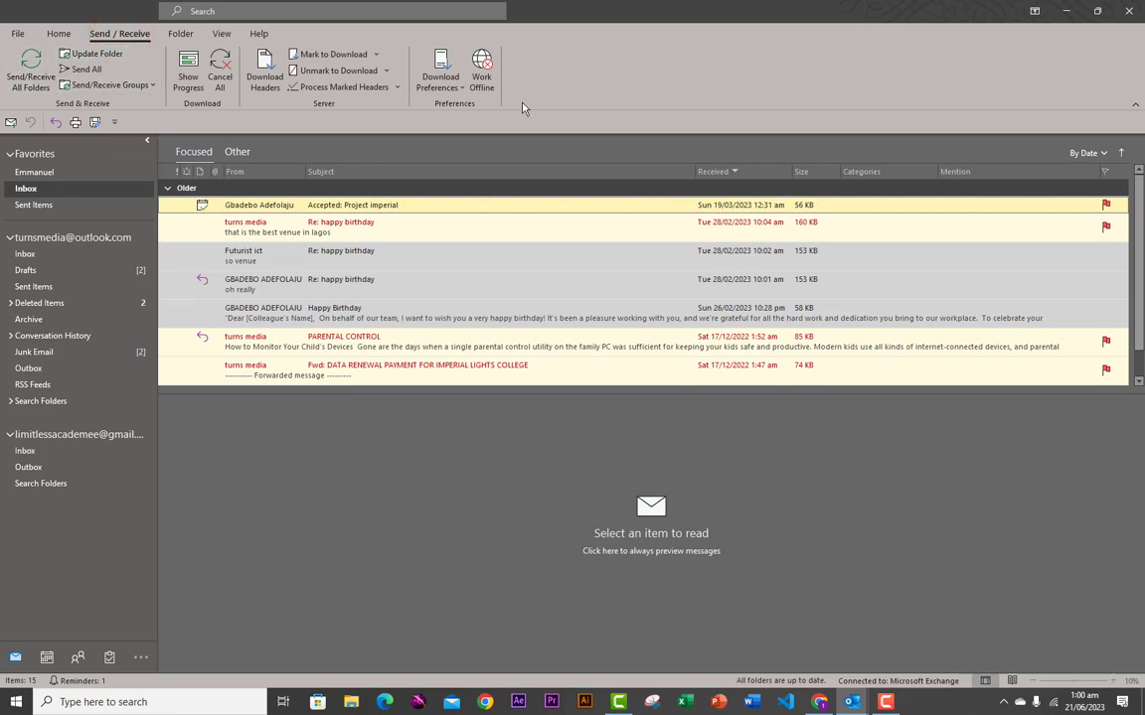
click(179, 35)
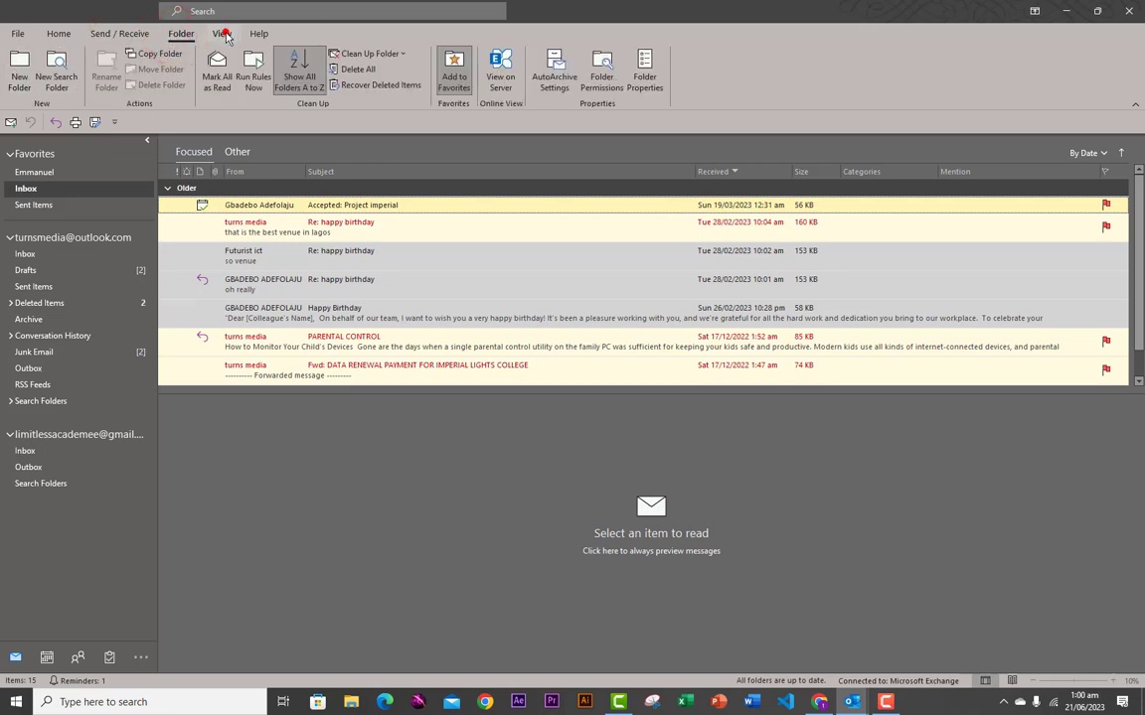
click(222, 34)
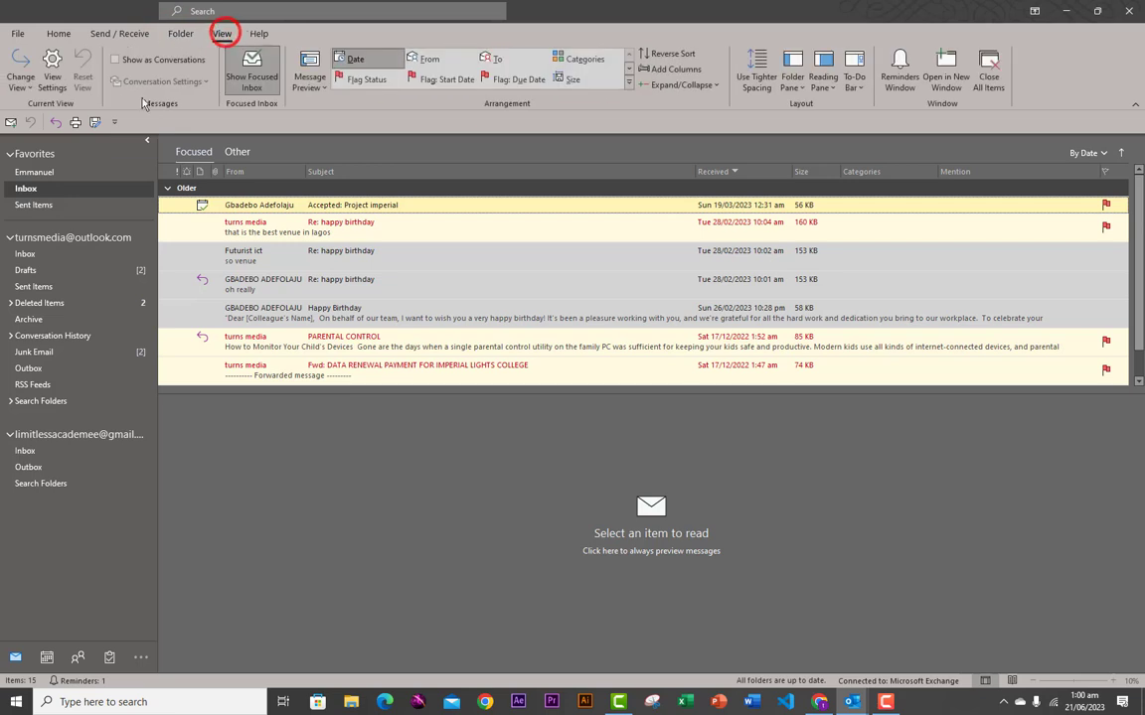
click(259, 35)
click(61, 34)
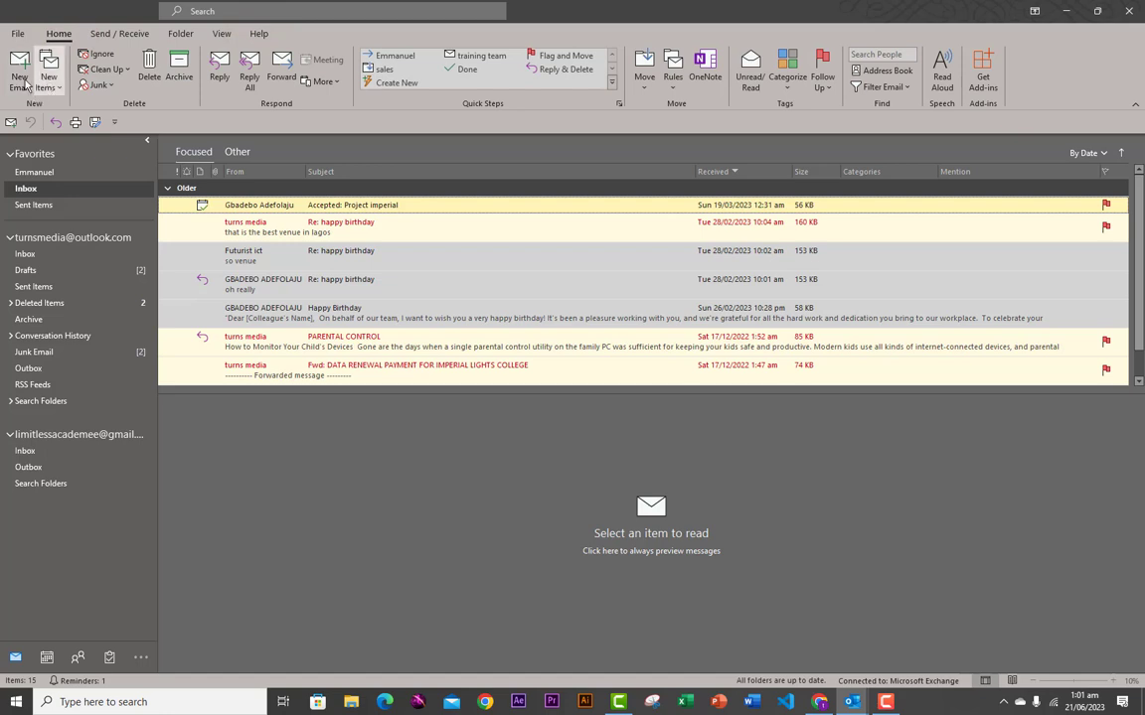
- Start a new email and fill To, Cc and Bcc with recent contacts
click(16, 77)
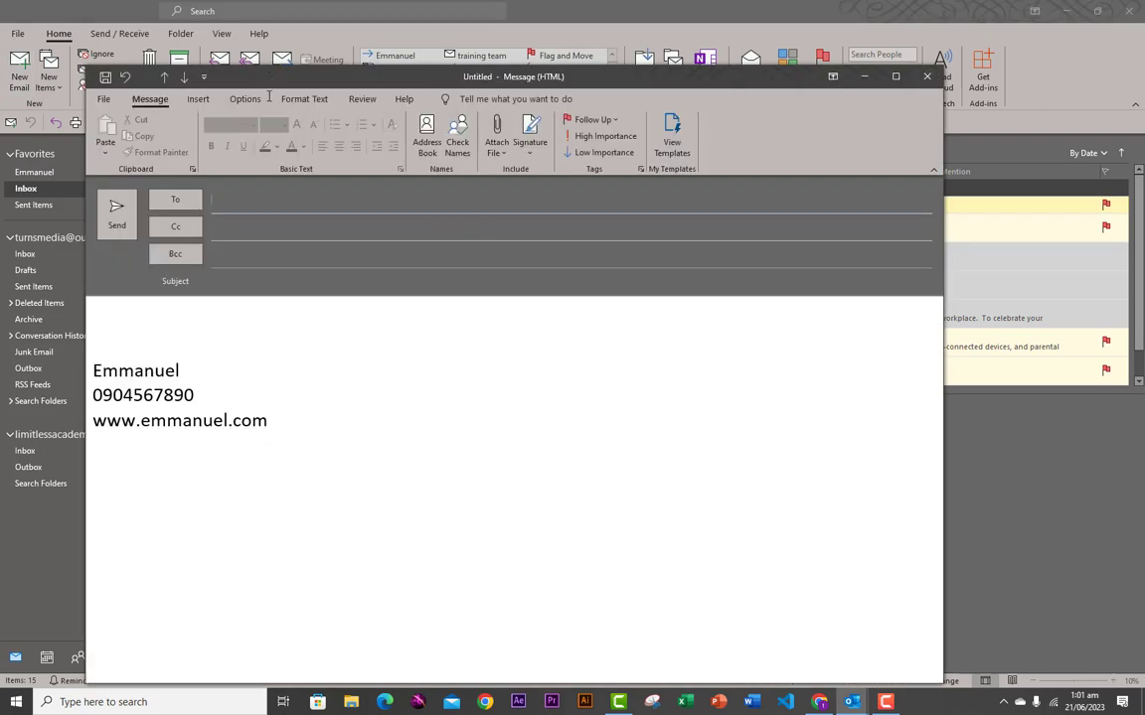
click(221, 199)
click(277, 248)
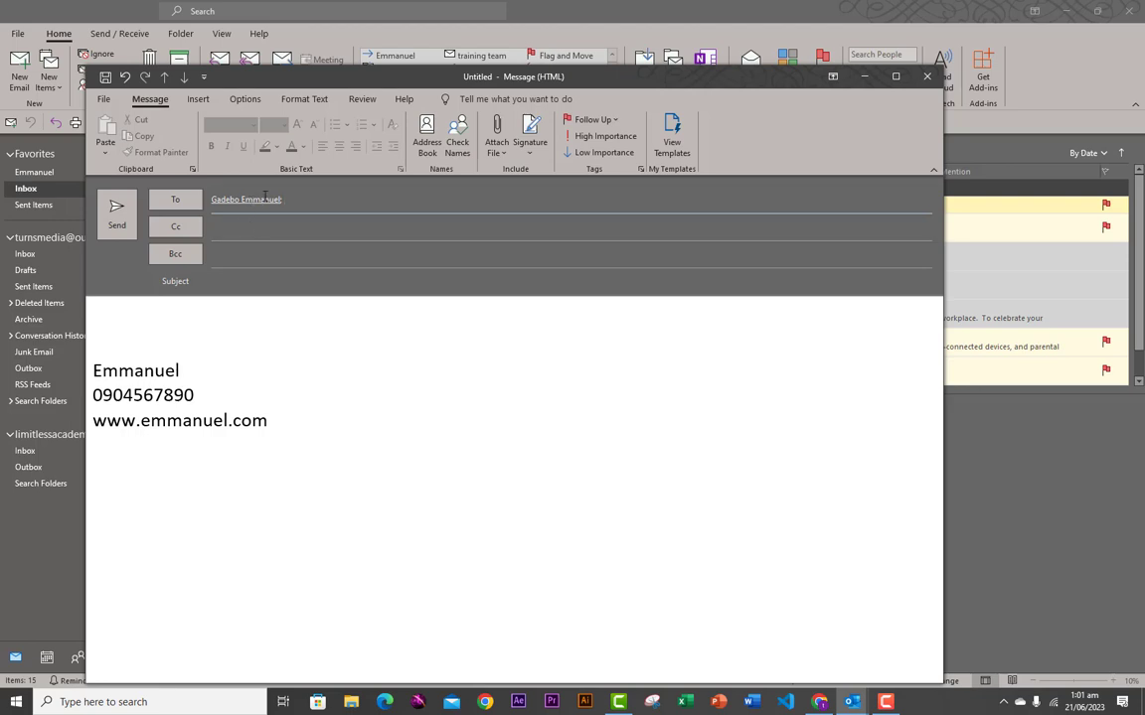
click(228, 235)
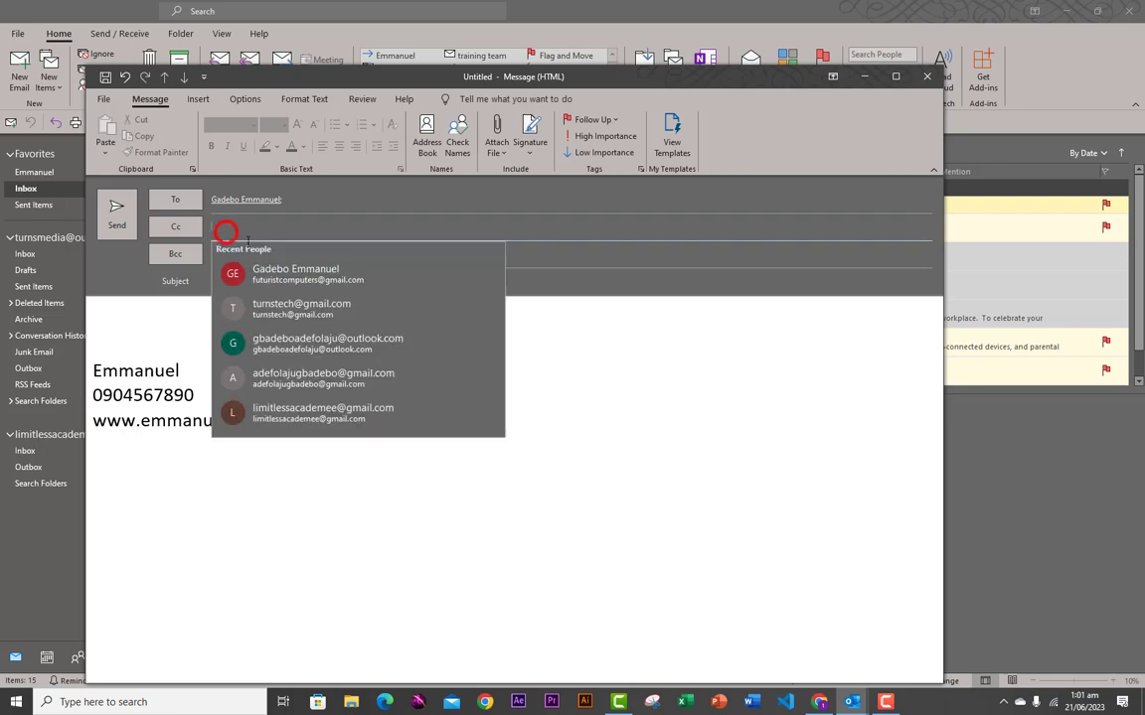
click(276, 306)
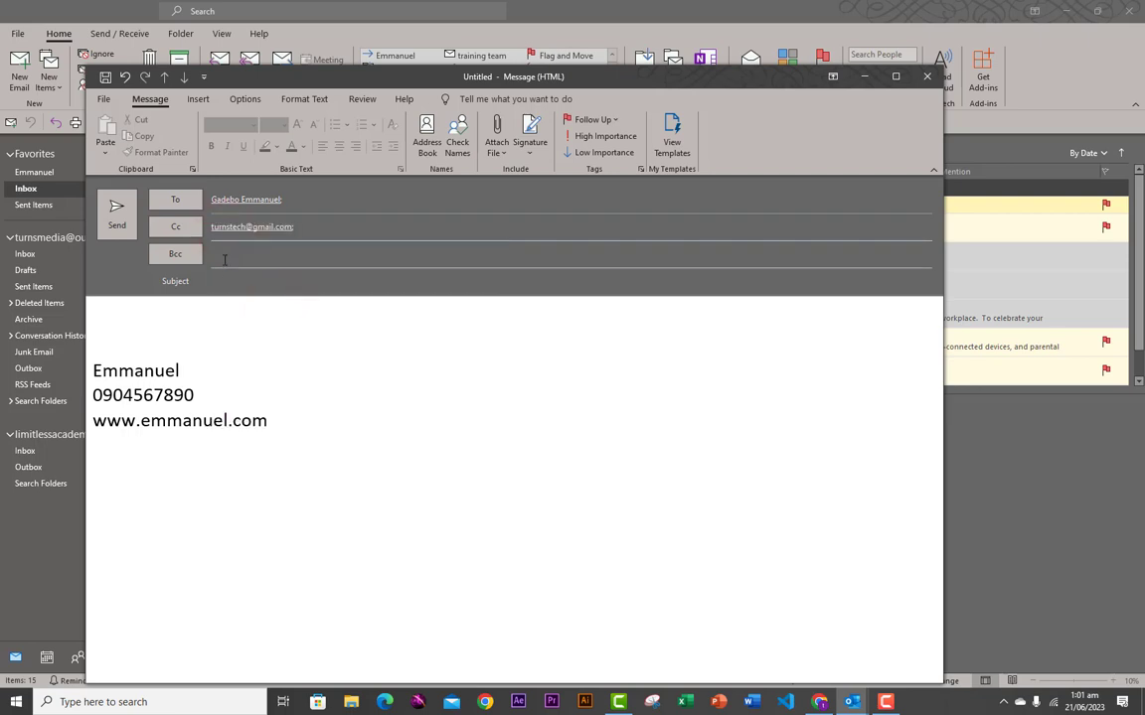
click(223, 254)
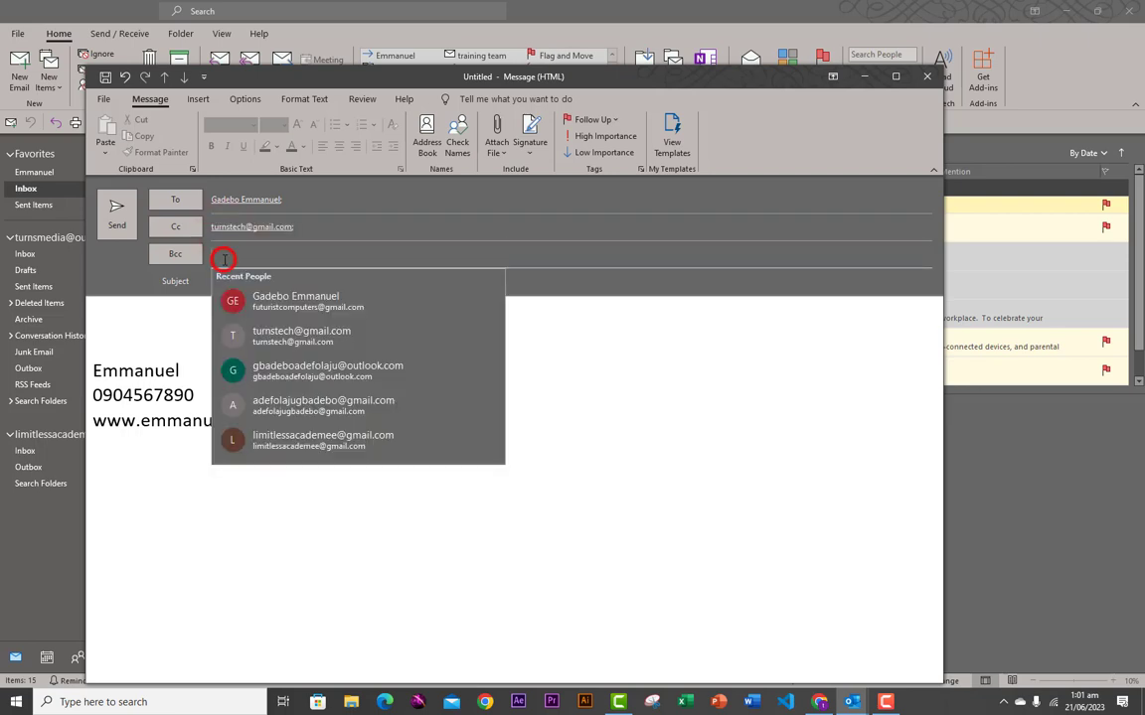
click(288, 403)
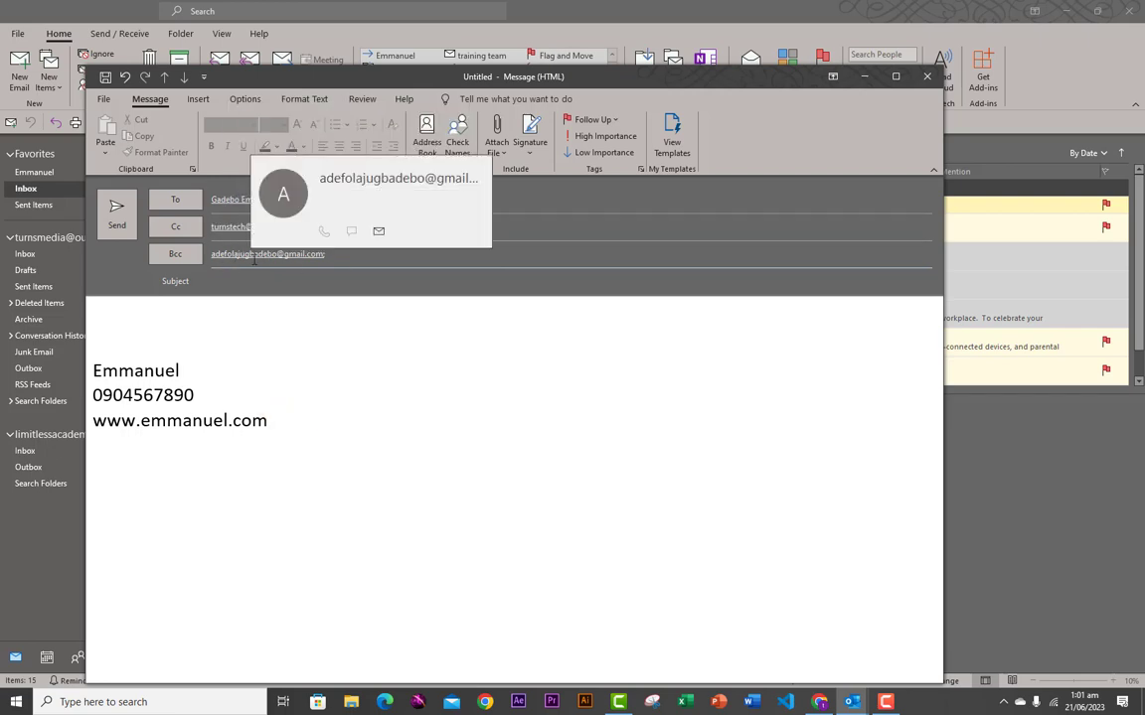
- View and close the Bcc contact's card, then place the cursor in the body above the signature
click(177, 258)
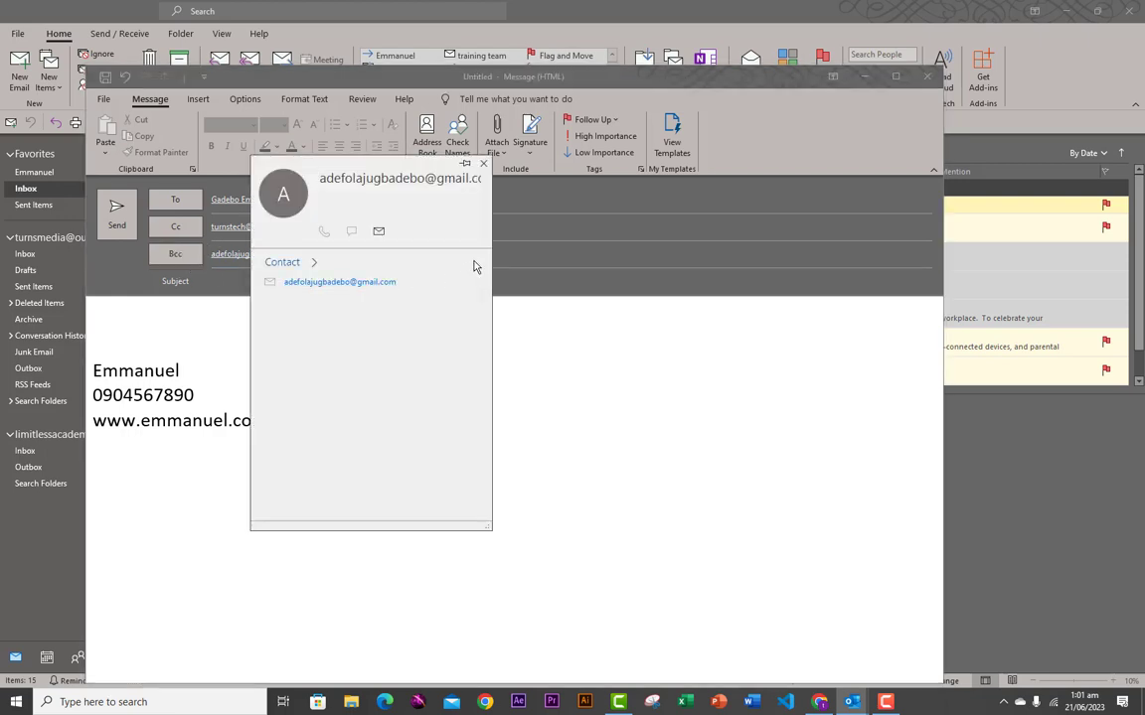
click(483, 163)
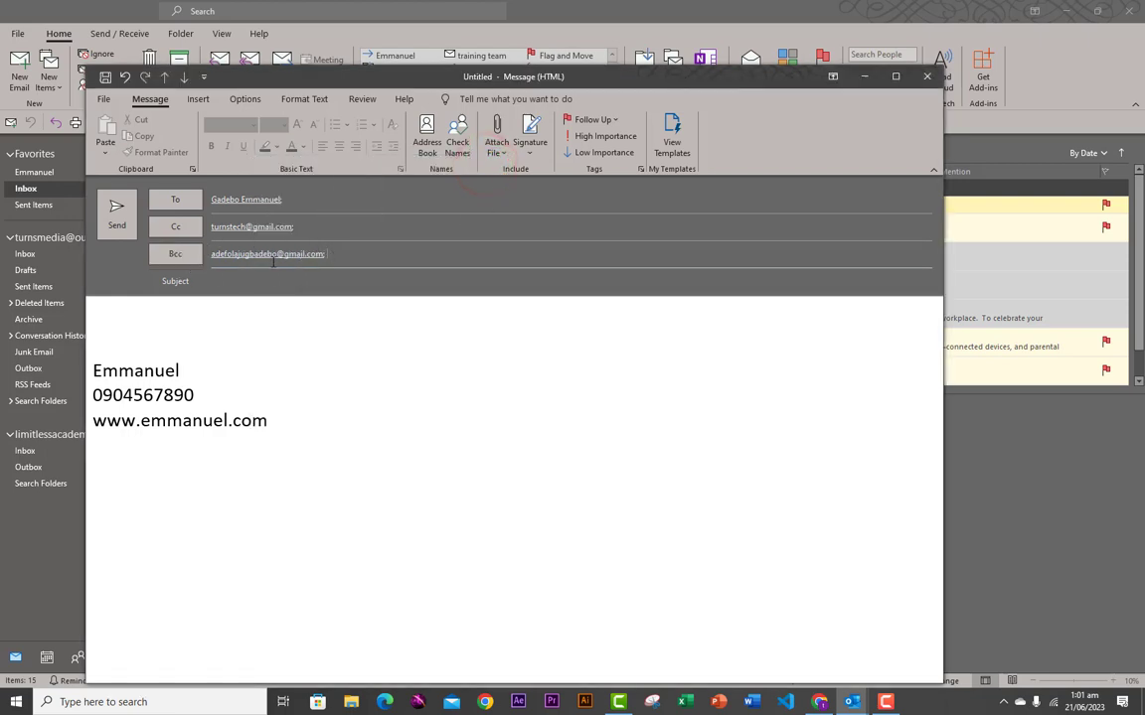
click(114, 331)
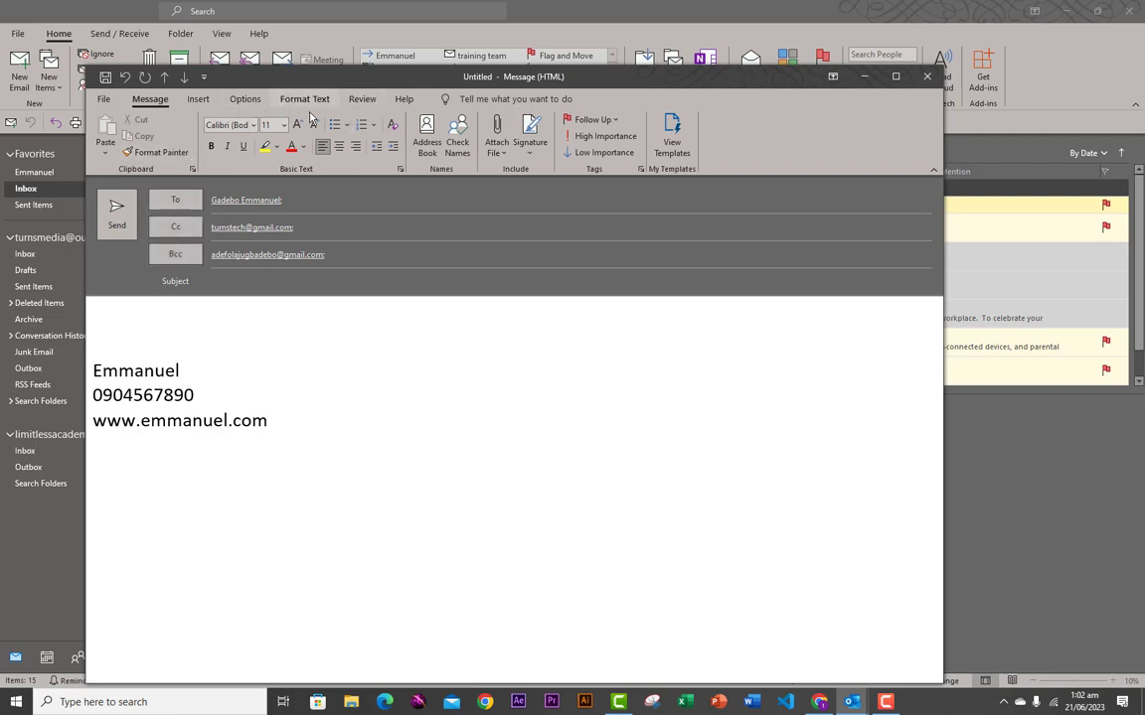
- Cancel the Insert > Signature > Calendar dialog, then close the message without saving the draft
click(201, 104)
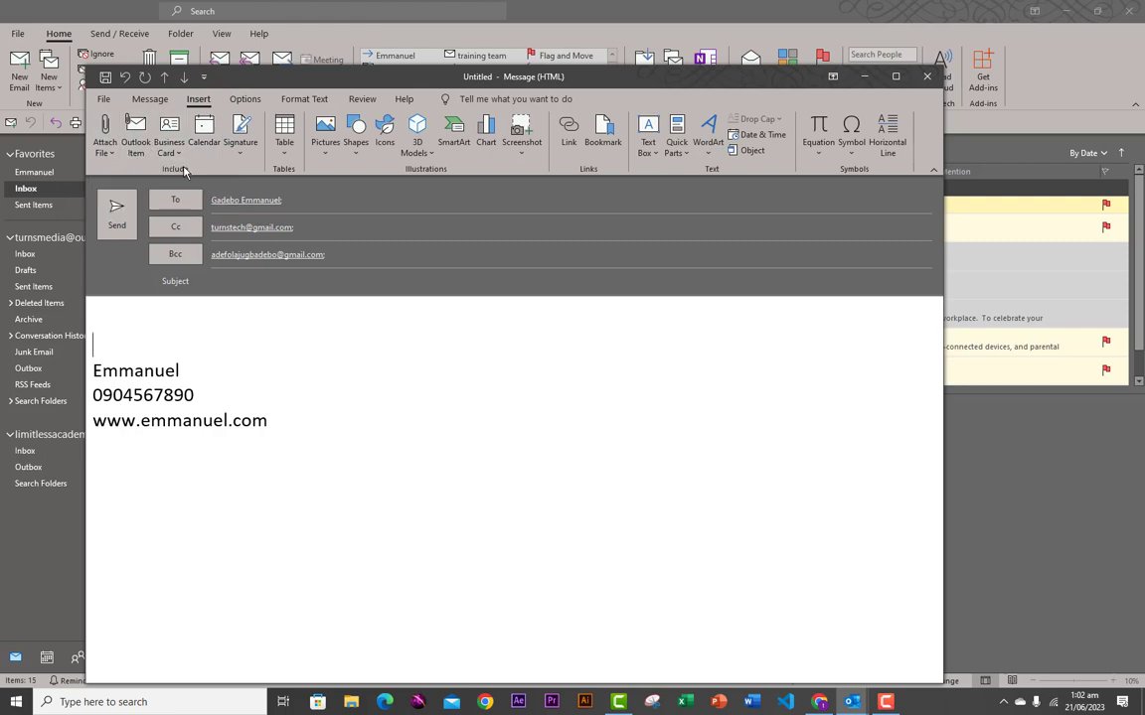
click(239, 151)
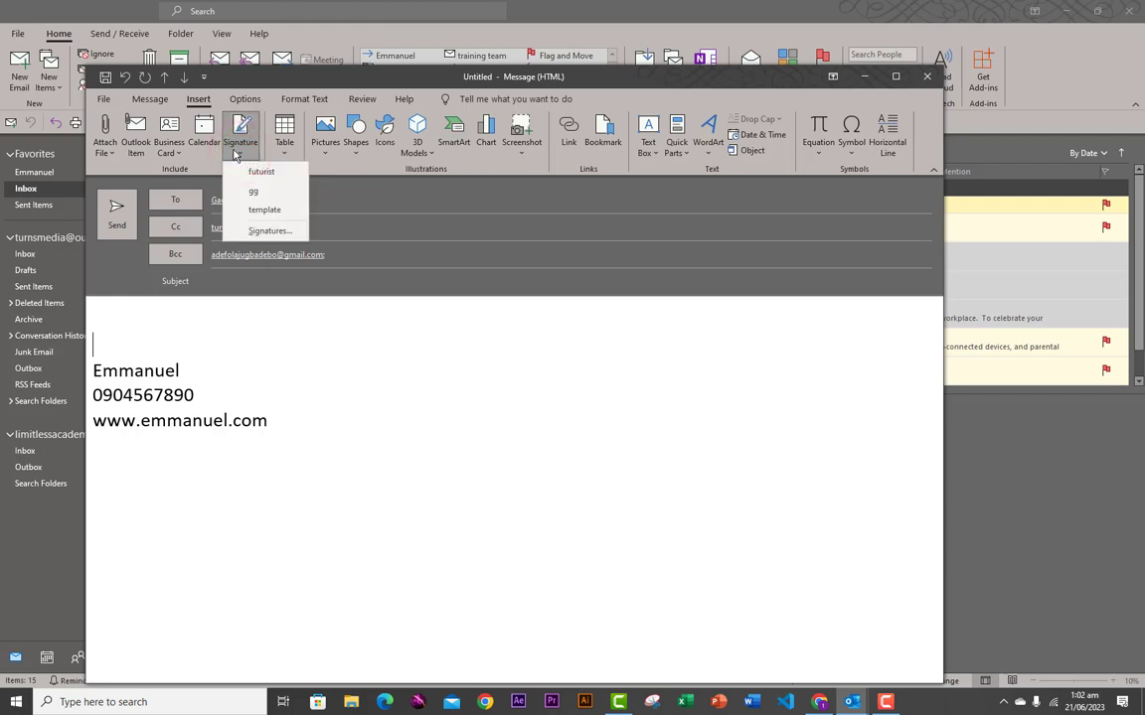
click(211, 146)
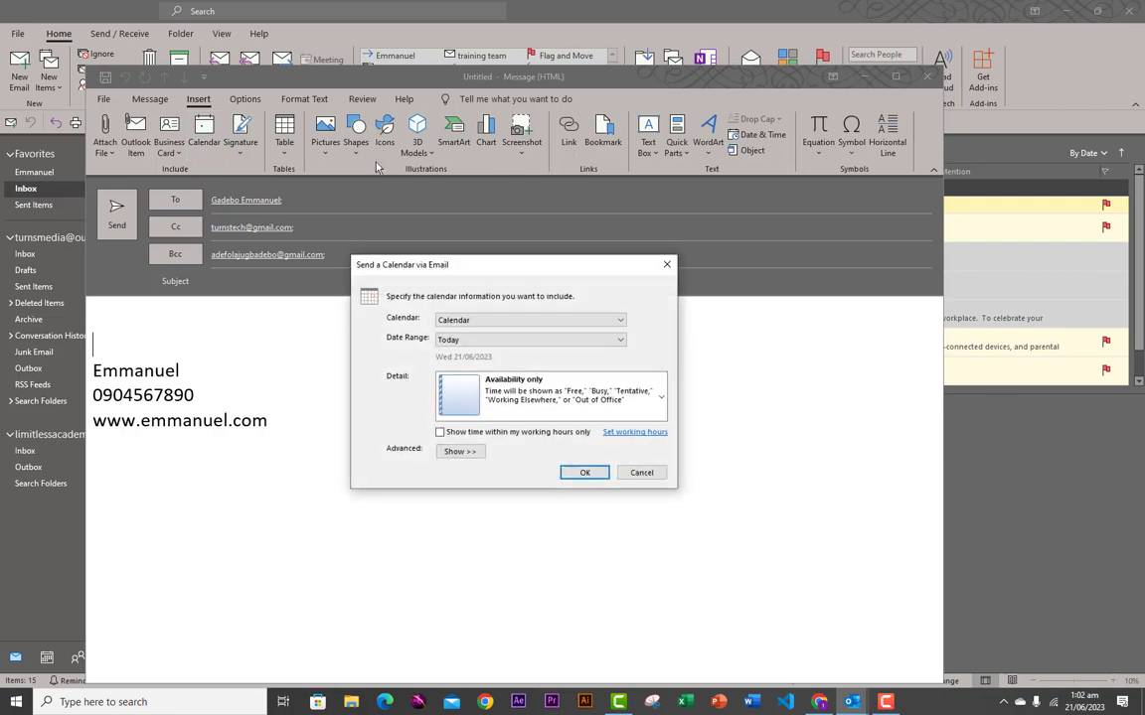
click(667, 264)
click(927, 77)
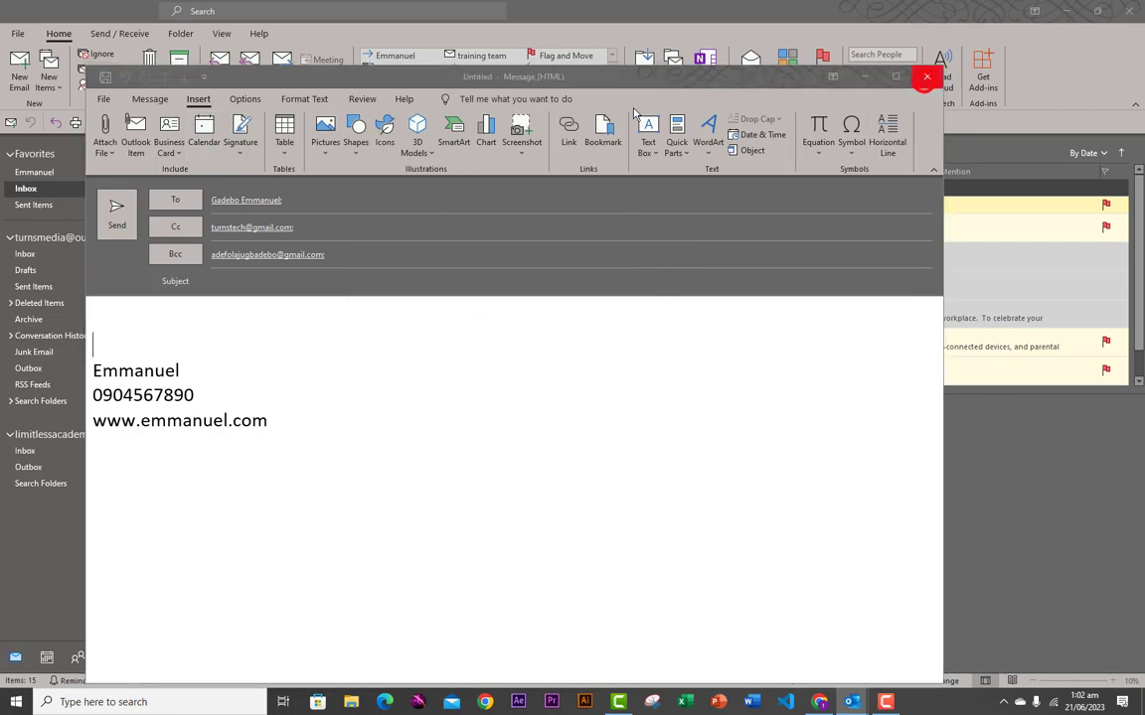
click(574, 390)
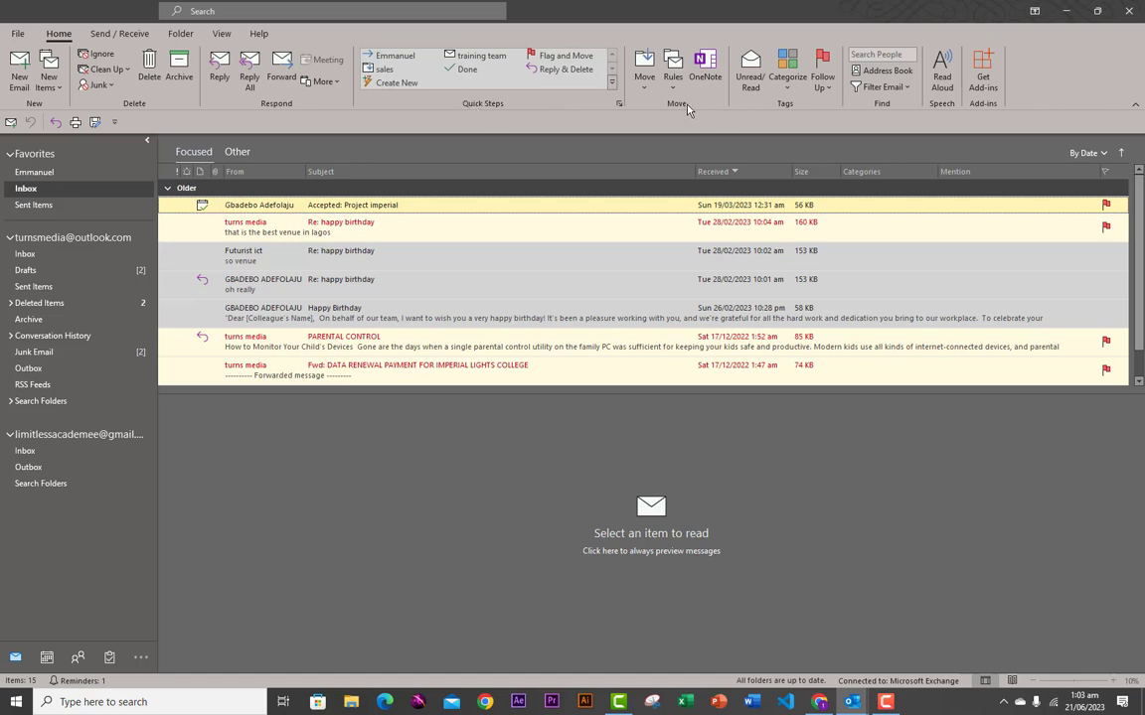
- Check the Send / Receive and Home tabs, then open Change View on the View tab
click(119, 33)
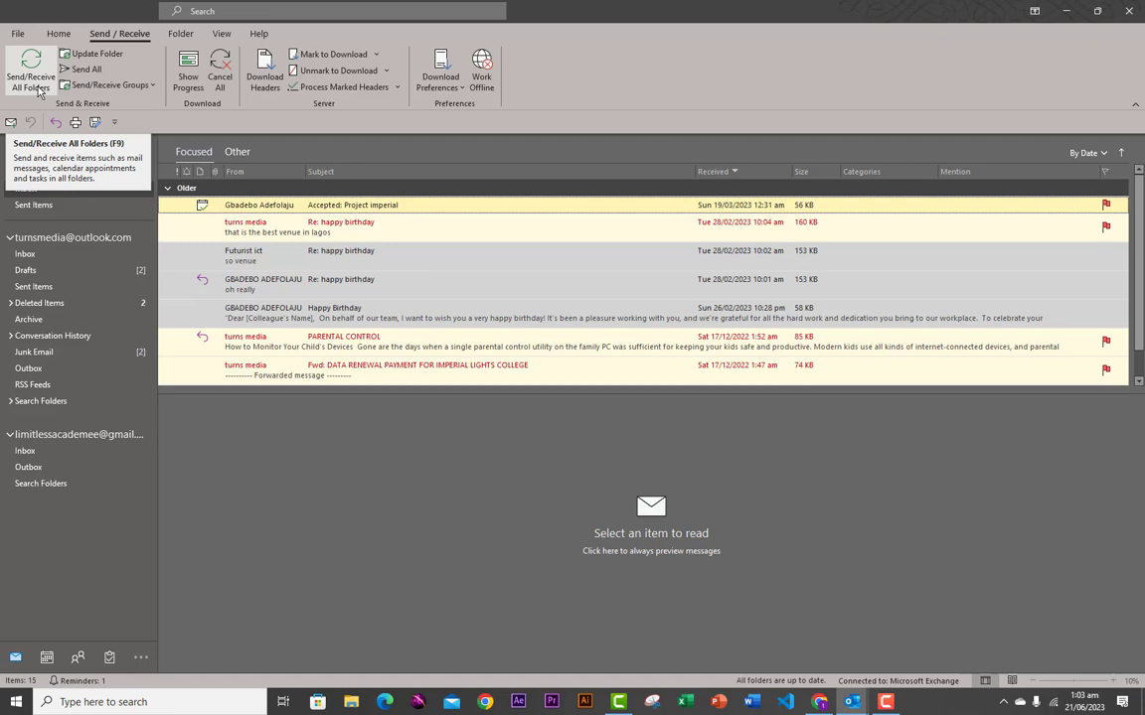
click(58, 34)
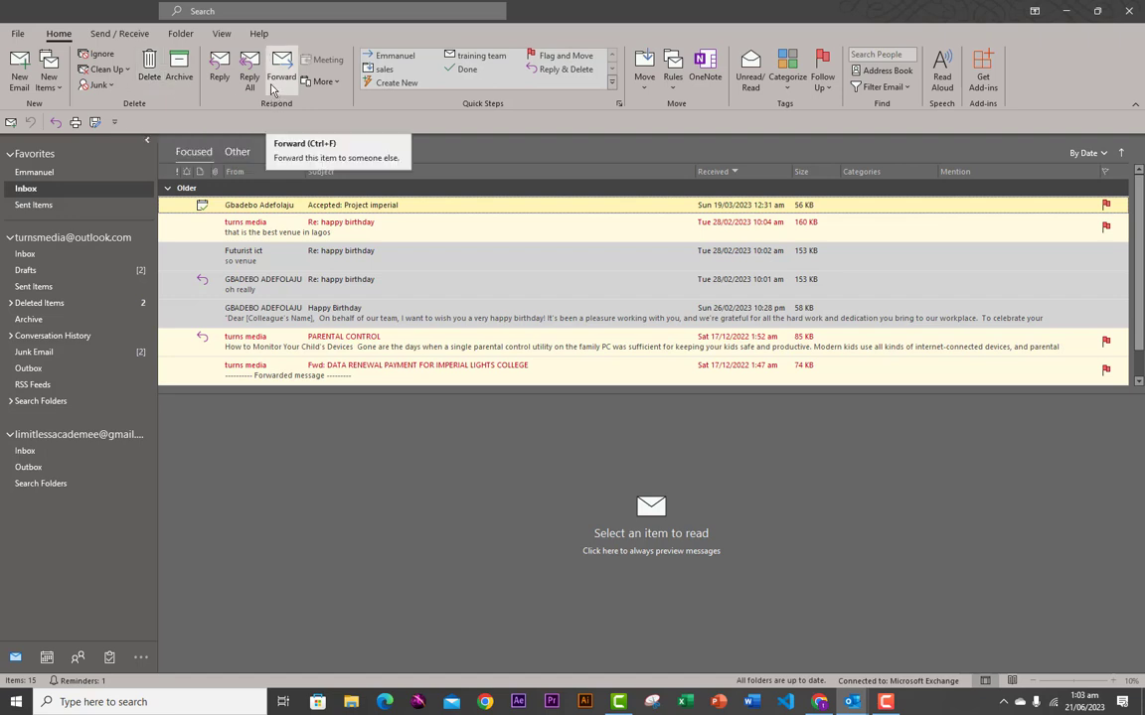
click(223, 34)
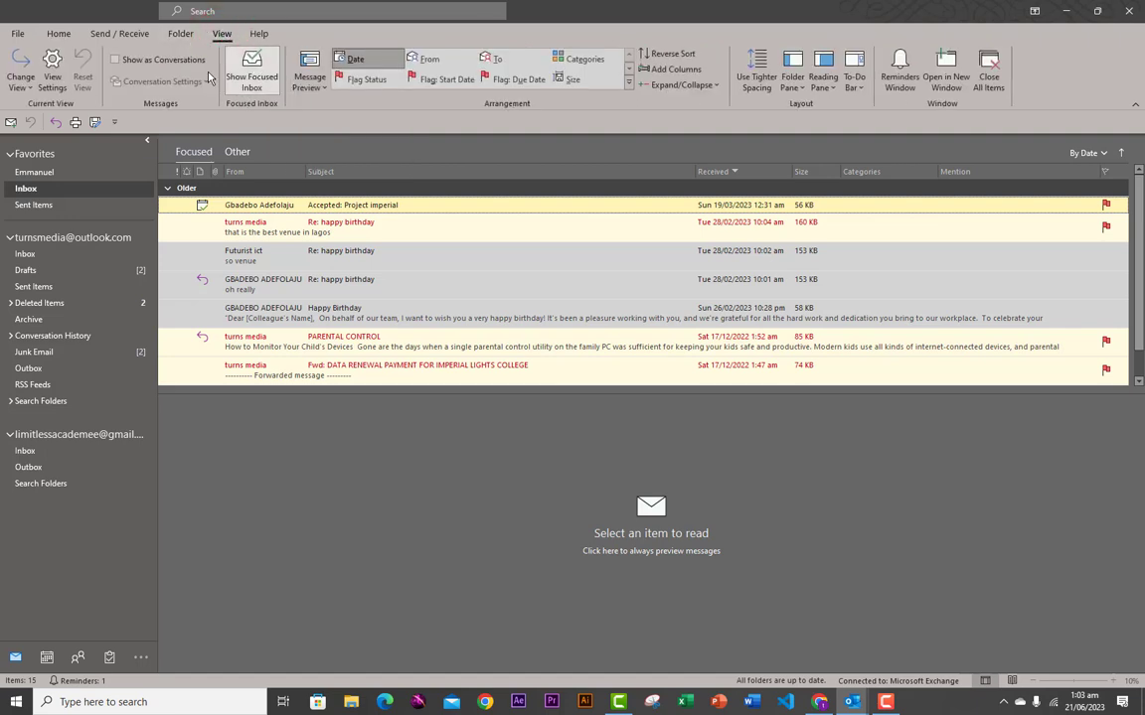
click(21, 77)
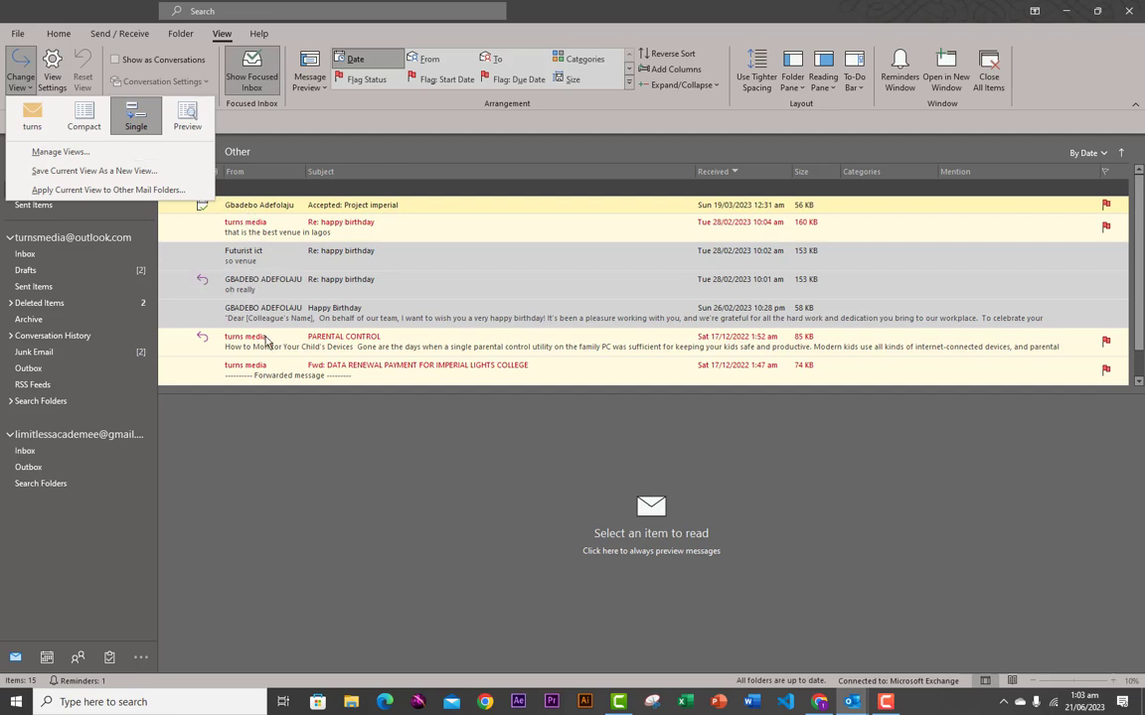
- Open the Happy Birthday email, switch the list to Compact view, and select PARENTAL CONTROL
click(237, 240)
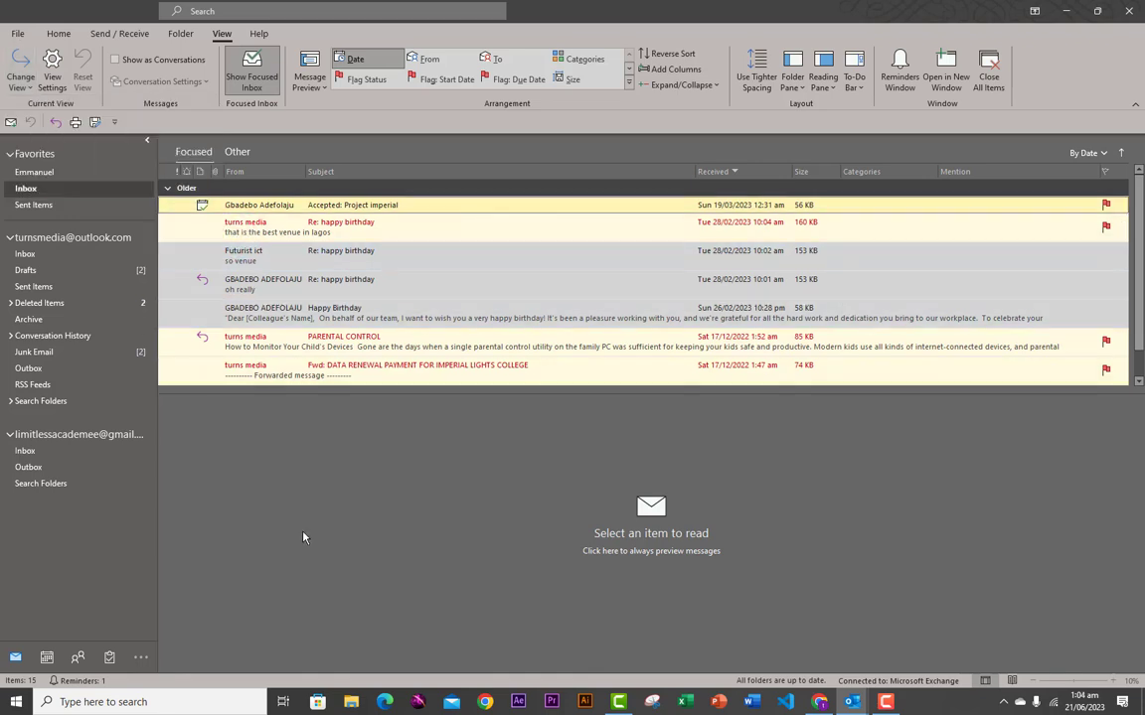
click(239, 312)
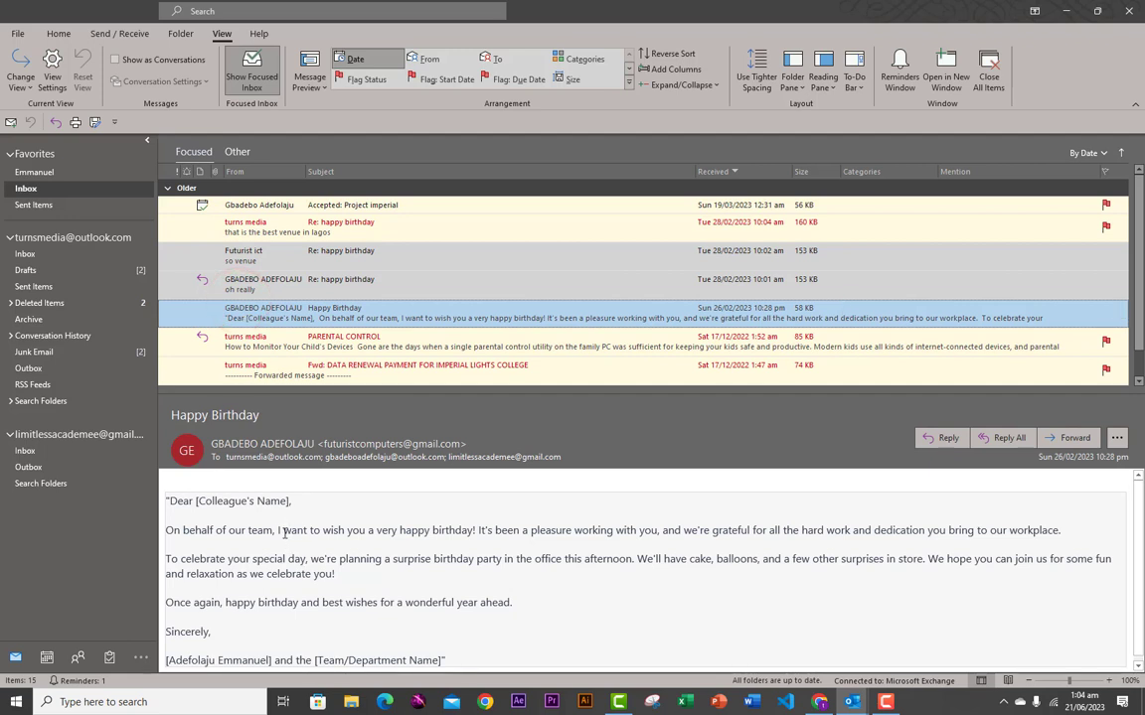
click(23, 85)
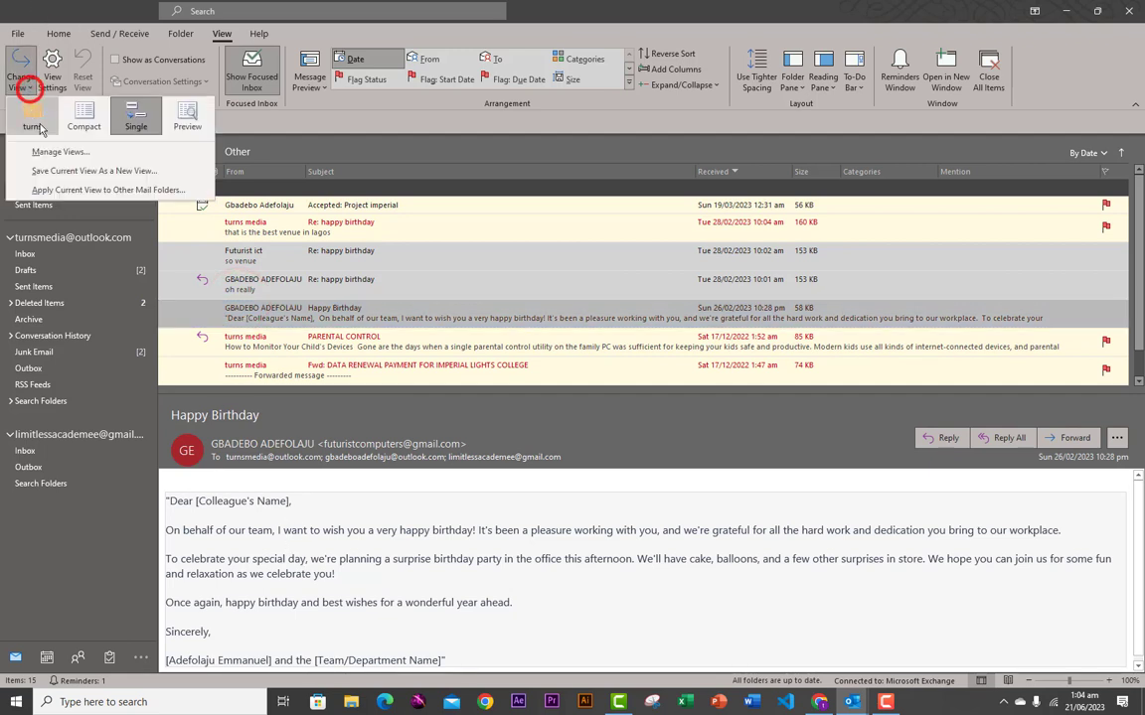
click(89, 122)
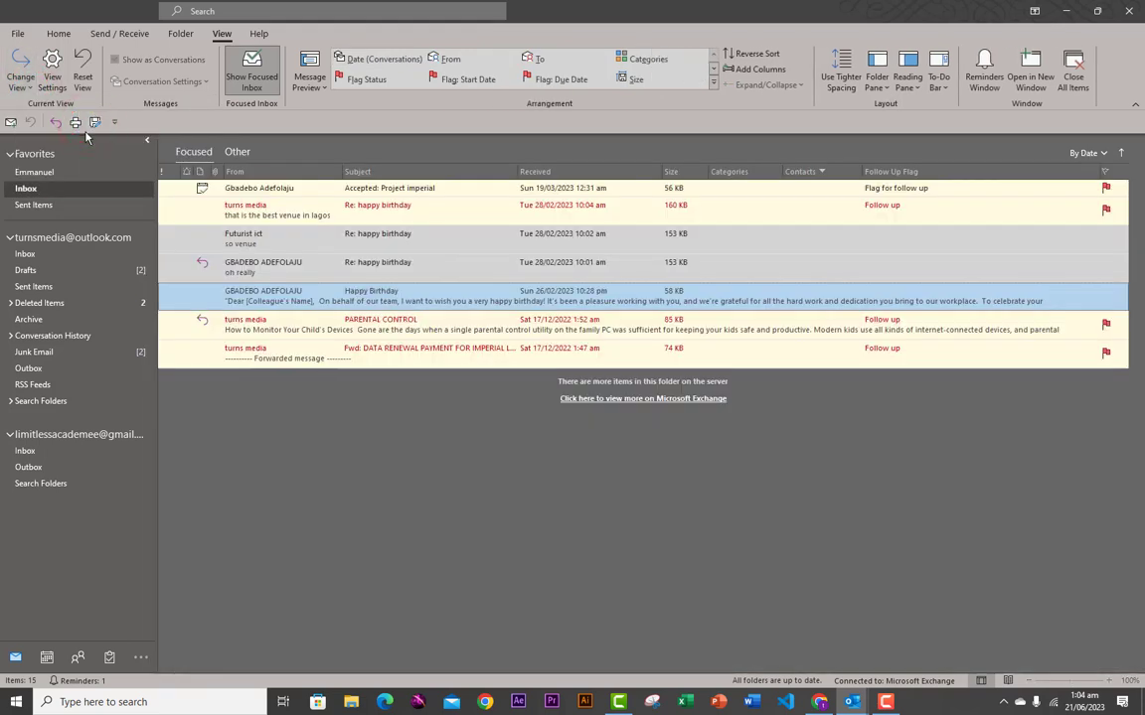
click(248, 320)
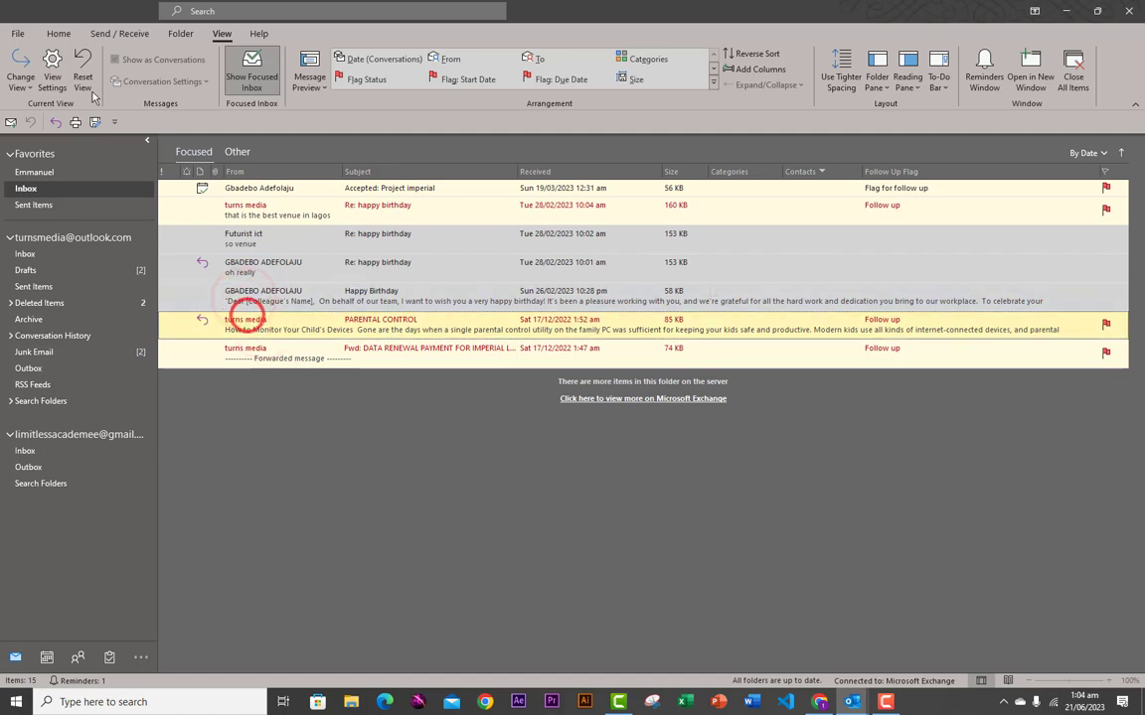
- Switch to the Preview view, click through several messages, and show the Focused inbox
click(22, 79)
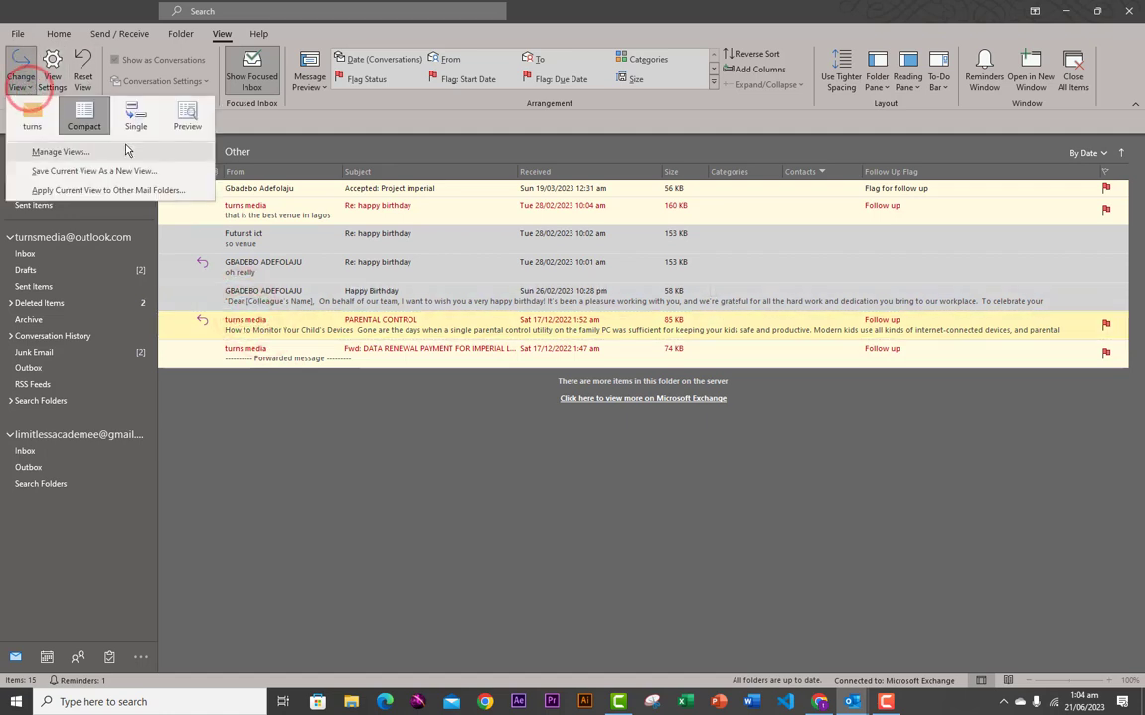
click(187, 117)
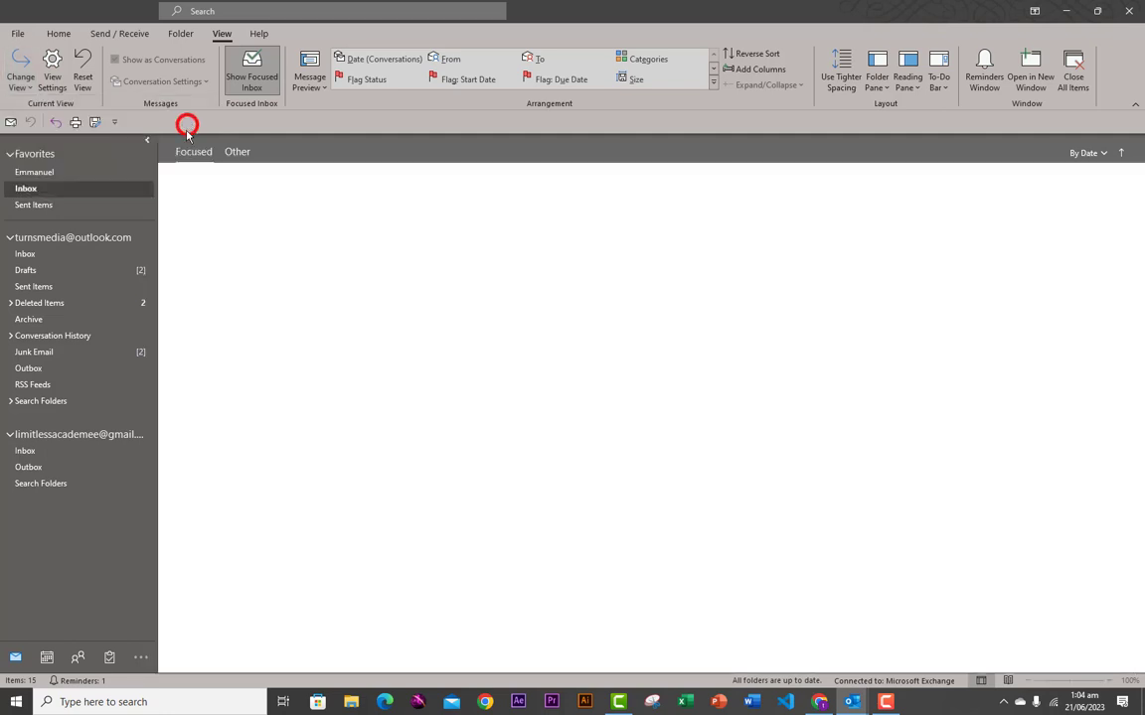
click(239, 344)
click(237, 367)
click(238, 285)
click(235, 256)
click(235, 226)
click(236, 206)
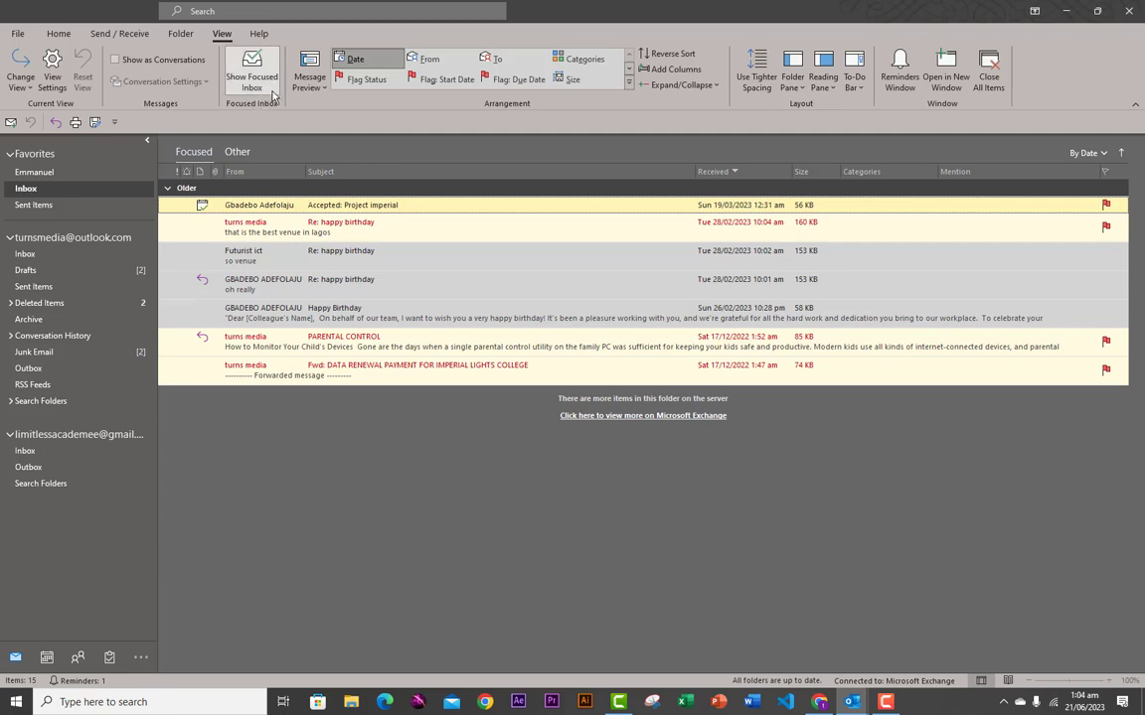
click(194, 154)
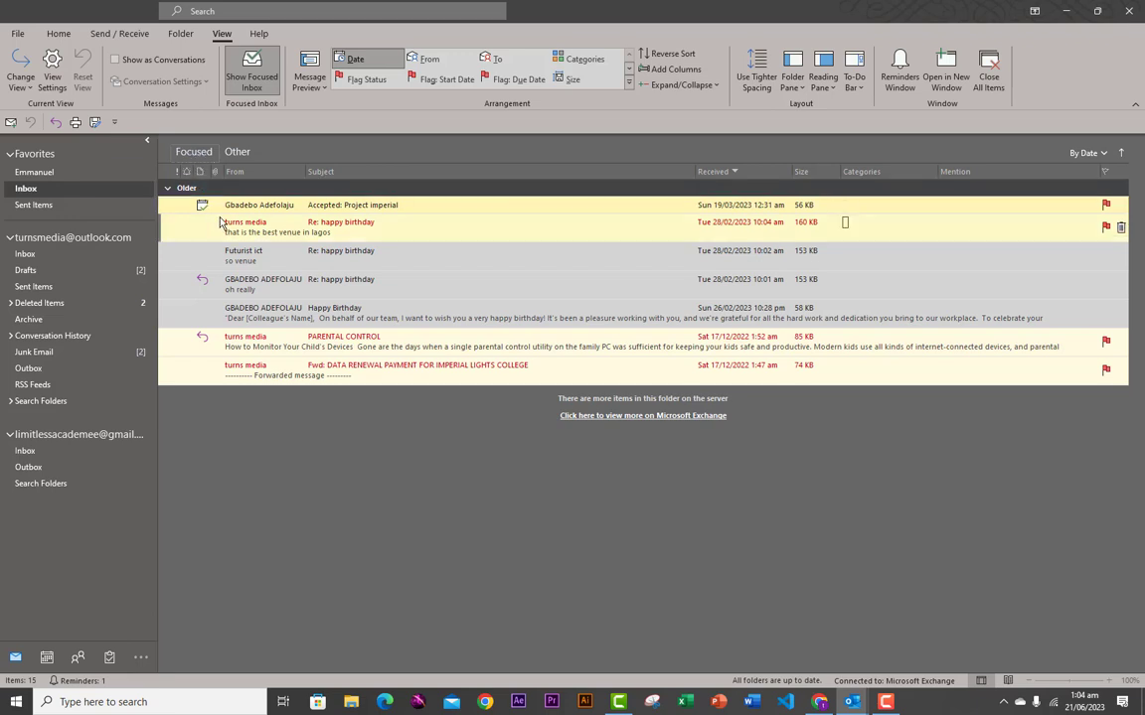
click(237, 153)
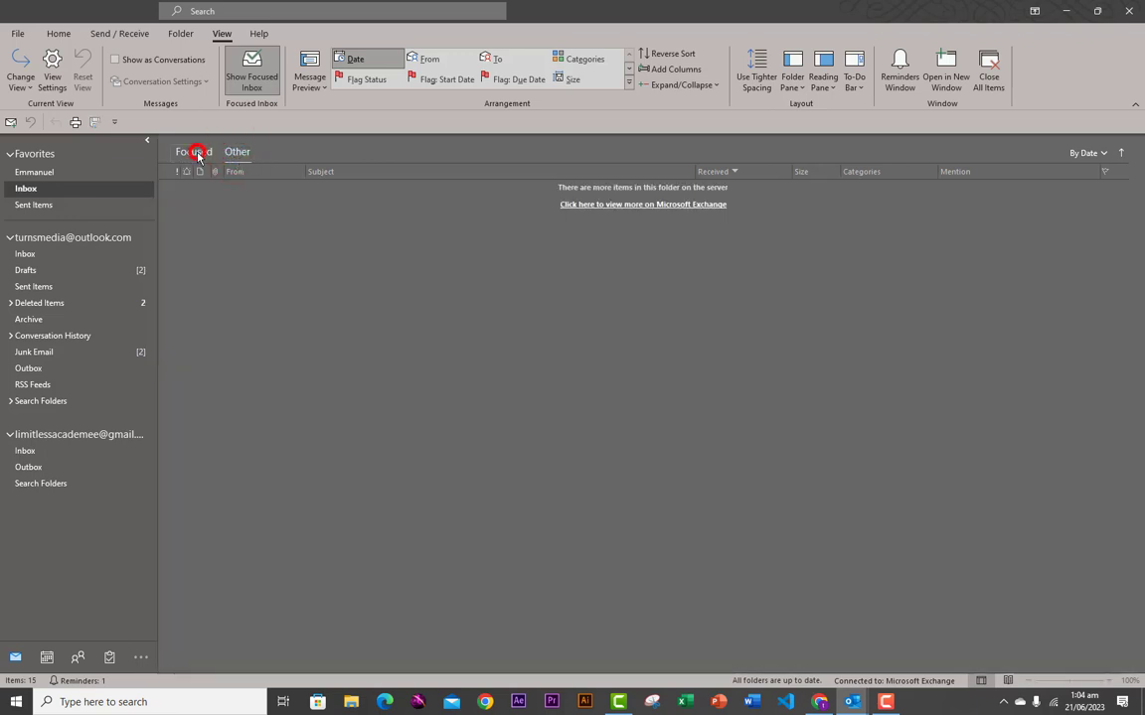
click(196, 153)
click(237, 153)
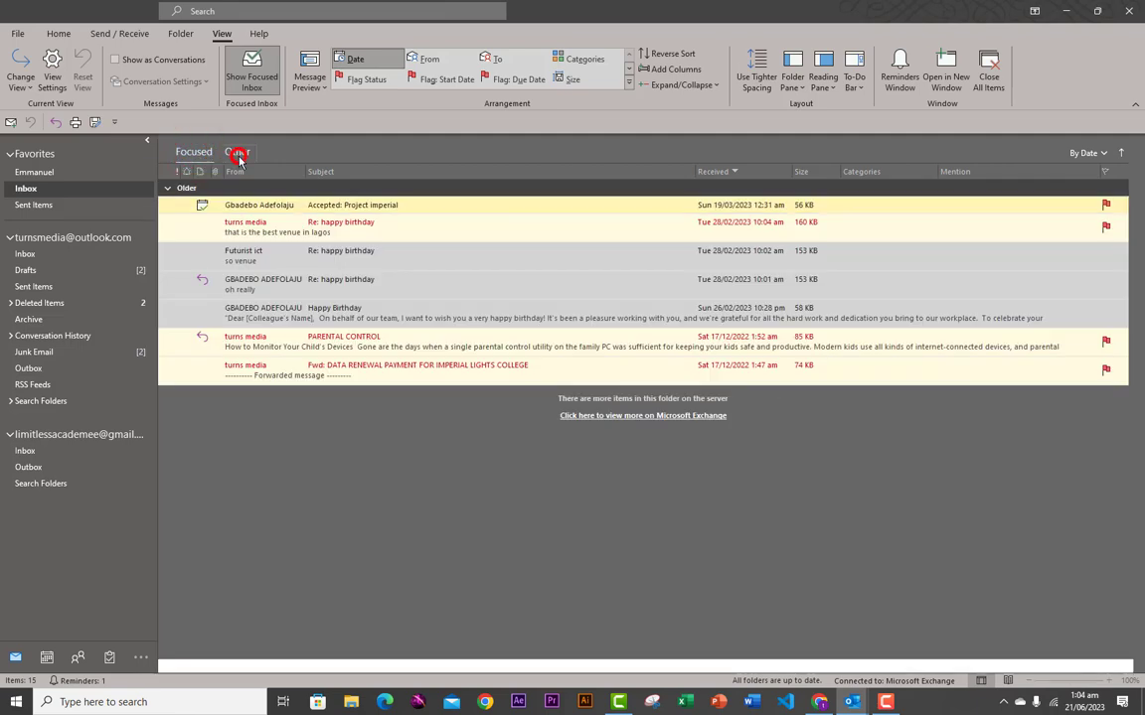
click(192, 152)
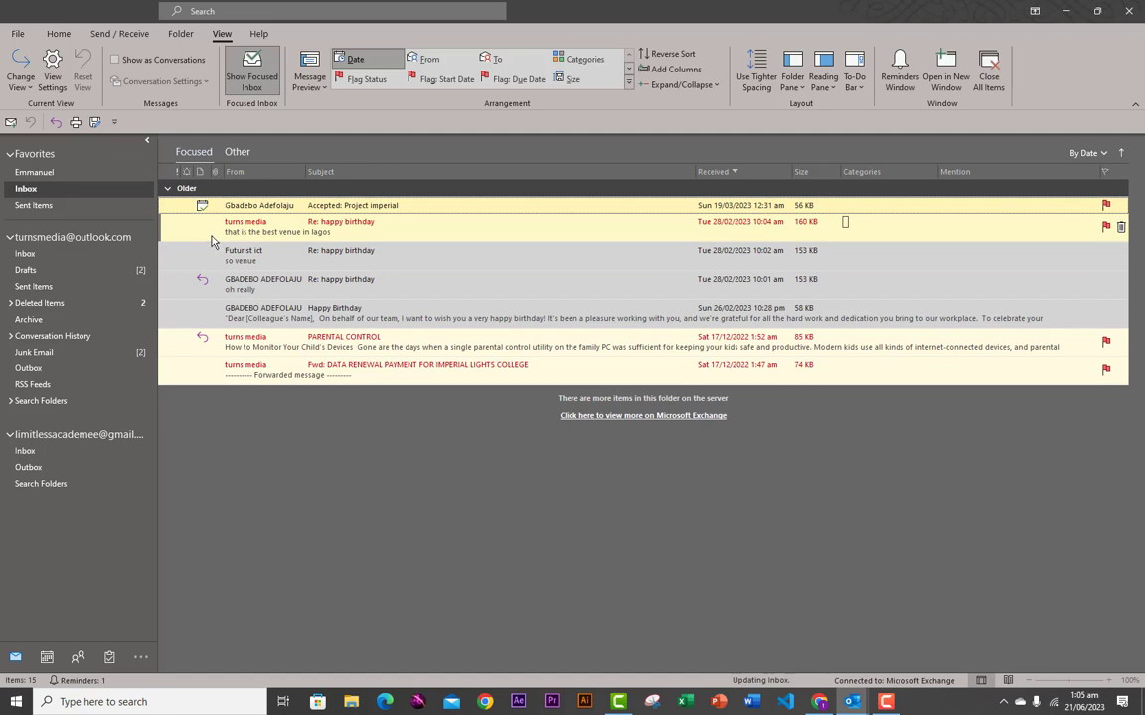
- Sort the inbox by attachment, then sender, then subject descending
click(215, 172)
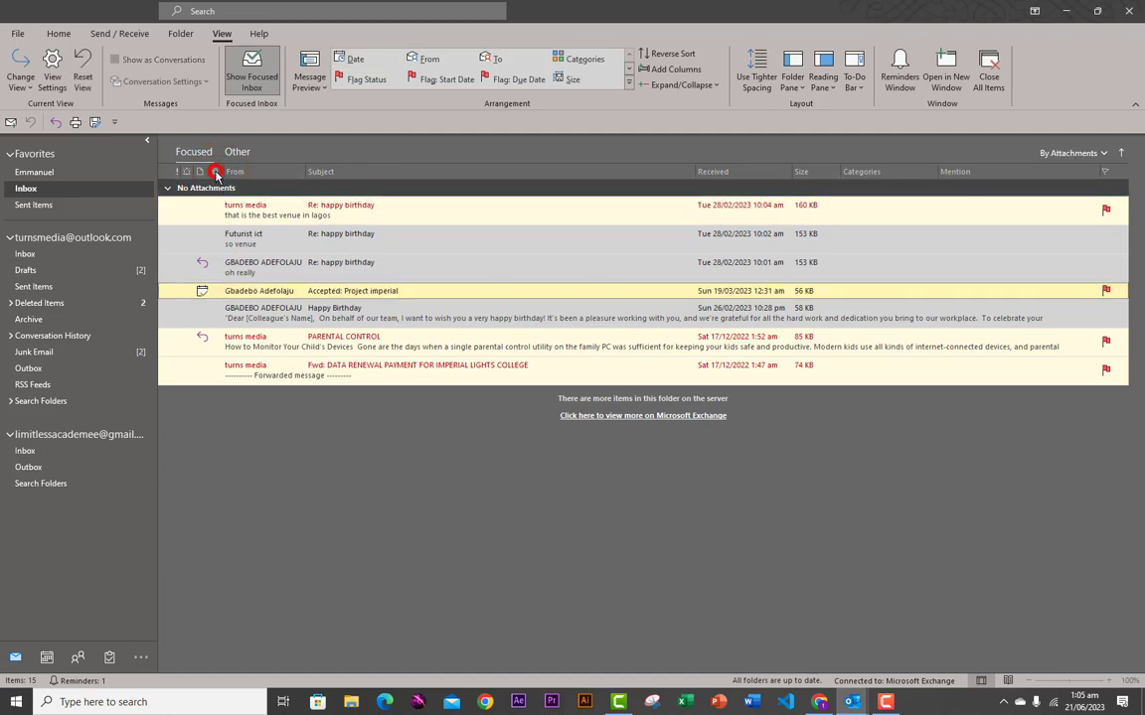
click(214, 172)
click(214, 172)
click(234, 173)
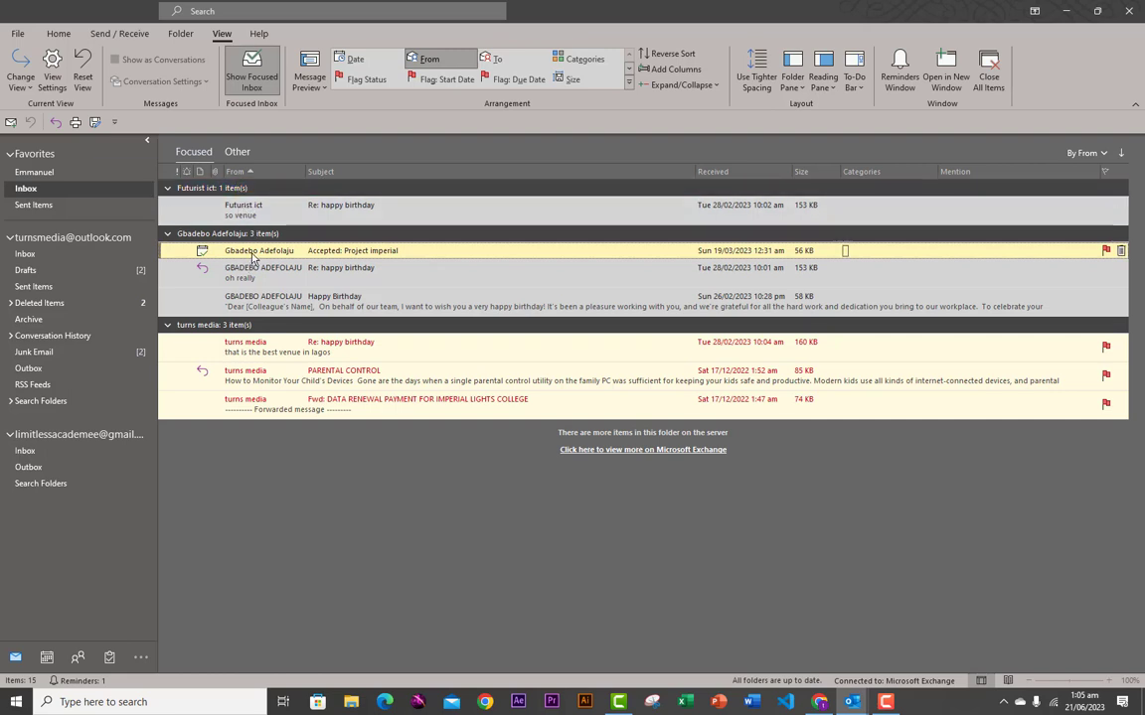
click(318, 171)
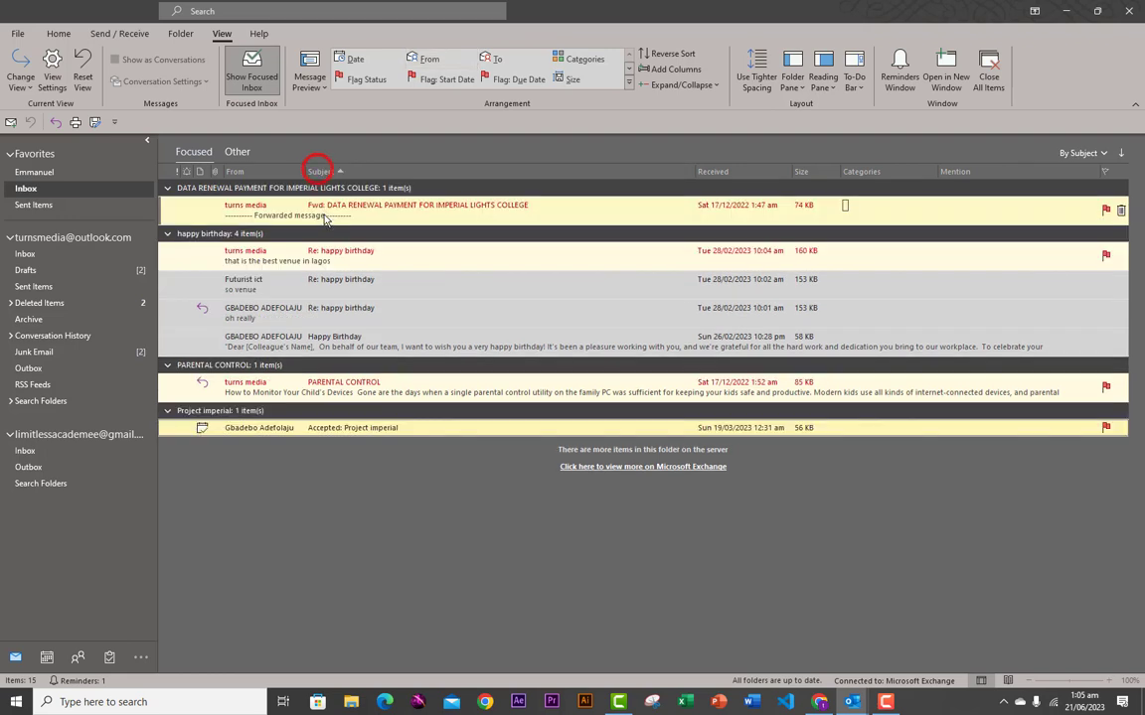
click(320, 172)
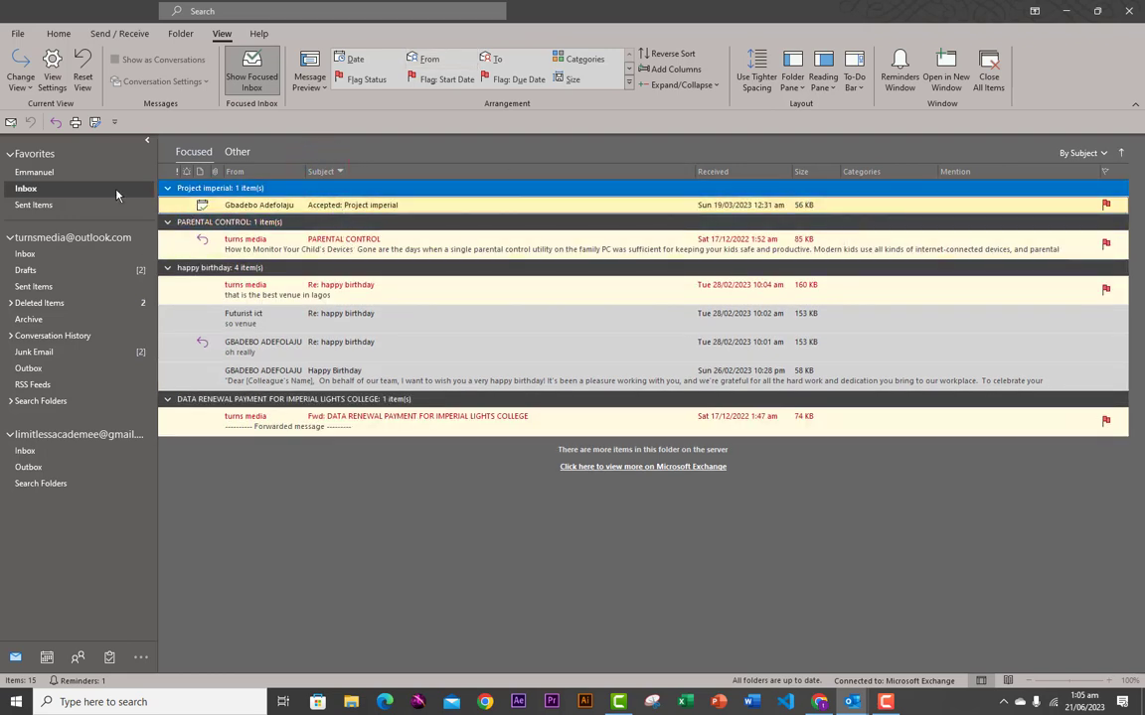
- Sort by received date and size, then arrange the list by Categories
click(734, 173)
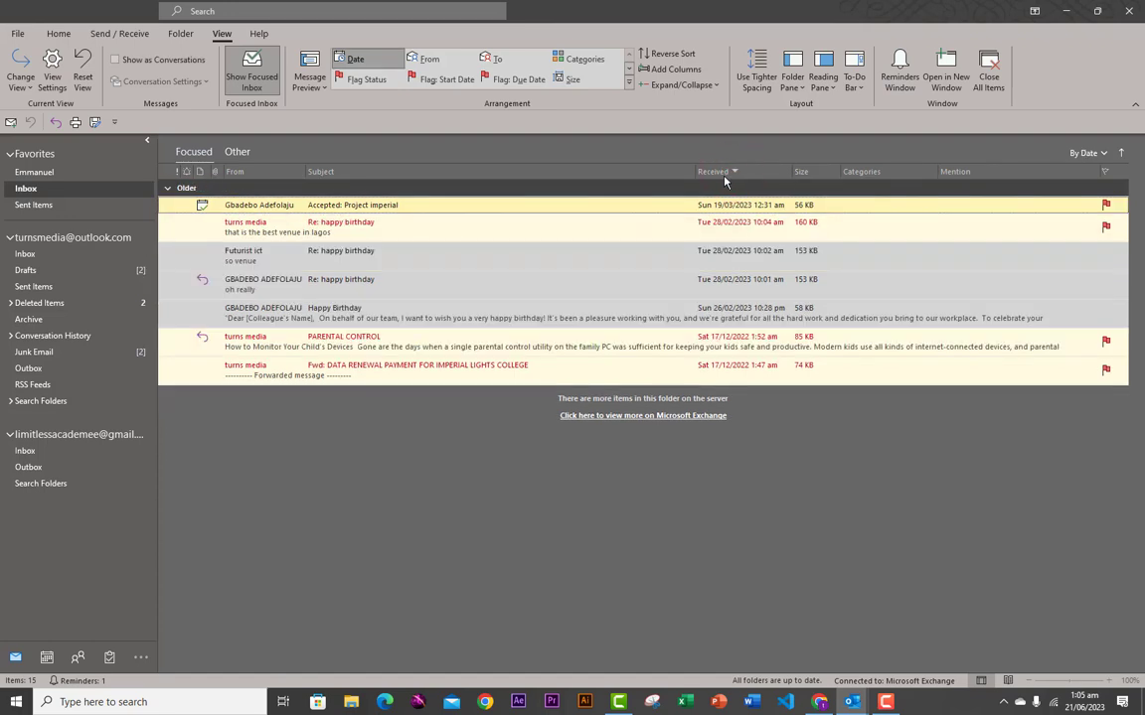
click(724, 176)
click(807, 173)
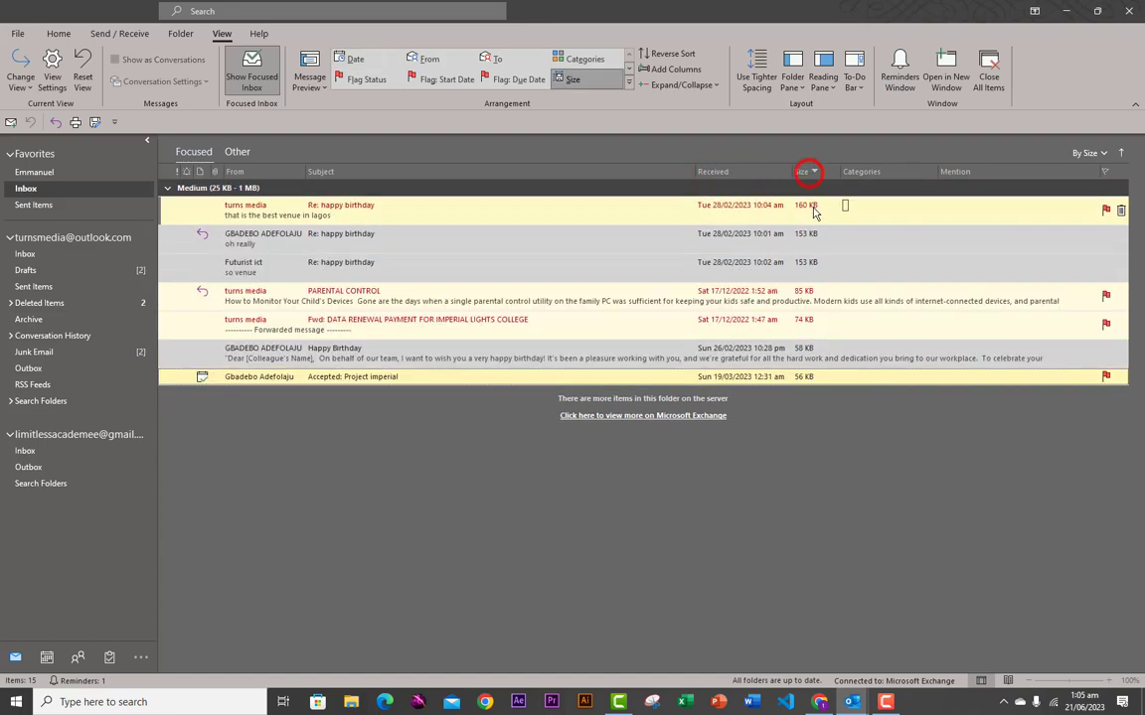
click(863, 171)
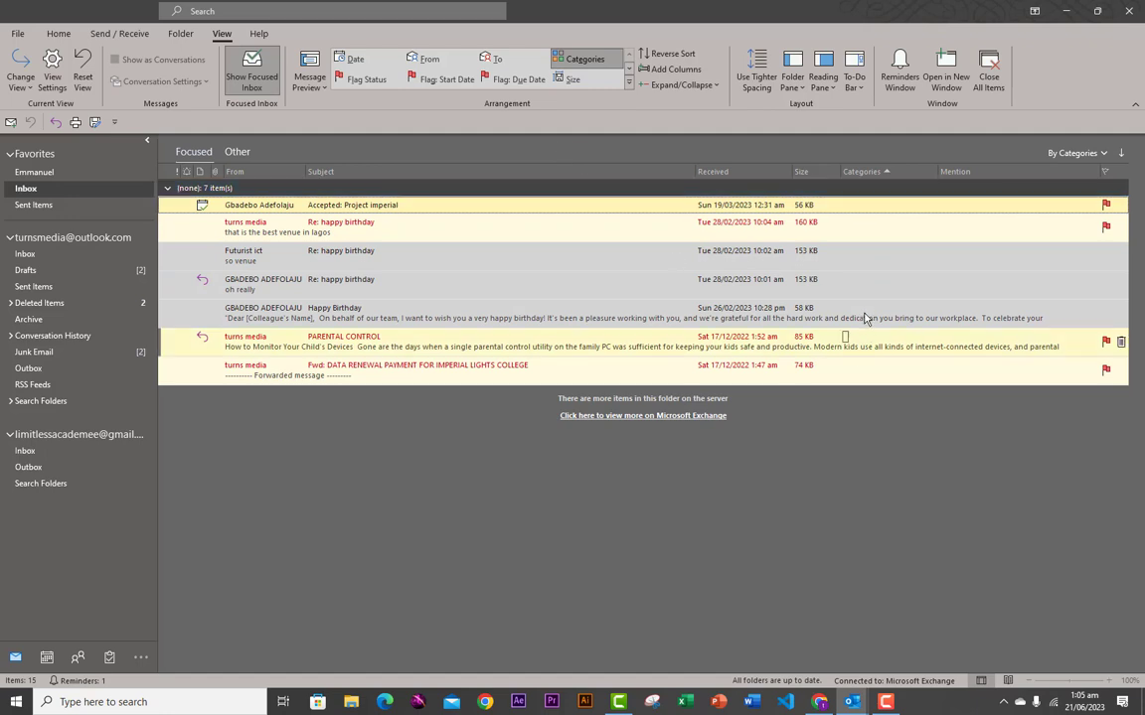
click(591, 62)
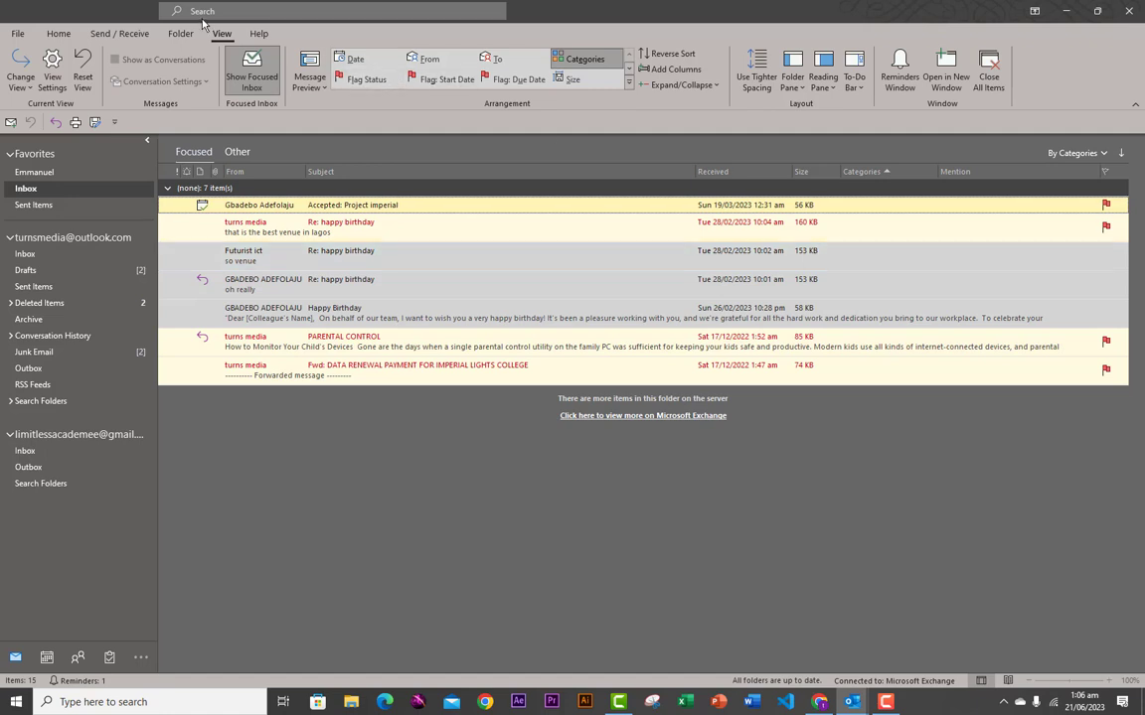
- Assign the marketing category to the Happy Birthday email
click(58, 32)
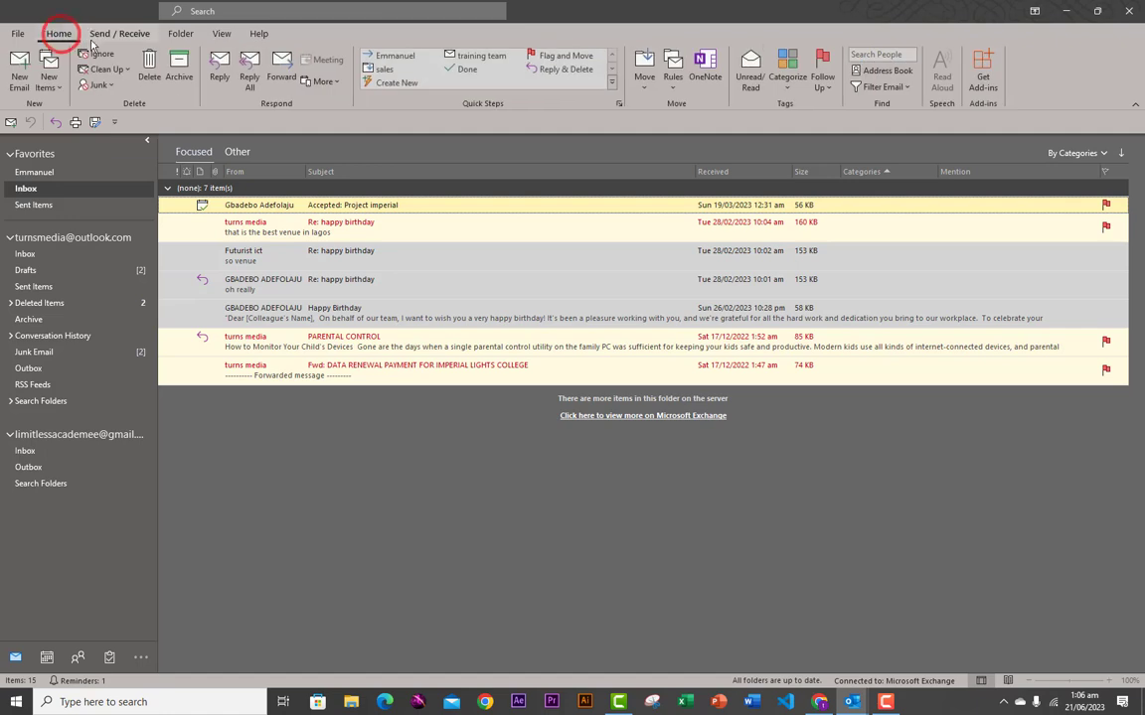
click(788, 90)
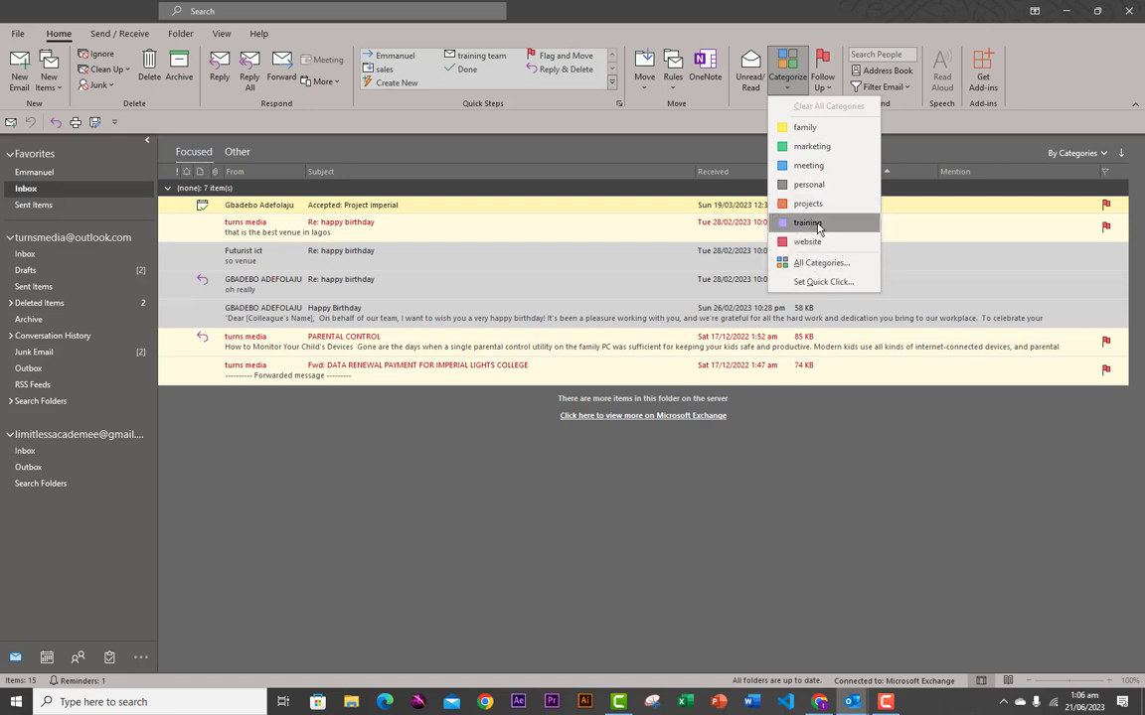
click(725, 251)
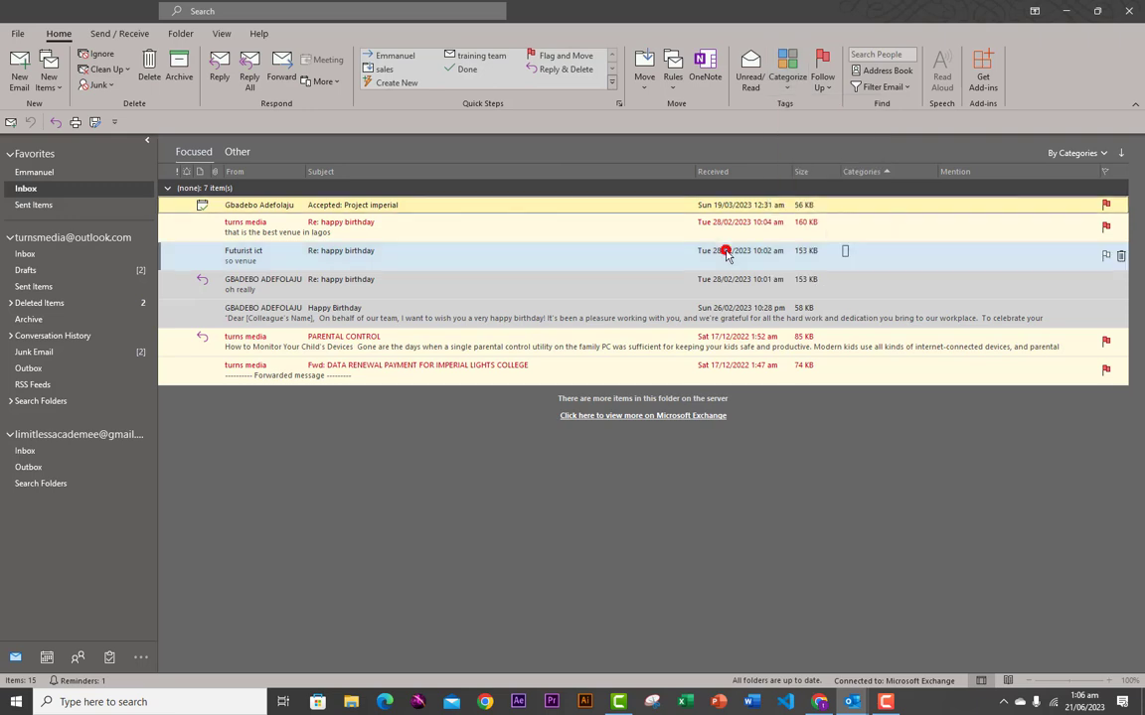
click(803, 311)
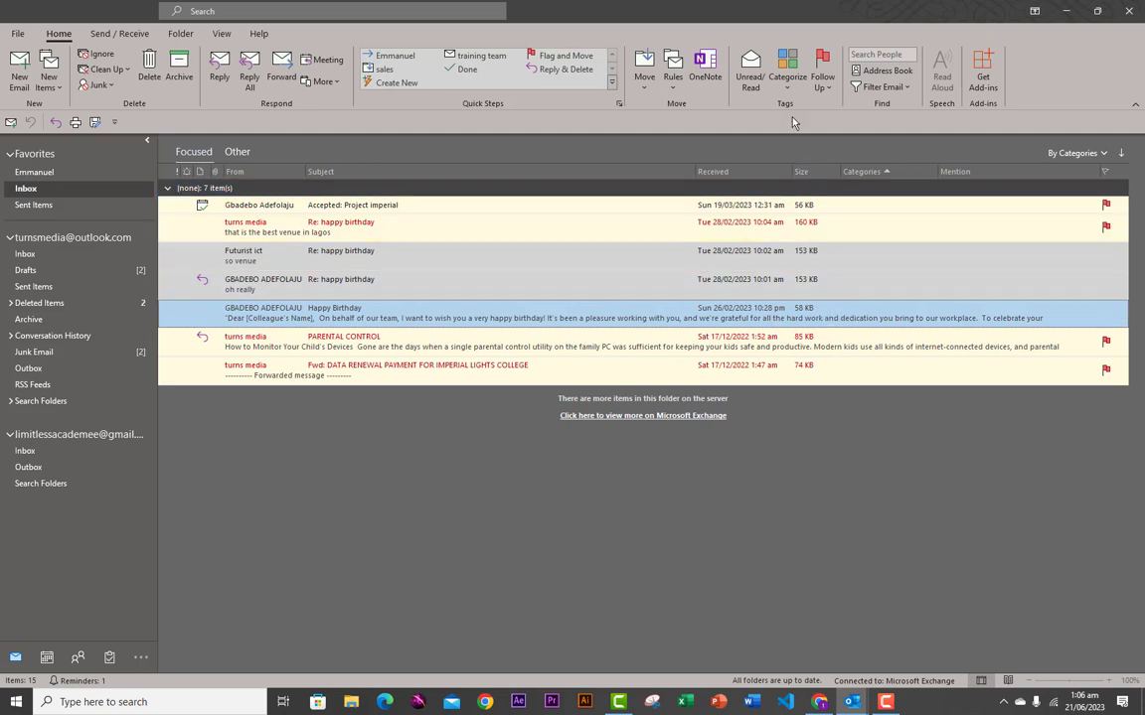
click(787, 82)
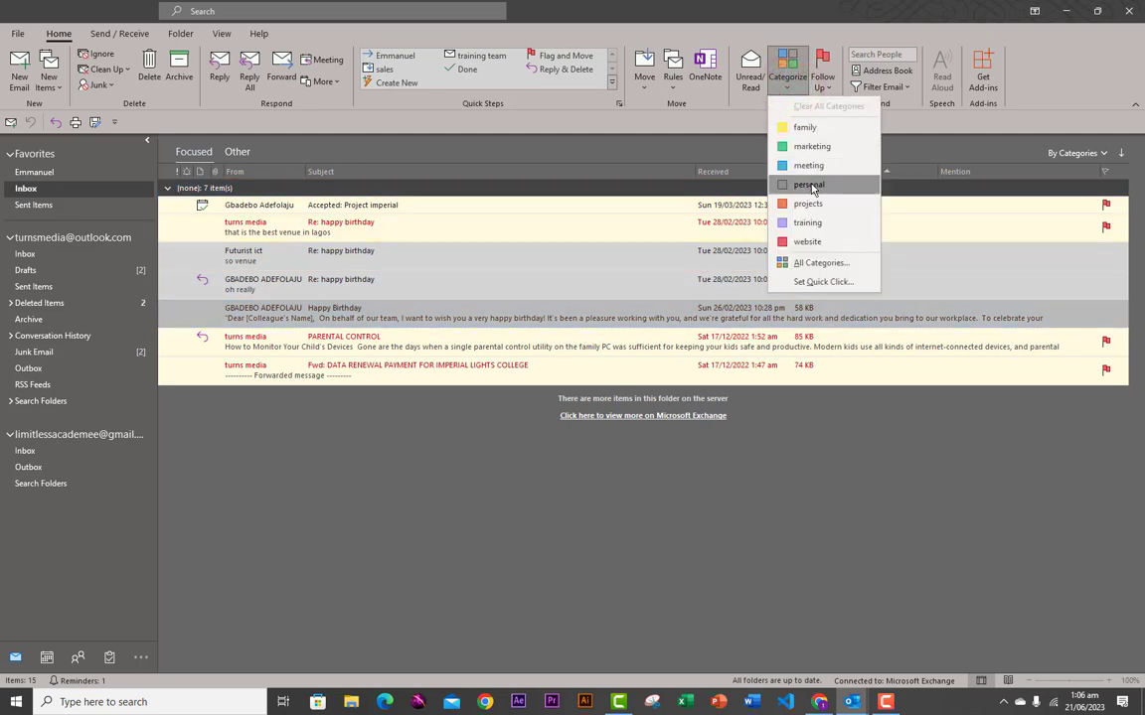
click(806, 148)
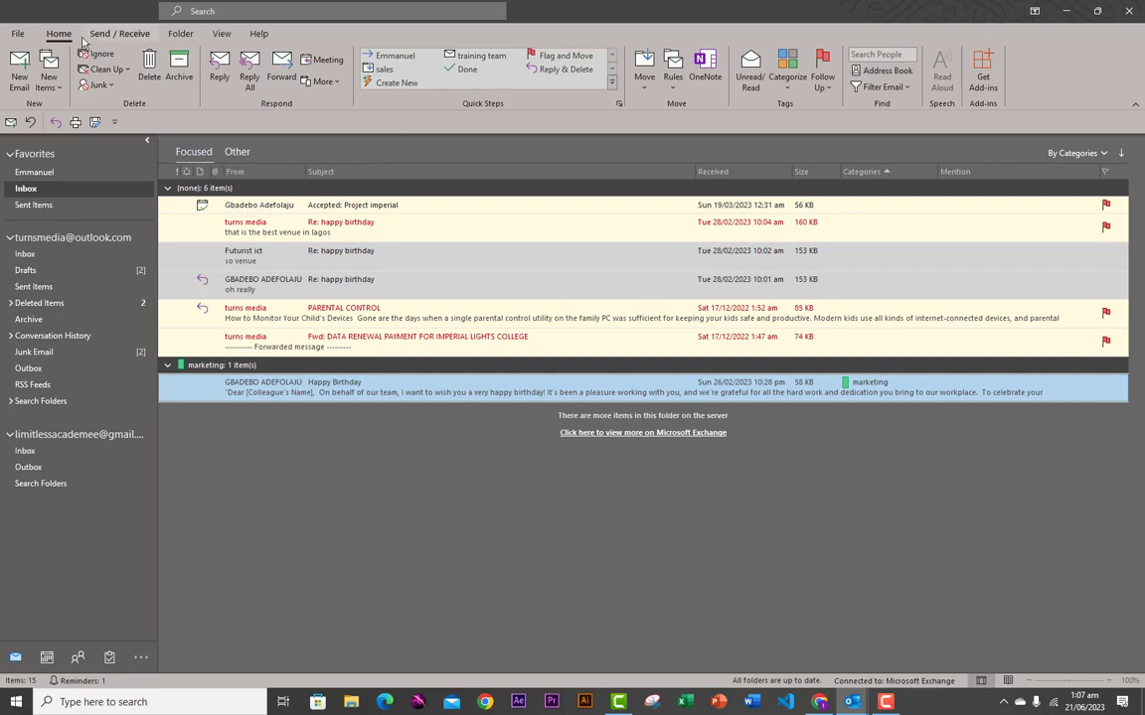
click(181, 33)
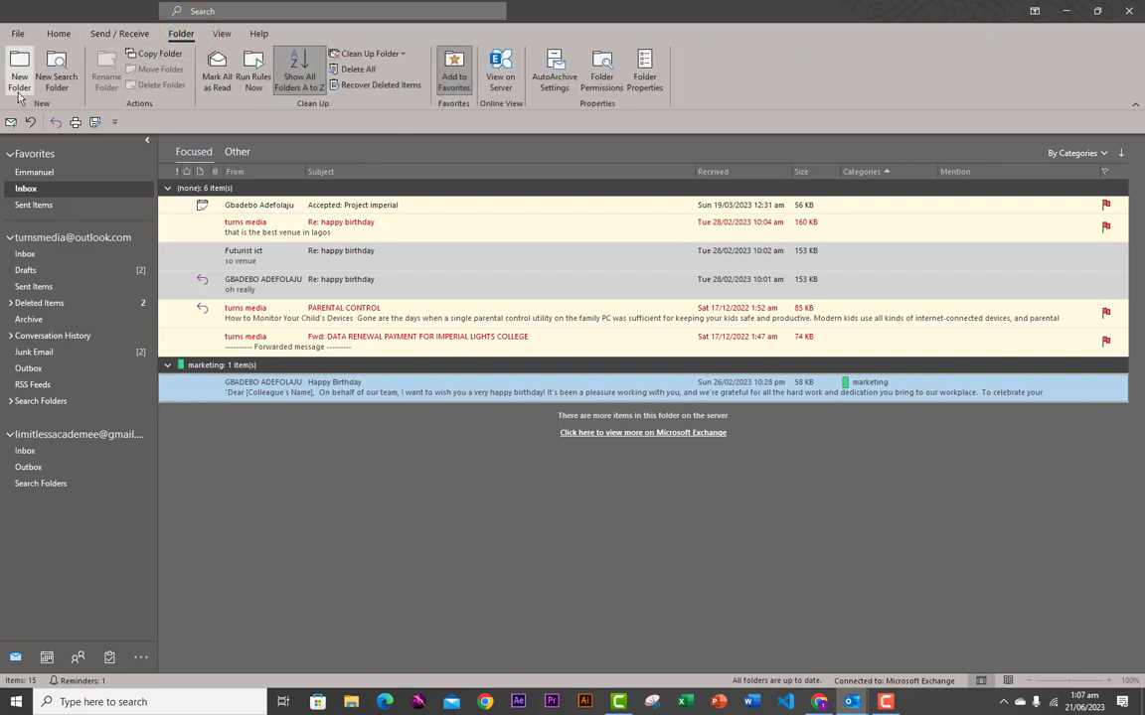
- Create a new folder named MARKETING under Inbox
click(22, 87)
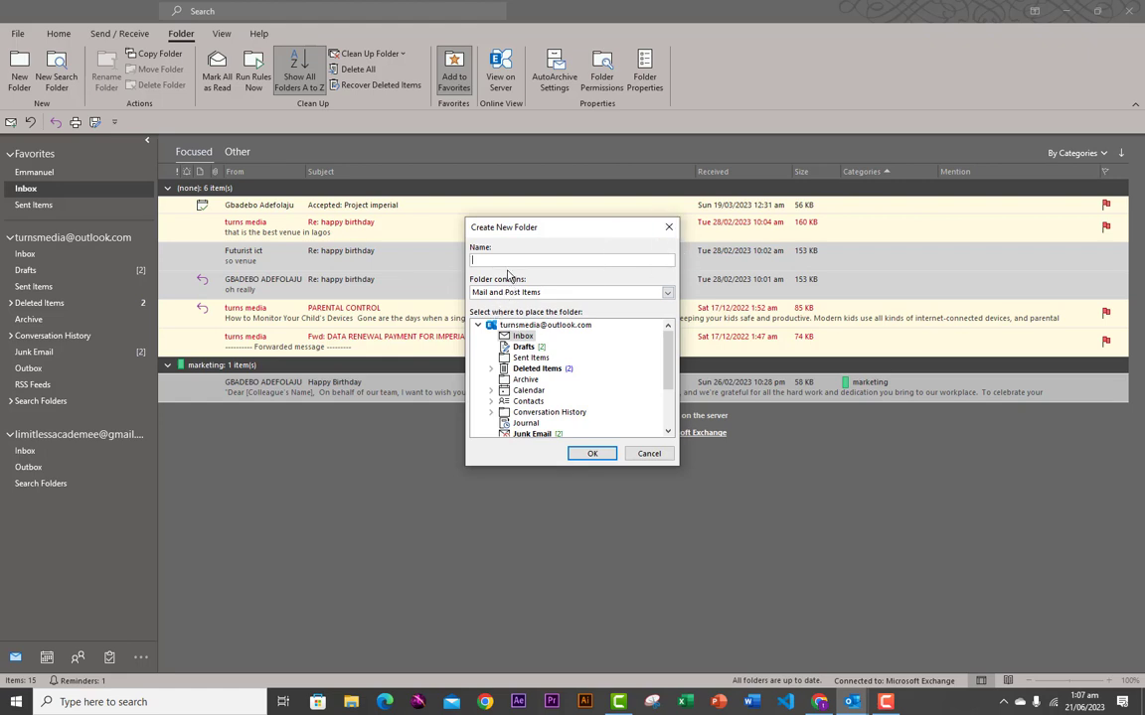
text(M)
click(590, 454)
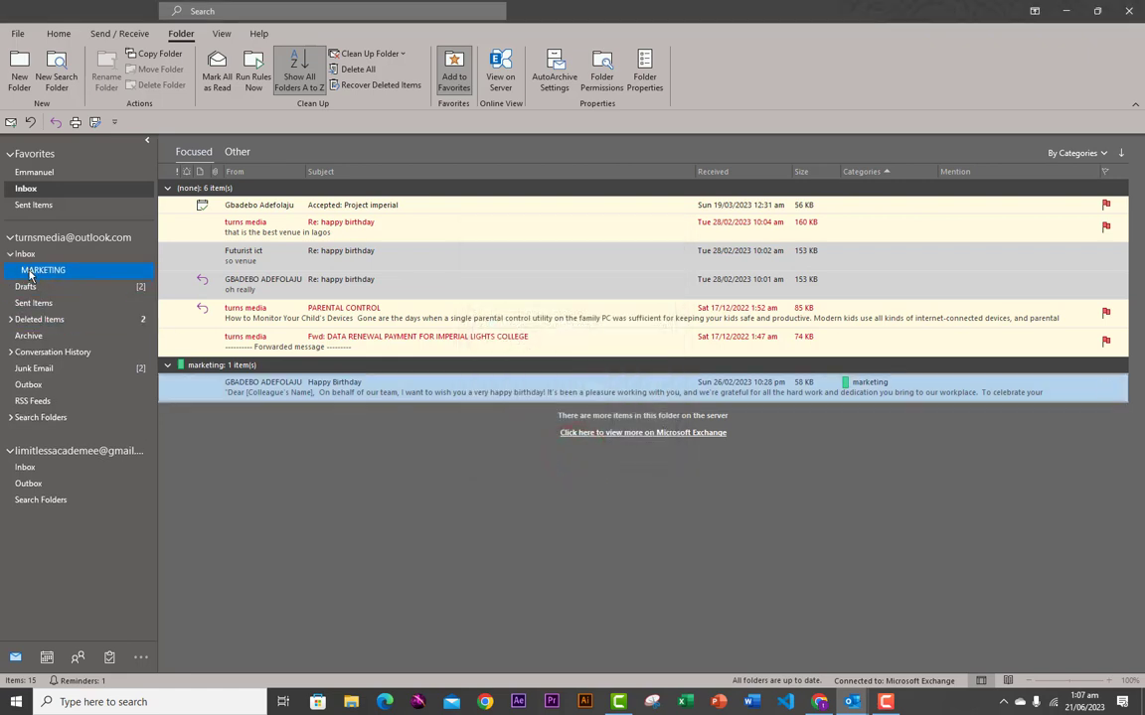
- Move the 'Re: happy birthday' Lagos venue reply from Inbox into MARKETING and open it
click(30, 274)
click(25, 254)
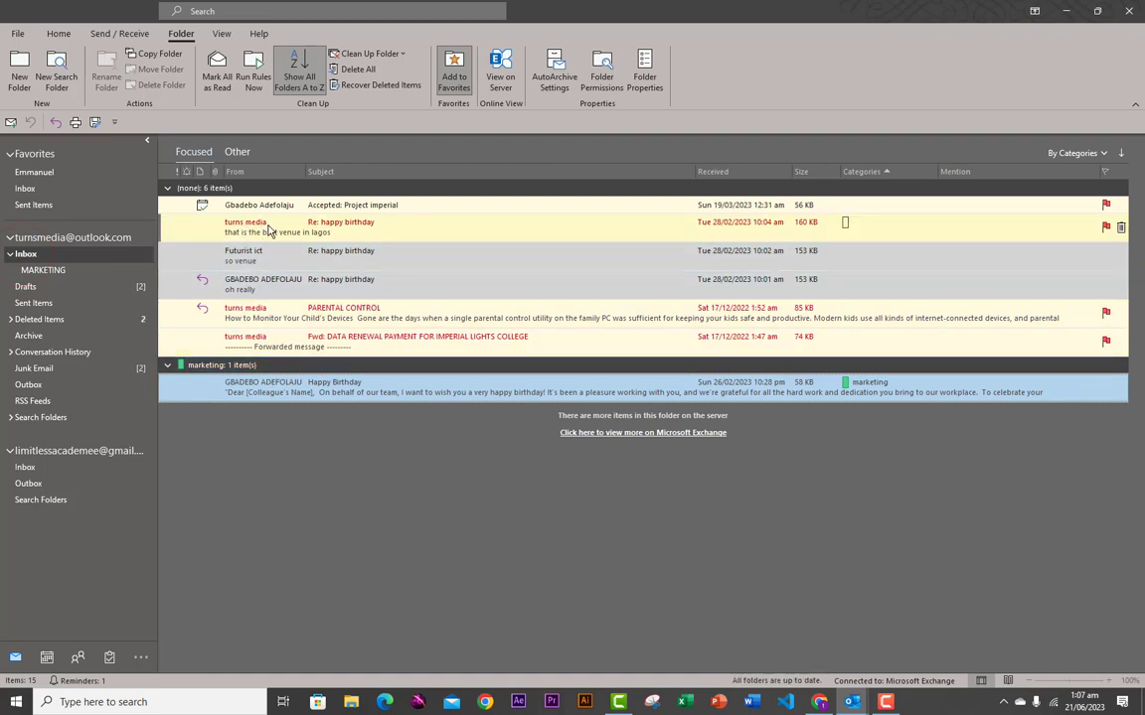
drag(265, 233, 20, 282)
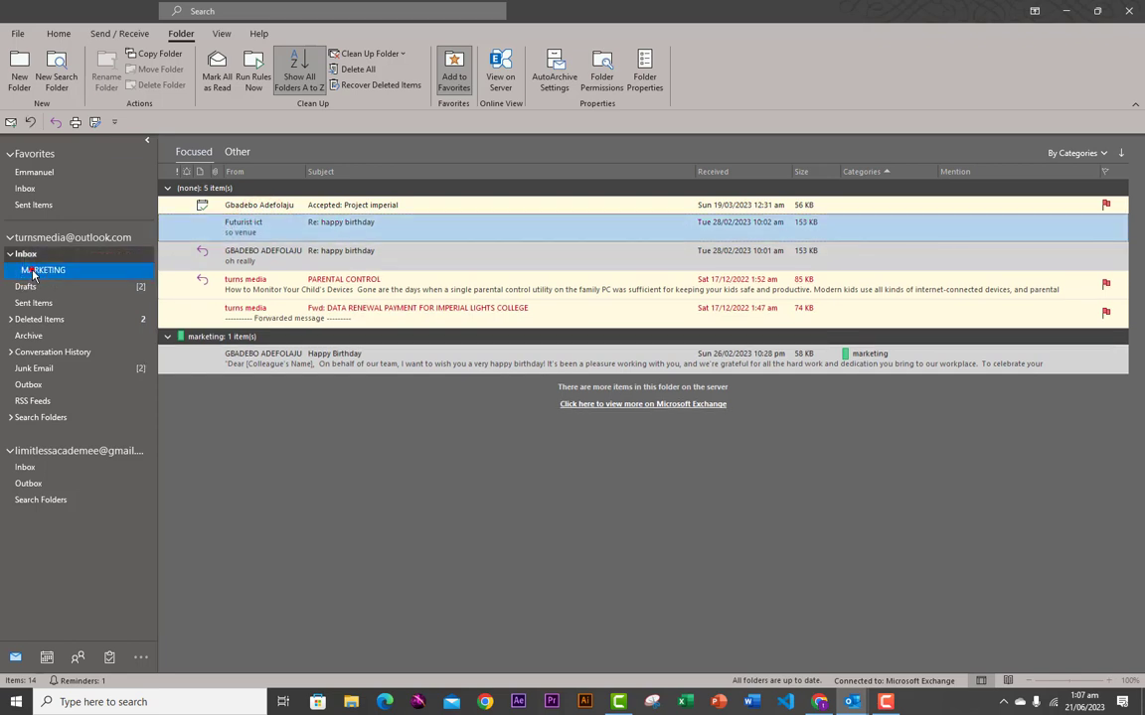
click(33, 273)
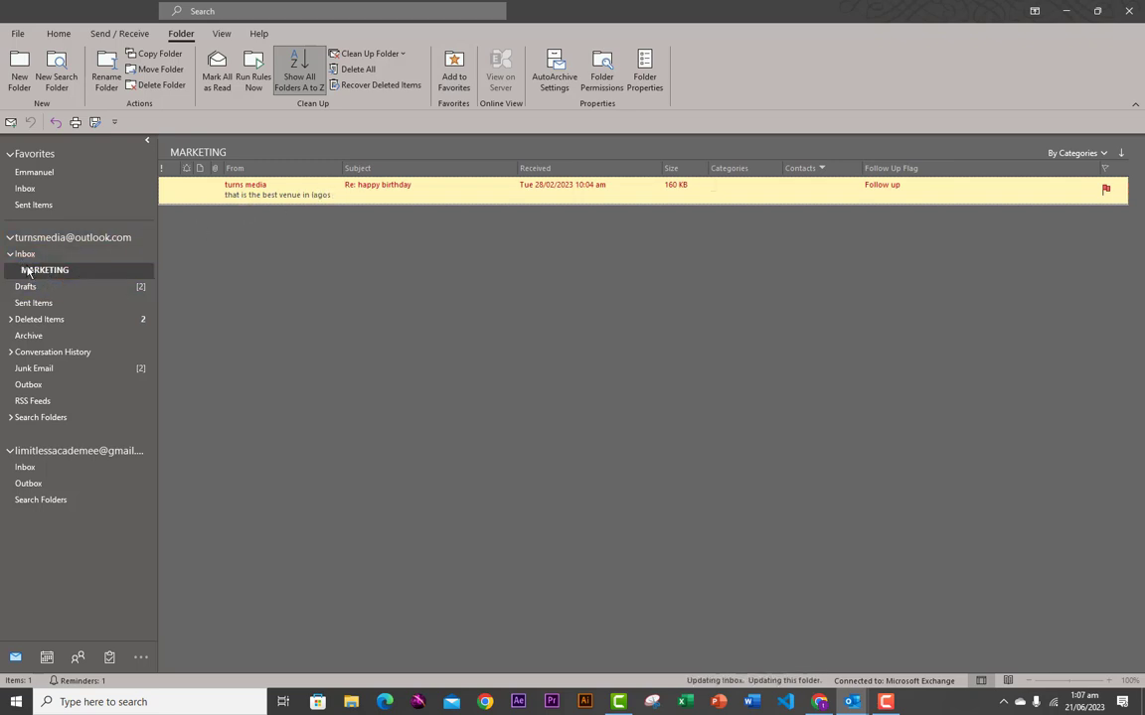
- Create a folder named SALES inside MARKETING from its right-click menu
right_click(94, 280)
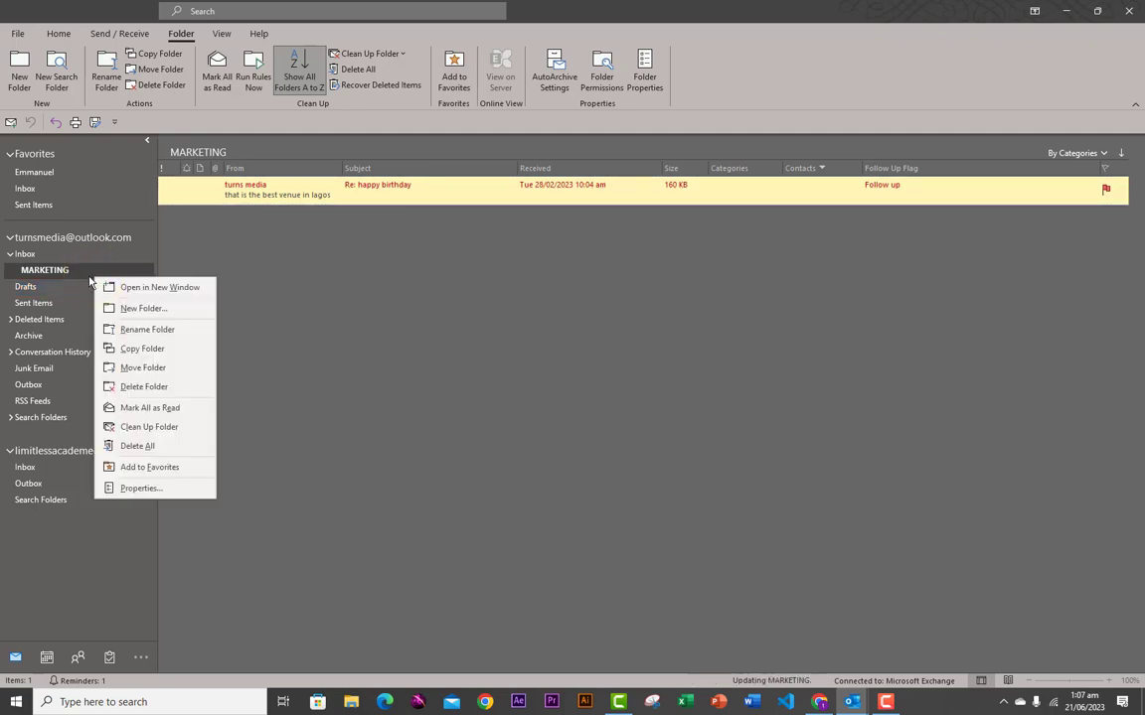
right_click(71, 287)
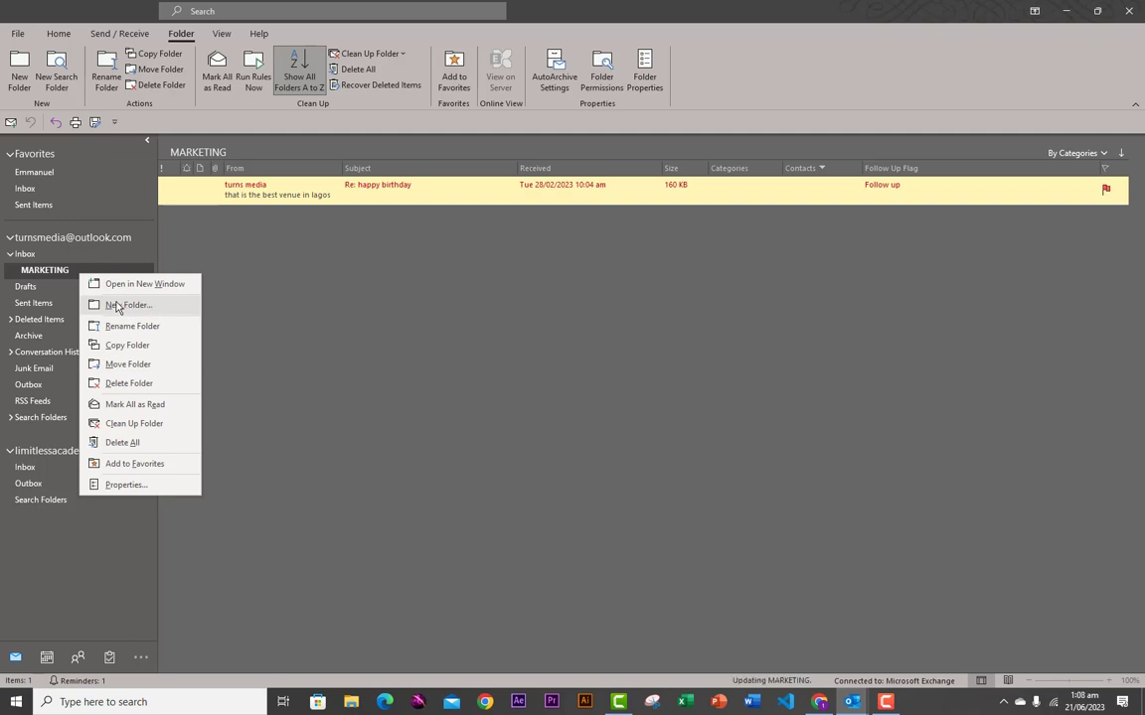
click(126, 307)
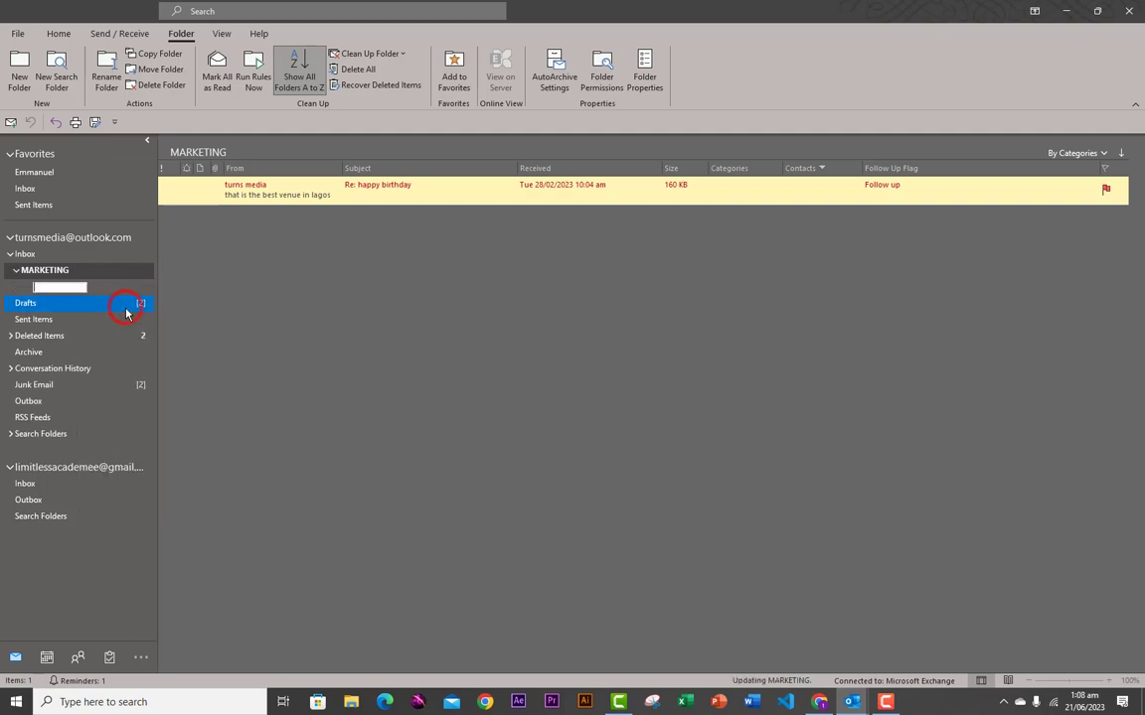
click(37, 287)
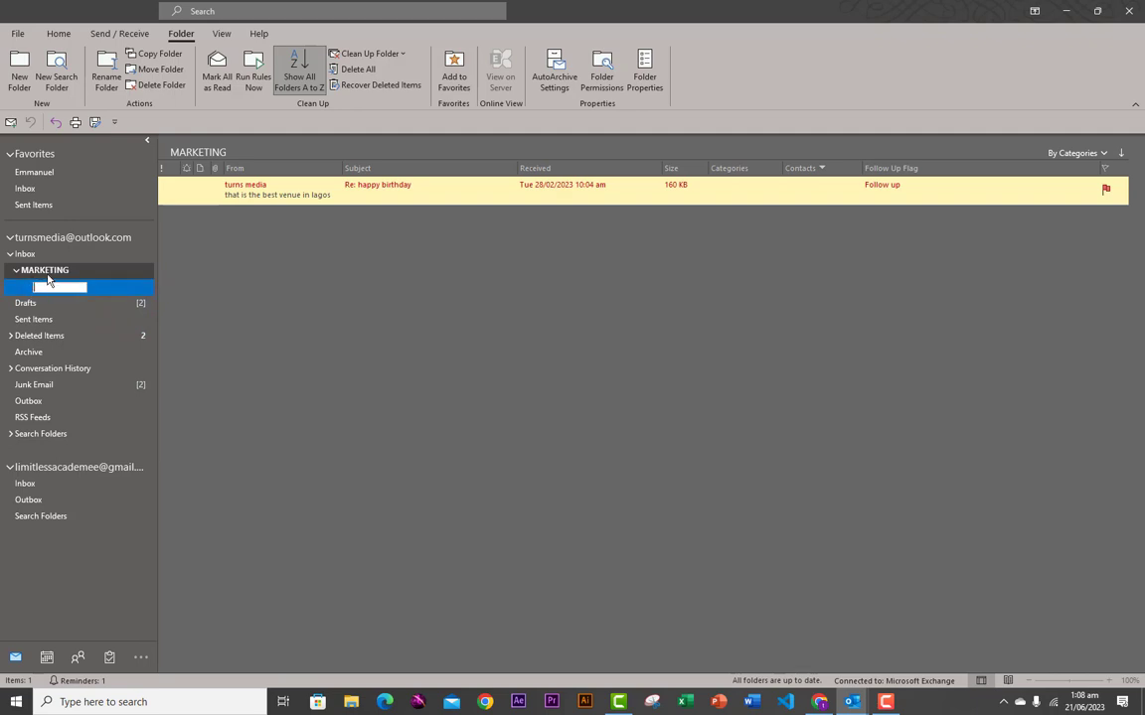
click(55, 286)
text(SALES)
click(98, 287)
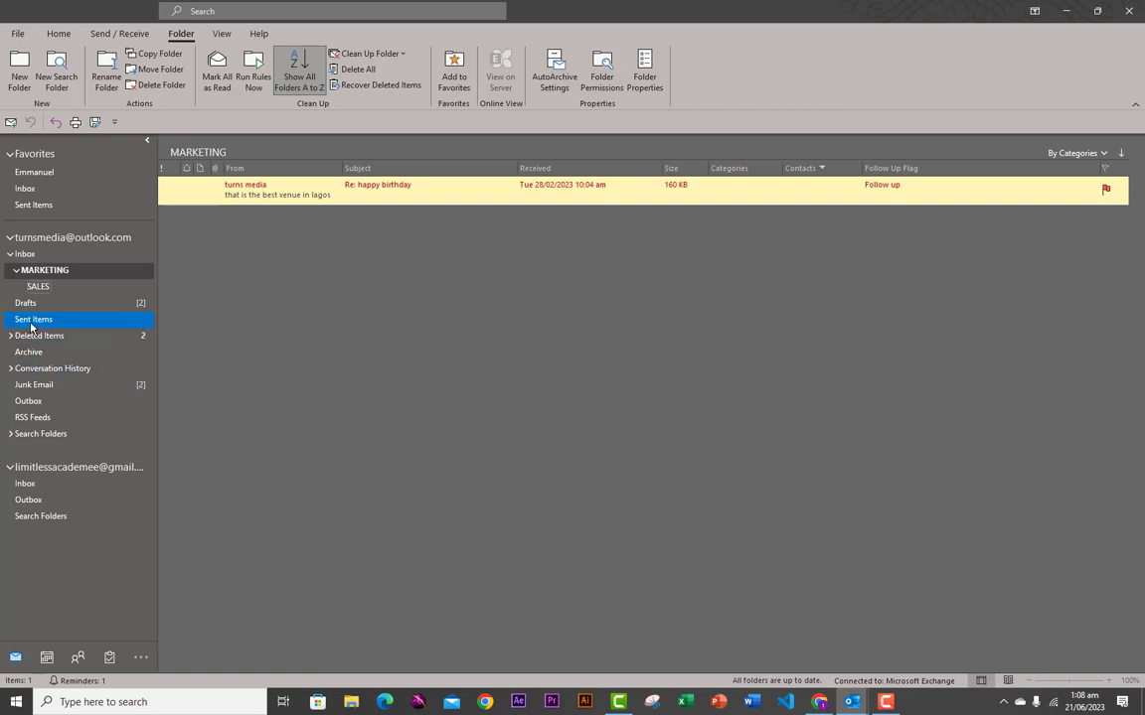
- Open the Help pane from the Help tab, then close it after it fails to load
right_click(34, 321)
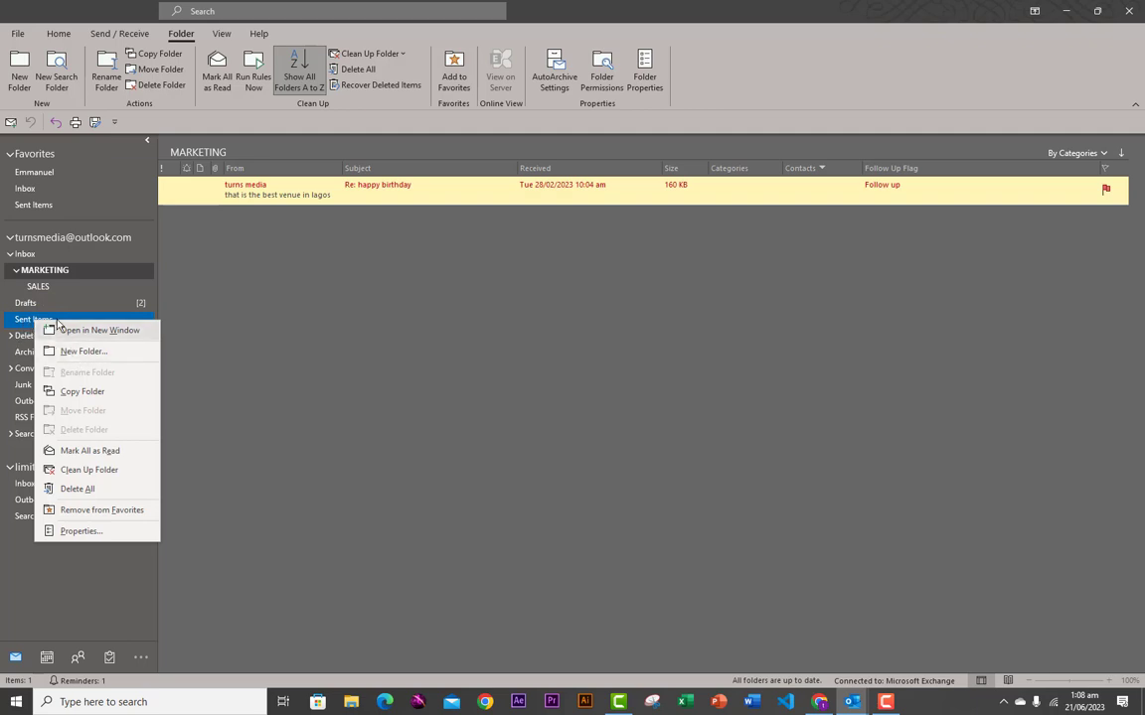
click(178, 304)
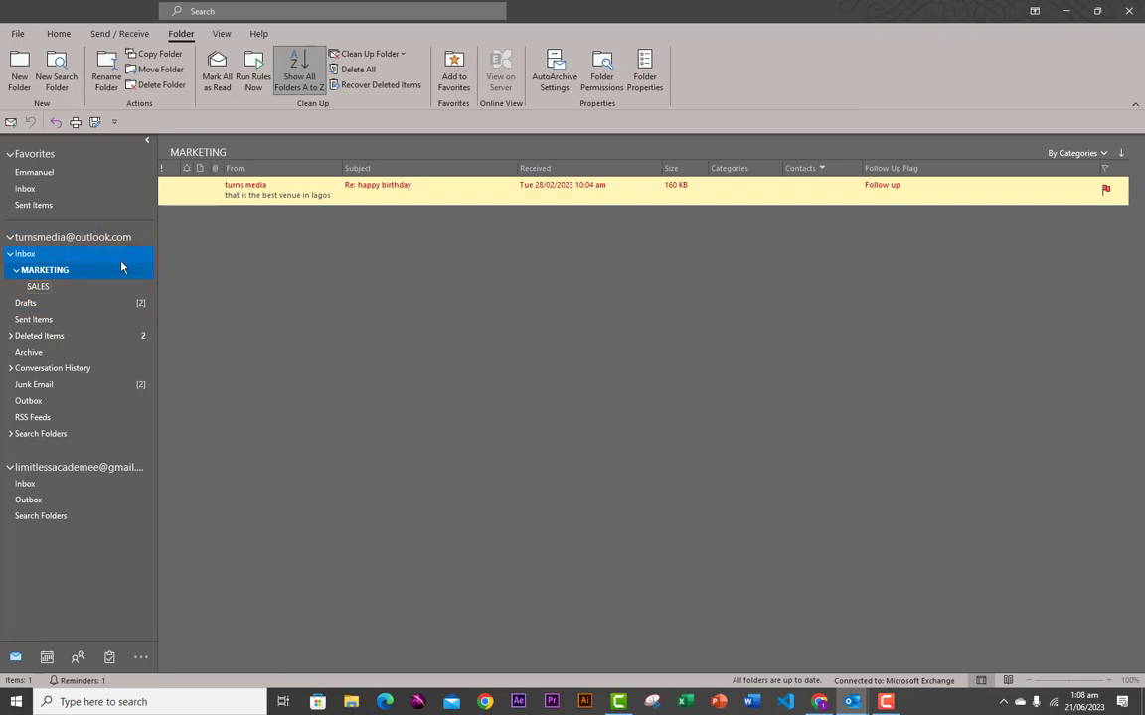
click(225, 35)
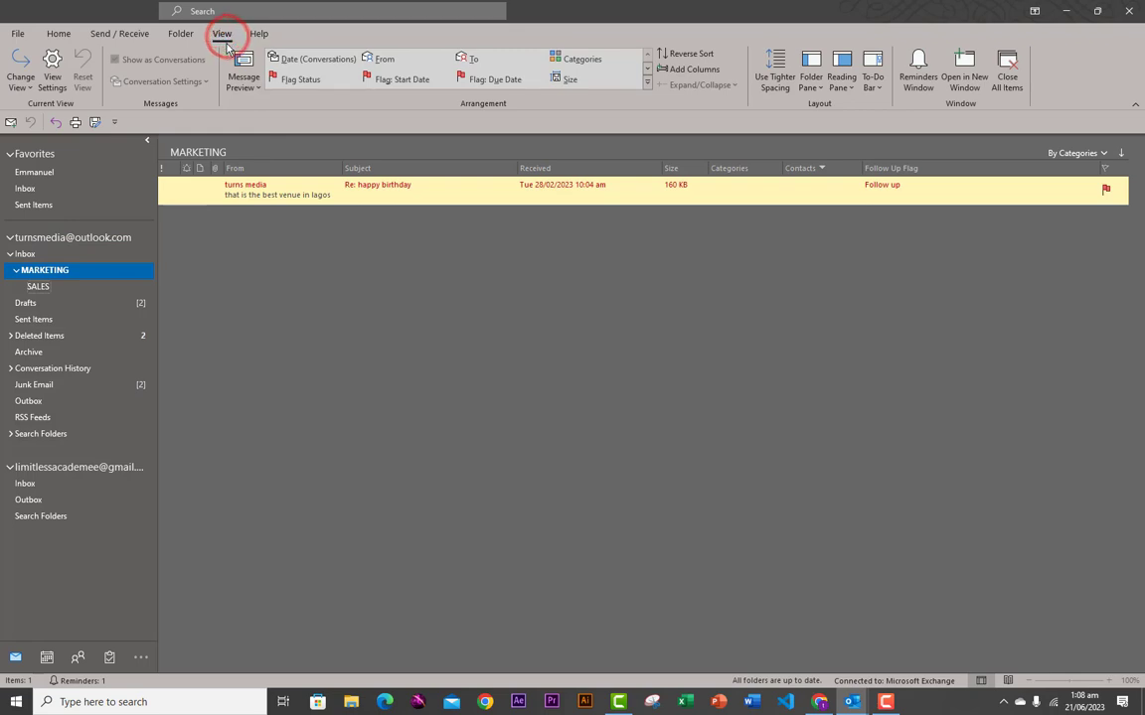
click(261, 34)
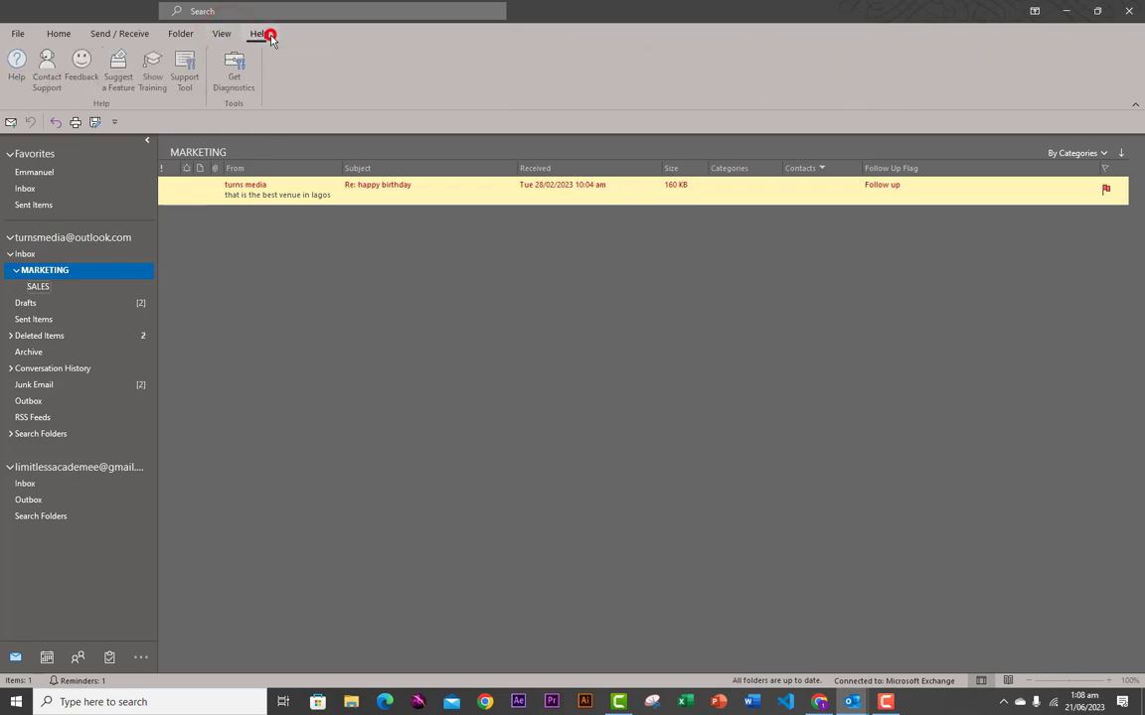
click(18, 70)
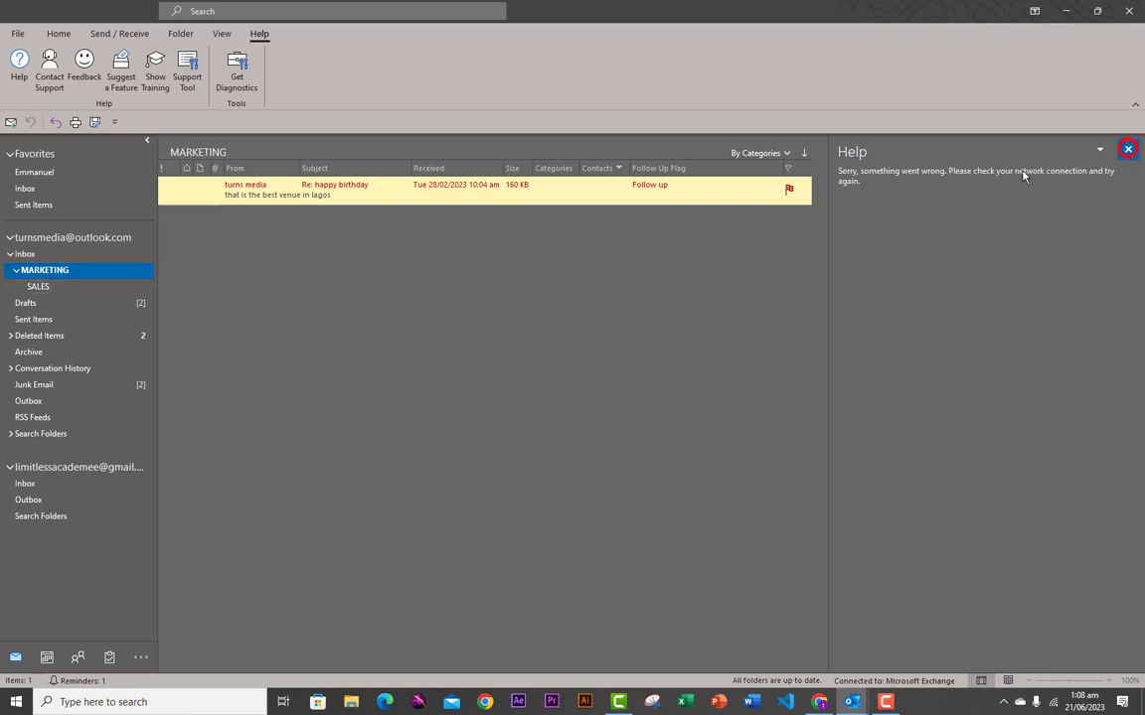
click(1128, 149)
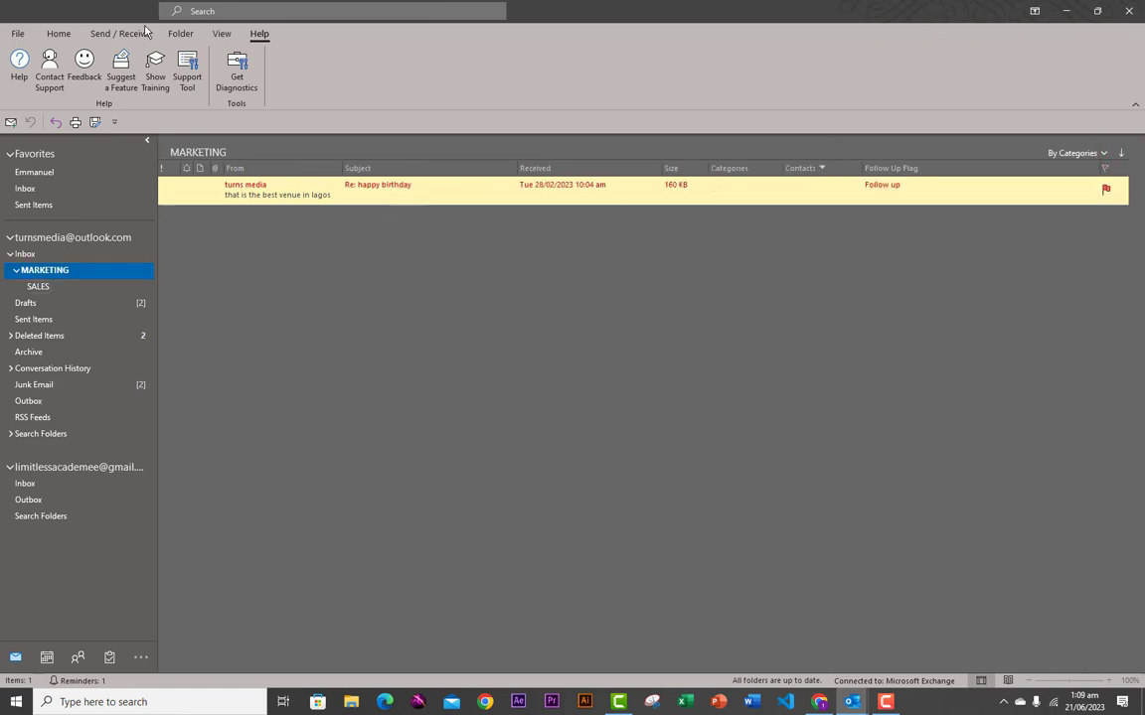
- Cycle through the Home, Send / Receive, Folder, View and Help ribbon tabs
click(59, 33)
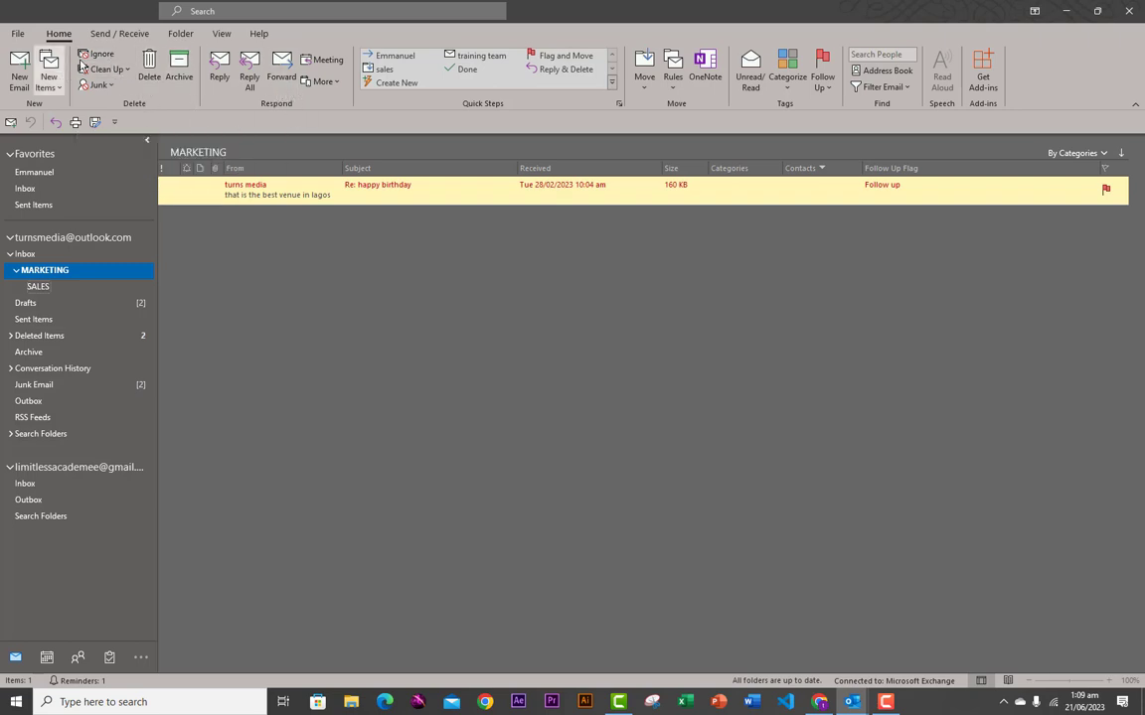
click(119, 33)
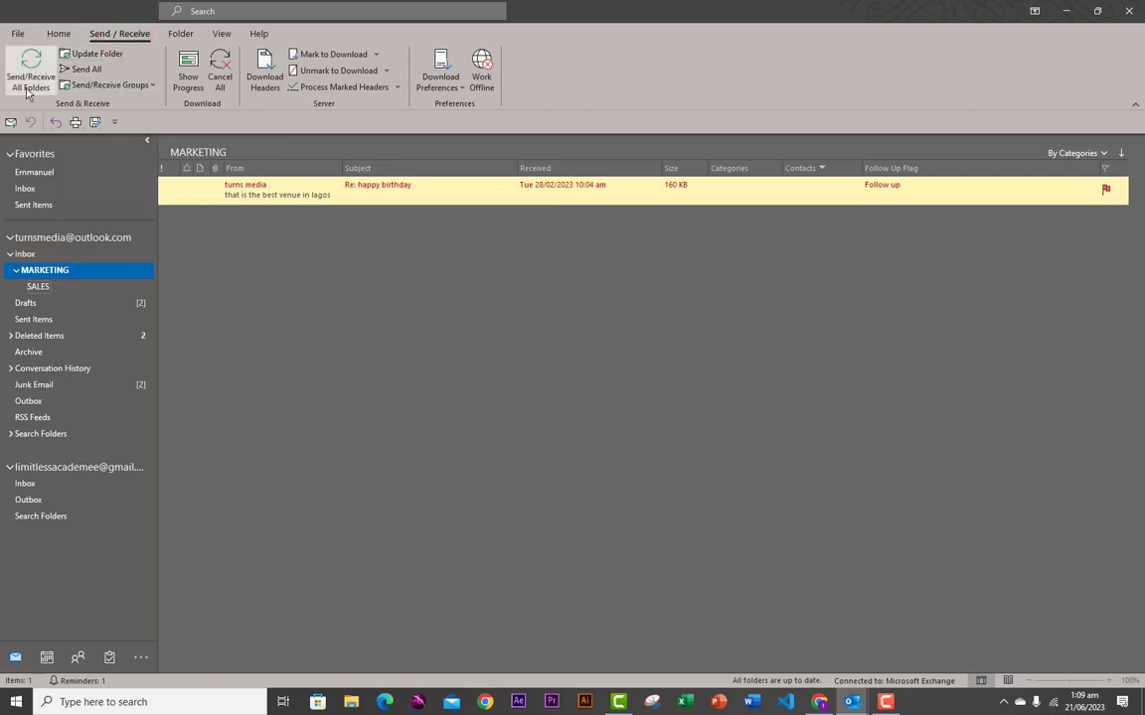
click(181, 33)
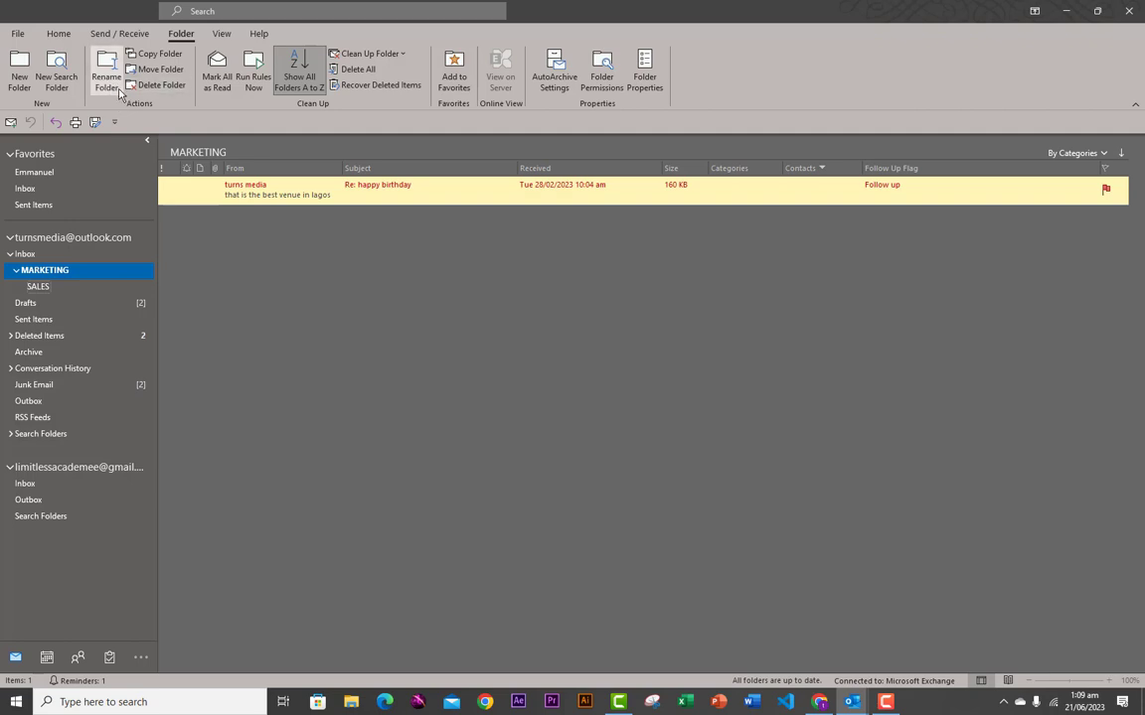
click(222, 33)
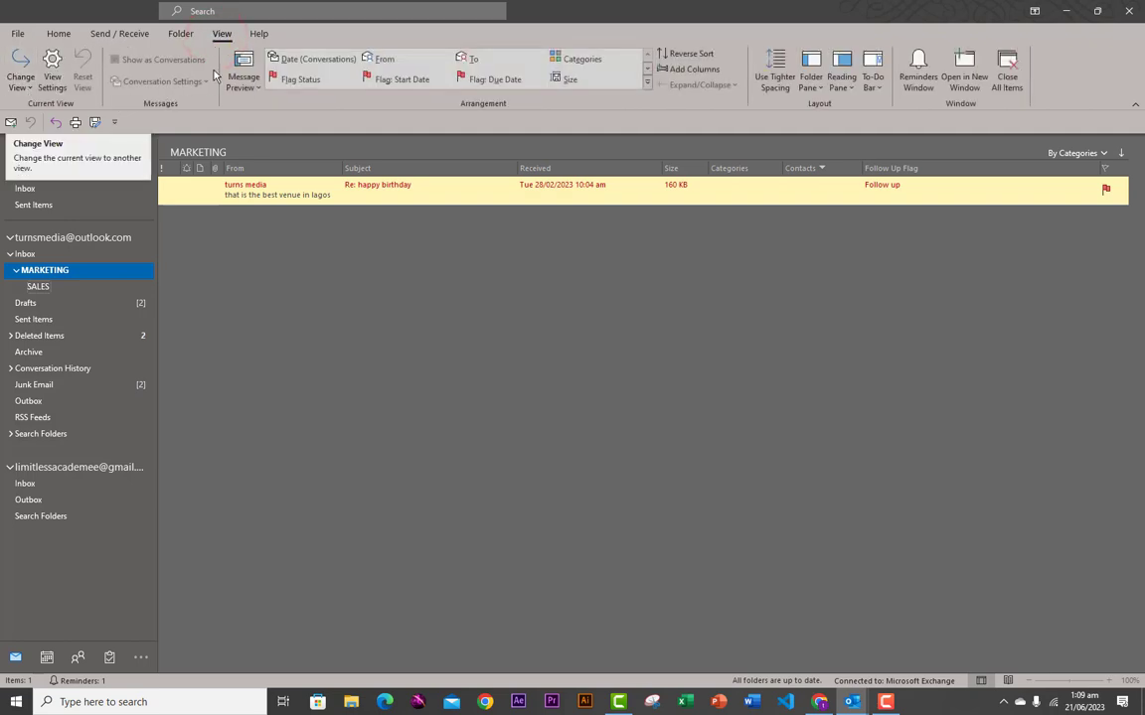
click(258, 34)
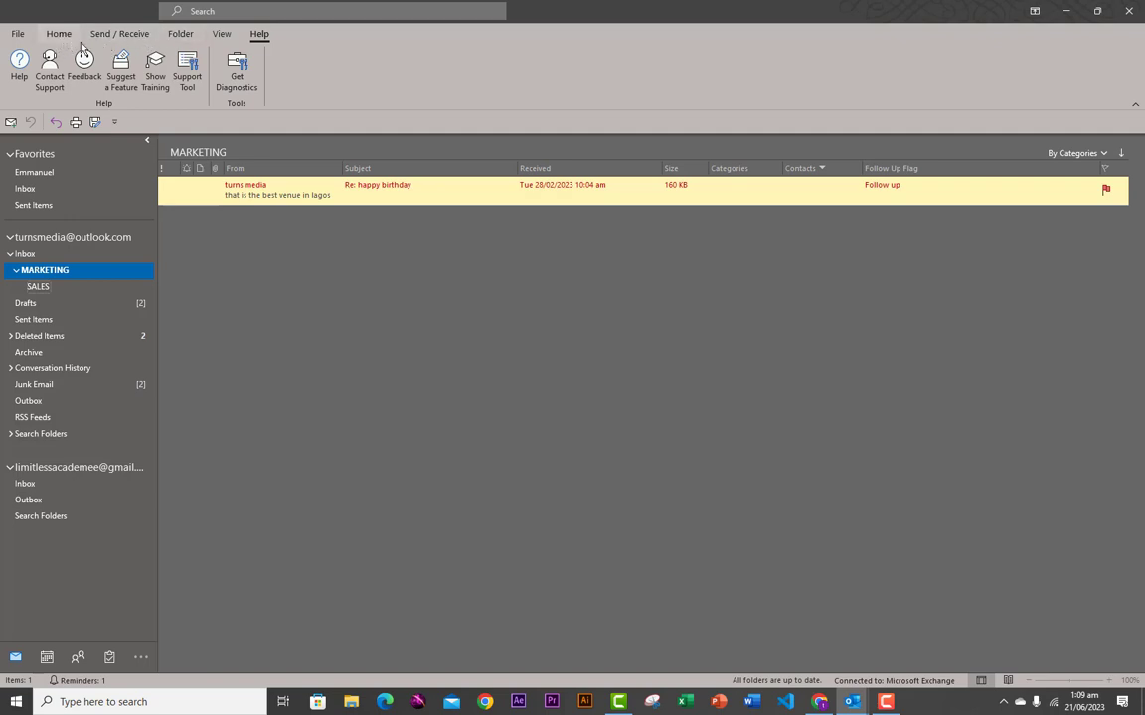
- Bring up the ribbon's right-click options, dismiss them, and go back to Home
right_click(288, 36)
right_click(281, 55)
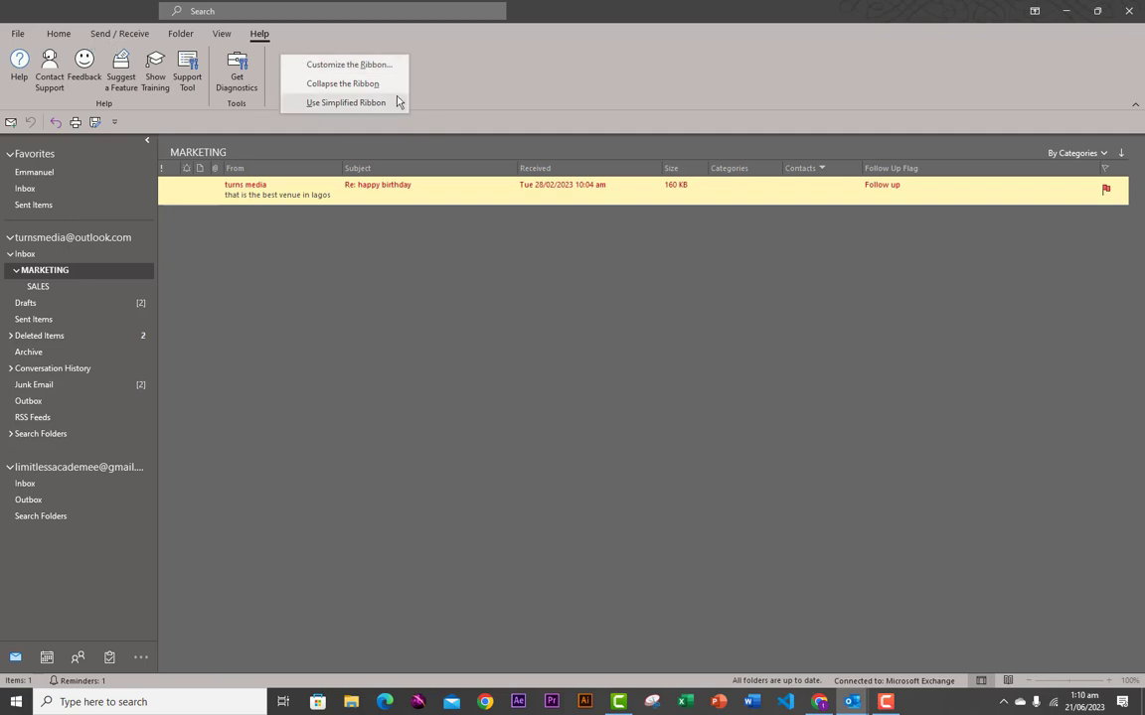
click(457, 104)
click(57, 32)
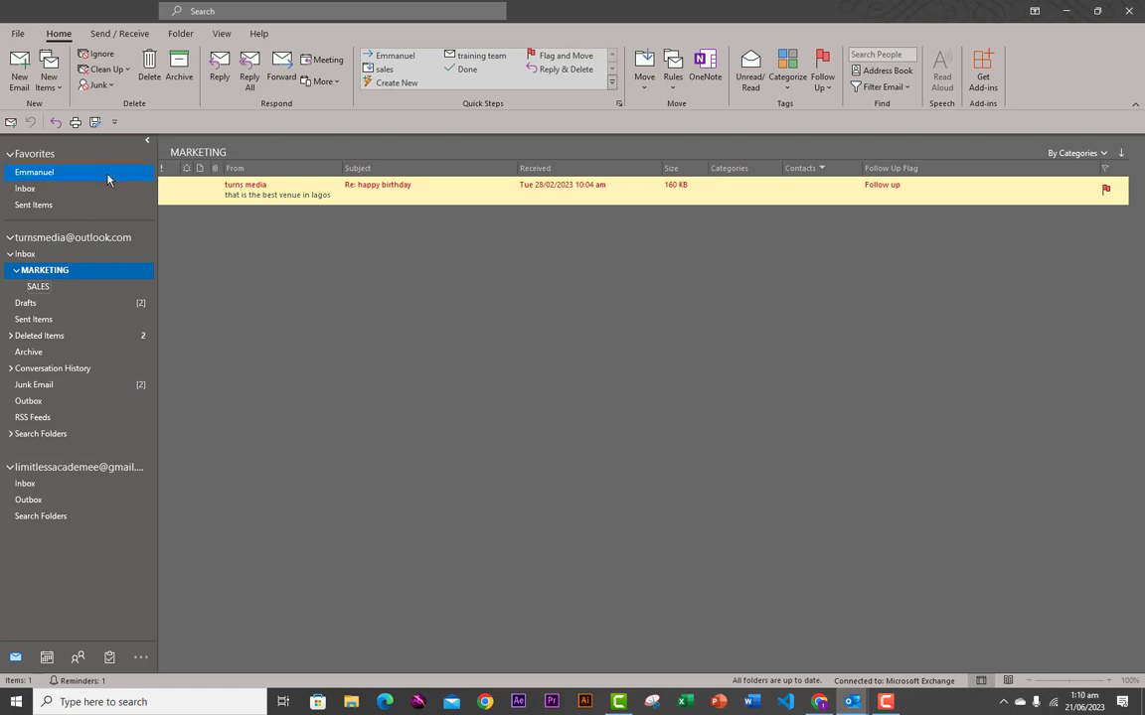
- Select the second account's Outbox, then switch to the Calendar Day view for 21 June 2023
click(40, 499)
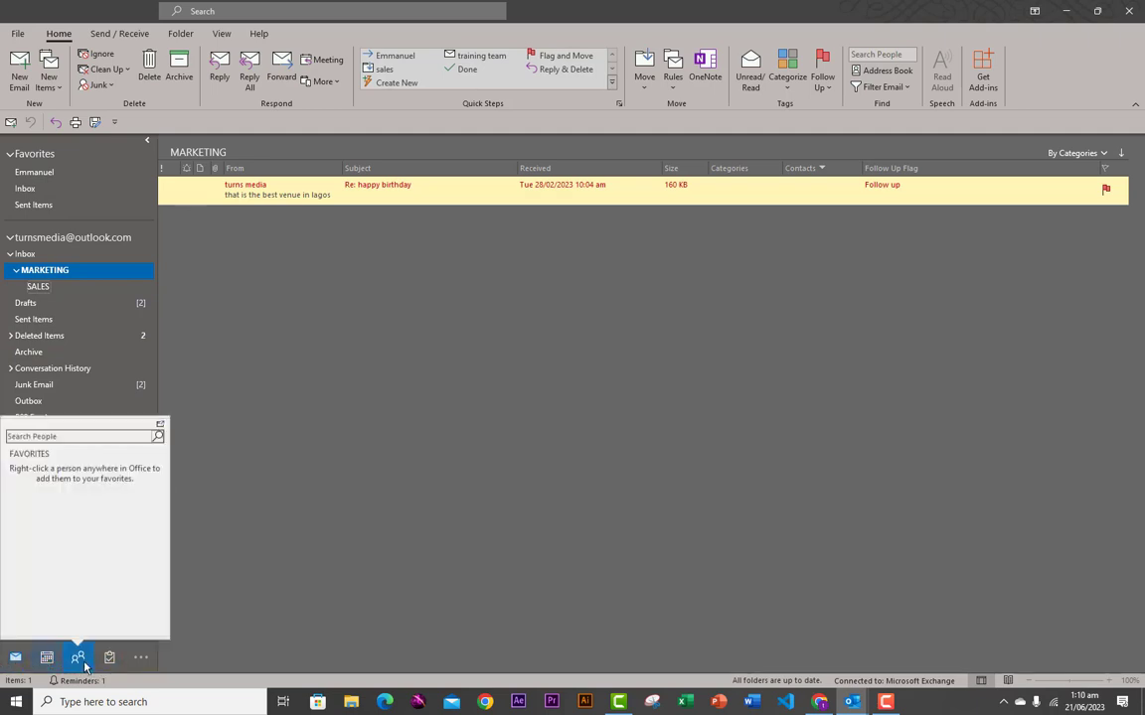
mouse_move(113, 664)
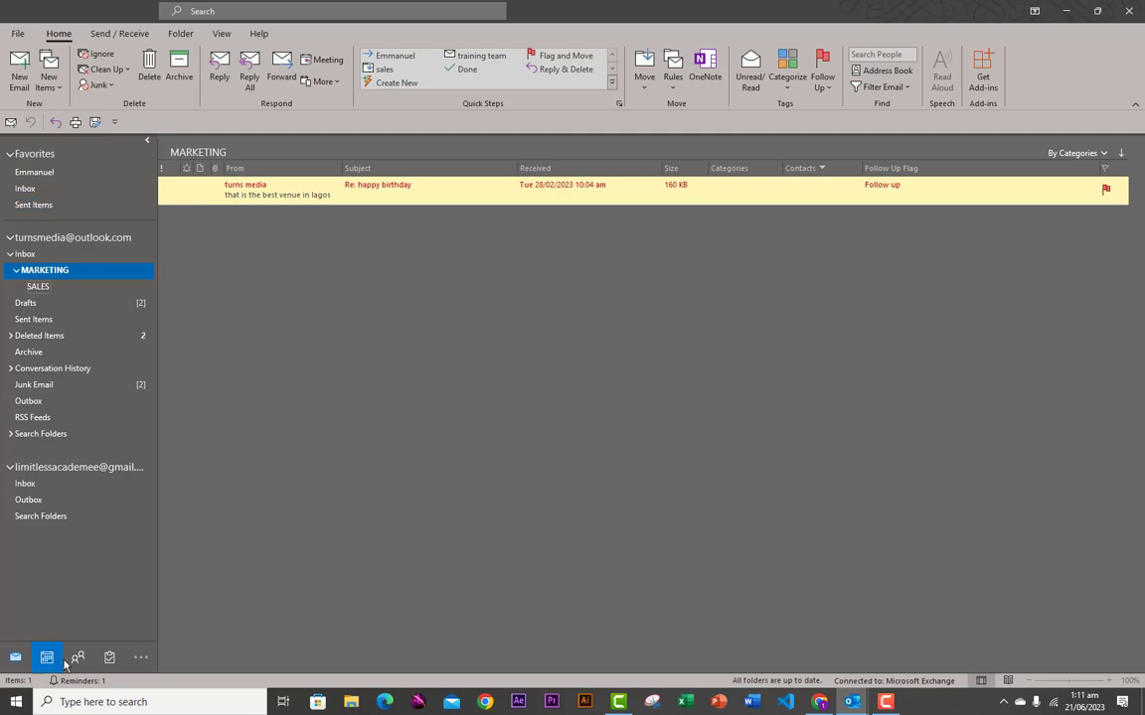
mouse_move(44, 663)
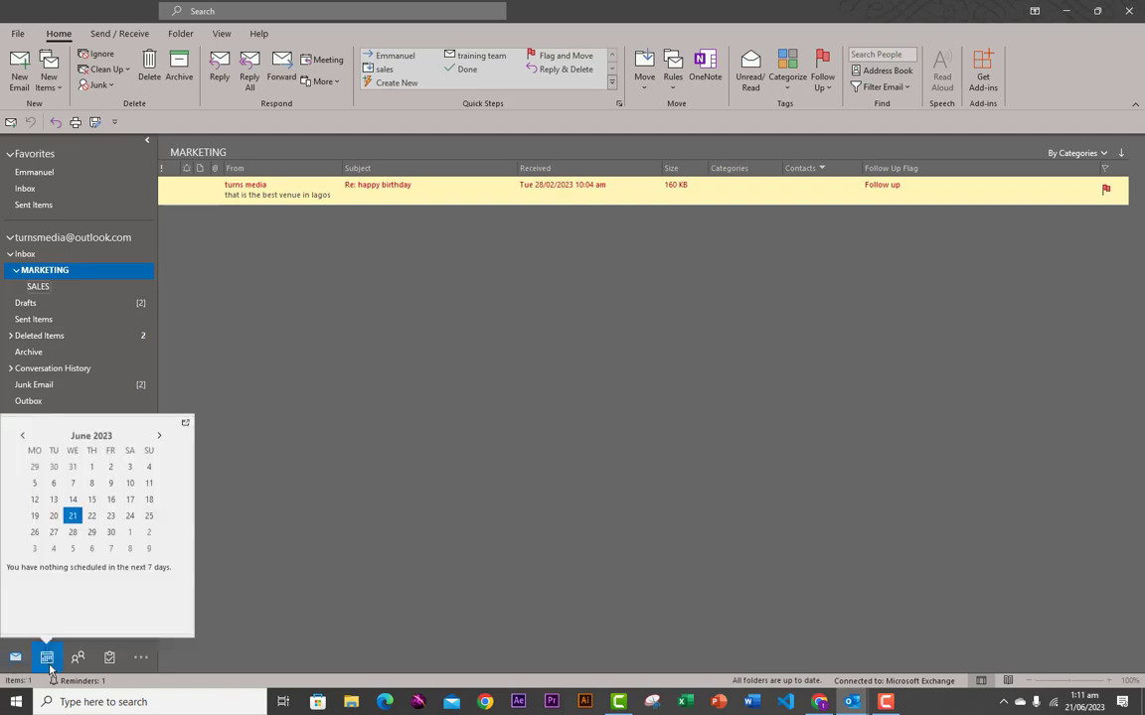
click(47, 660)
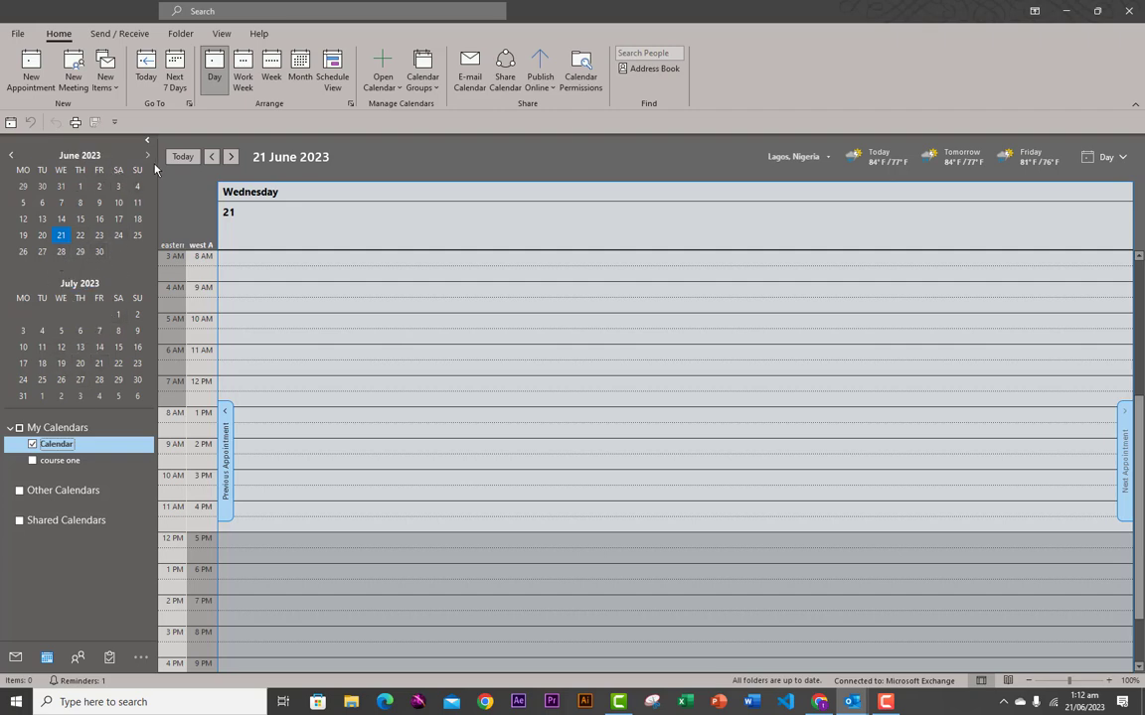
- Cycle through the Today, Next 7 Days, Work Week, Week and June 2023 Month views, then start a new appointment
click(146, 72)
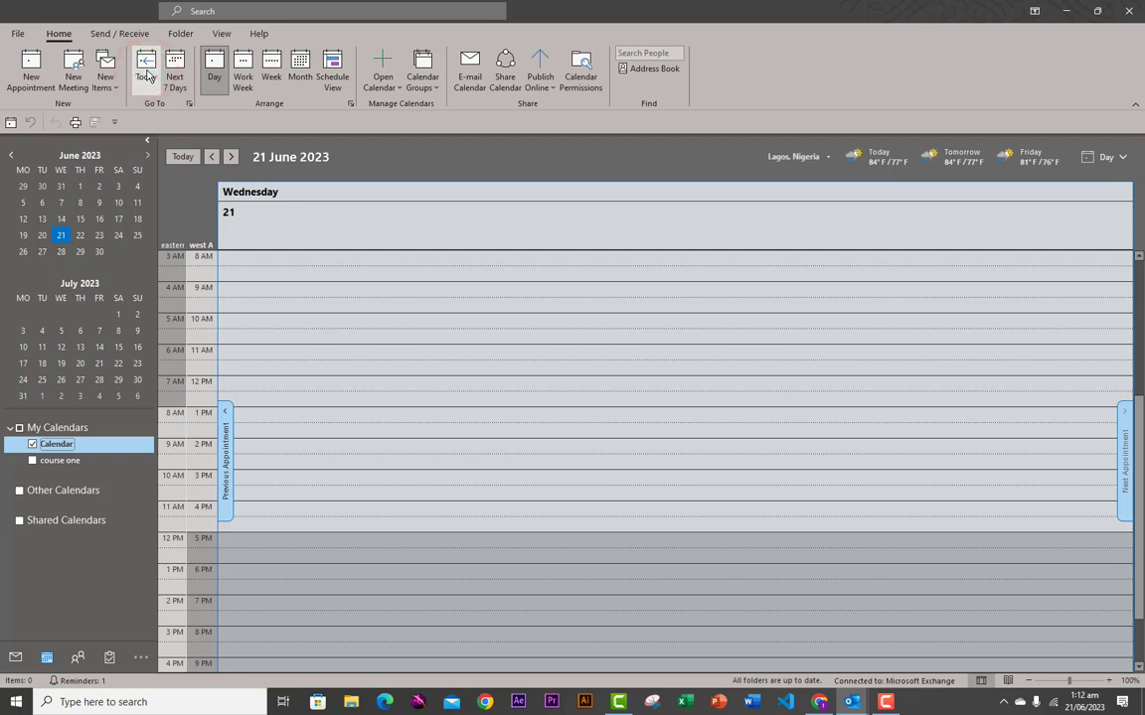
click(175, 74)
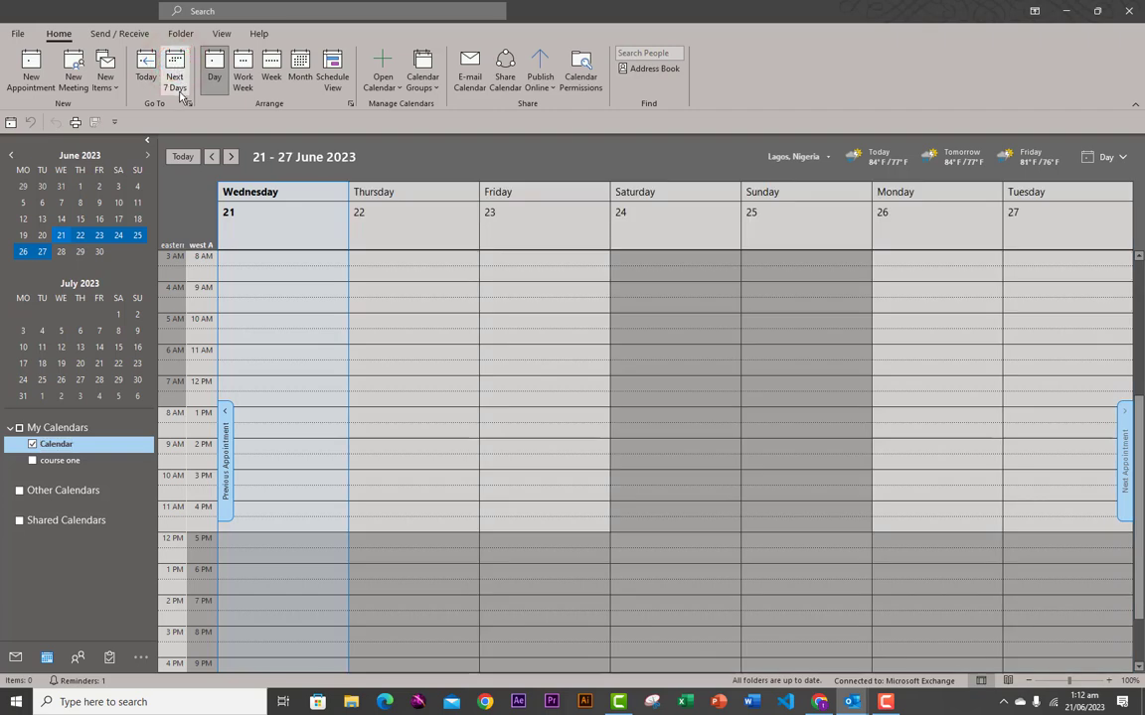
click(243, 77)
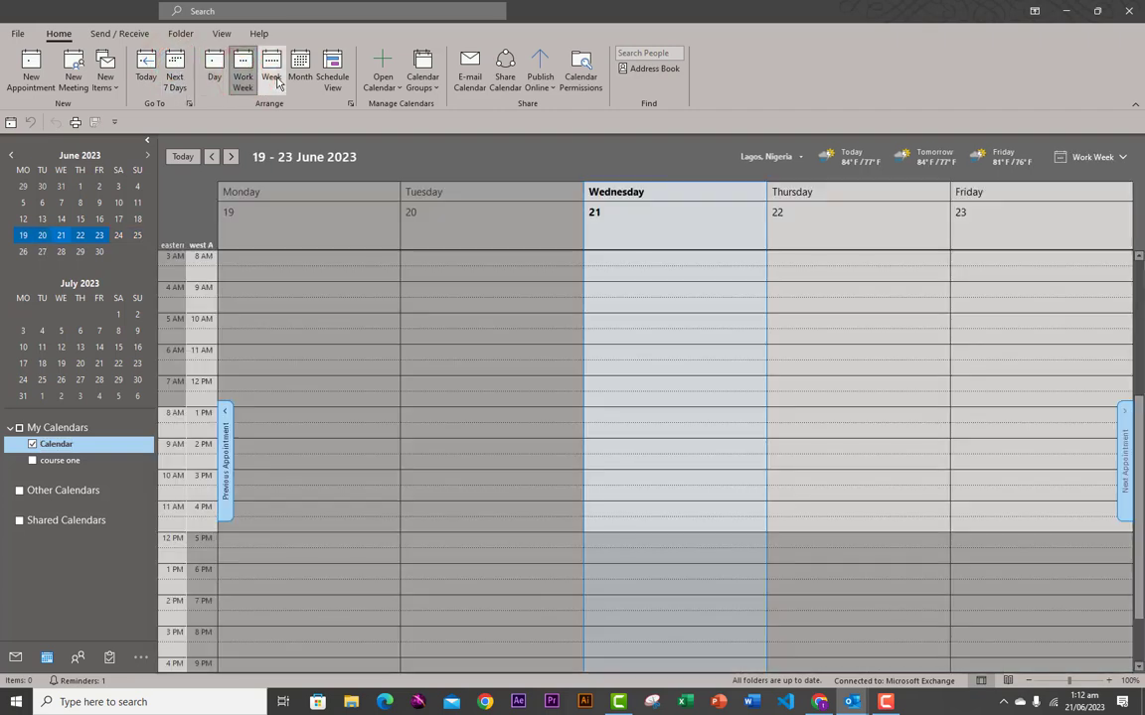
click(269, 82)
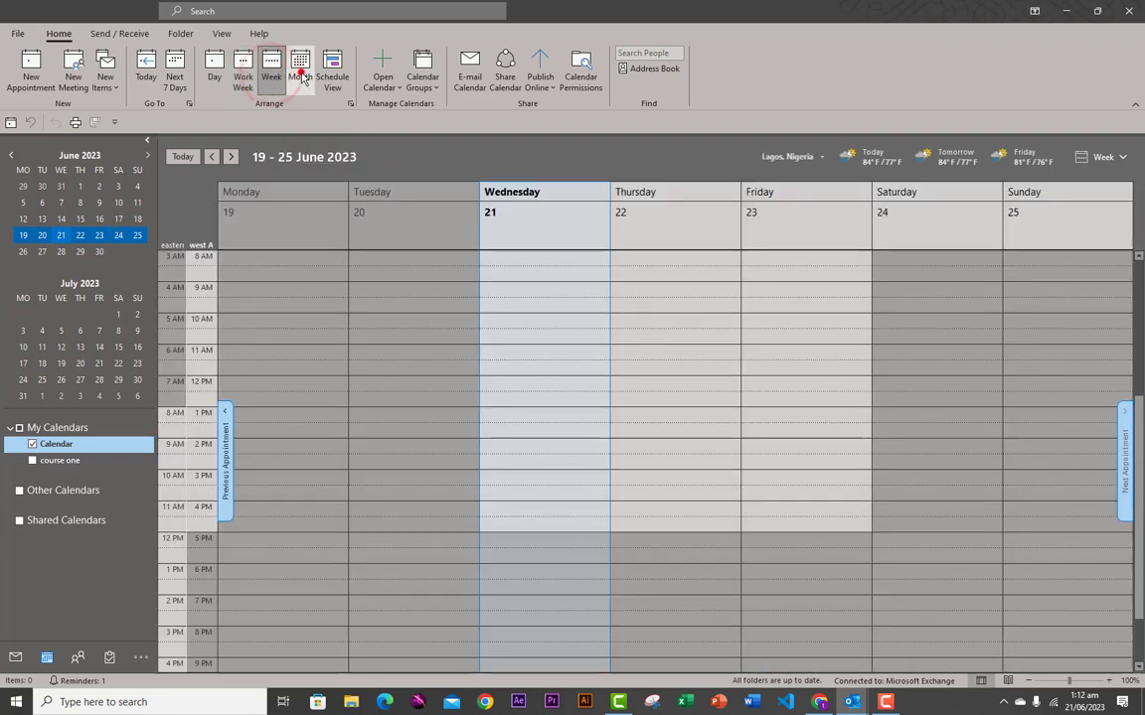
click(300, 78)
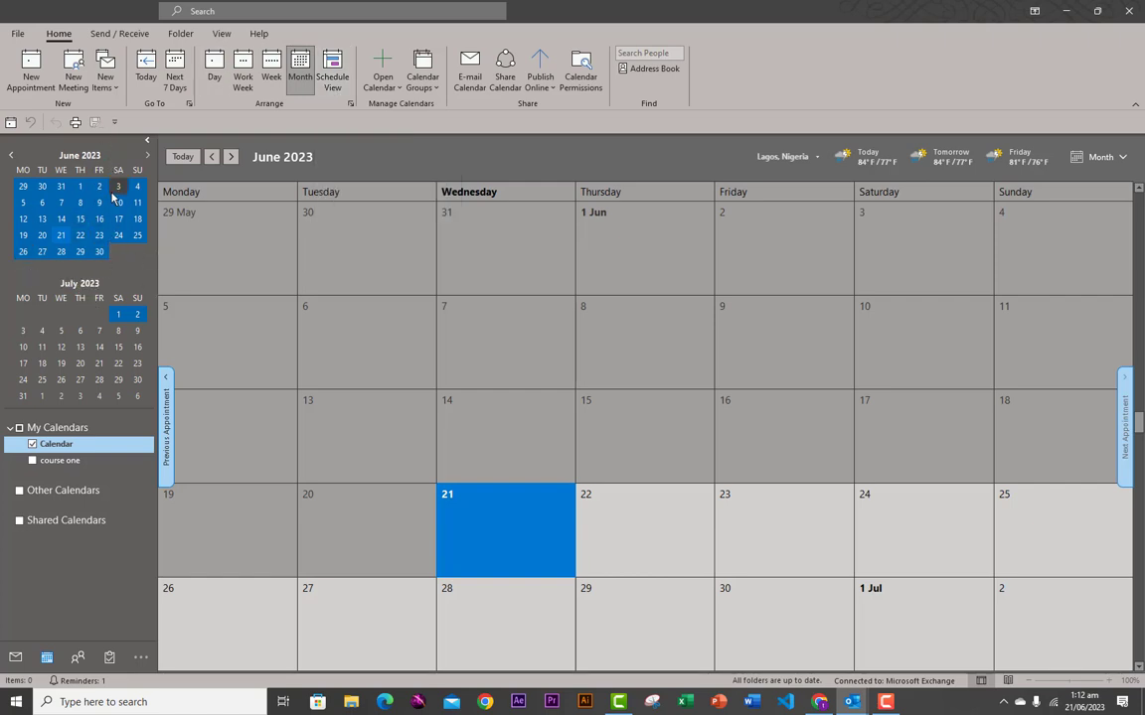
click(30, 84)
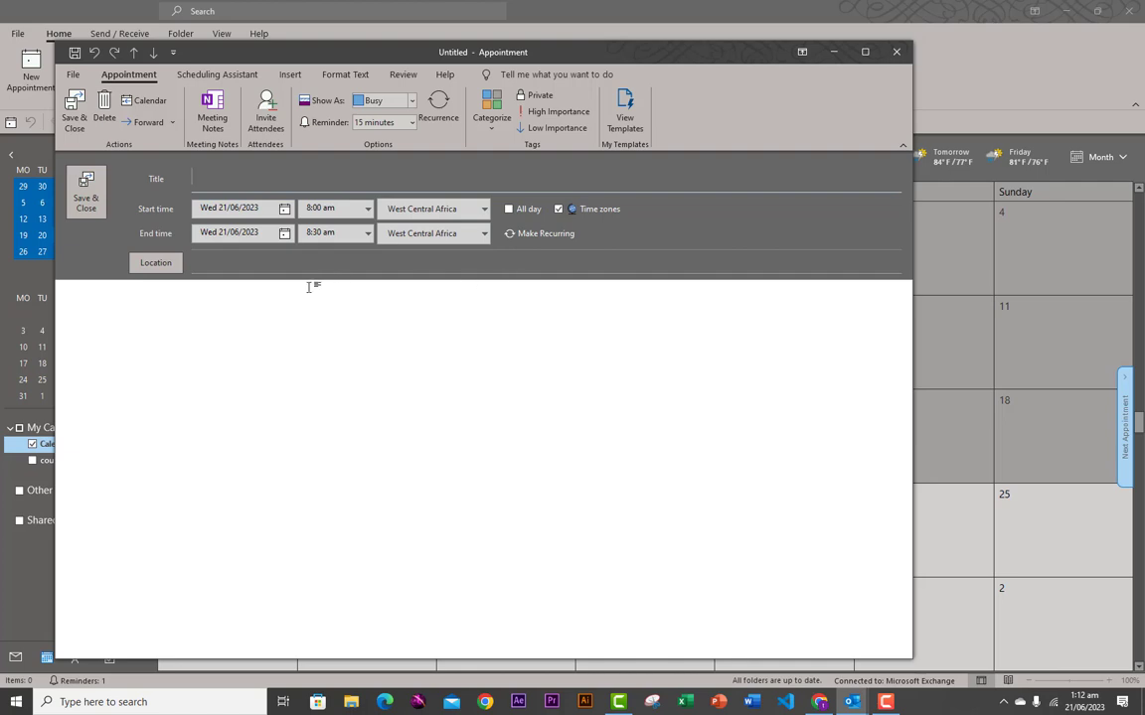
- Close the blank appointment without saving and go via Mail to the People contacts list
click(890, 58)
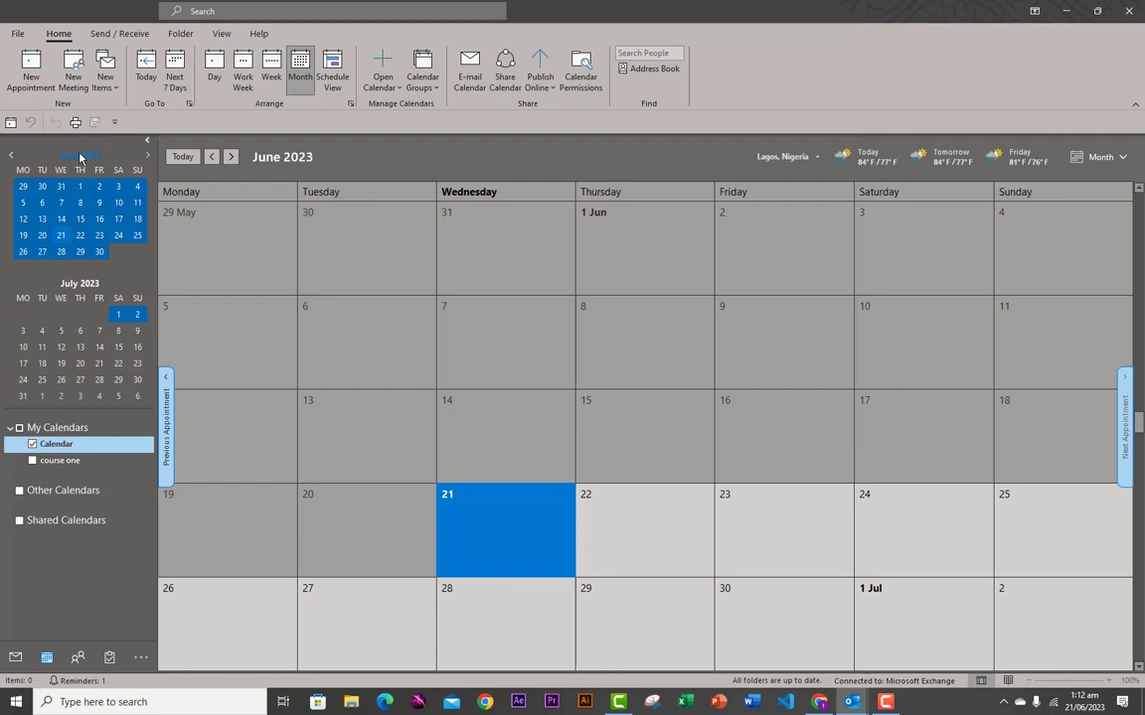
click(17, 659)
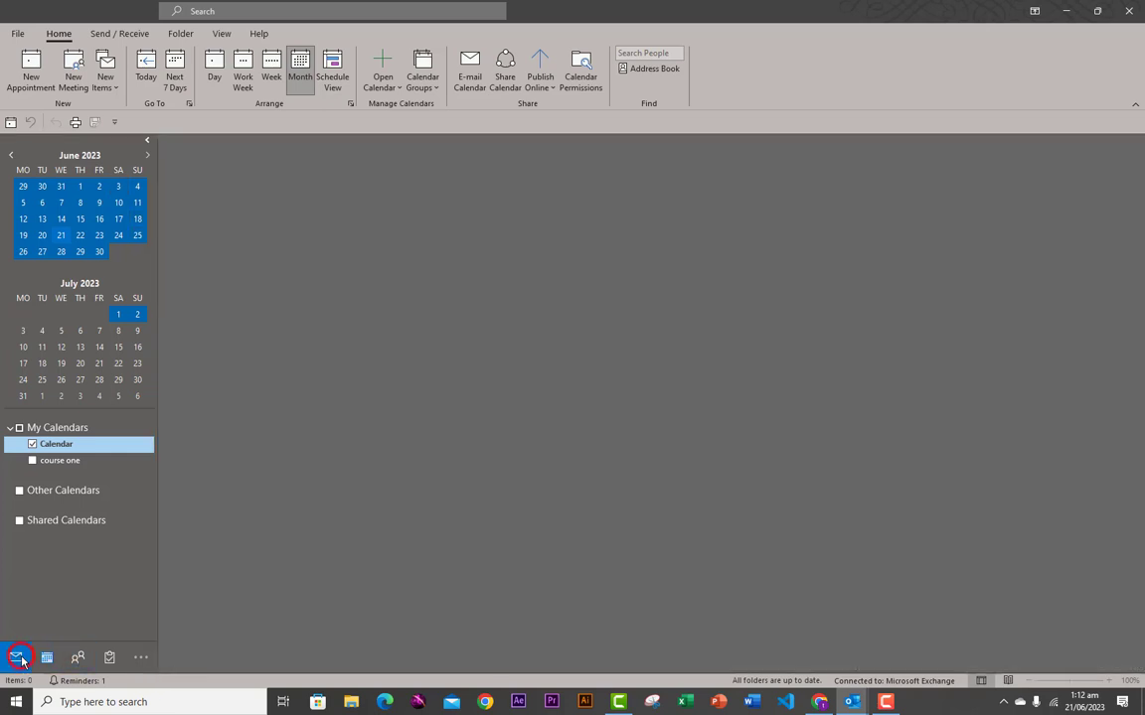
click(46, 658)
click(79, 659)
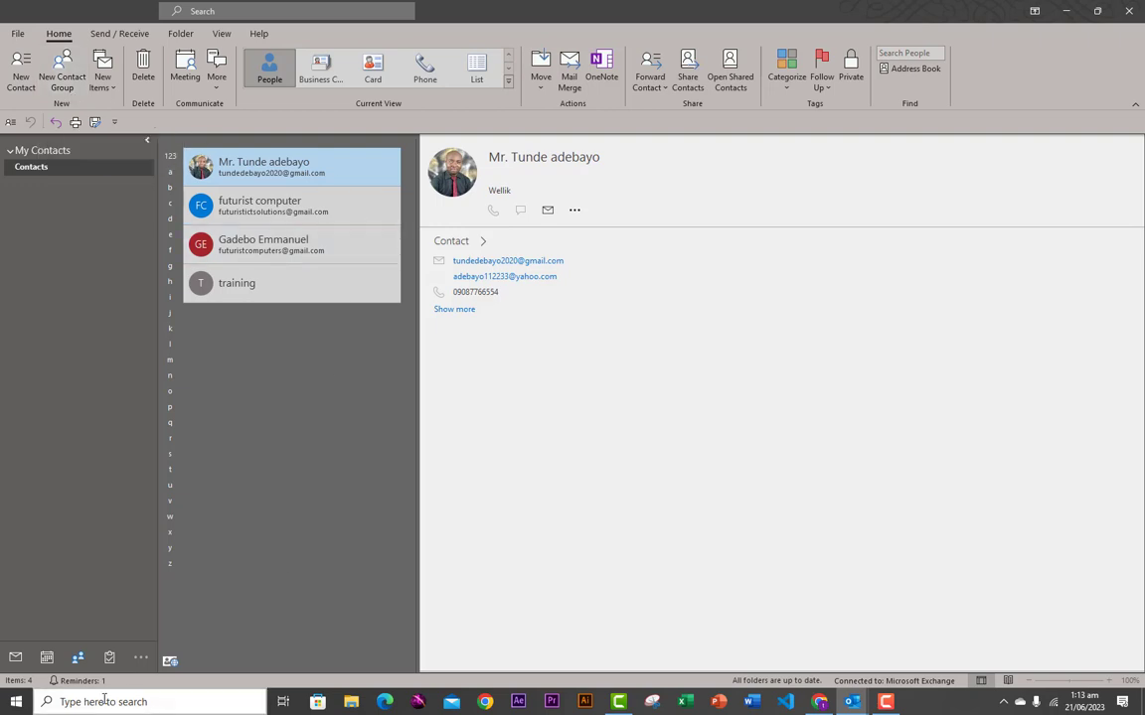
mouse_move(107, 661)
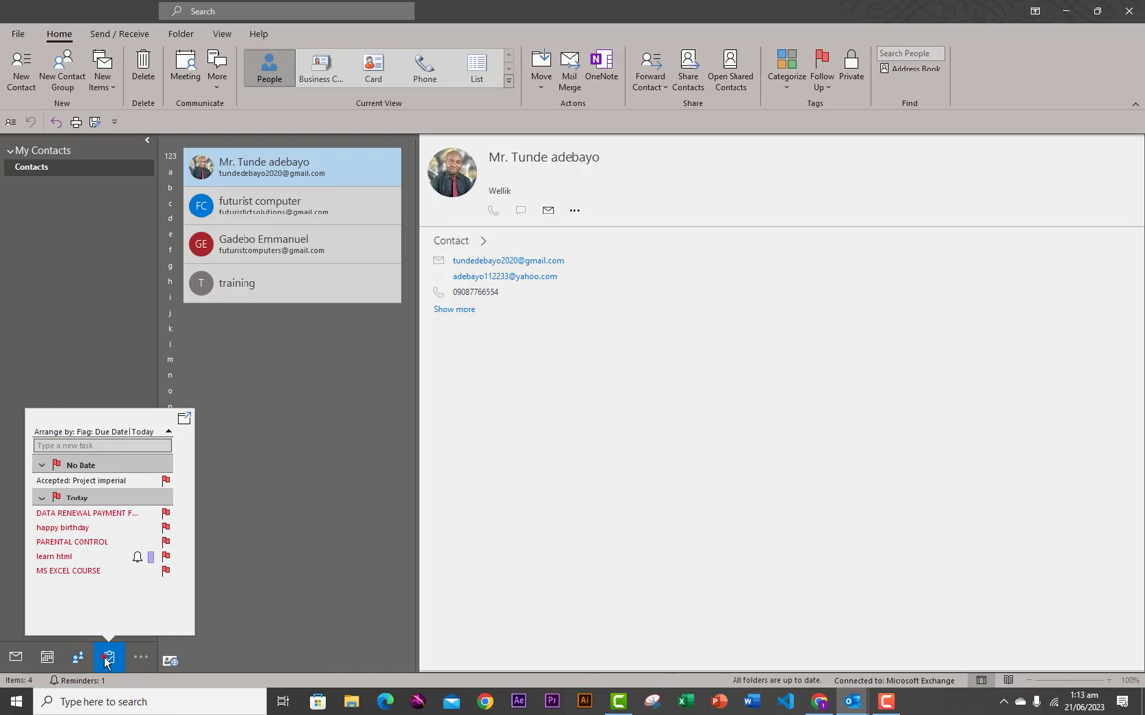
click(108, 659)
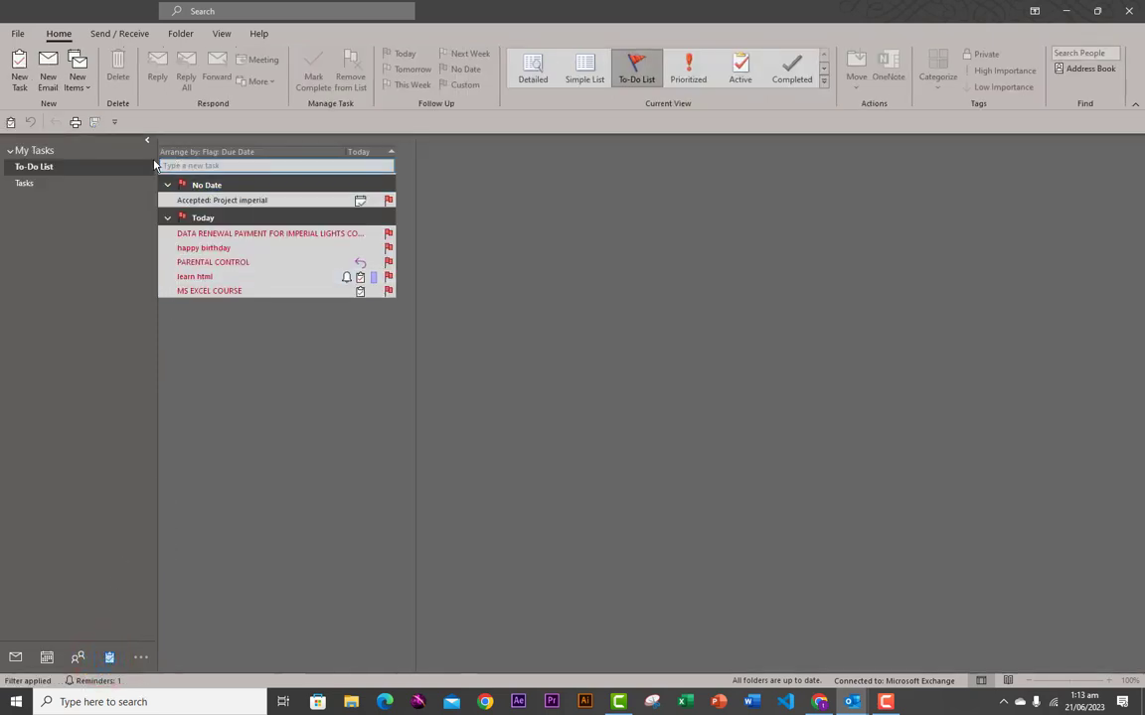
click(46, 186)
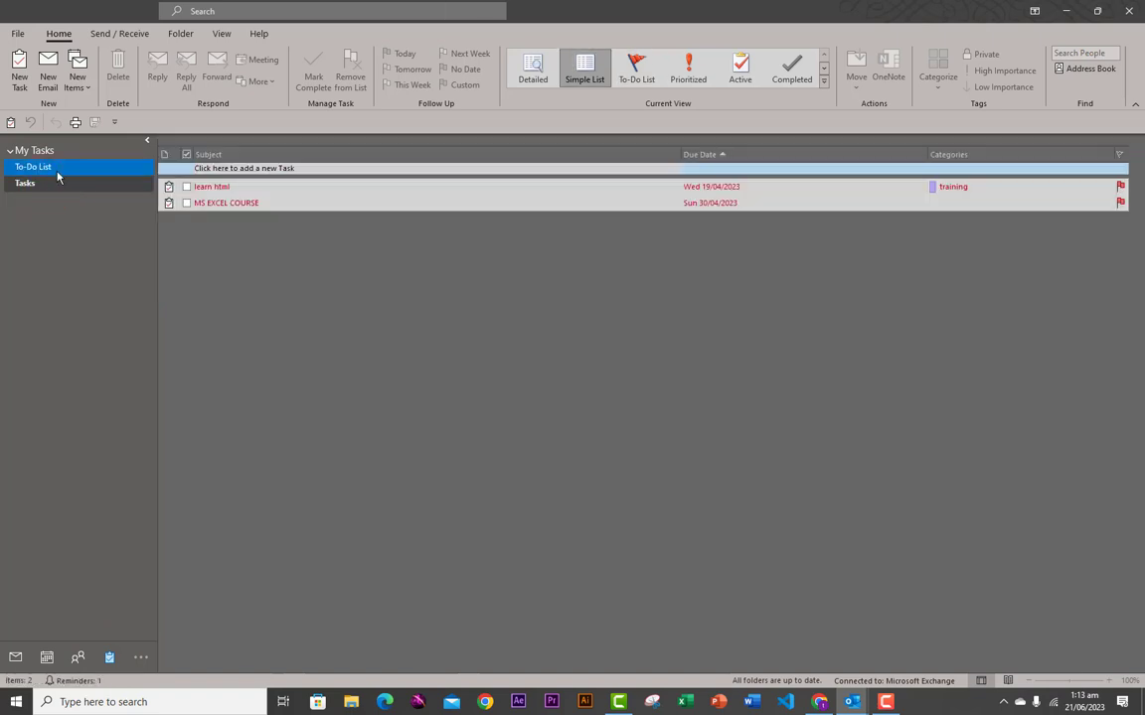
click(55, 166)
click(52, 184)
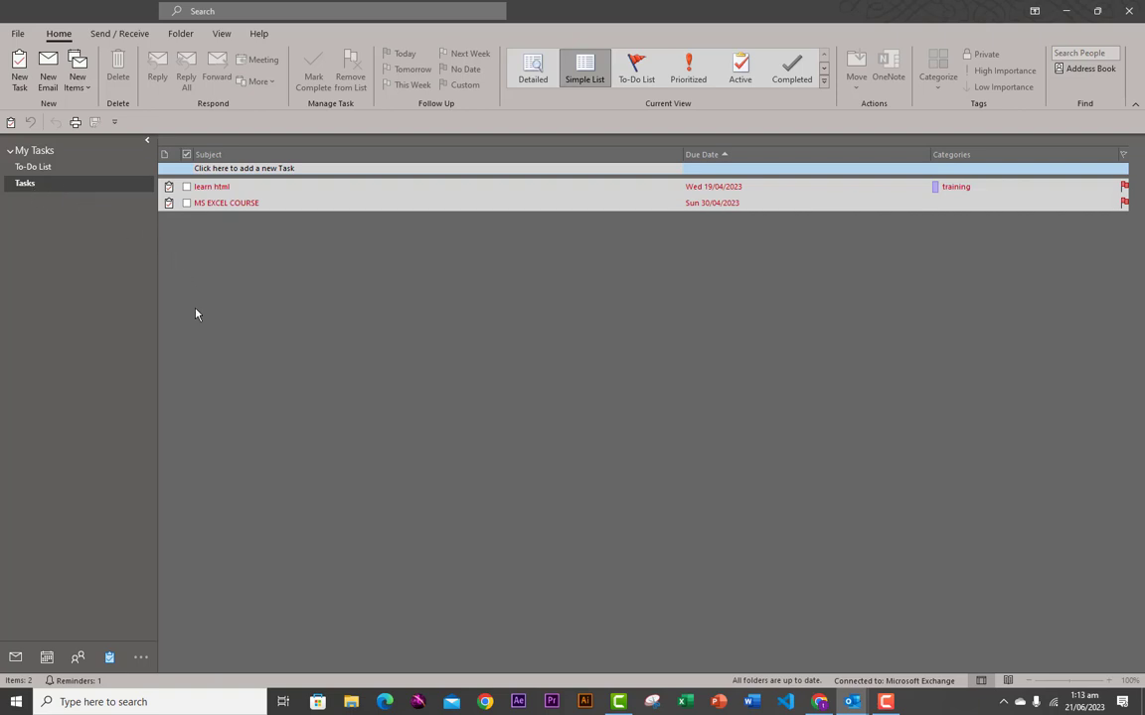
mouse_move(82, 664)
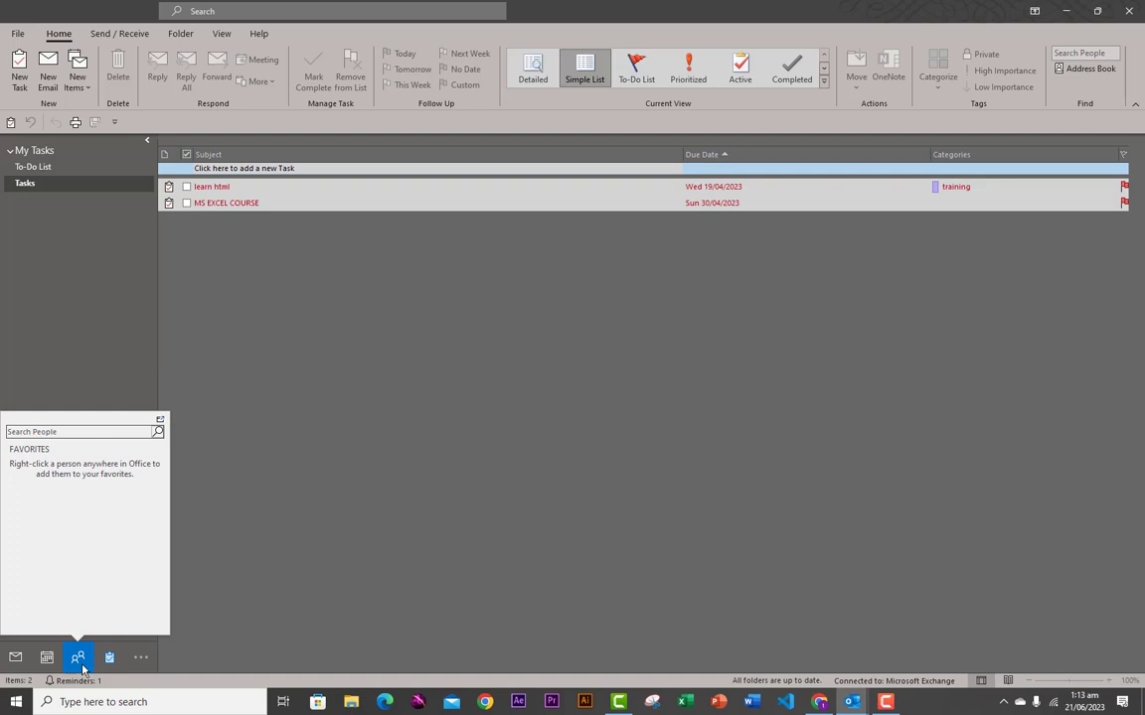
- Move Mail two places down in Navigation Options, giving the order Calendar, People, Mail, Tasks
click(142, 663)
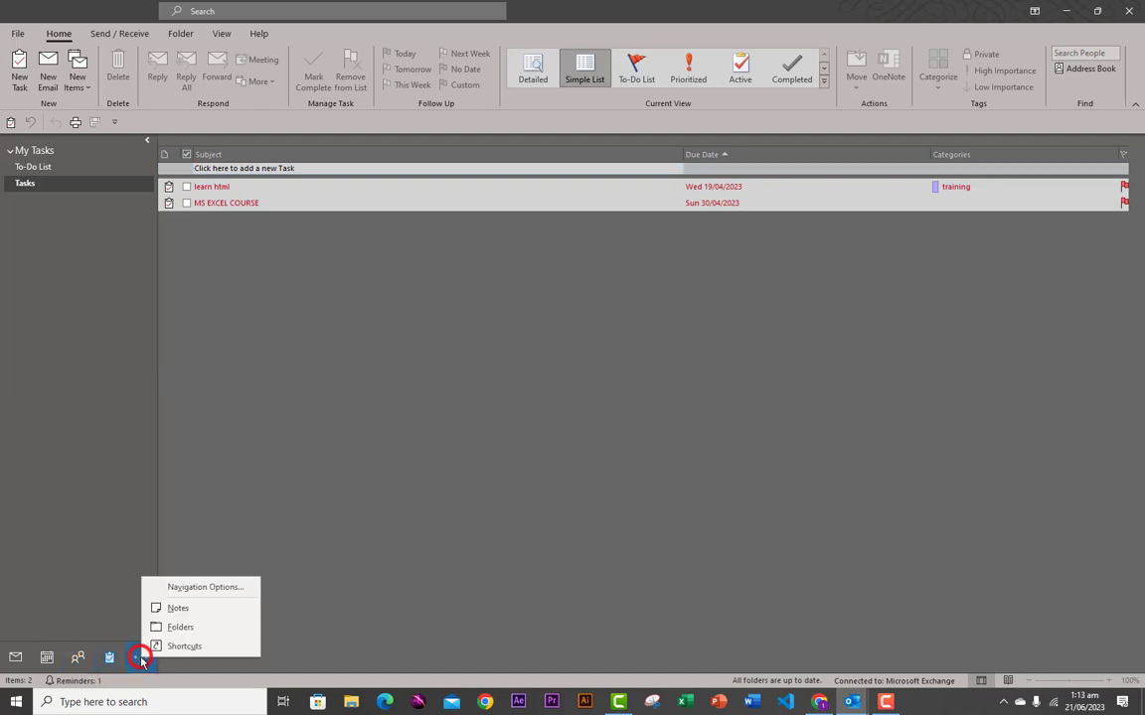
click(182, 594)
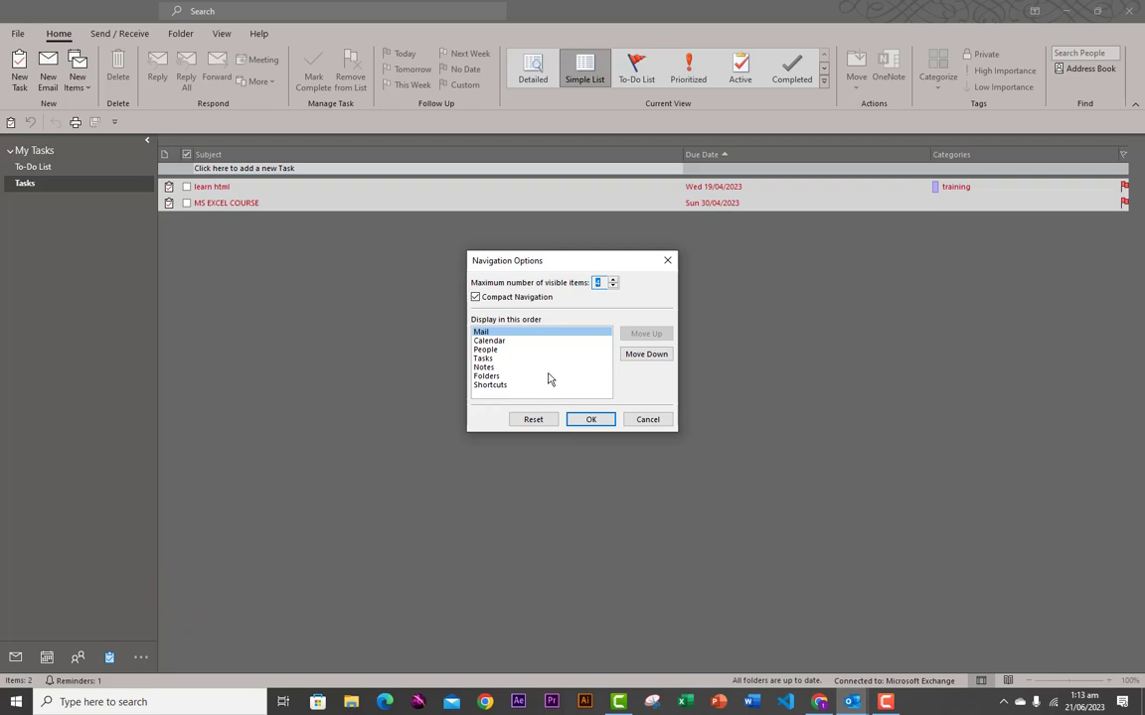
click(481, 332)
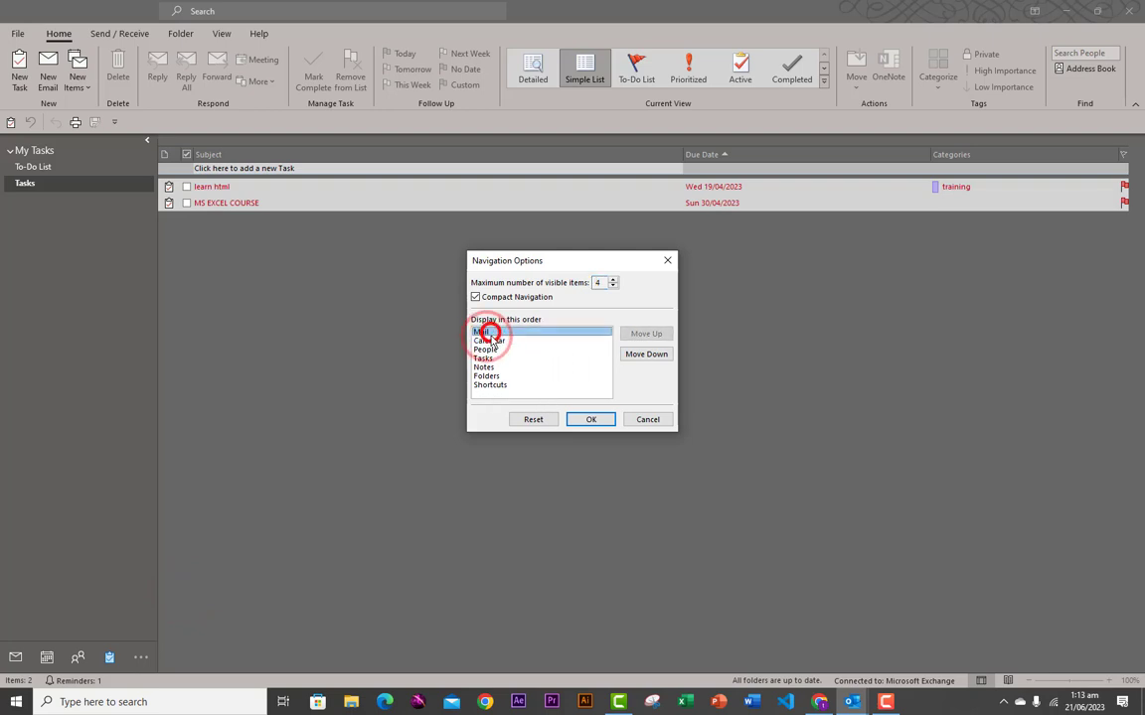
click(641, 360)
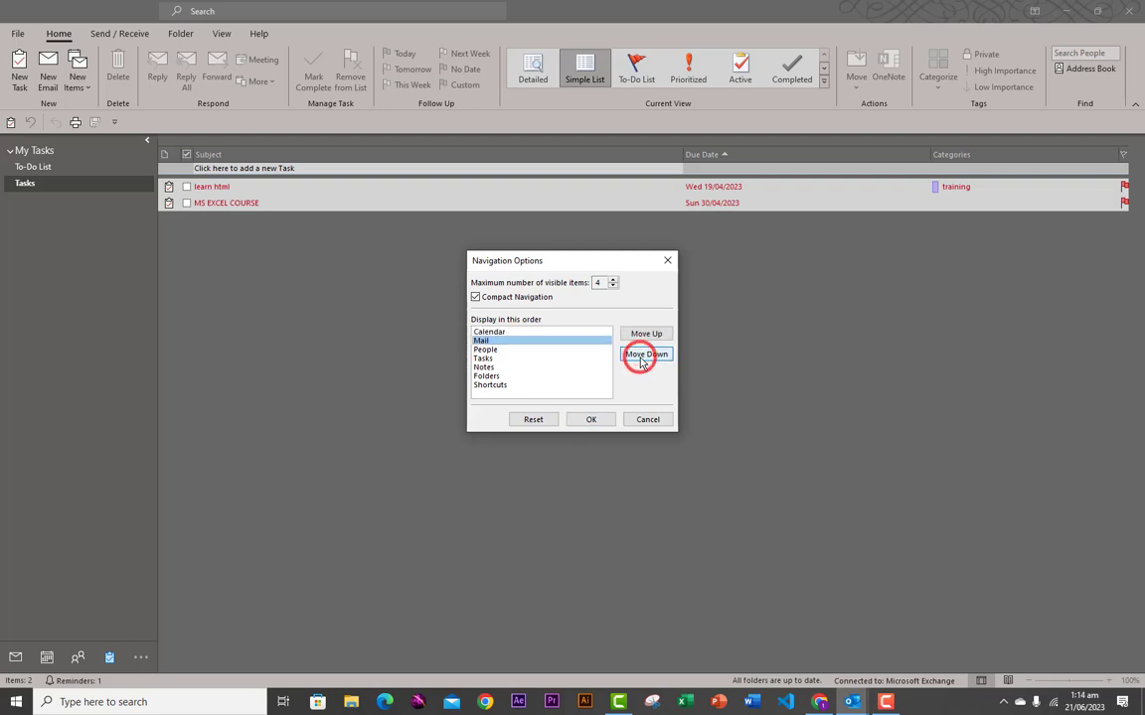
click(643, 360)
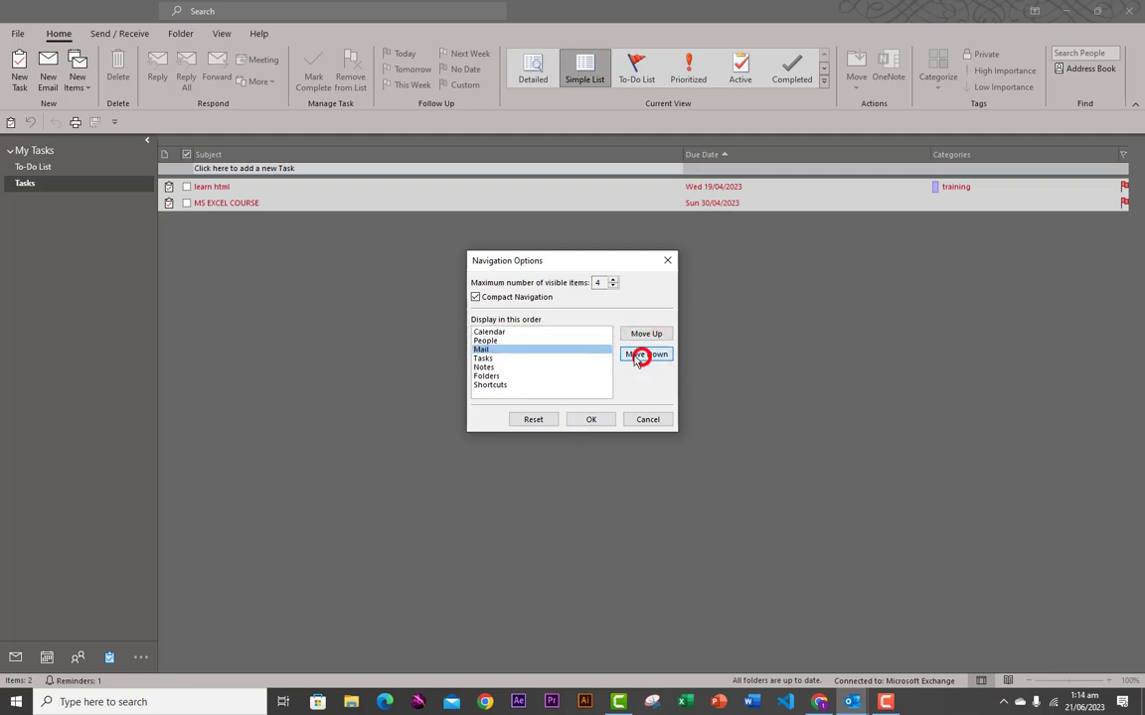
click(588, 421)
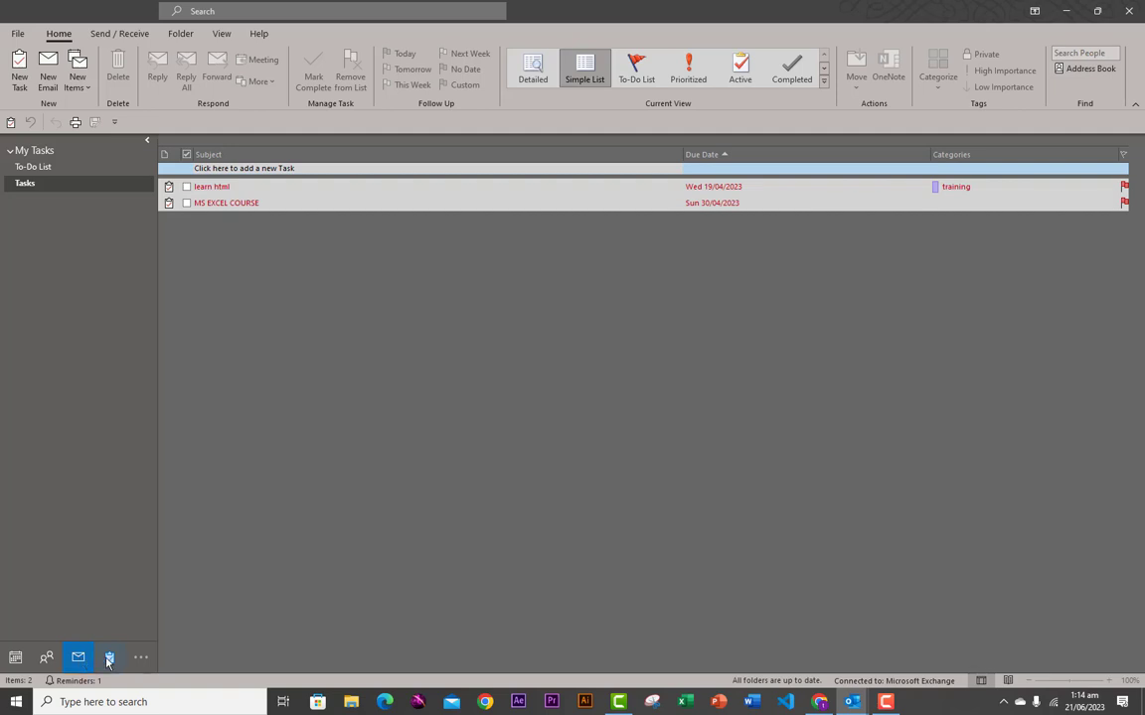
click(139, 657)
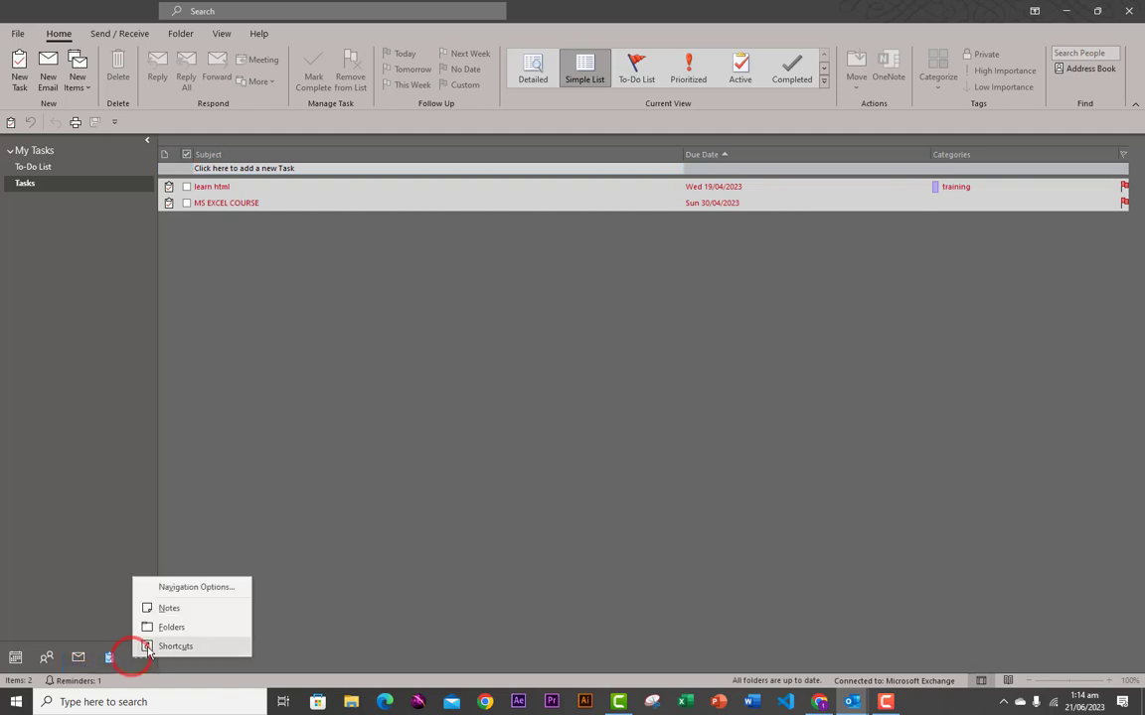
- Reset the navigation bar to its default order and adjust the maximum number of visible items
click(184, 588)
click(533, 420)
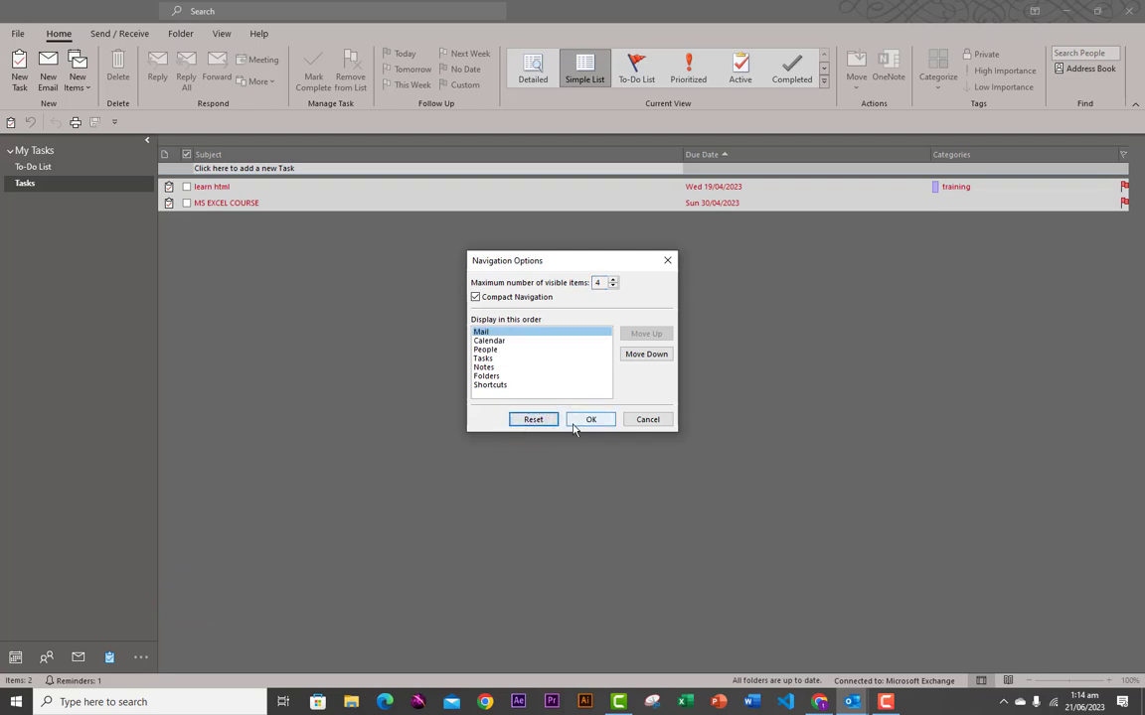
click(612, 280)
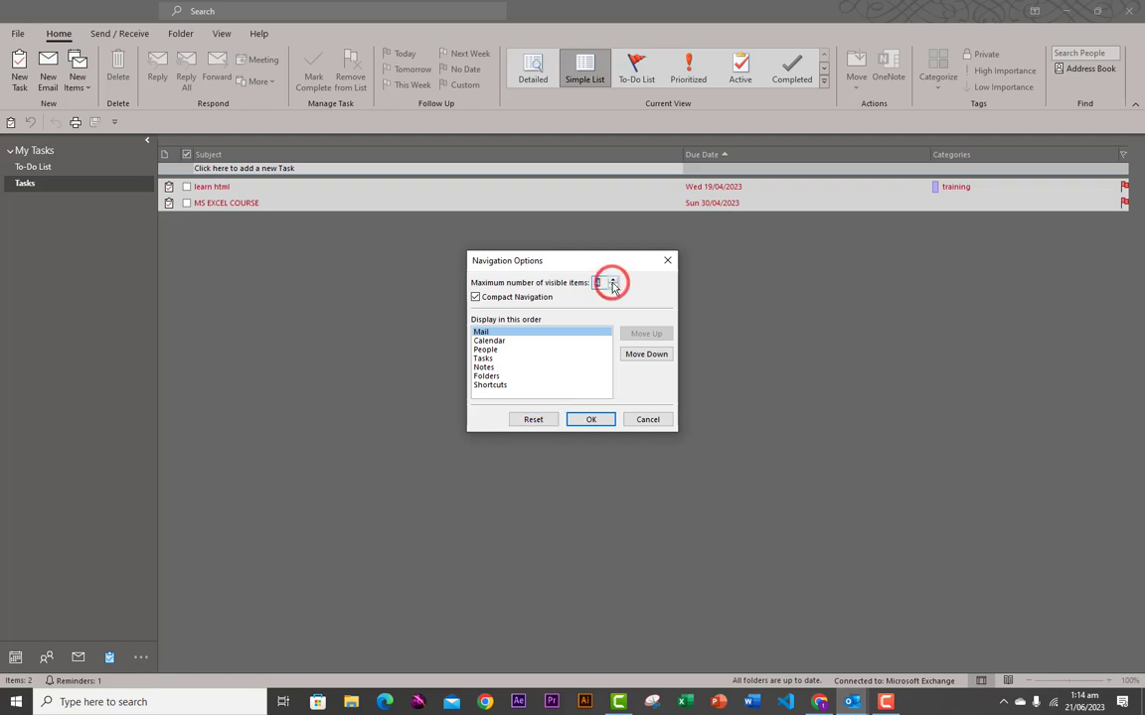
click(612, 280)
click(612, 286)
click(612, 286)
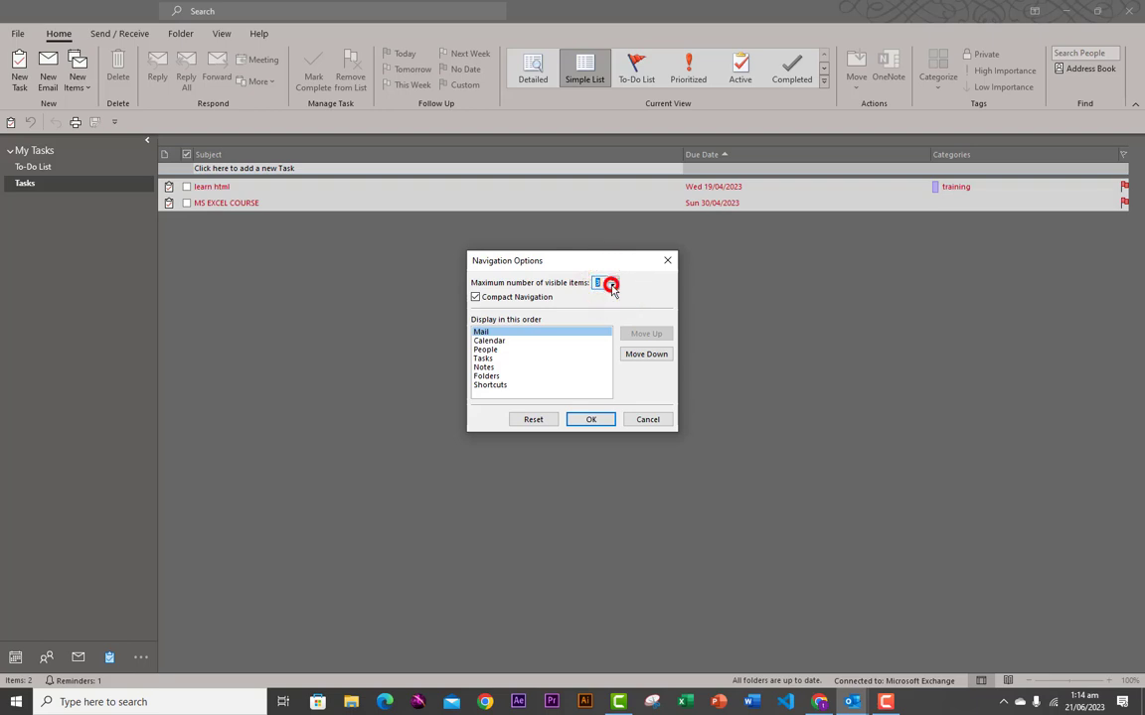
click(592, 420)
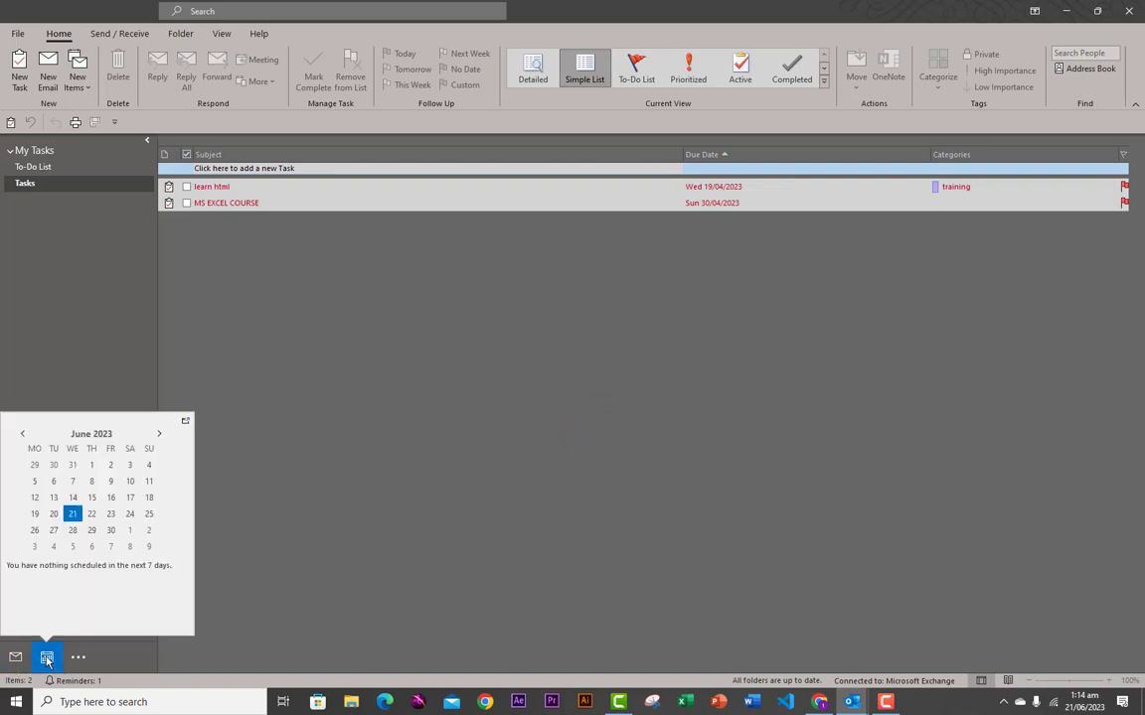
- Set the navigation bar to show four visible items, then return to Mail
click(78, 658)
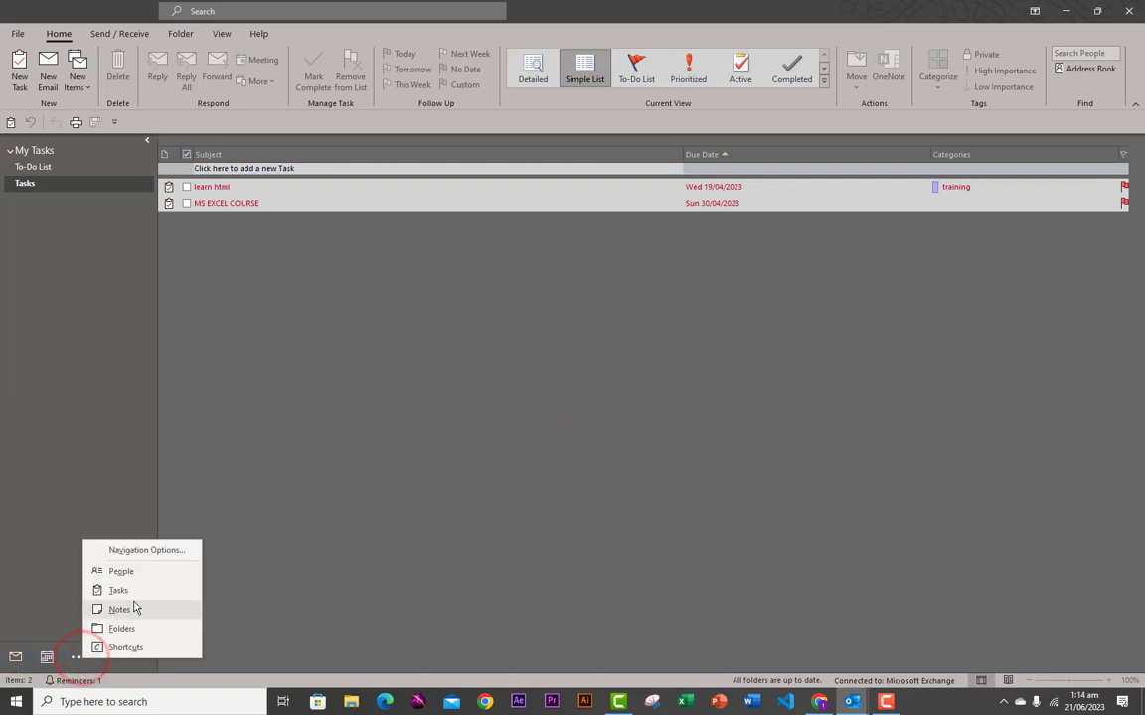
click(146, 551)
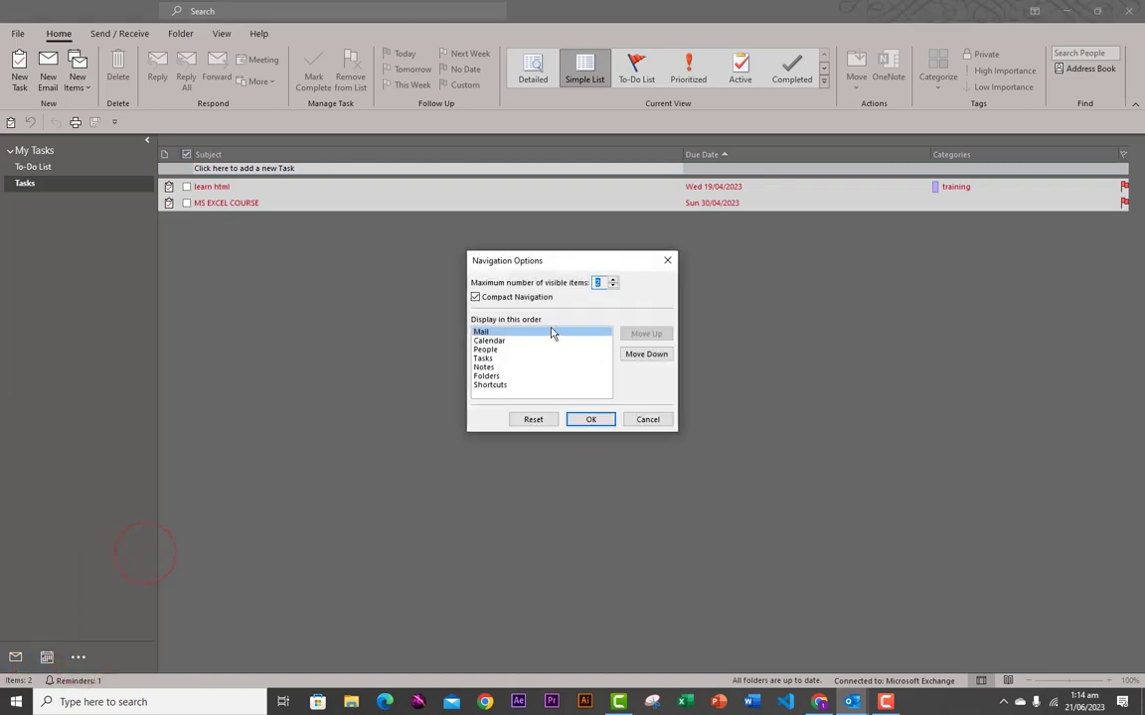
click(614, 286)
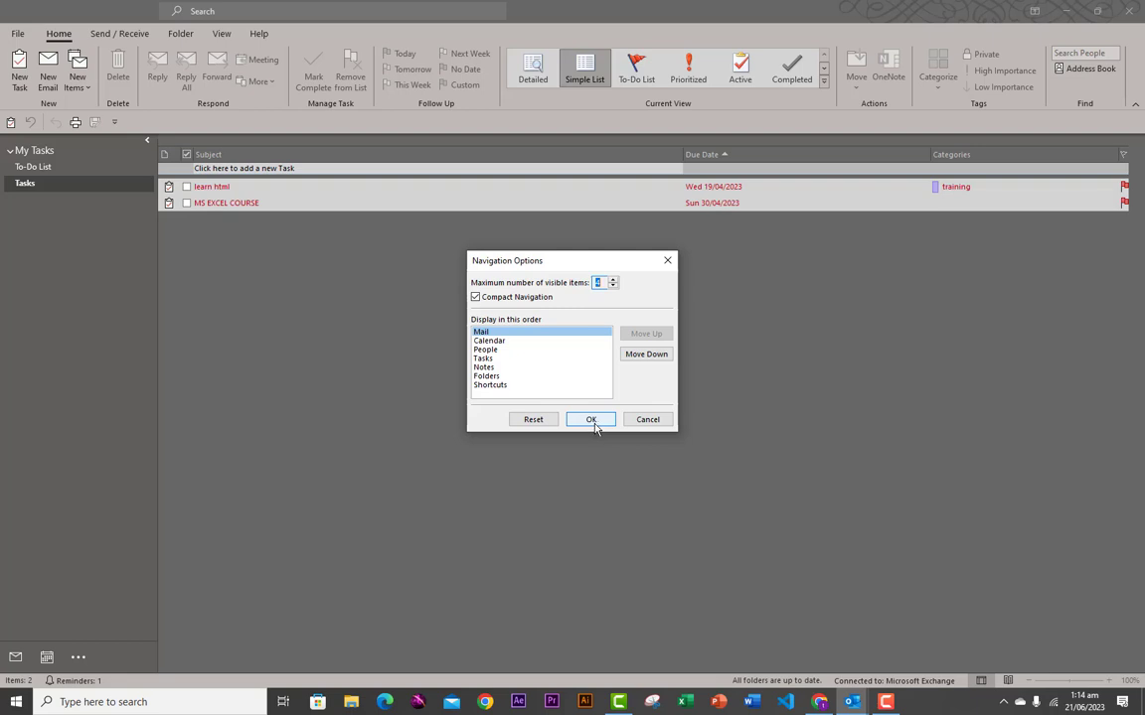
click(592, 421)
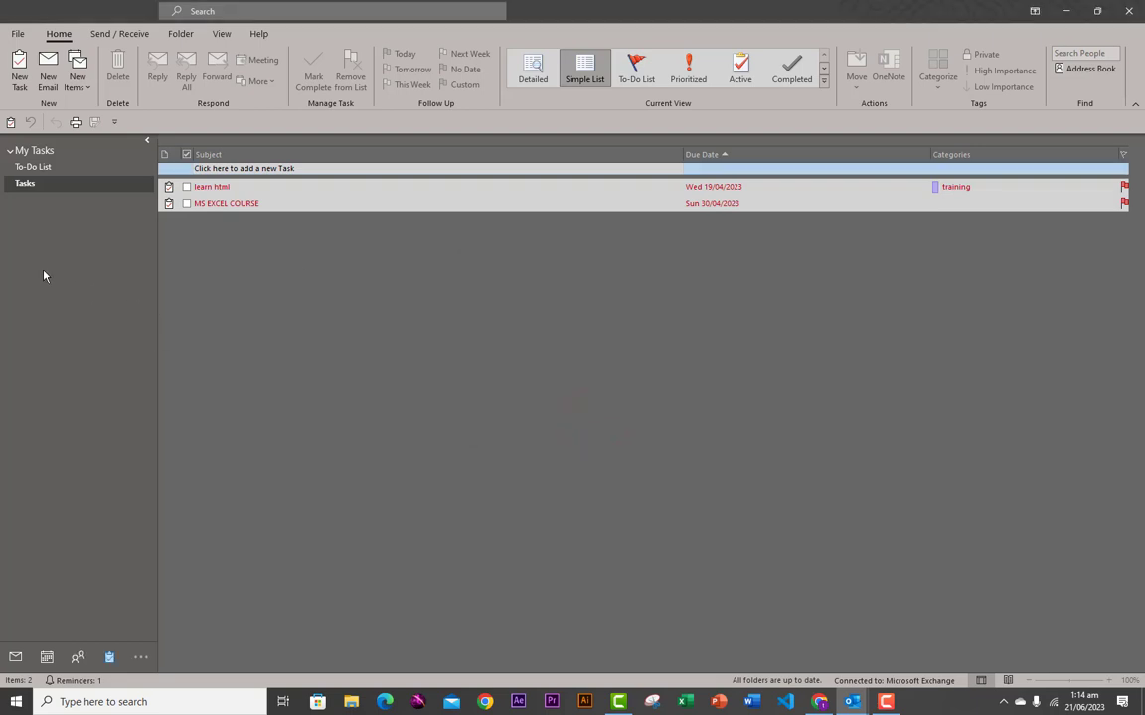
click(16, 658)
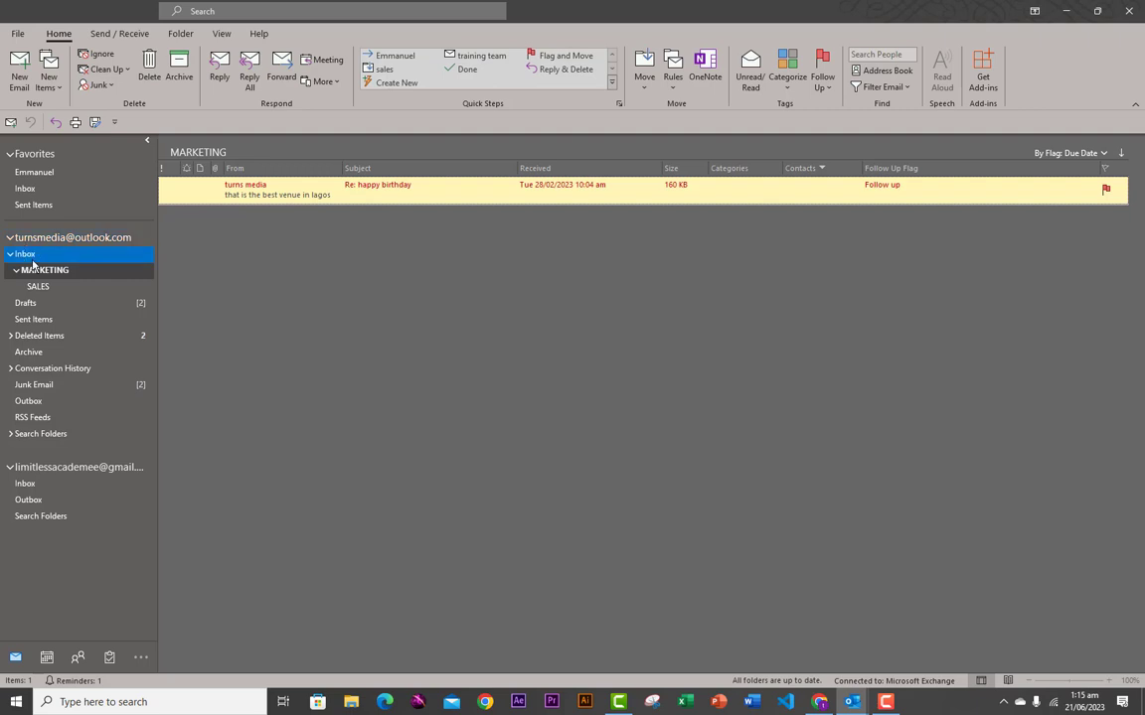
- Look through the Inbox and Sent Items, ending on Deleted Items with its eight messages
click(26, 253)
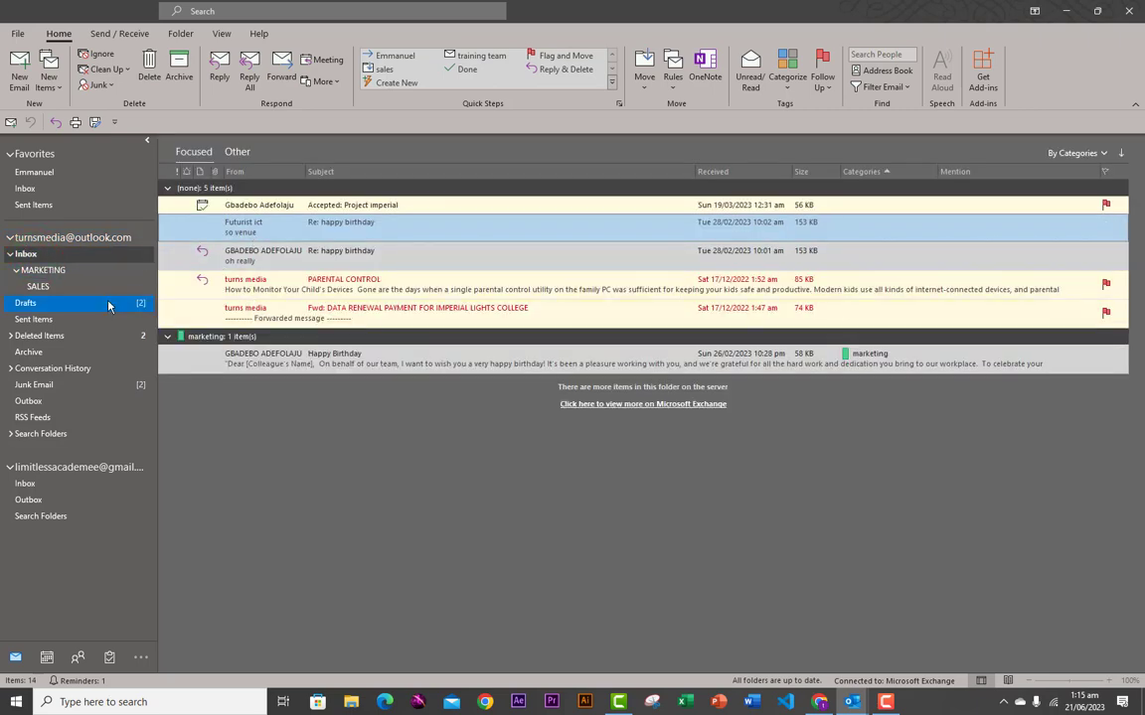
click(41, 319)
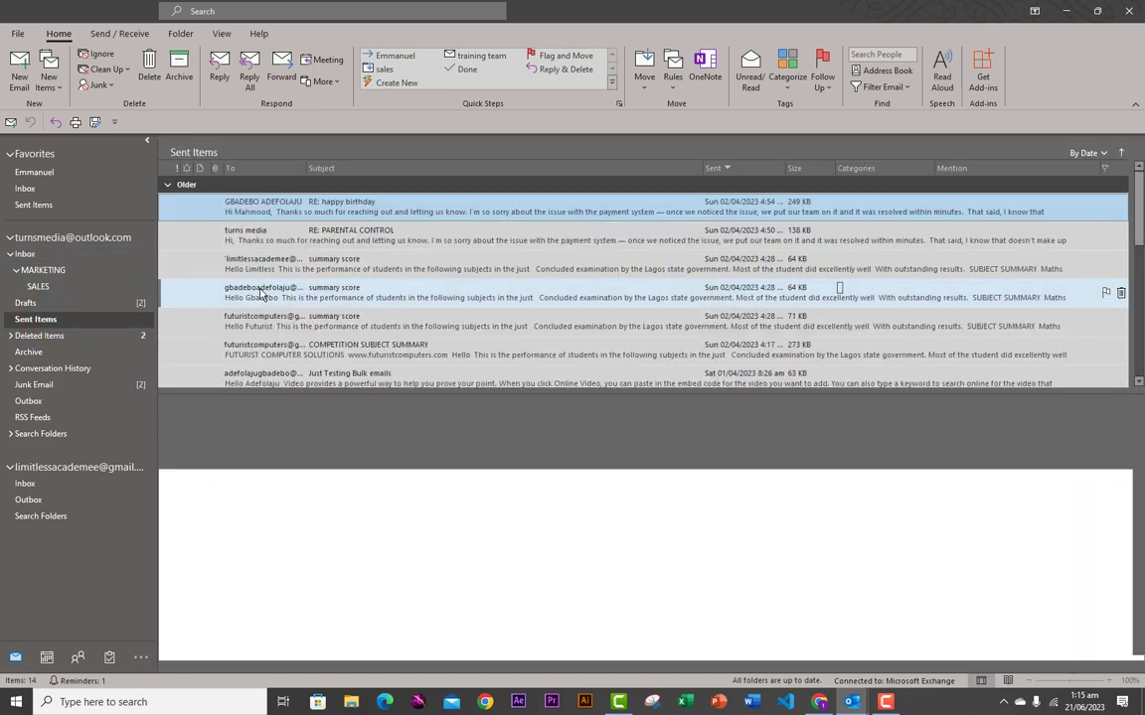
click(48, 340)
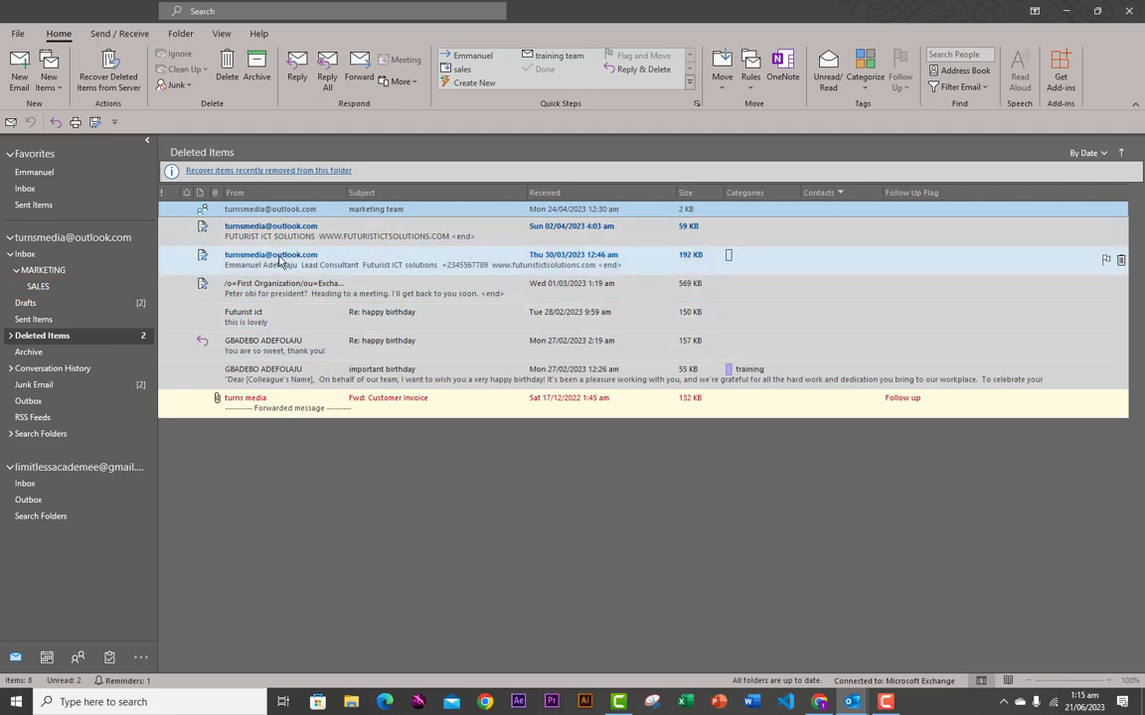
- Drag the Thu 30/03 deleted message toward MARKETING, then browse Archive, Conversation History and Junk Email
click(328, 265)
drag(329, 265, 298, 313)
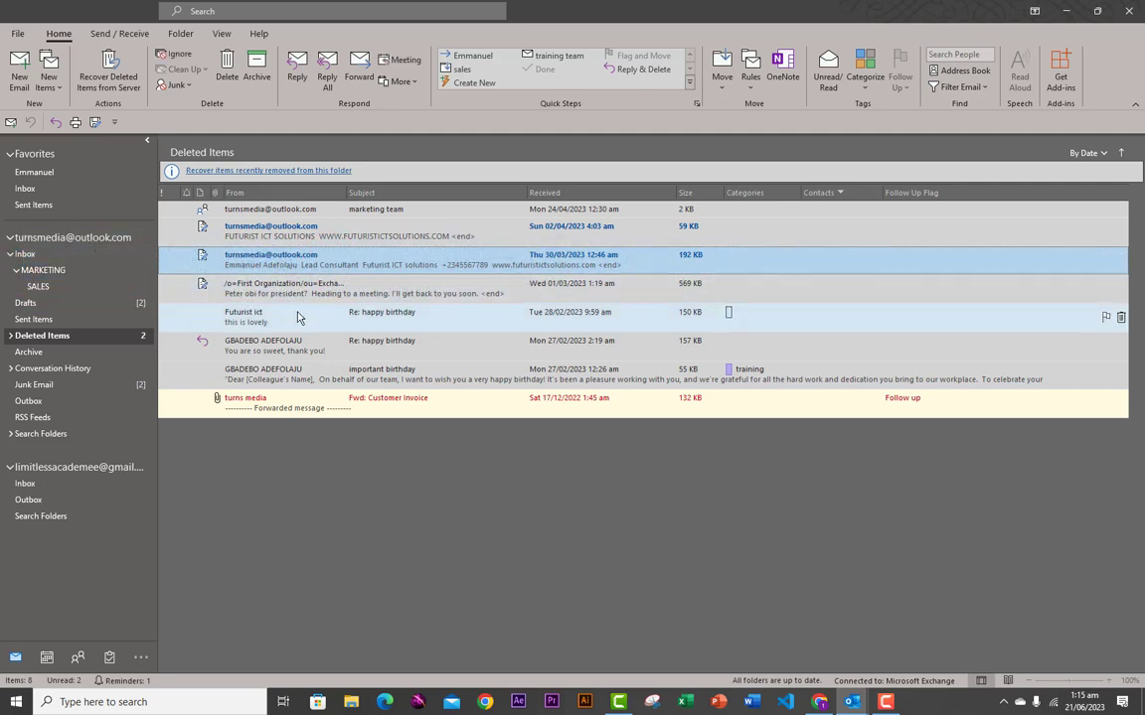
click(40, 354)
click(46, 372)
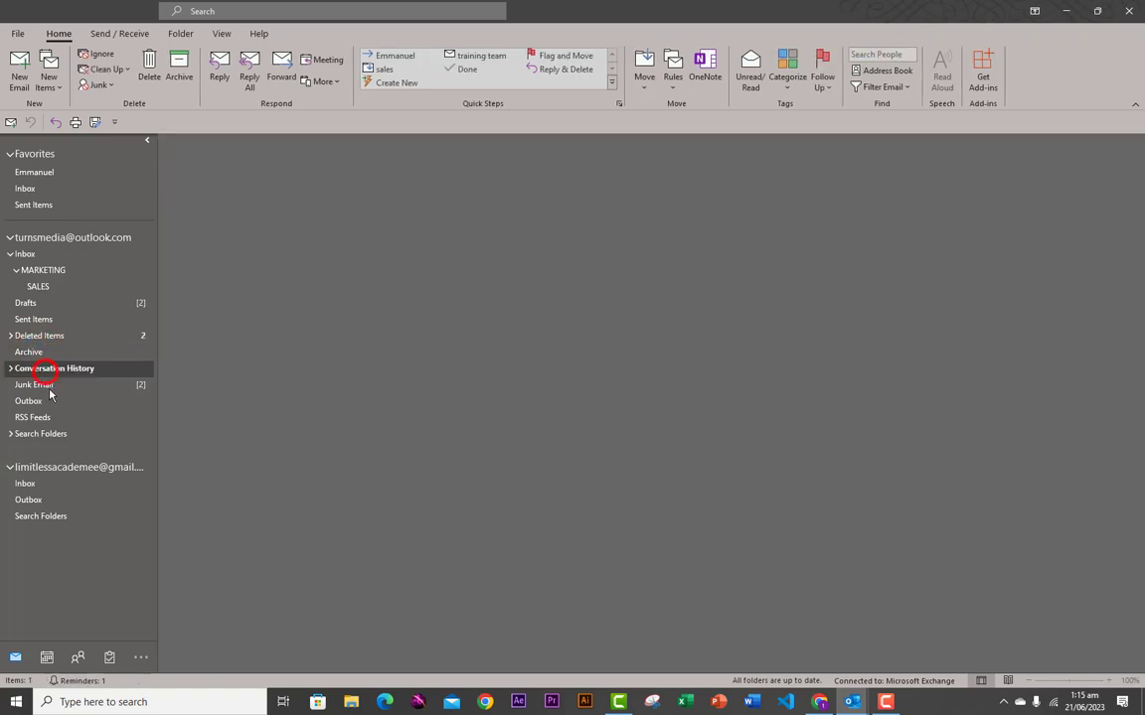
click(37, 388)
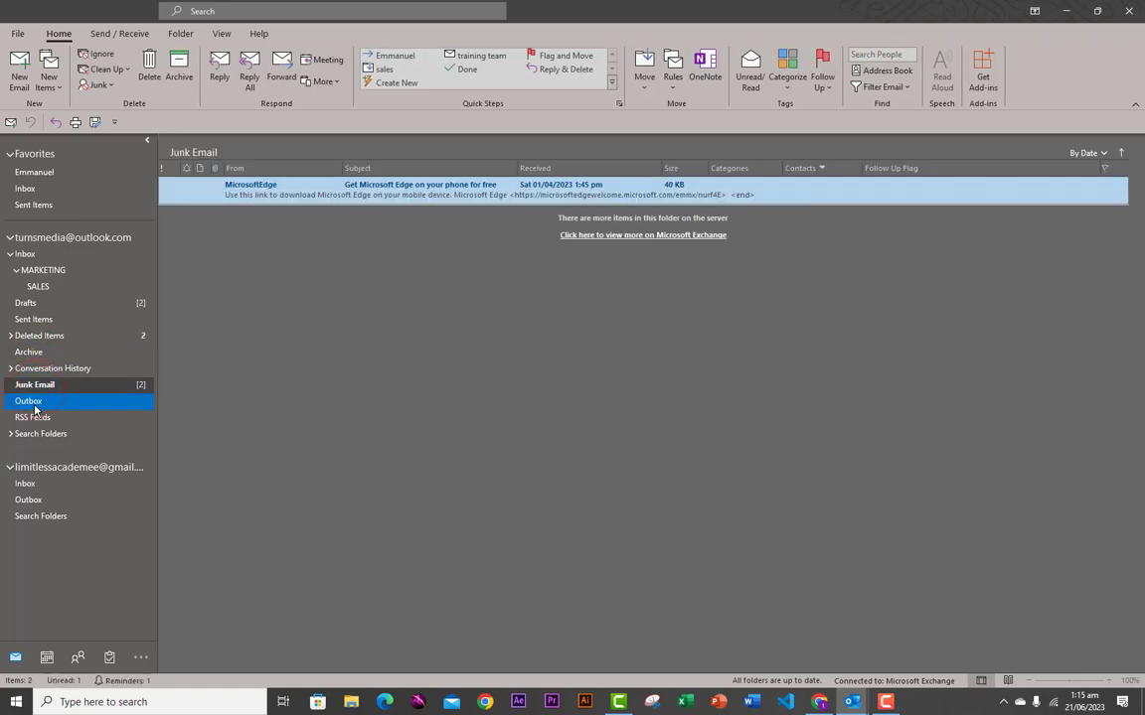
click(48, 433)
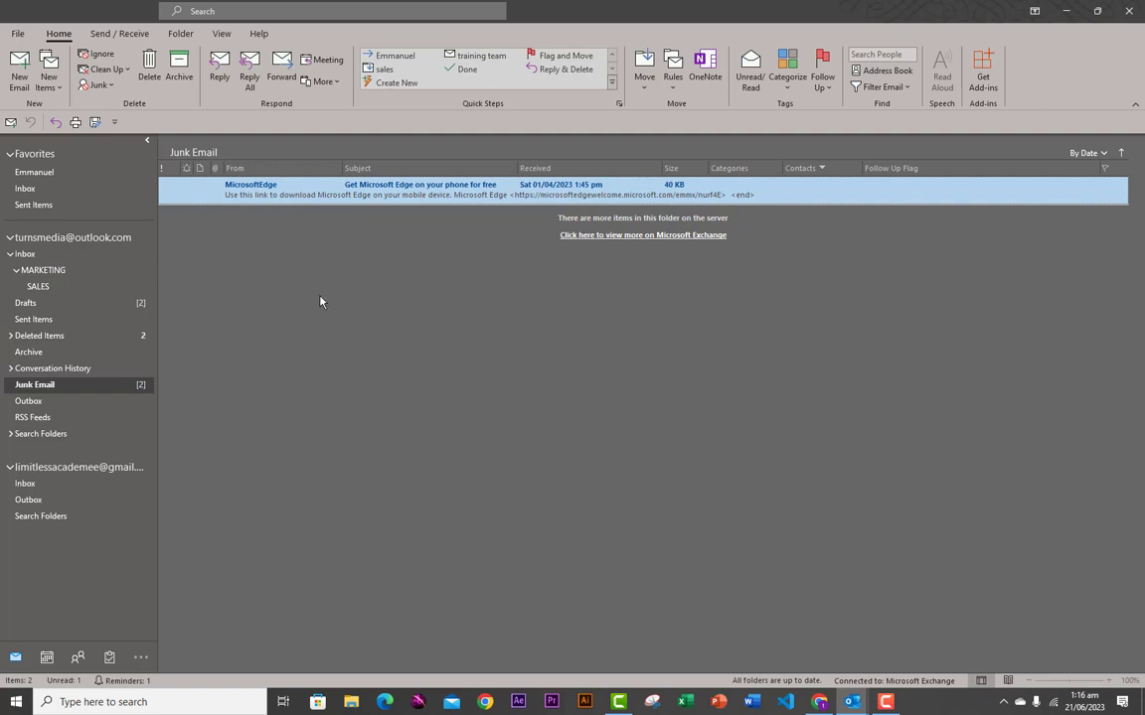
click(17, 33)
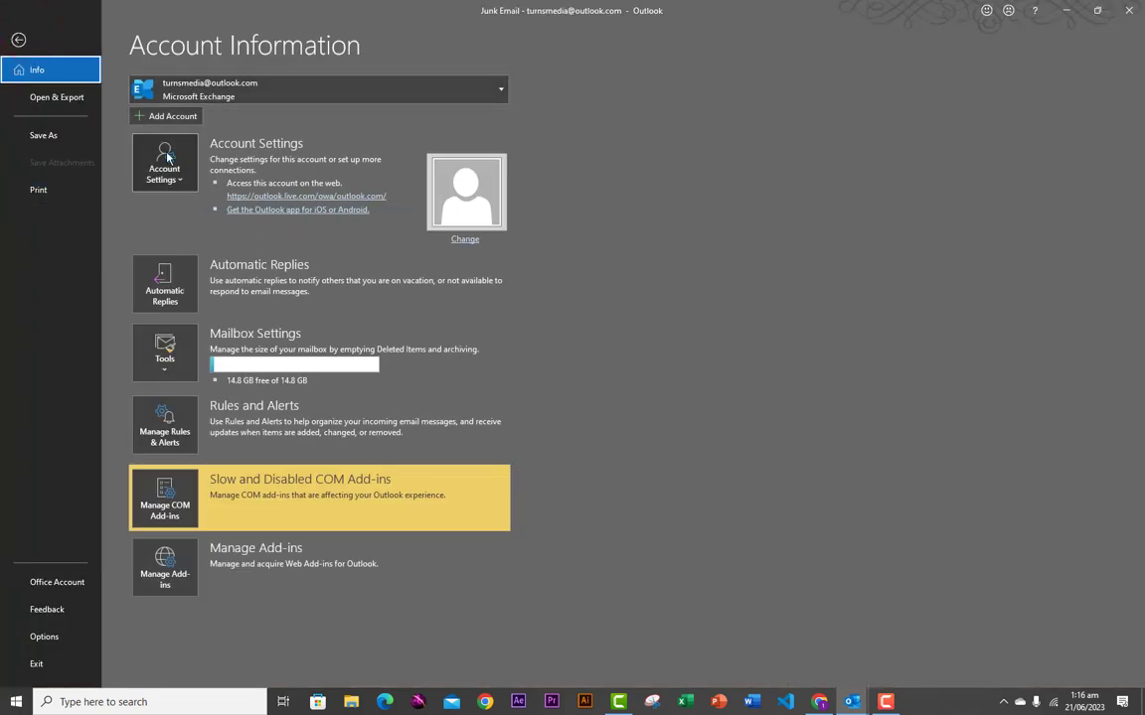
click(18, 38)
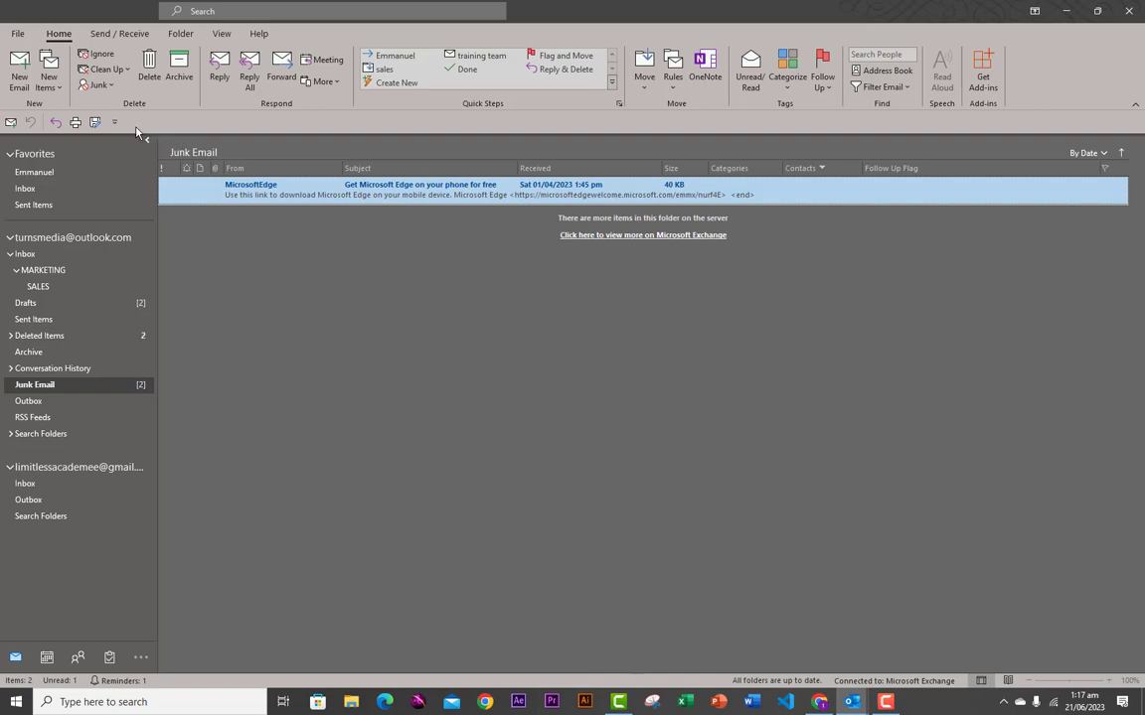
click(19, 35)
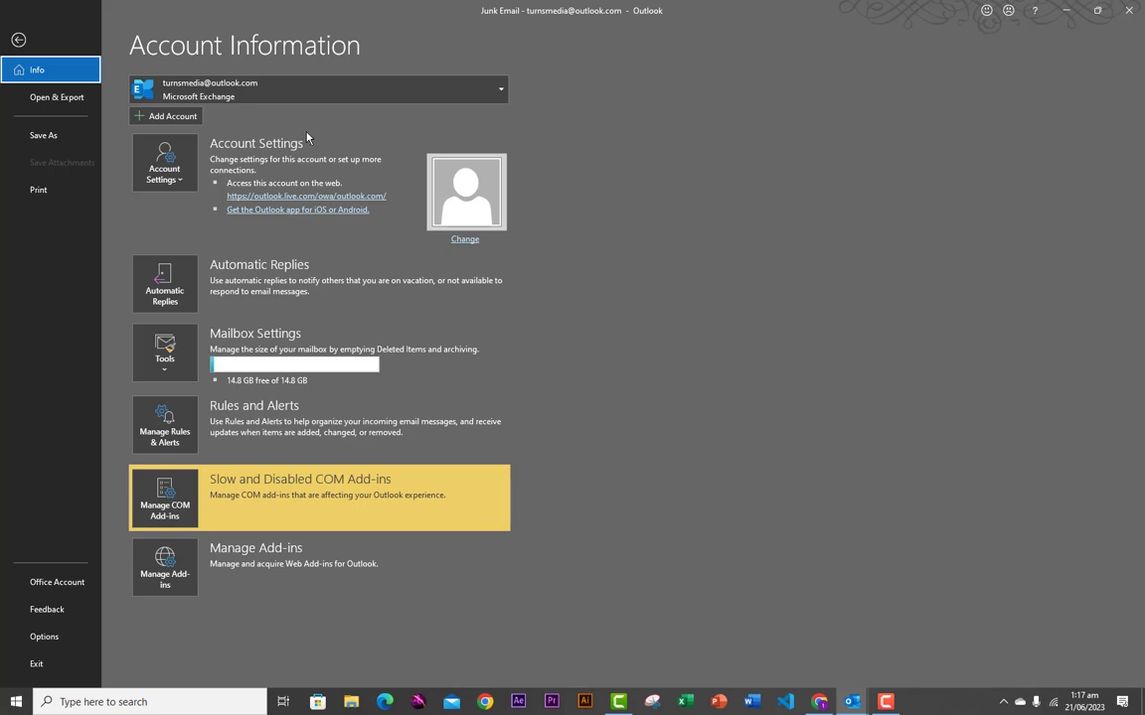
click(44, 137)
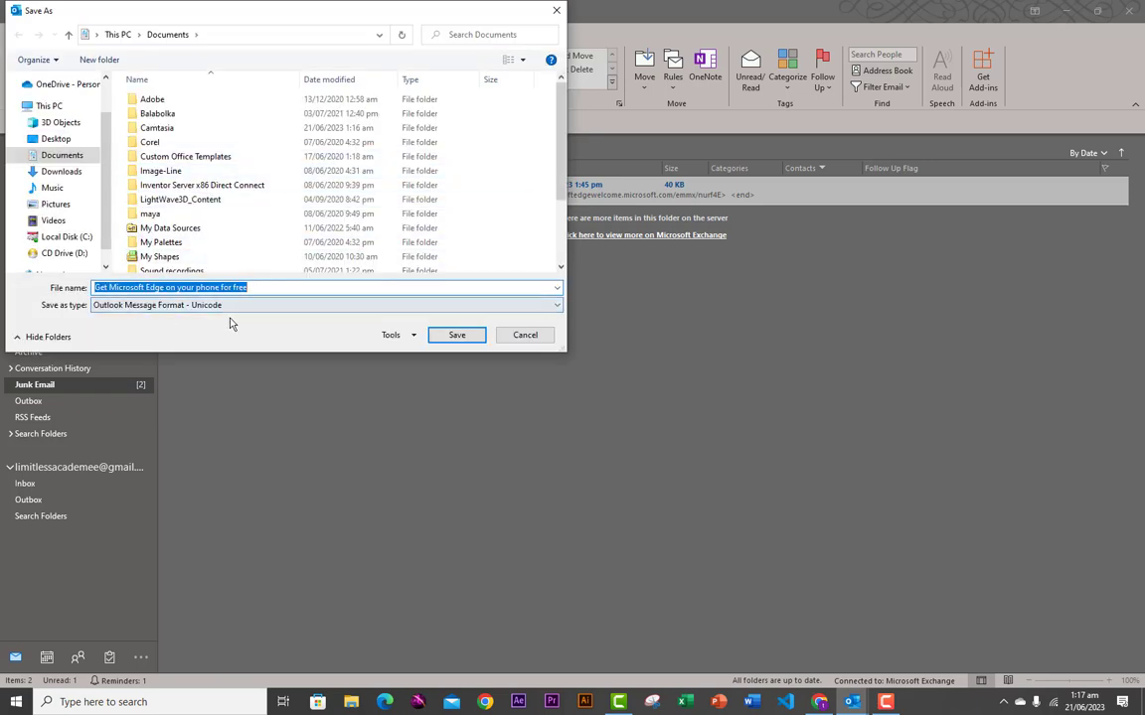
click(508, 337)
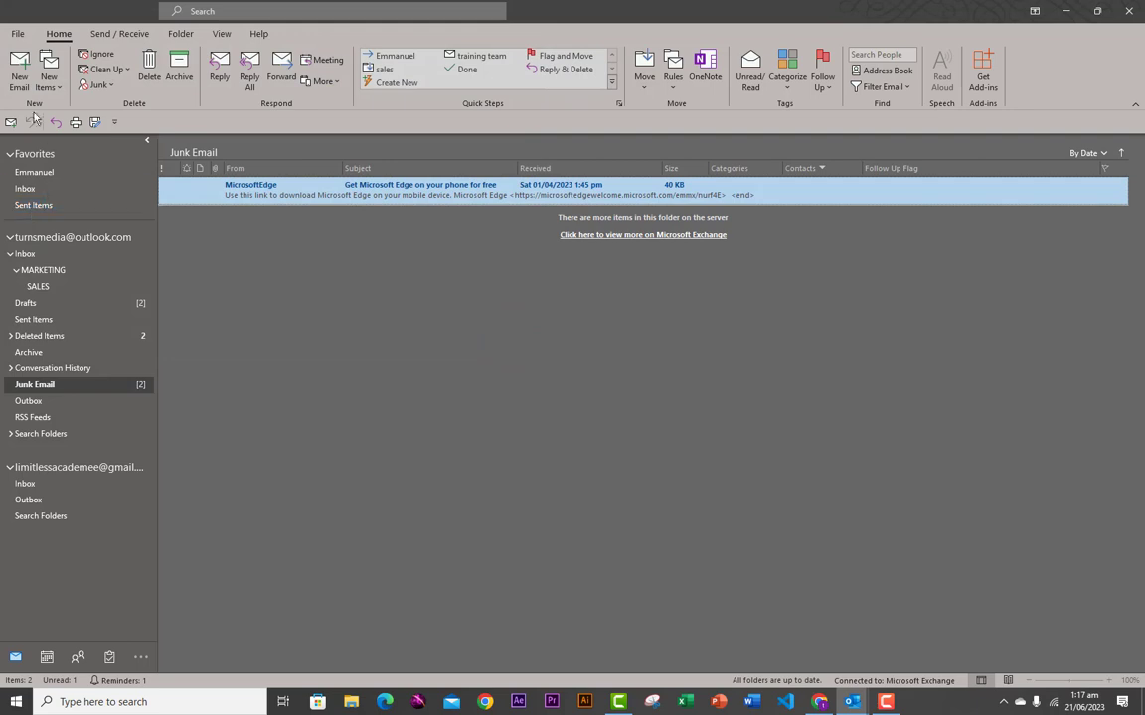
click(18, 33)
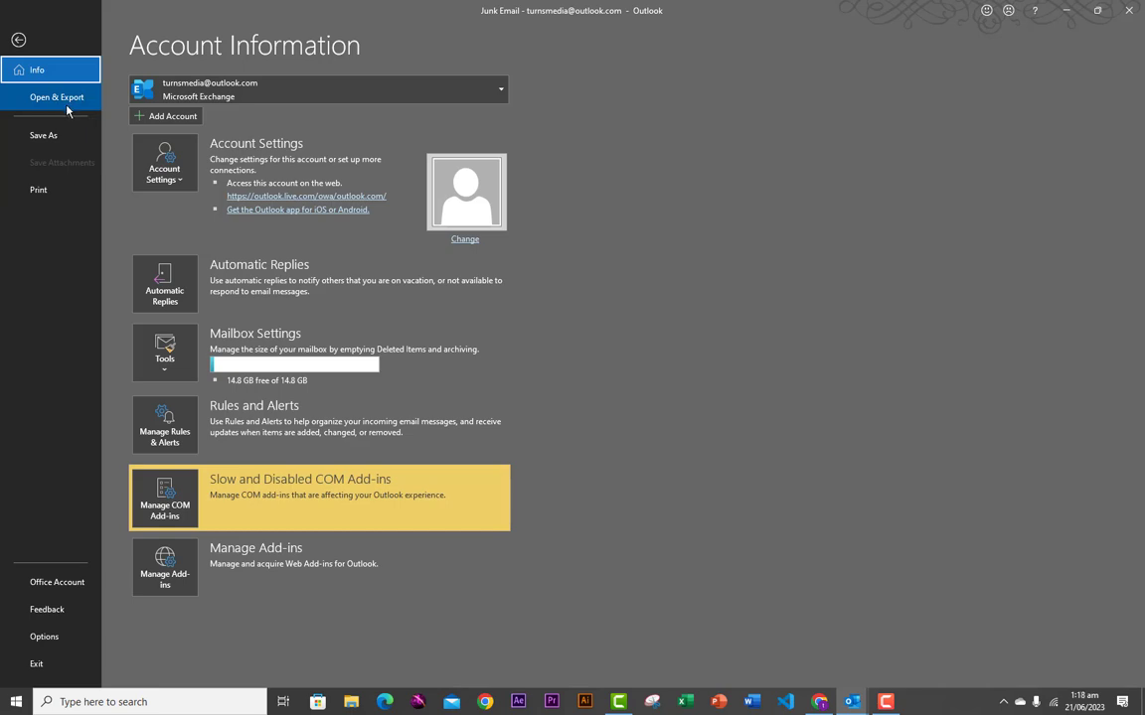
click(39, 194)
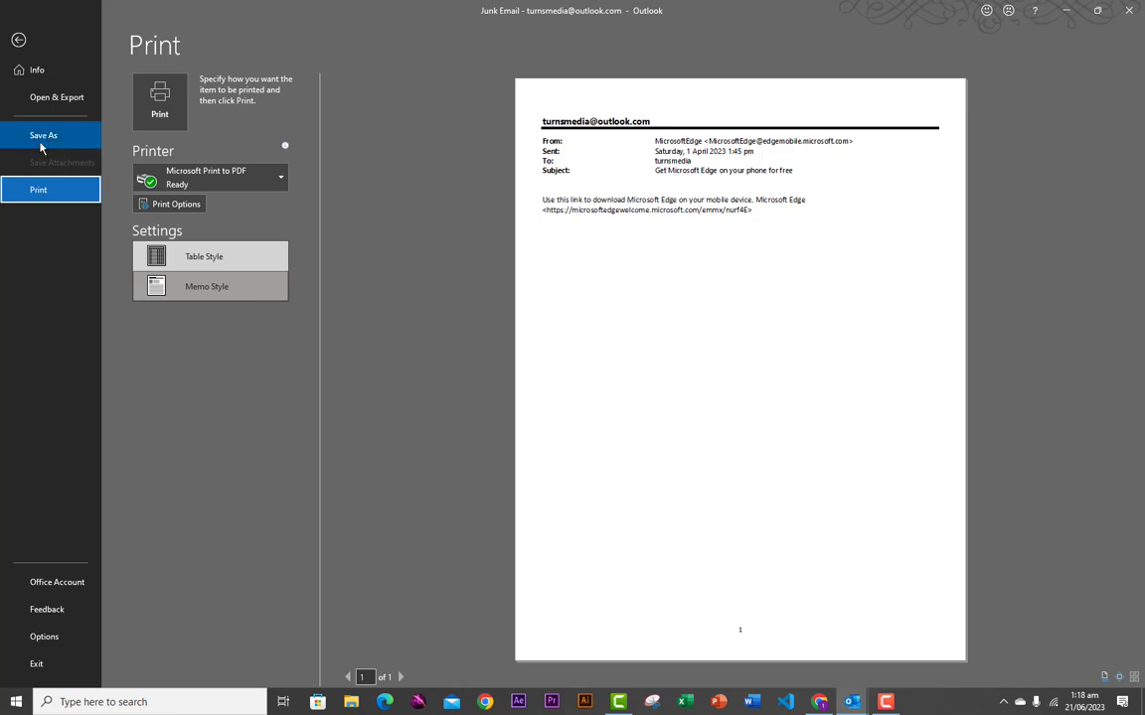
click(18, 42)
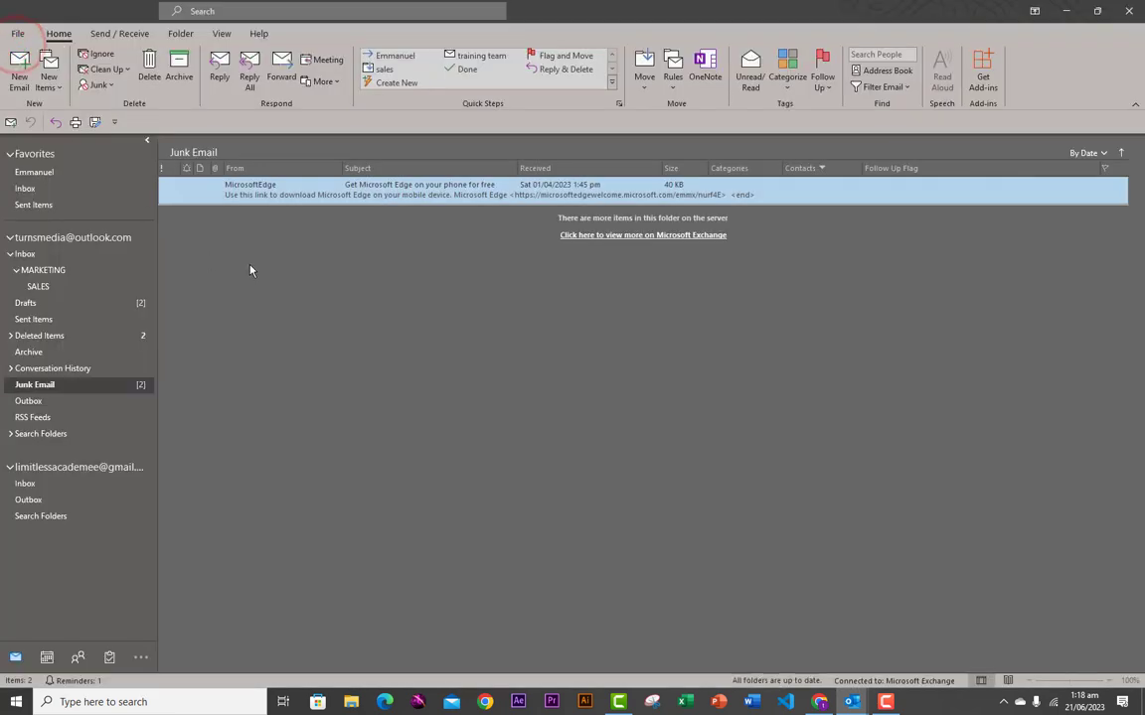
- Open the Inbox's Happy Birthday message in its own window
click(46, 254)
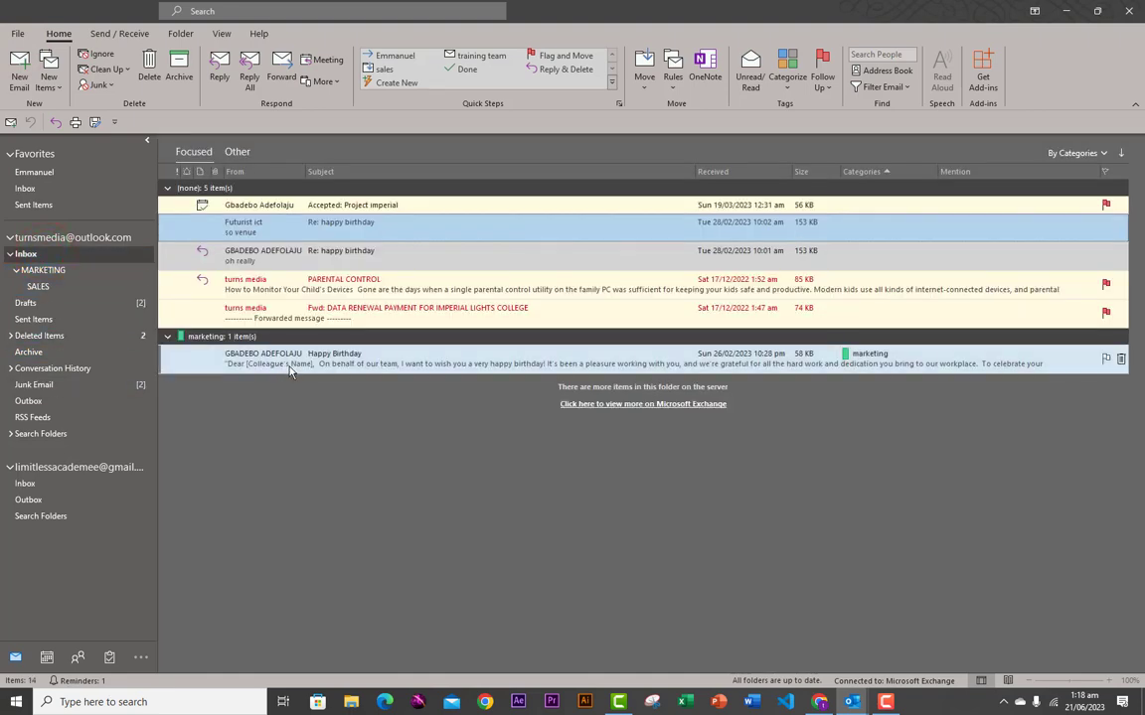
click(283, 363)
click(290, 340)
click(274, 311)
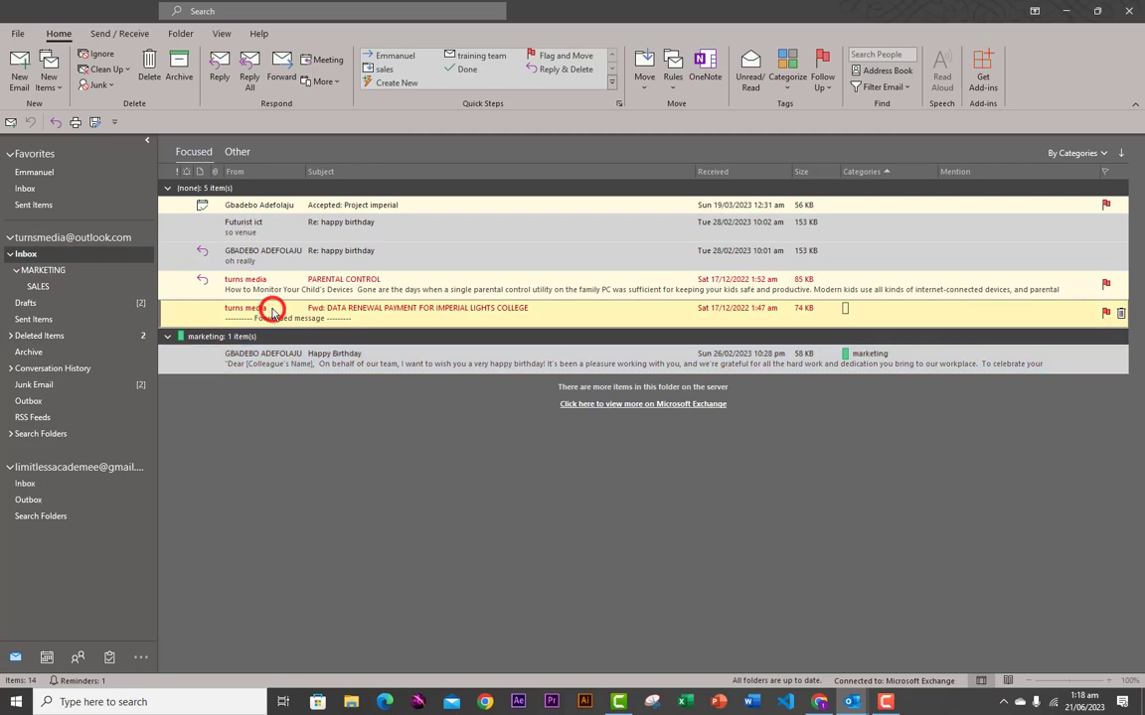
click(229, 335)
click(247, 360)
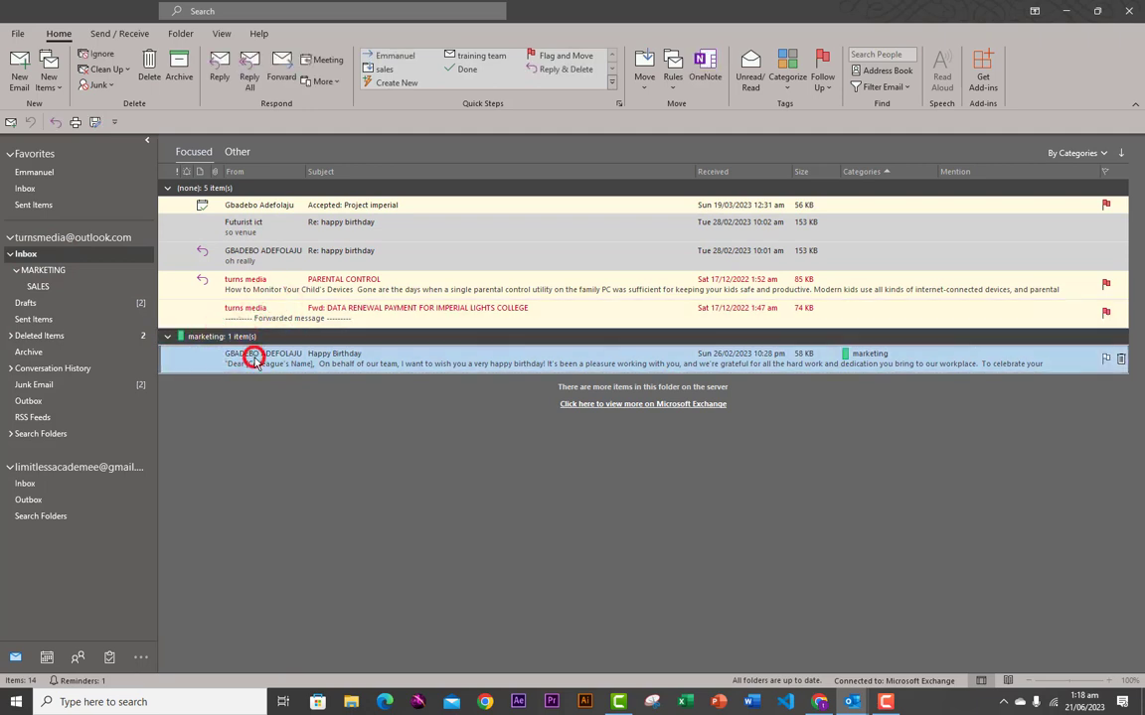
double_click(255, 359)
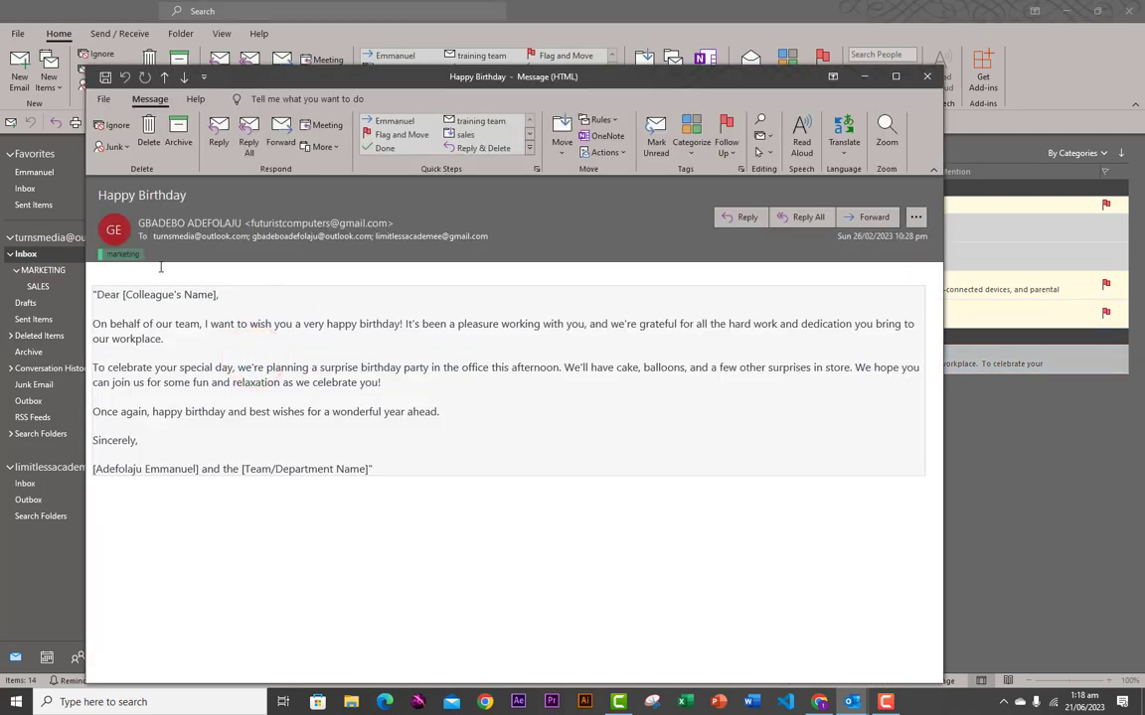
- Preview the message's print layout, close it, and switch to the June 2023 calendar month
click(104, 99)
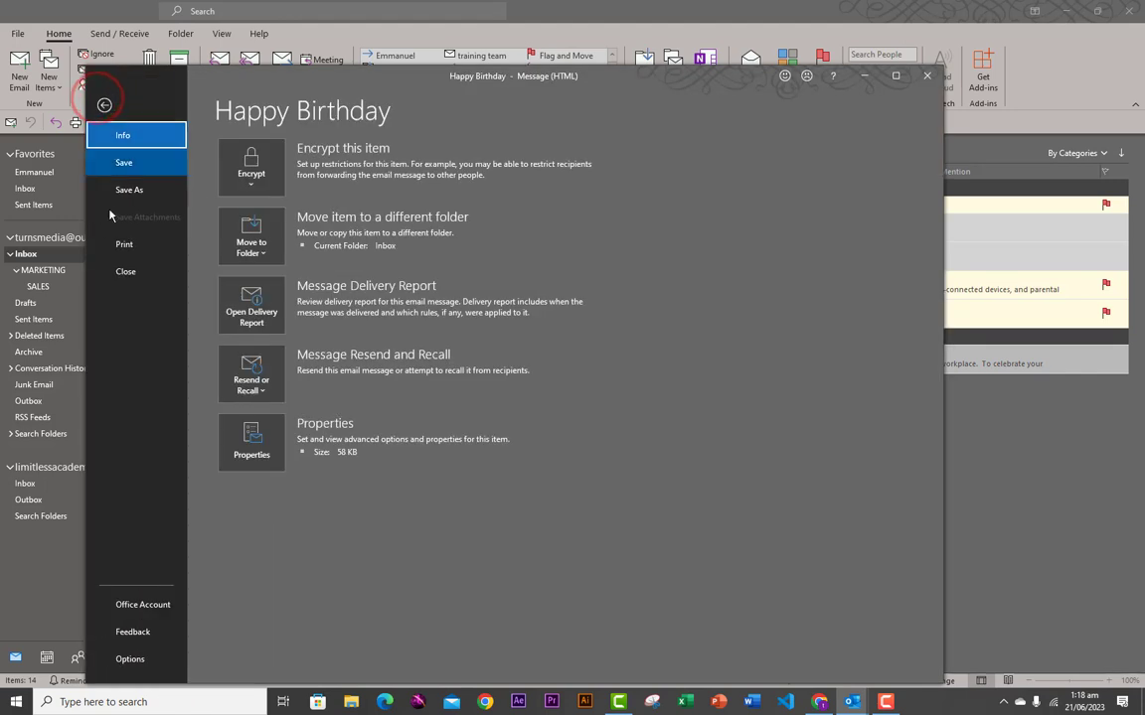
click(123, 256)
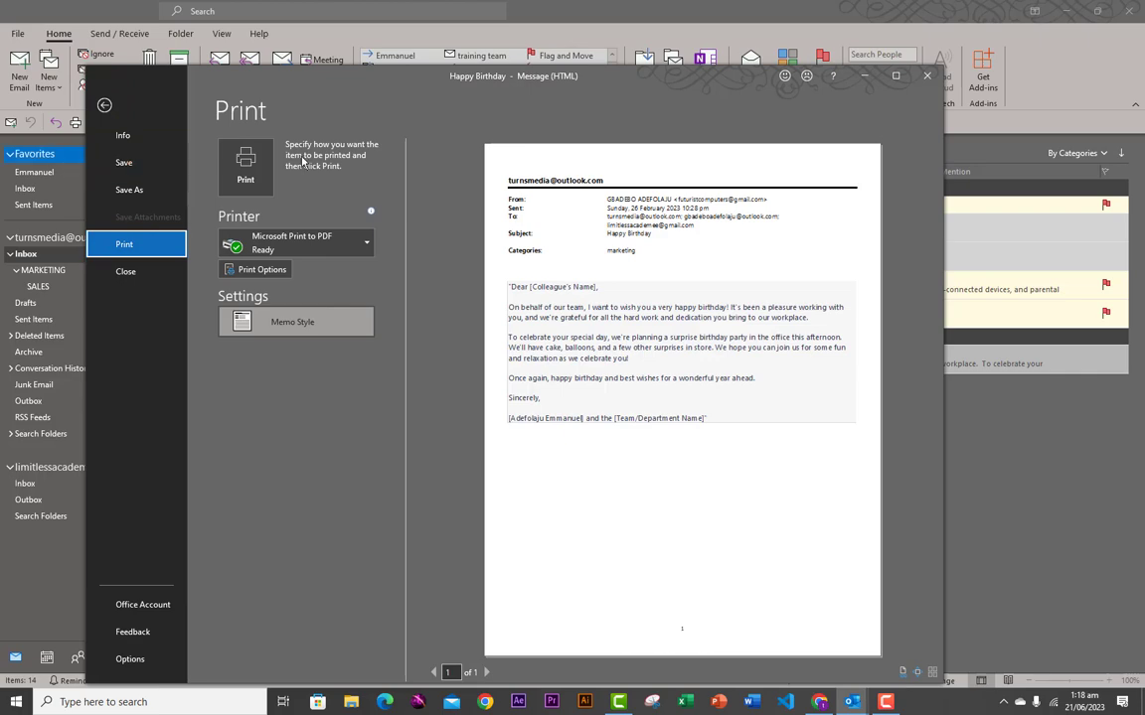
click(927, 76)
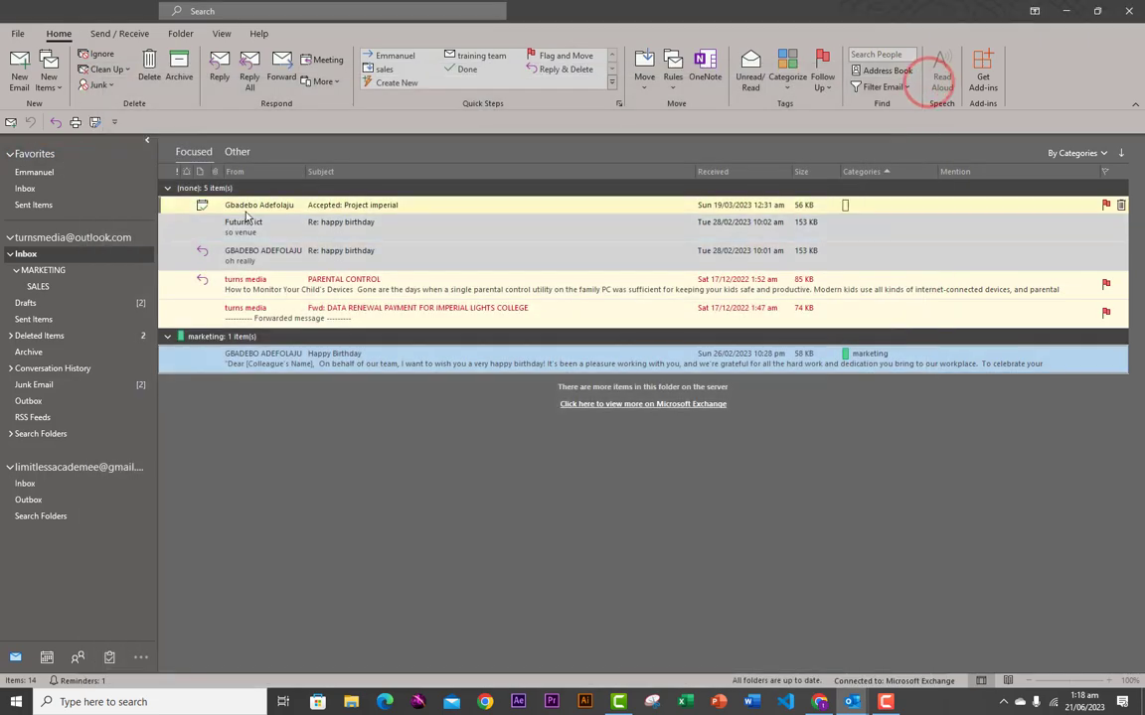
click(47, 656)
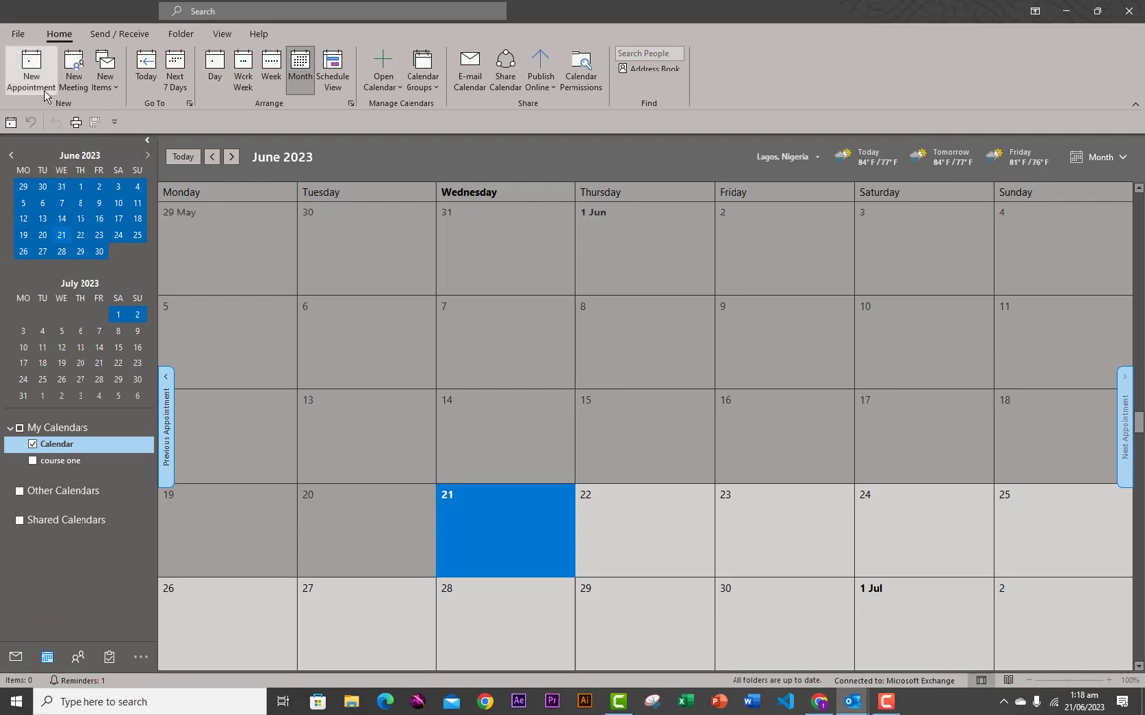
click(20, 36)
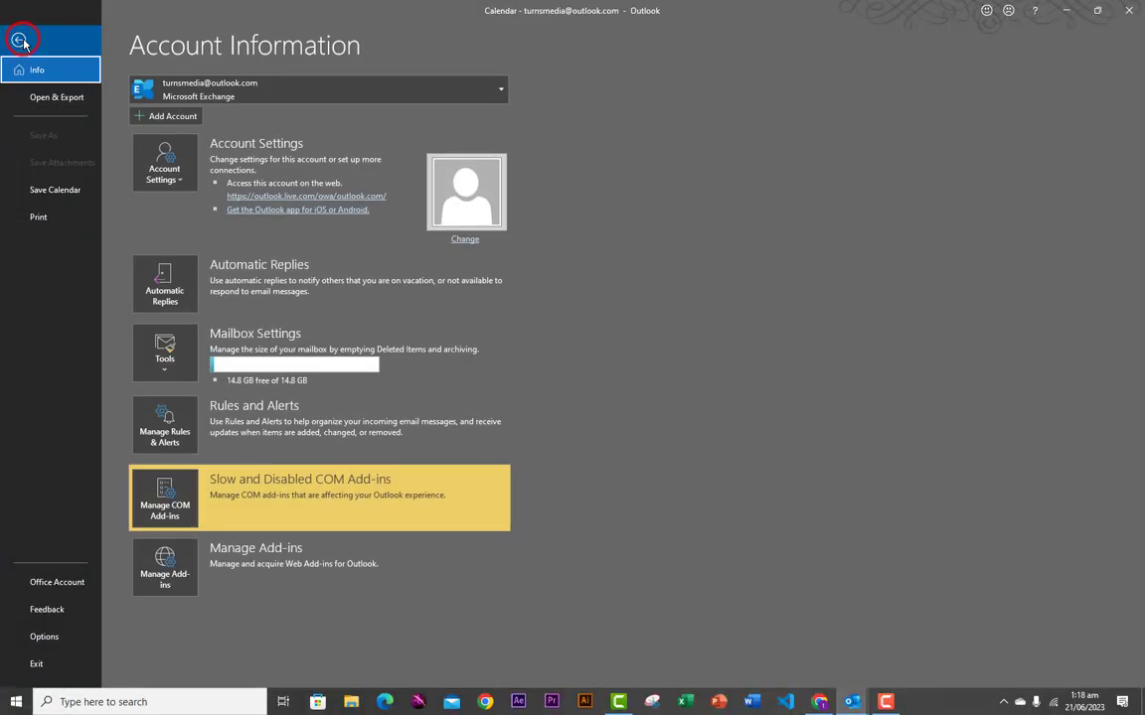
click(38, 217)
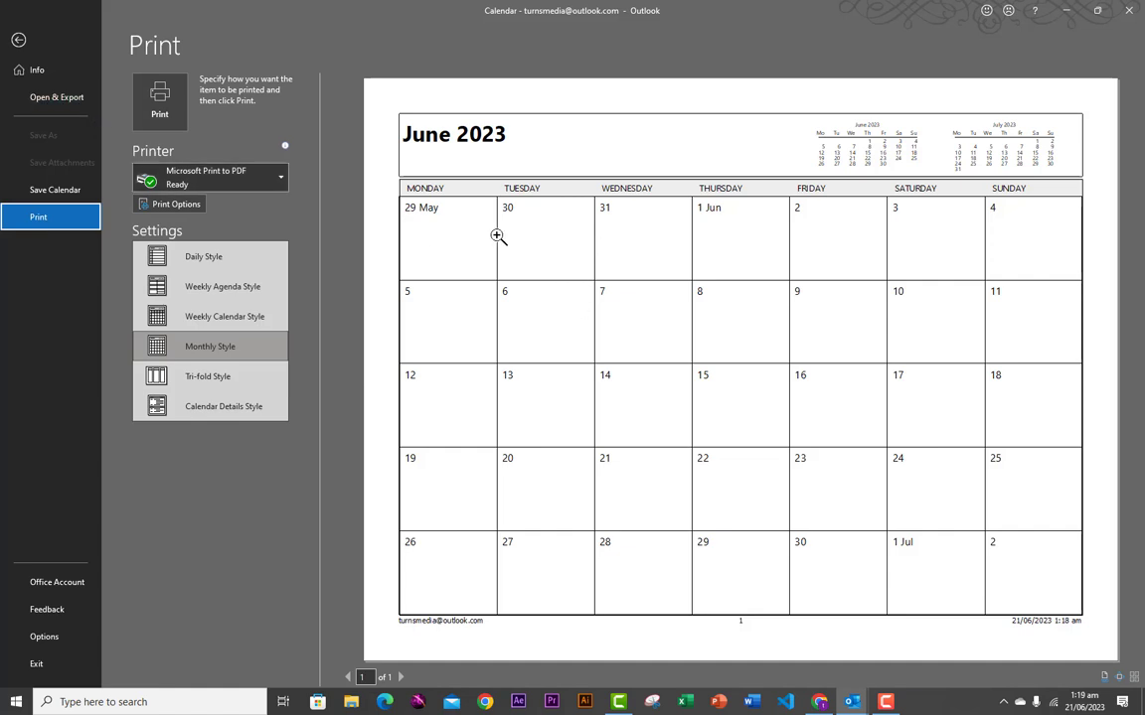
click(20, 47)
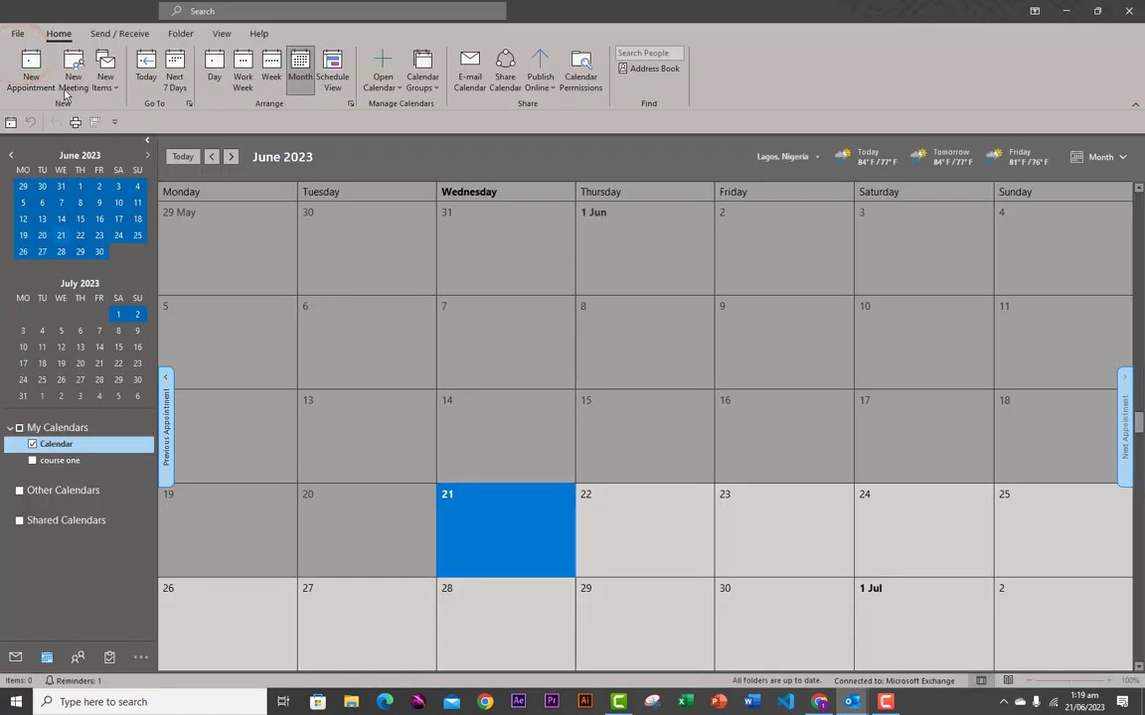
click(18, 32)
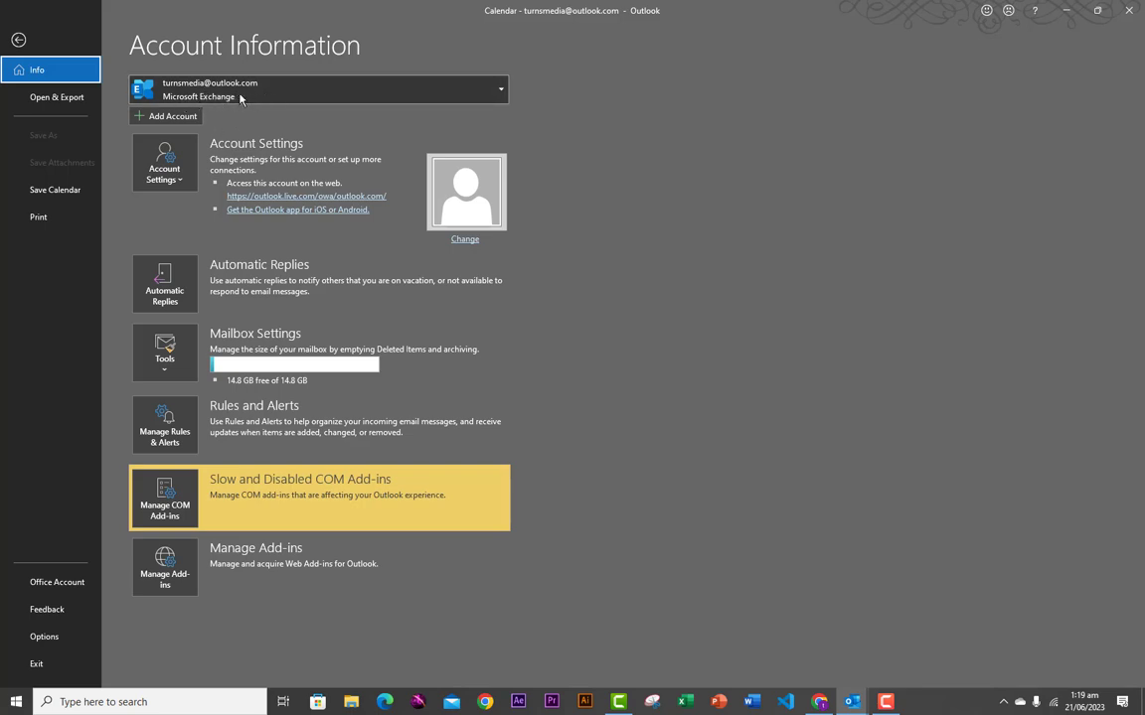
click(172, 116)
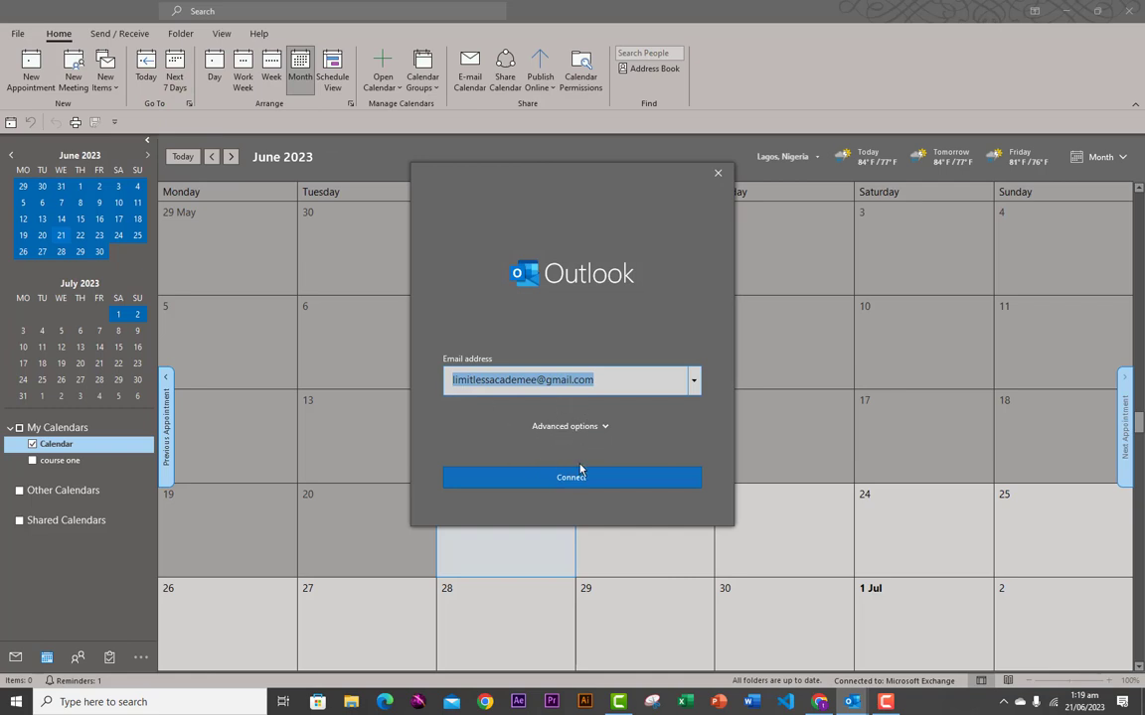
click(717, 175)
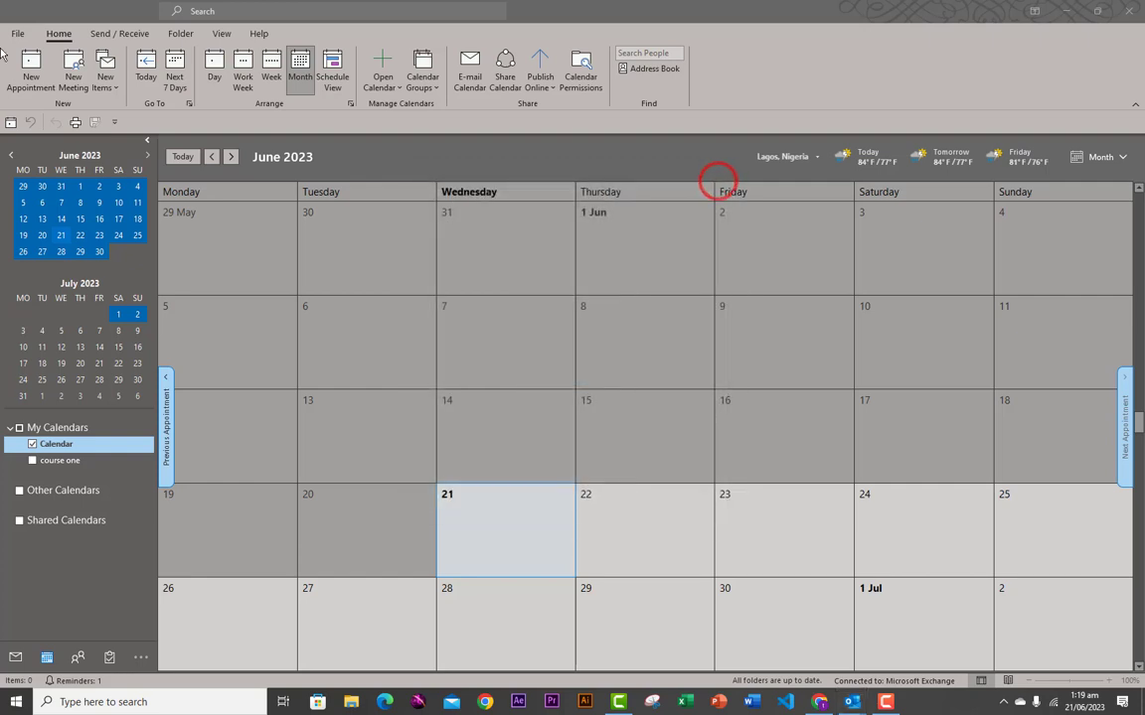
click(17, 34)
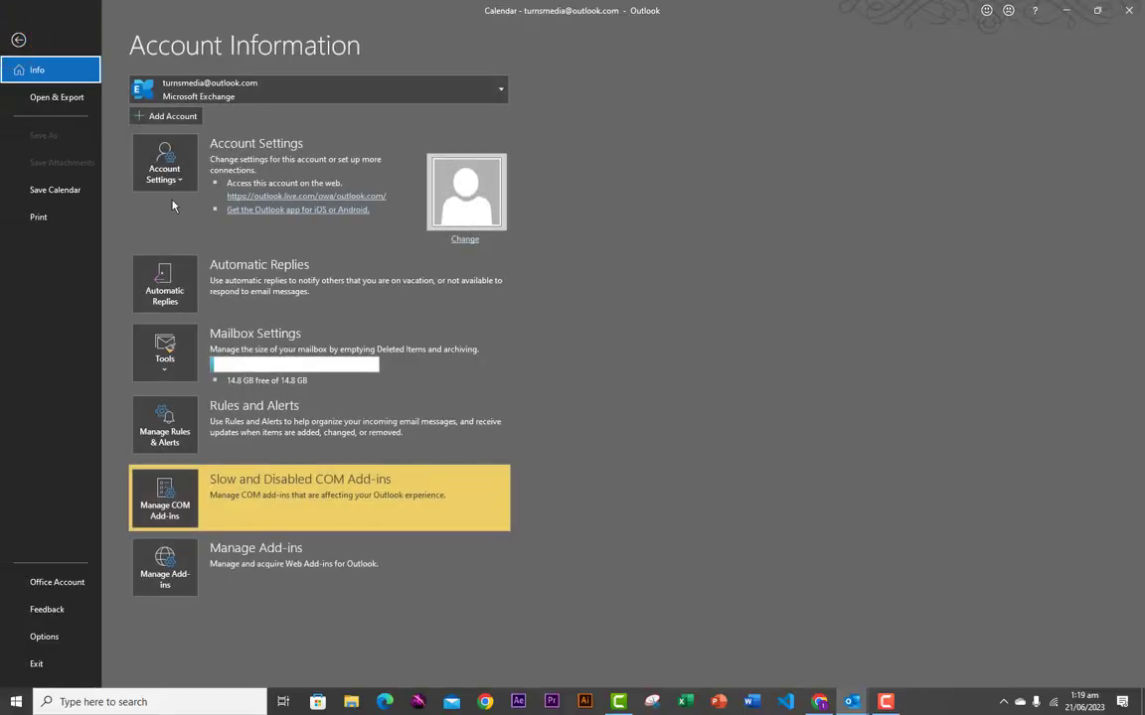
click(181, 185)
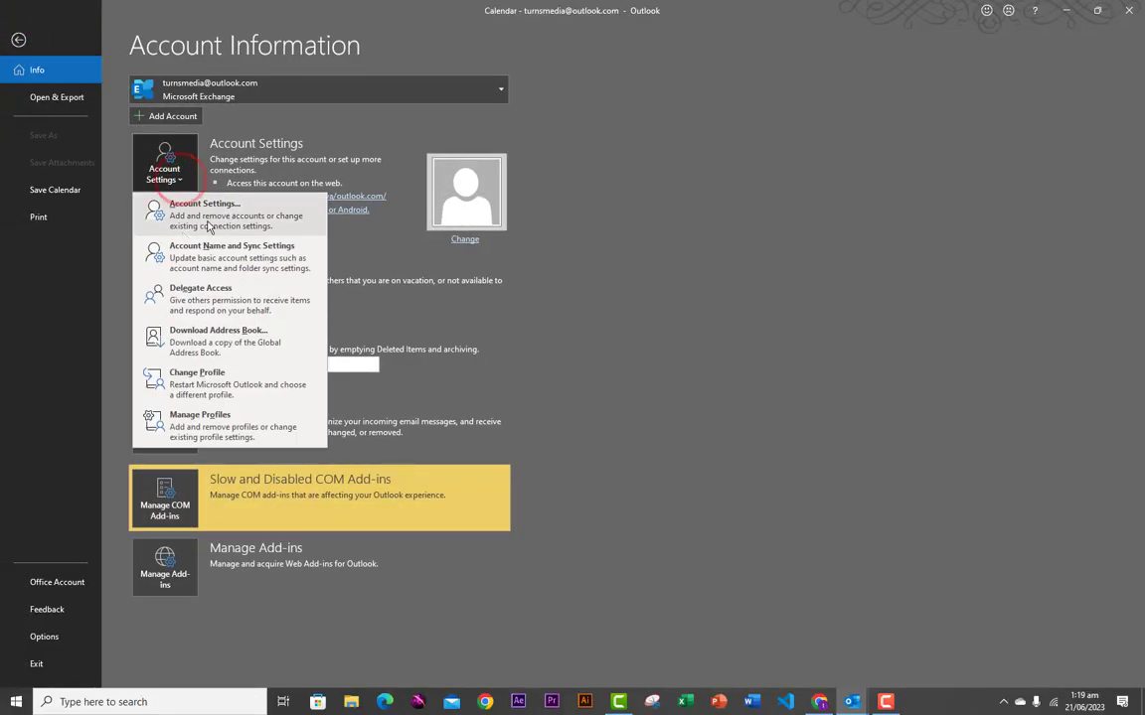
click(189, 215)
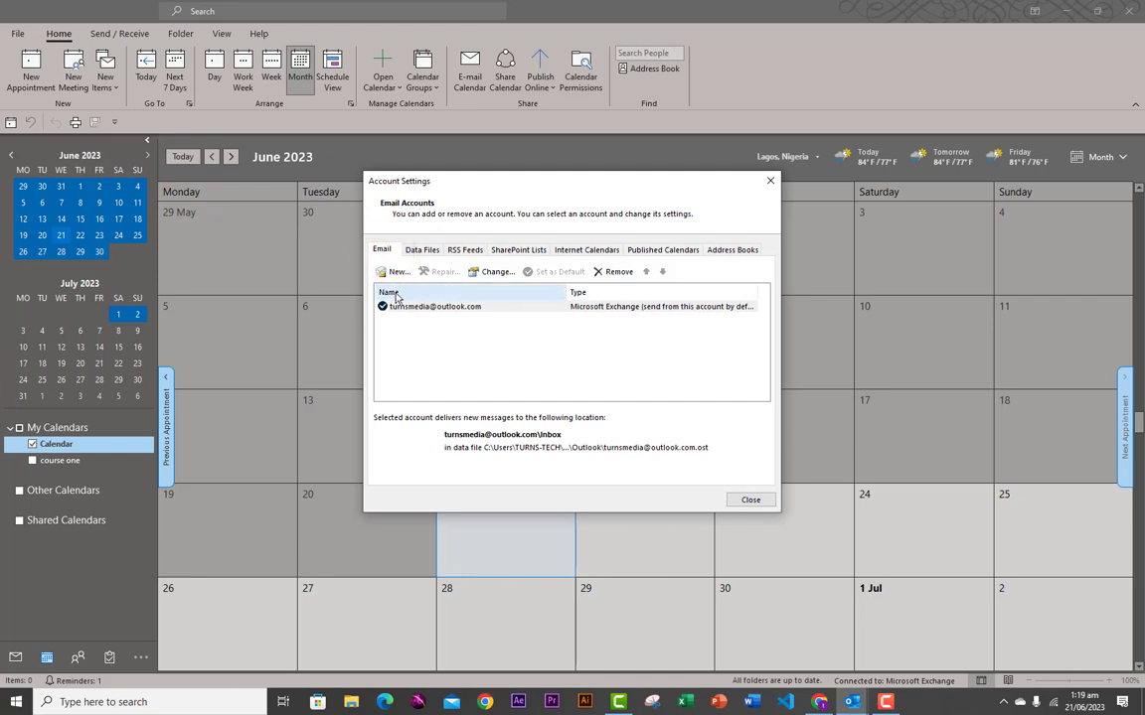
click(383, 253)
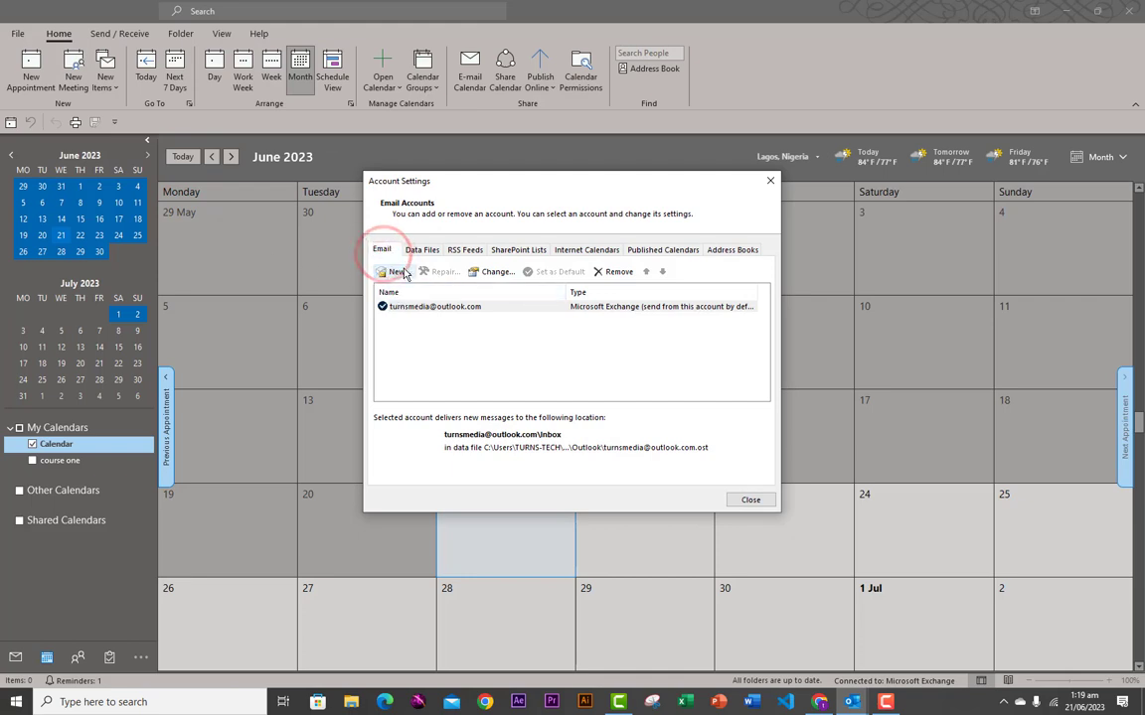
click(382, 252)
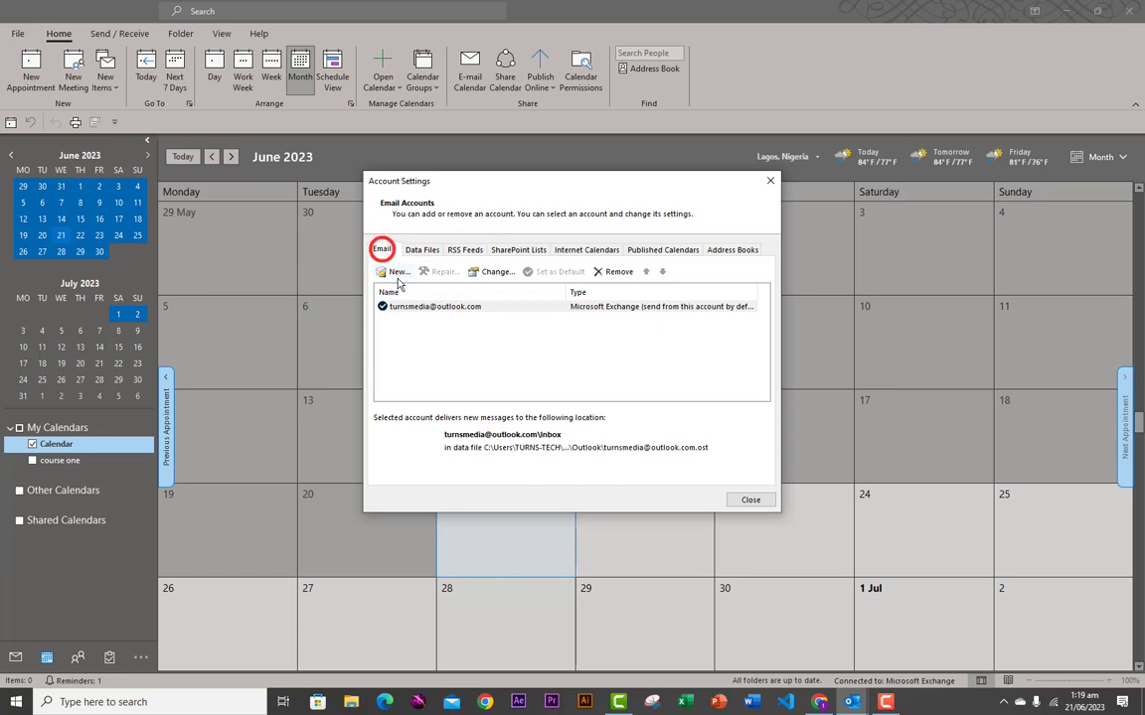
click(397, 273)
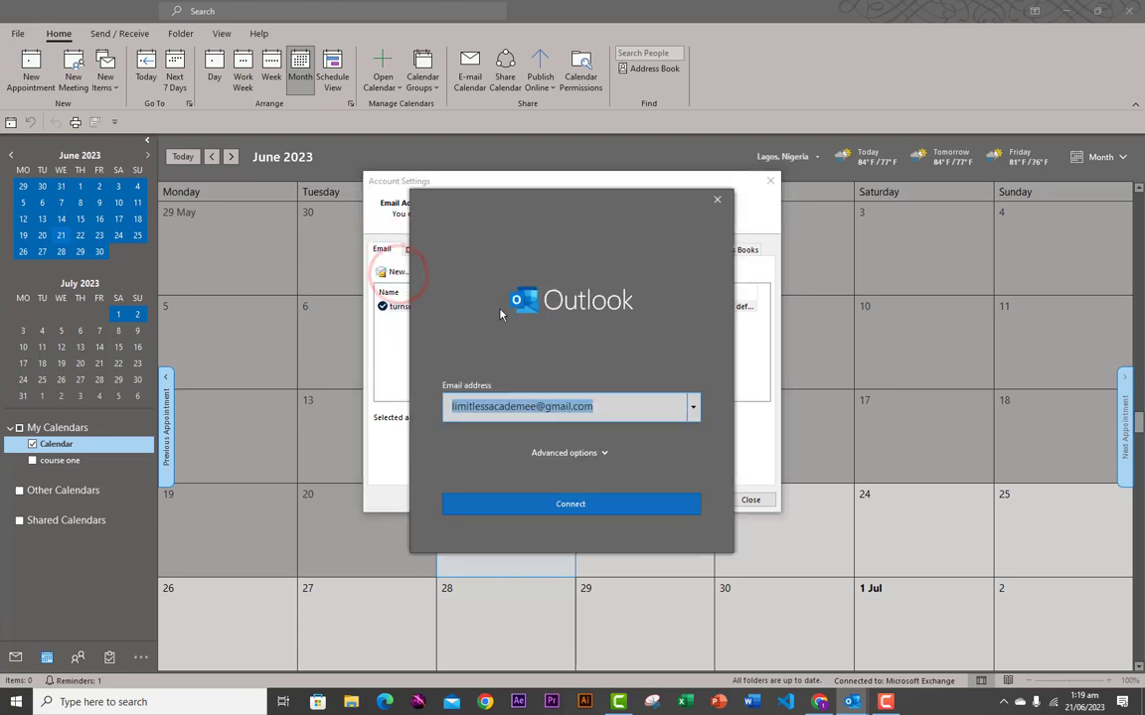
click(714, 199)
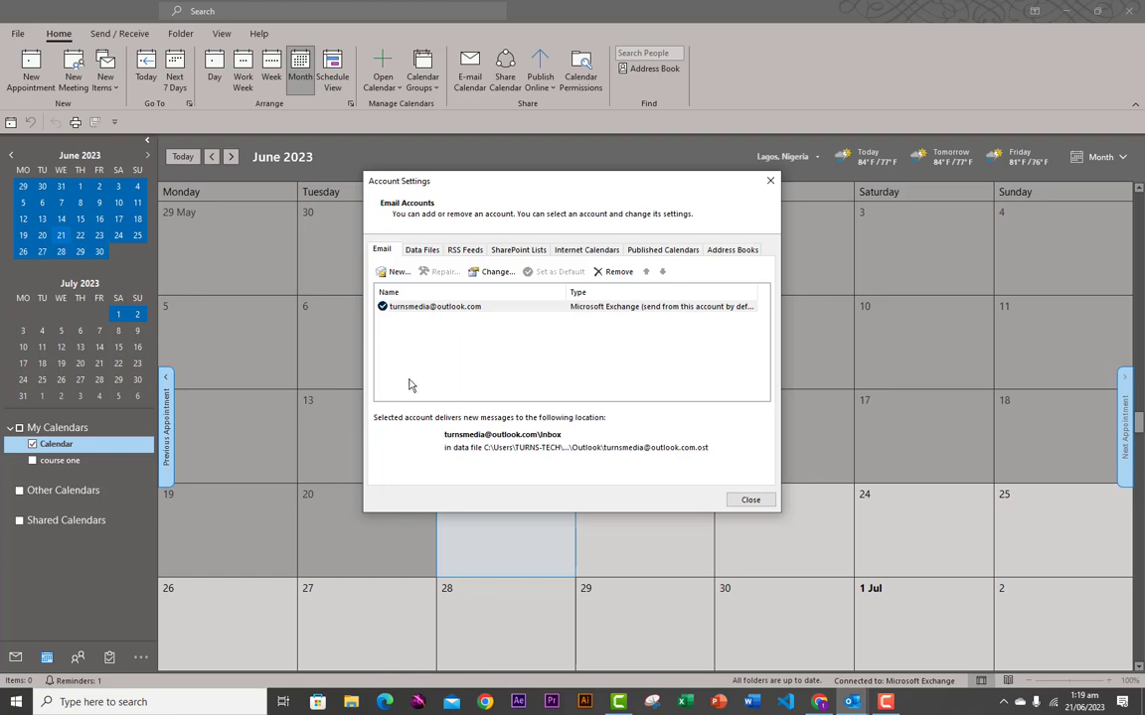
click(412, 310)
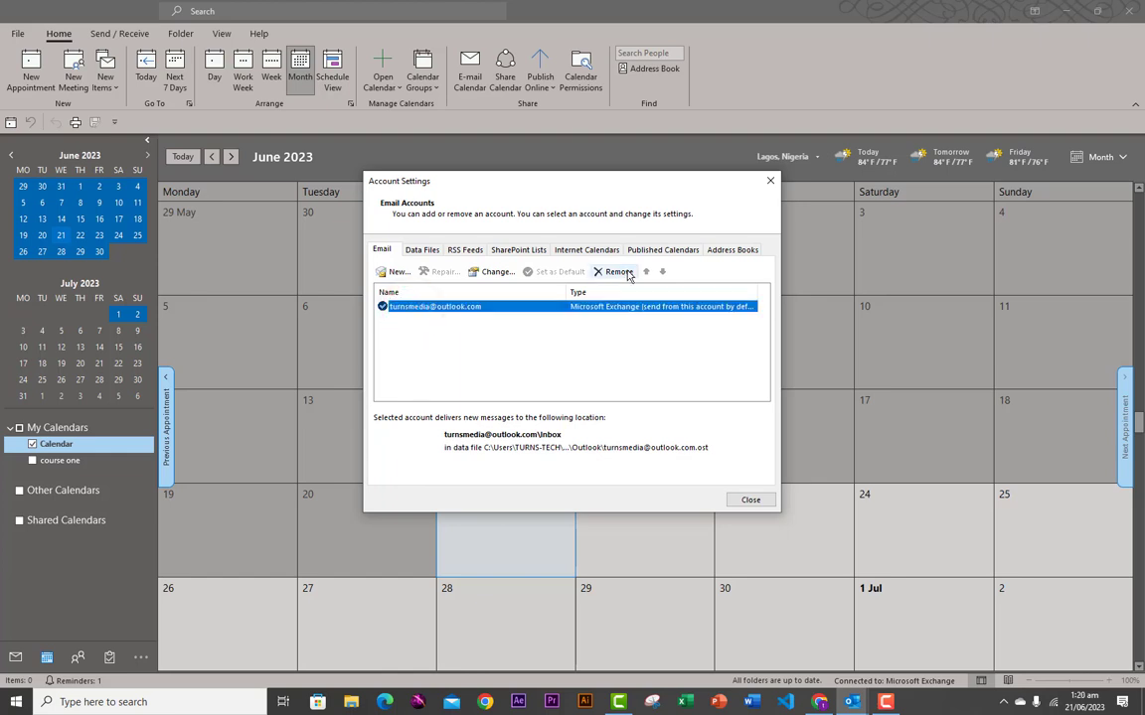
click(745, 500)
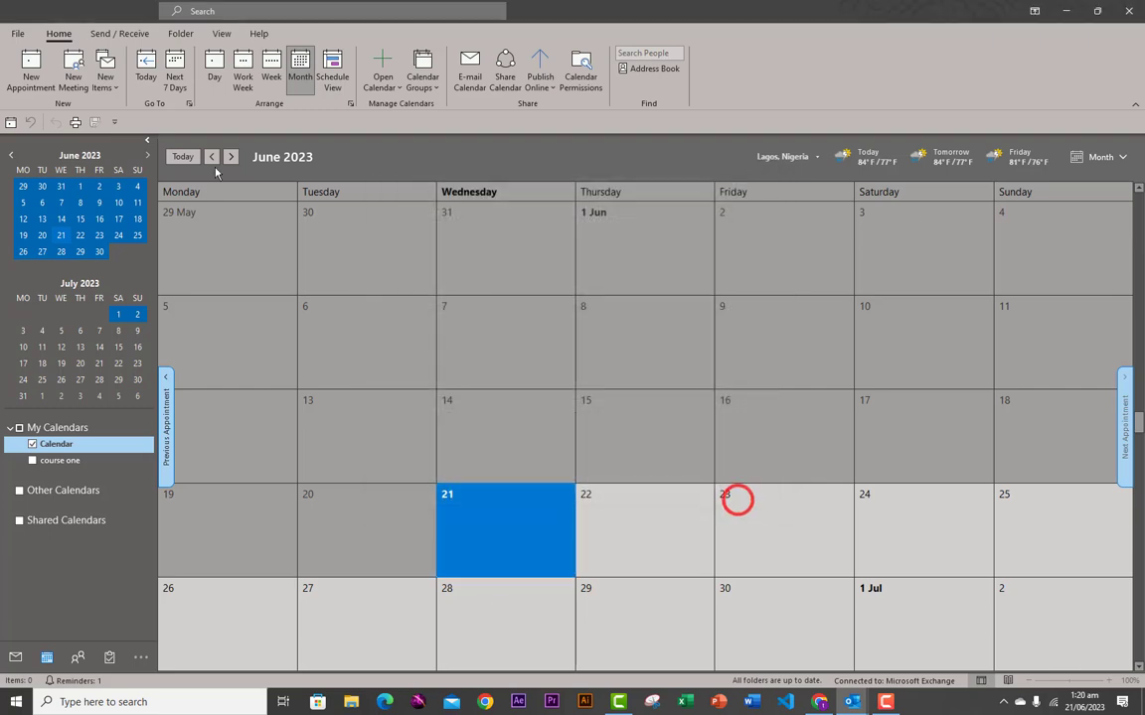
click(16, 36)
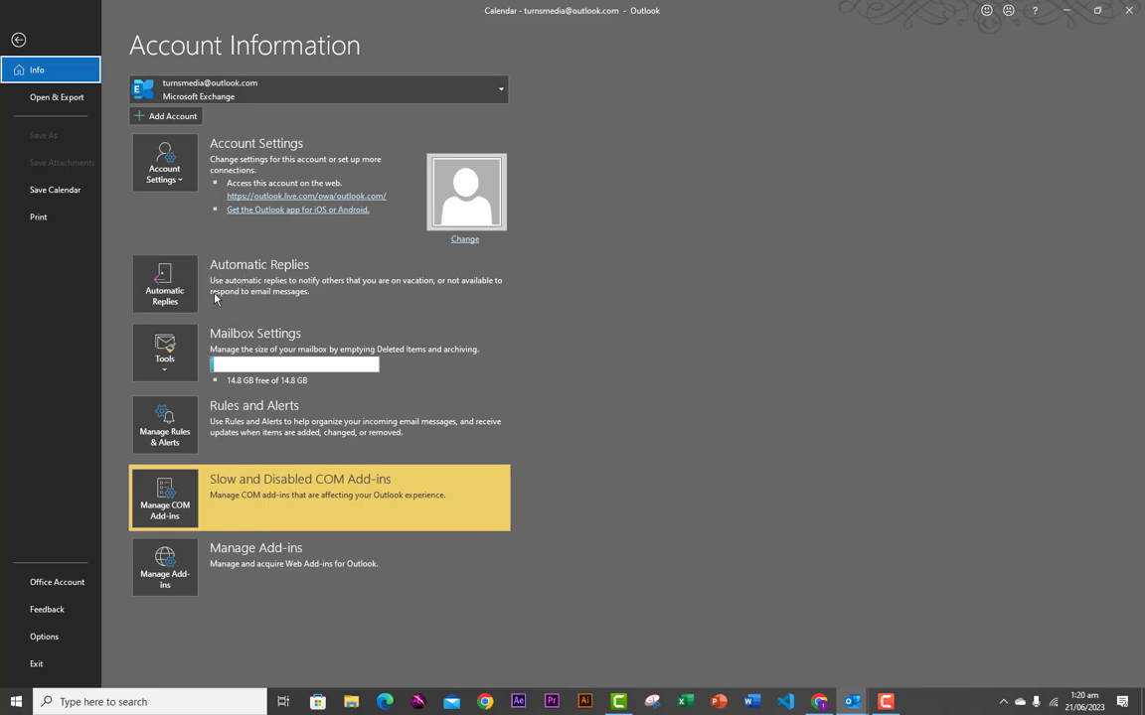
click(169, 375)
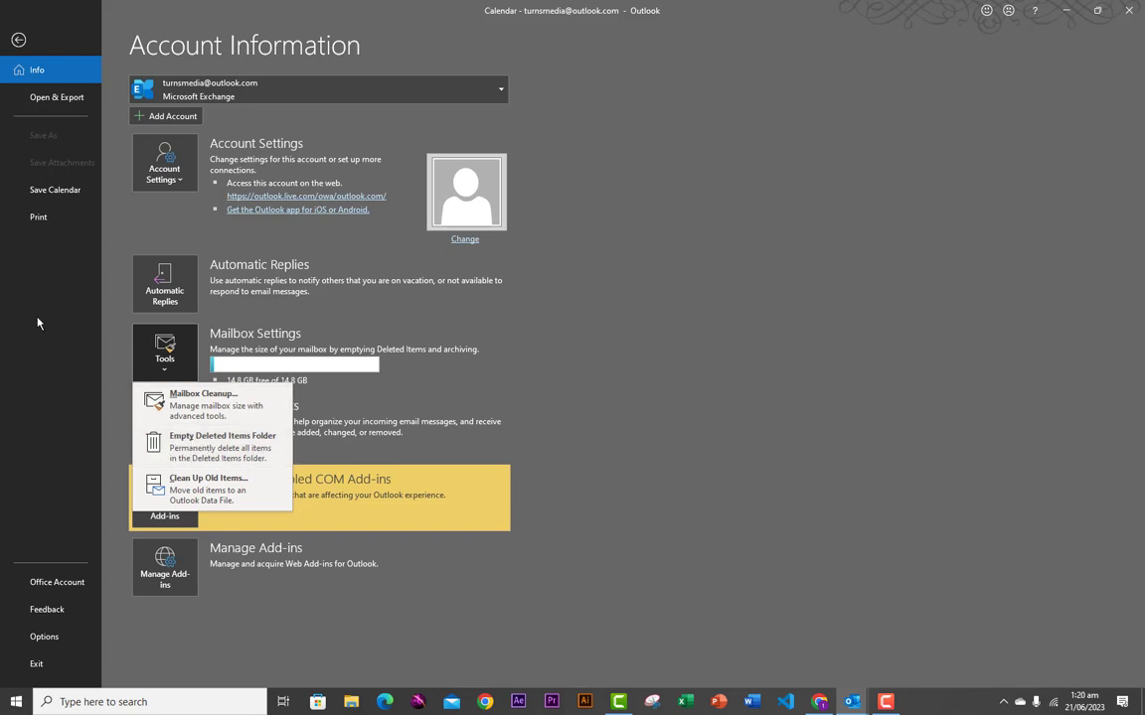
click(18, 39)
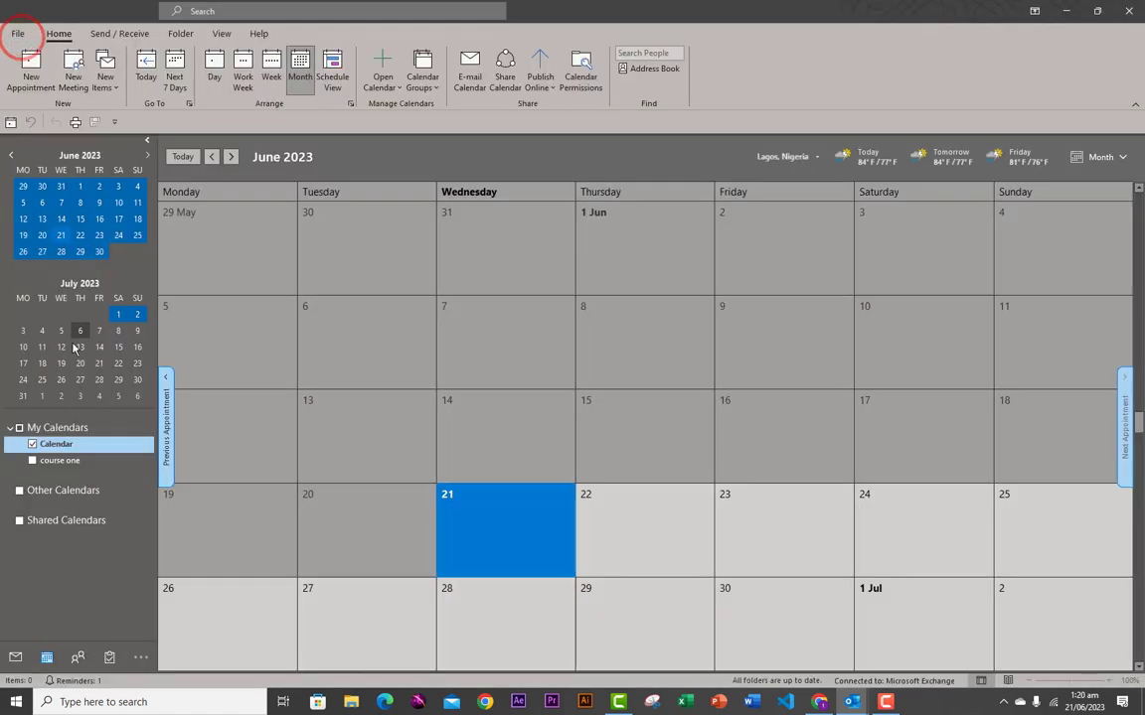
click(16, 656)
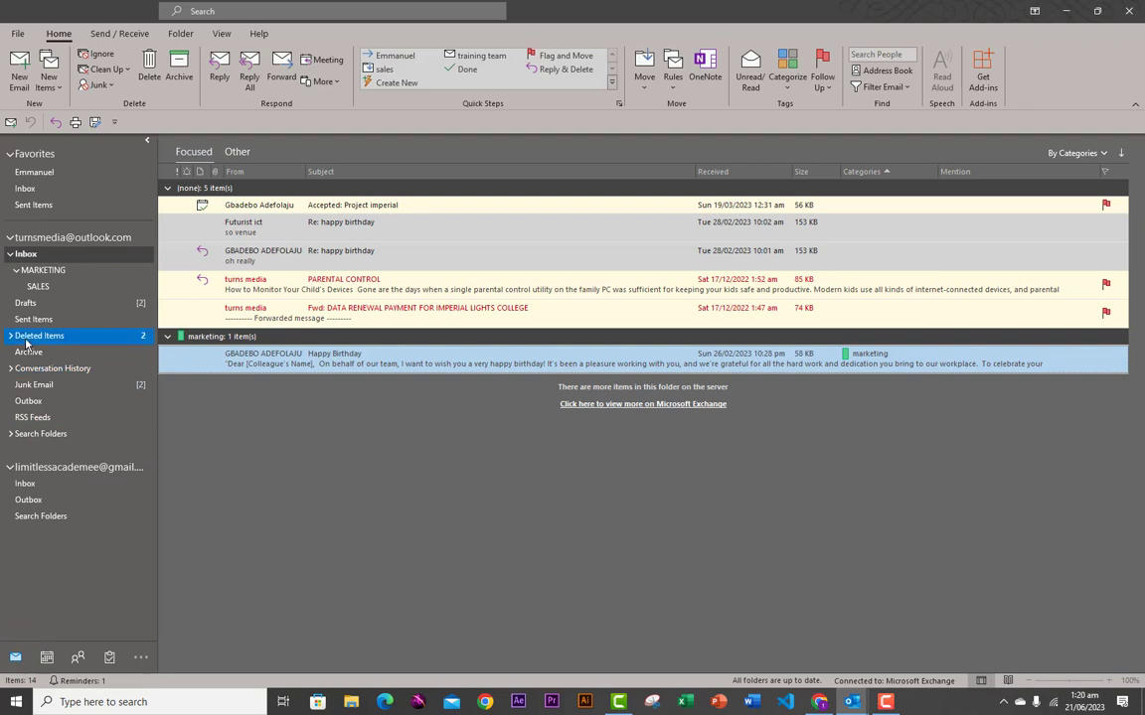
click(26, 339)
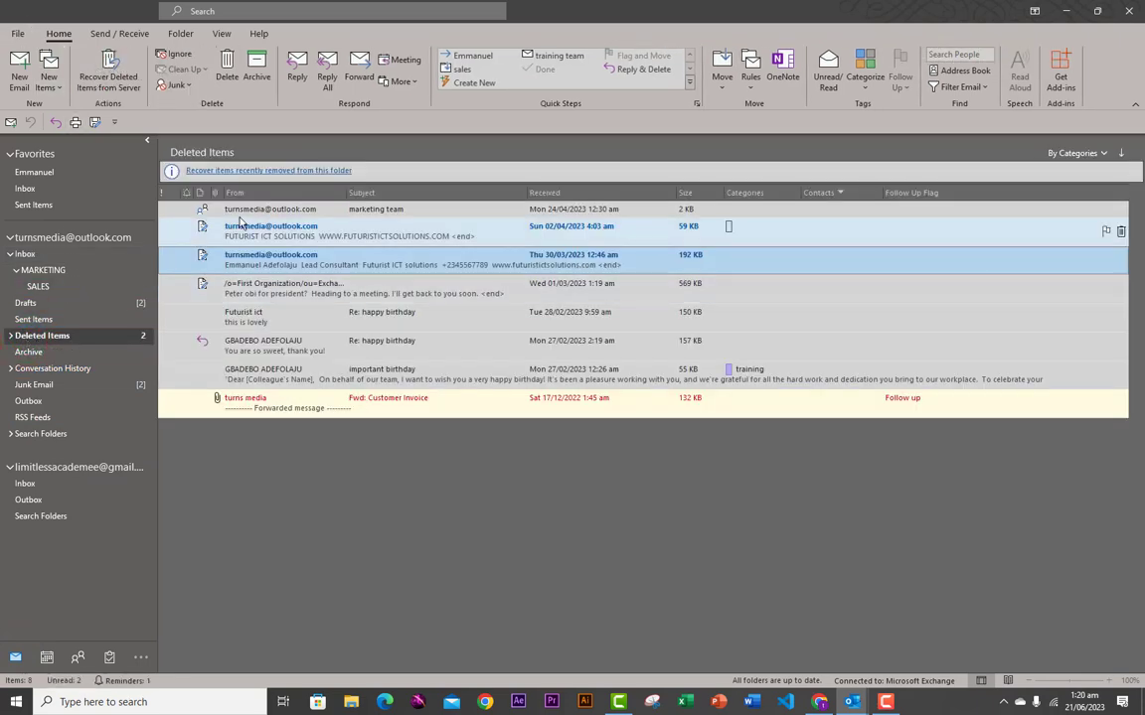
click(15, 35)
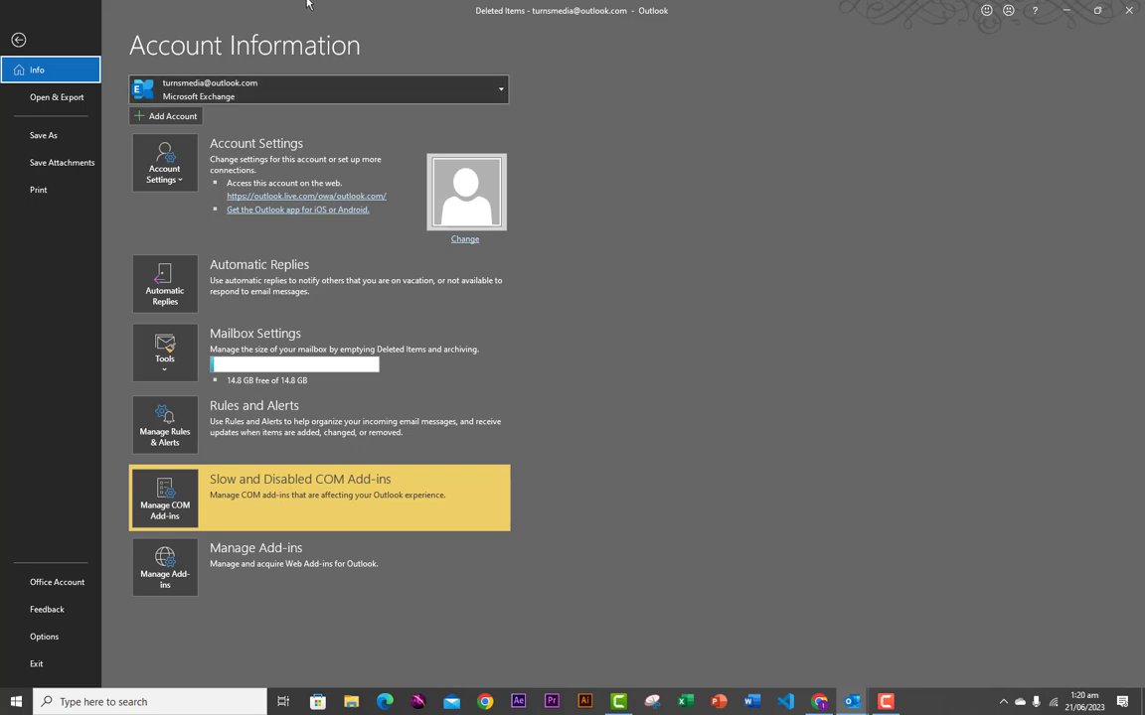
click(465, 241)
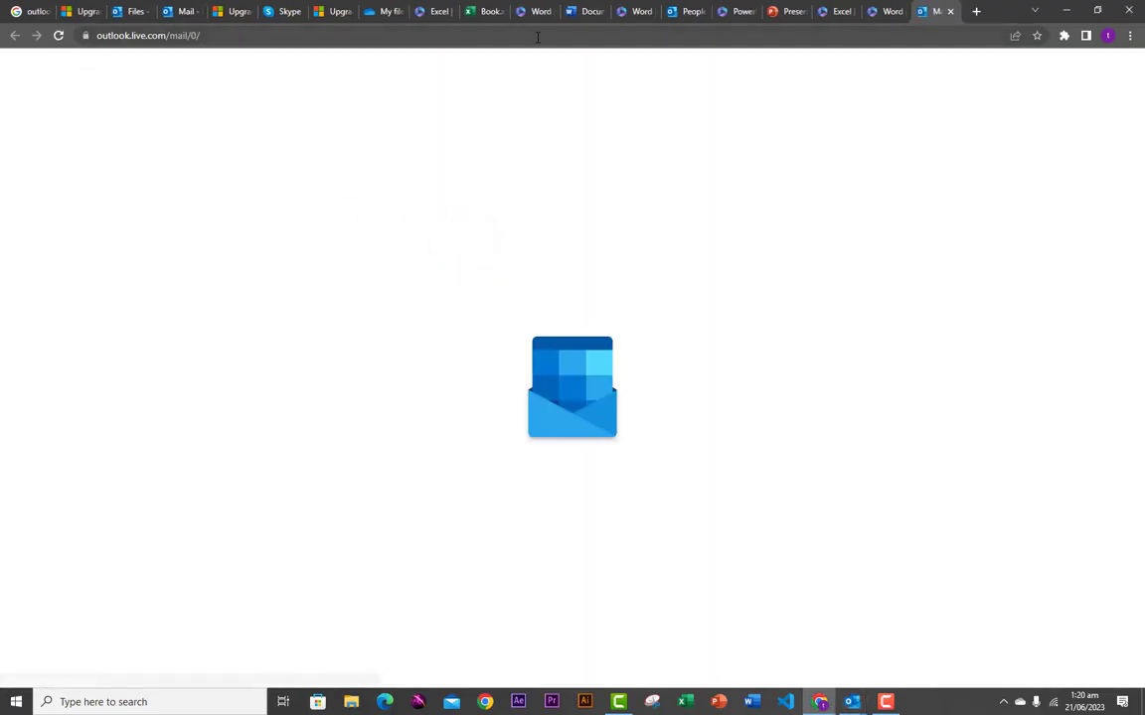
click(1068, 12)
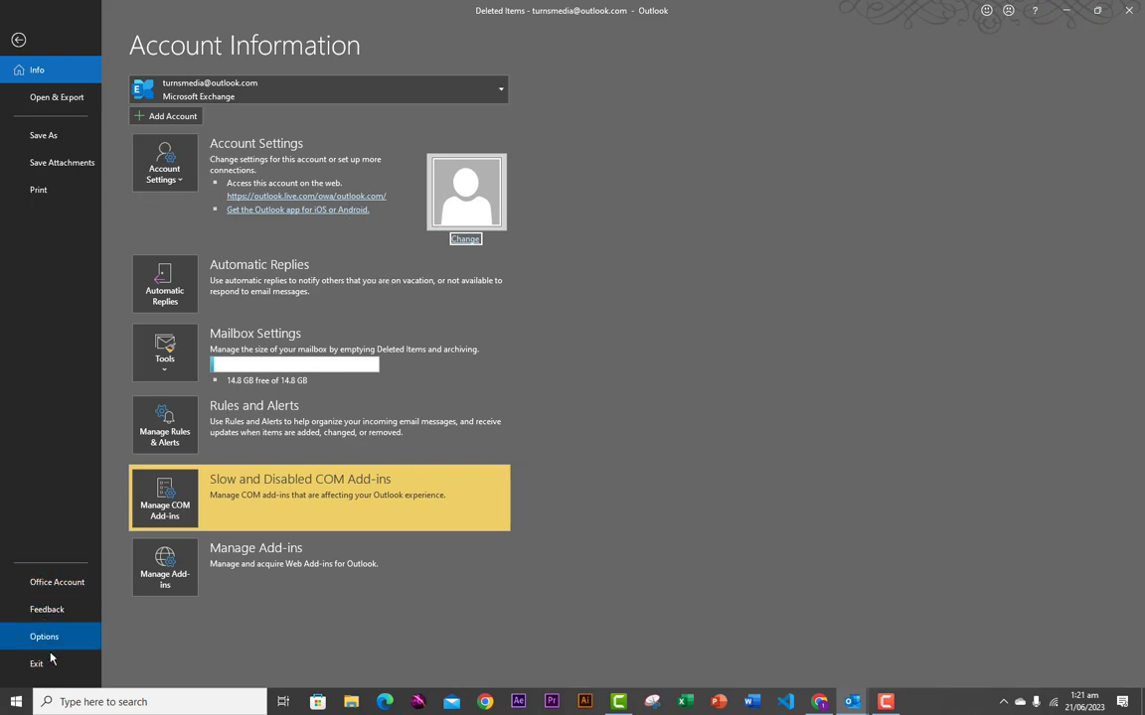
- On the Office Account page, try the Doodle Diamonds background, then restore Calligraphy
click(50, 586)
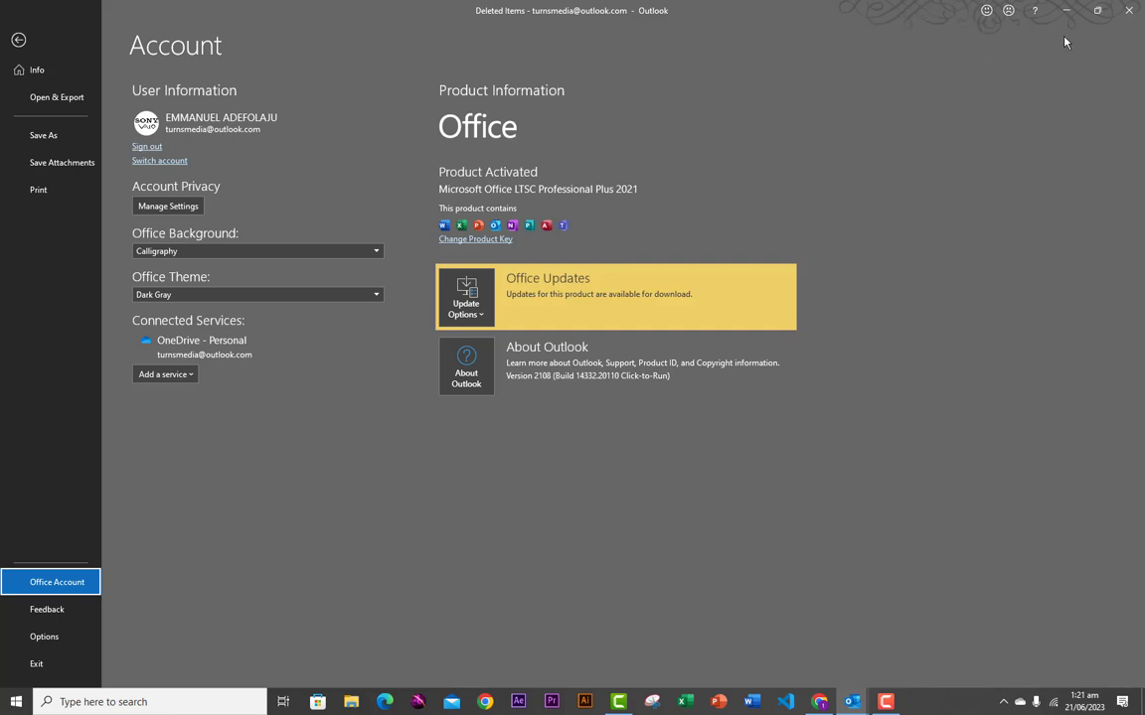
click(377, 253)
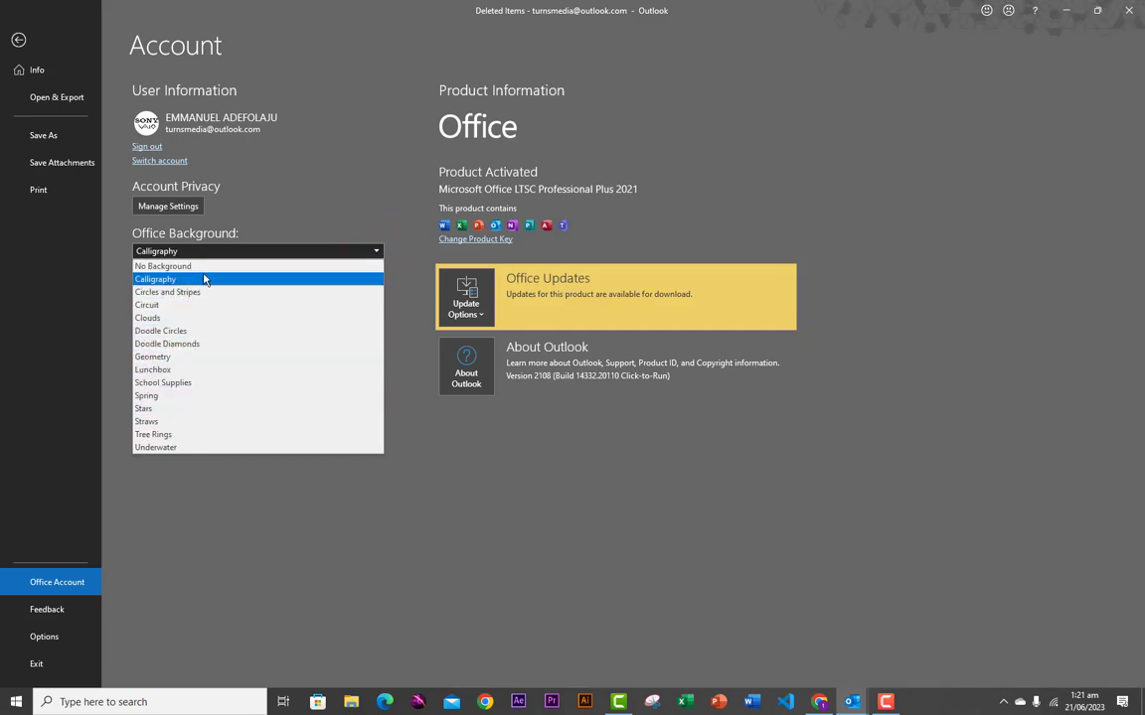
click(168, 344)
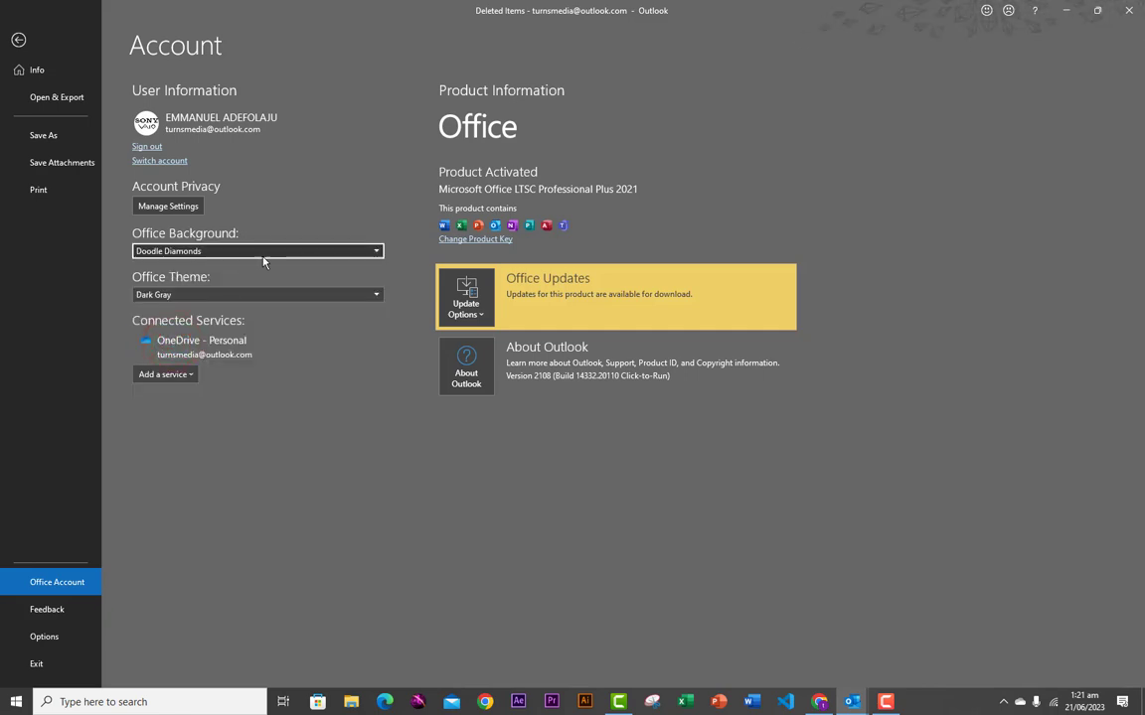
click(376, 252)
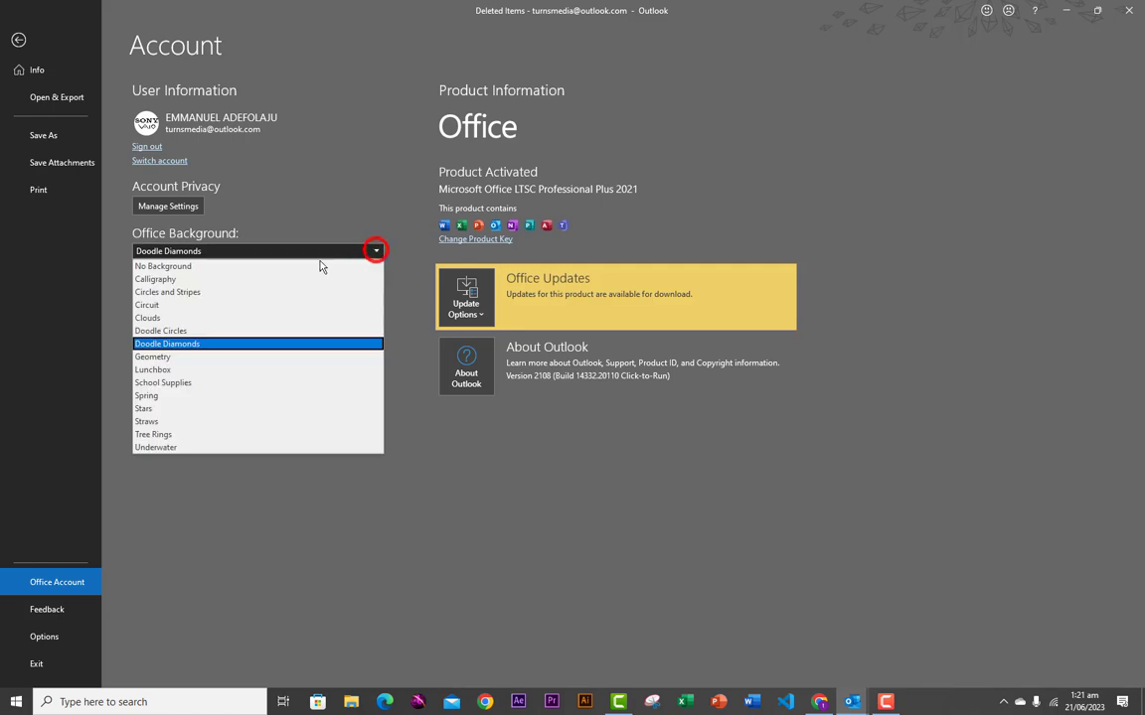
click(170, 282)
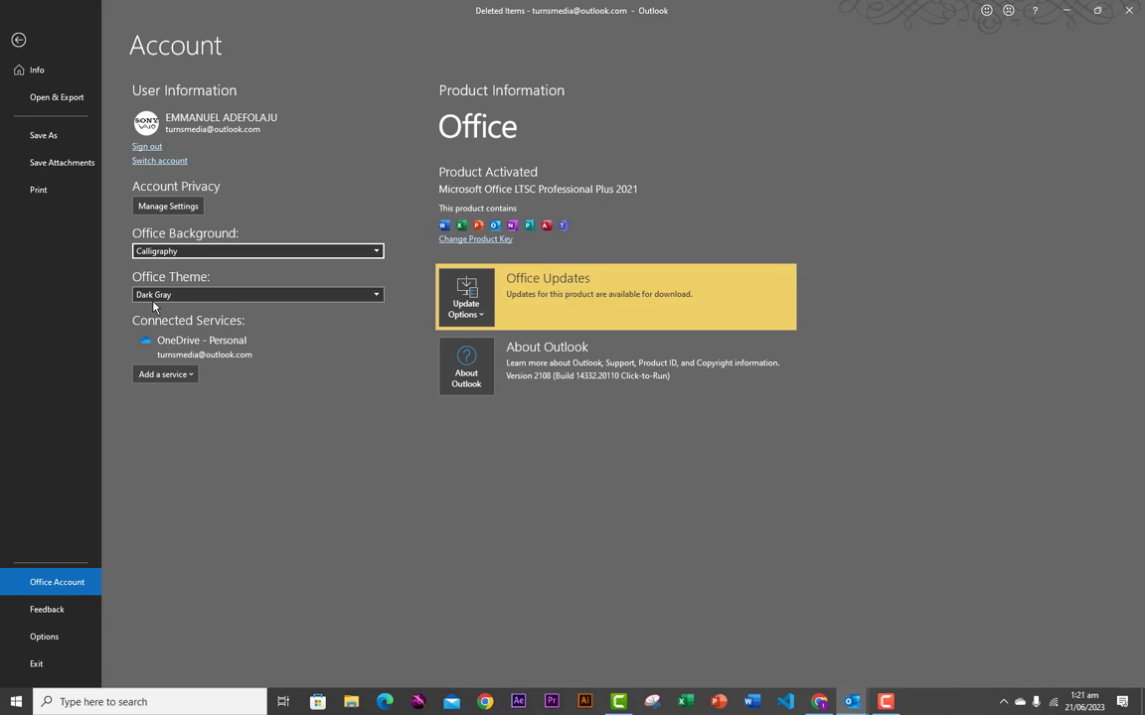
- Try the Colorful Office Theme, revert to Dark Gray, then go to the Feedback page
click(370, 295)
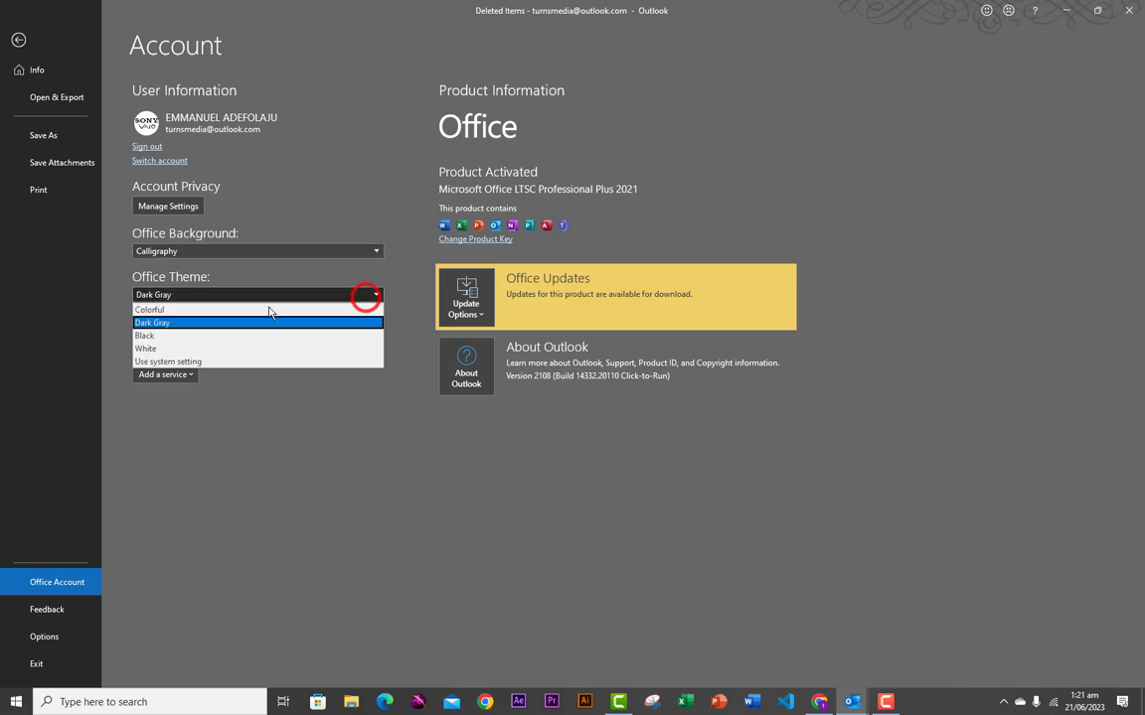
click(164, 310)
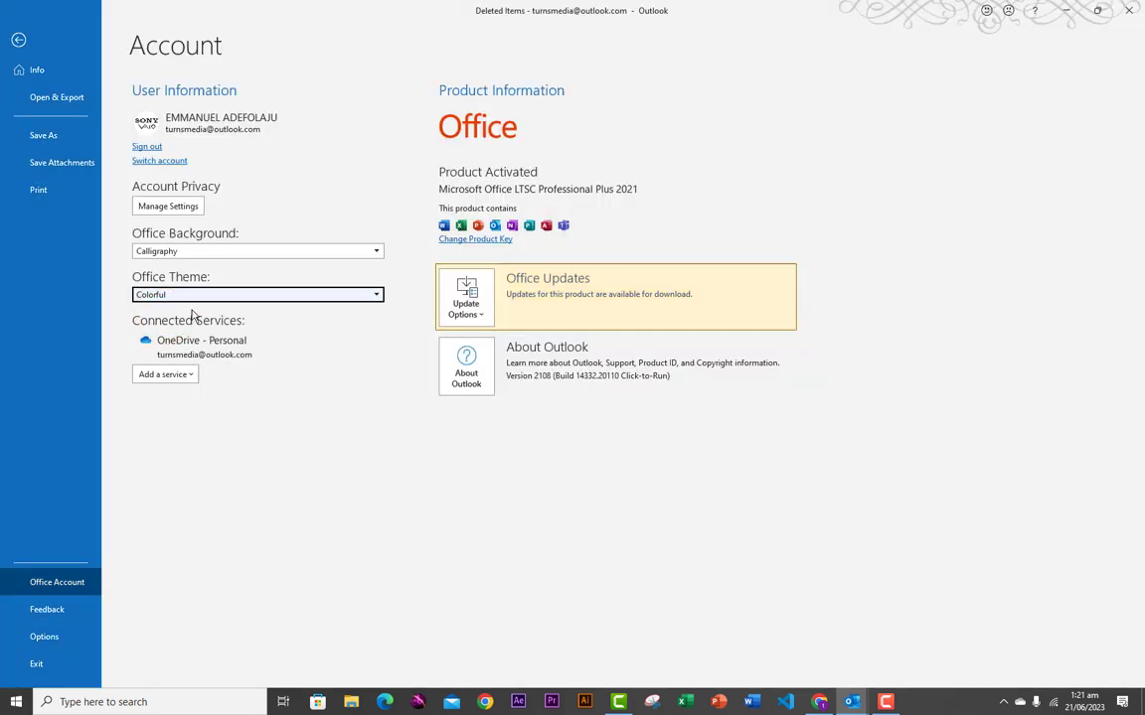
click(376, 296)
click(159, 321)
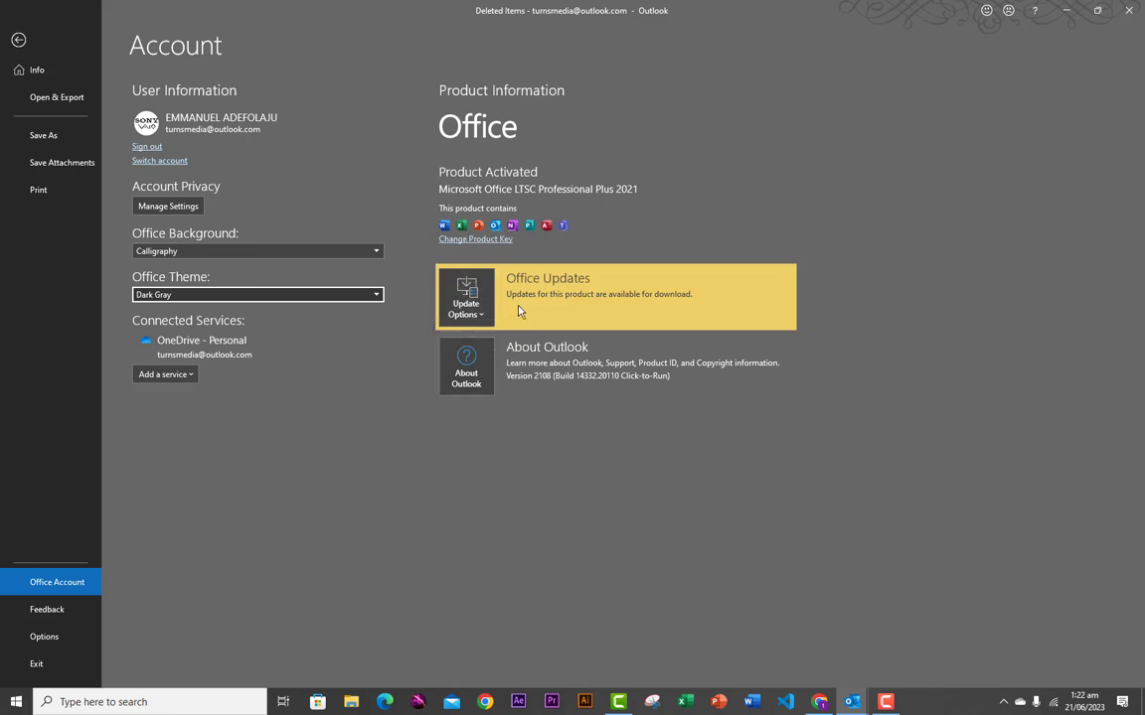
click(53, 614)
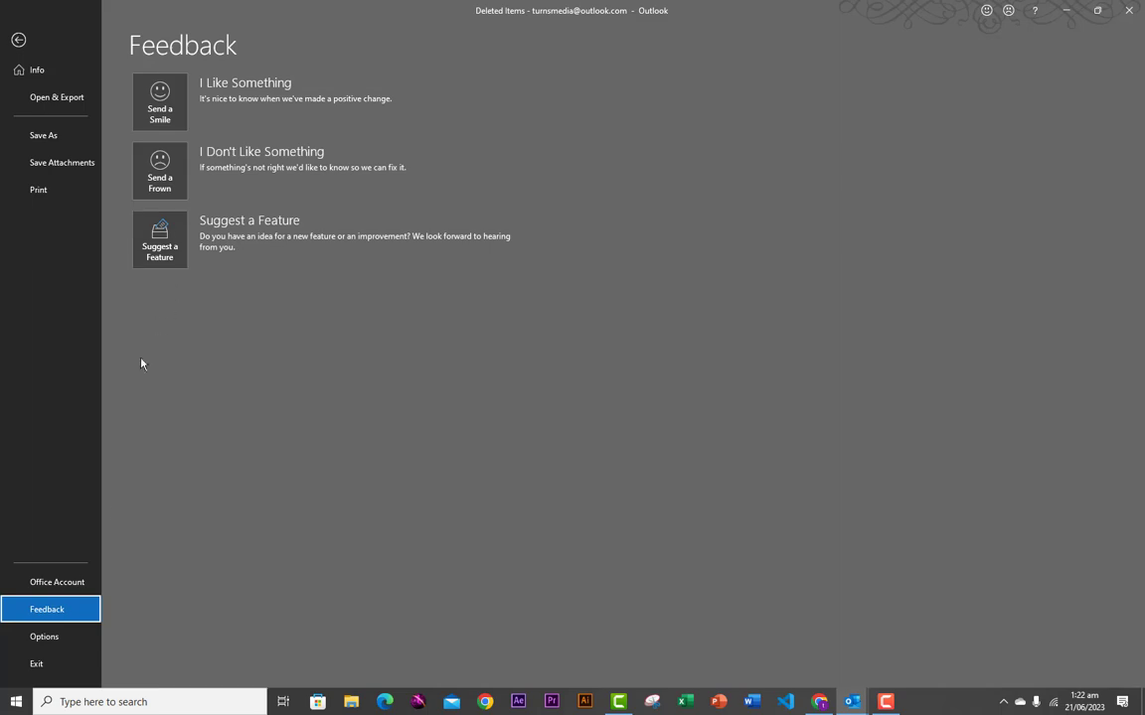
- Open Outlook Options from the backstage, move it up-left, and switch to Mail settings
click(54, 643)
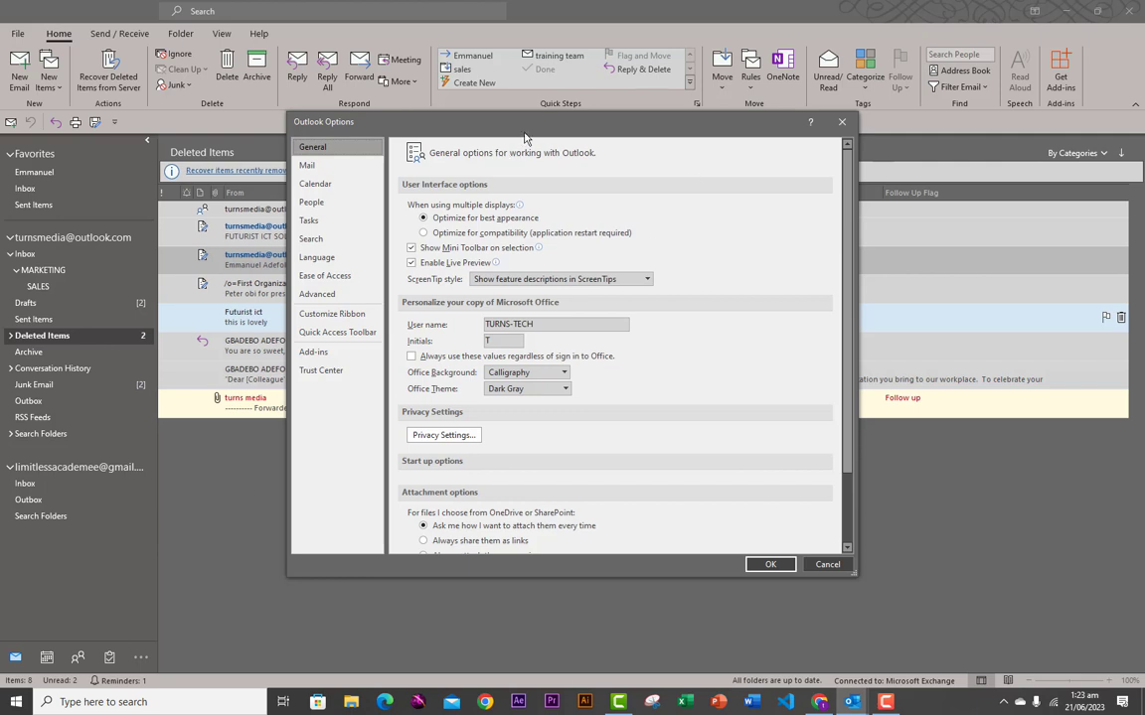
drag(524, 124, 398, 113)
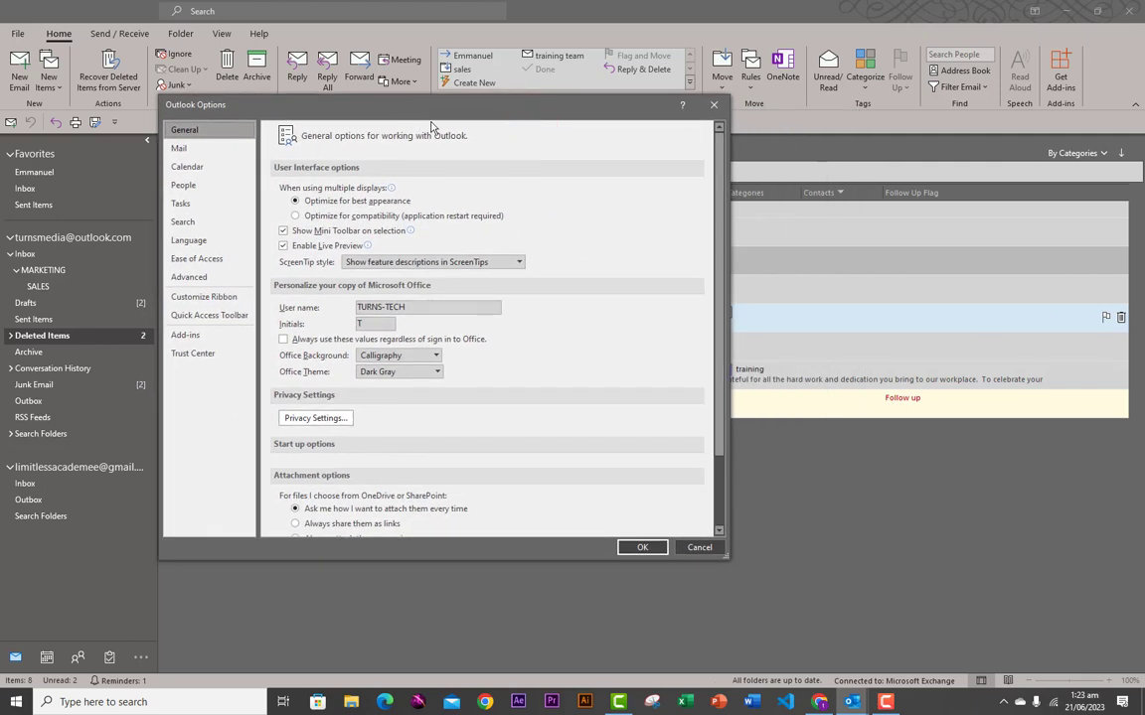
click(199, 149)
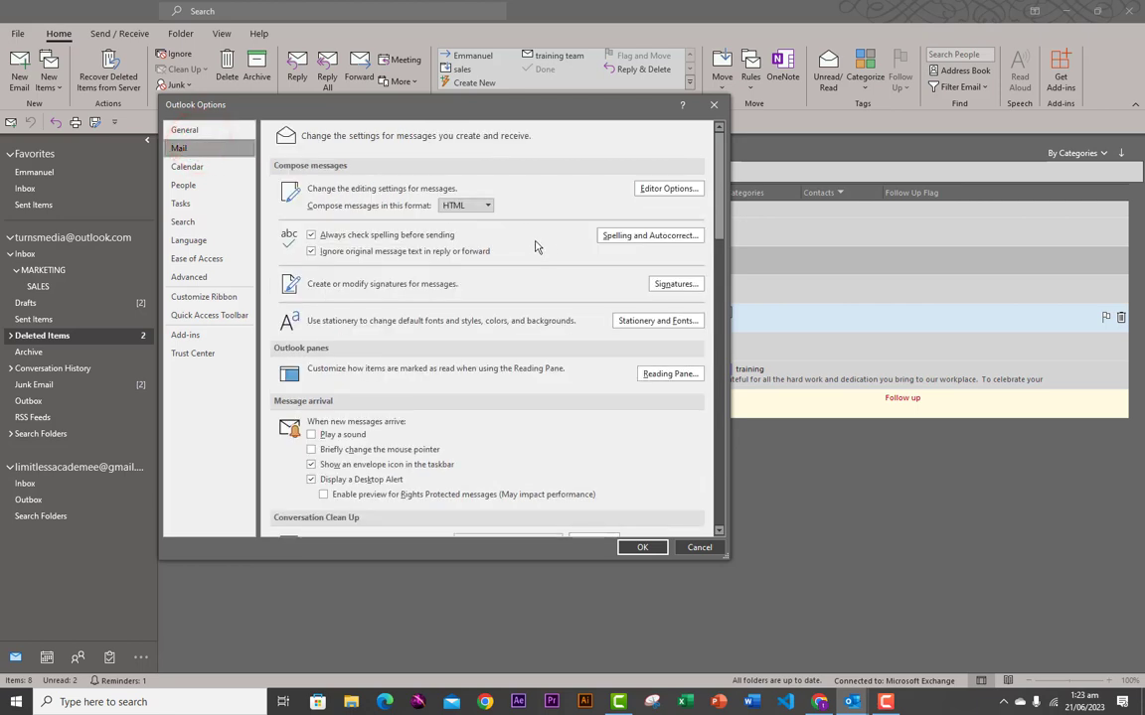
click(487, 207)
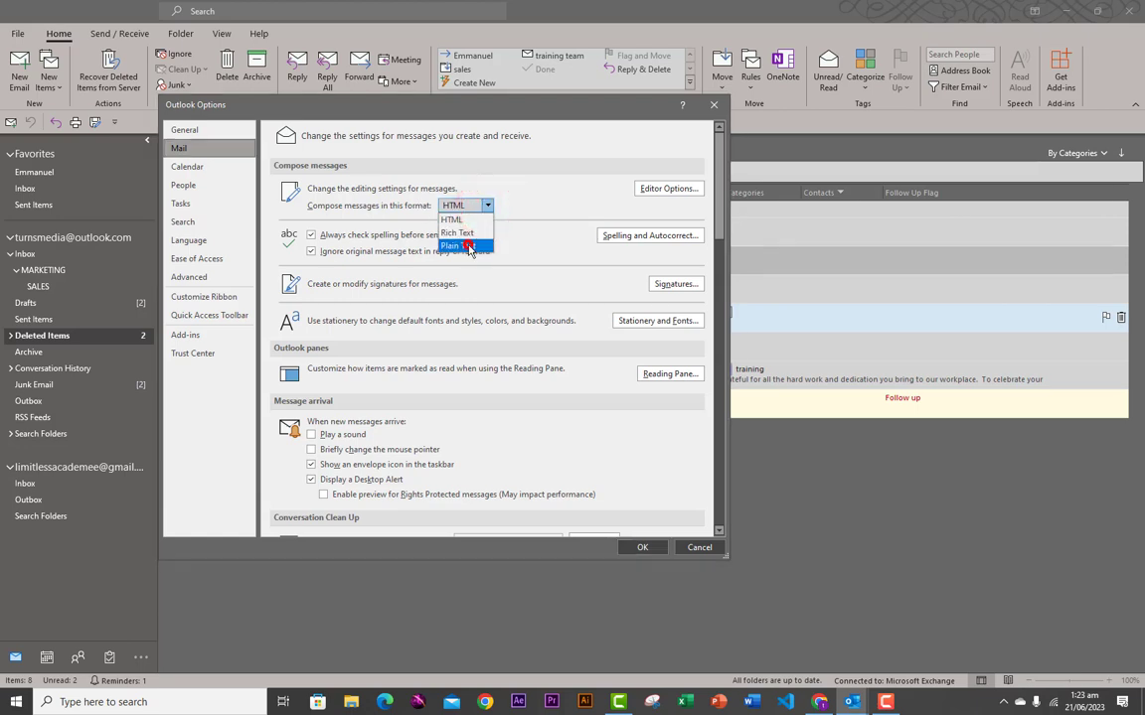
click(467, 240)
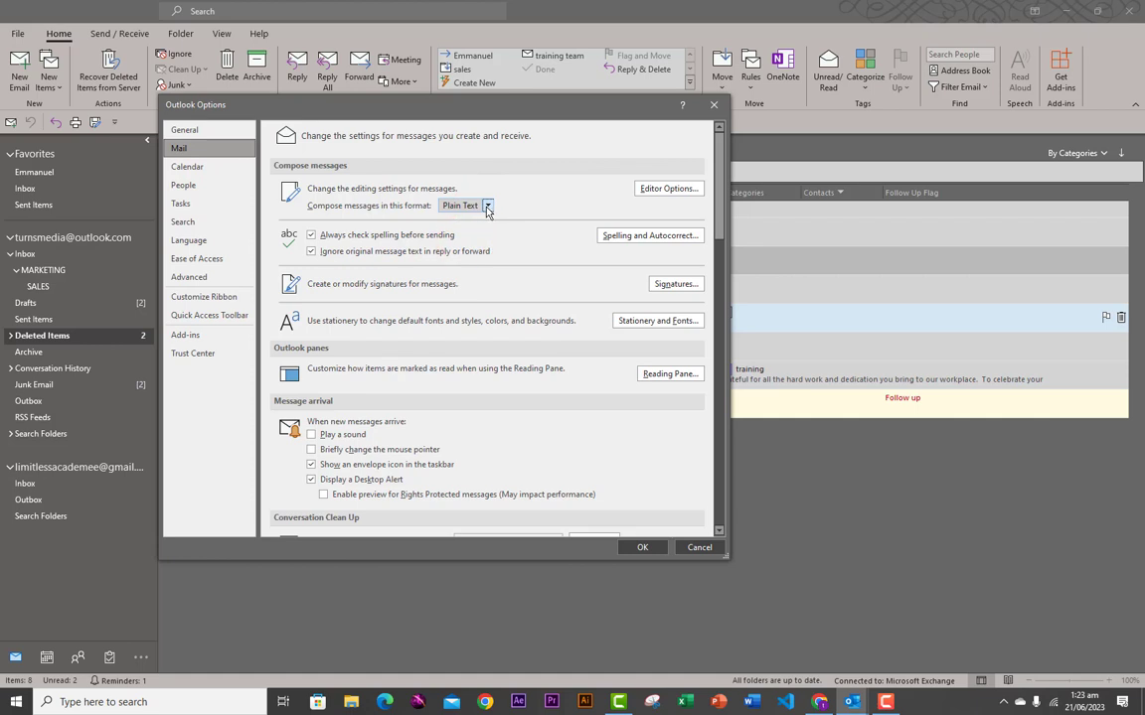
click(487, 206)
click(473, 218)
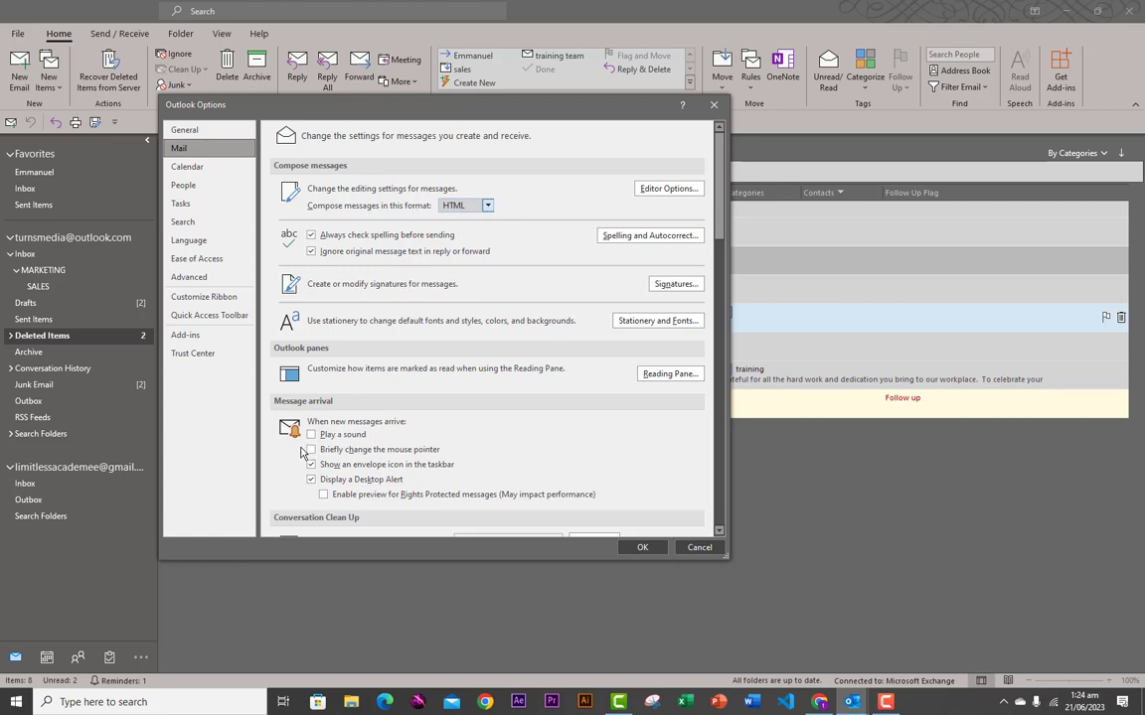
scroll(331, 422, down, 1)
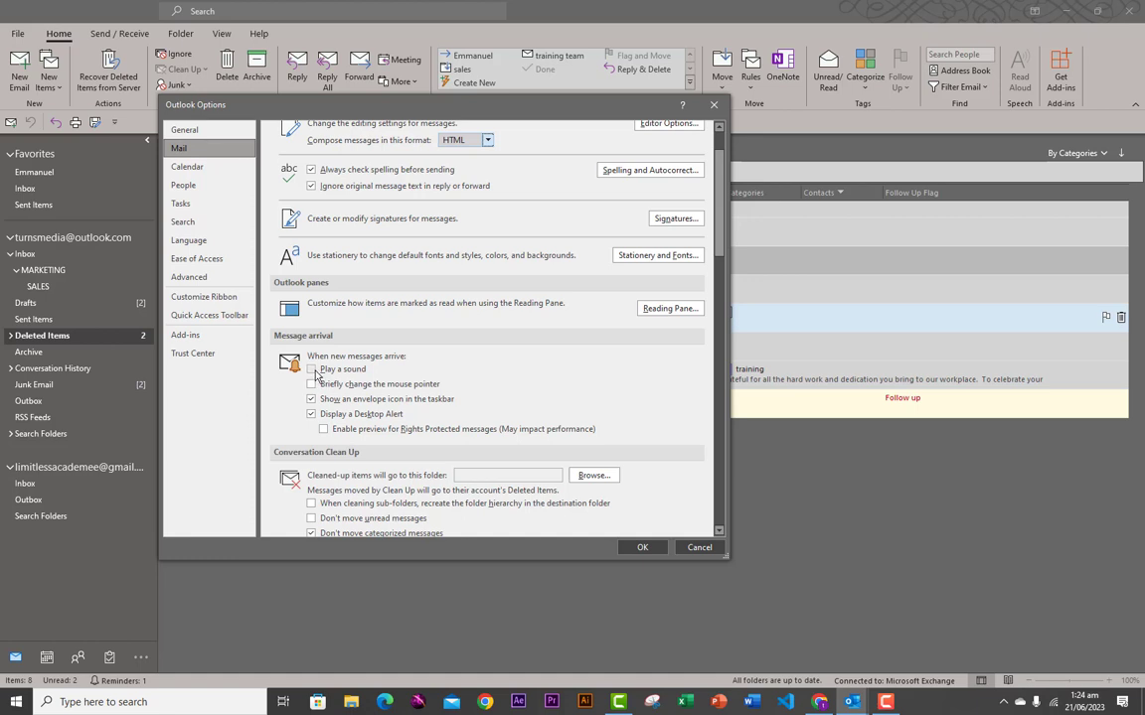
click(312, 369)
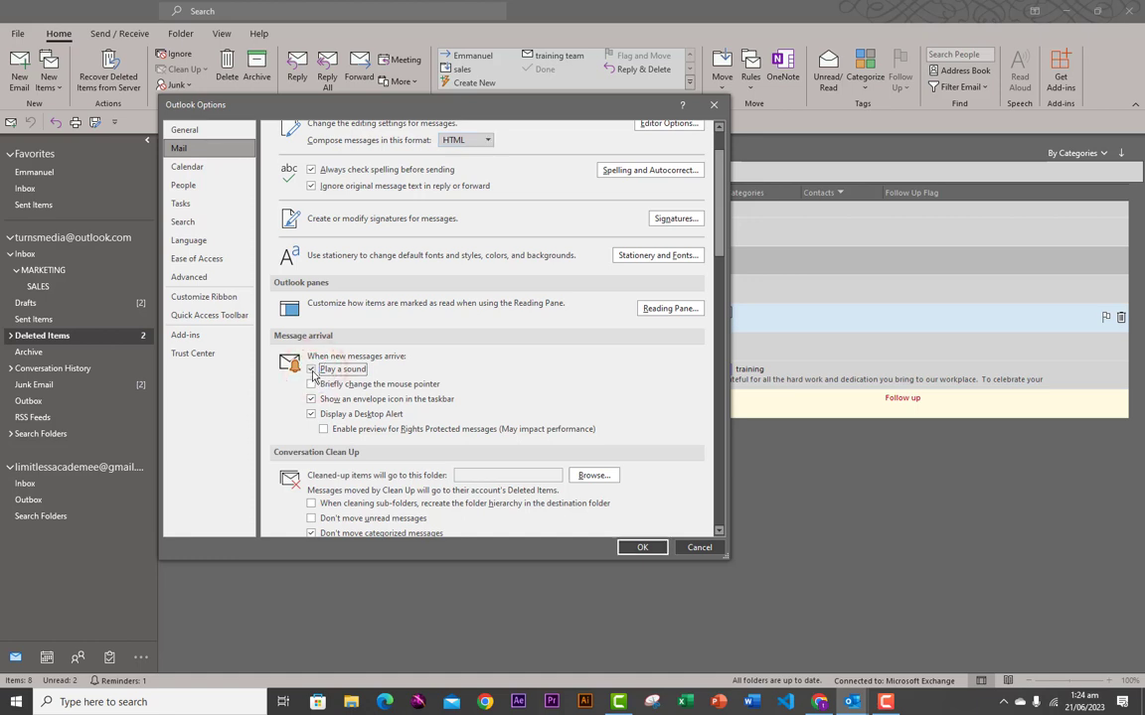
click(312, 369)
scroll(338, 484, down, 1)
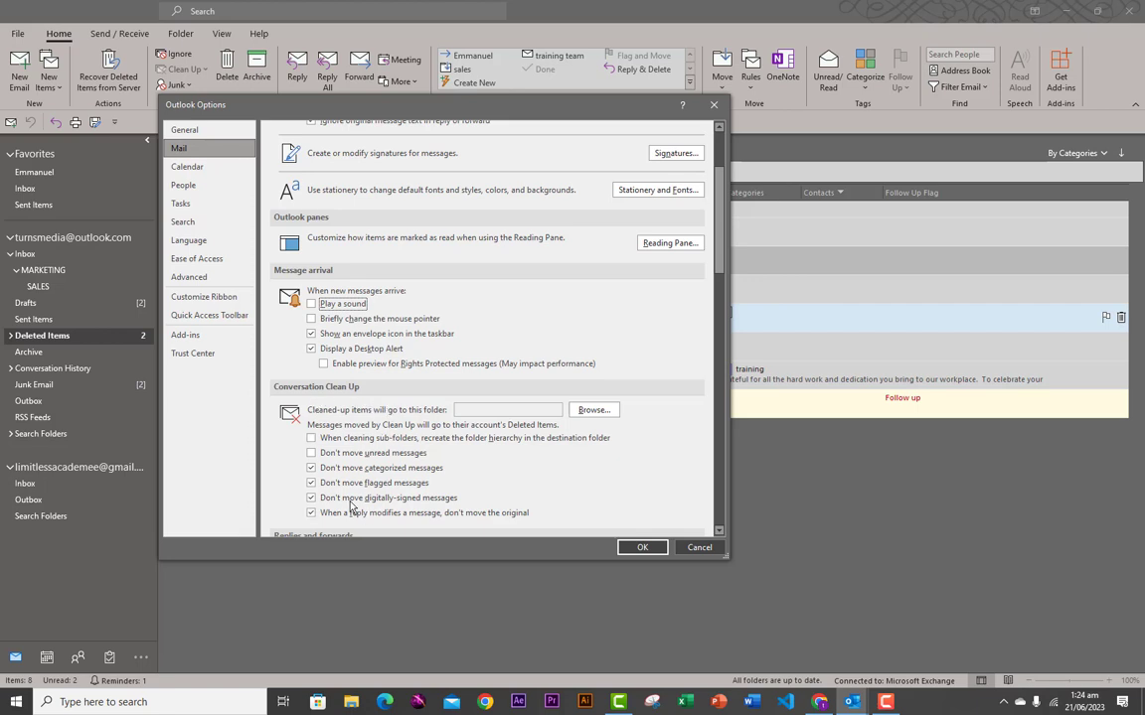
scroll(375, 469, up, 3)
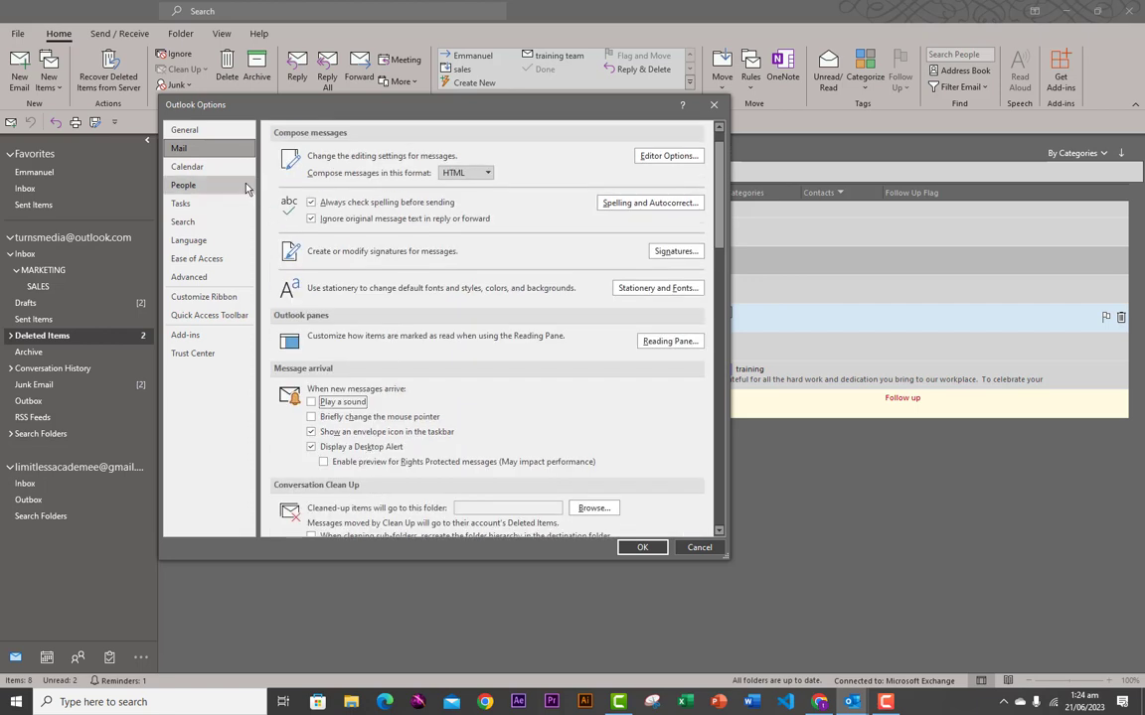
- In Calendar options, check the second time zone: Eastern Time (US & Canada), labelled eastern
click(208, 169)
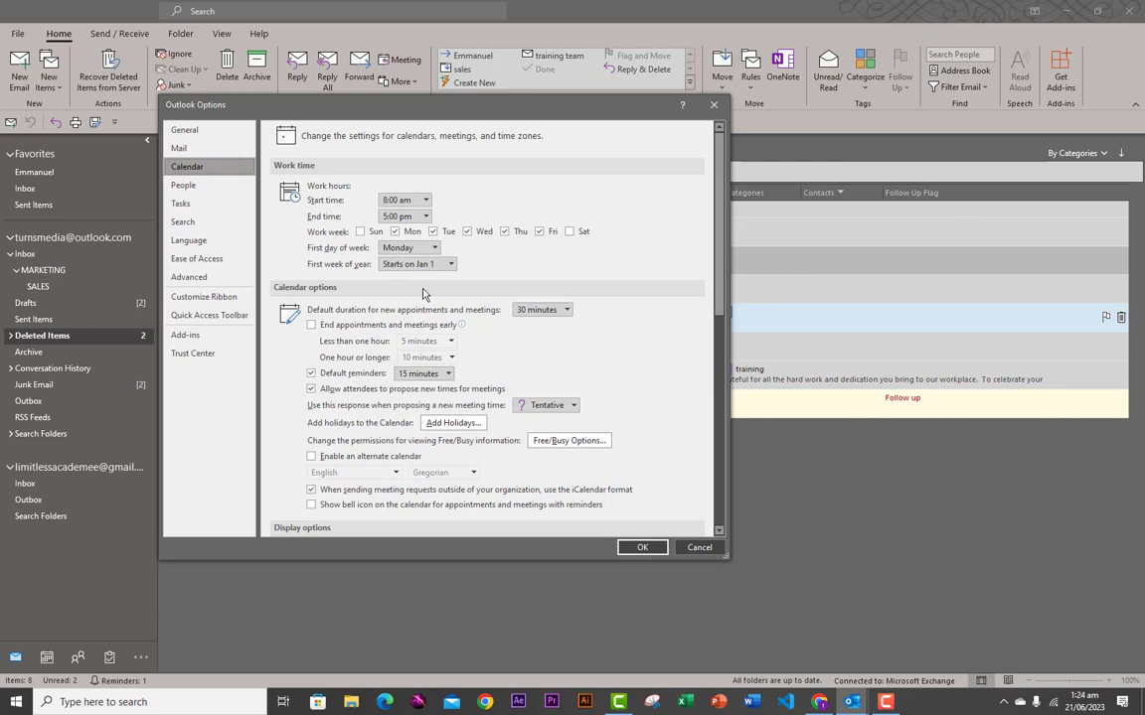
scroll(398, 328, down, 4)
scroll(418, 352, down, 5)
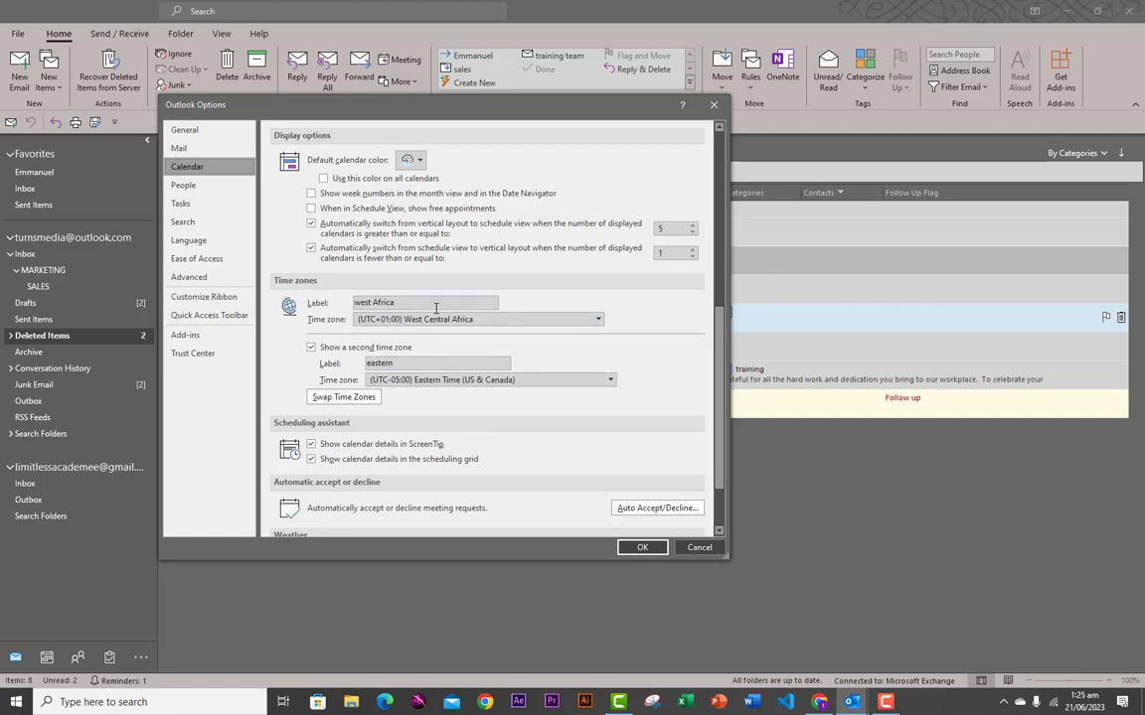
double_click(412, 364)
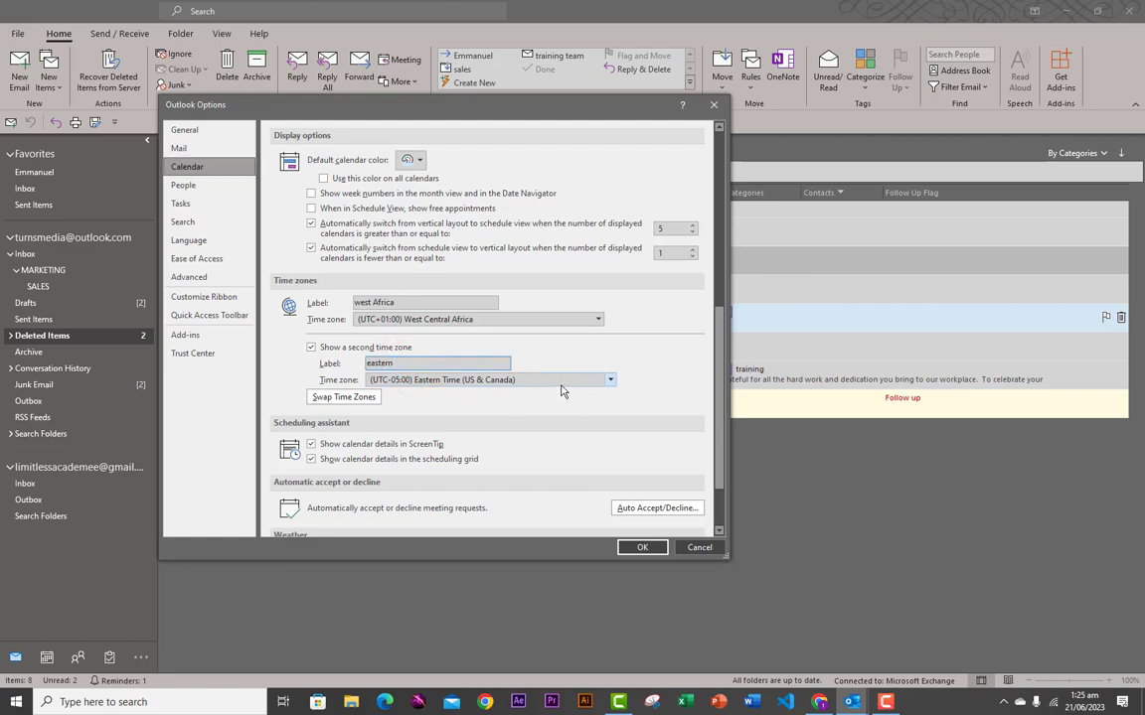
click(605, 384)
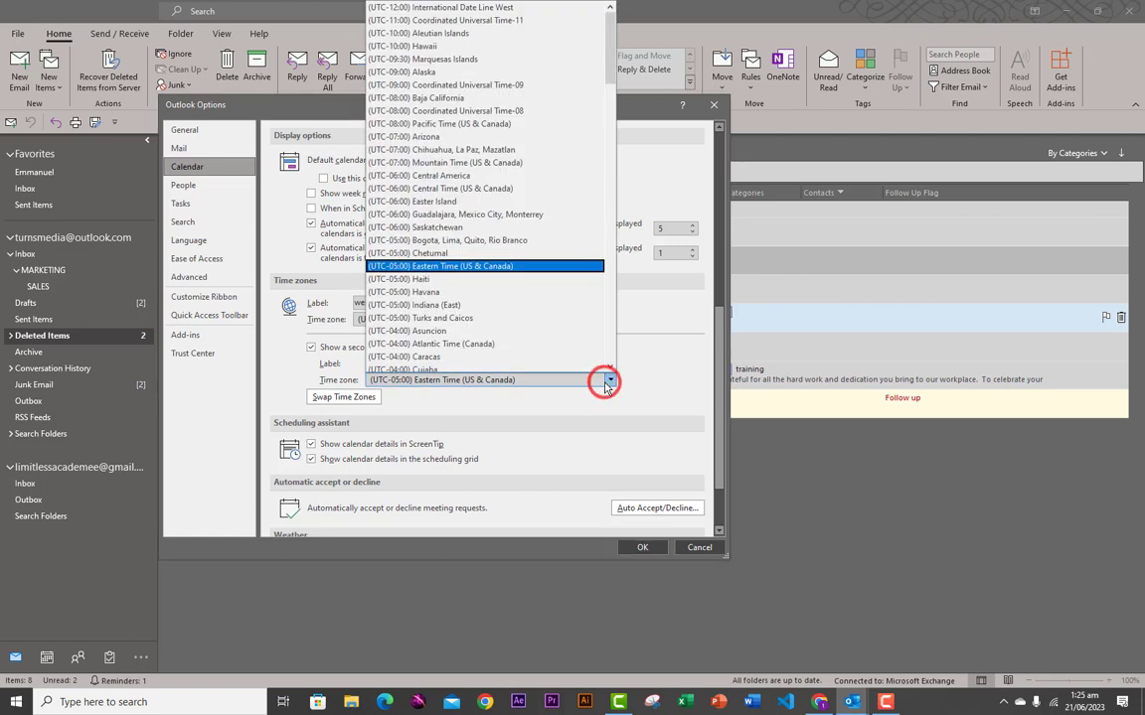
click(583, 383)
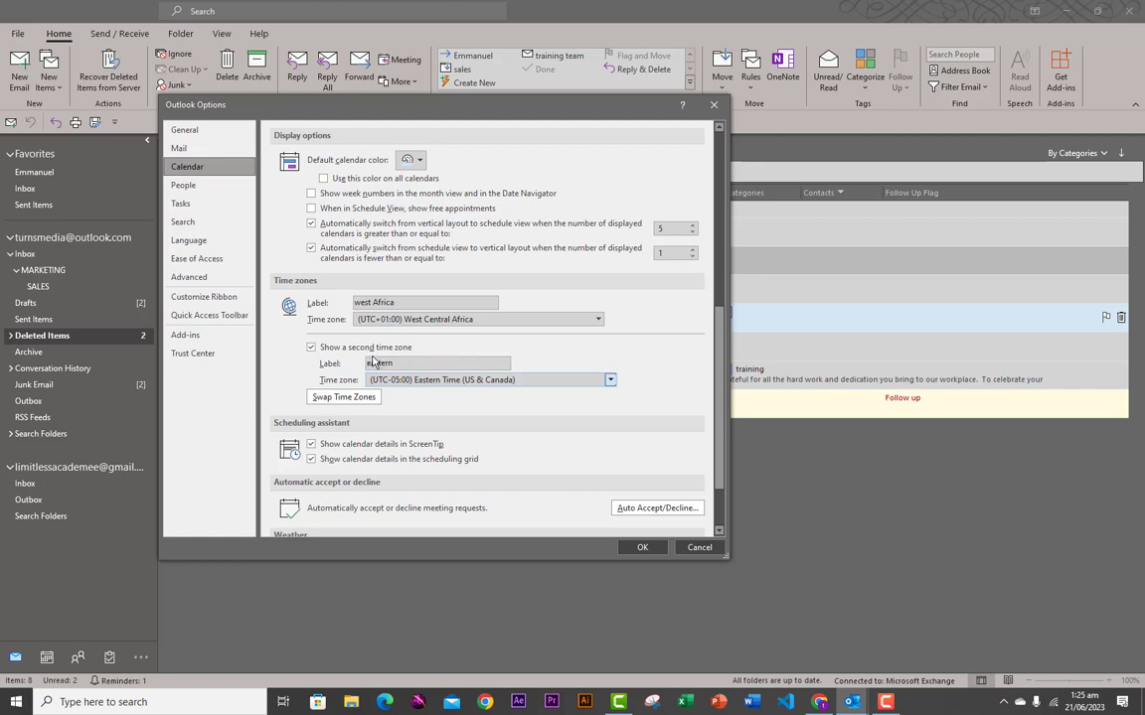
- Toggle Show a second time zone off and back on, then apply with OK
click(311, 348)
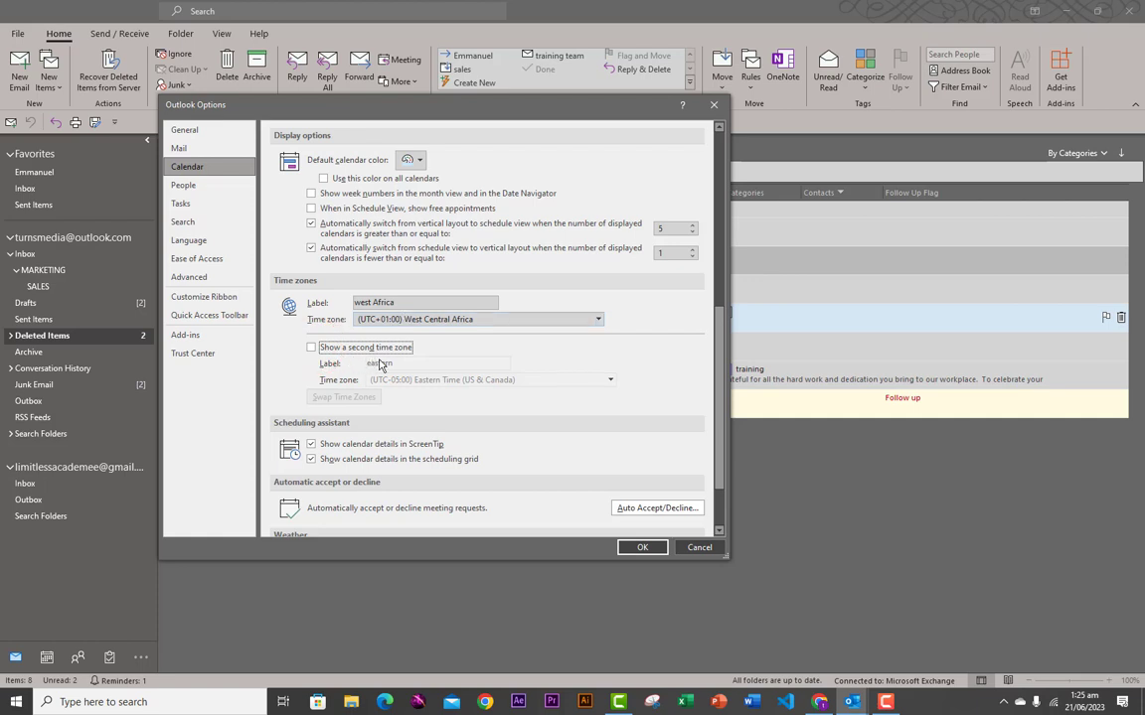
click(312, 349)
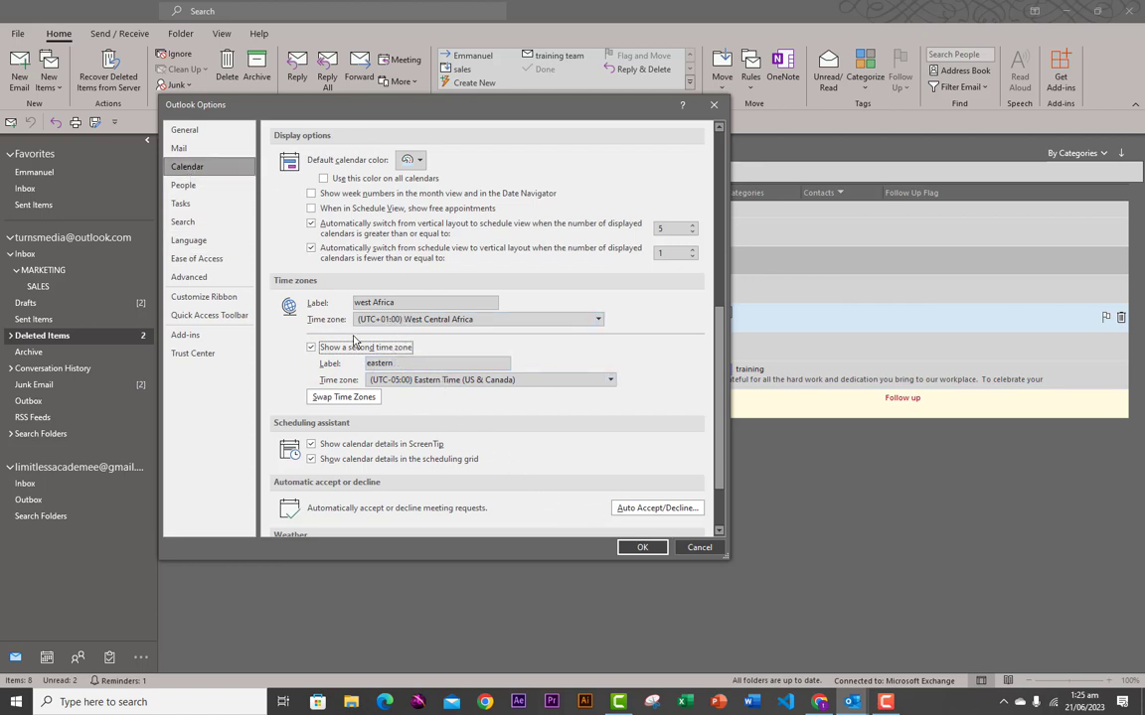
click(633, 550)
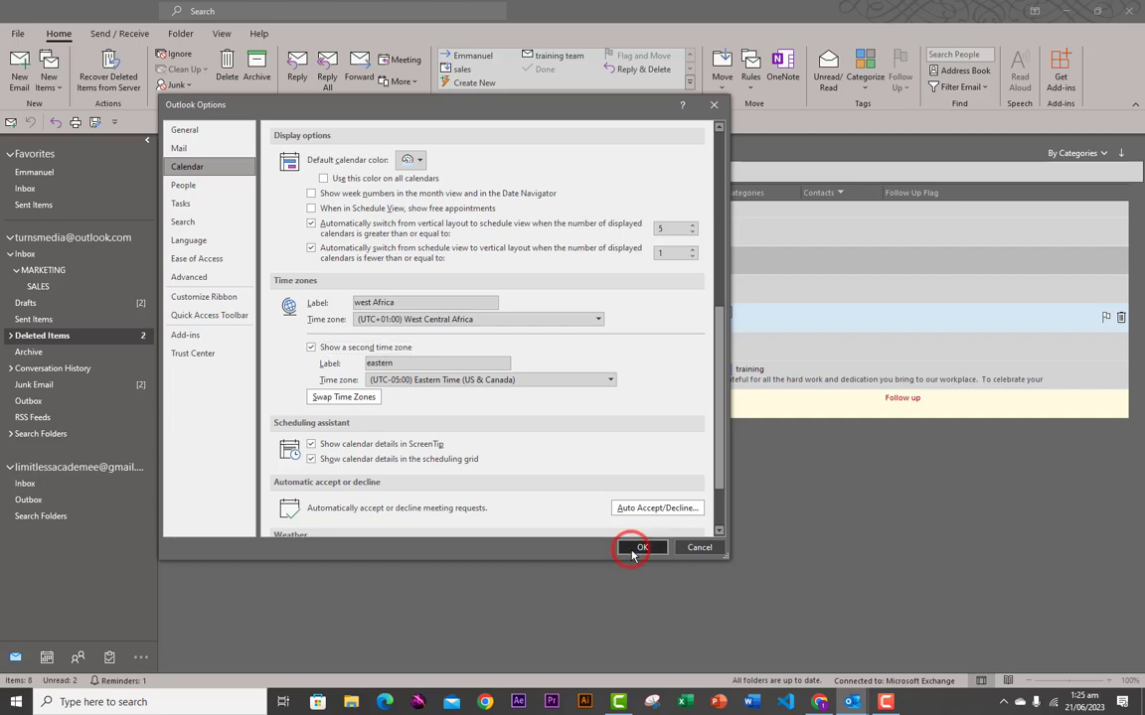
- Show 5 July 2023 in the calendar's Day view and select the 9 AM and 10 AM slots
click(45, 659)
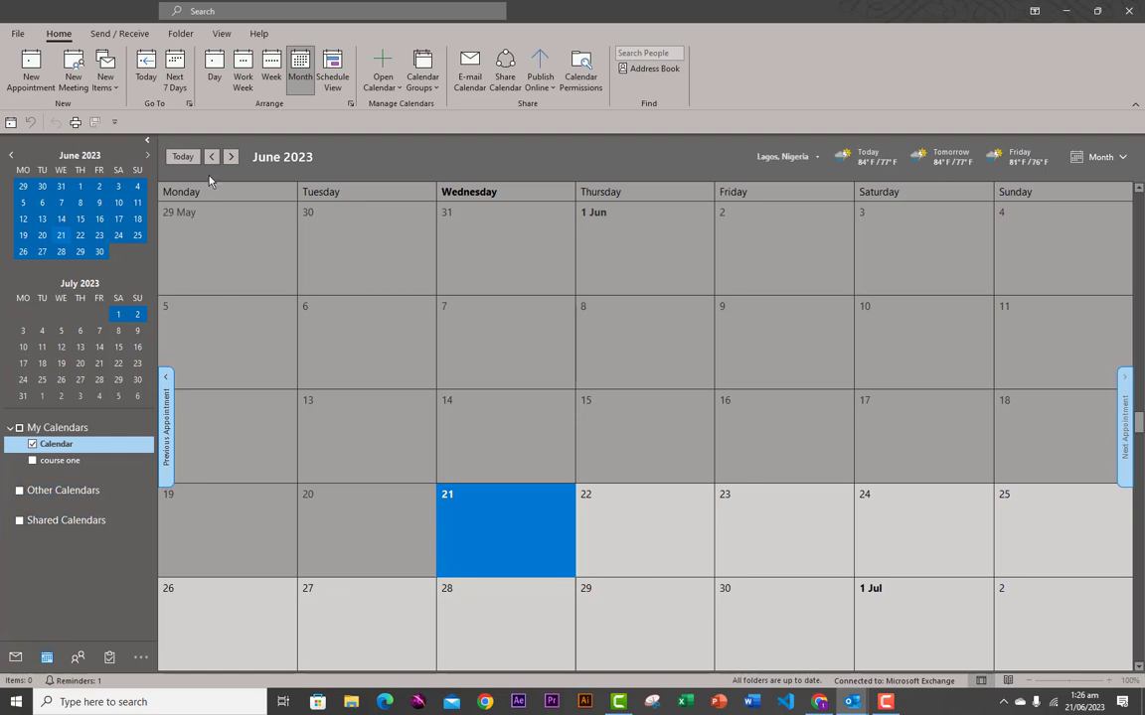
click(146, 77)
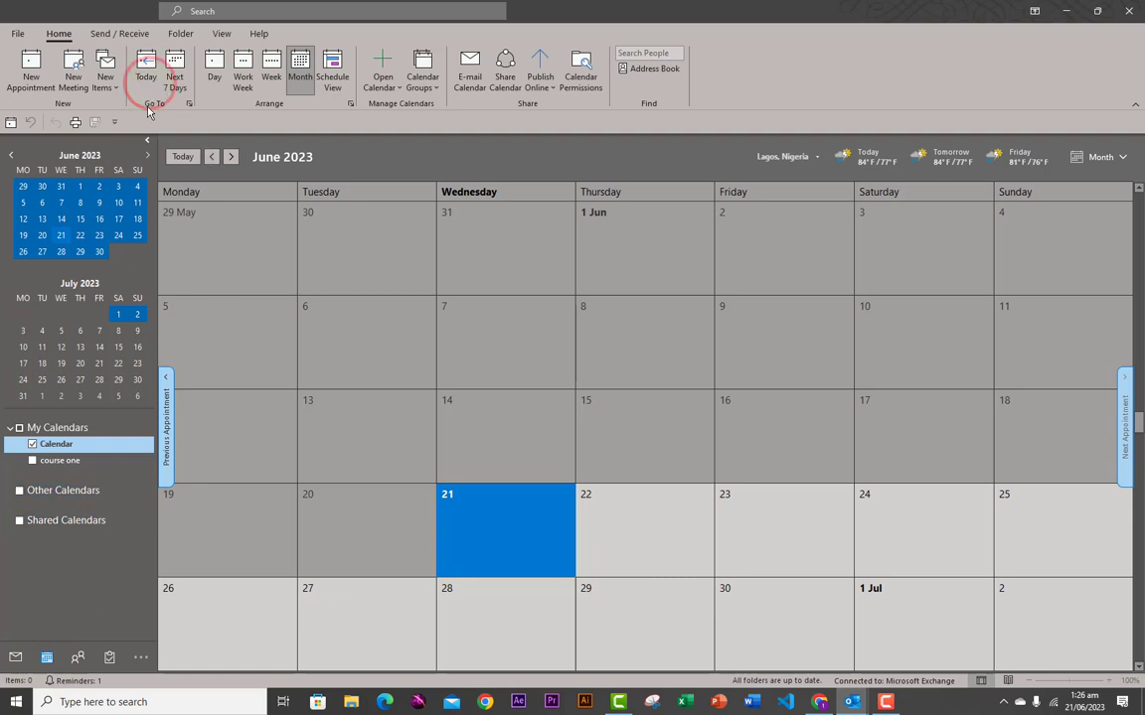
click(213, 69)
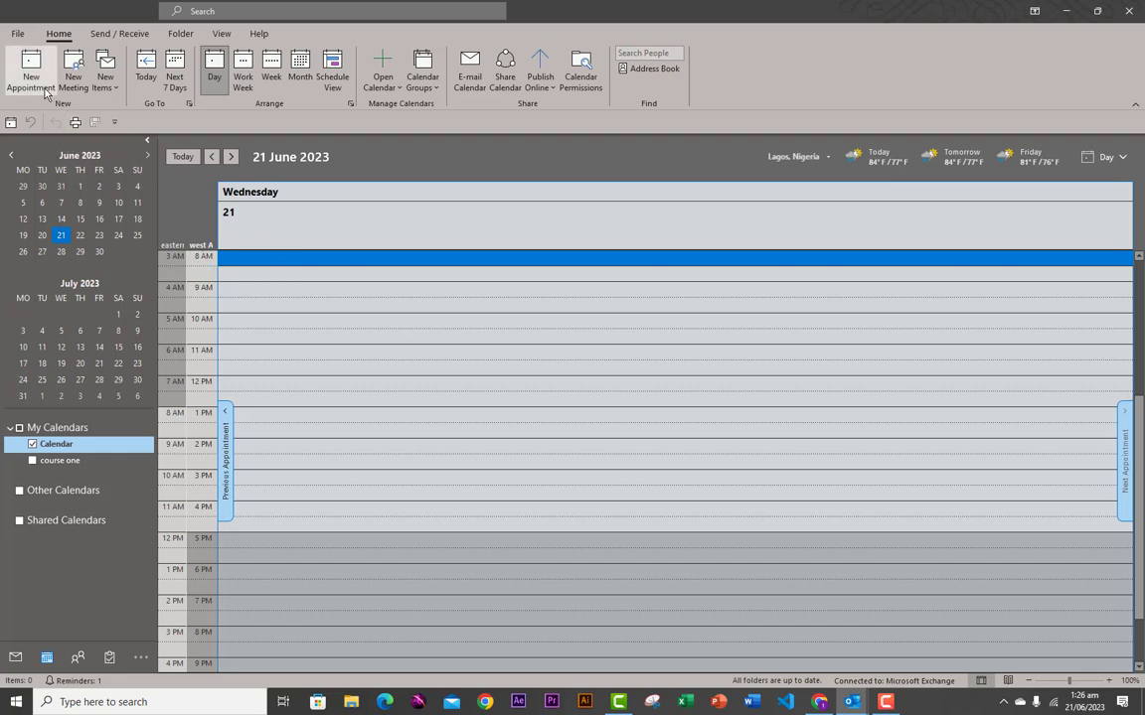
click(60, 331)
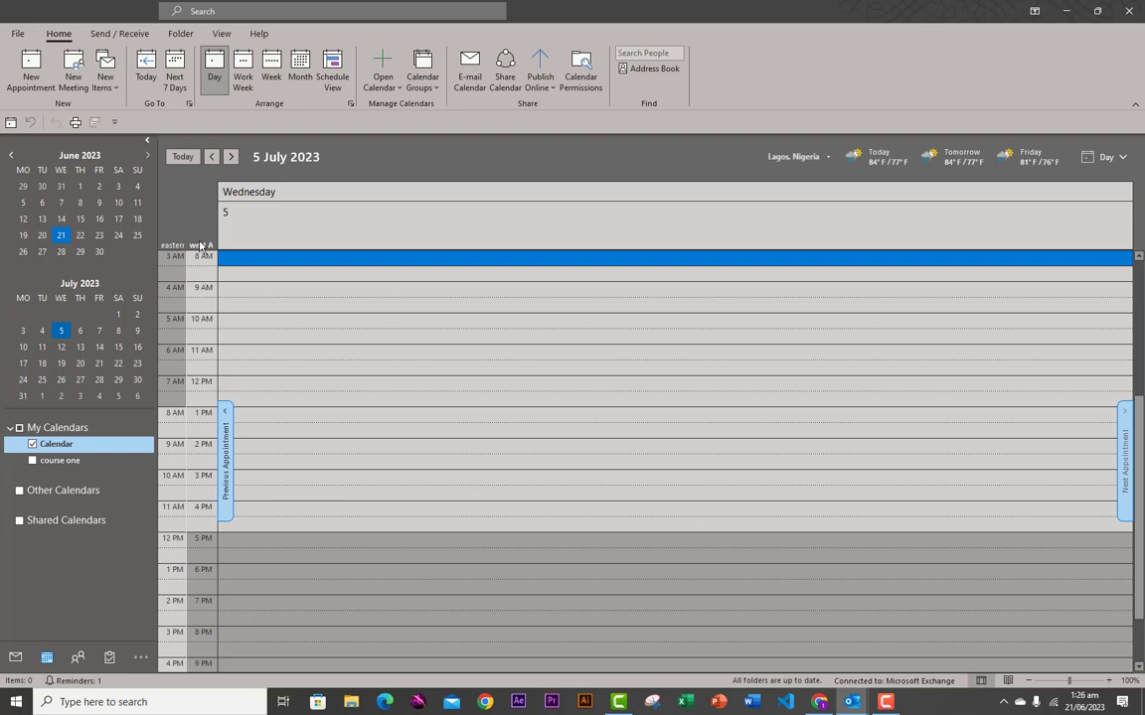
click(200, 296)
click(170, 295)
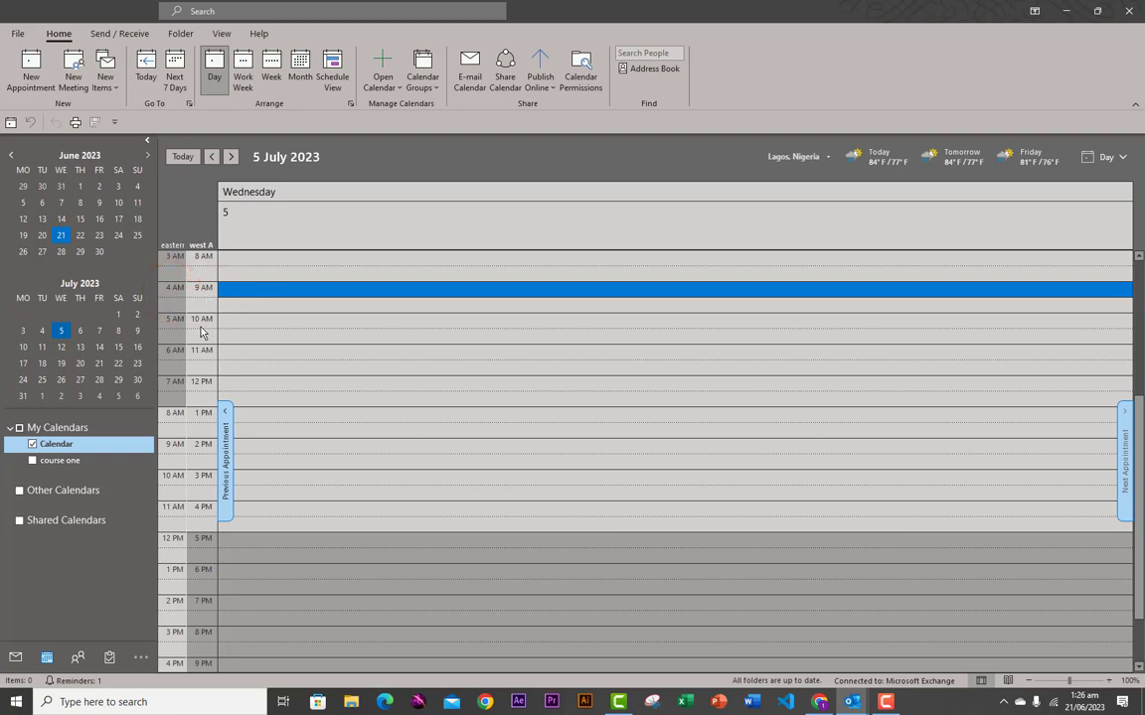
click(198, 326)
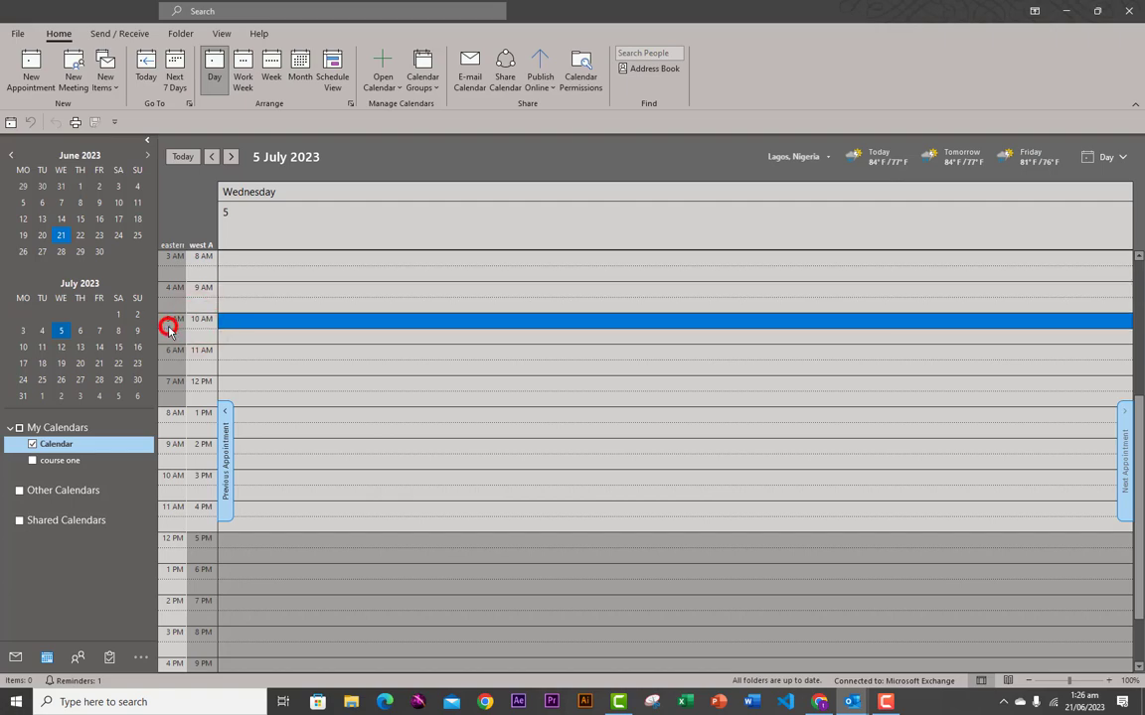
- Open Outlook Options from the File page
click(18, 33)
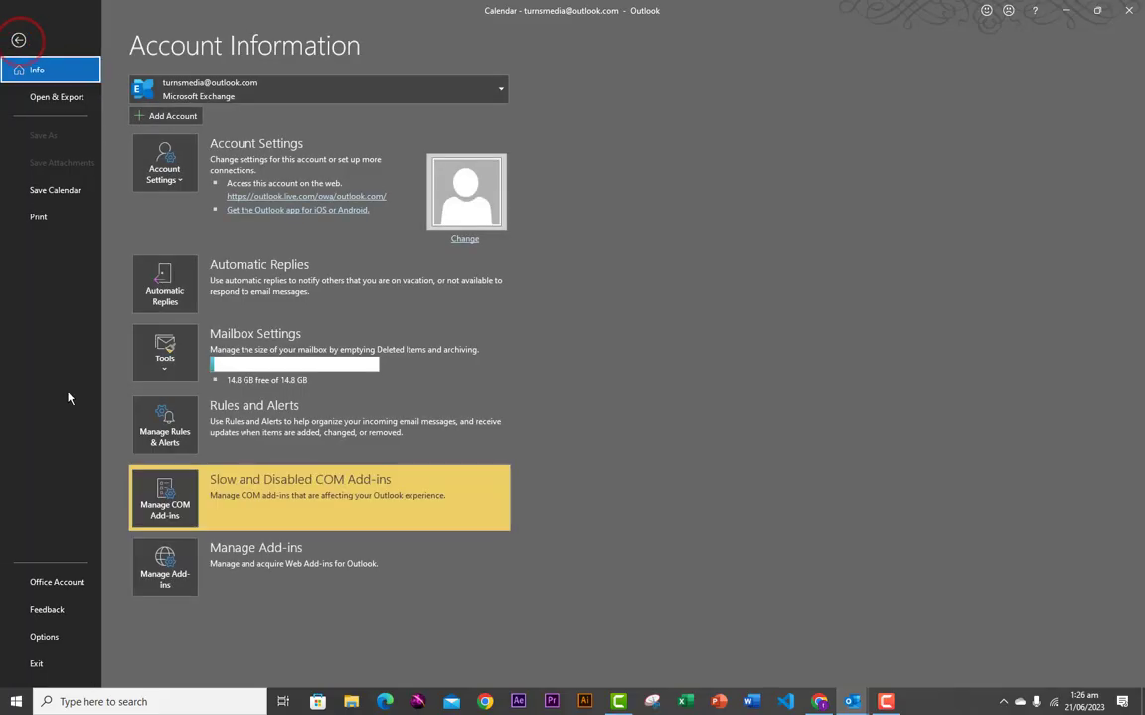
click(44, 637)
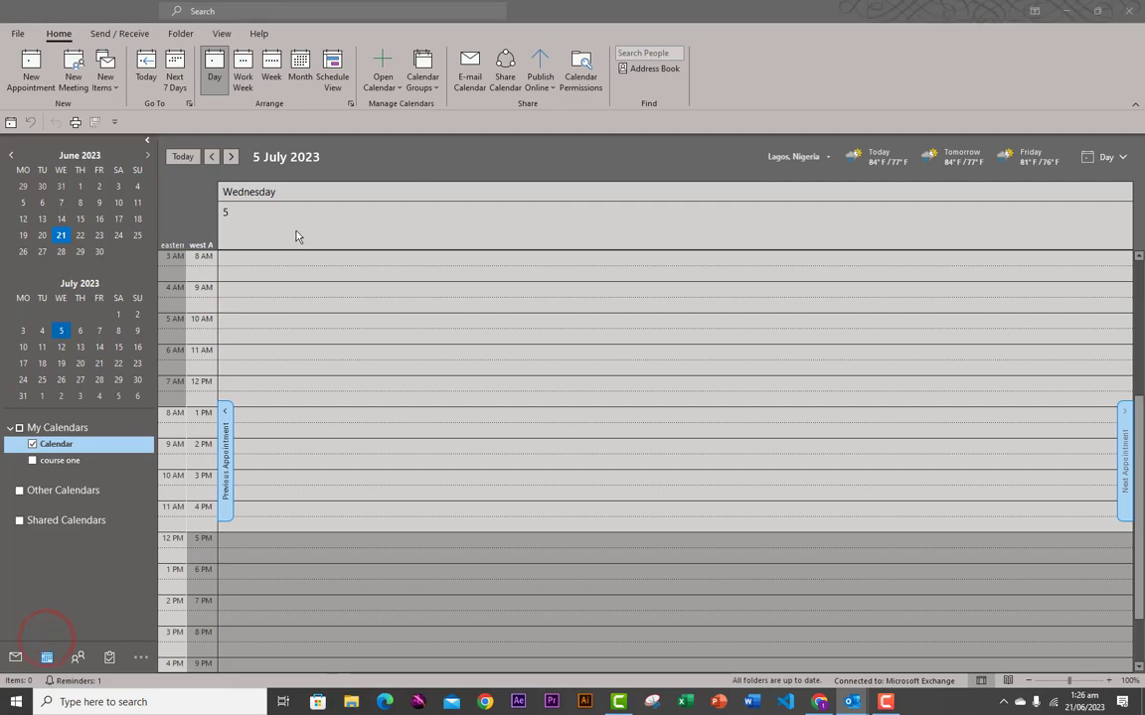
scroll(477, 457, down, 3)
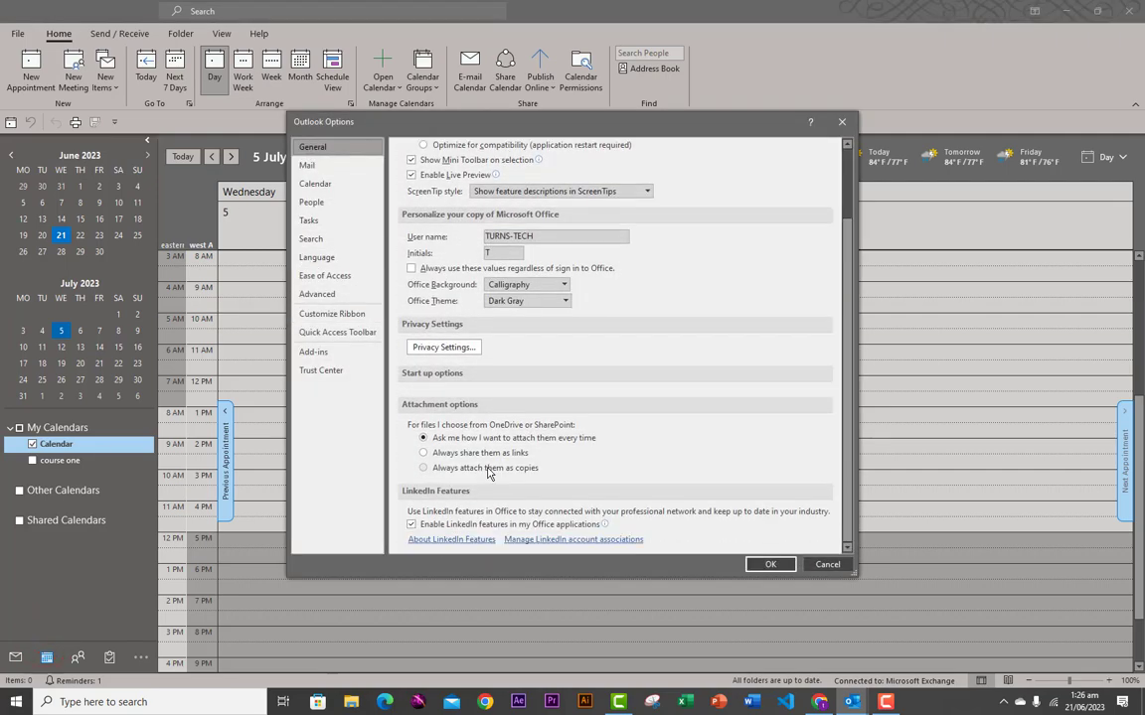
- In Calendar options, untick Show a second time zone for eastern and apply with OK
scroll(485, 478, up, 3)
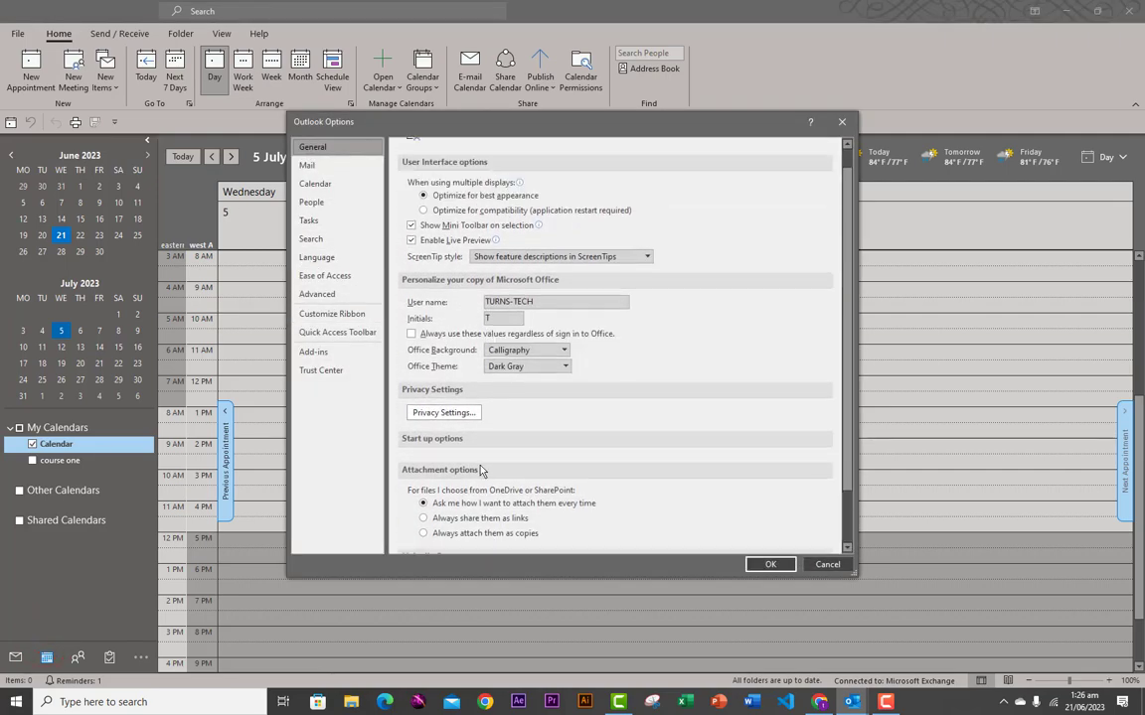
scroll(481, 470, down, 3)
scroll(481, 470, up, 3)
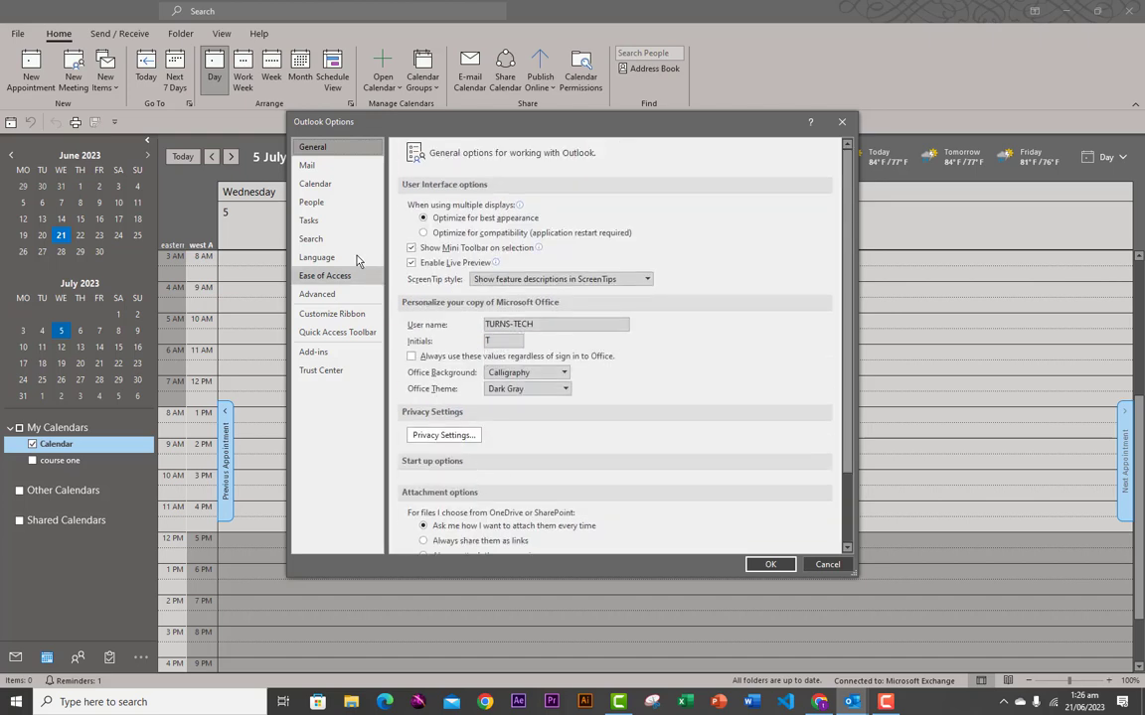
click(316, 184)
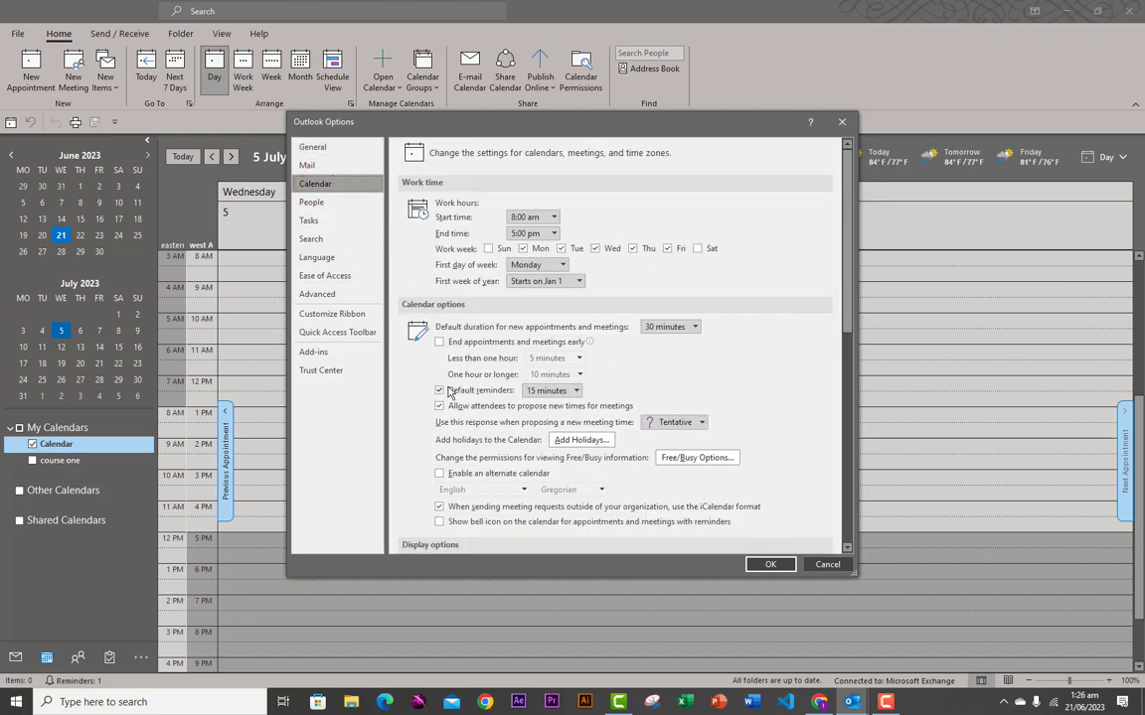
scroll(482, 417, down, 9)
scroll(480, 406, down, 7)
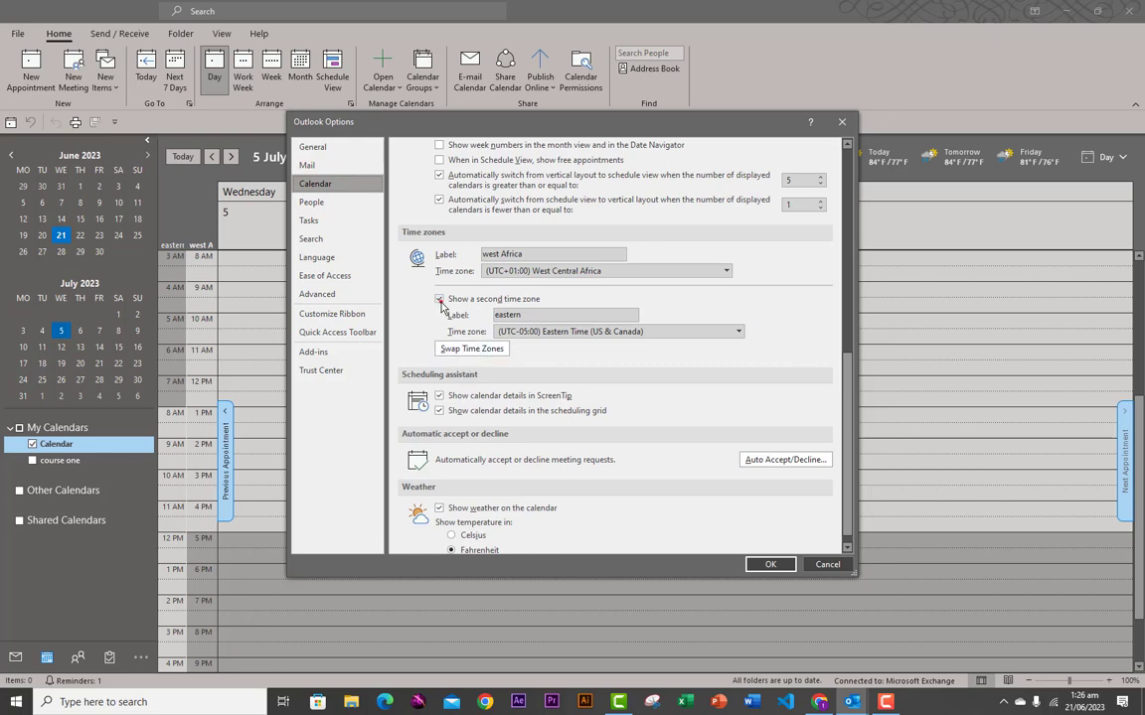
click(440, 298)
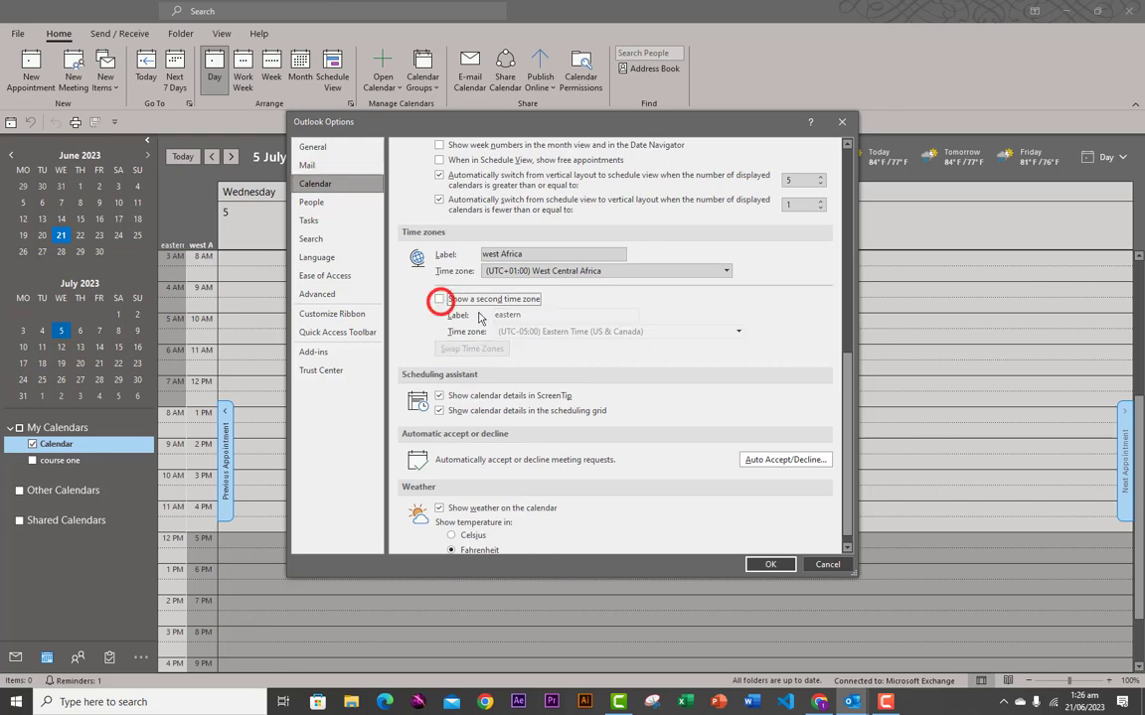
click(761, 563)
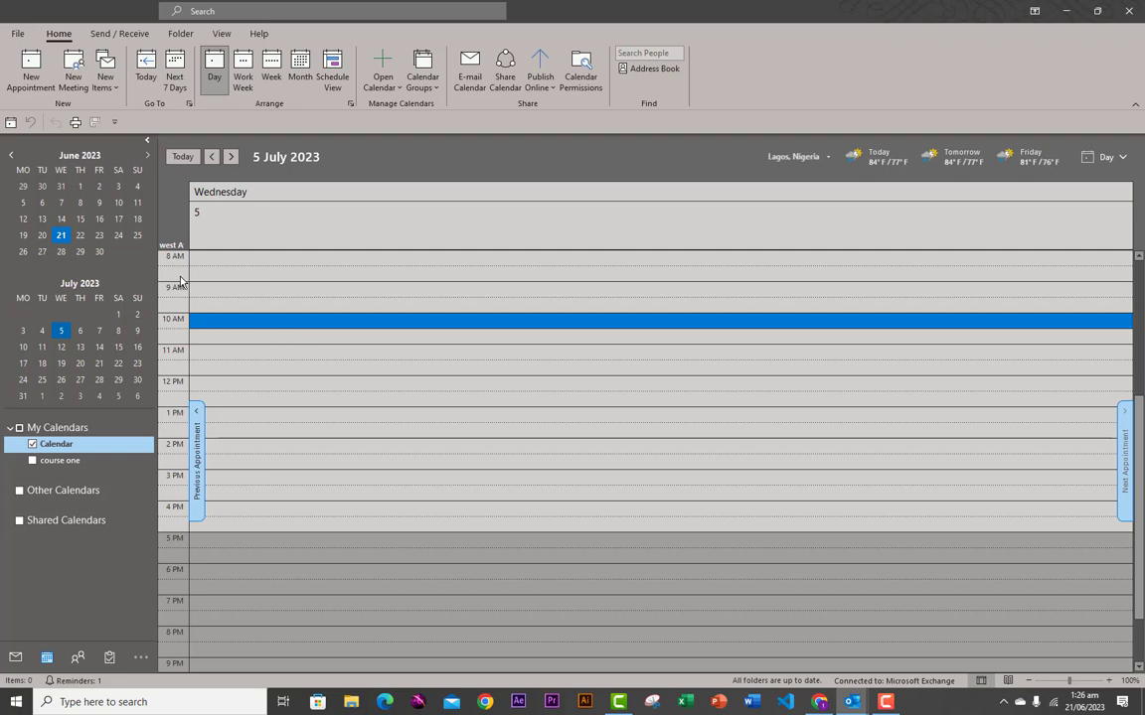
- Reopen Outlook Options via File, look through Tasks and Search, and go to Customize Ribbon
click(15, 35)
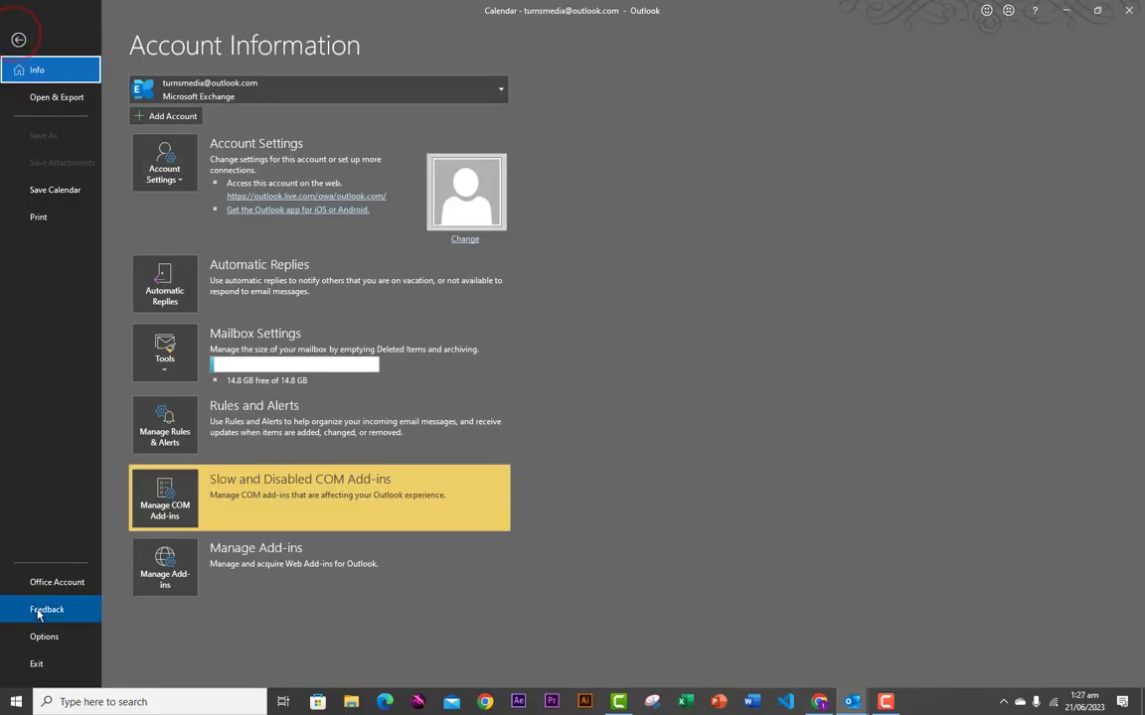
click(40, 630)
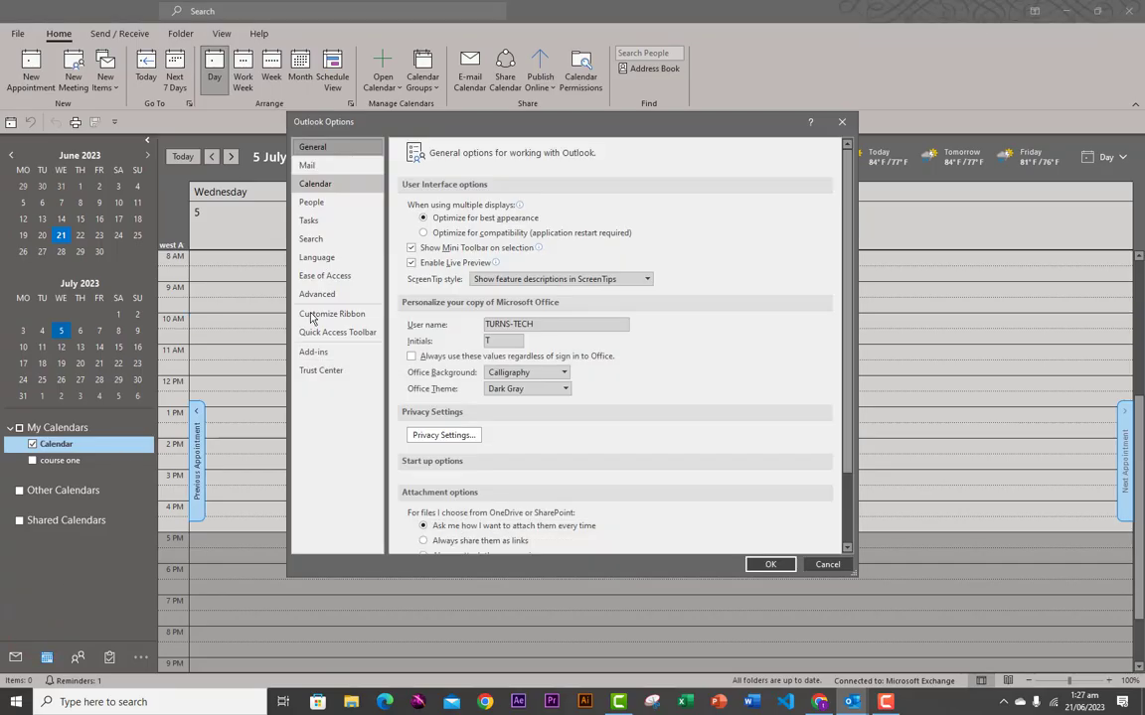
drag(435, 119, 309, 119)
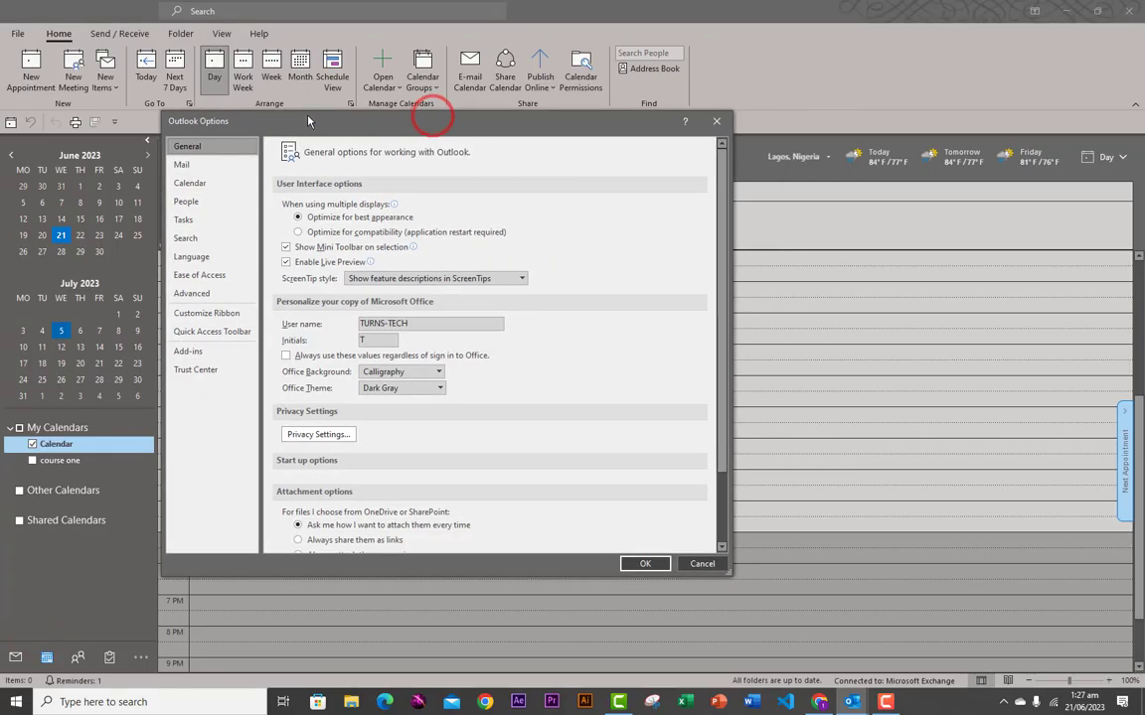
click(187, 219)
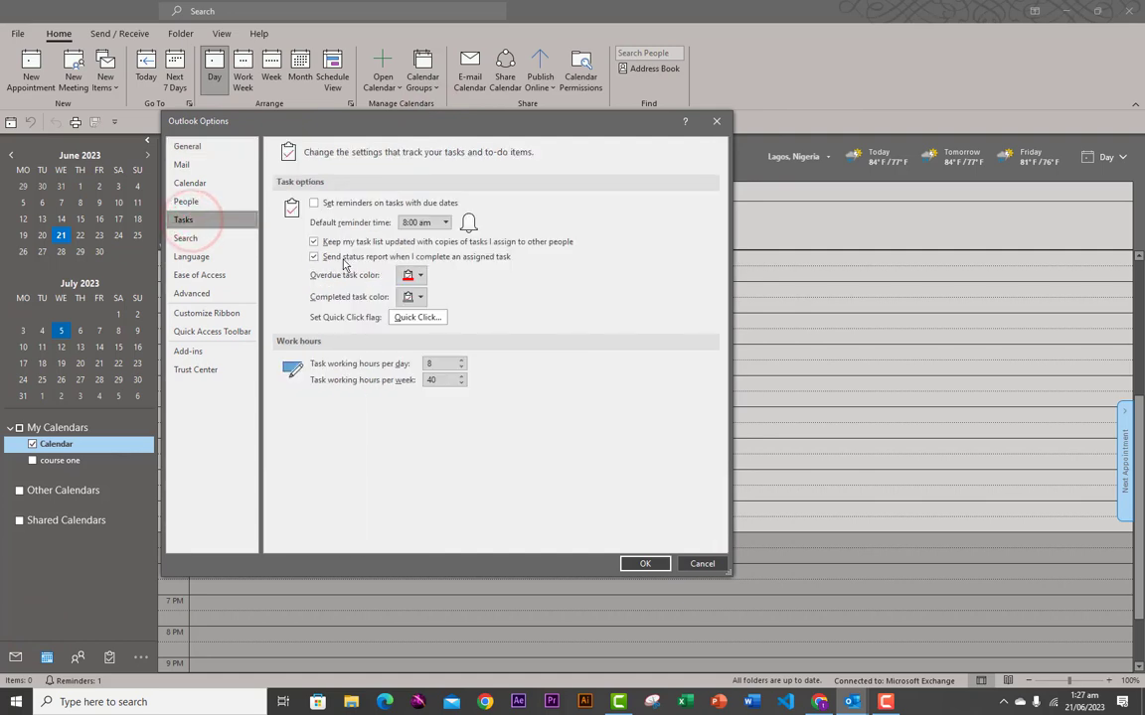
click(196, 241)
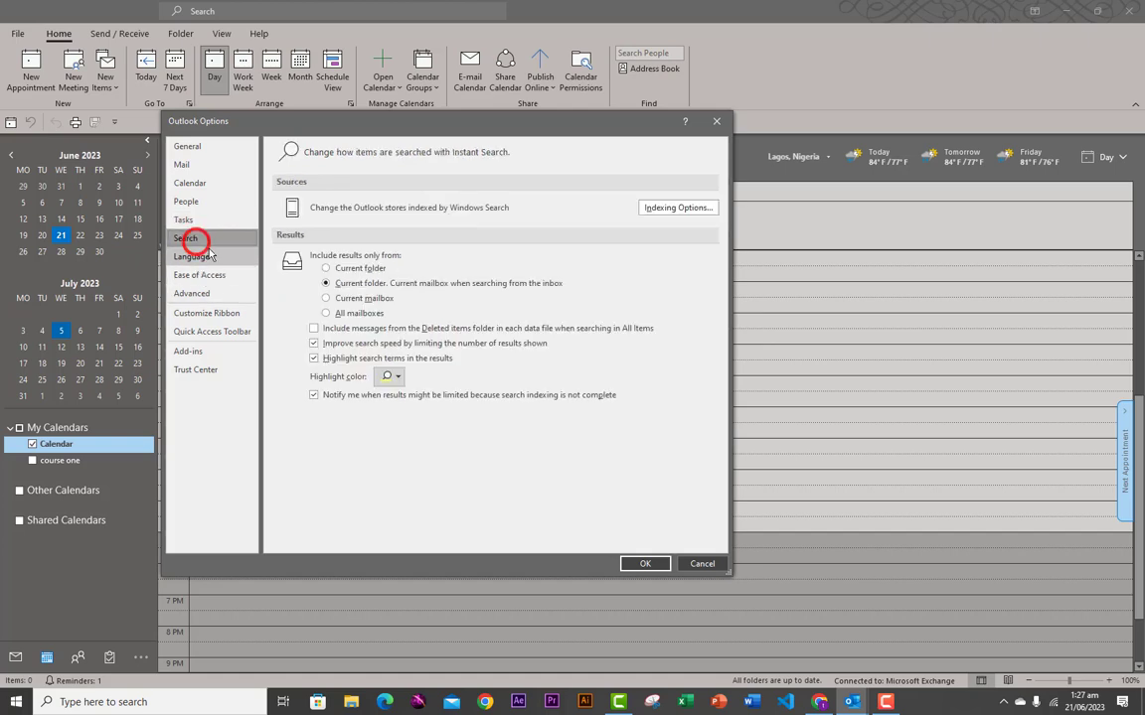
click(202, 316)
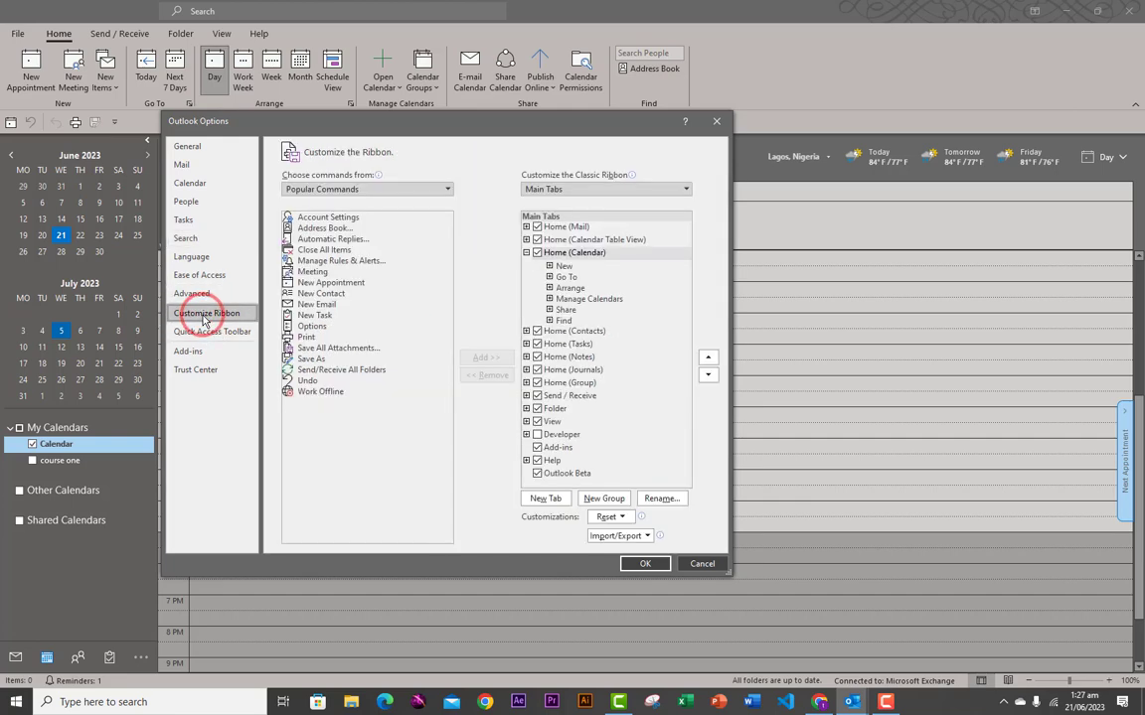
- Try the All Commands list, then return to Popular Commands and select New Task
drag(321, 120, 461, 161)
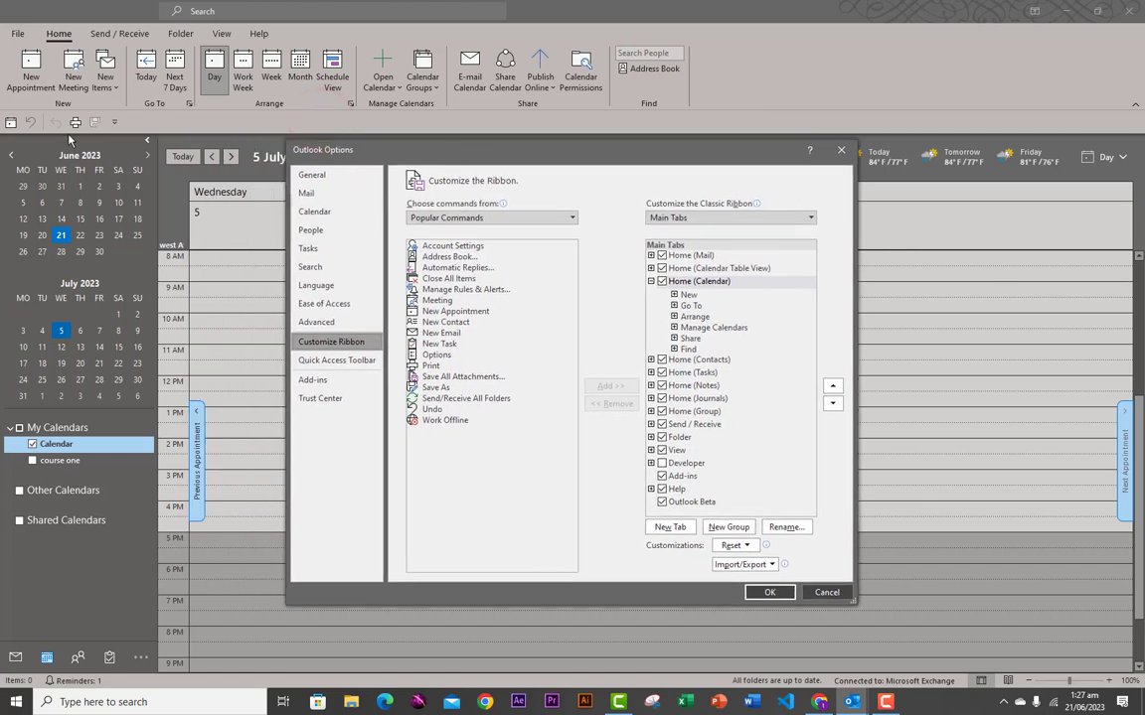
drag(480, 152, 180, 177)
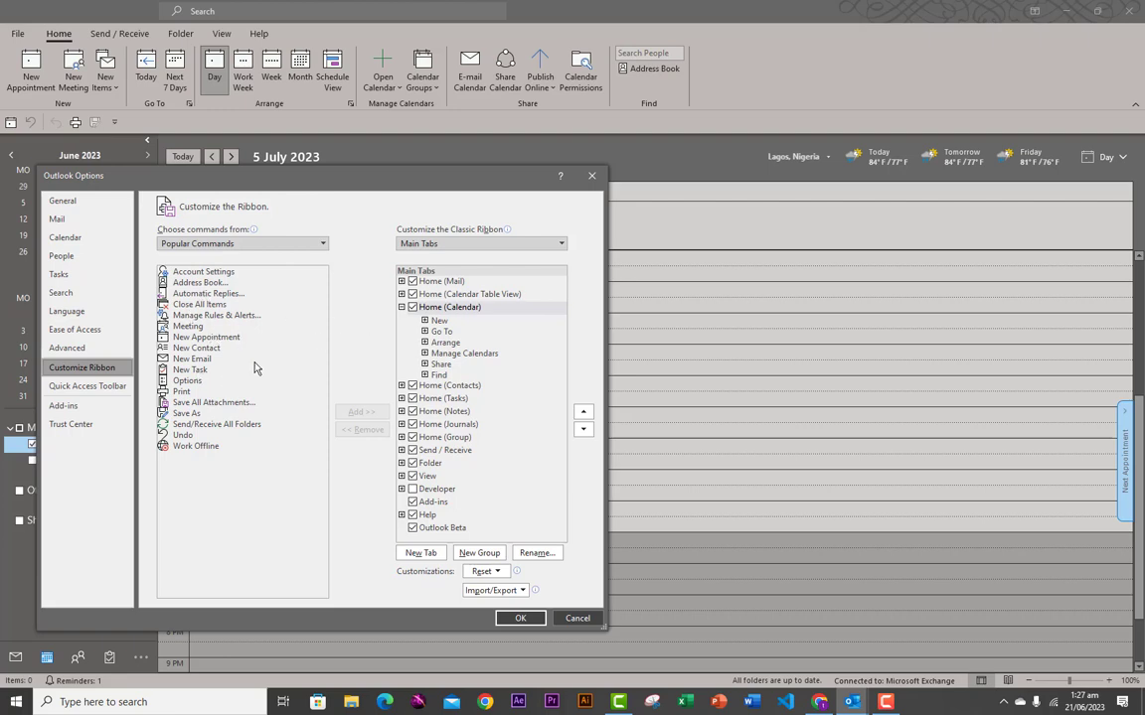
click(323, 243)
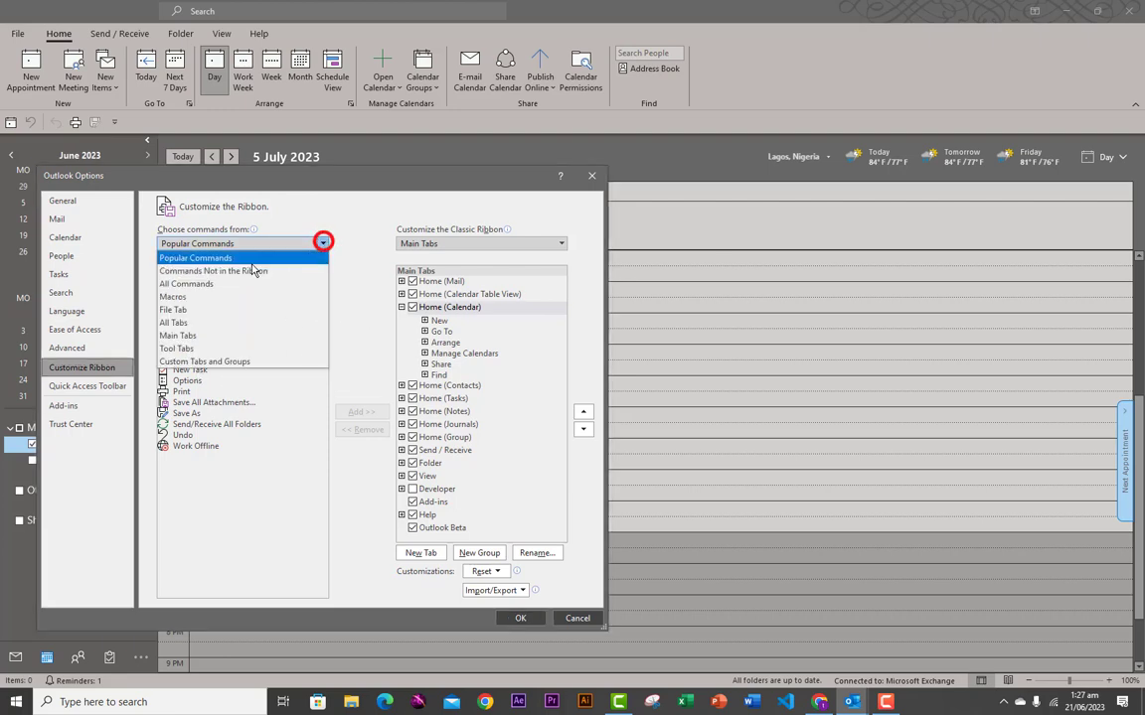
click(182, 284)
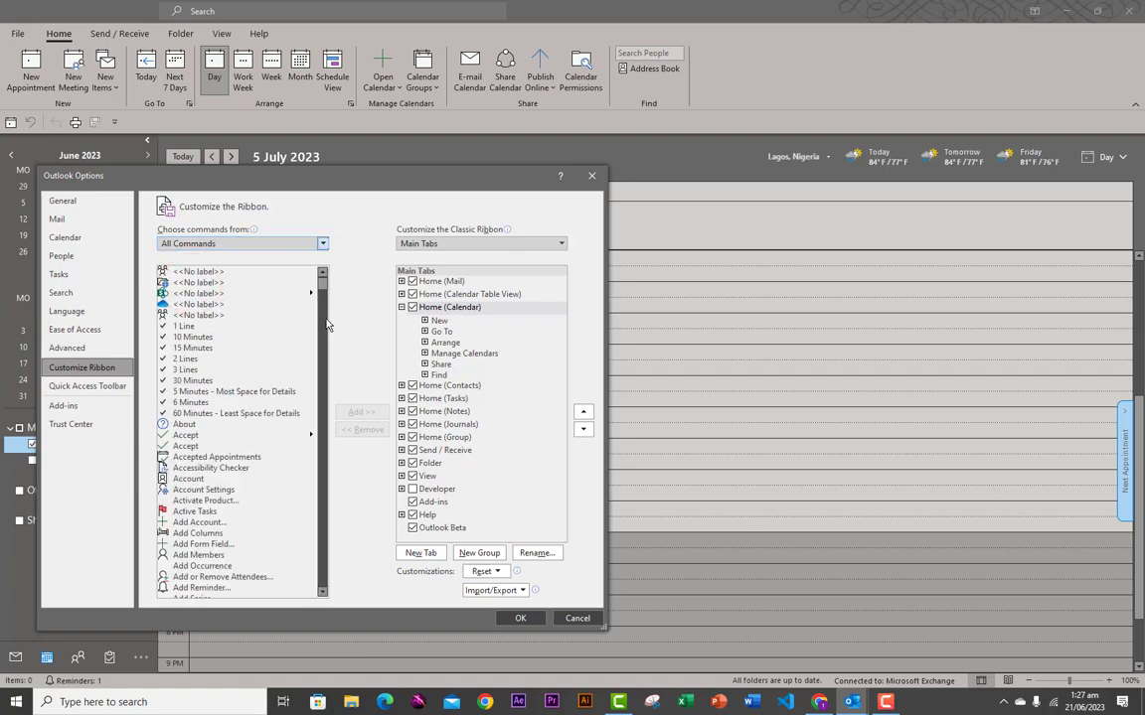
drag(322, 288, 329, 259)
click(323, 243)
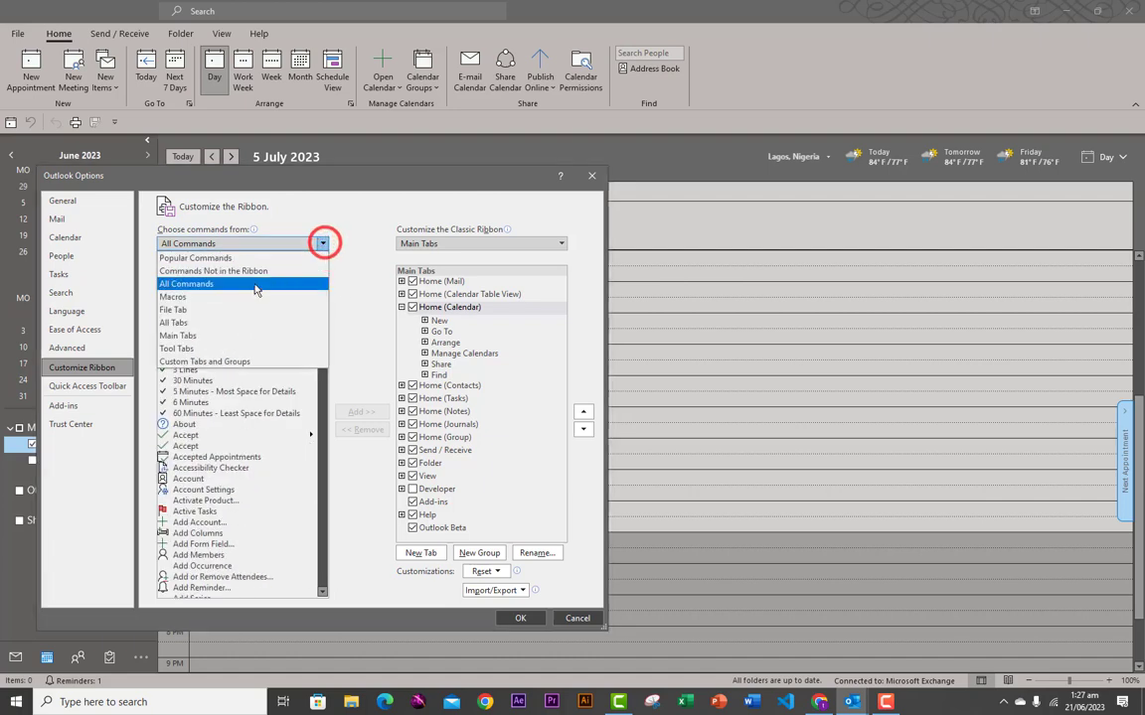
click(204, 269)
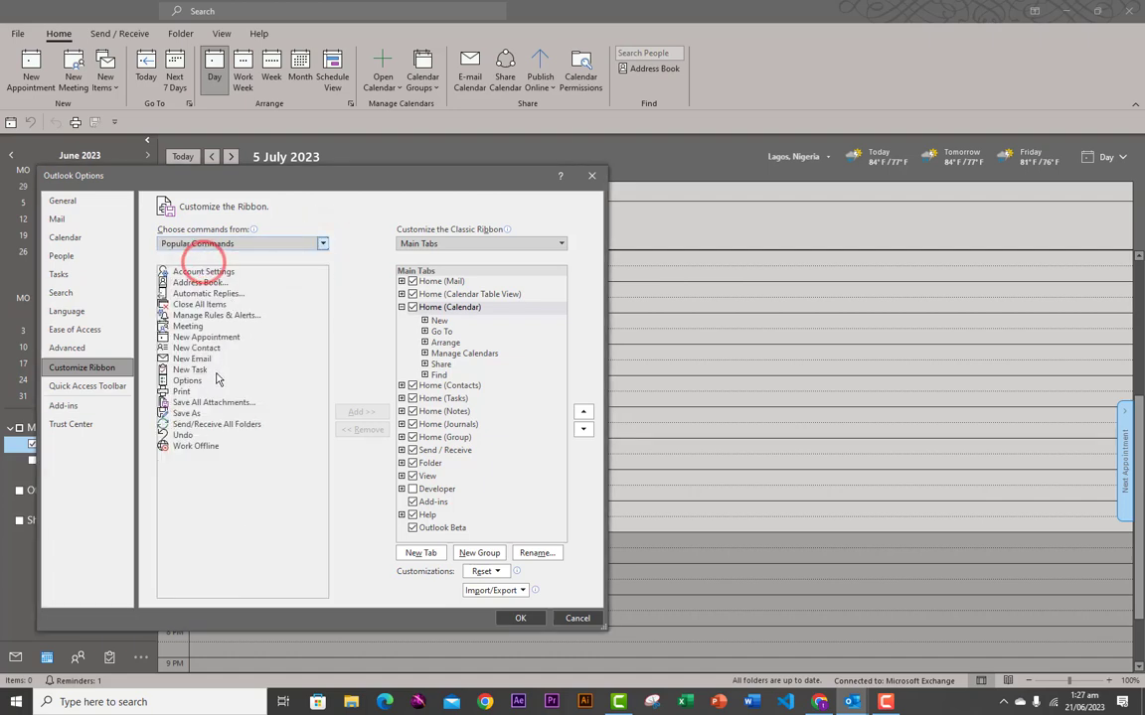
click(195, 371)
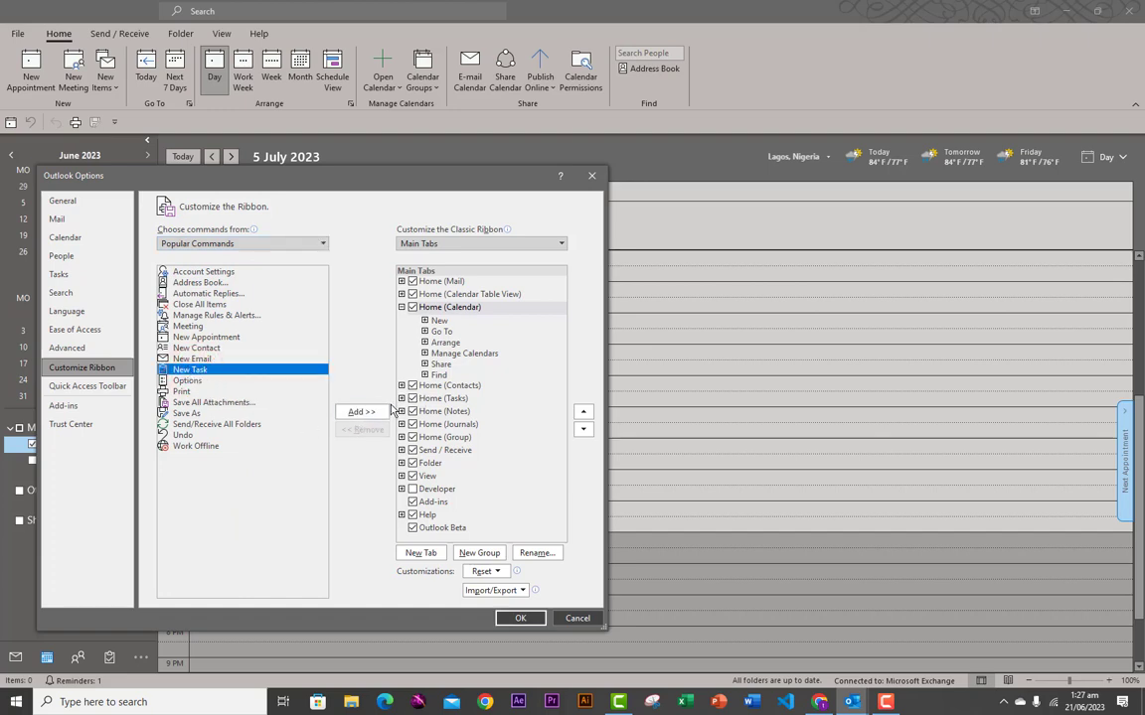
- Attempt adding New Task to the Folder tab and dismiss the custom-group warning
click(430, 463)
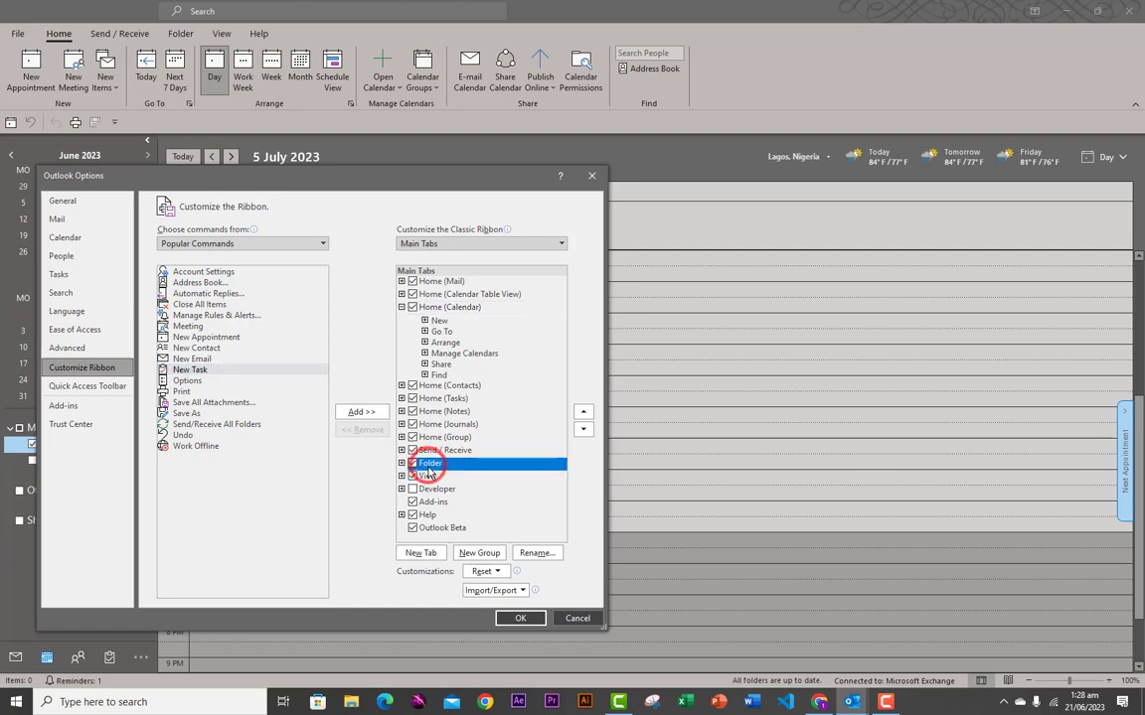
click(357, 415)
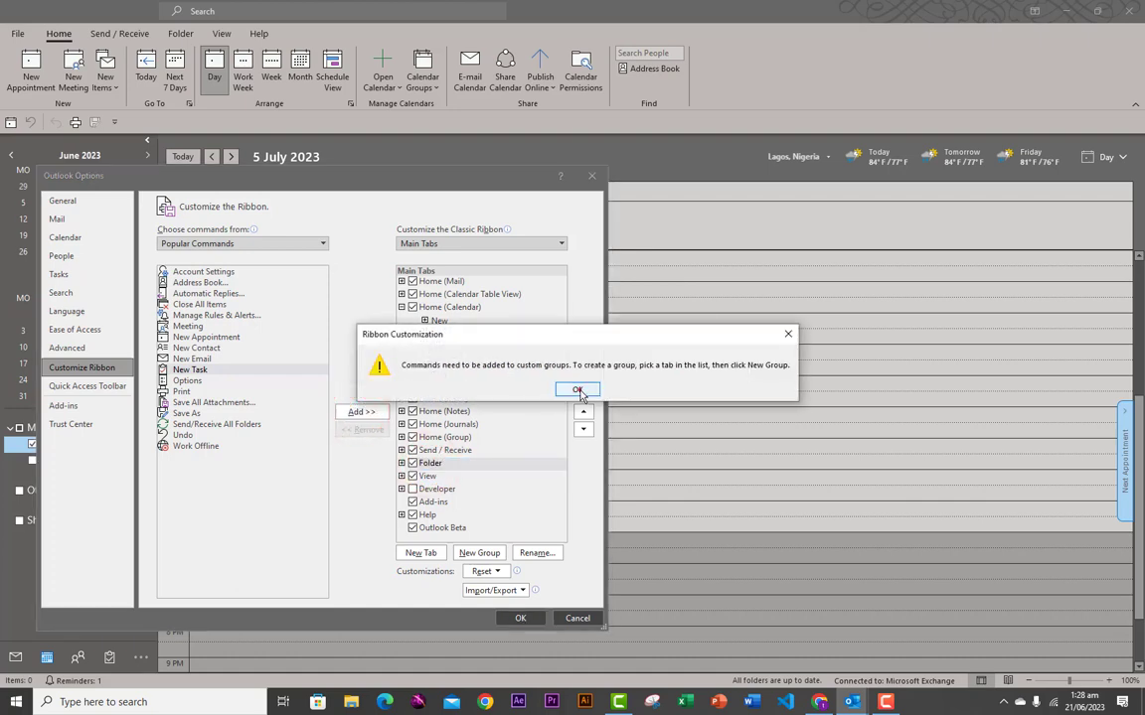
click(578, 391)
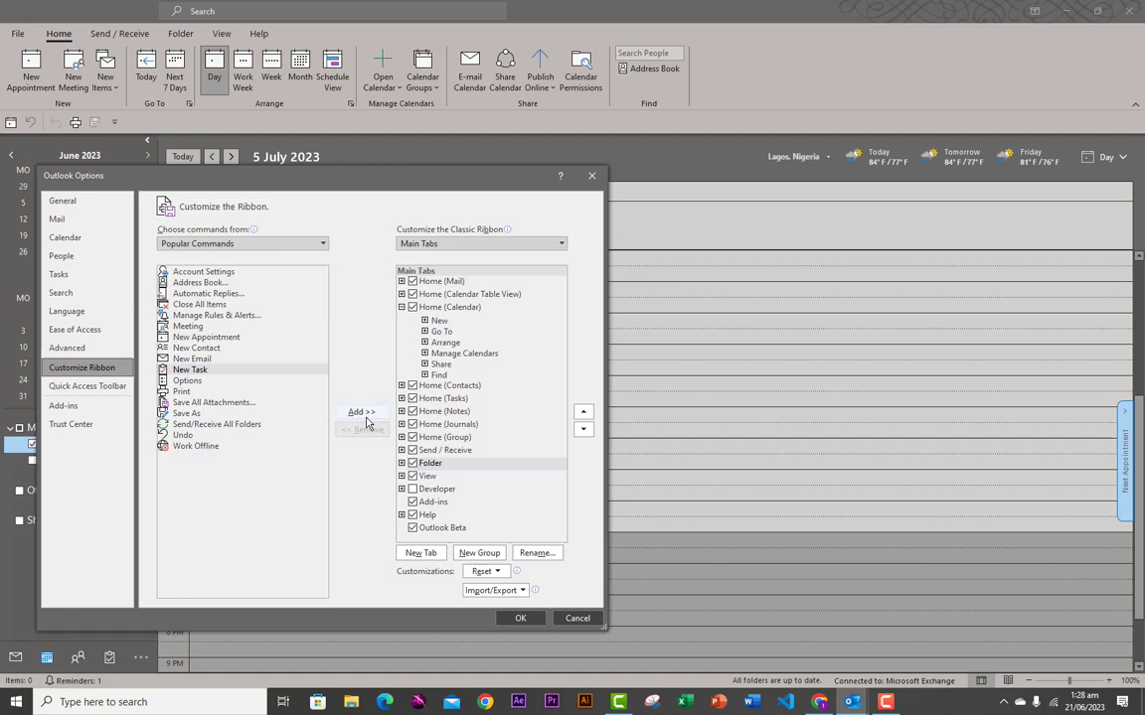
- Retry New Task on the Home (Calendar) New group, then create a New Group (Custom) there
click(429, 425)
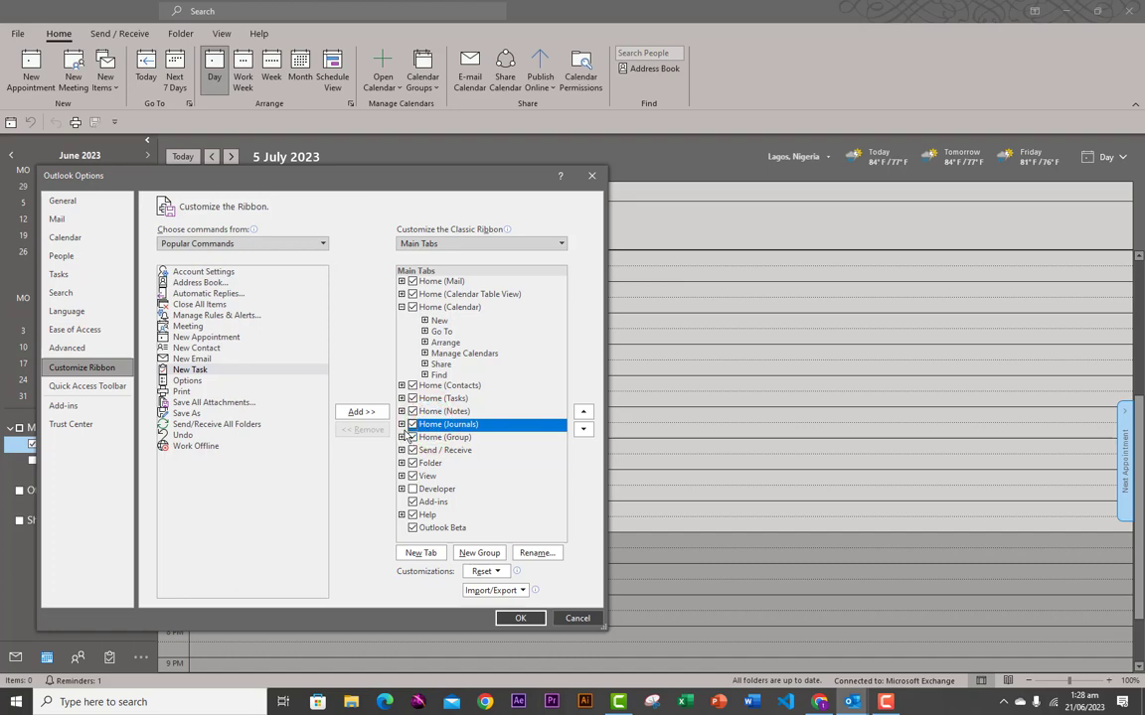
click(437, 321)
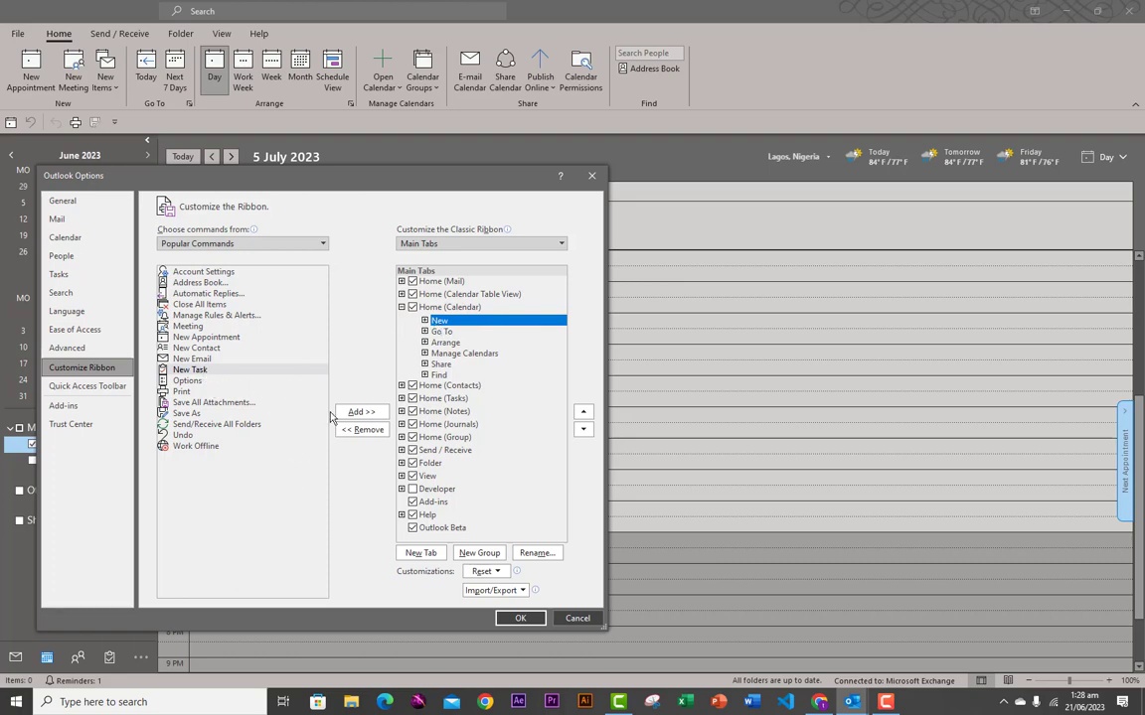
click(196, 370)
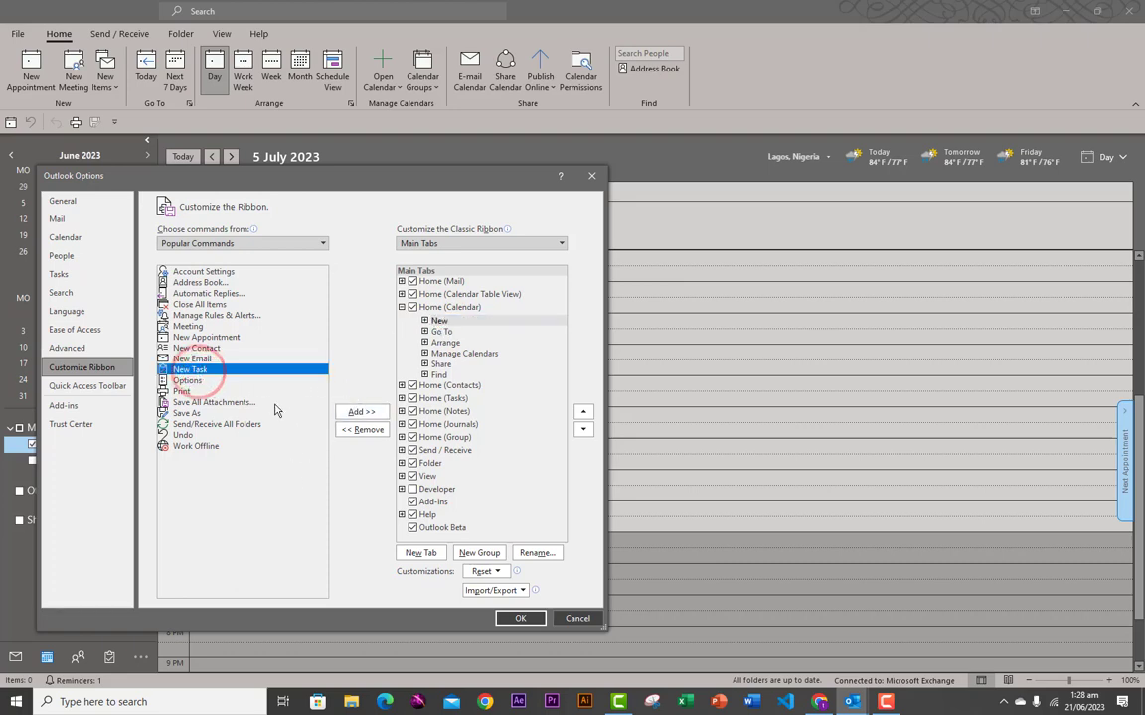
click(360, 411)
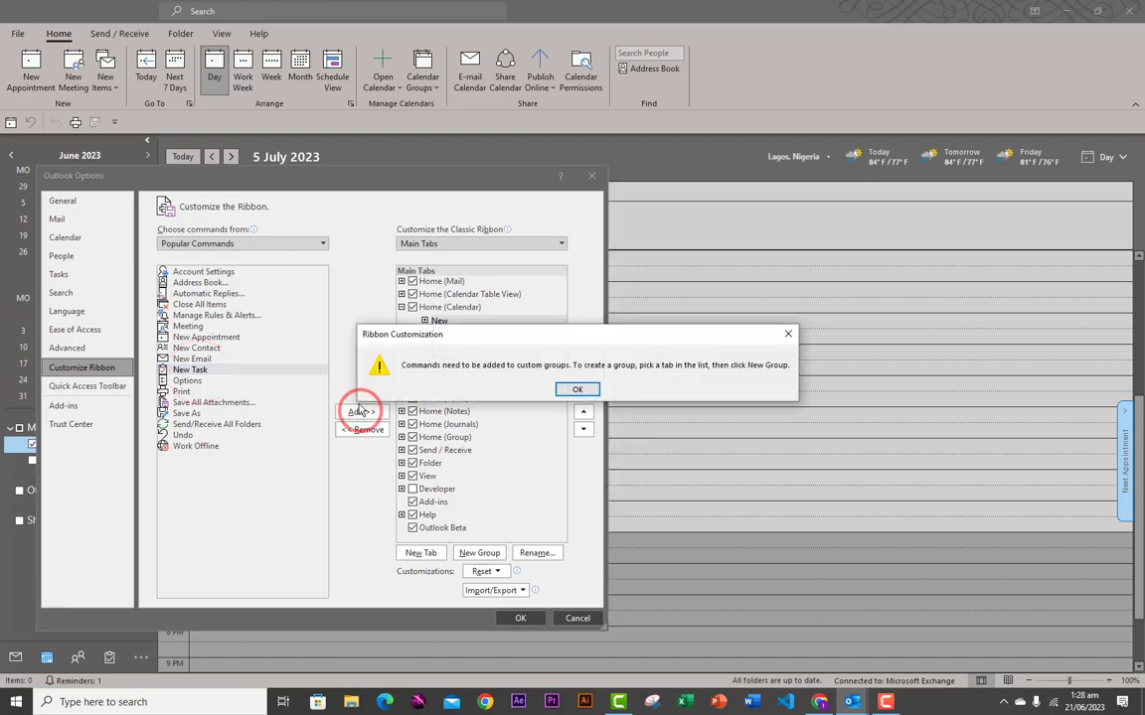
click(577, 389)
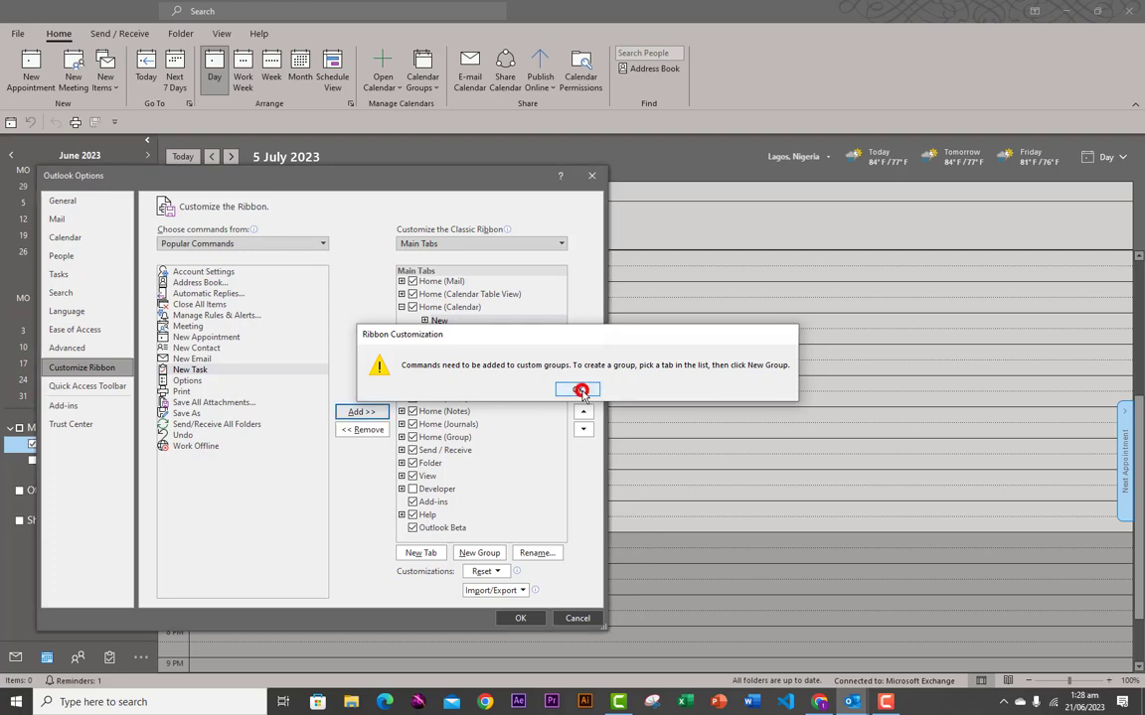
click(475, 550)
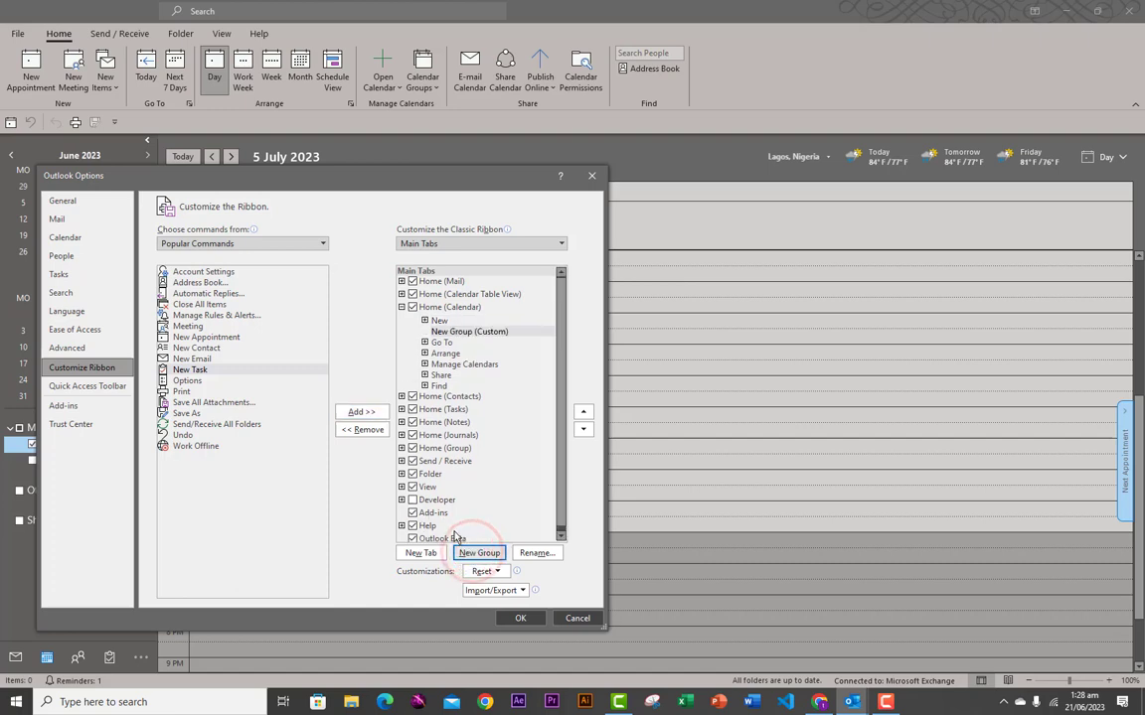
- Rename the new custom group to TESTING
click(456, 336)
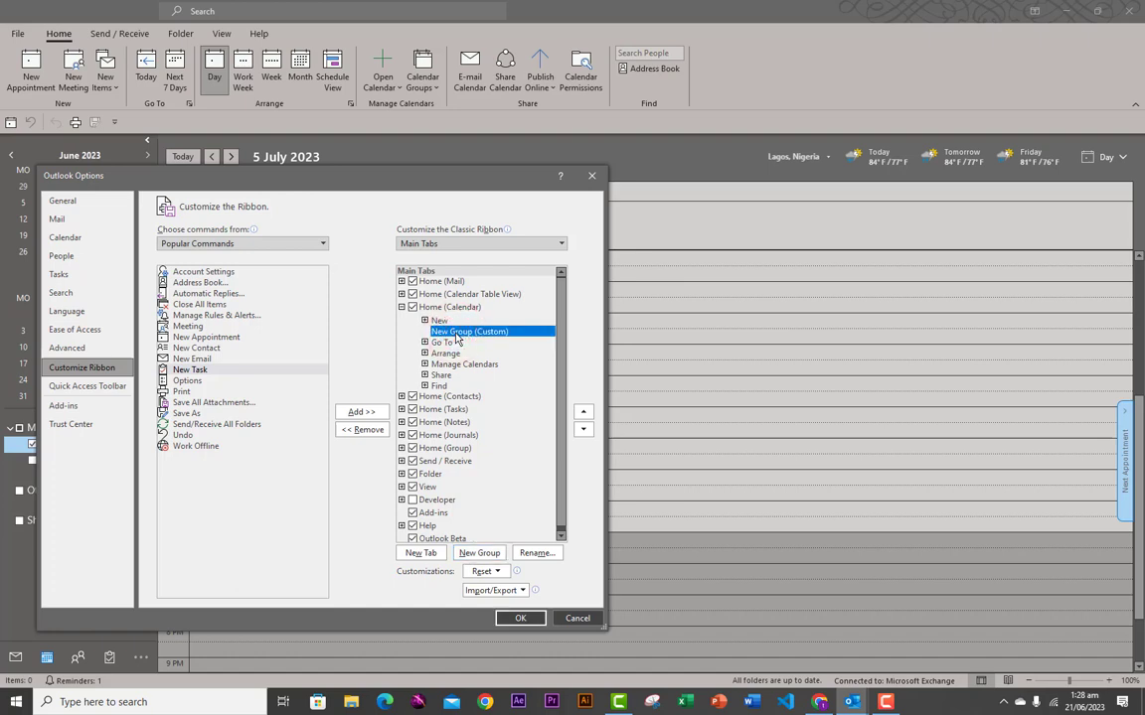
click(534, 555)
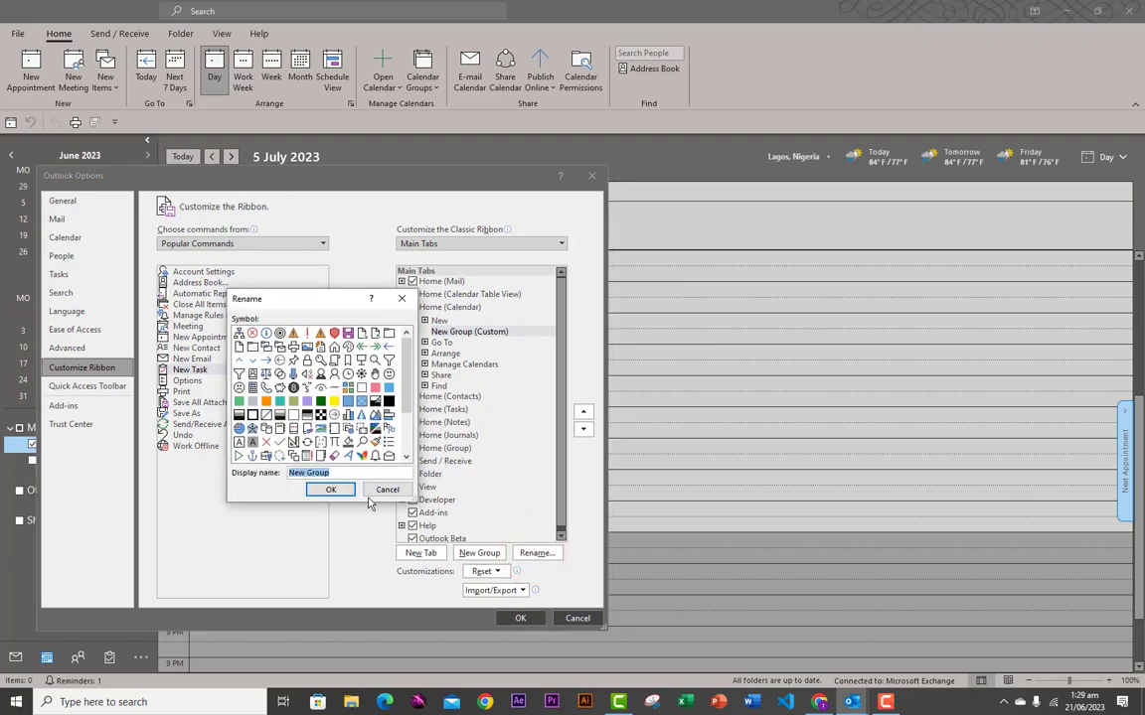
text(TESTING)
click(314, 491)
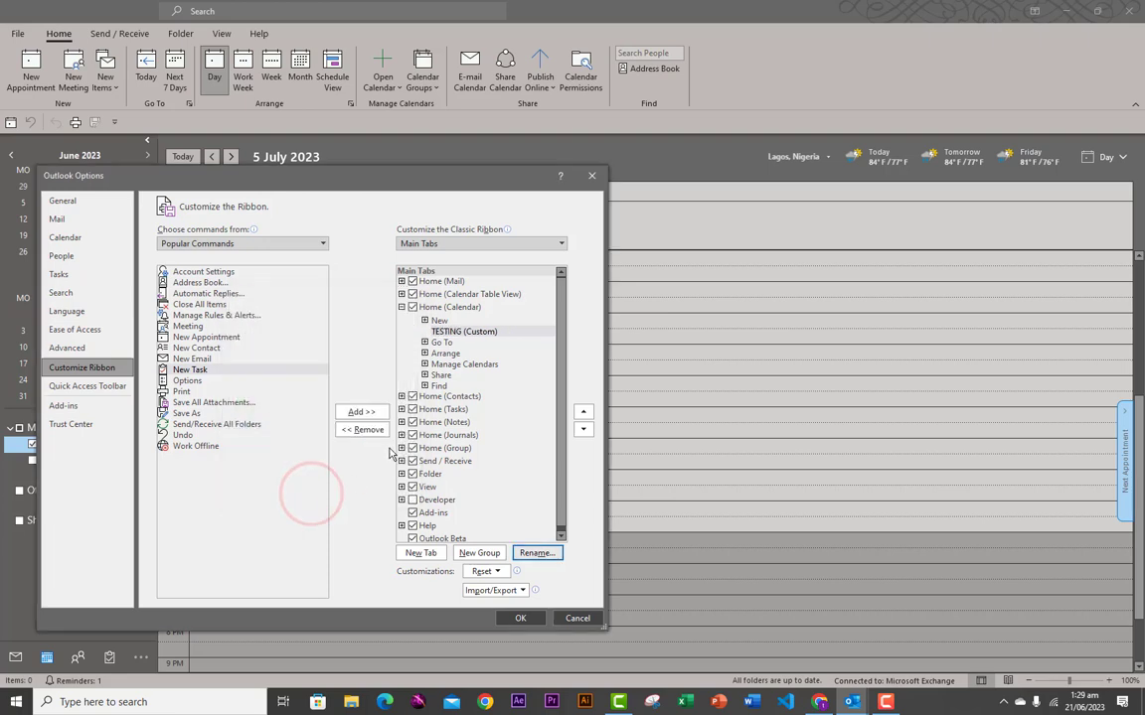
- Add New Task into the TESTING group, apply with OK, and select the main Calendar
click(443, 332)
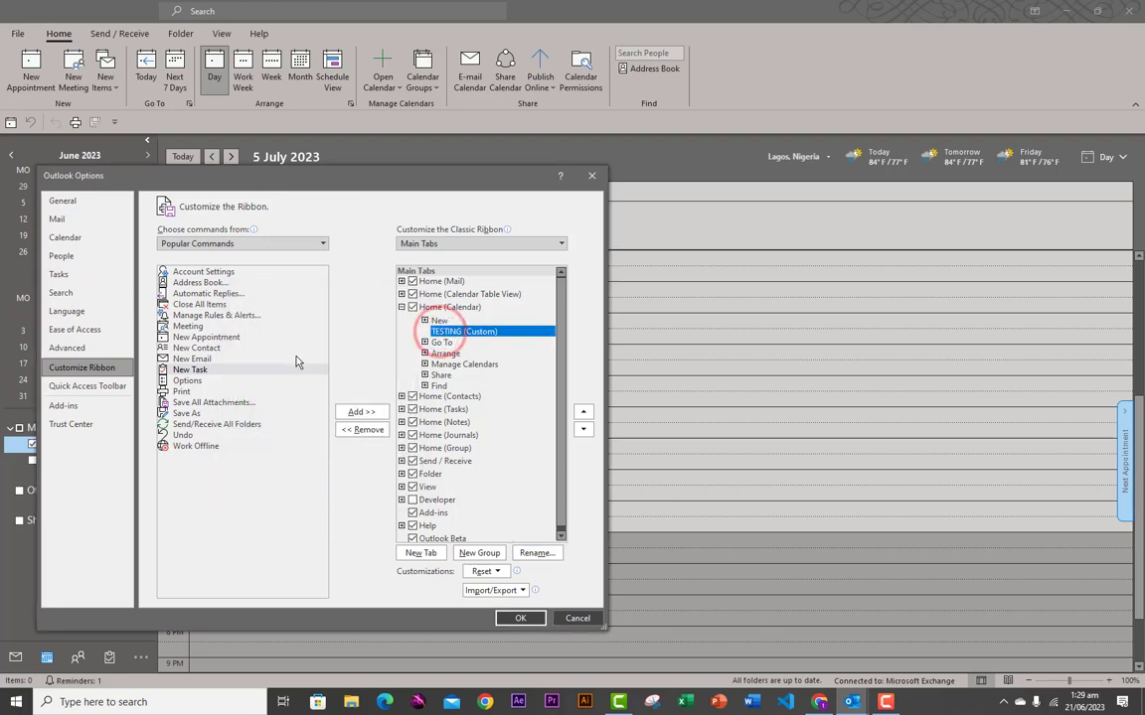
click(193, 370)
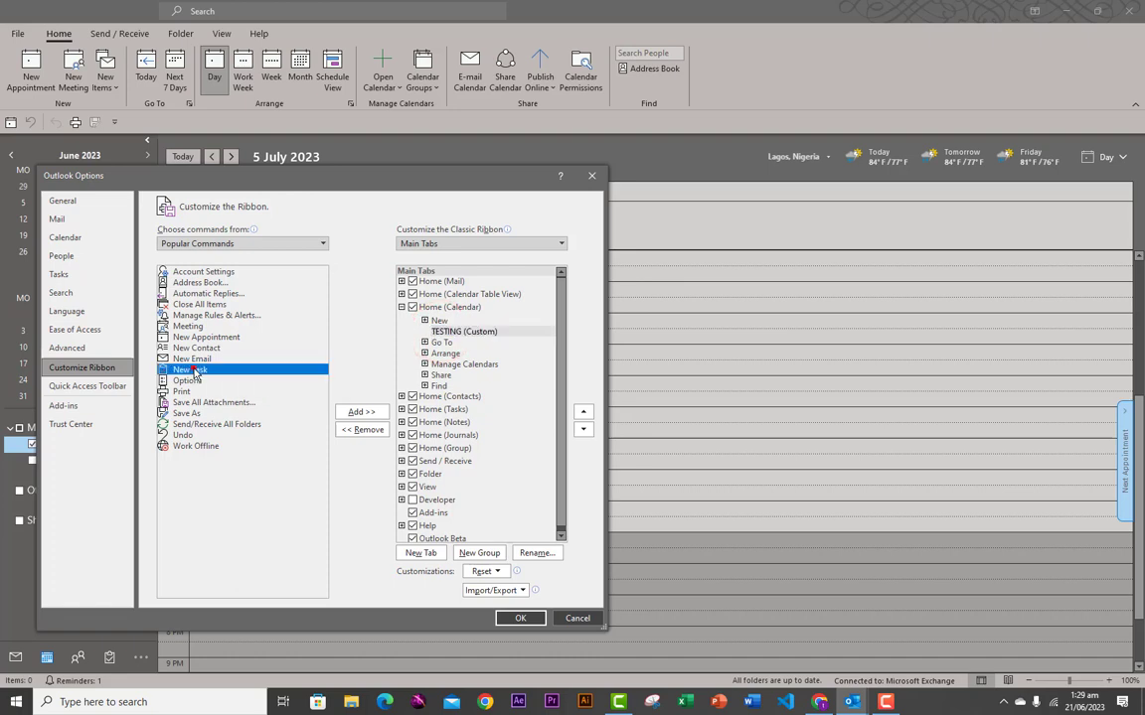
click(362, 414)
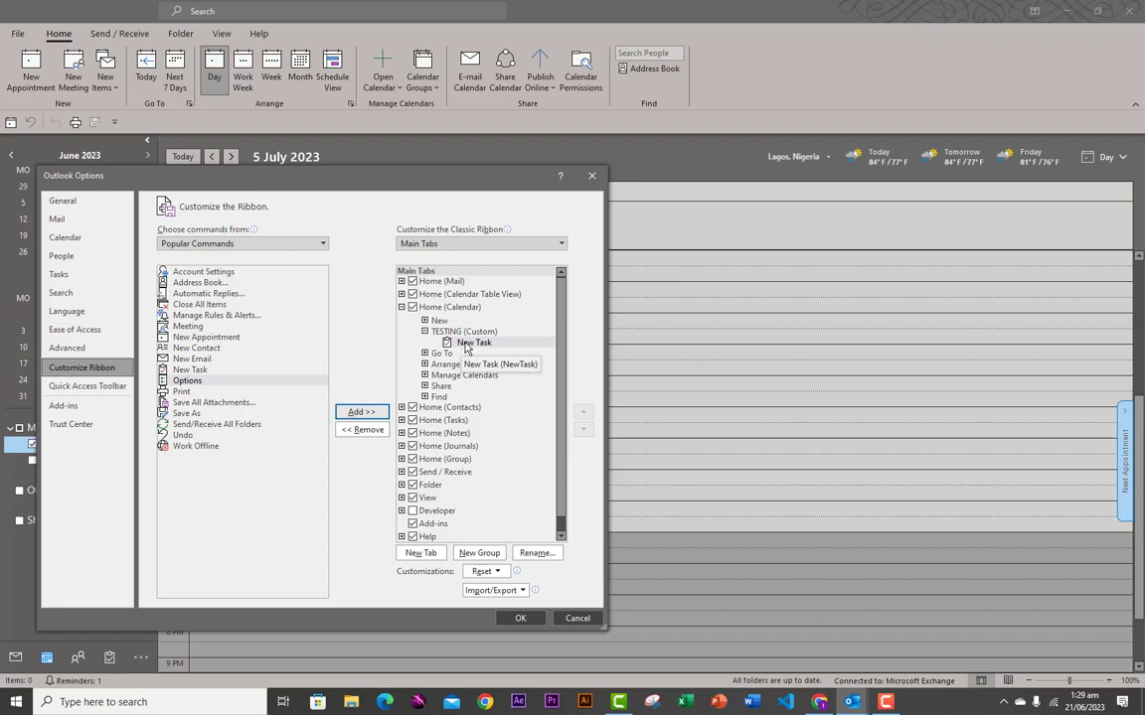
click(403, 342)
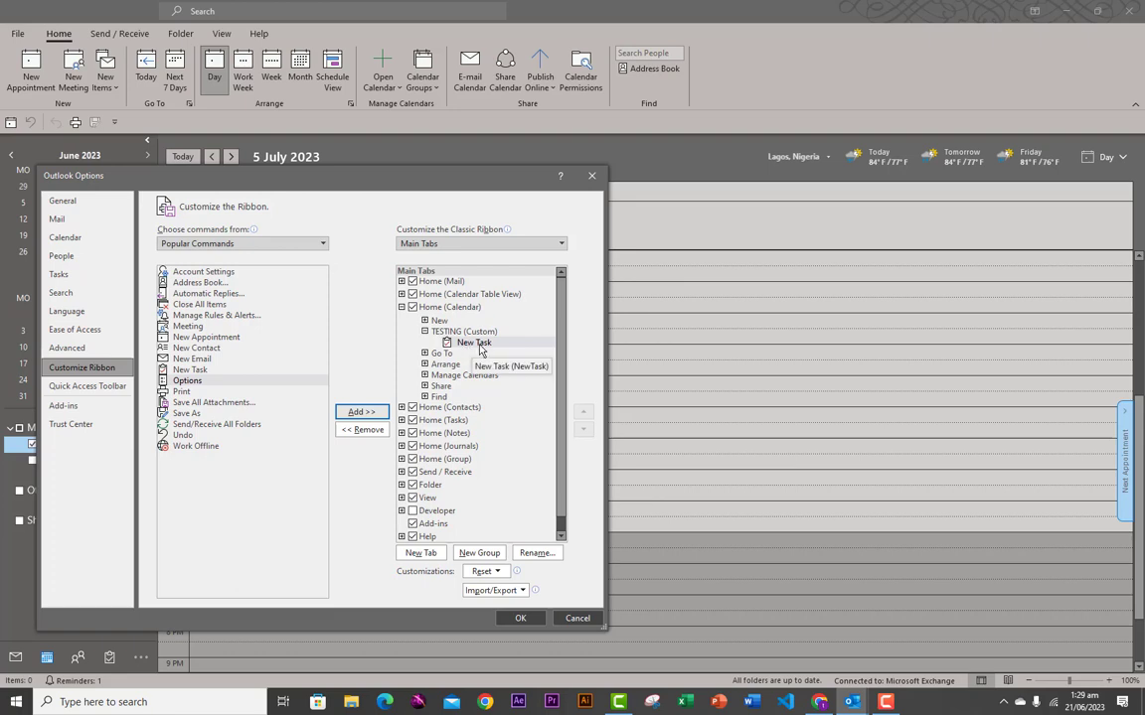
click(520, 618)
click(39, 451)
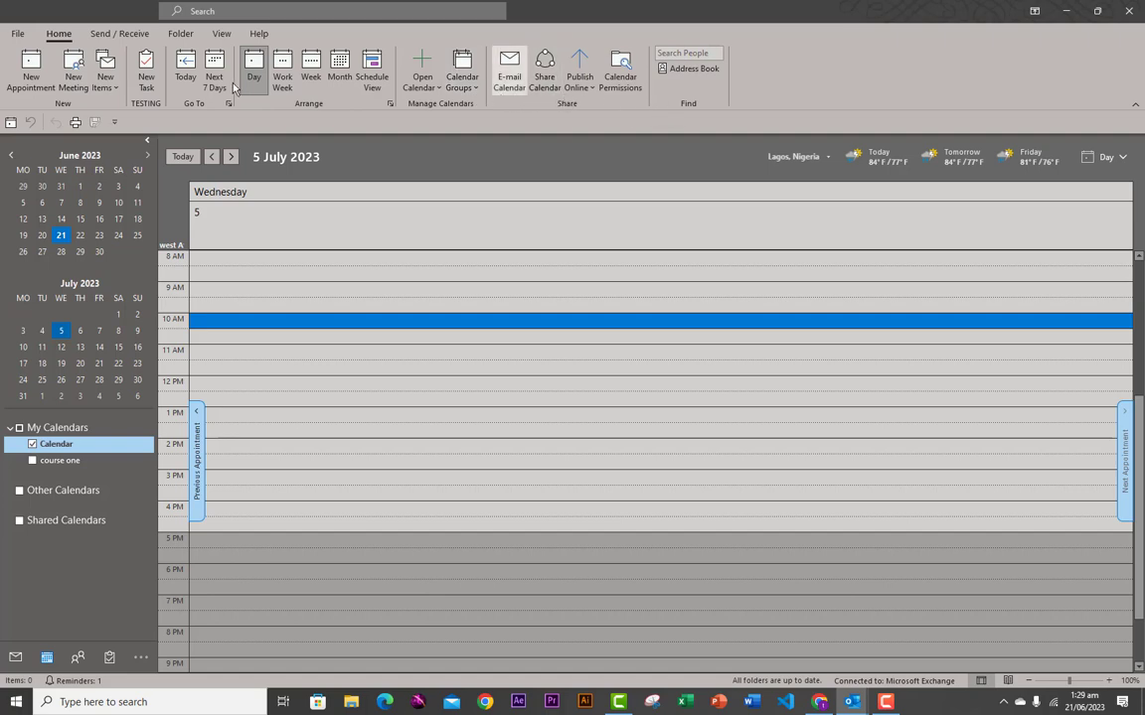
click(104, 34)
click(59, 35)
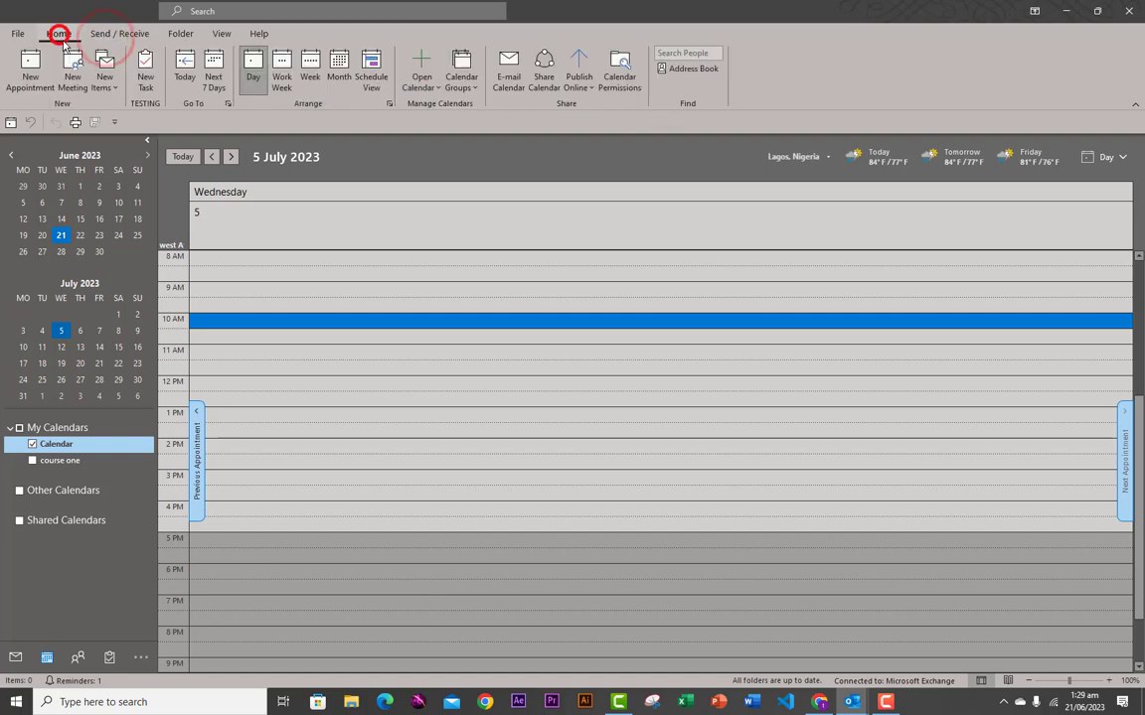
click(145, 105)
click(141, 101)
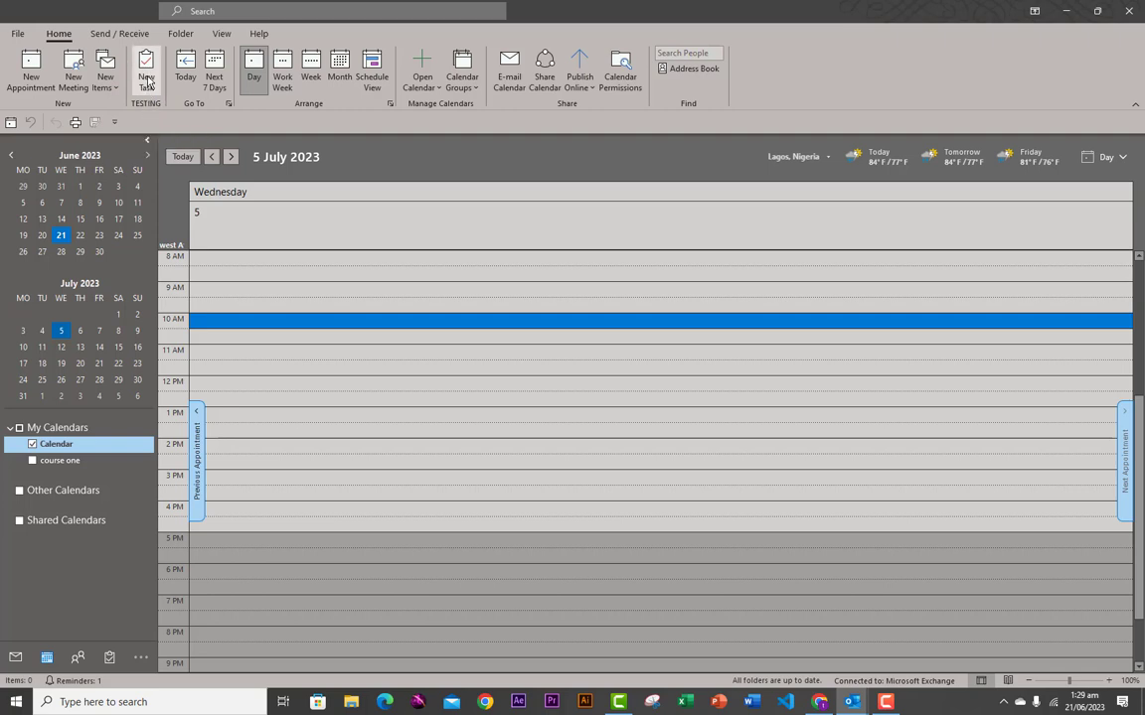
click(18, 33)
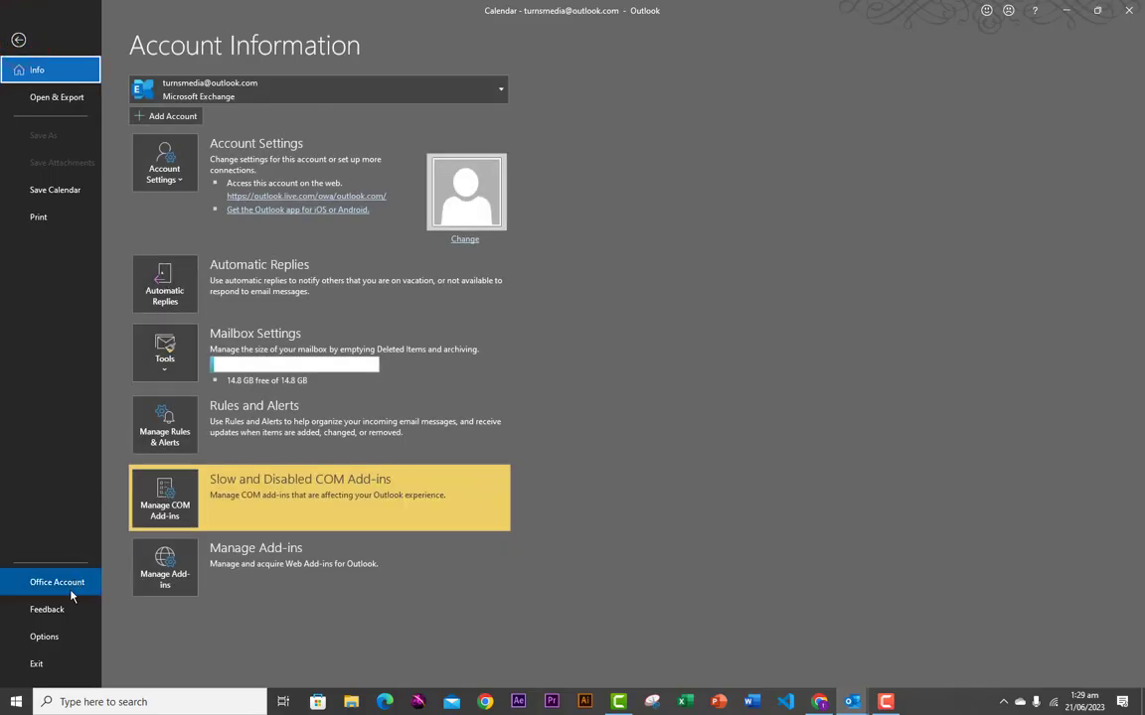
- In Options > Customize Ribbon, remove the TESTING (Custom) group from Home (Calendar)
click(44, 634)
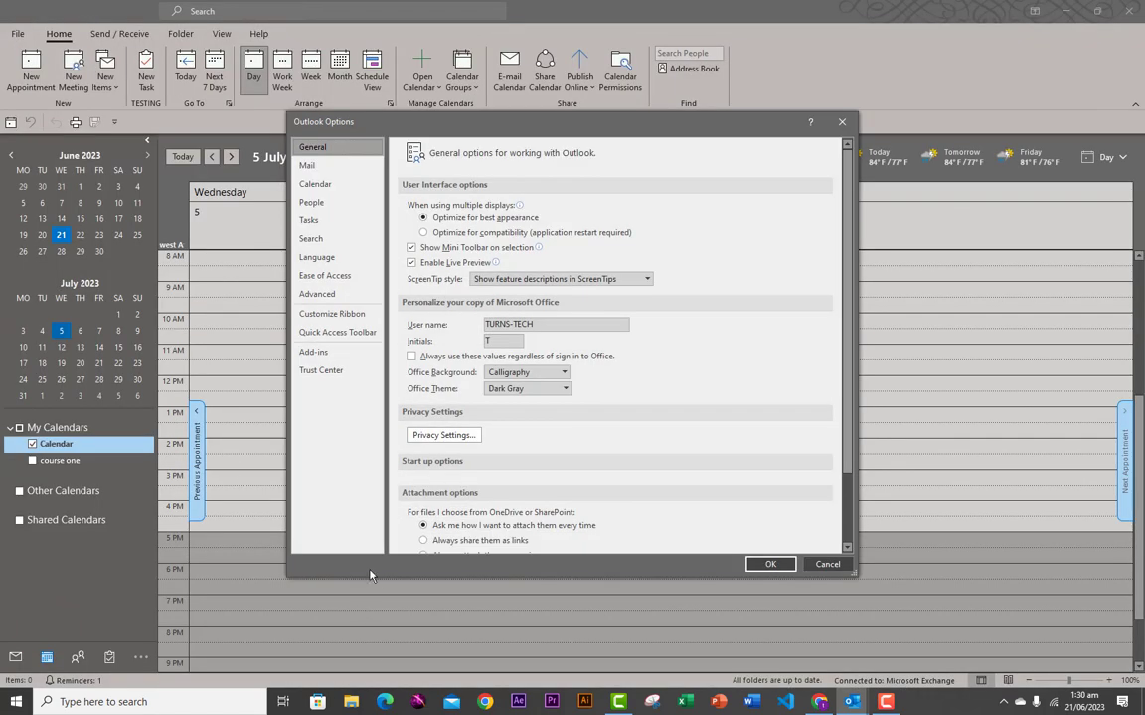
click(320, 313)
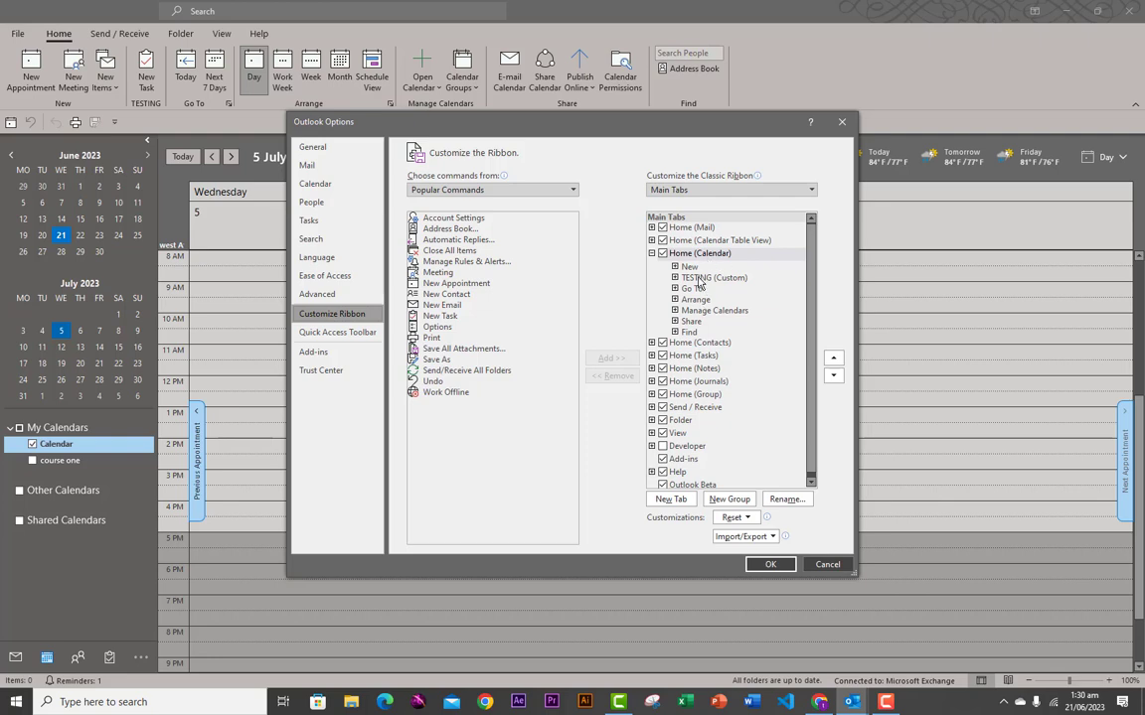
click(714, 278)
click(614, 376)
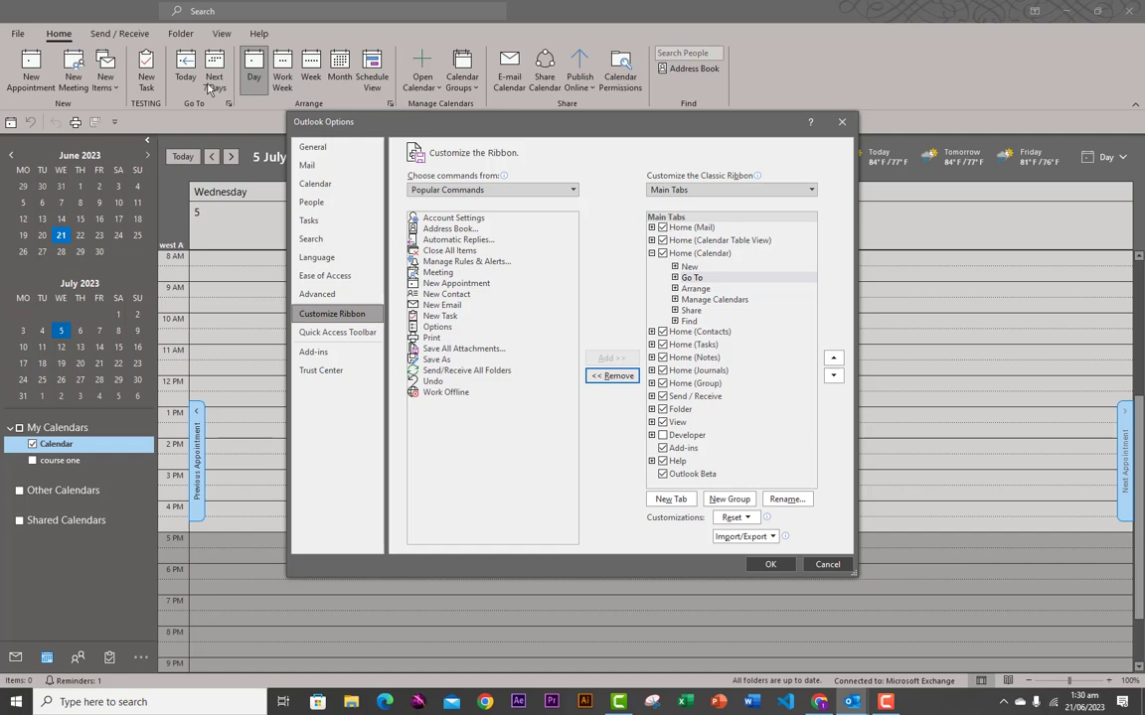
- Browse the Home (Notes) and Home (Tasks) main tabs, then switch to Quick Access Toolbar settings
click(715, 358)
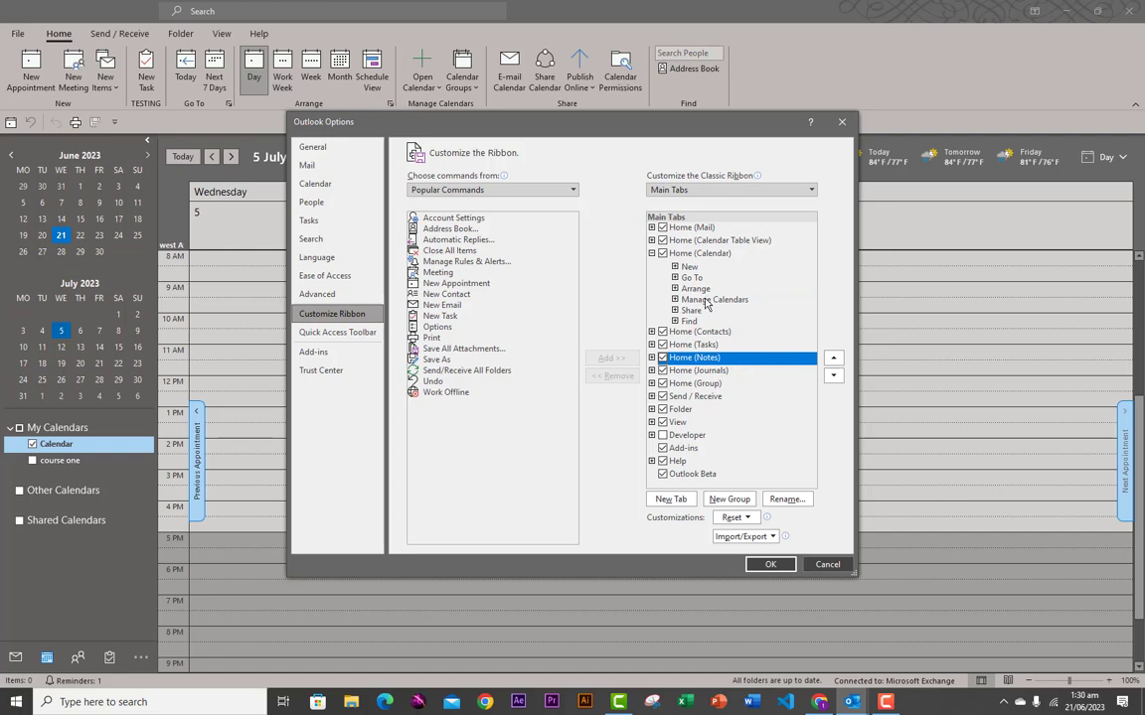
click(811, 188)
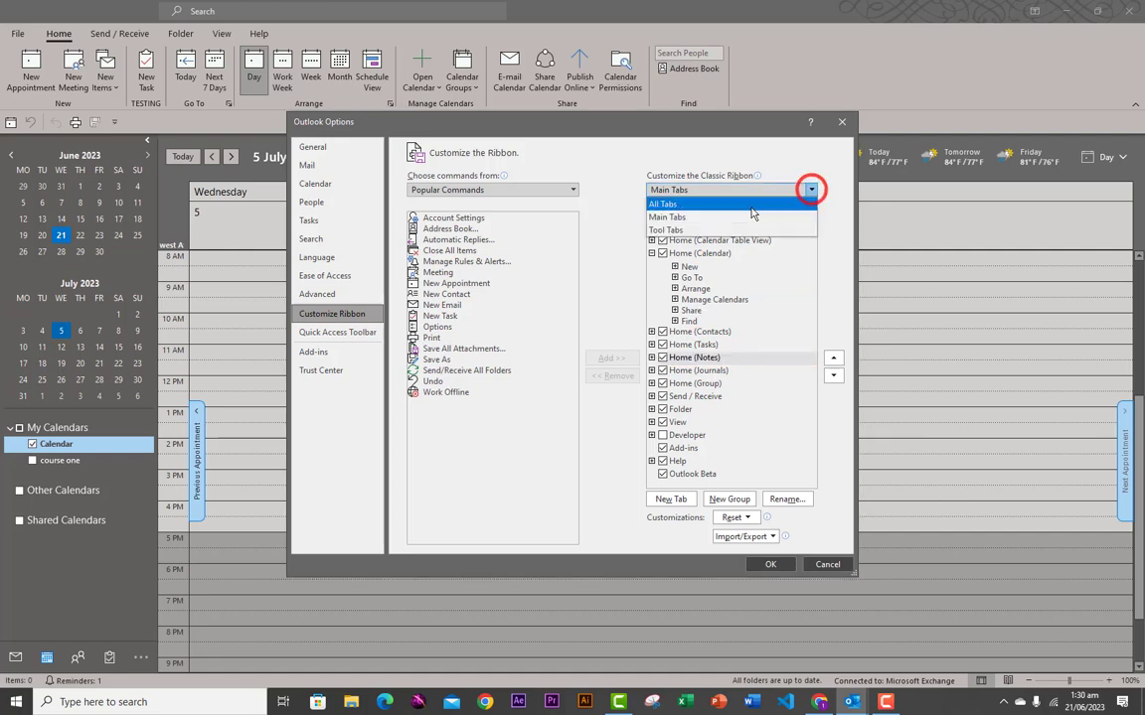
click(684, 219)
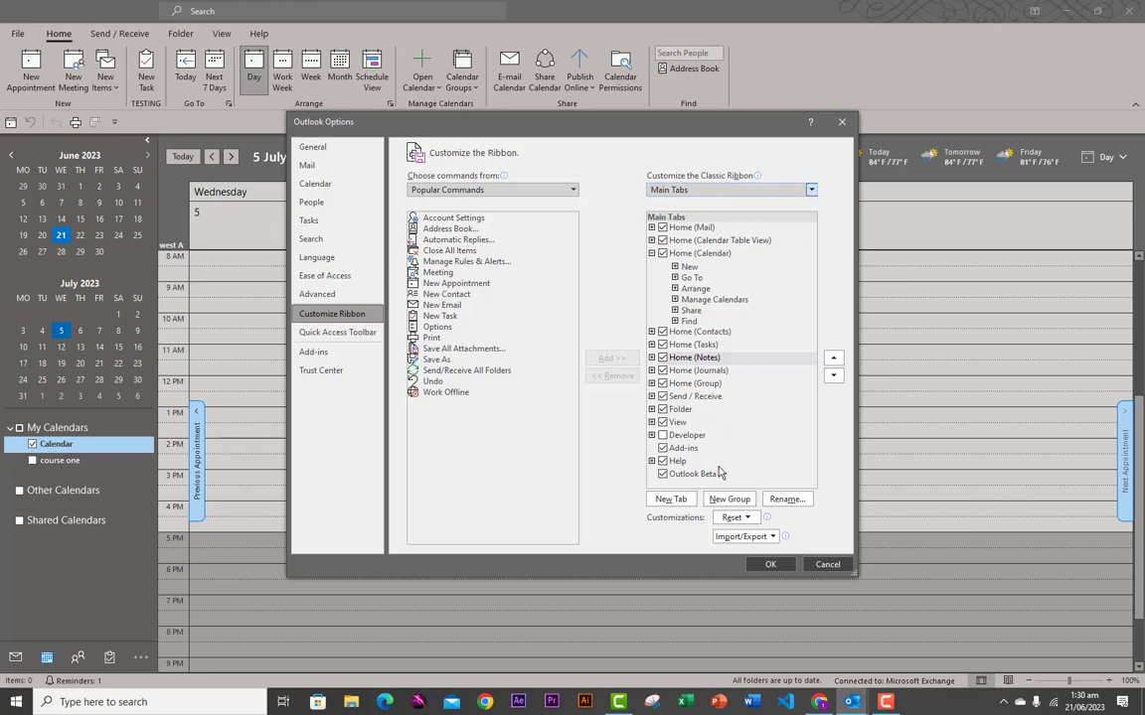
click(687, 343)
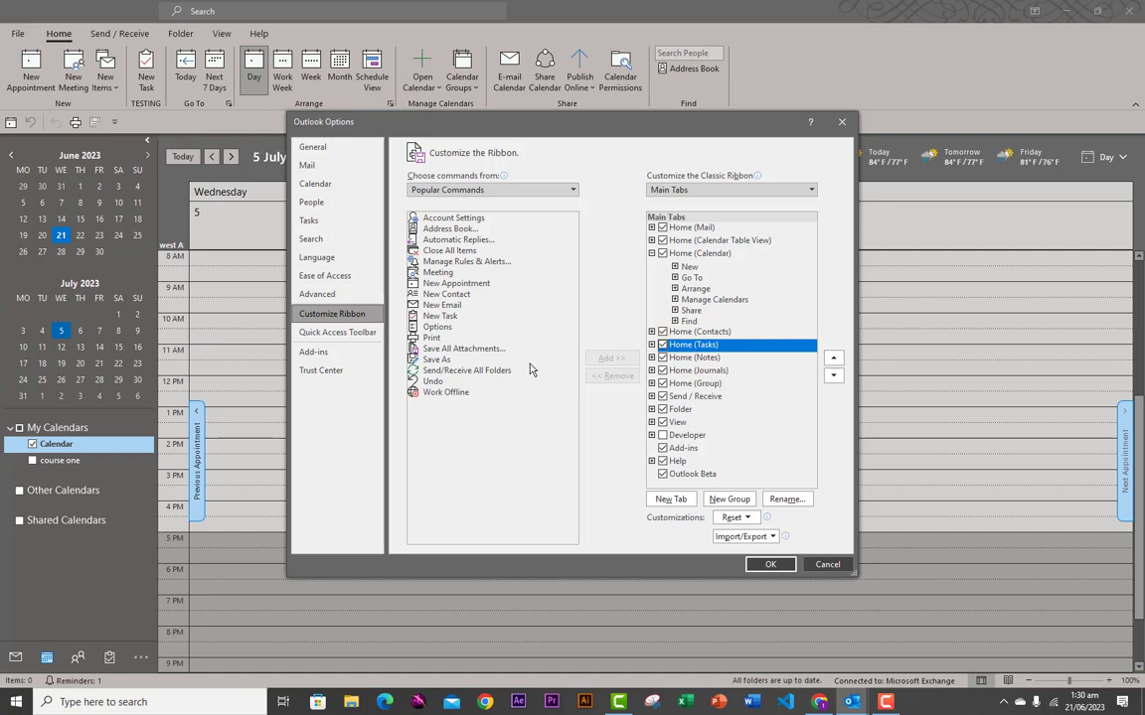
click(334, 334)
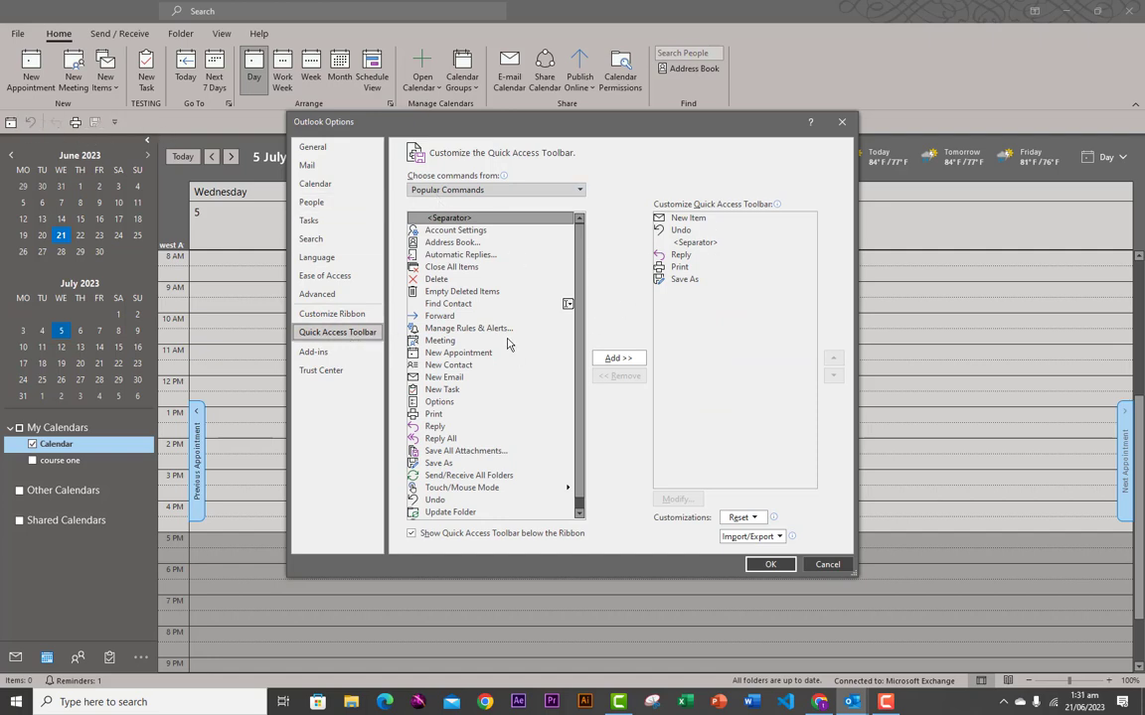
- Add Meeting to the Quick Access Toolbar and remove Save As
click(443, 342)
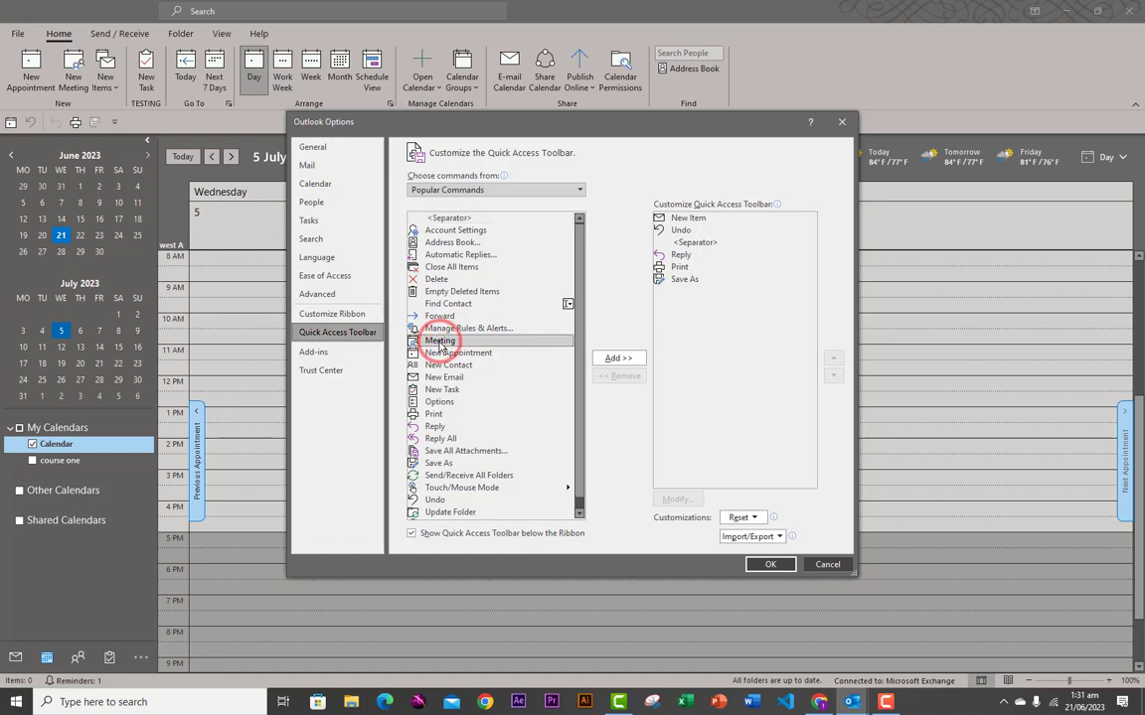
click(617, 358)
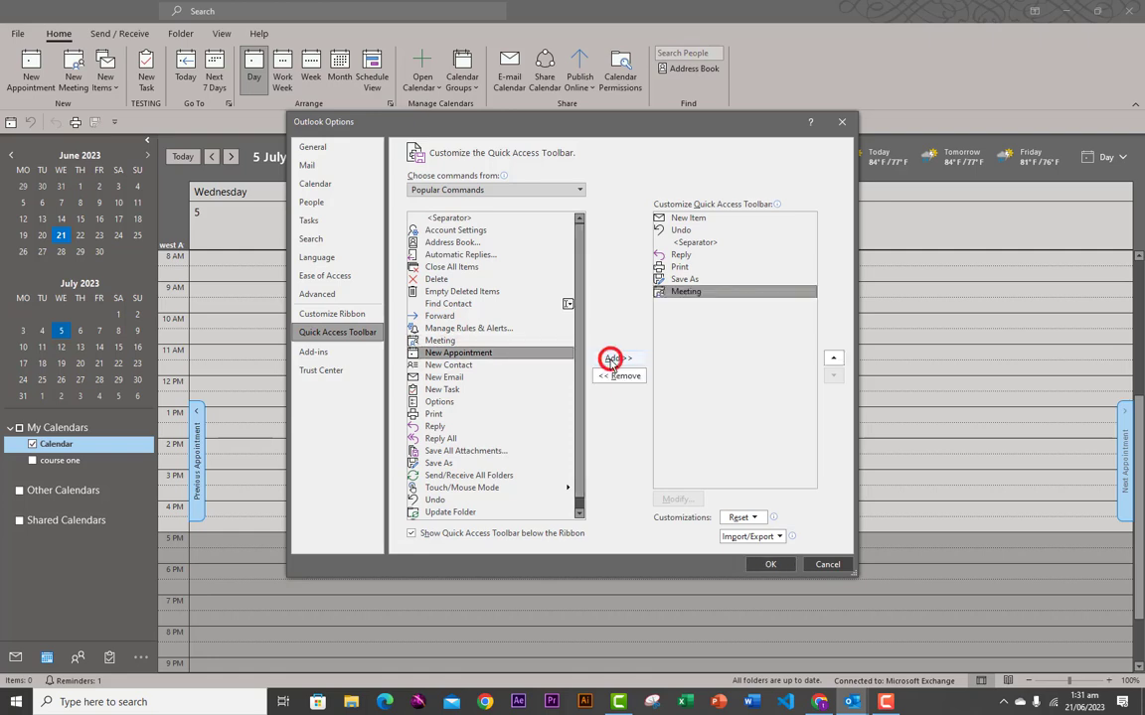
click(683, 279)
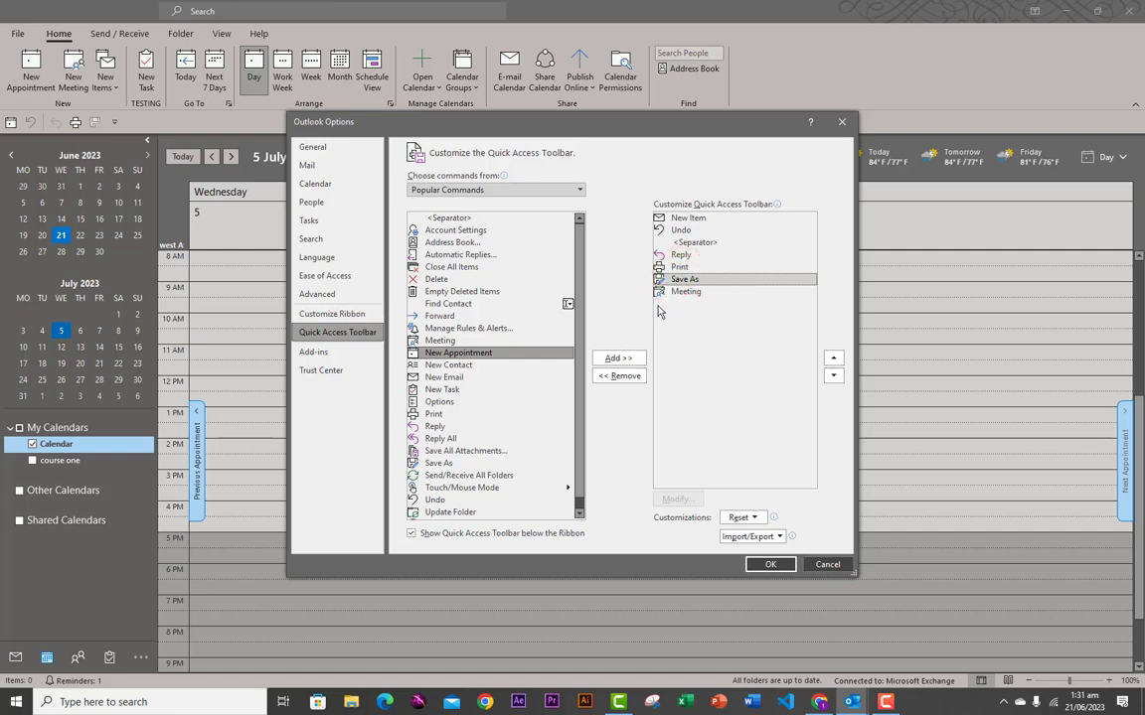
click(620, 376)
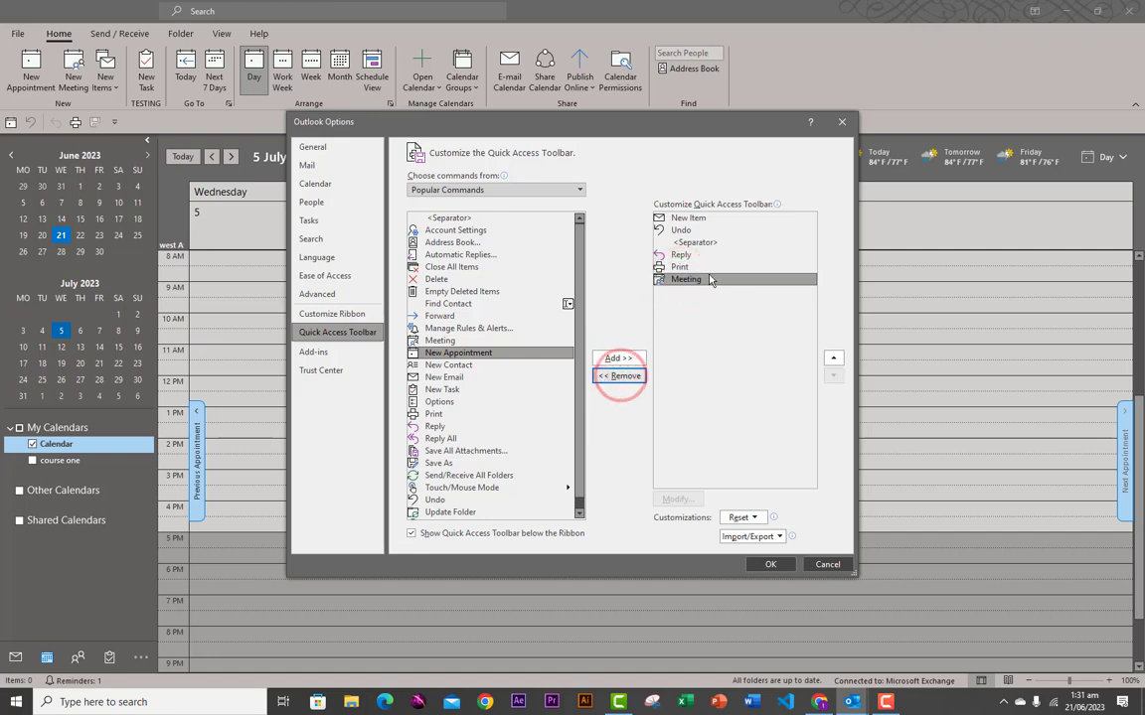
click(697, 243)
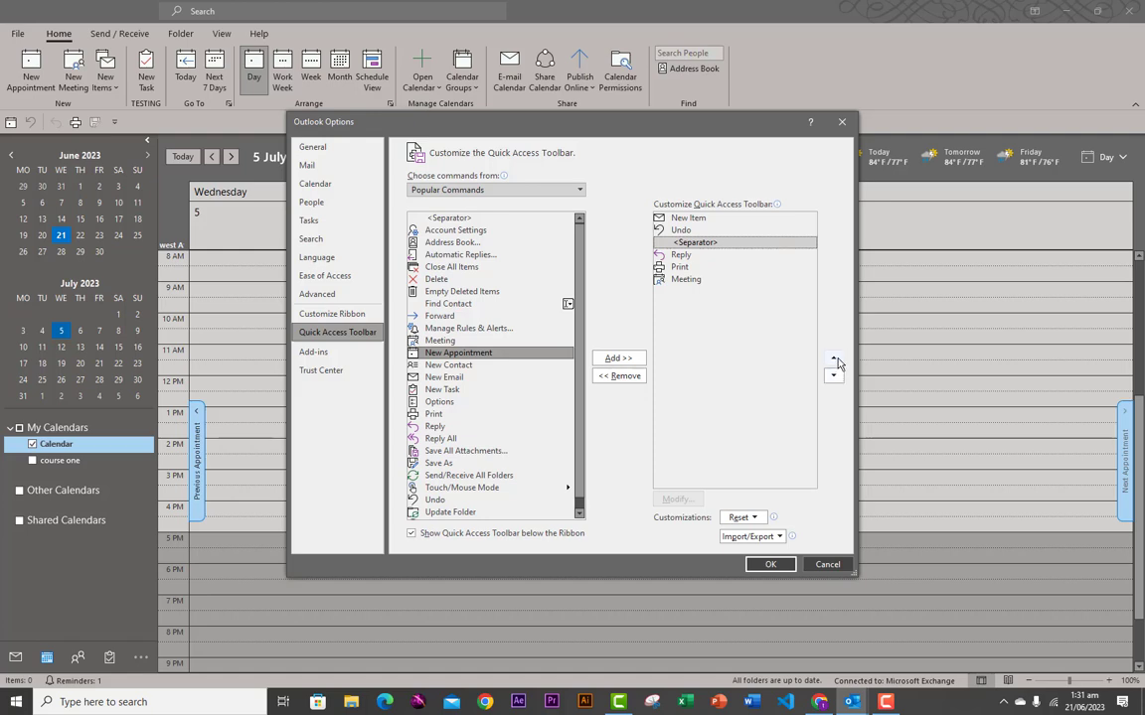
- Move Meeting to the top of the Quick Access Toolbar order
click(689, 280)
click(832, 358)
click(832, 358)
click(833, 358)
click(832, 358)
click(833, 357)
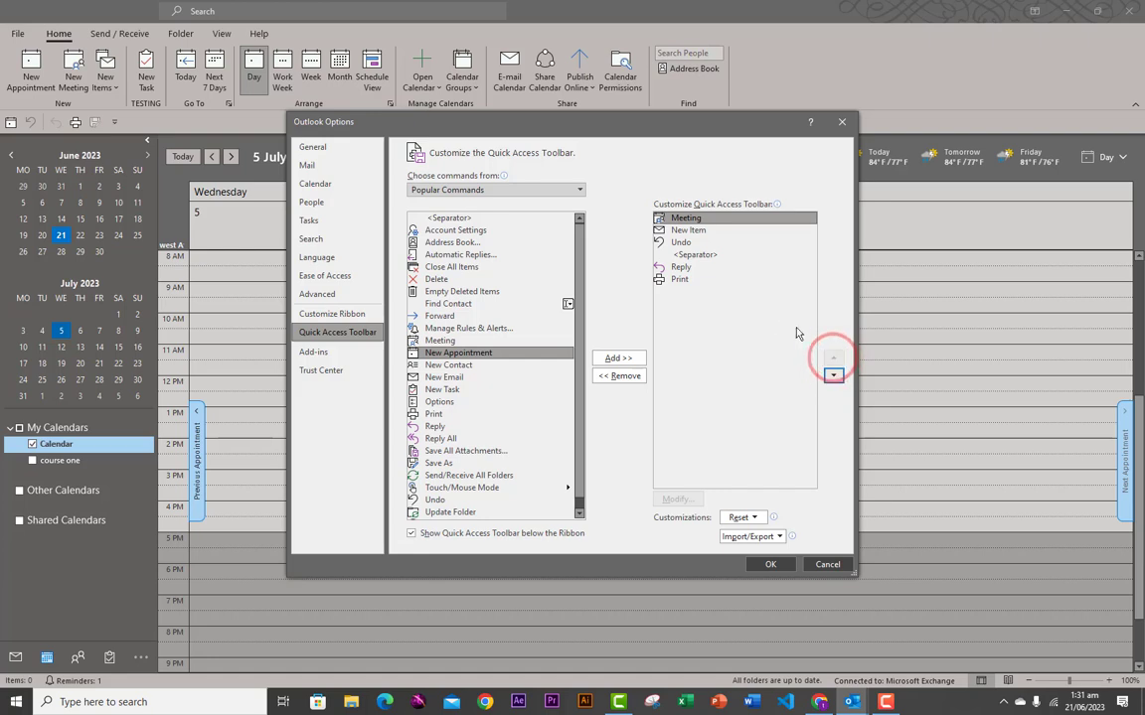
- Move the separator above Undo, add a separator after Reply, and apply with OK
click(689, 255)
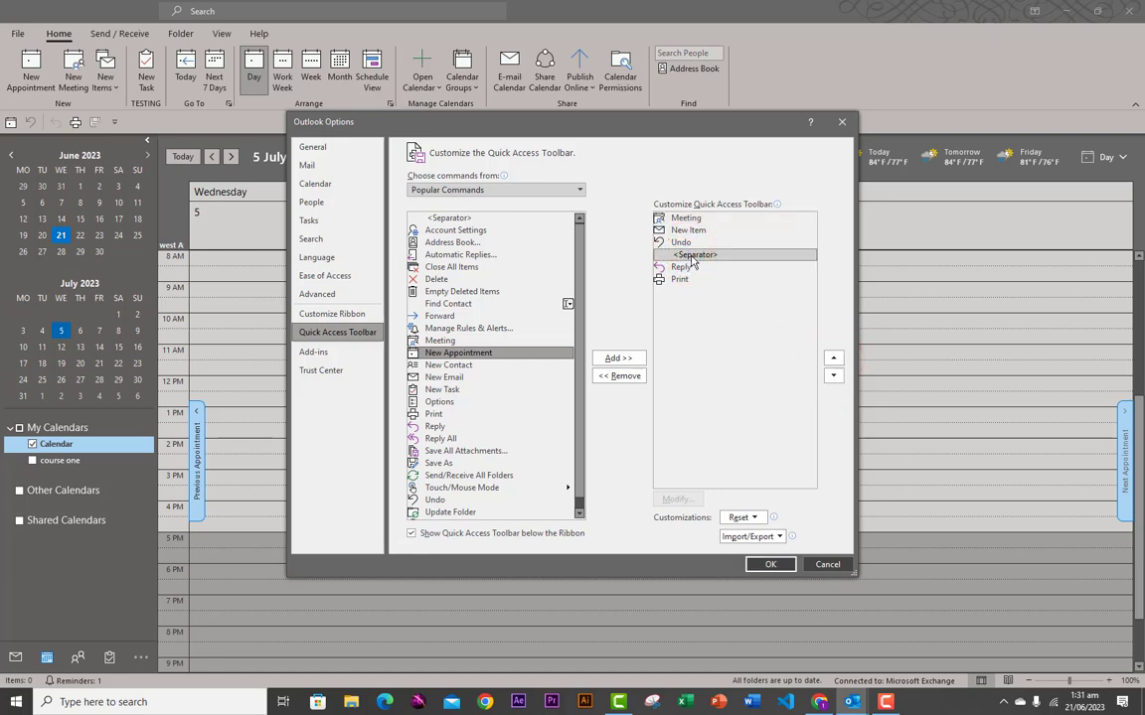
click(832, 358)
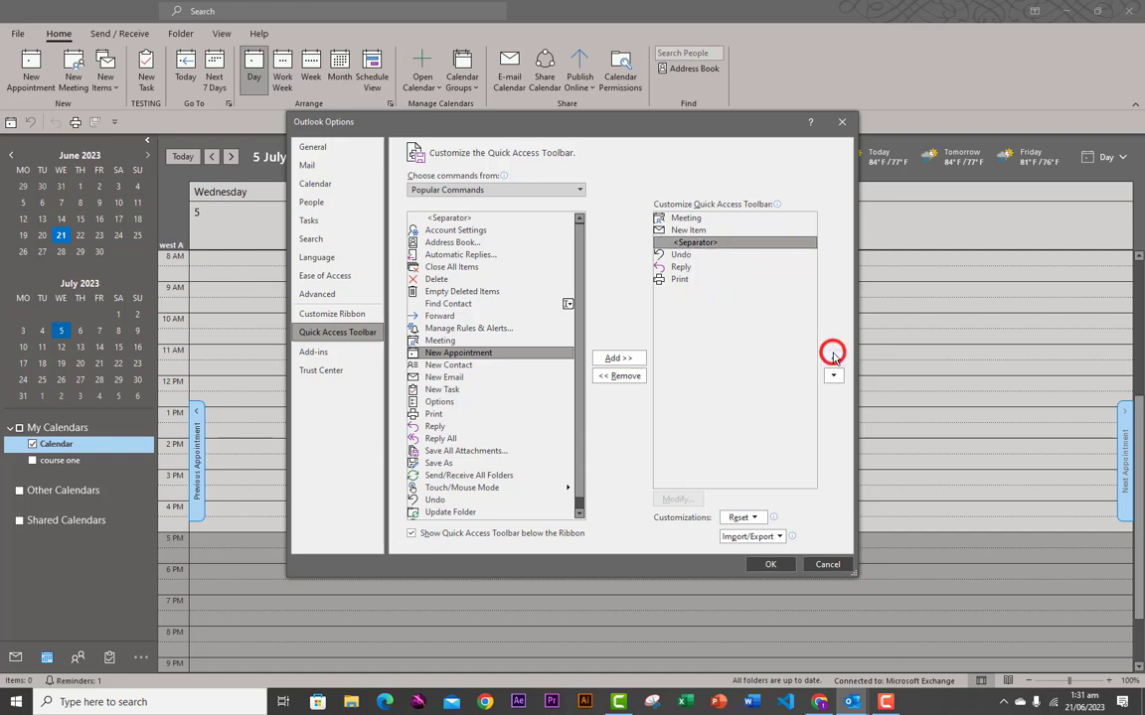
click(682, 269)
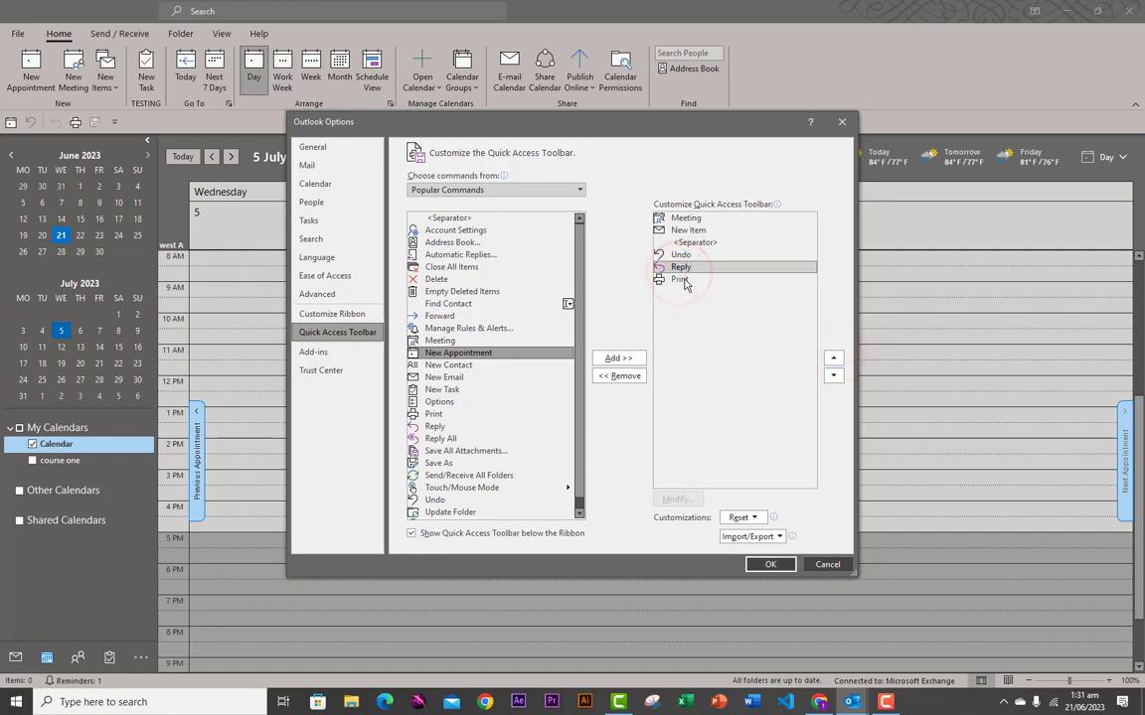
click(444, 218)
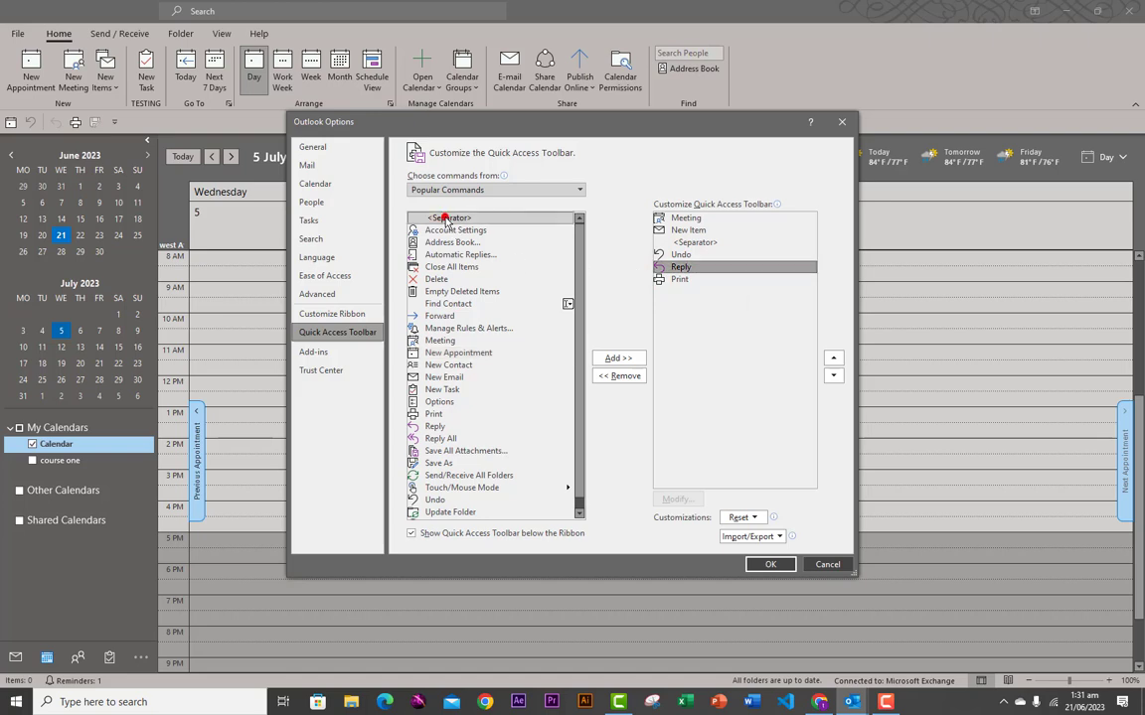
click(613, 359)
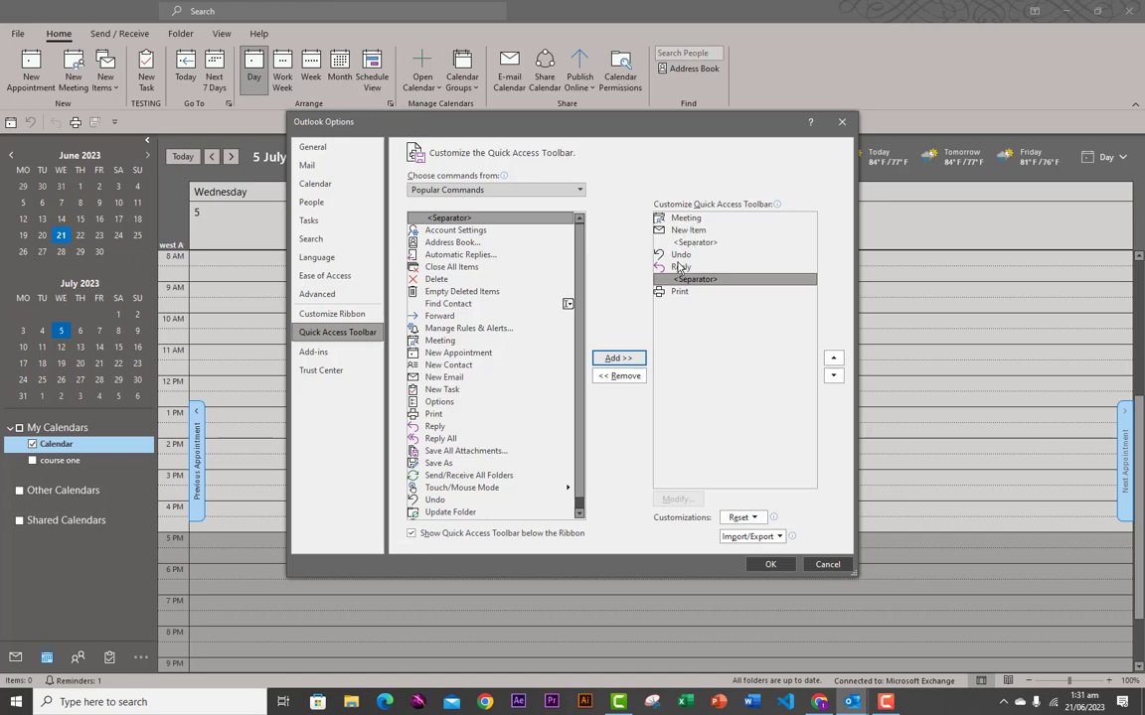
click(676, 305)
click(770, 565)
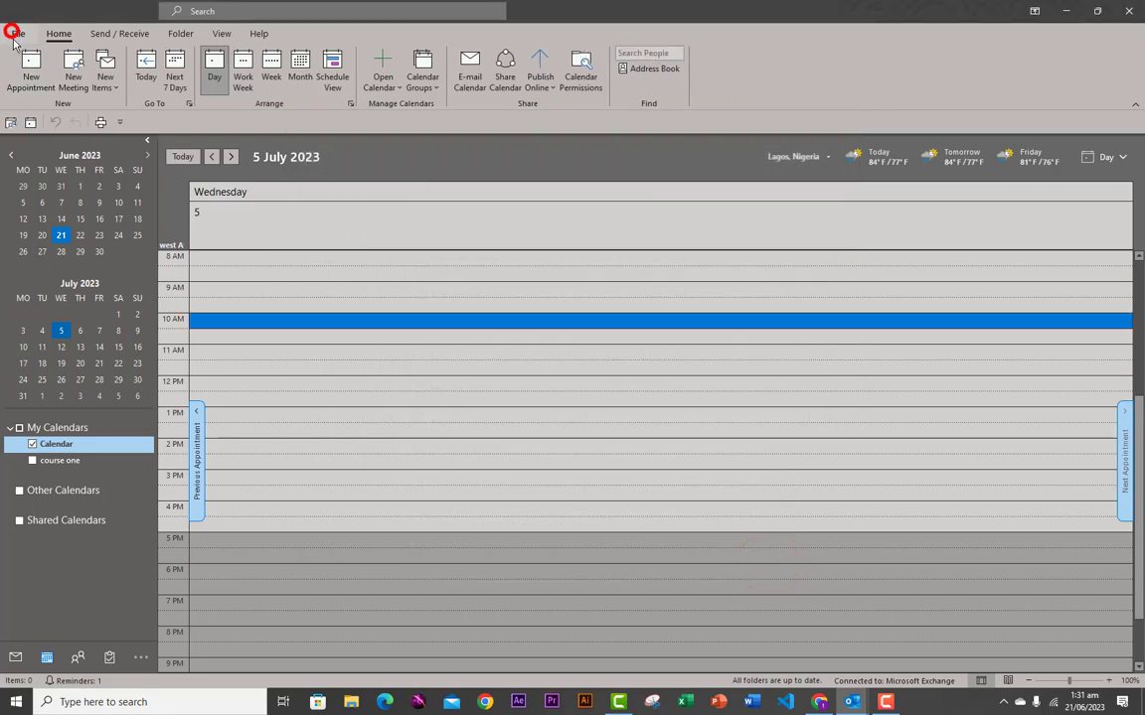
click(15, 35)
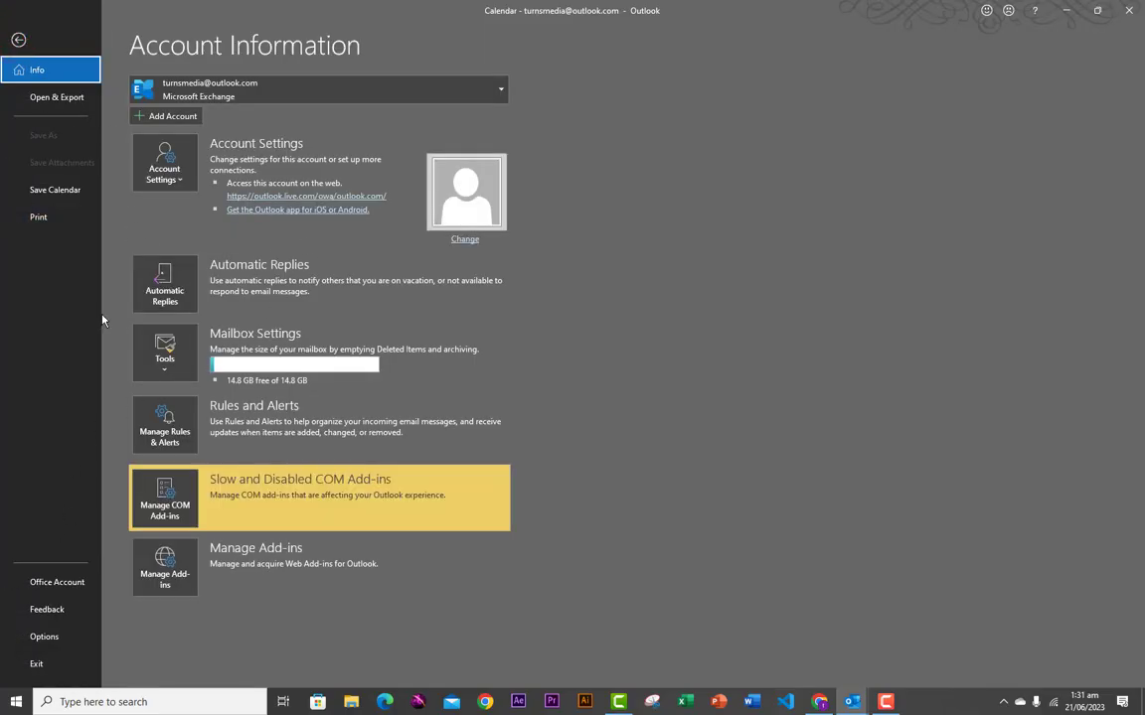
click(20, 41)
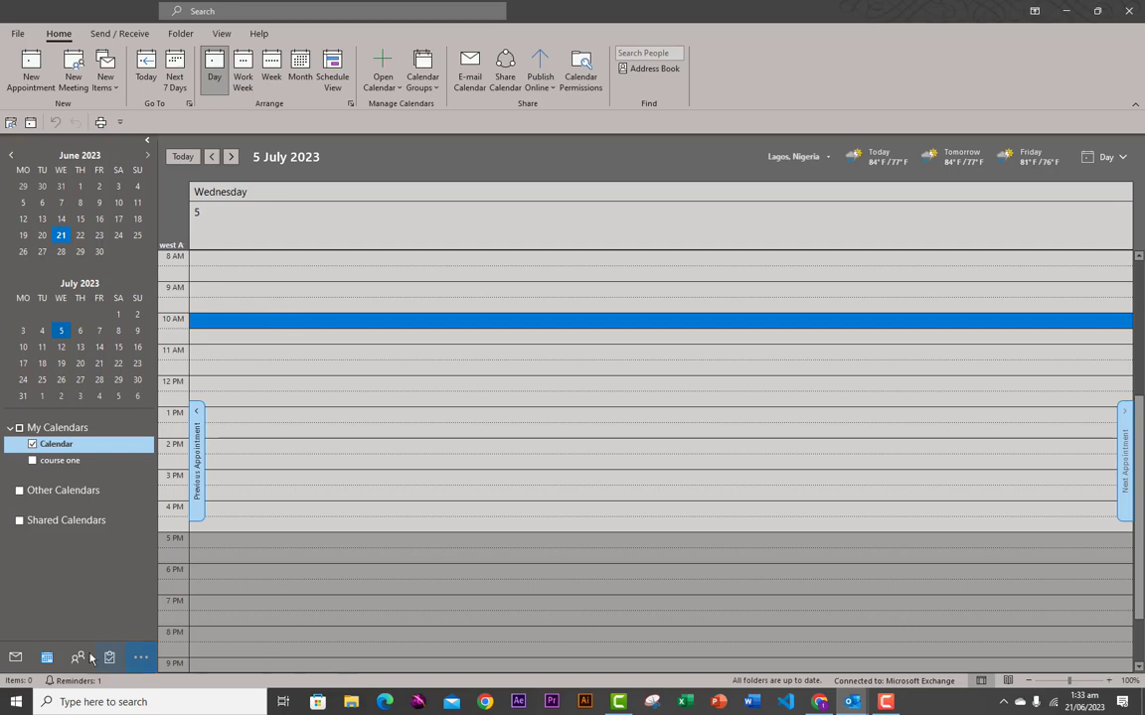
- Select the Outbox folder and start a new email account from Account Settings
click(15, 658)
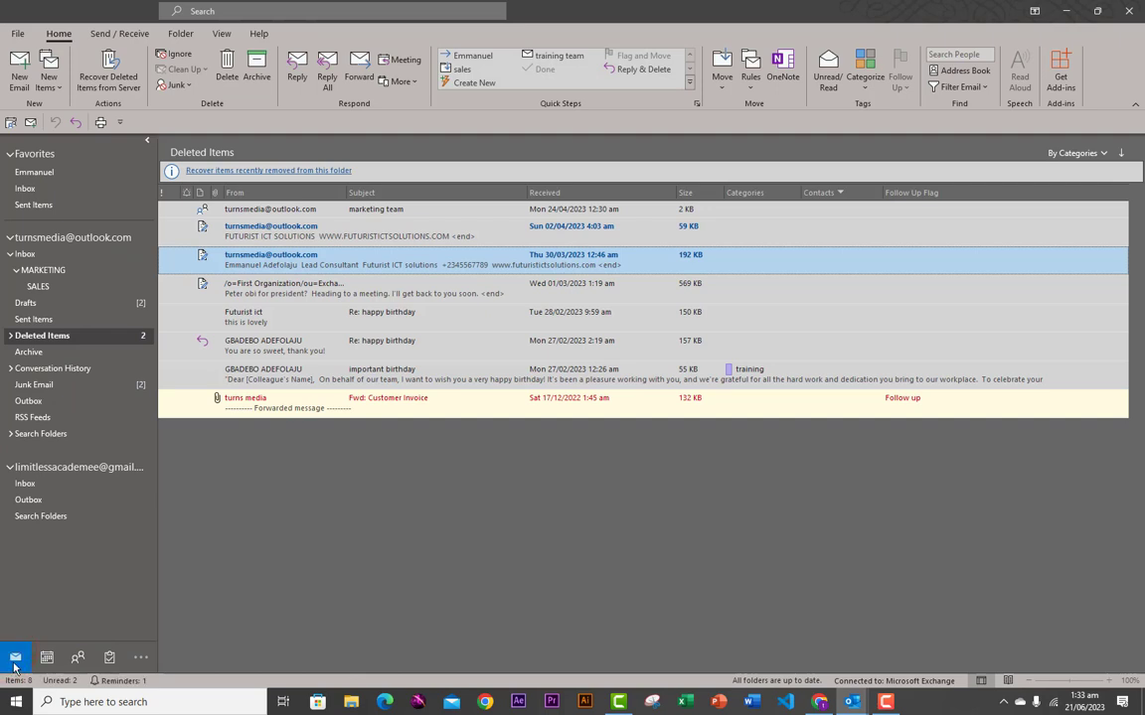
click(70, 403)
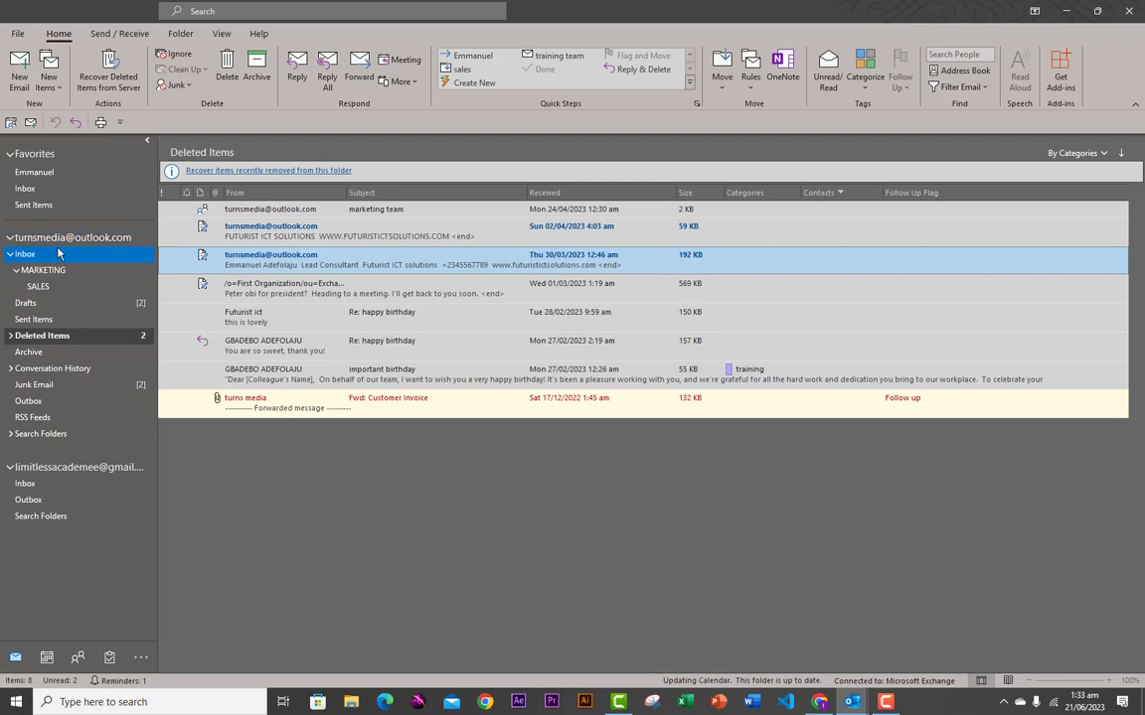
click(18, 33)
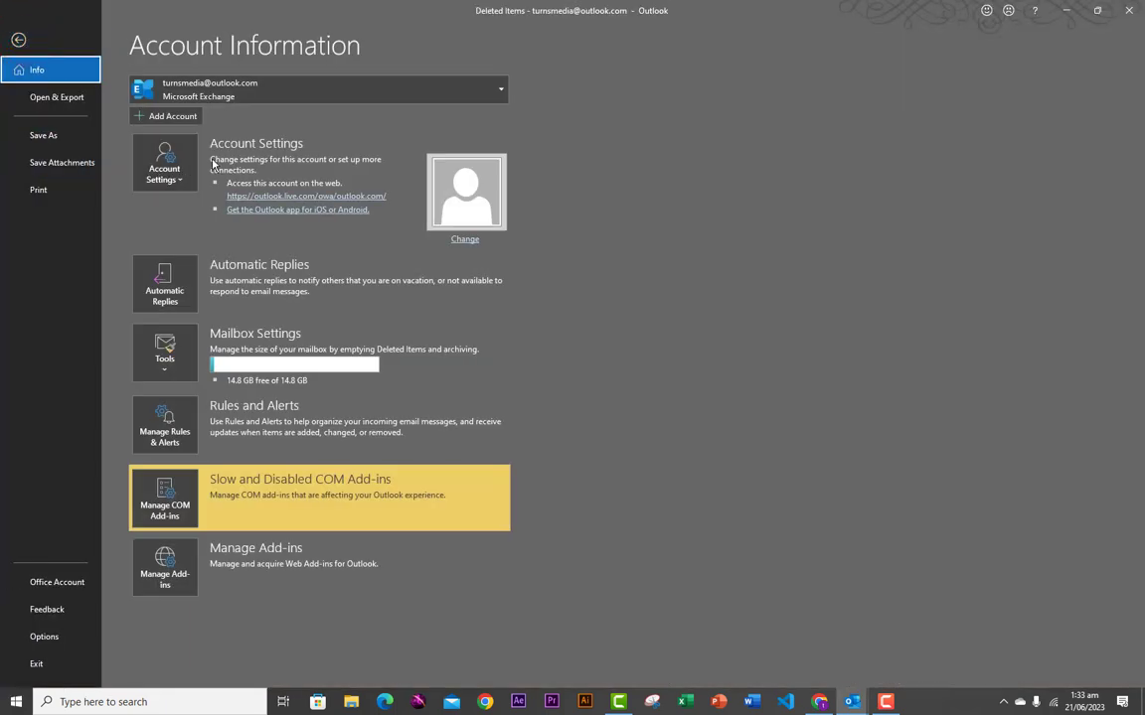
click(176, 185)
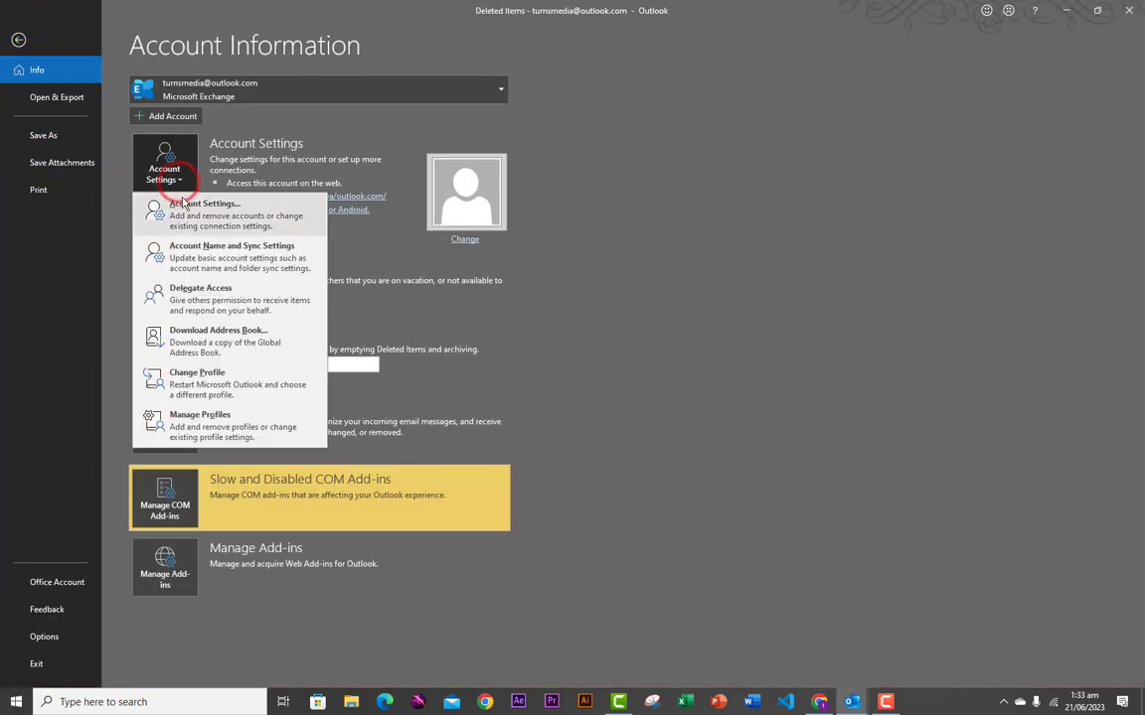
click(183, 212)
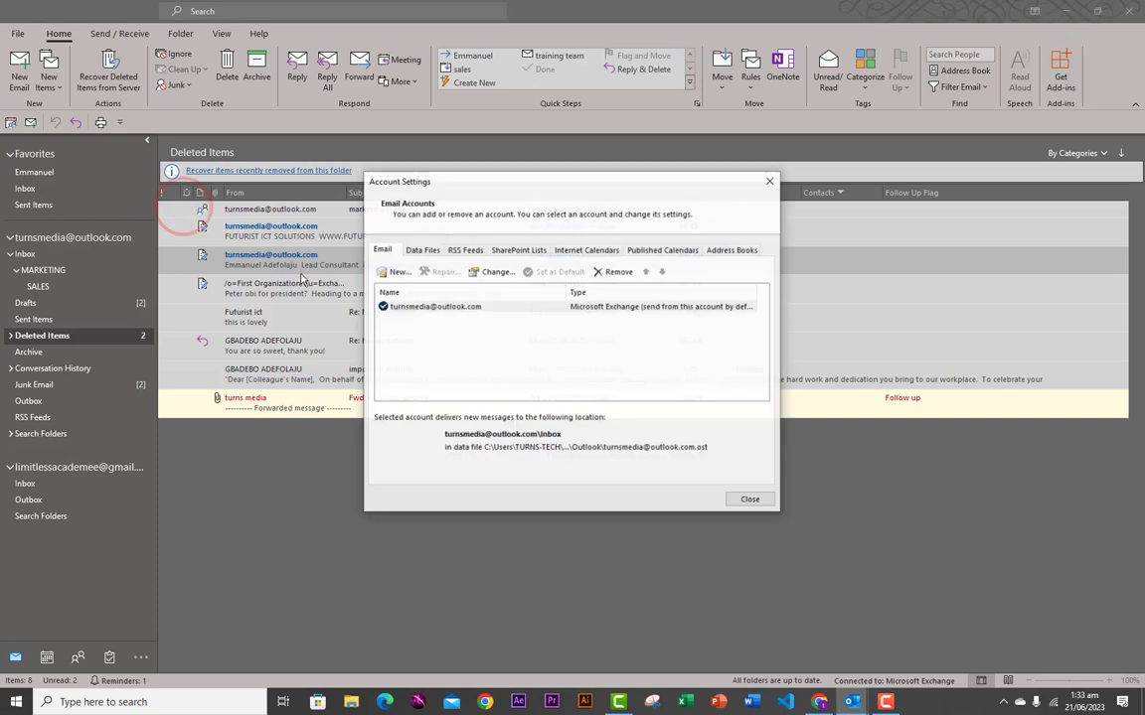
click(385, 248)
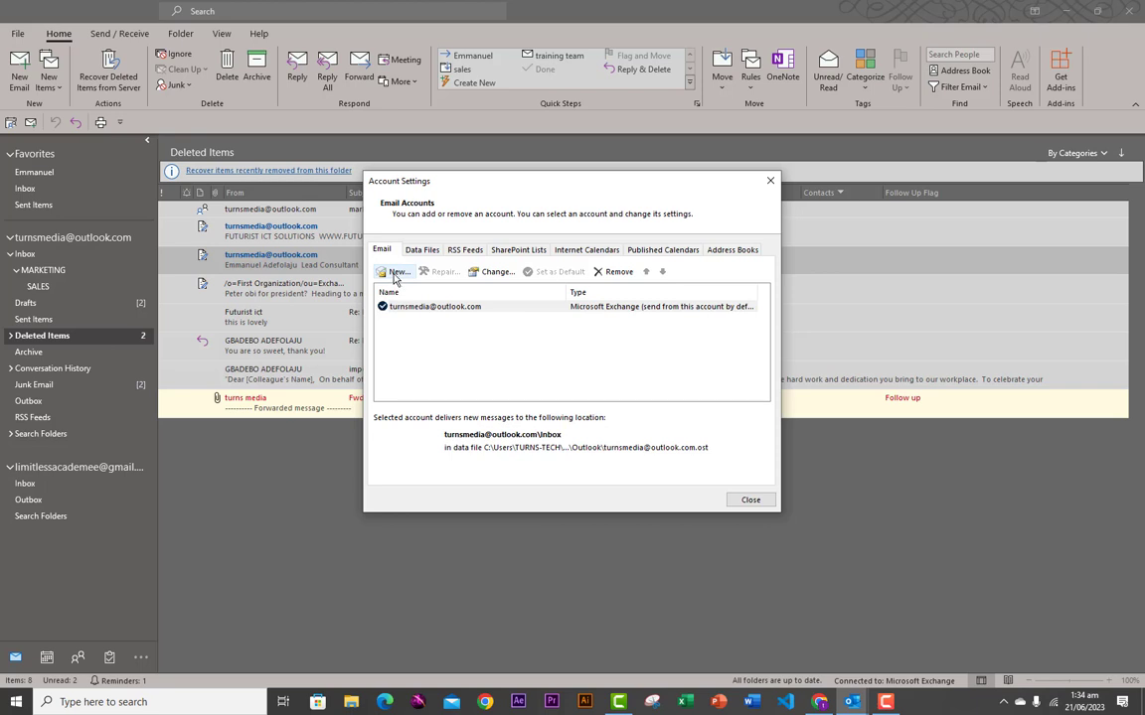
click(394, 274)
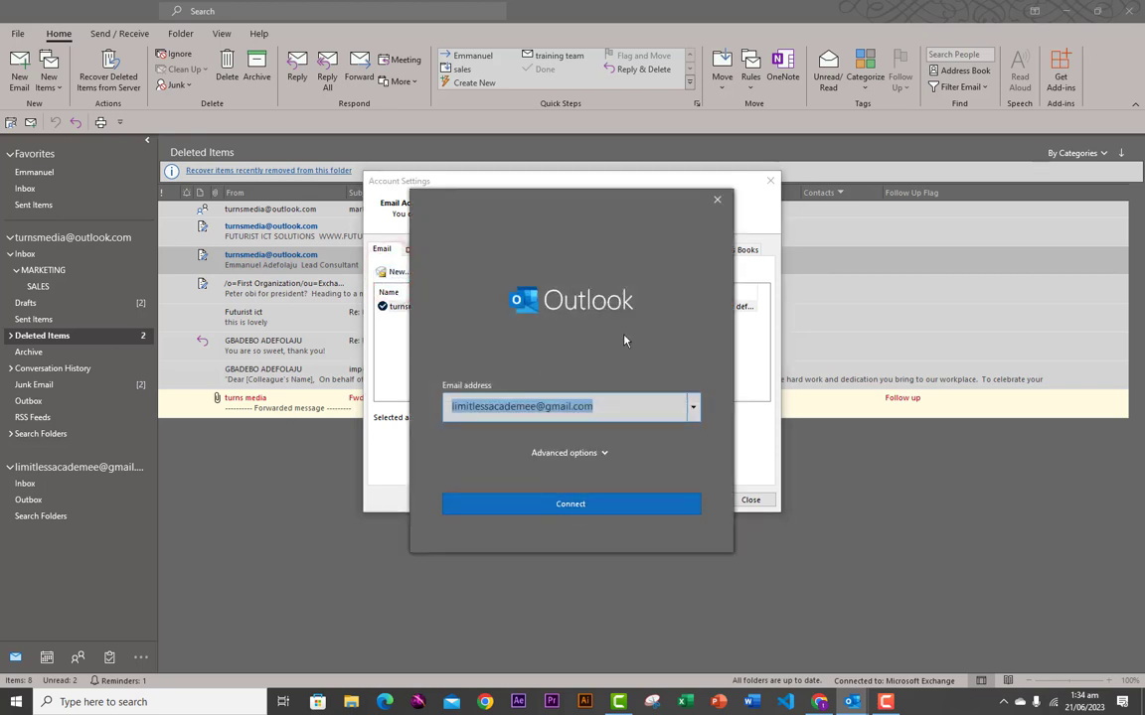
- Close both account dialogs and restart Add Account from File > Info
click(717, 199)
click(767, 184)
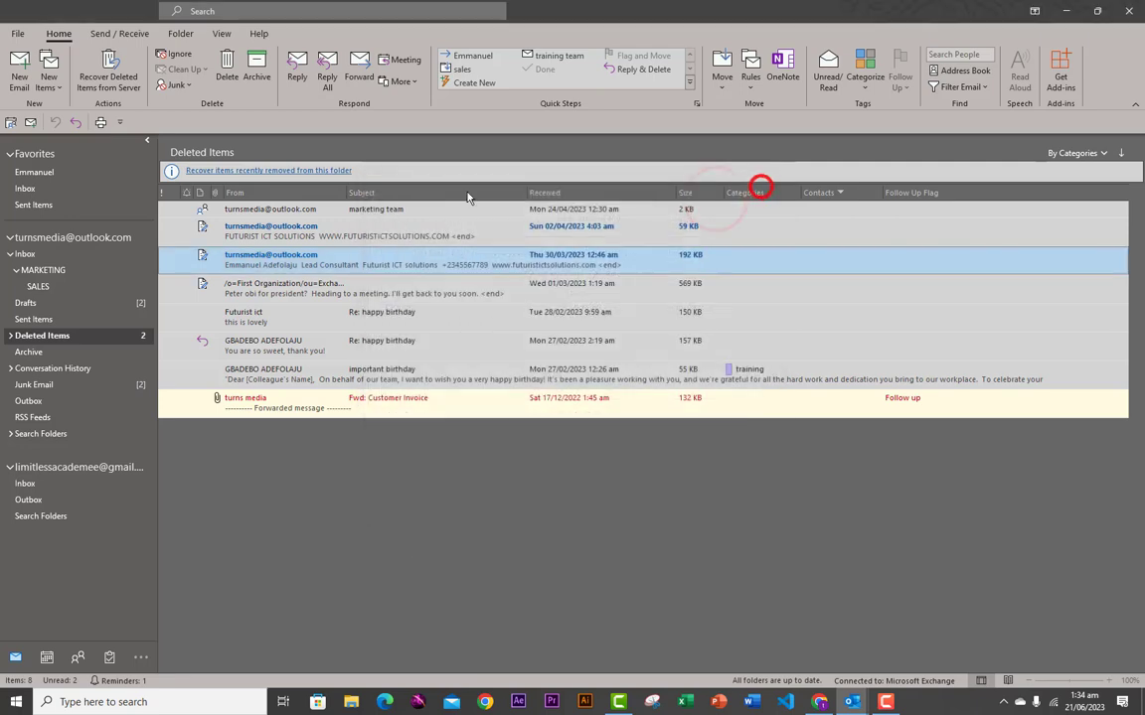
click(18, 37)
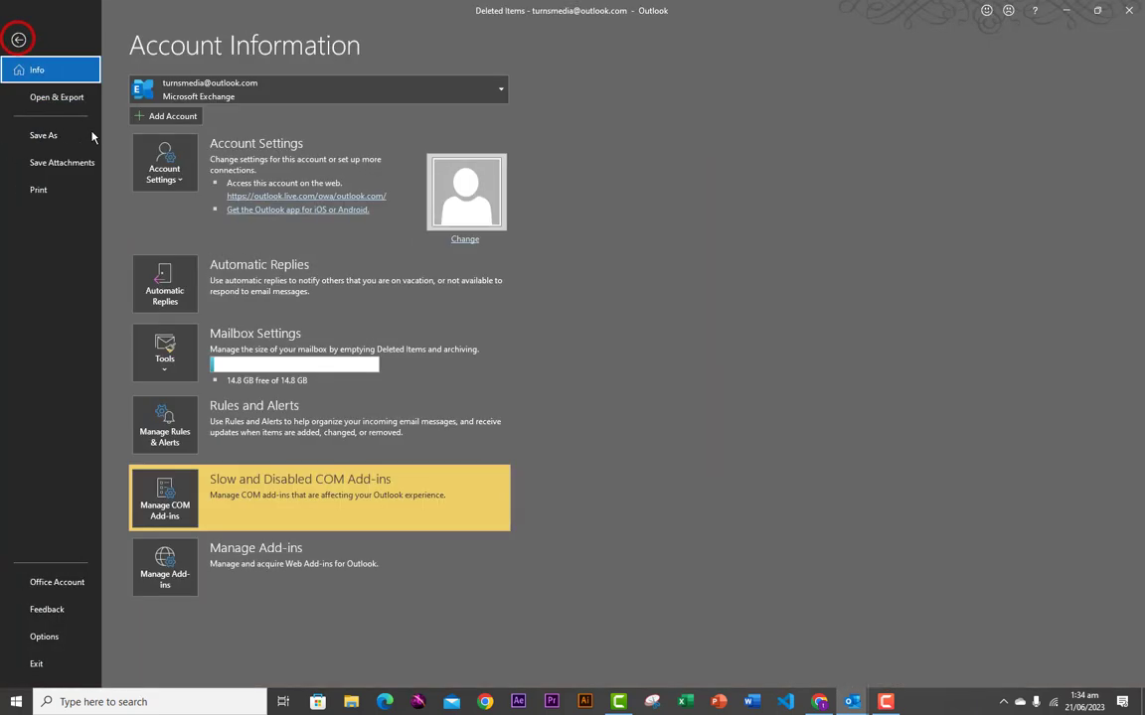
click(162, 119)
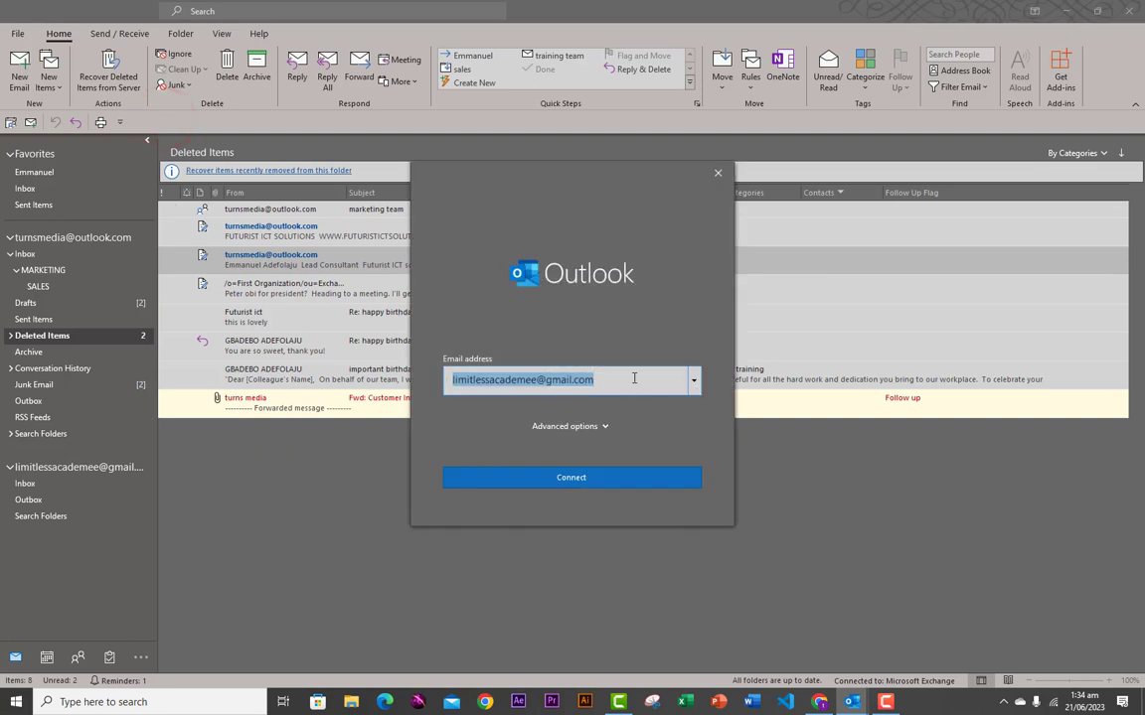
- Connect the Gmail account with manual setup unchecked under Advanced options, then finish with Done
click(538, 381)
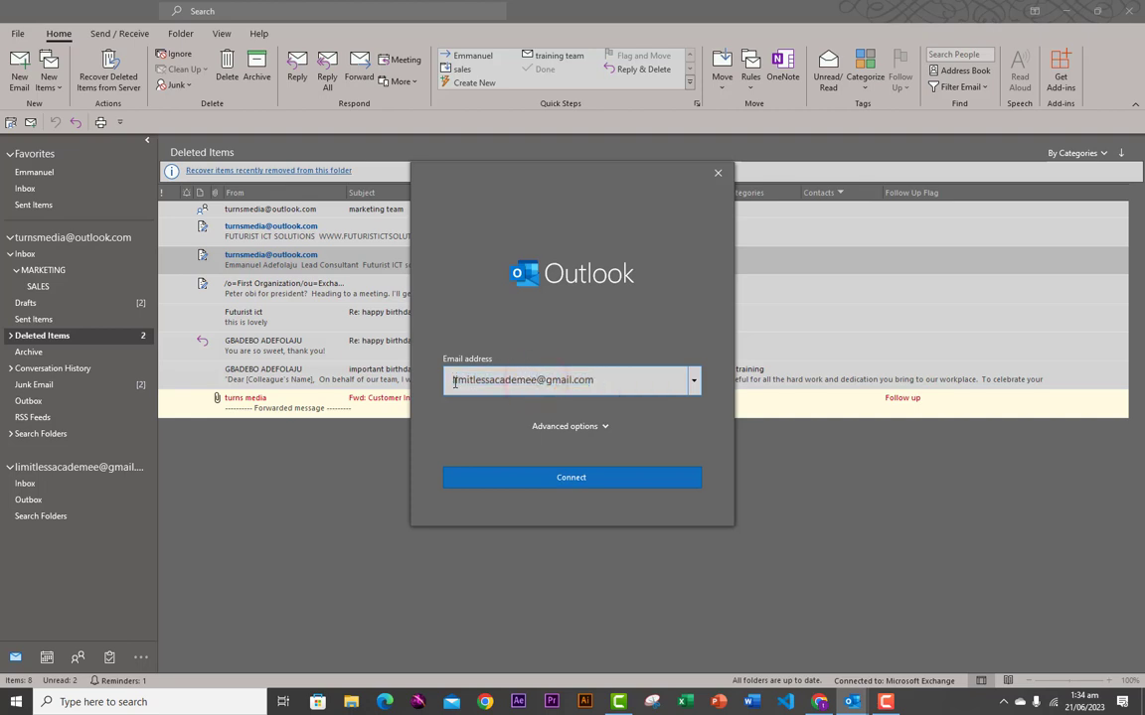
click(603, 429)
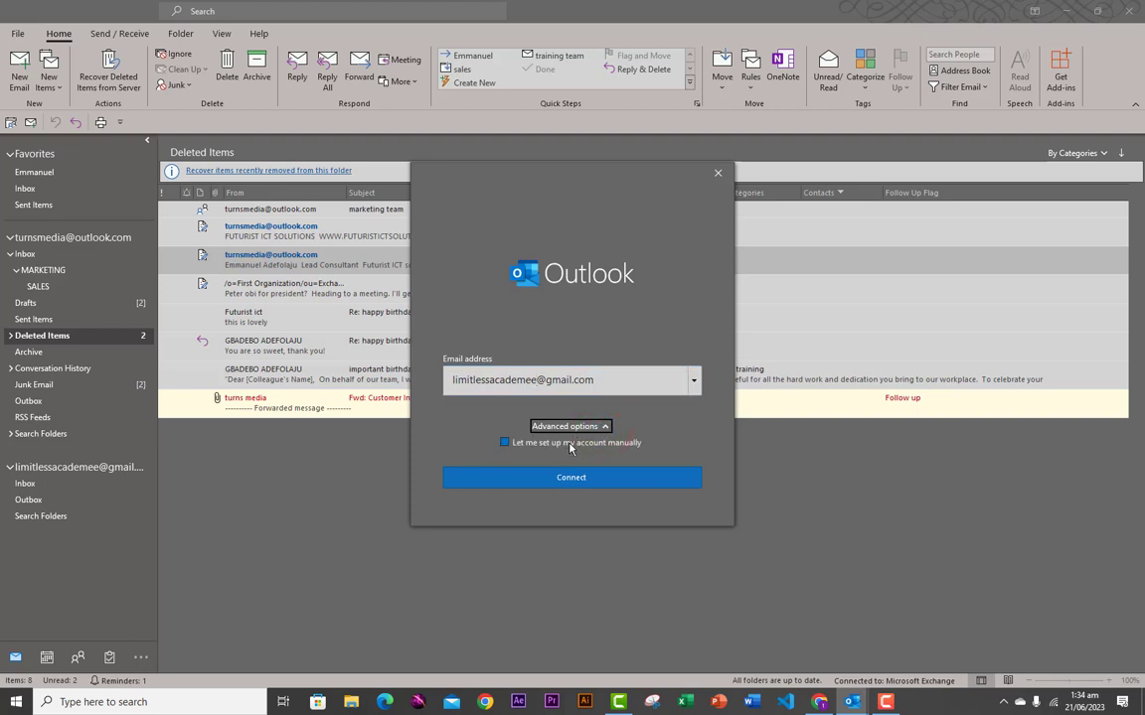
click(517, 445)
click(554, 482)
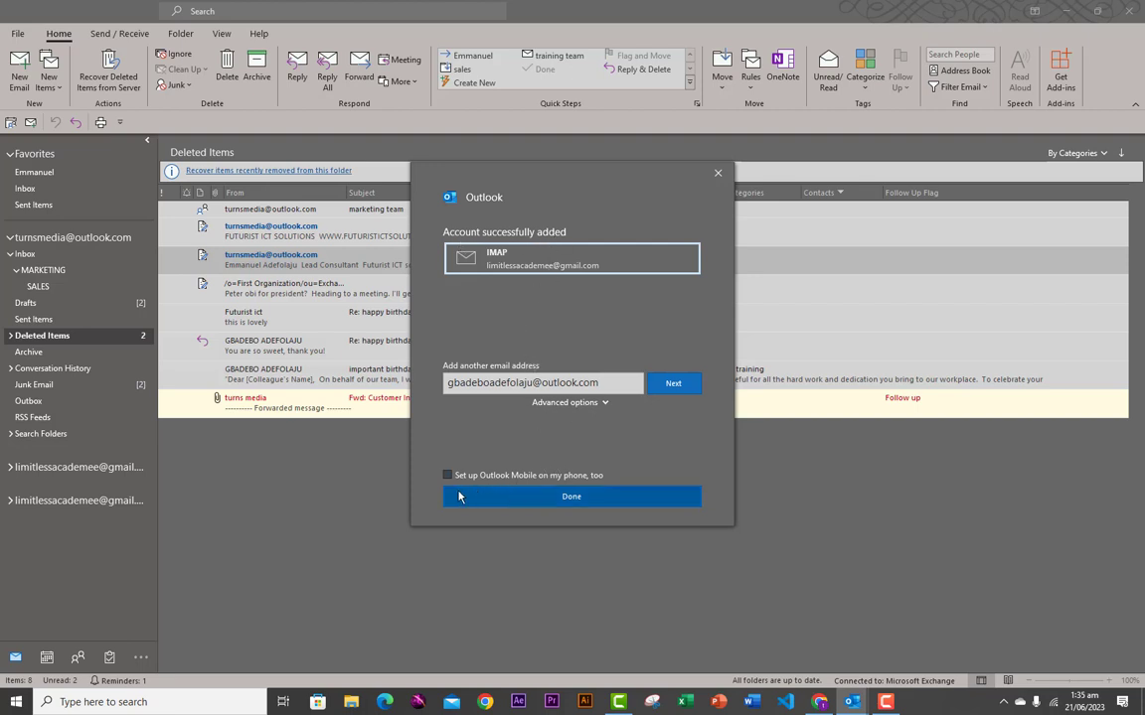
click(554, 496)
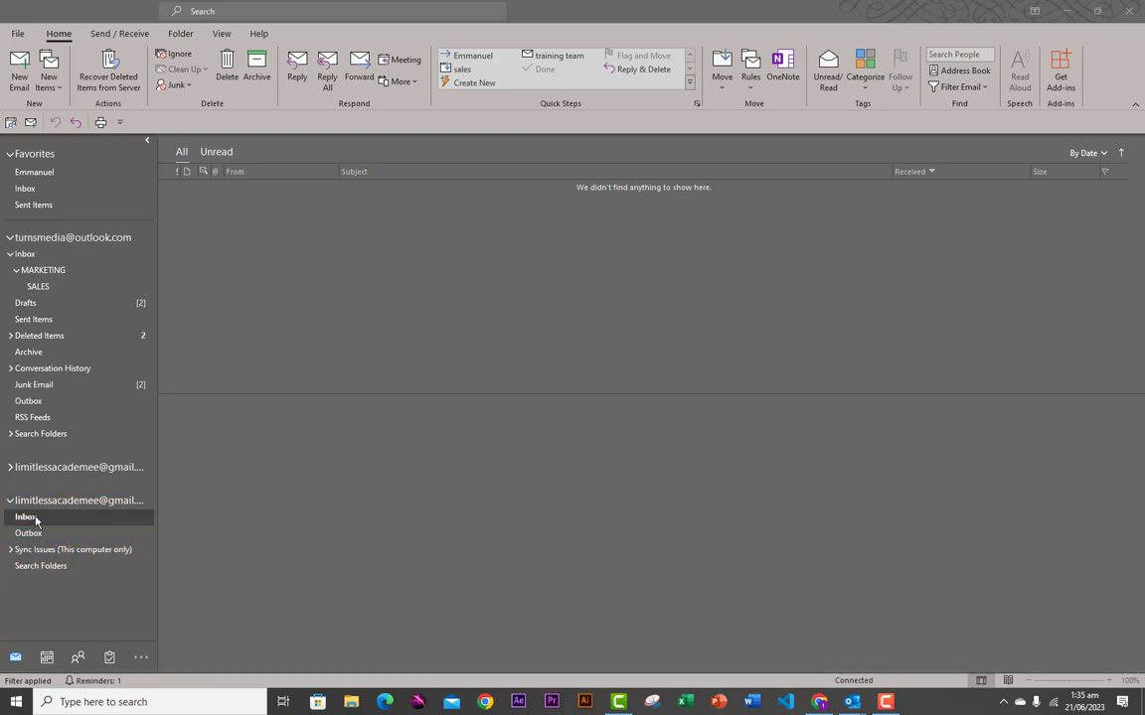
- Add the Outlook.com address via File > Info > Add Account, connect, and confirm with Done
click(17, 36)
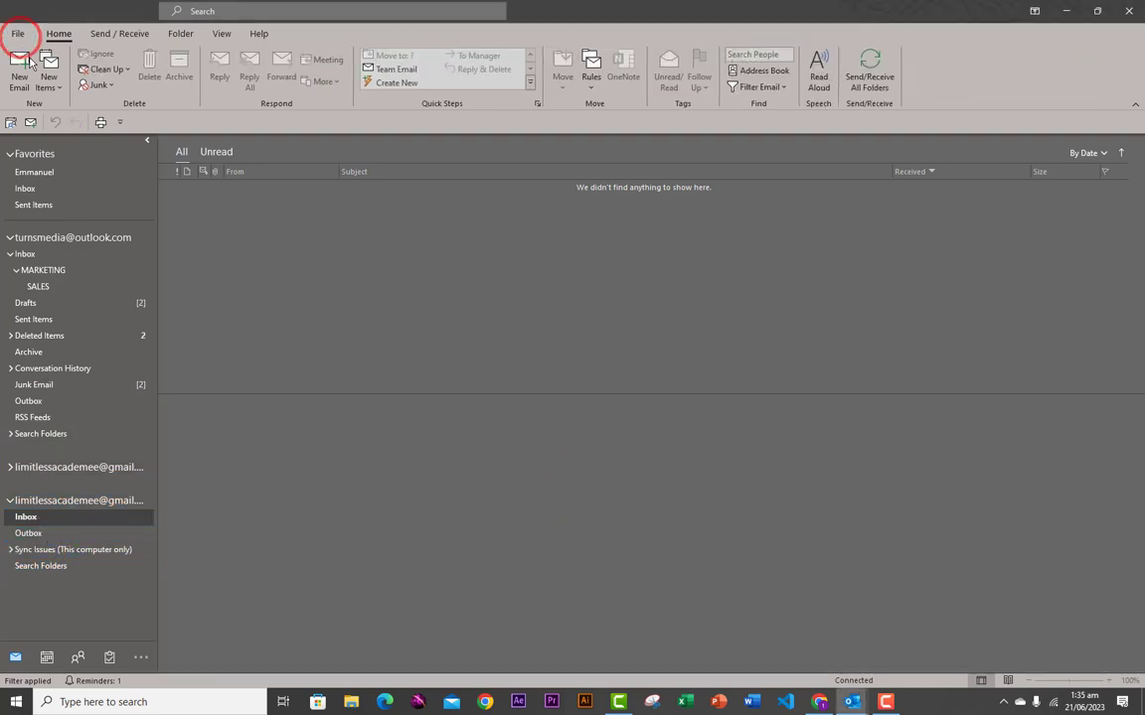
click(20, 37)
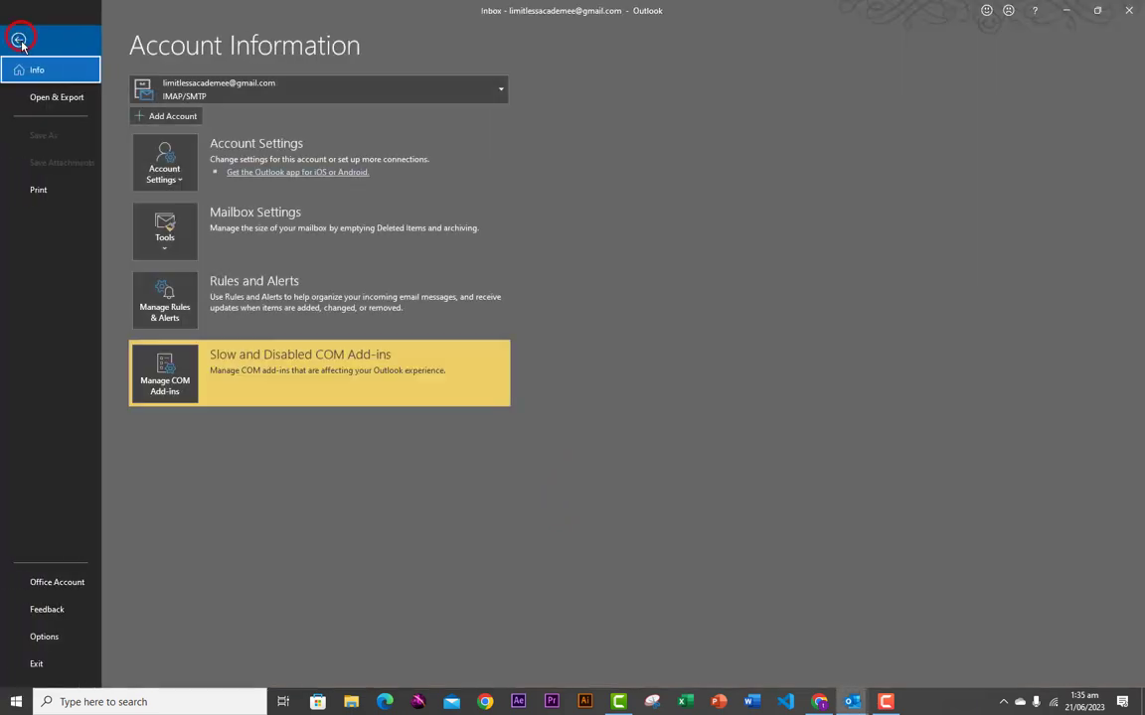
click(163, 119)
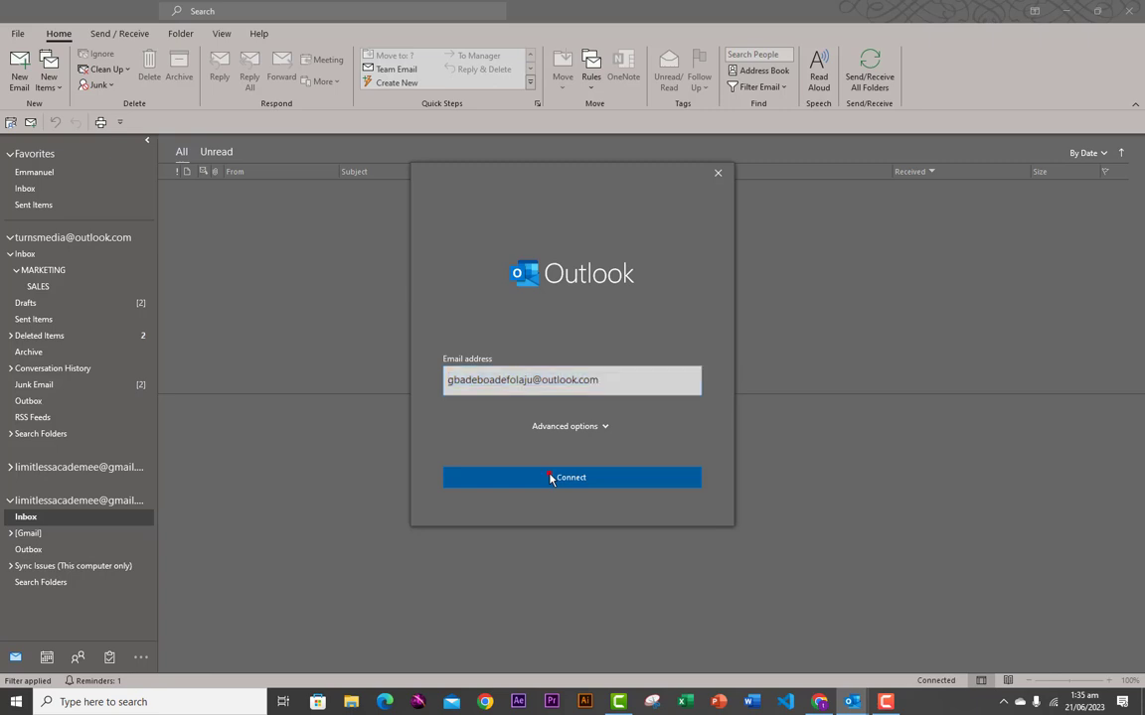
click(551, 478)
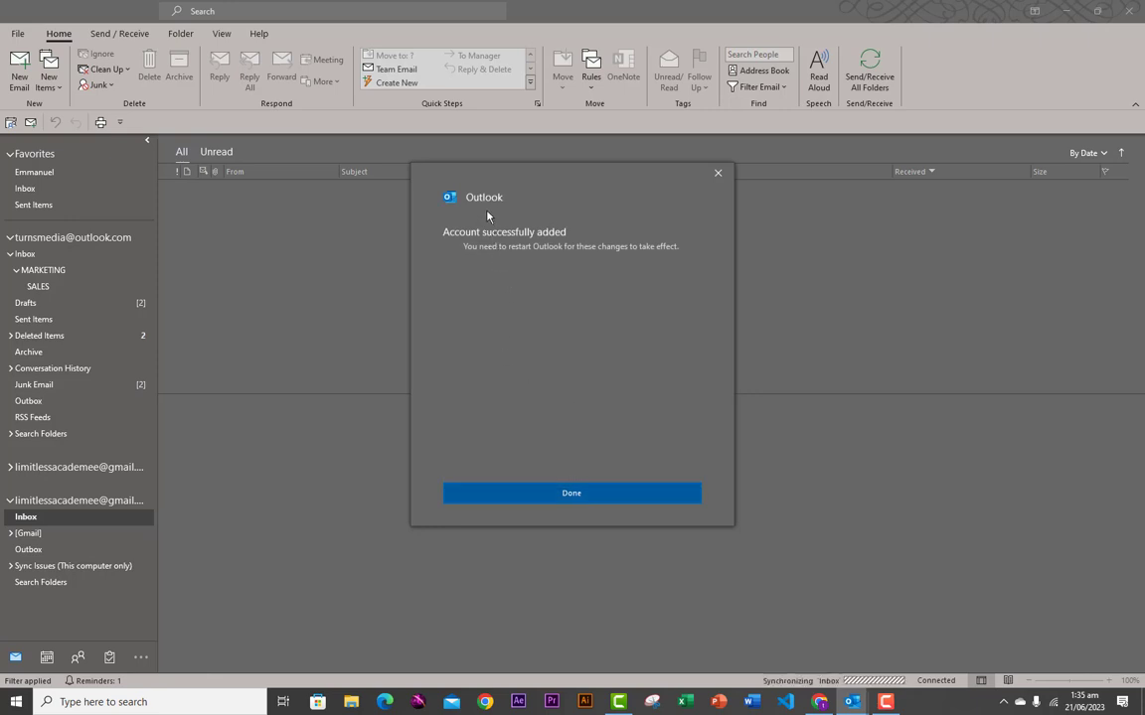
click(533, 493)
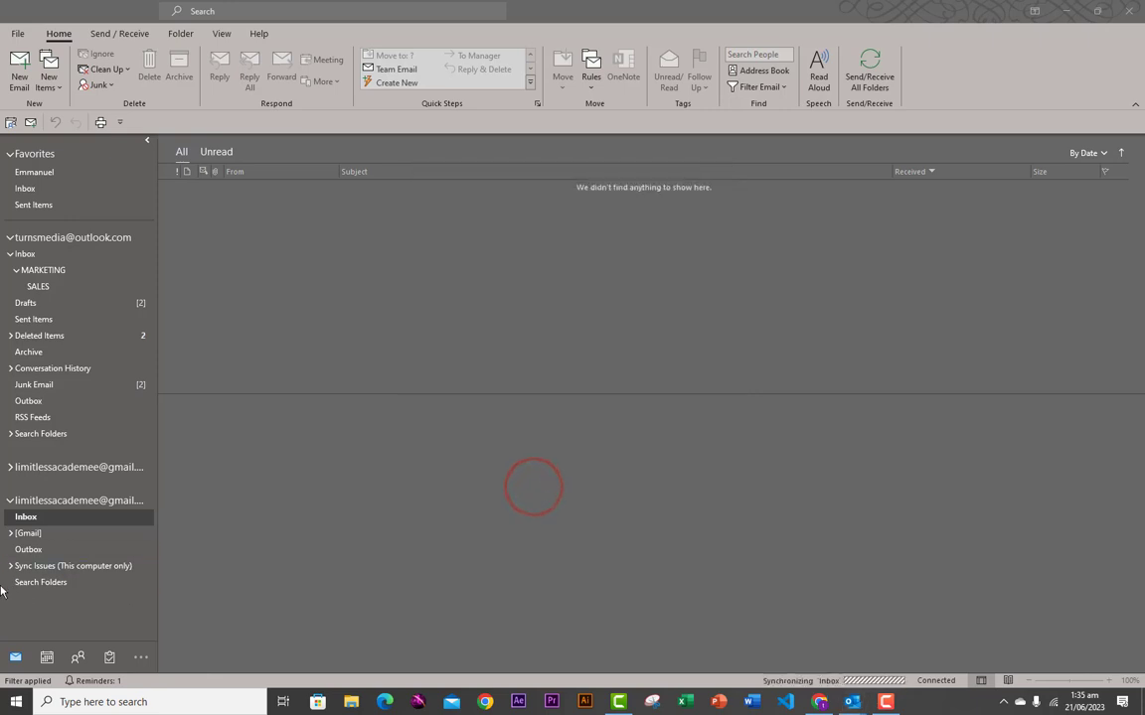
- Expand the second Gmail account, view its Inbox, then select the main account for Outlook Today
click(27, 398)
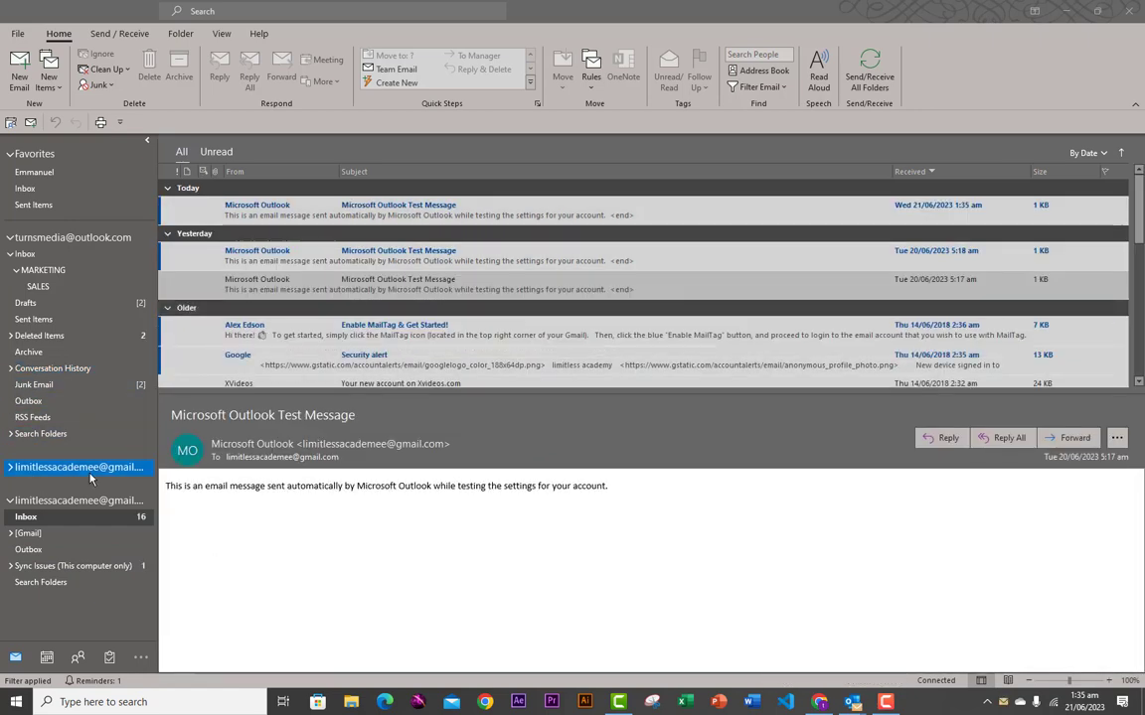
click(20, 477)
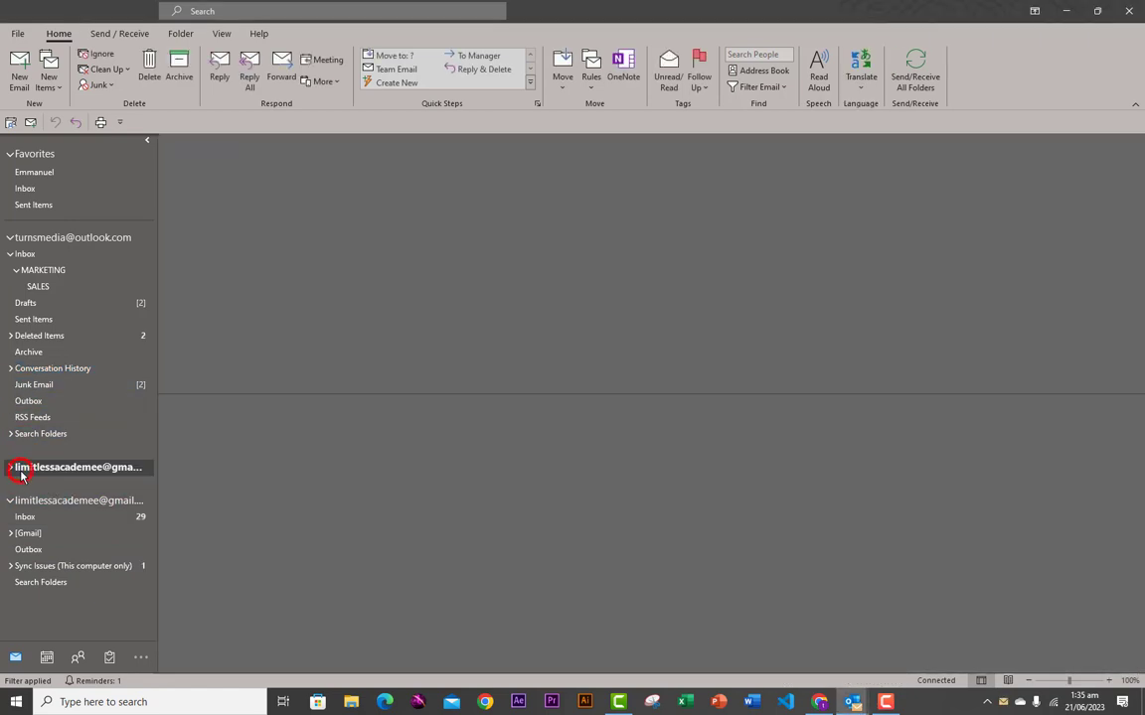
click(12, 470)
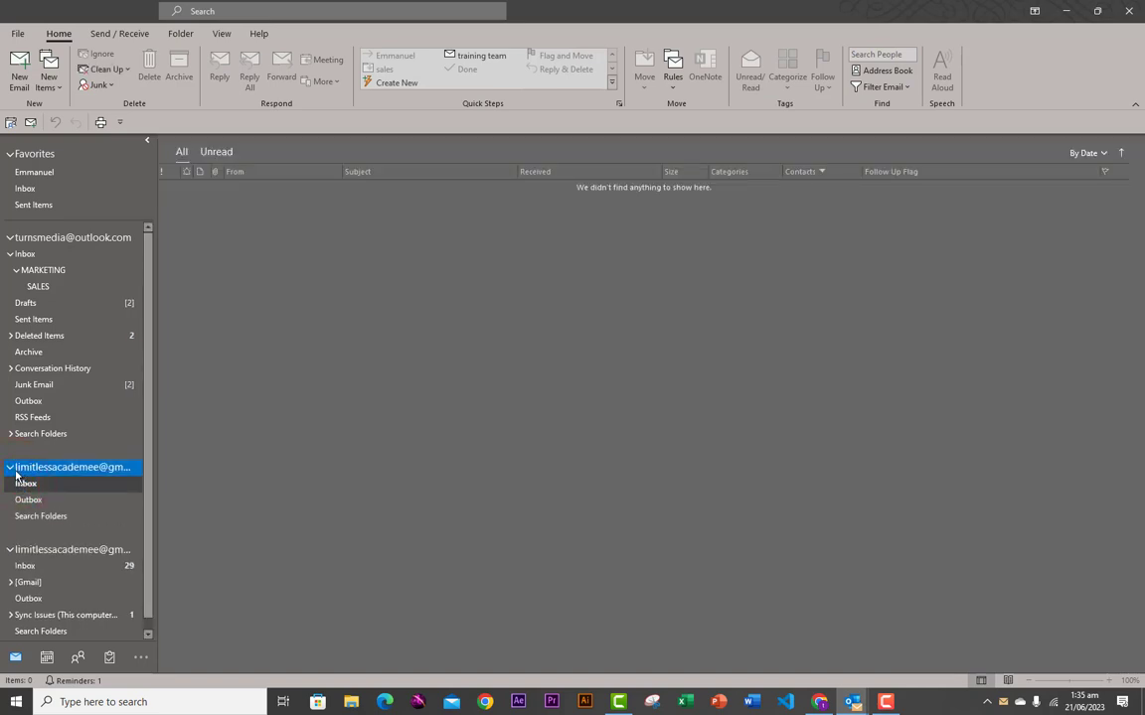
click(40, 564)
scroll(40, 564, down, 1)
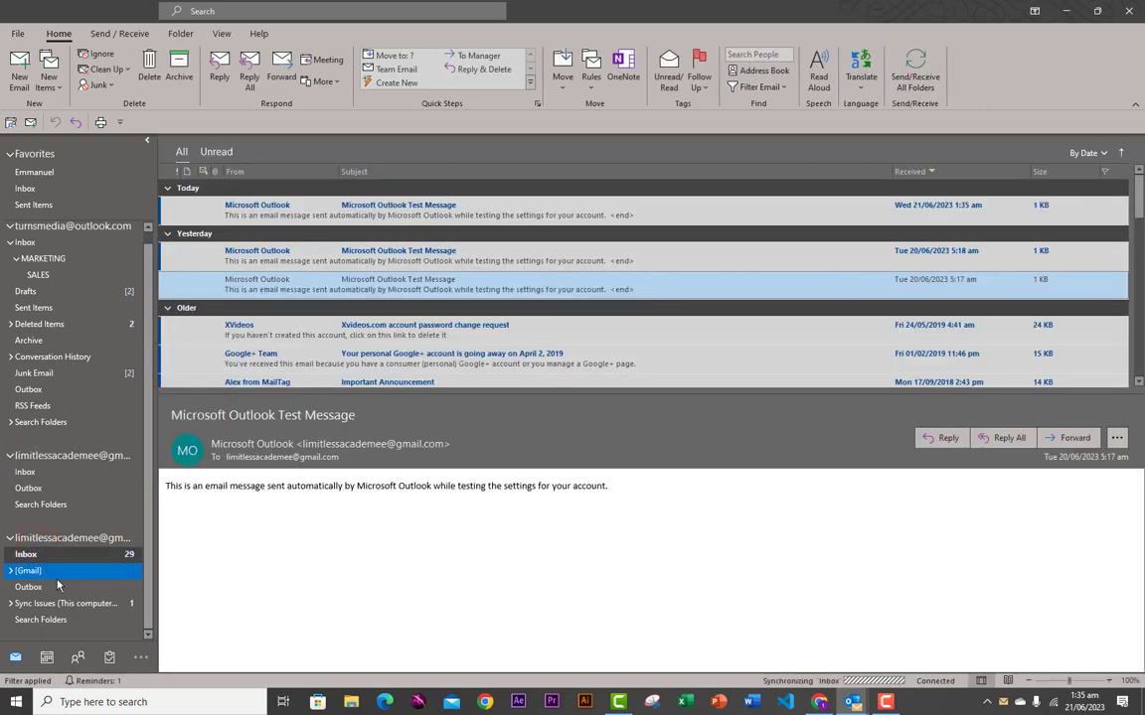
drag(148, 600, 147, 582)
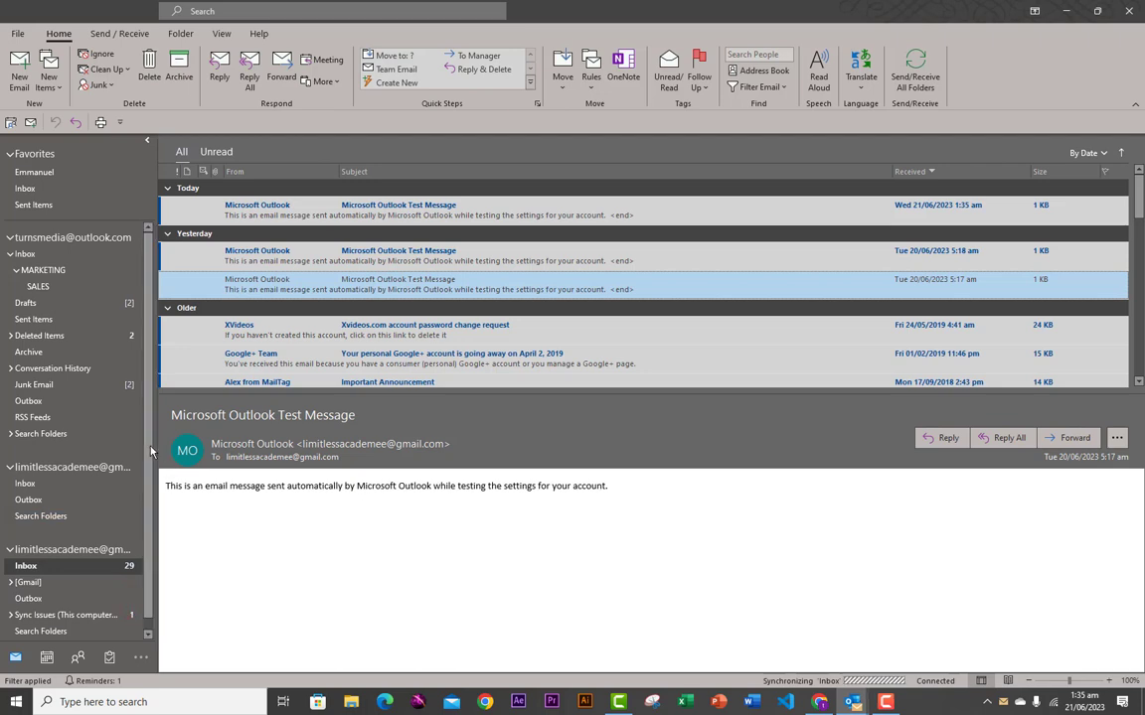
click(147, 484)
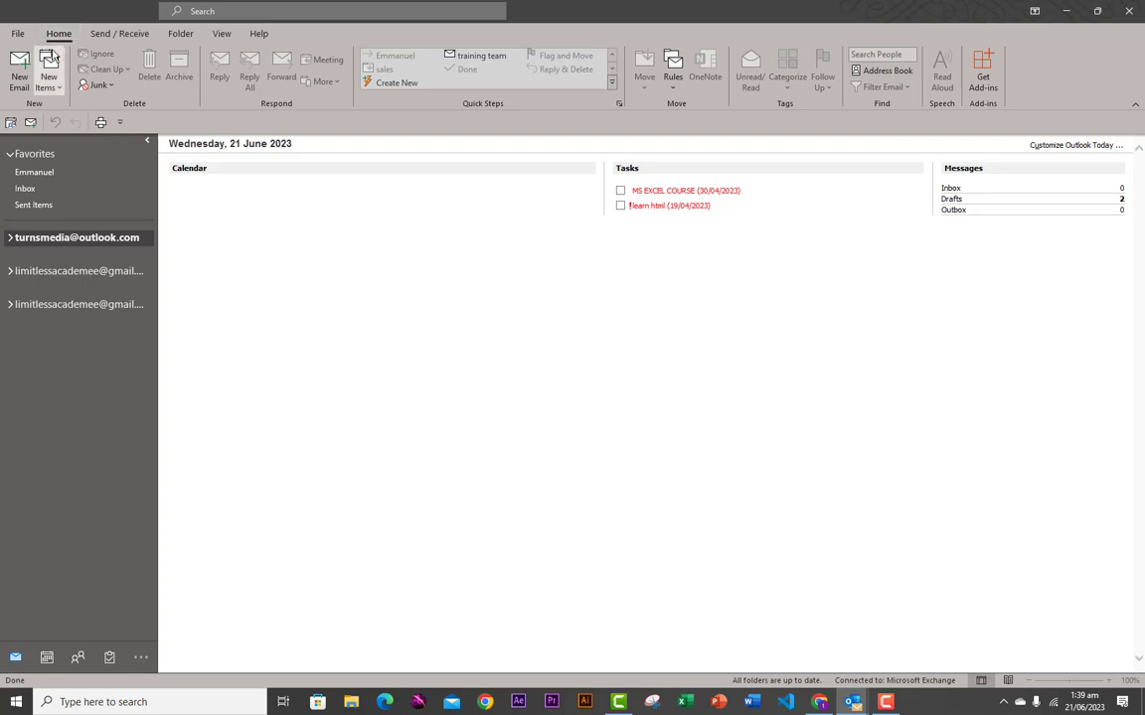
click(58, 40)
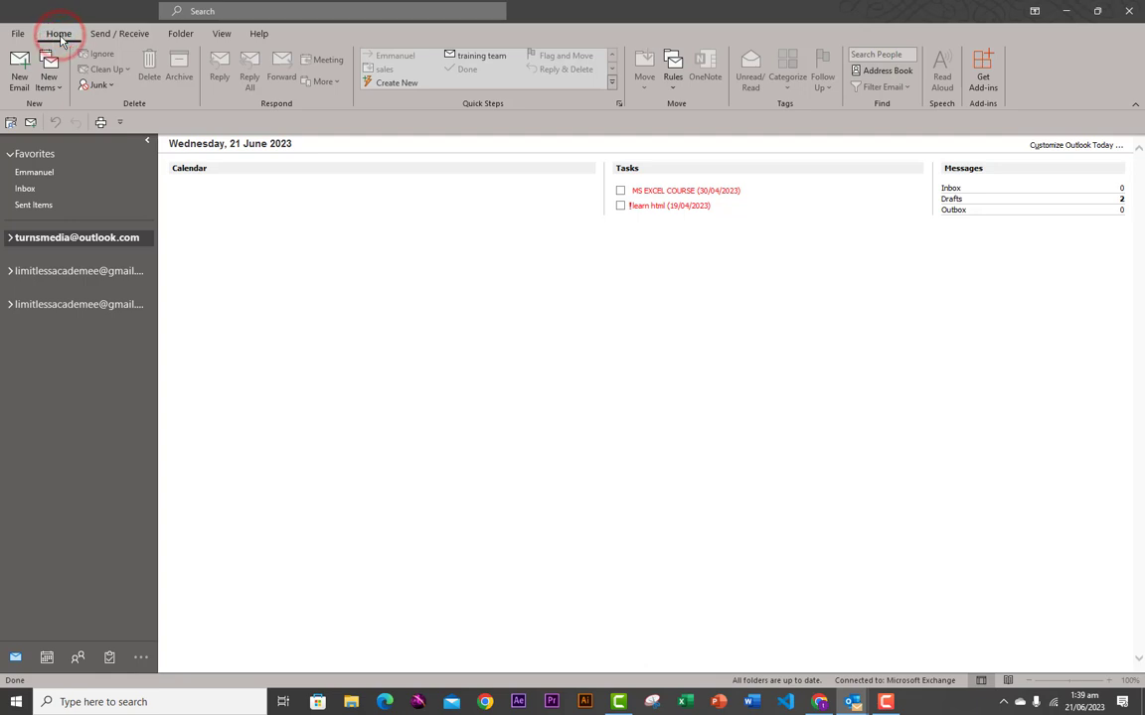
- Start a new message addressed to three Recent People contacts, including the turnstech contact
click(20, 79)
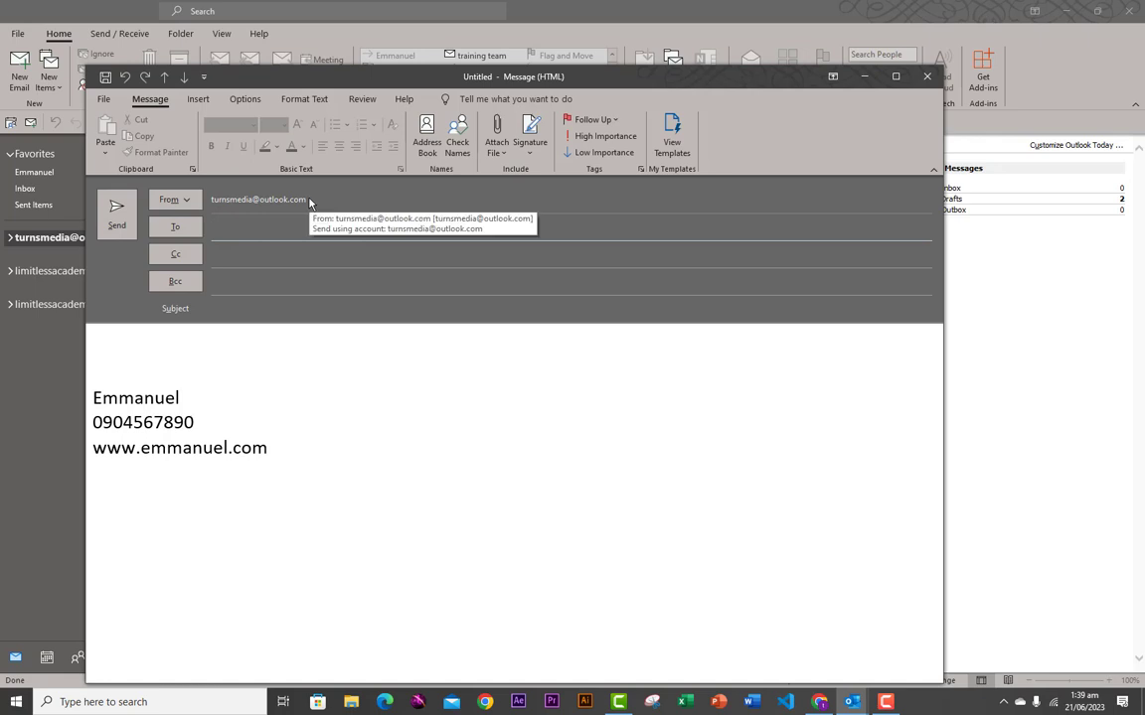
click(224, 229)
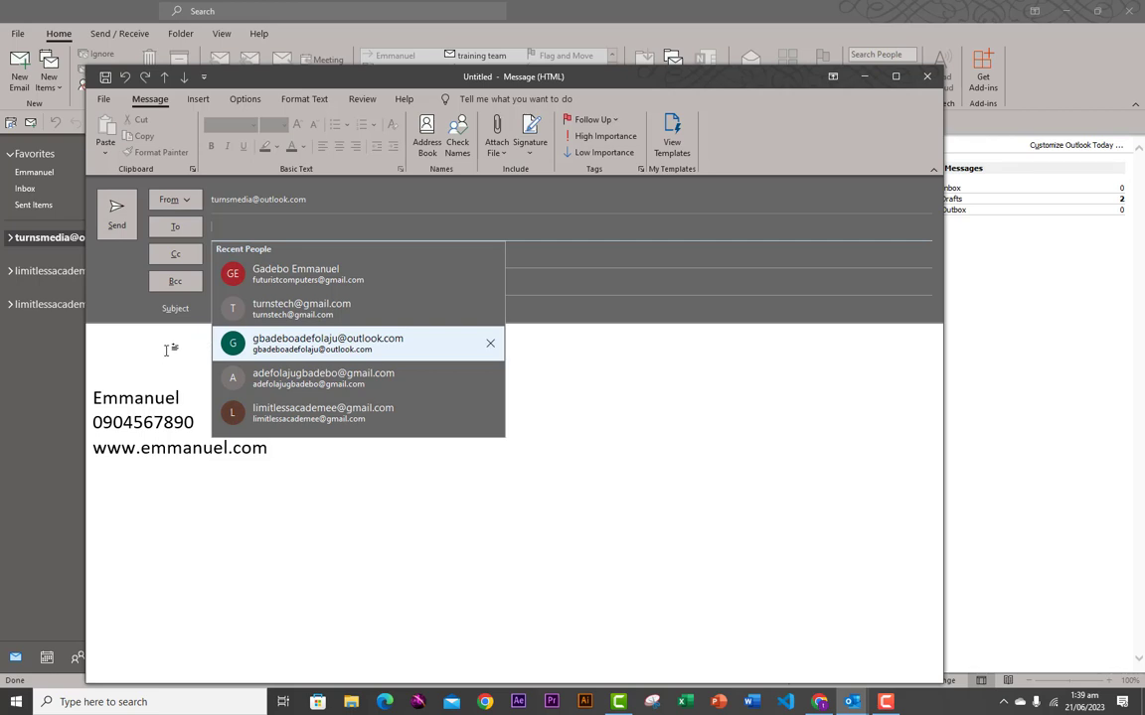
click(273, 277)
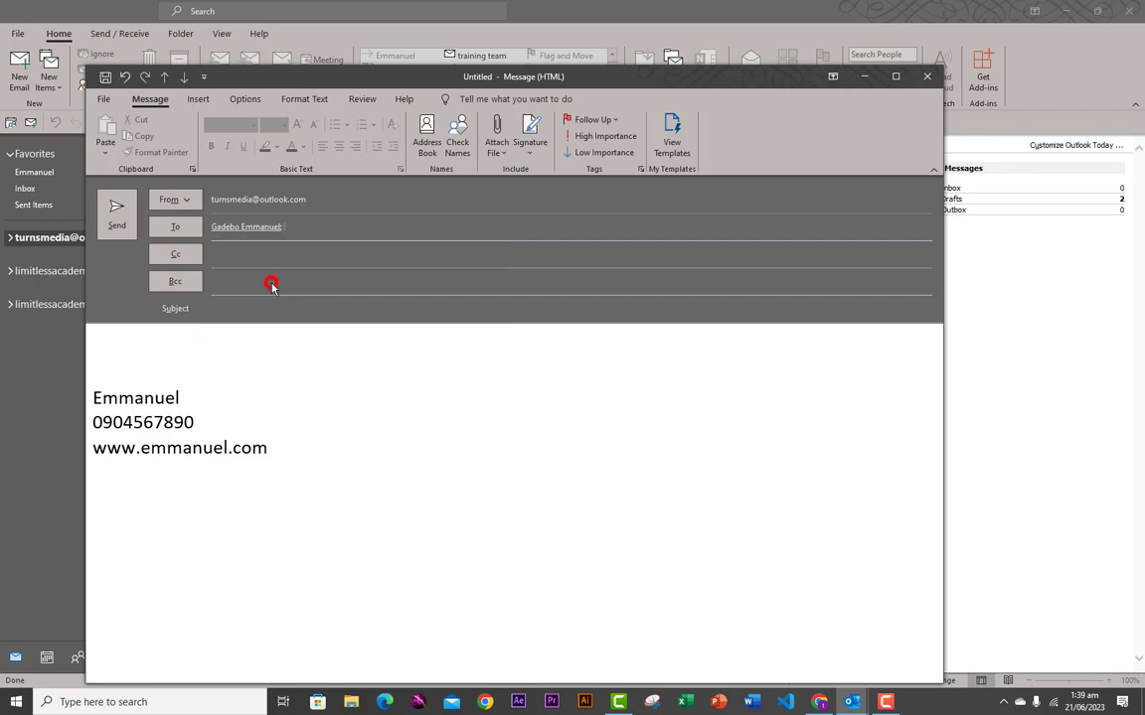
click(295, 228)
click(338, 273)
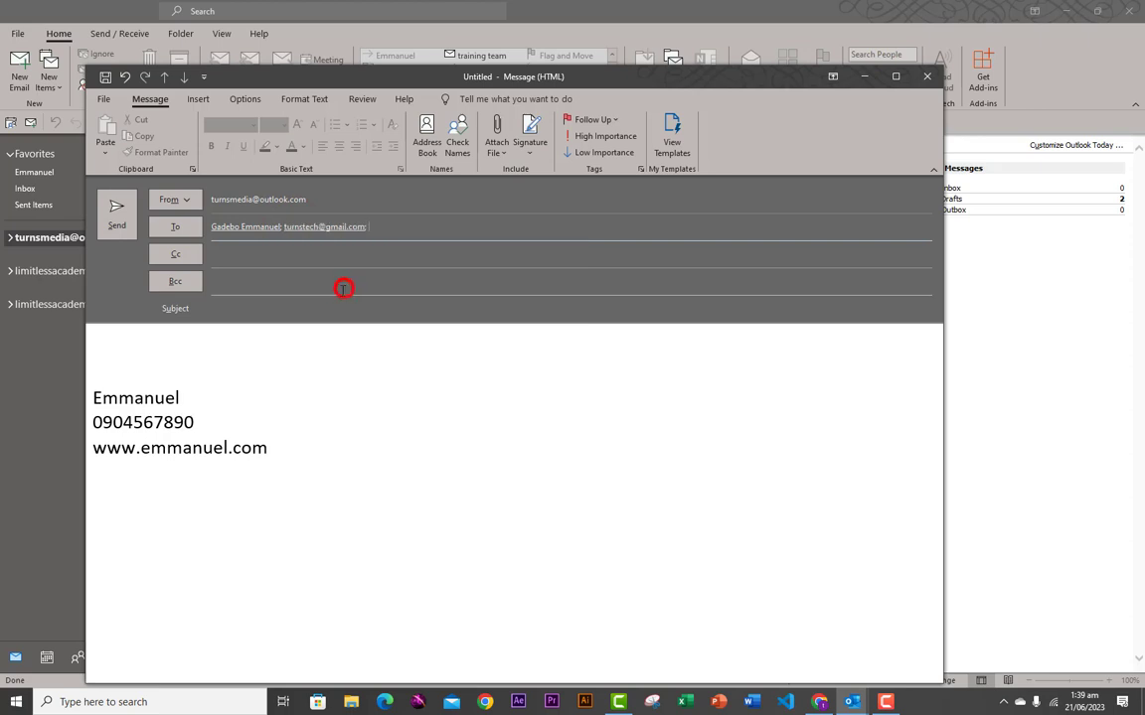
click(377, 228)
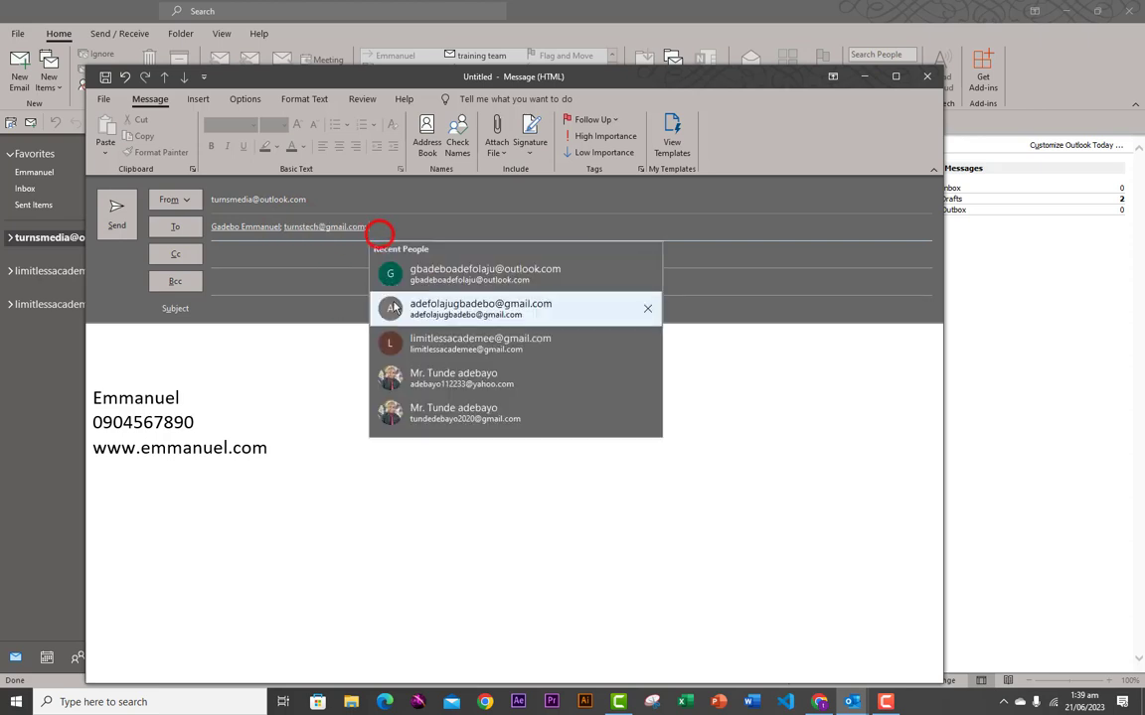
click(422, 343)
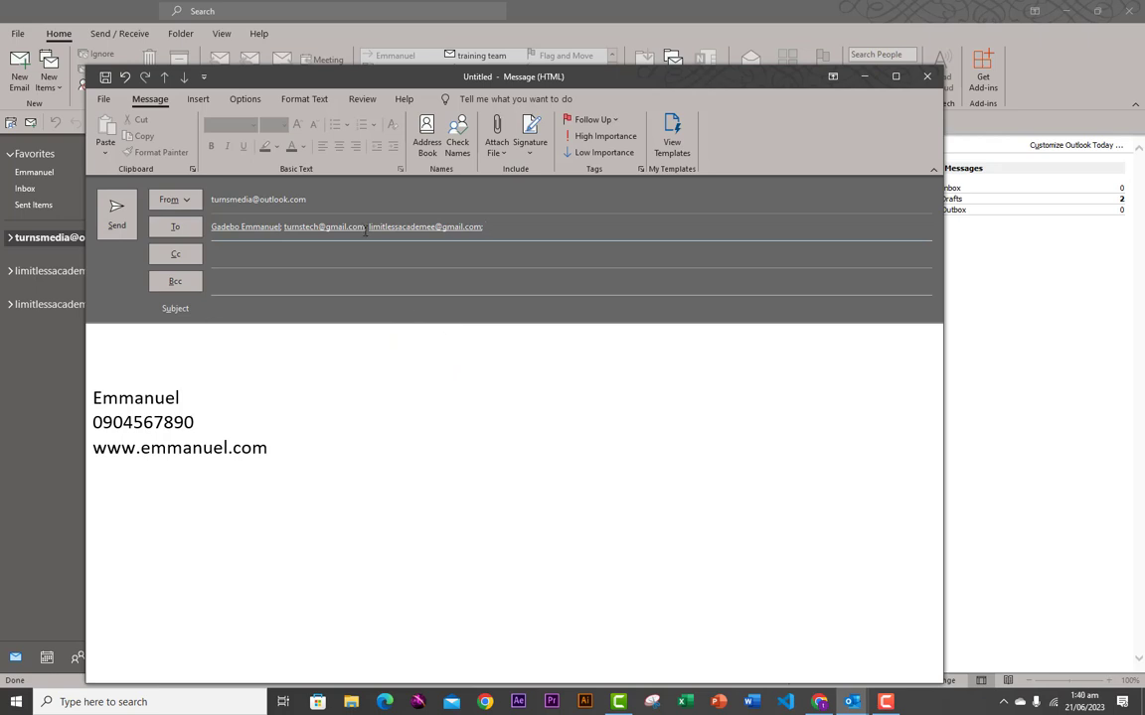
- Add a recent contact as the Cc recipient and preview, then close, its contact card
click(240, 257)
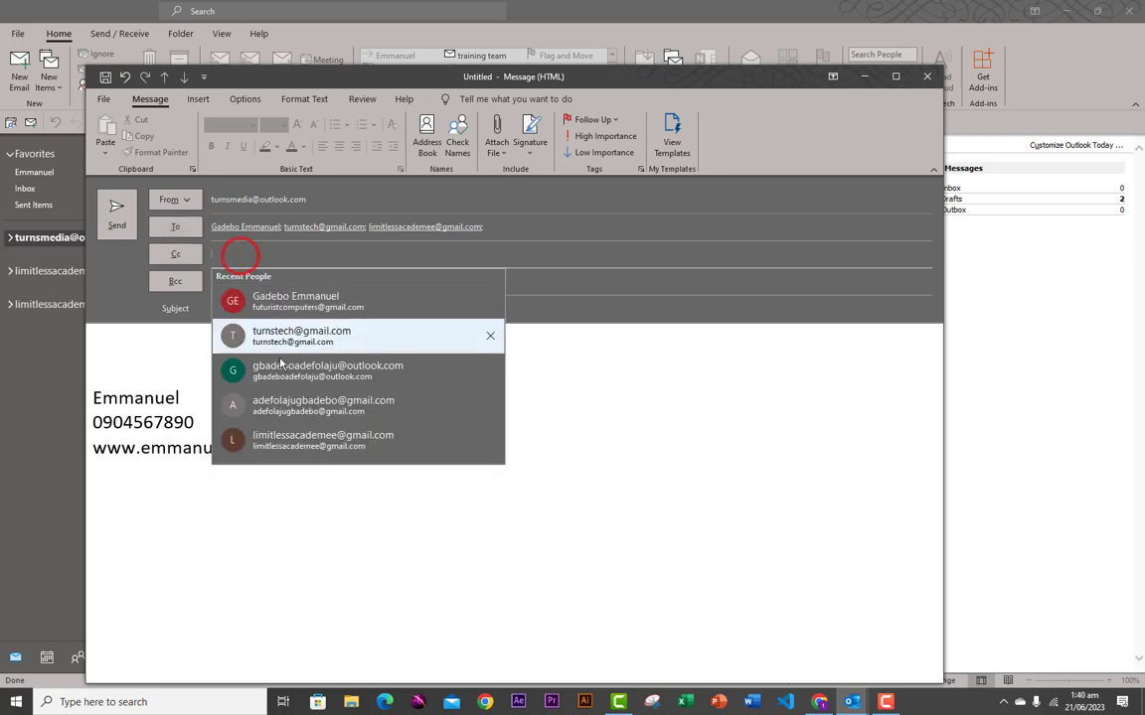
click(286, 418)
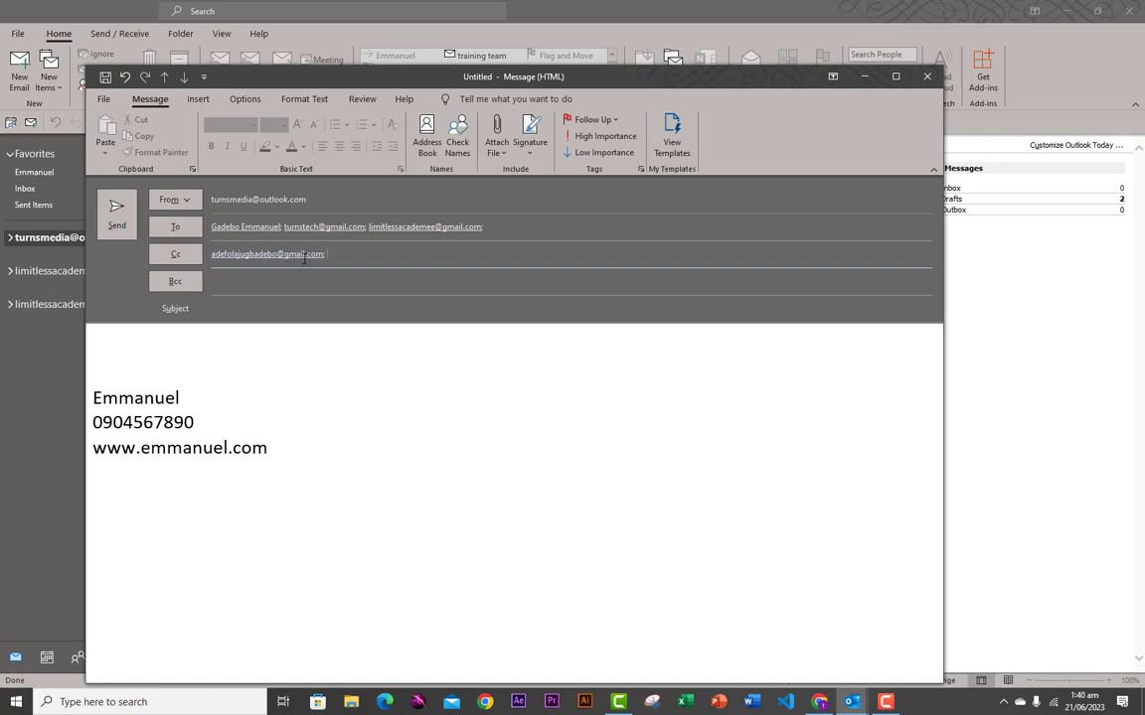
mouse_move(278, 260)
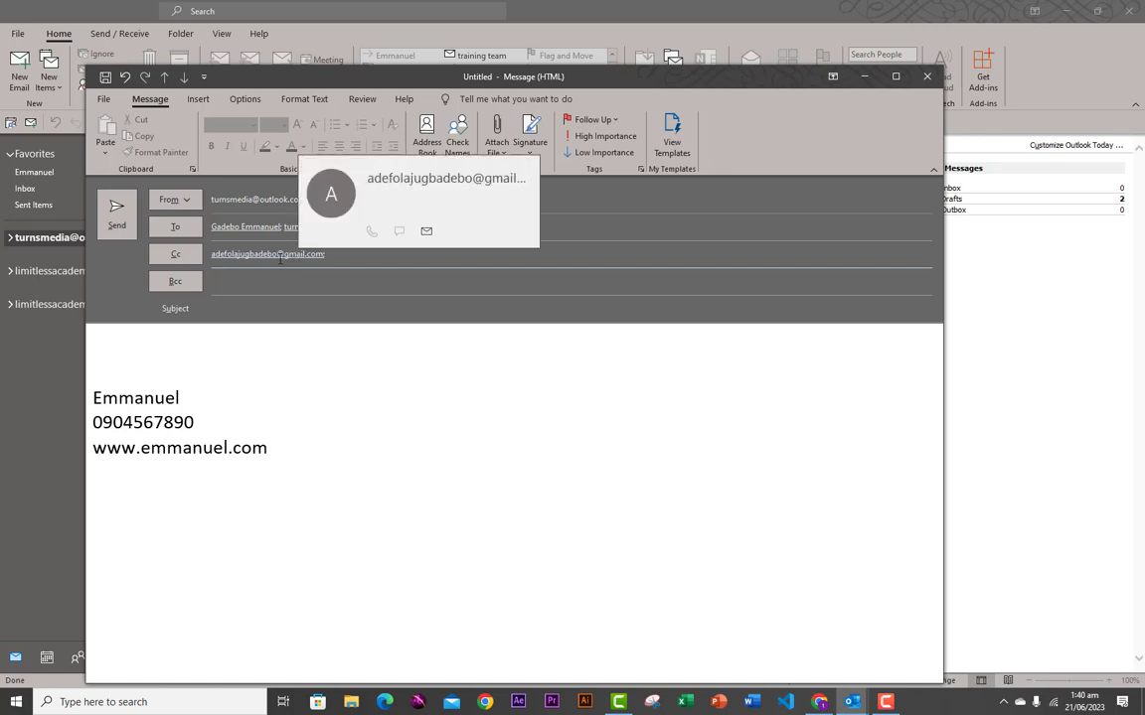
click(280, 257)
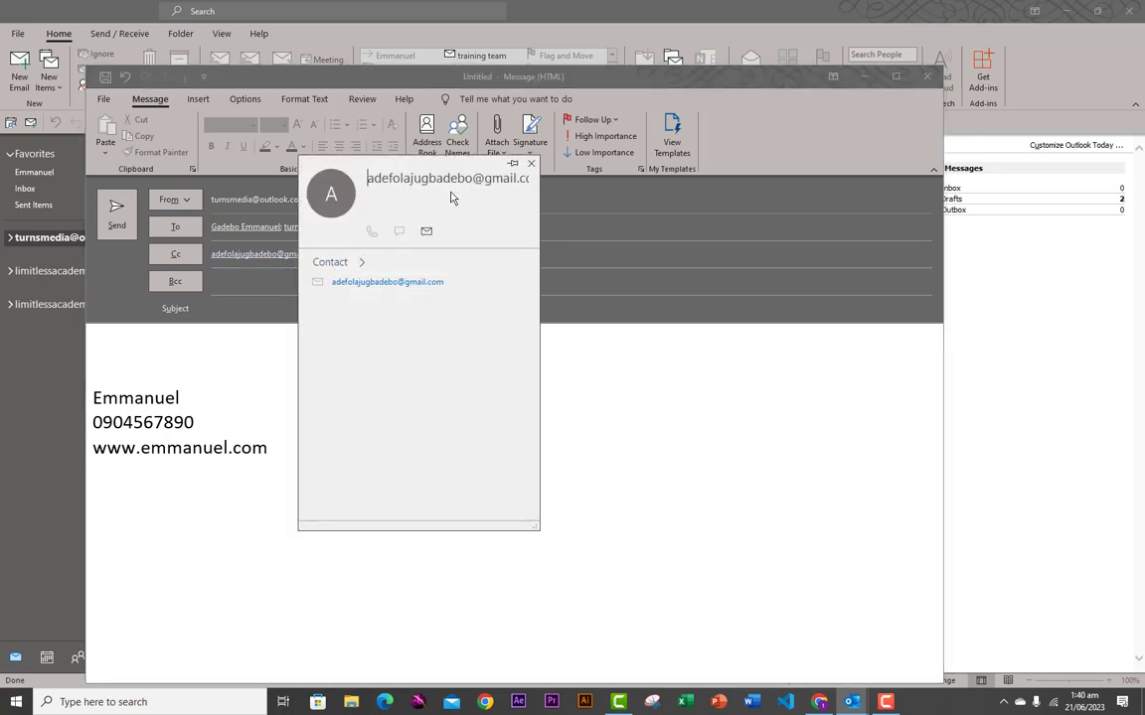
click(531, 164)
click(239, 279)
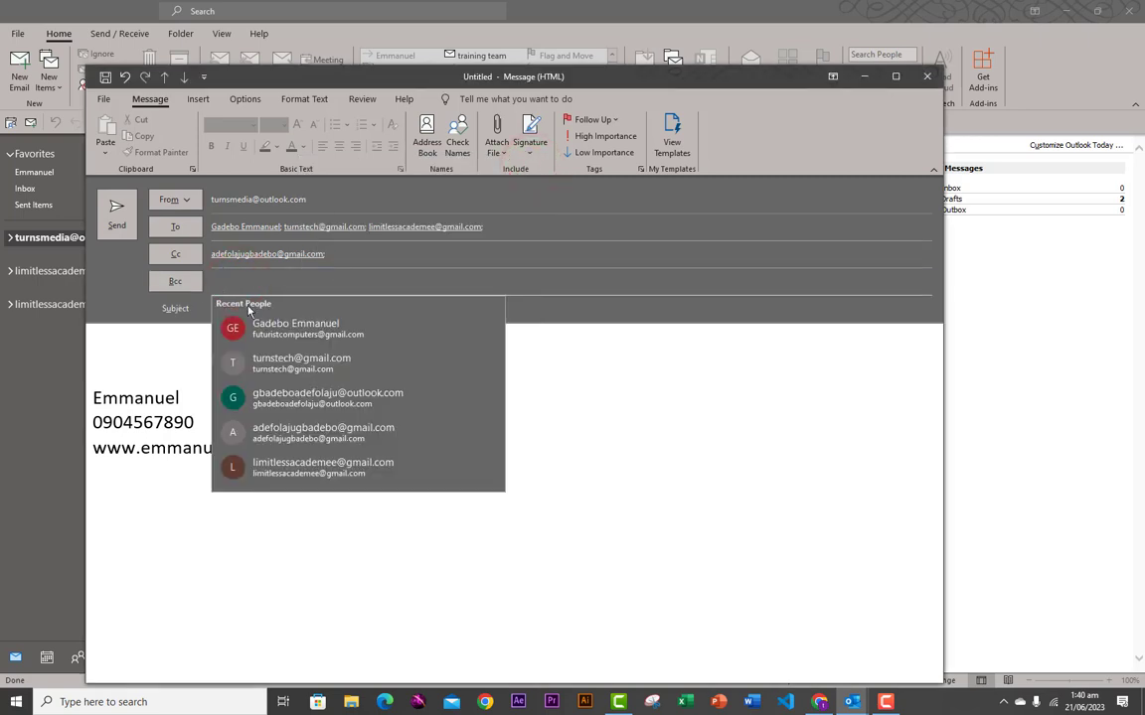
- Add a recent contact as the Bcc recipient and check its contact card
click(300, 467)
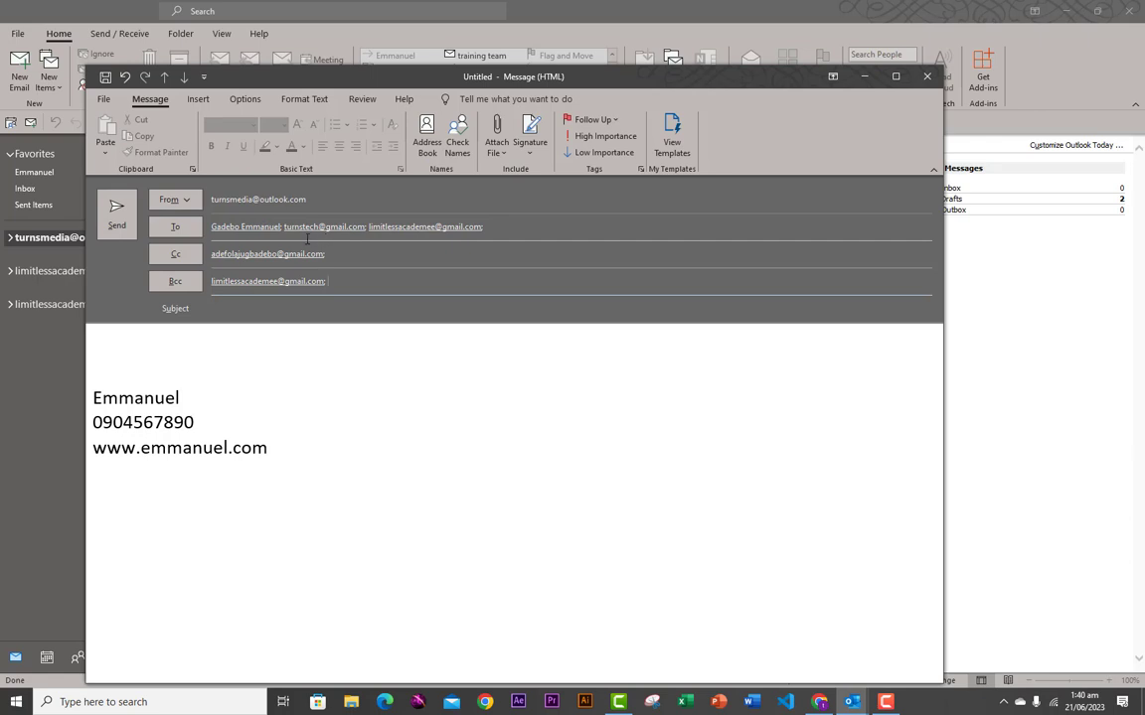
double_click(227, 284)
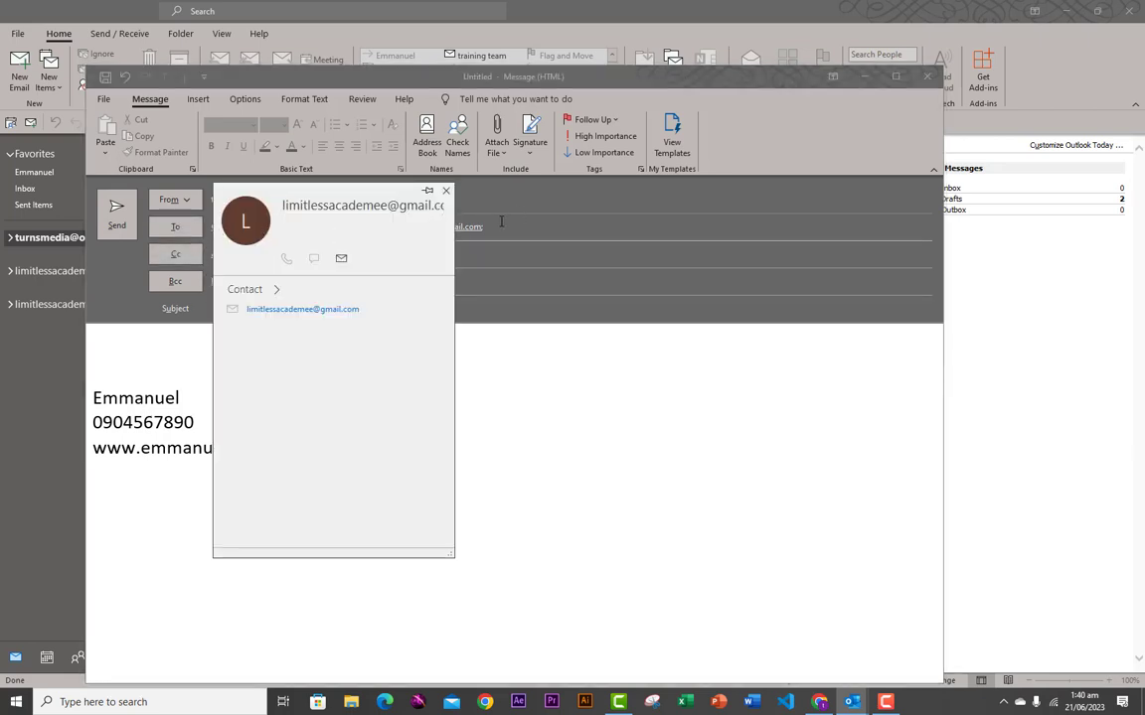
click(467, 283)
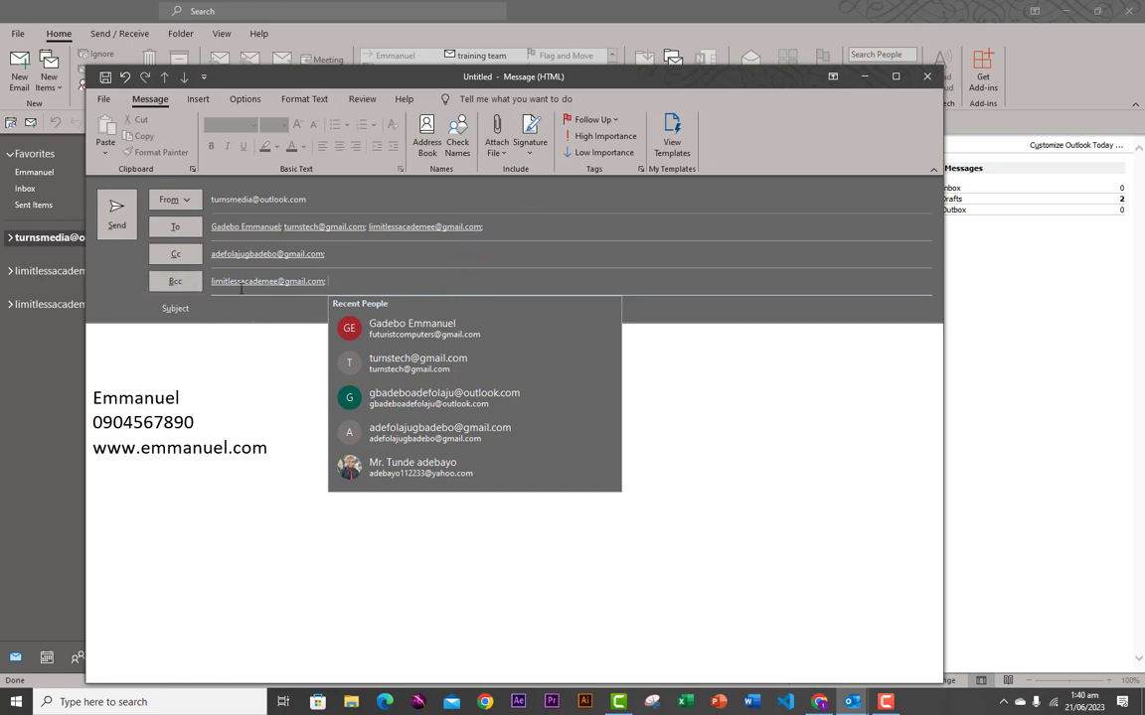
mouse_move(226, 287)
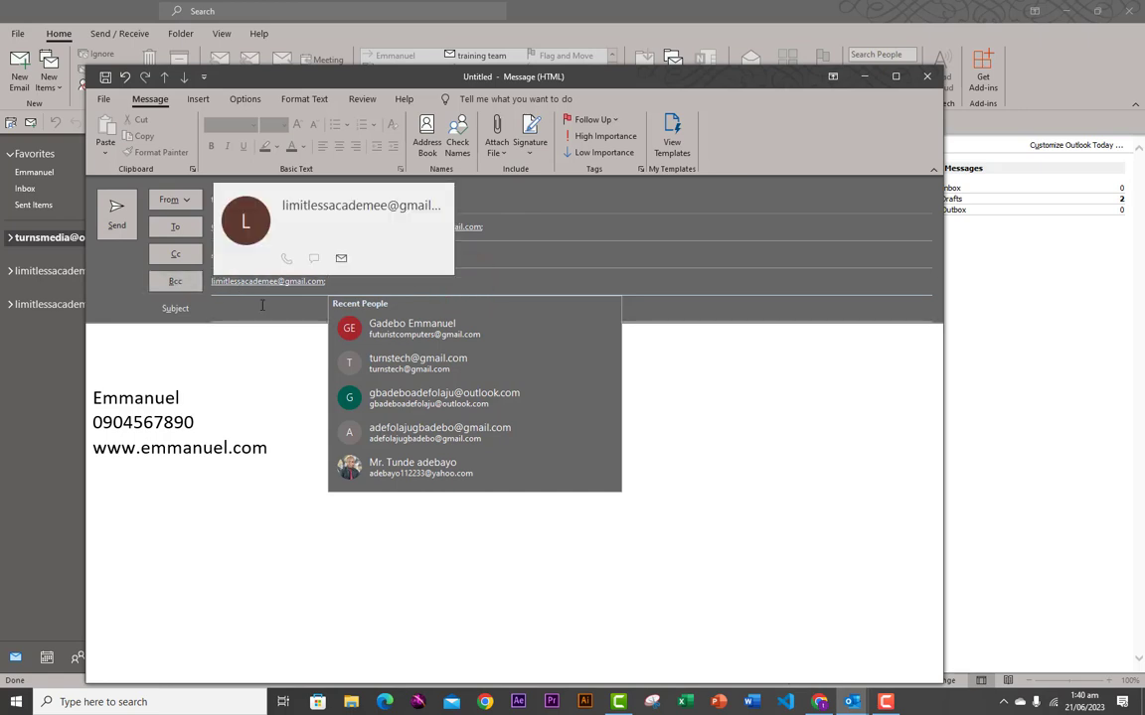
click(354, 283)
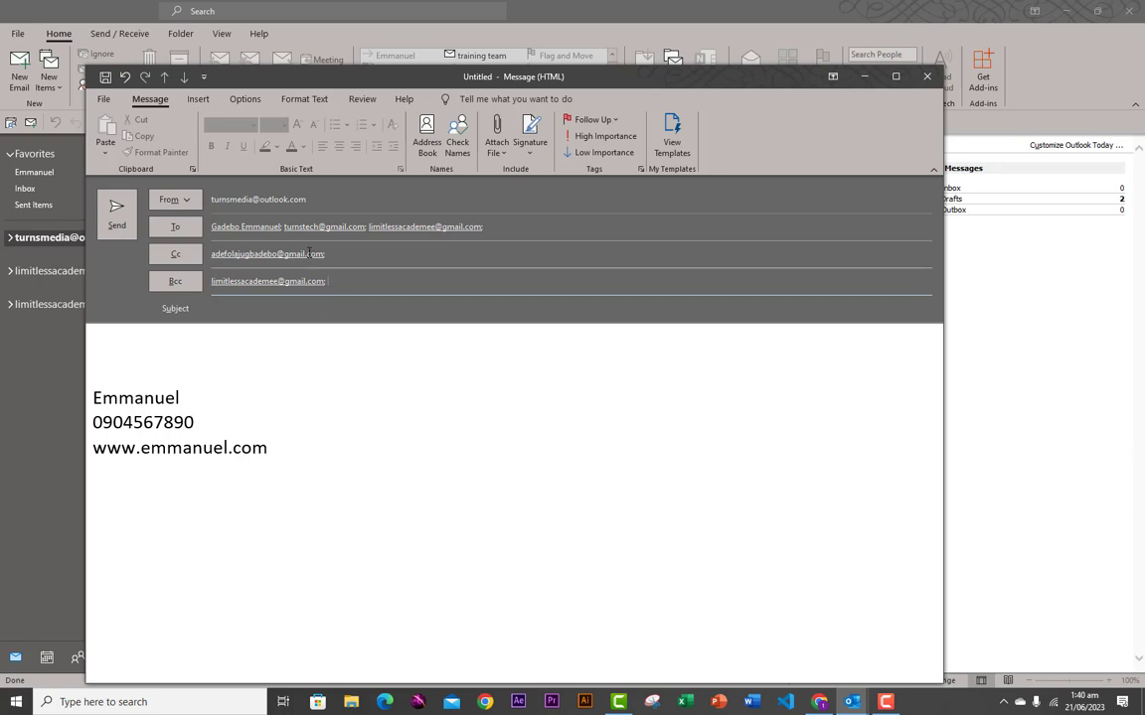
- Review the To recipients, then return to the Bcc line
click(236, 226)
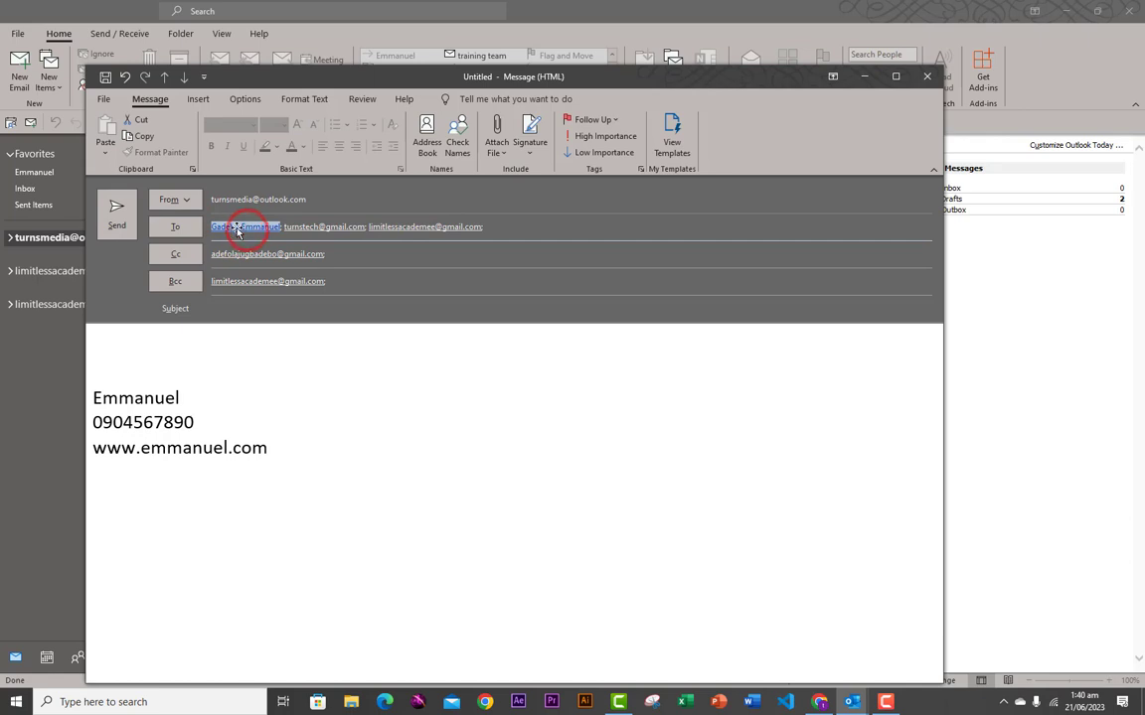
click(240, 223)
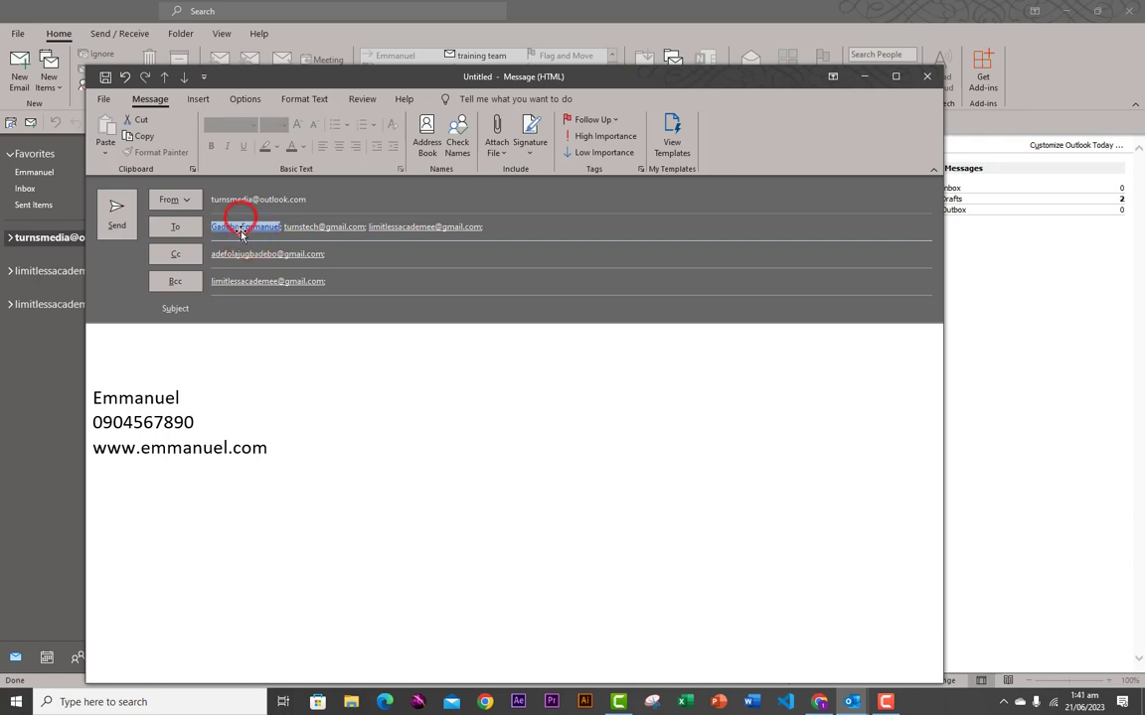
click(246, 228)
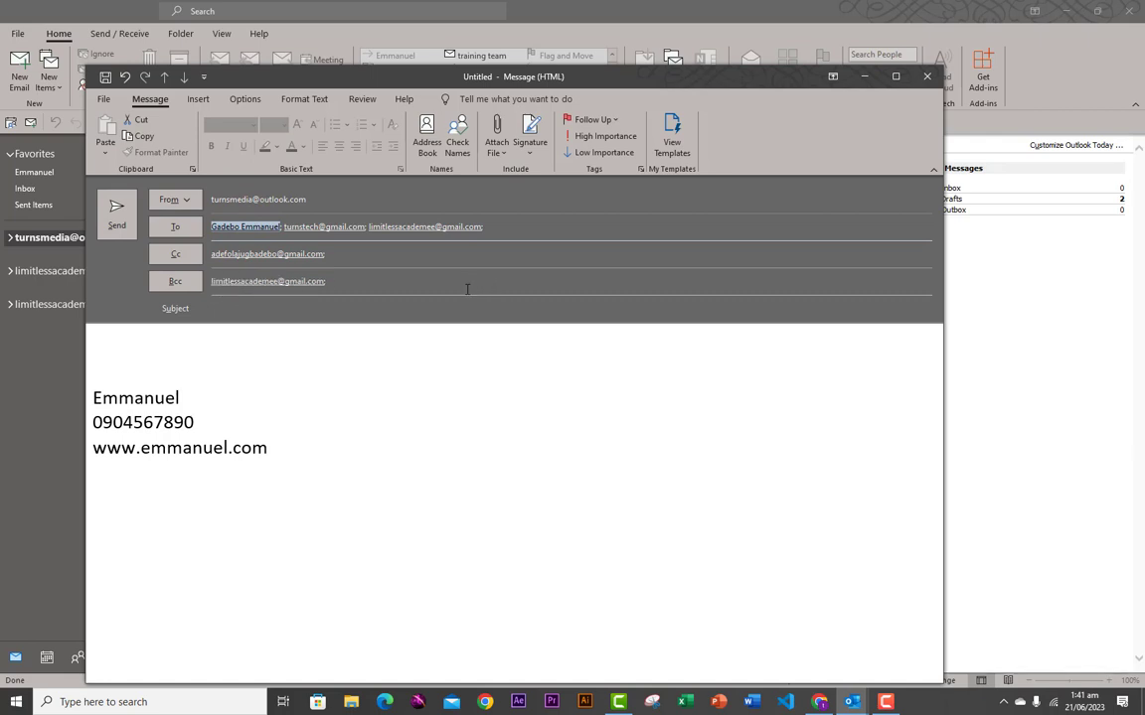
click(287, 231)
click(312, 285)
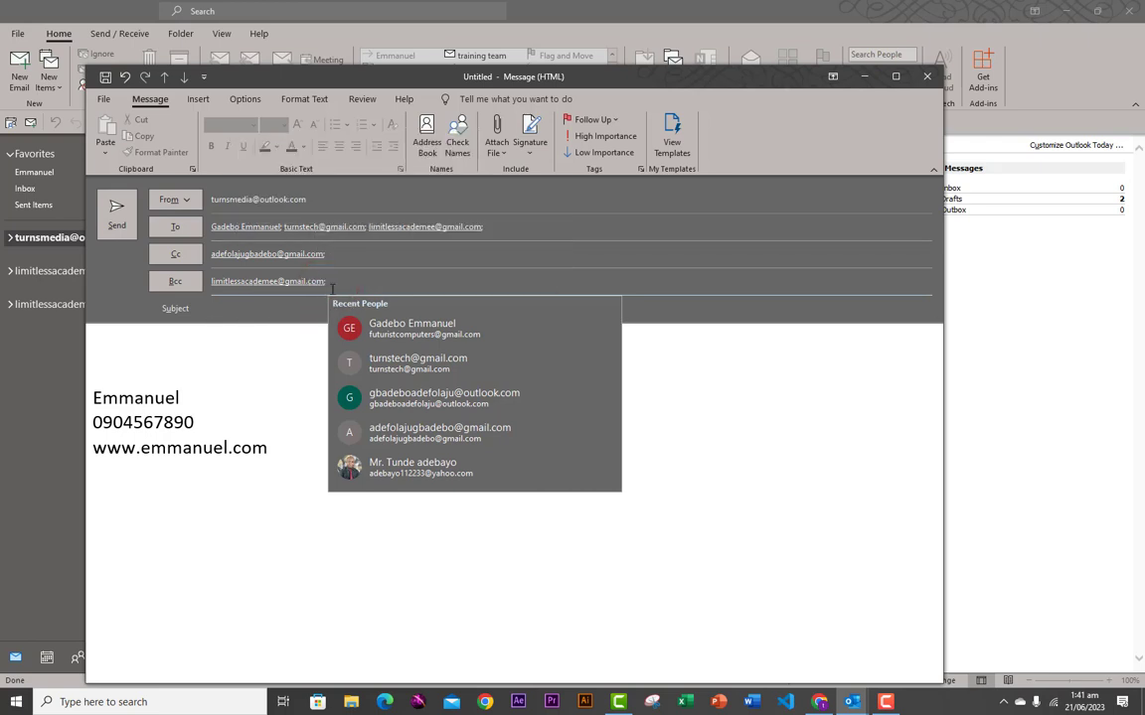
- Enter subject 'application' and write 'Computer is good' in the body above the signature
click(140, 342)
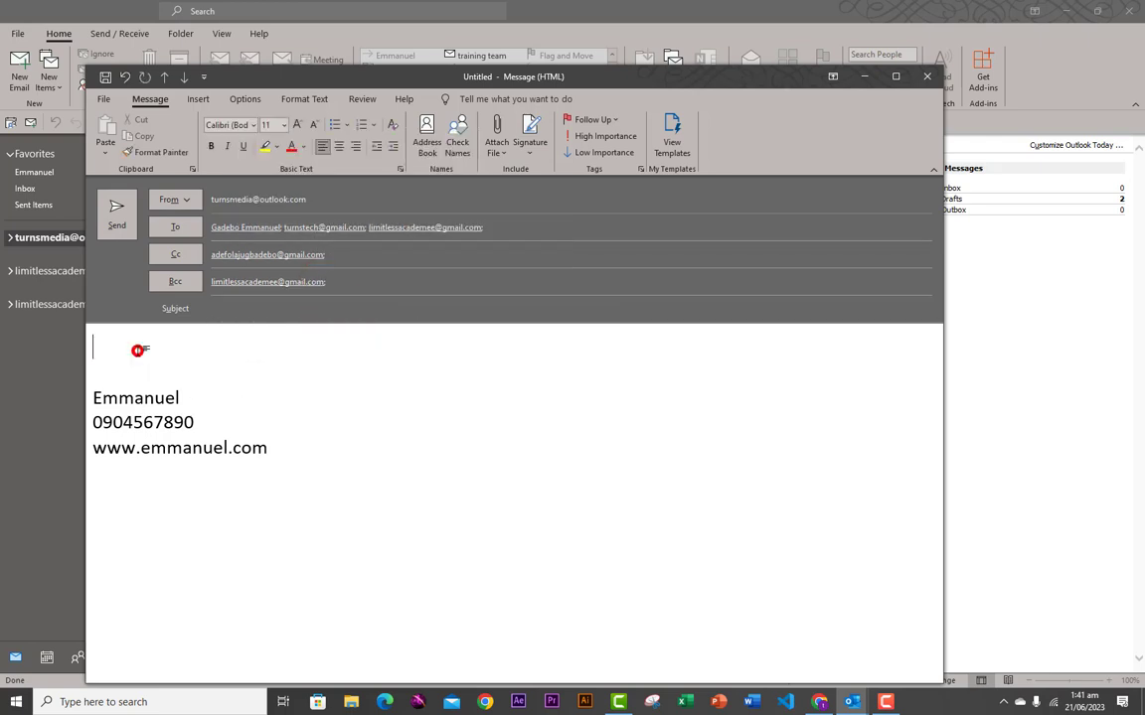
click(229, 309)
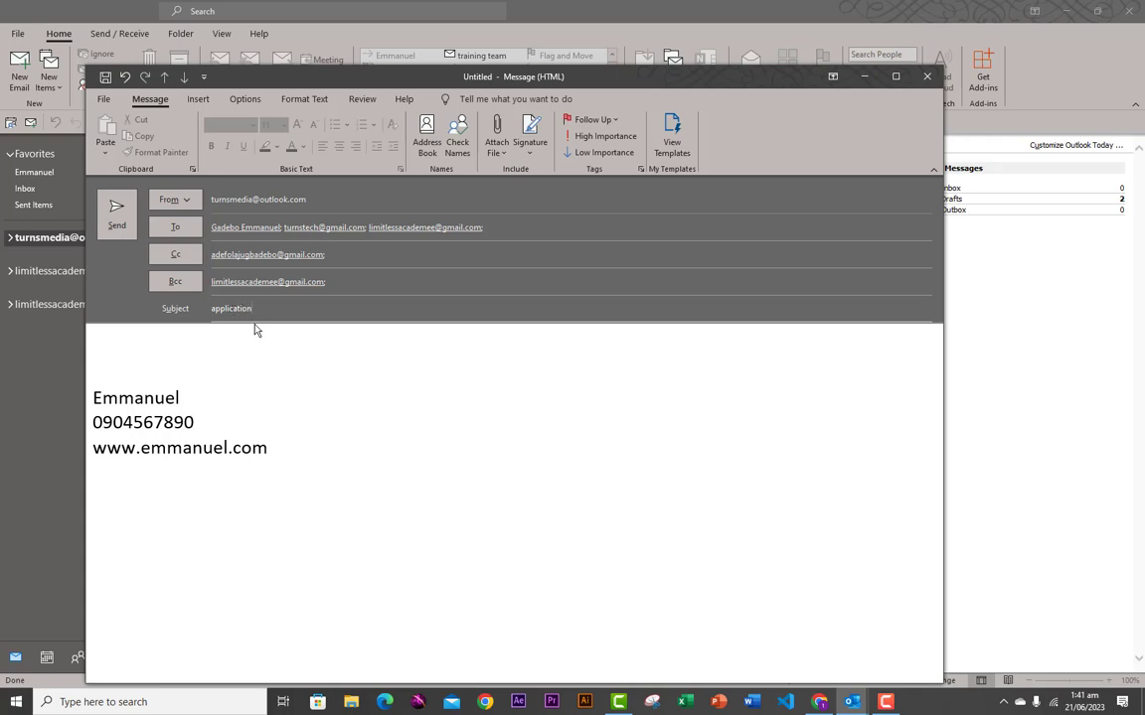
click(118, 367)
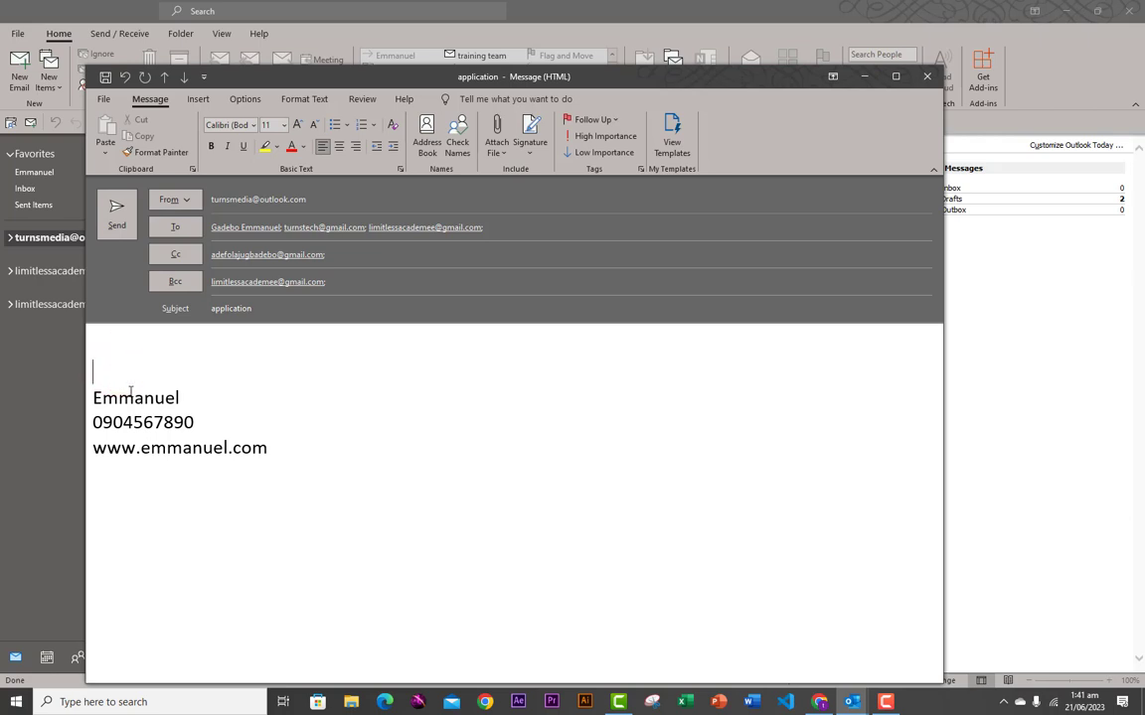
key(Return)
key(Return)
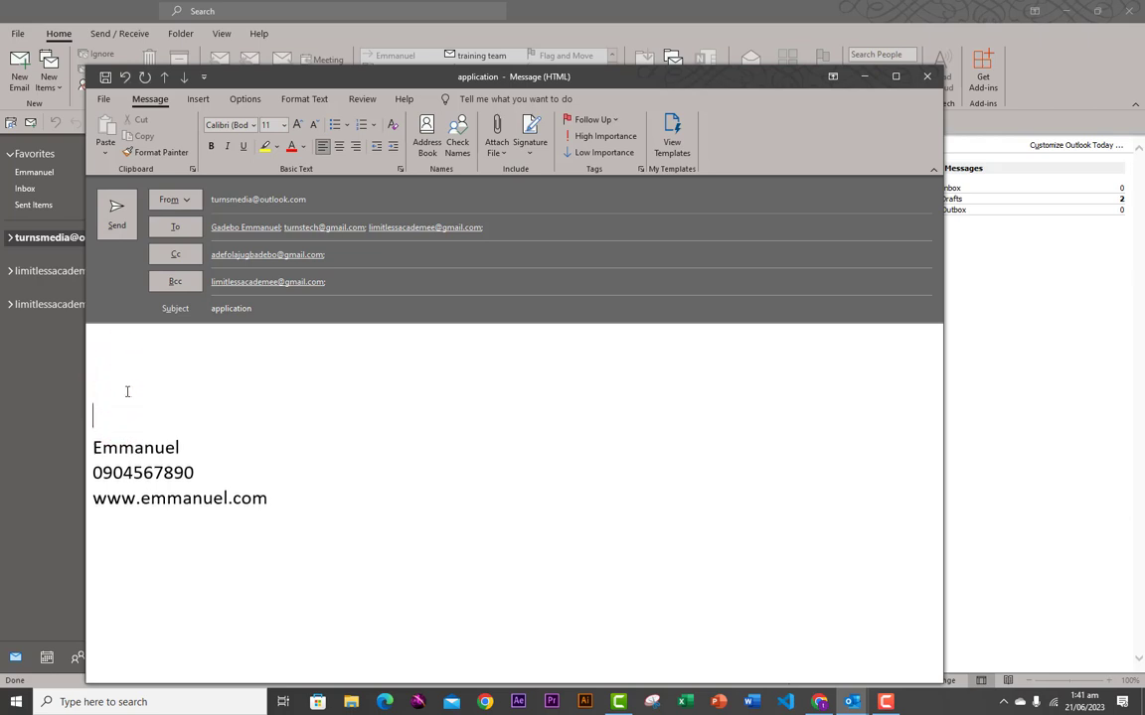
click(98, 366)
text(omputer is good)
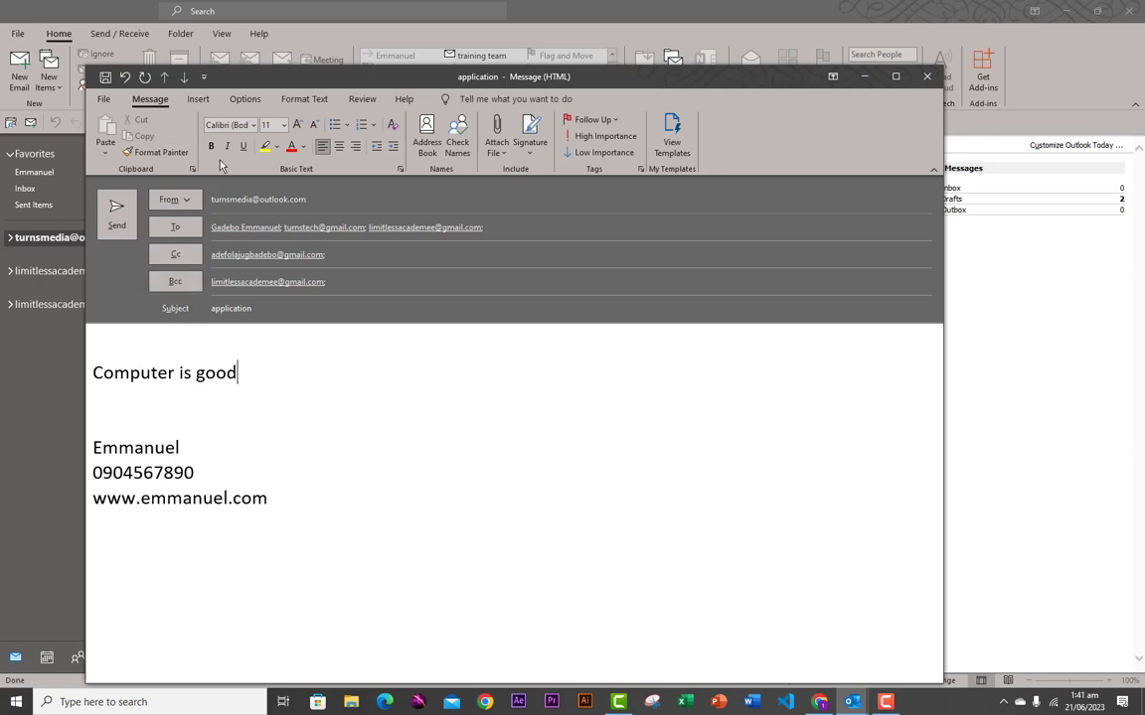
- Format the 'Computer is good' line as bold Adobe Caslon Pro at 14 pt
triple_click(235, 374)
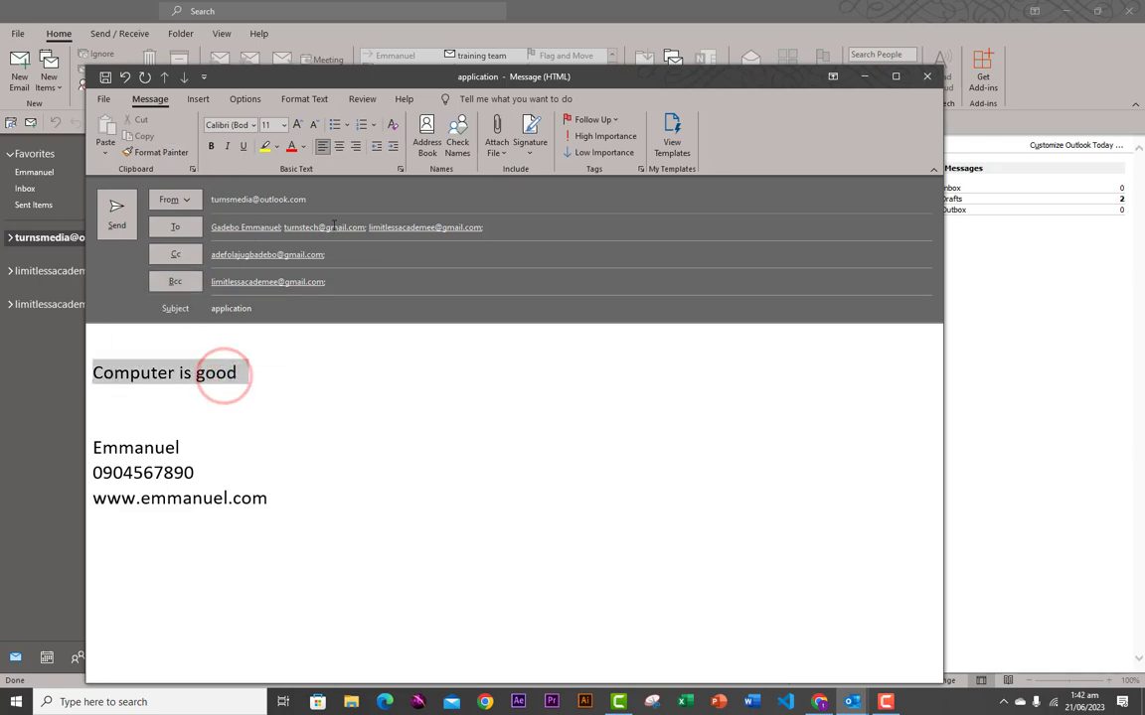
click(210, 146)
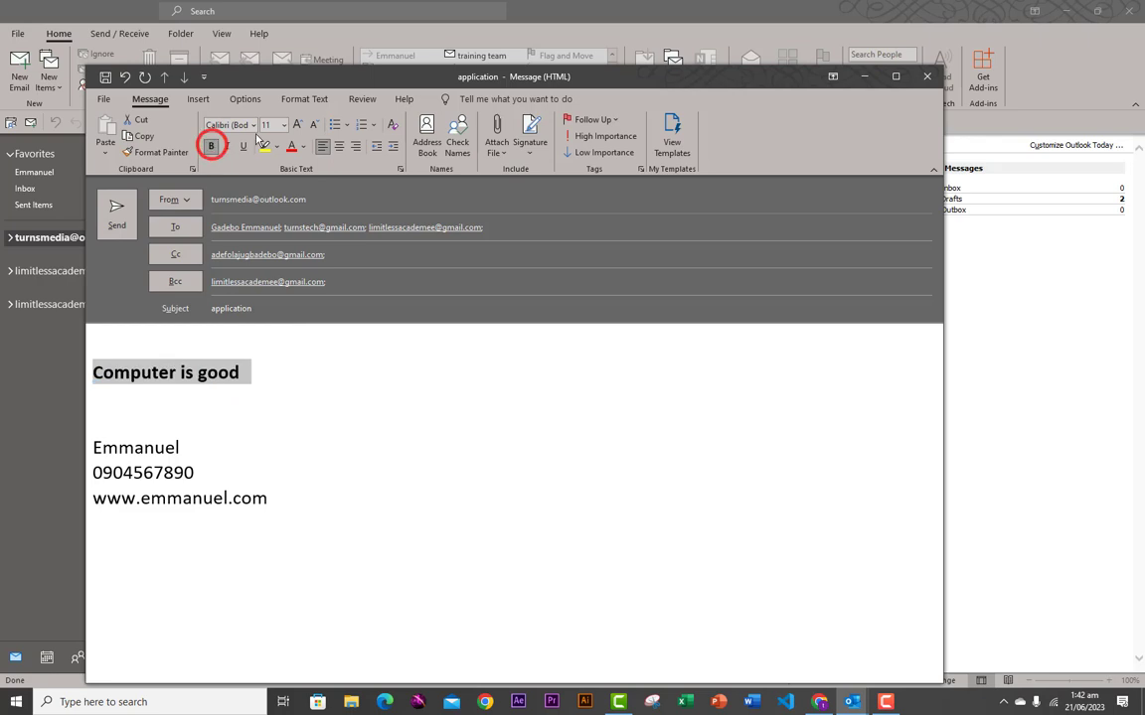
click(253, 125)
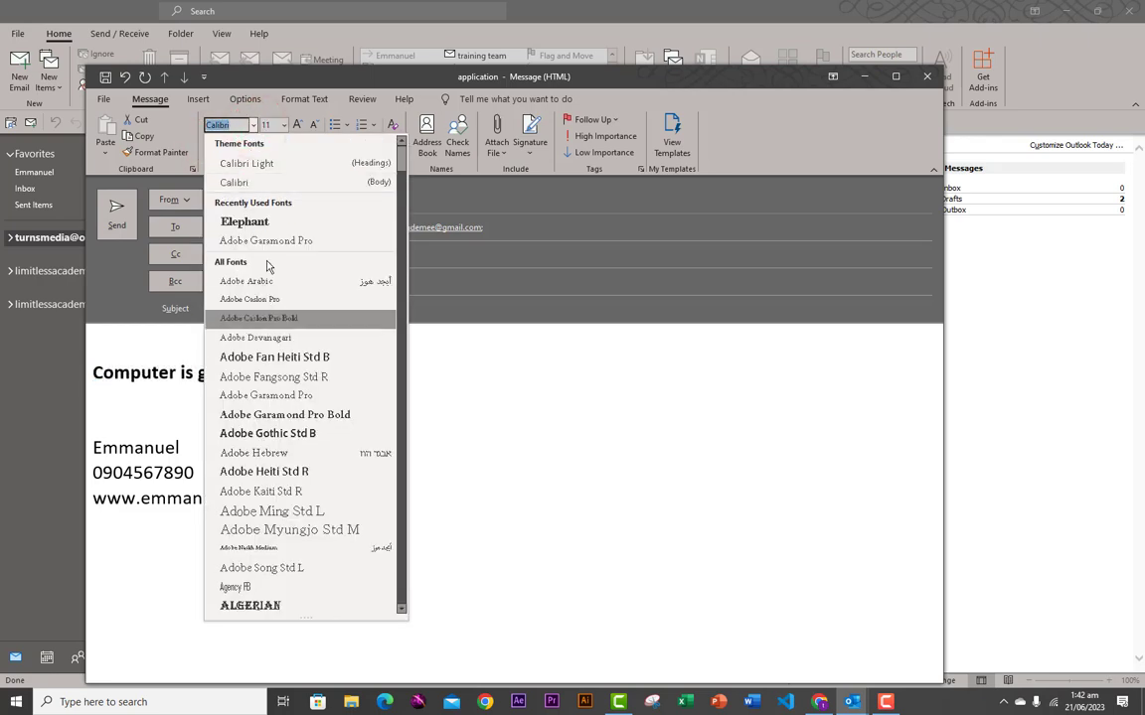
click(260, 299)
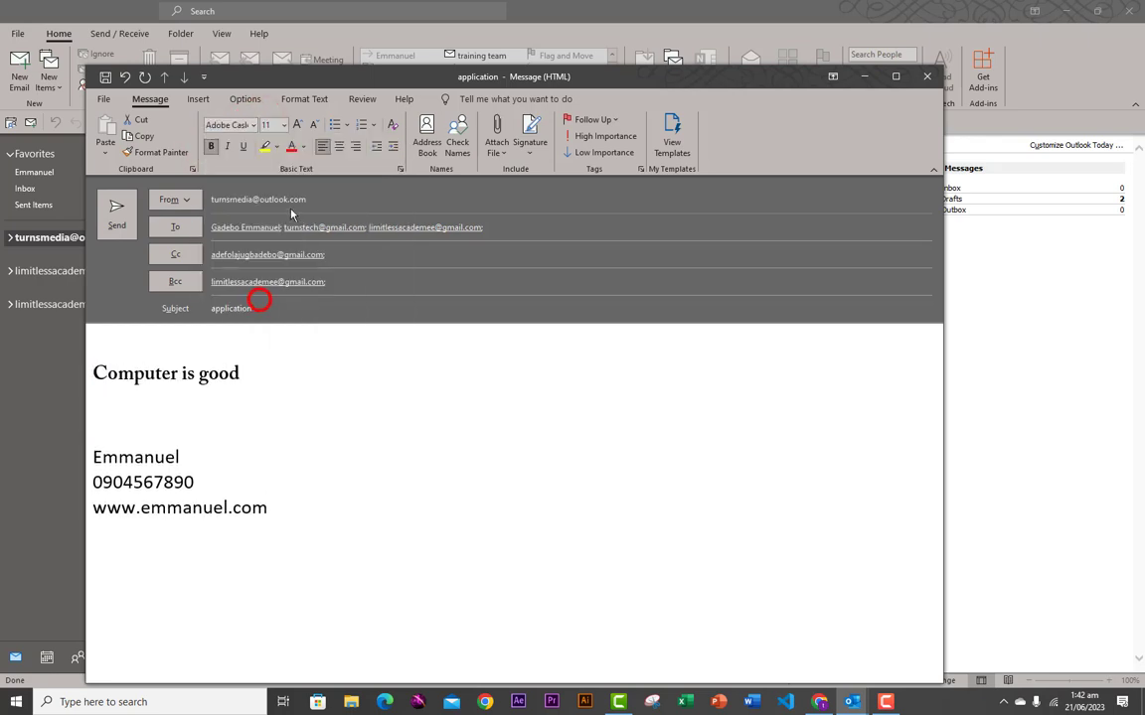
click(297, 125)
click(297, 125)
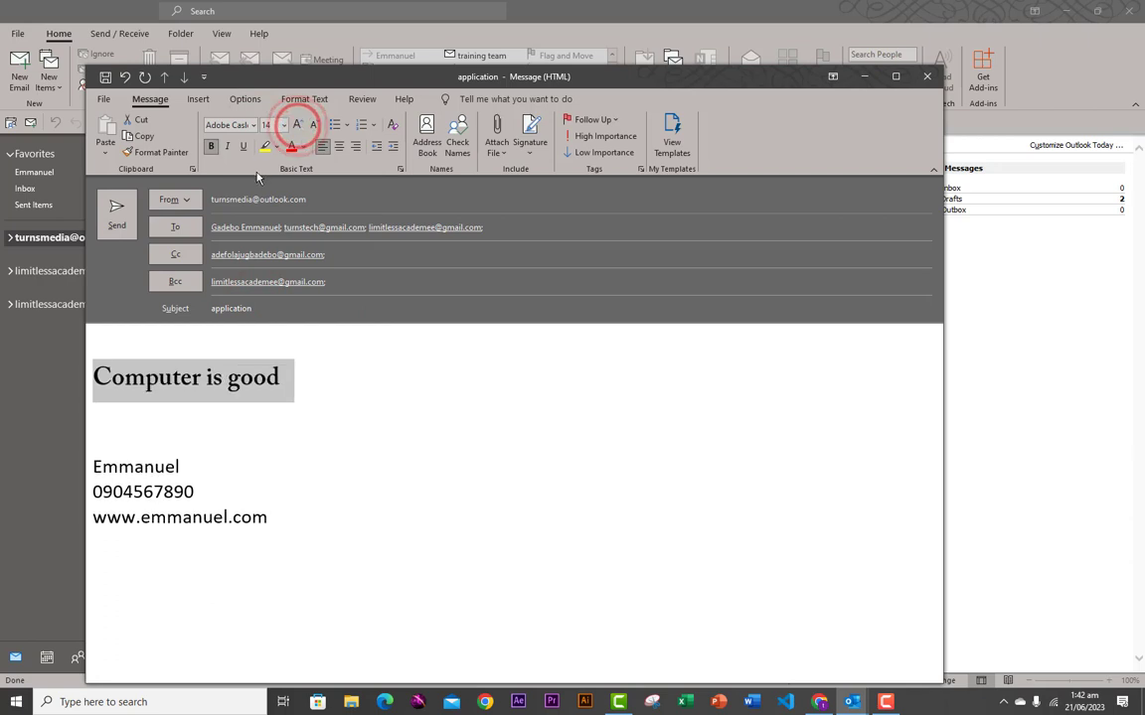
click(500, 145)
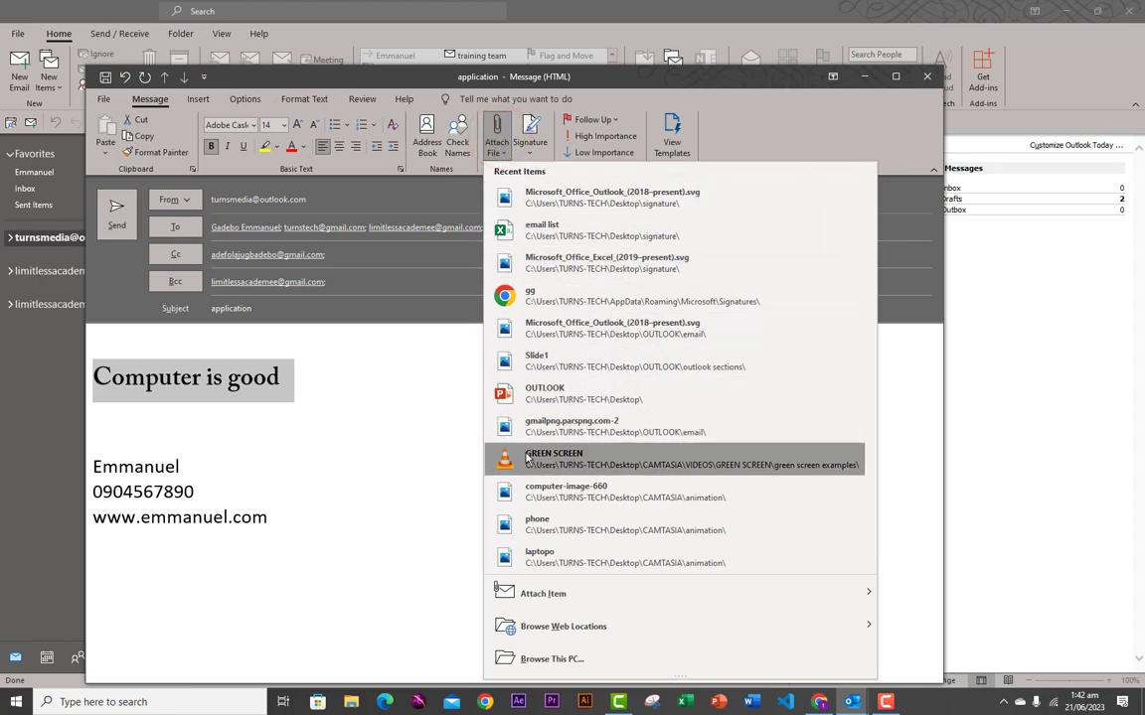
- Attach Invoice-481582.pdf from the Desktop to the draft email
mouse_move(538, 603)
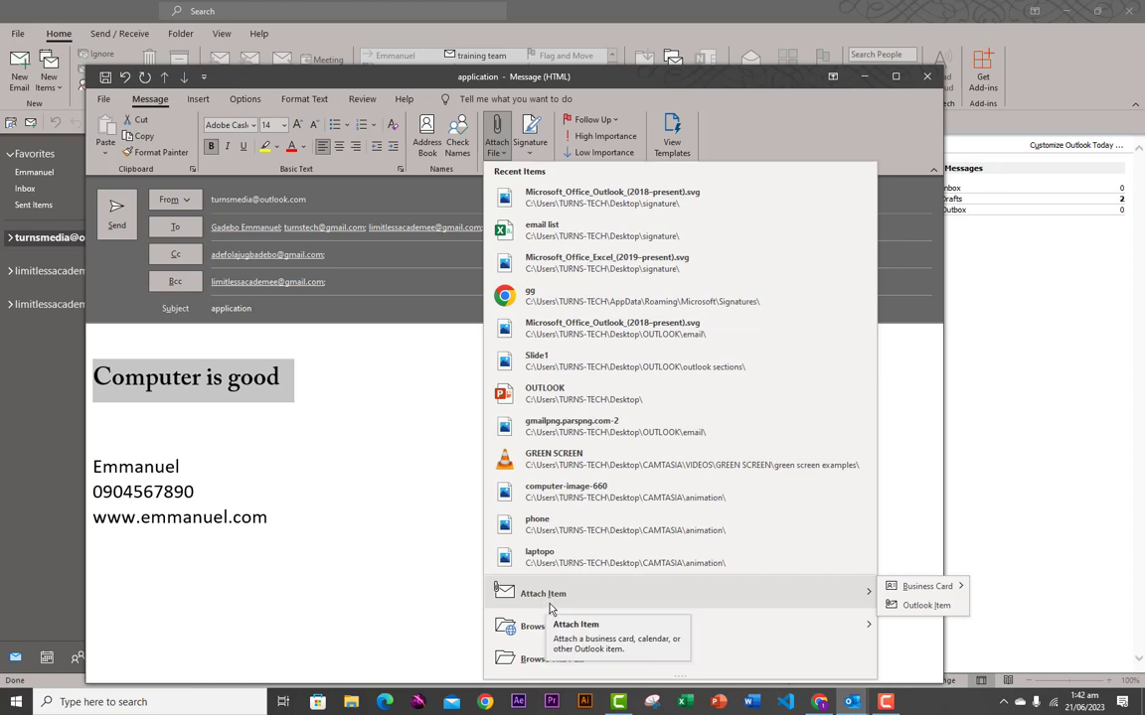
mouse_move(549, 628)
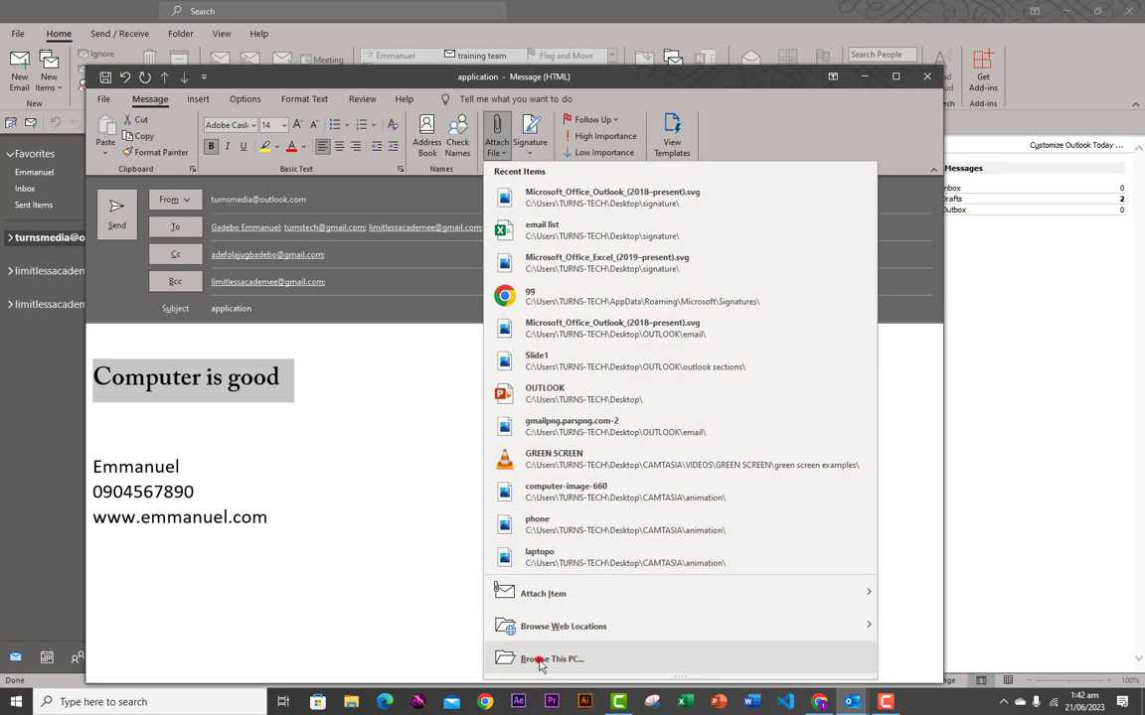
click(536, 659)
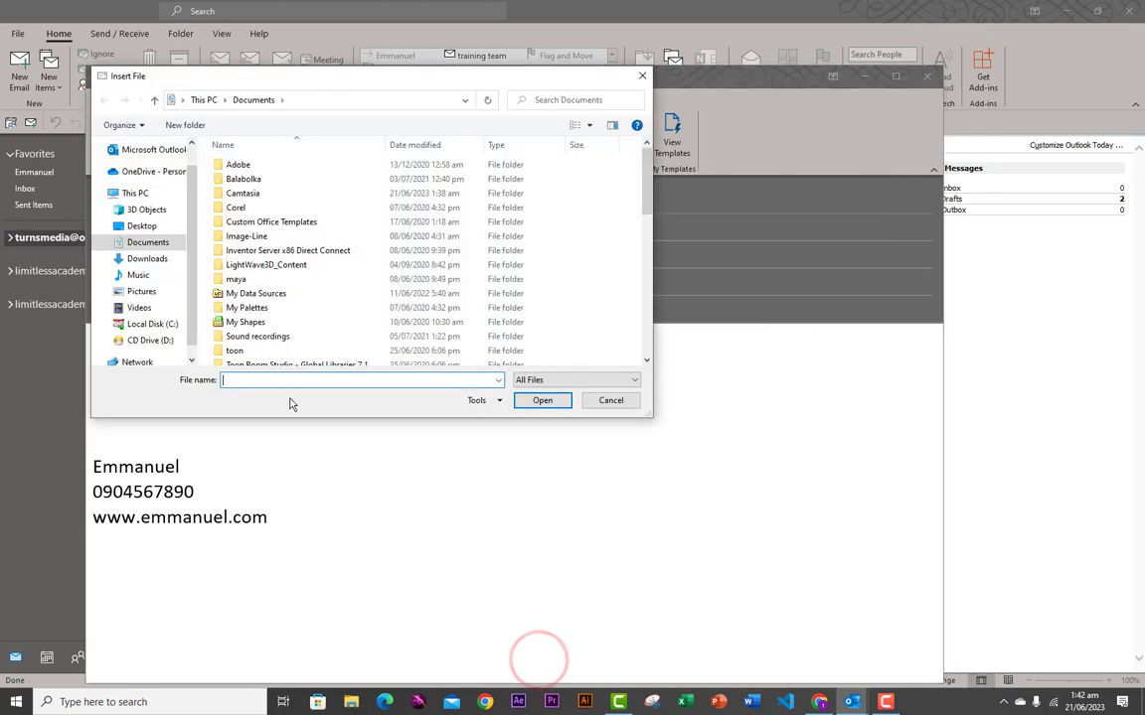
click(141, 226)
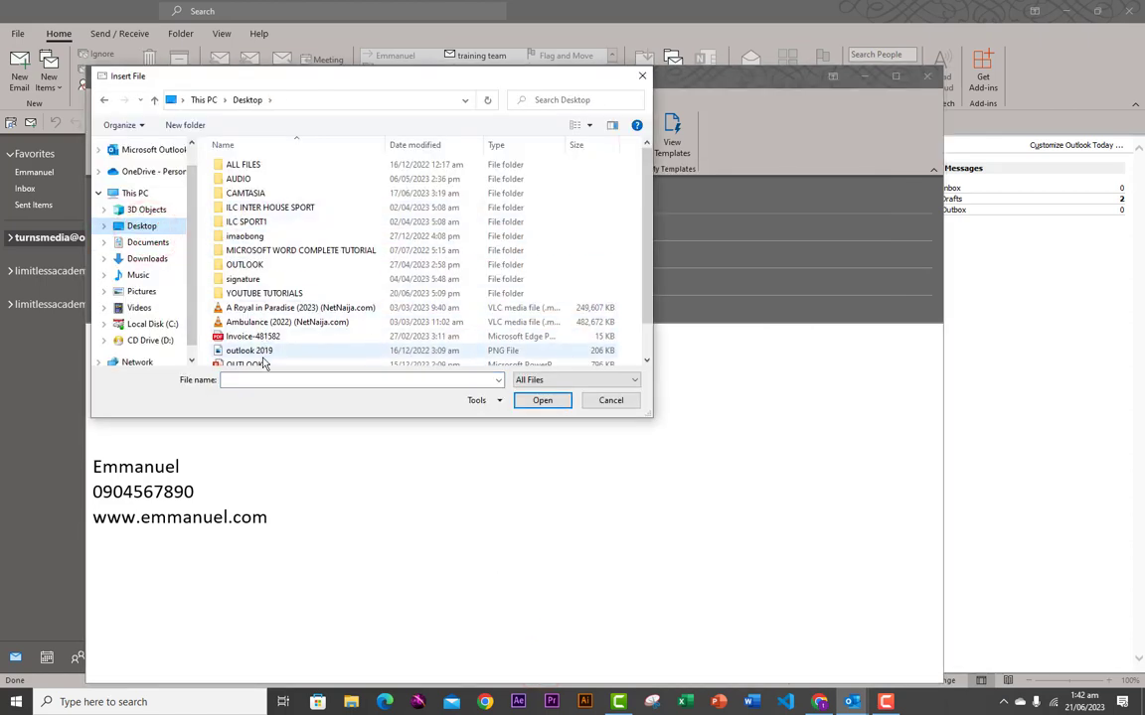
click(231, 337)
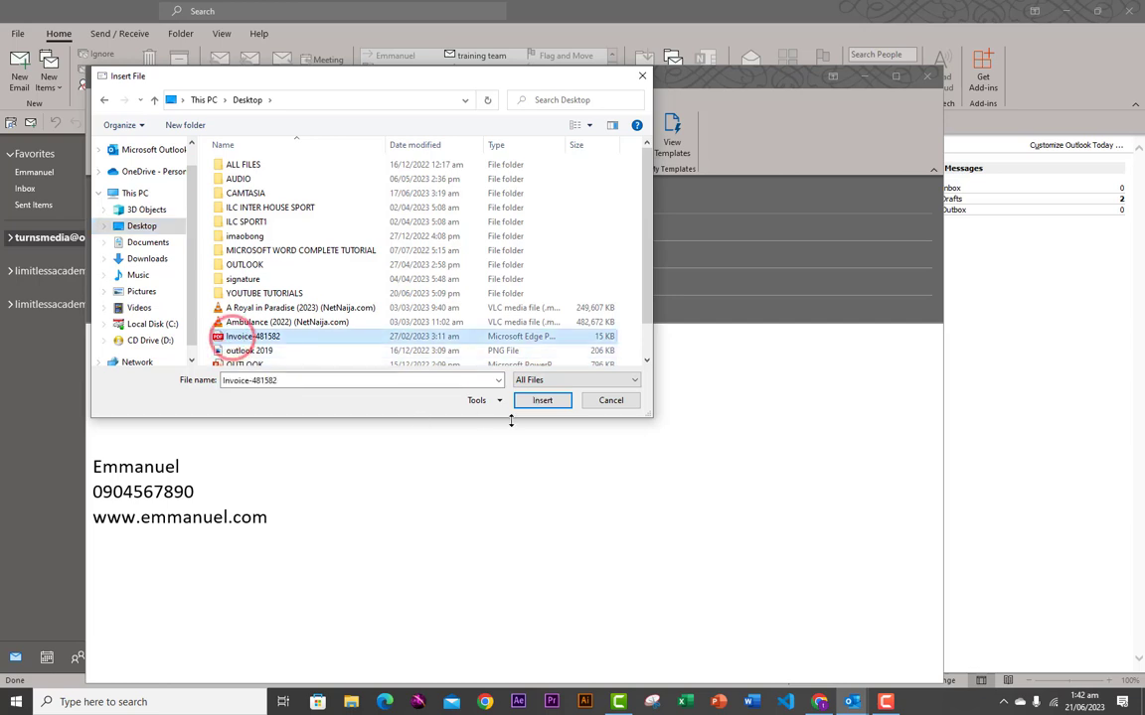
click(536, 400)
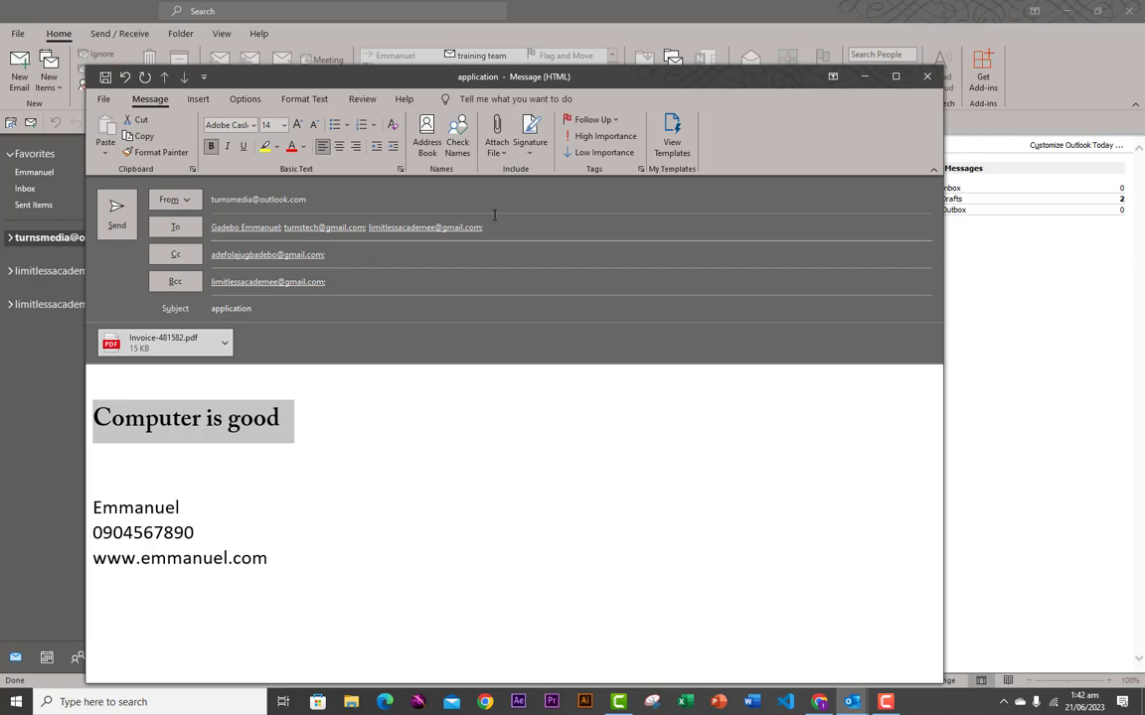
- Check the signature settings and close them without changes
click(531, 156)
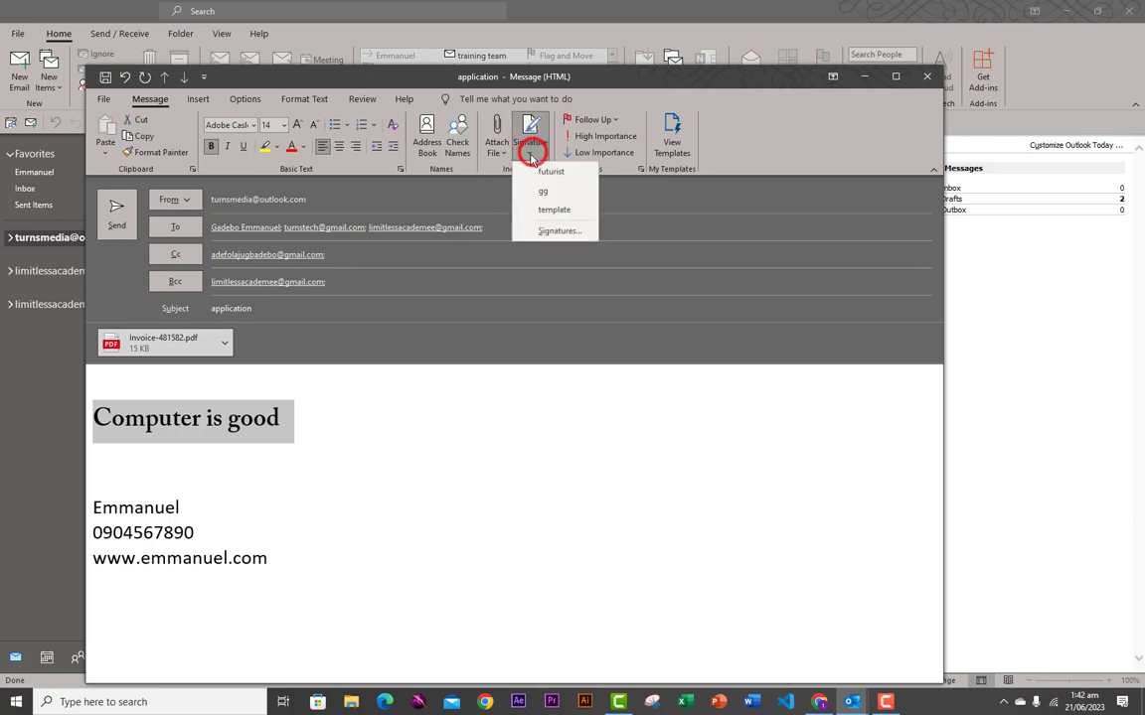
click(542, 230)
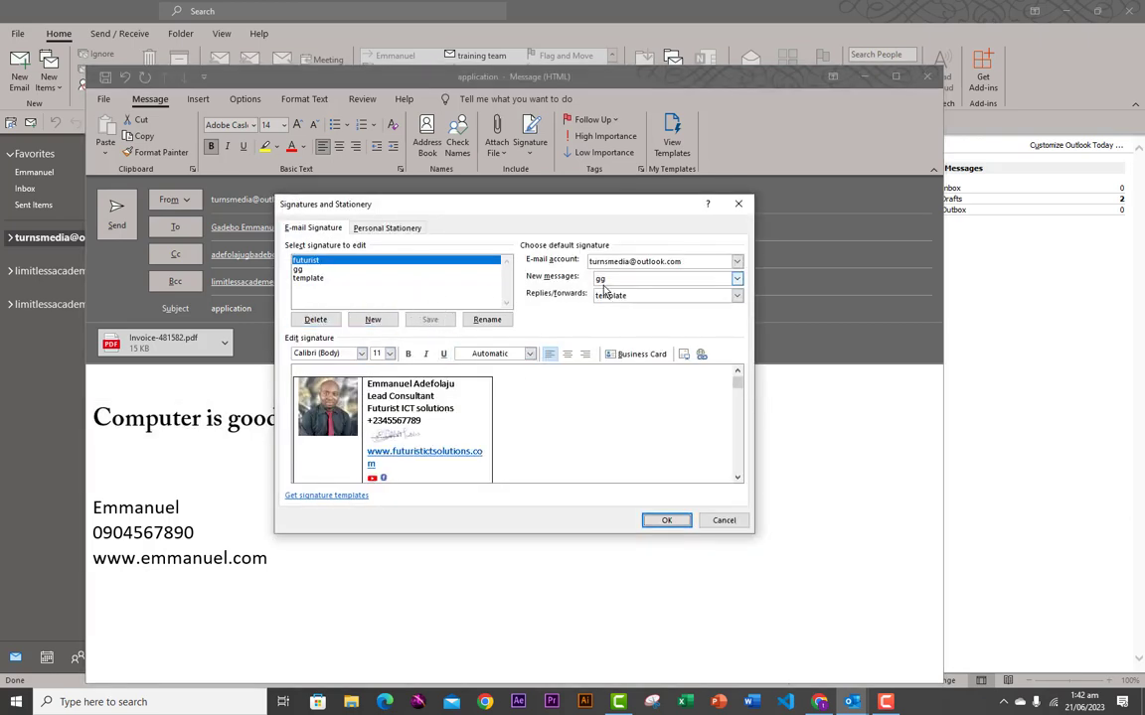
click(666, 522)
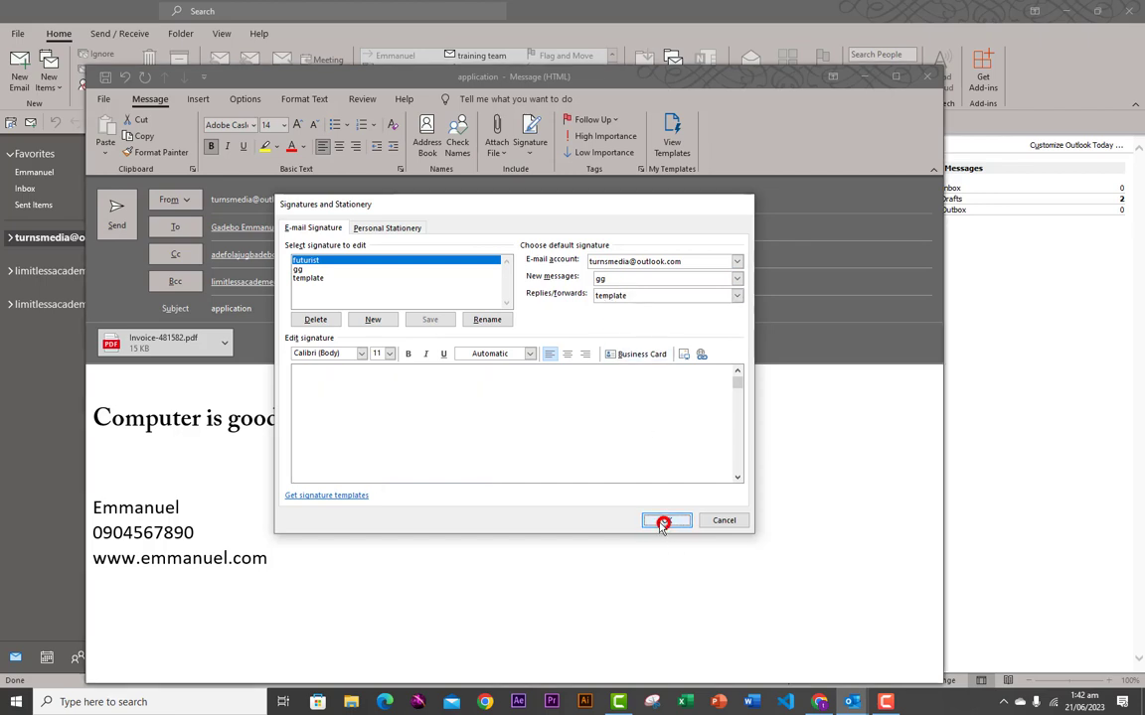
- Add a blank line after 'Computer is good' to push the signature down
mouse_move(95, 510)
mouse_down()
mouse_move(202, 532)
mouse_move(231, 564)
mouse_up()
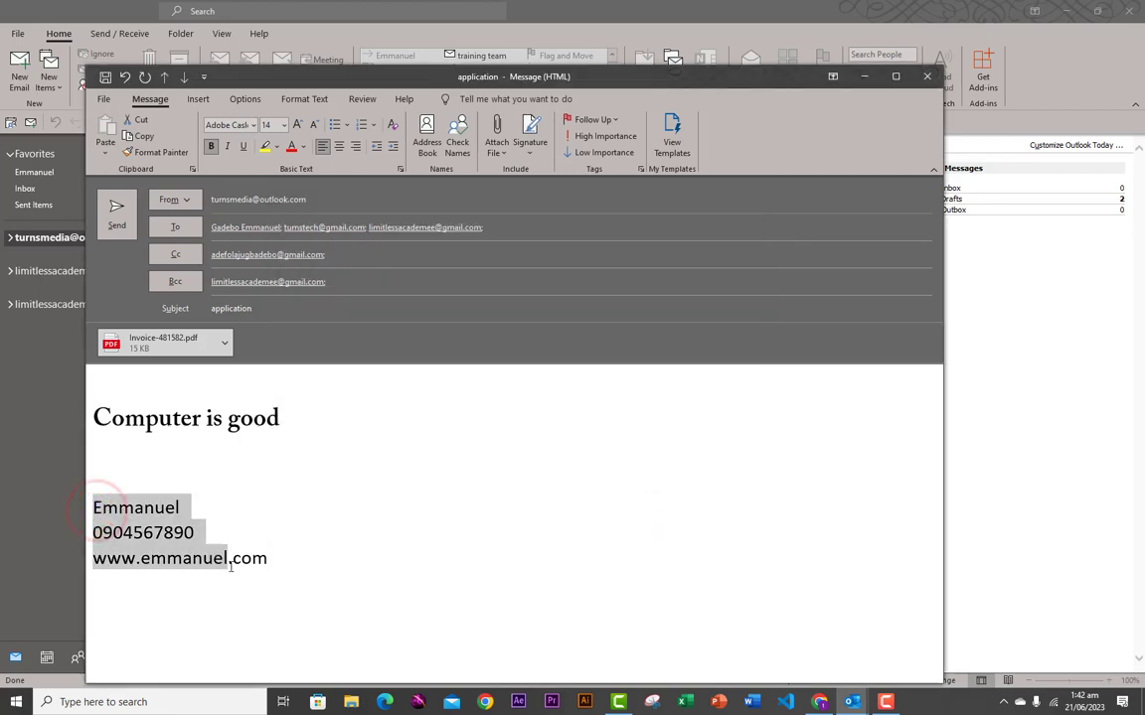
click(136, 536)
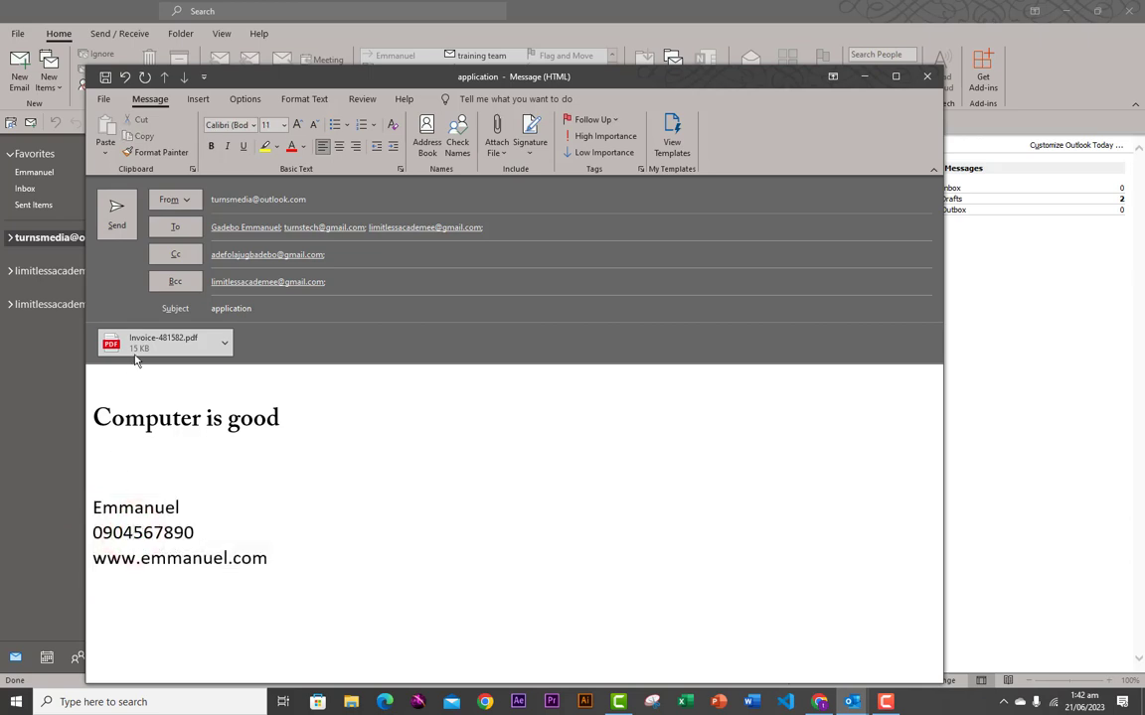
click(281, 417)
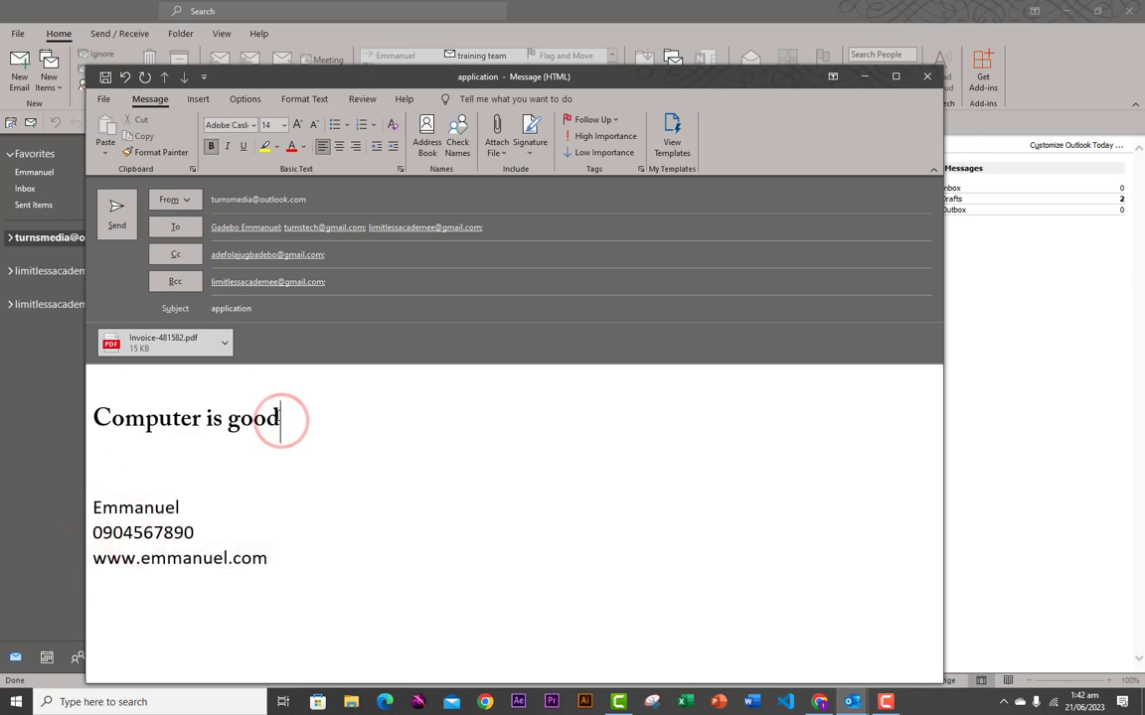
key(Return)
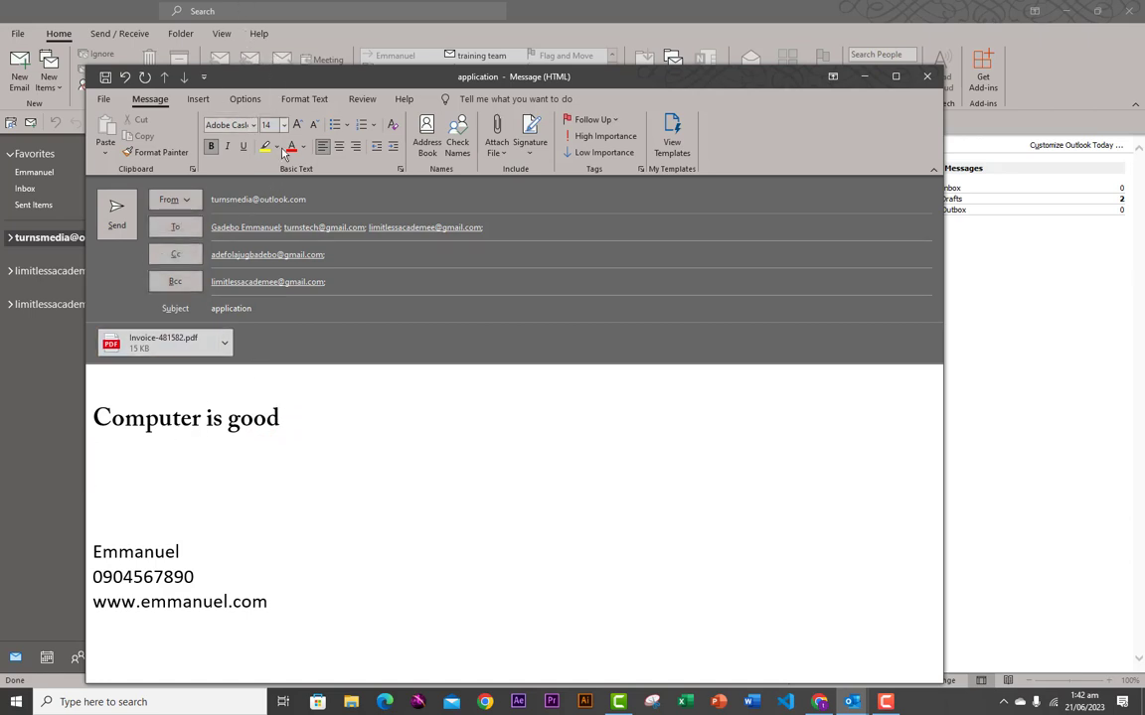
click(198, 98)
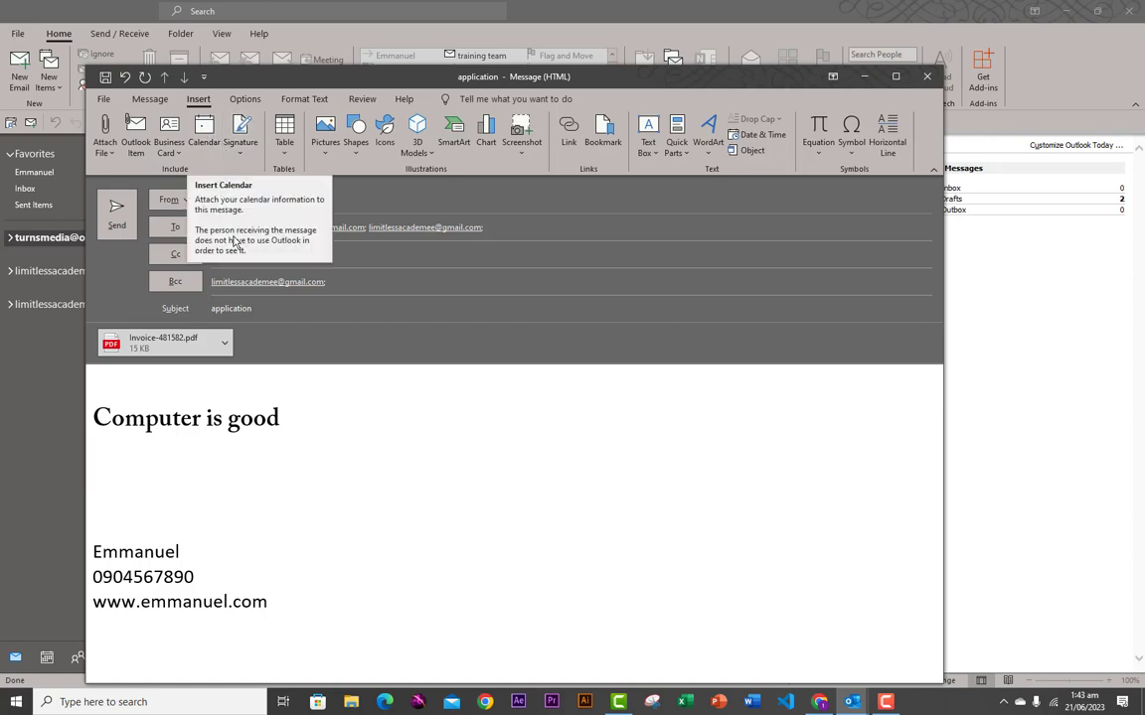
- Insert an empty 3×3 table beneath the 'Computer is good' line
click(284, 144)
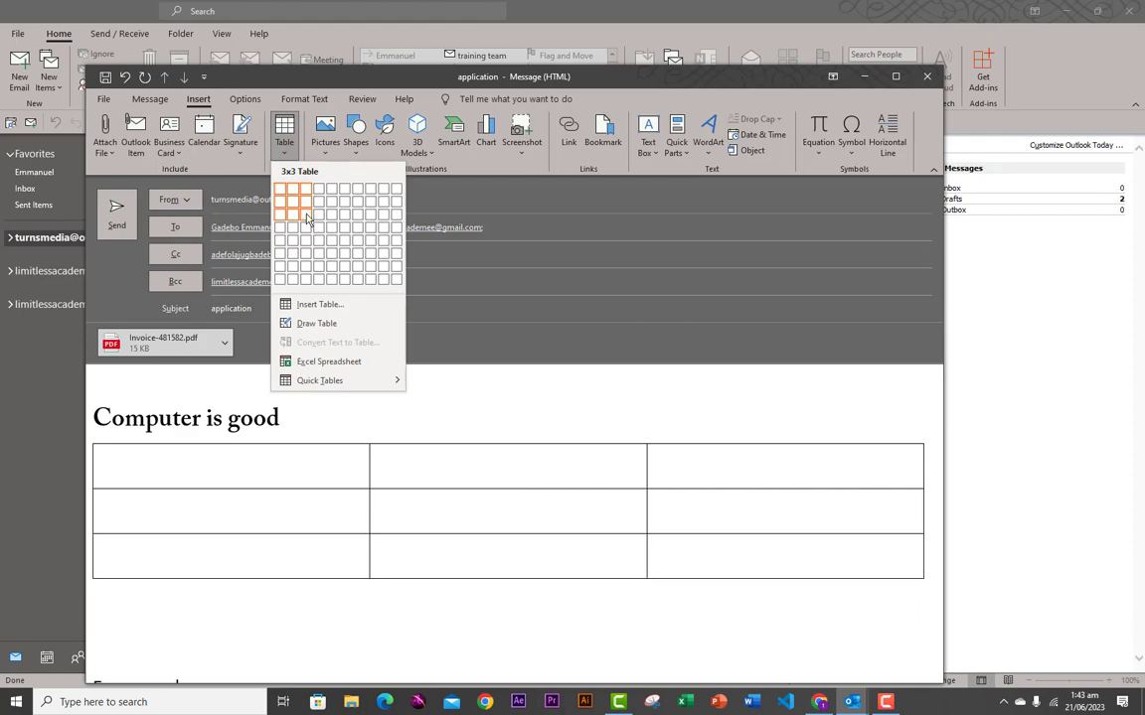
click(307, 217)
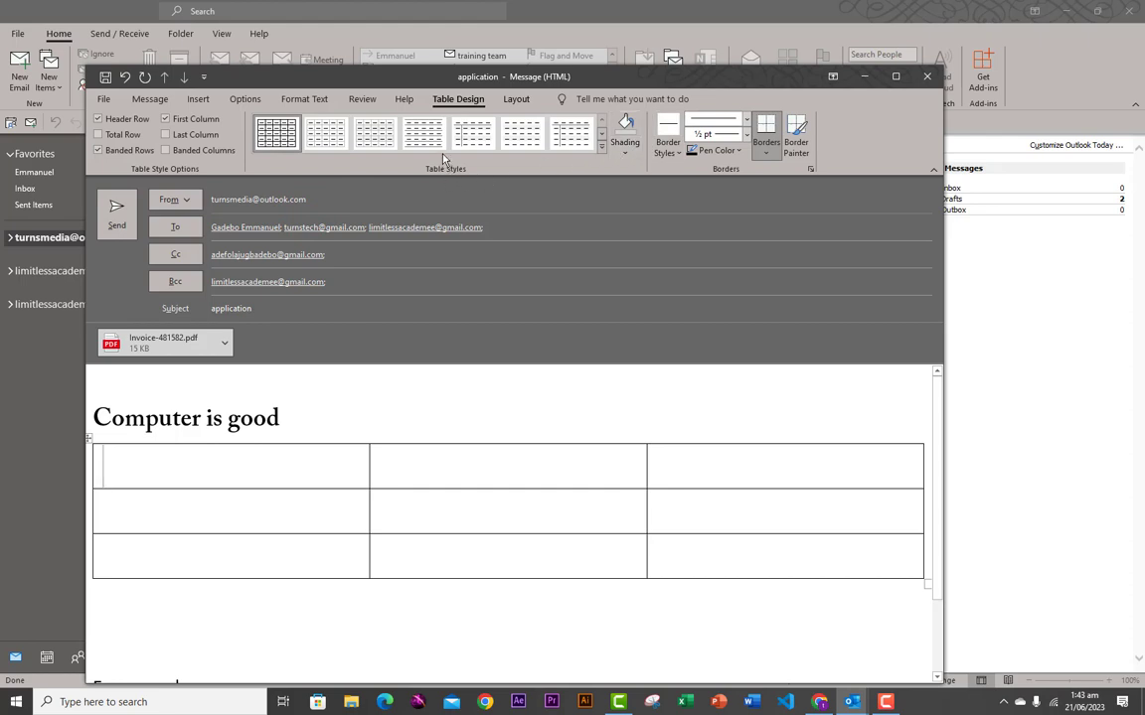
click(194, 99)
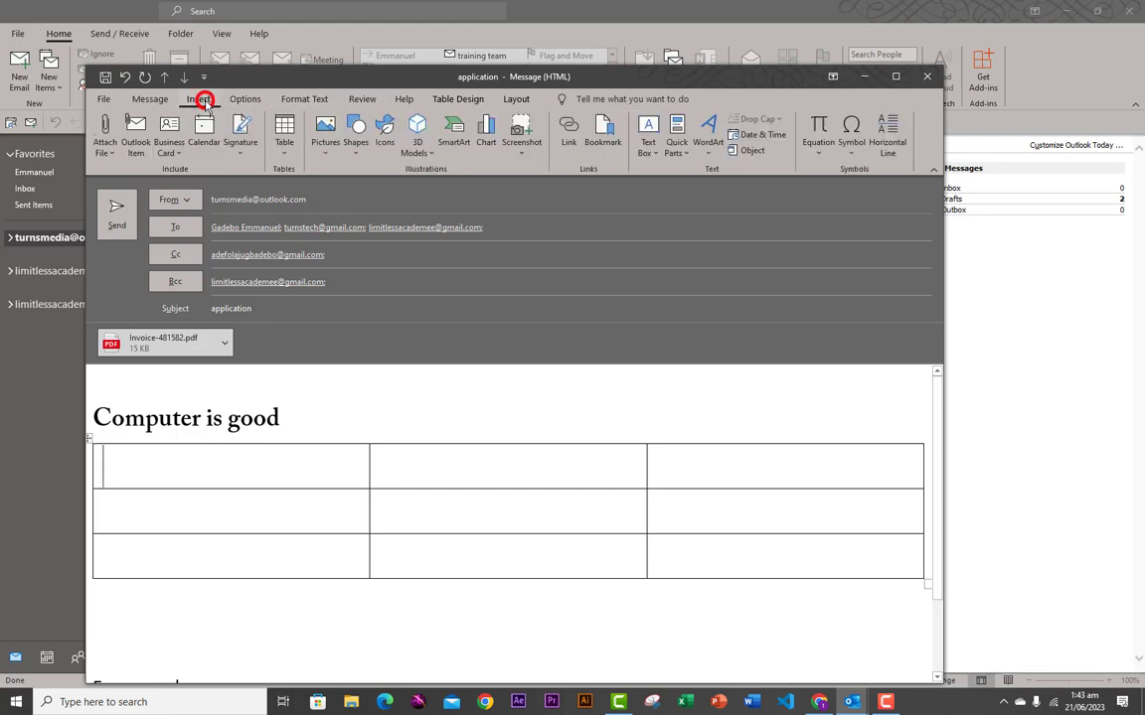
click(355, 149)
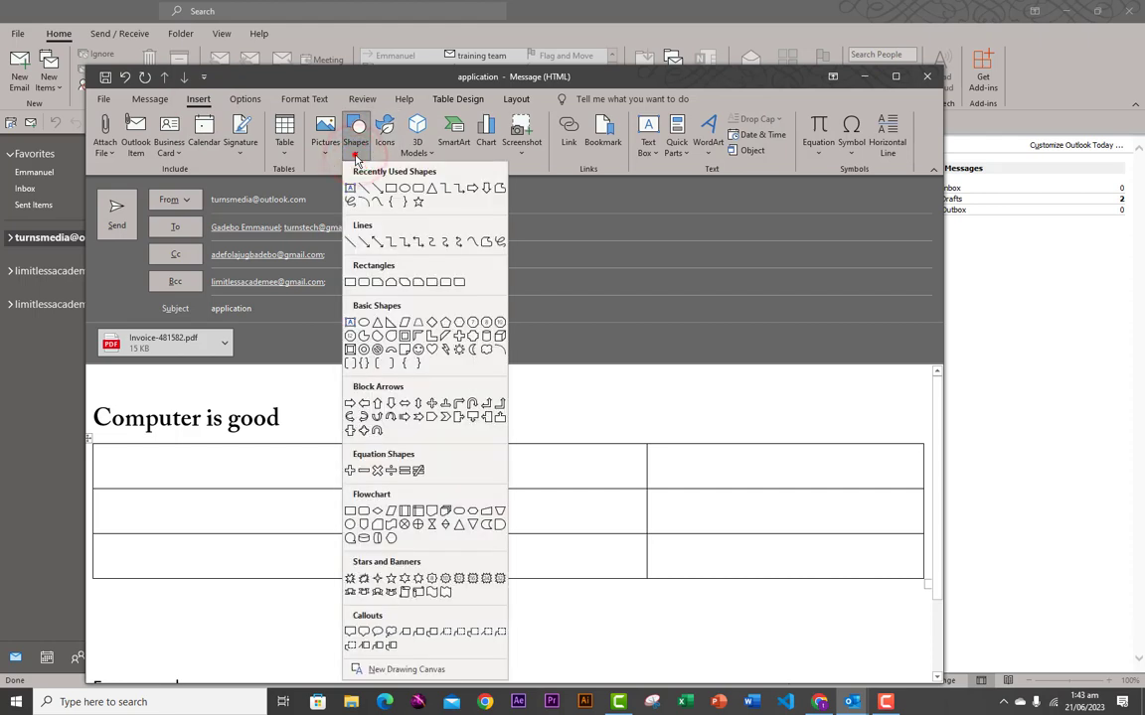
click(354, 154)
click(332, 154)
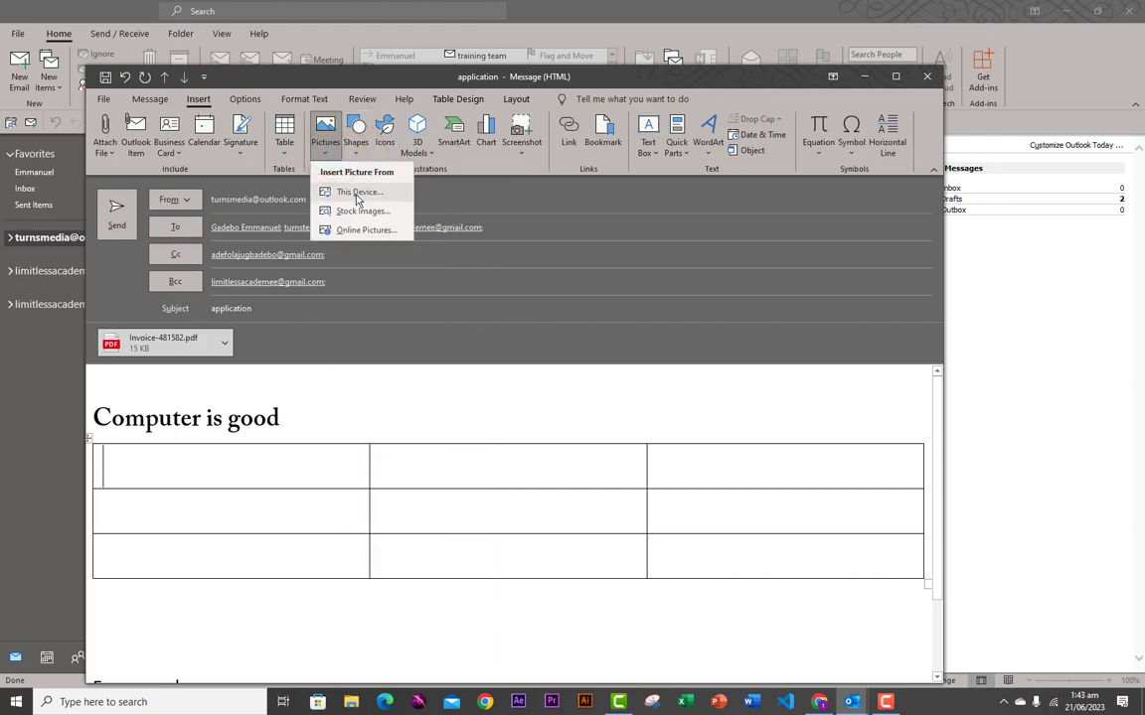
- Insert the Desktop image 'outlook 2019' and resize it to 26.22 cm wide
click(354, 194)
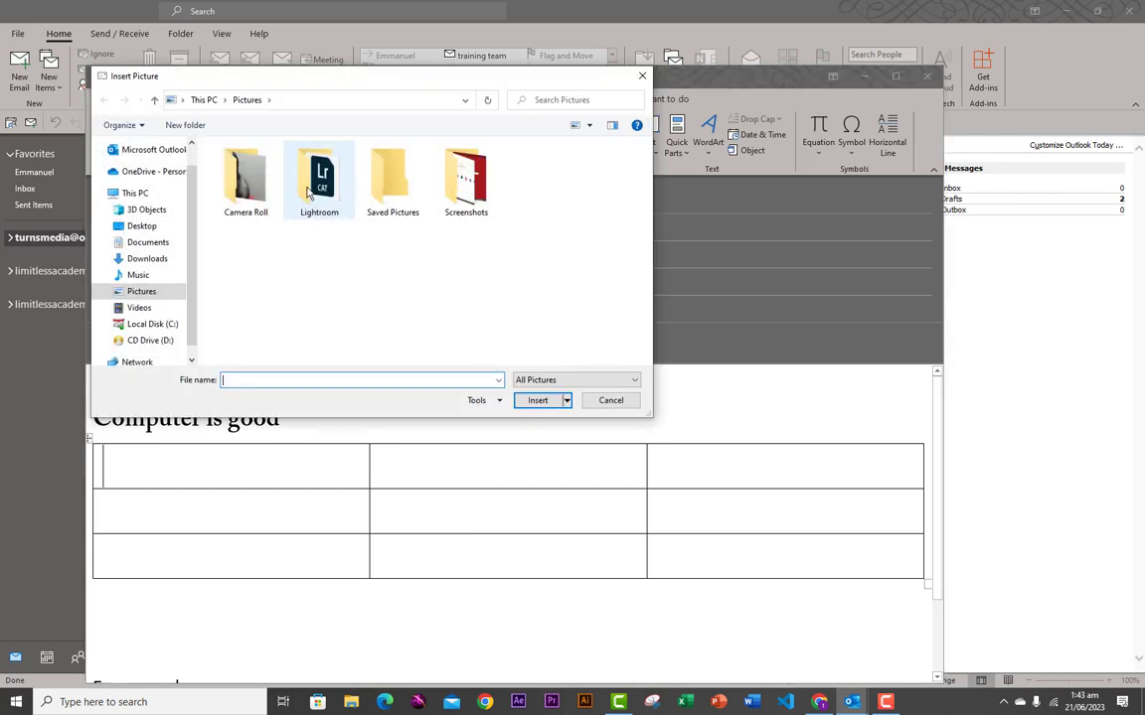
click(155, 228)
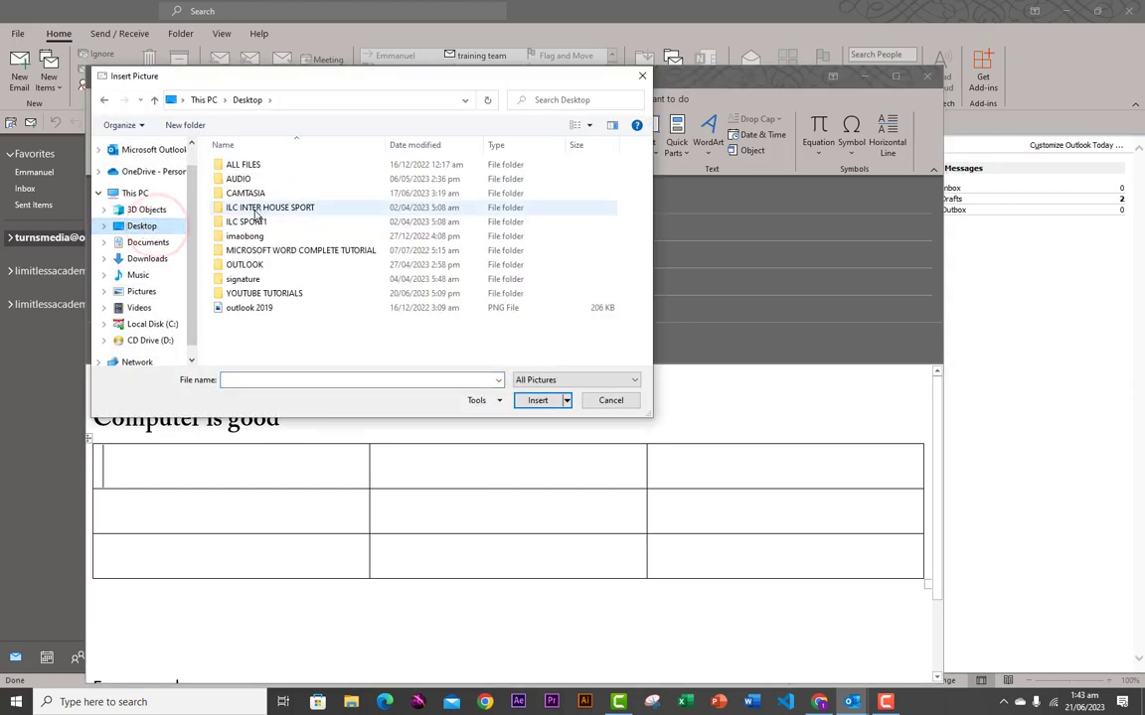
click(249, 310)
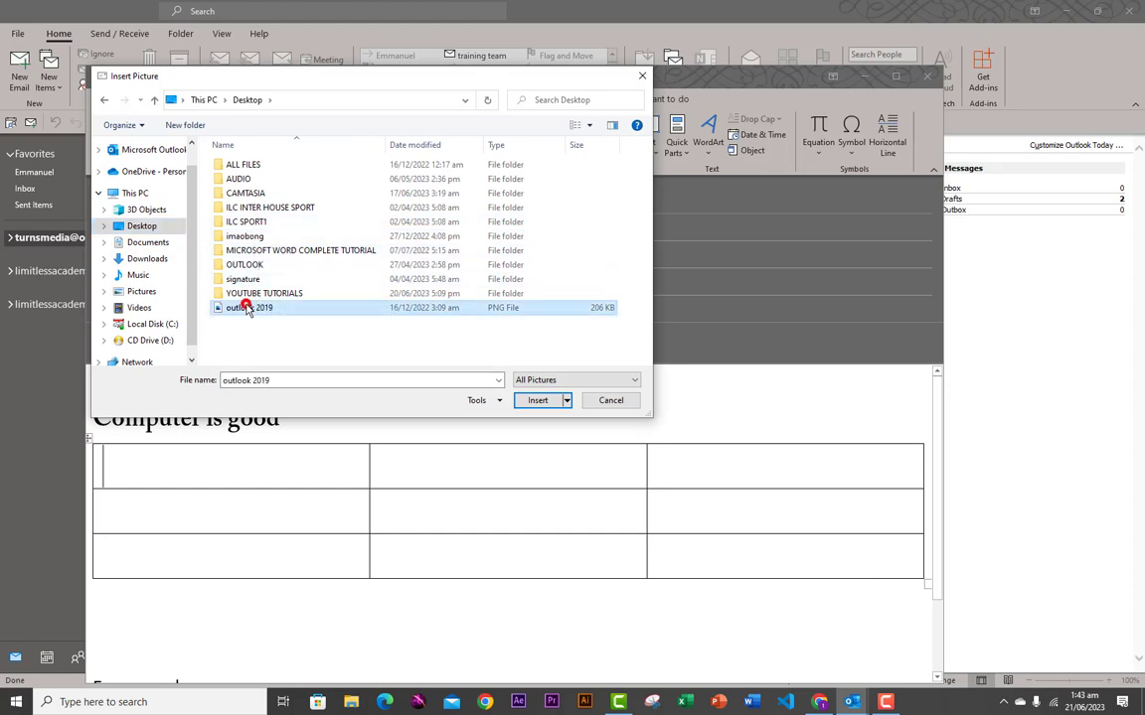
click(527, 401)
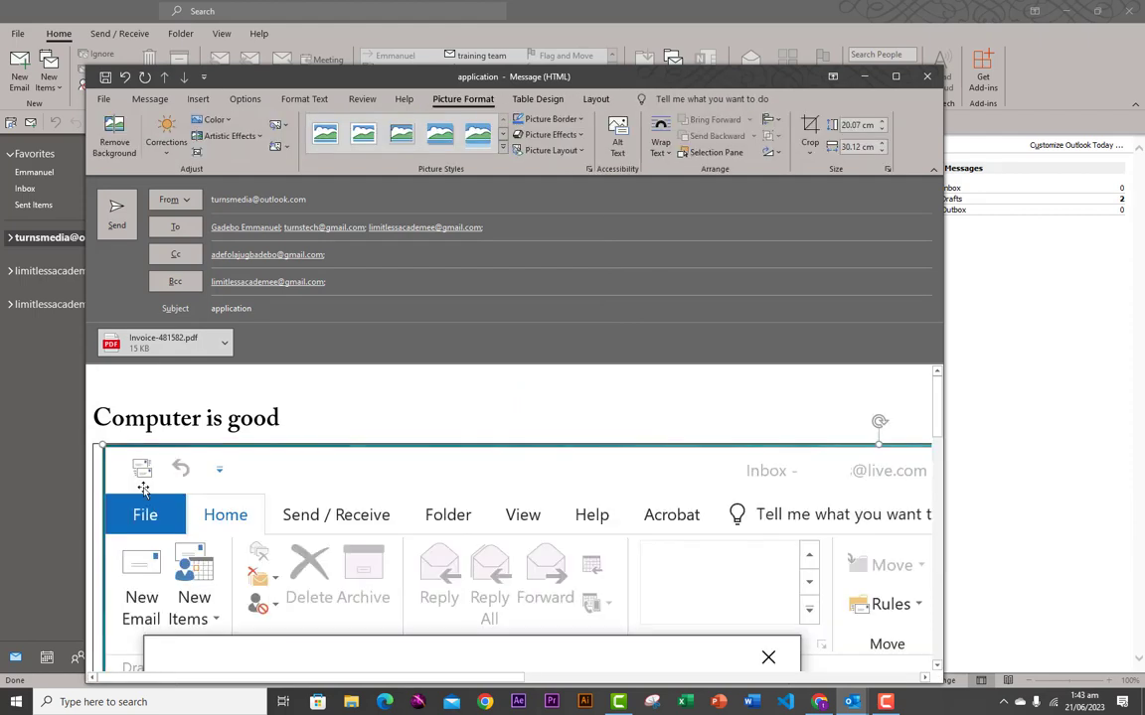
drag(103, 446, 304, 628)
scroll(139, 477, down, 1)
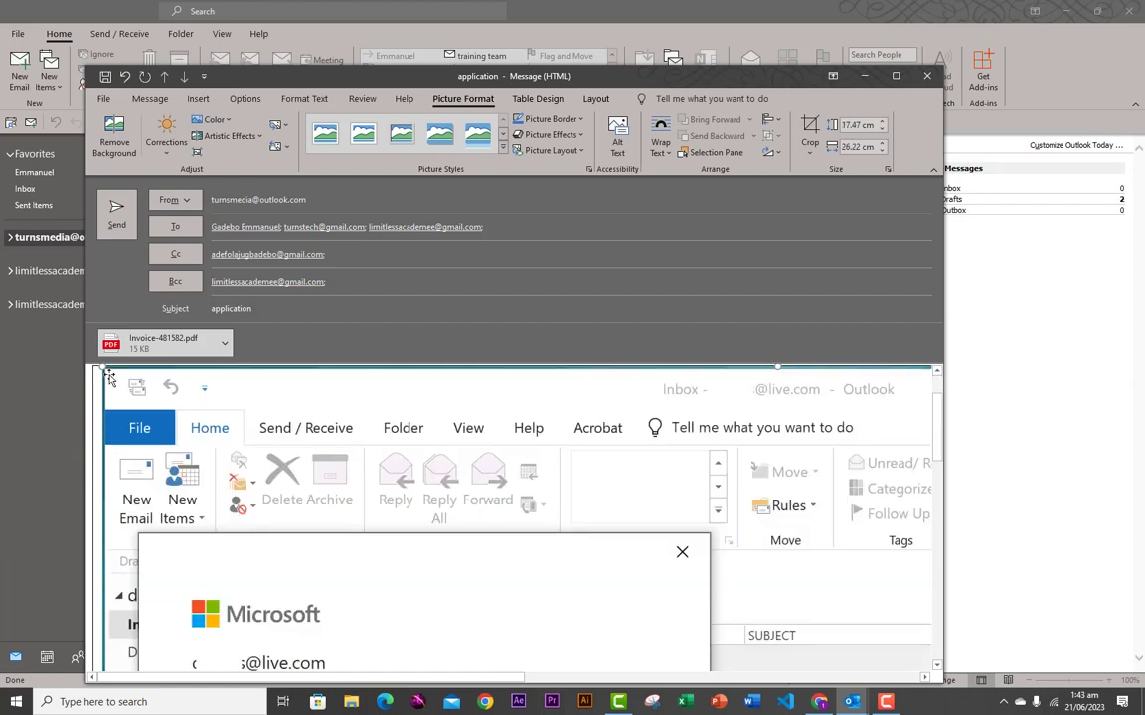
scroll(136, 427, down, 5)
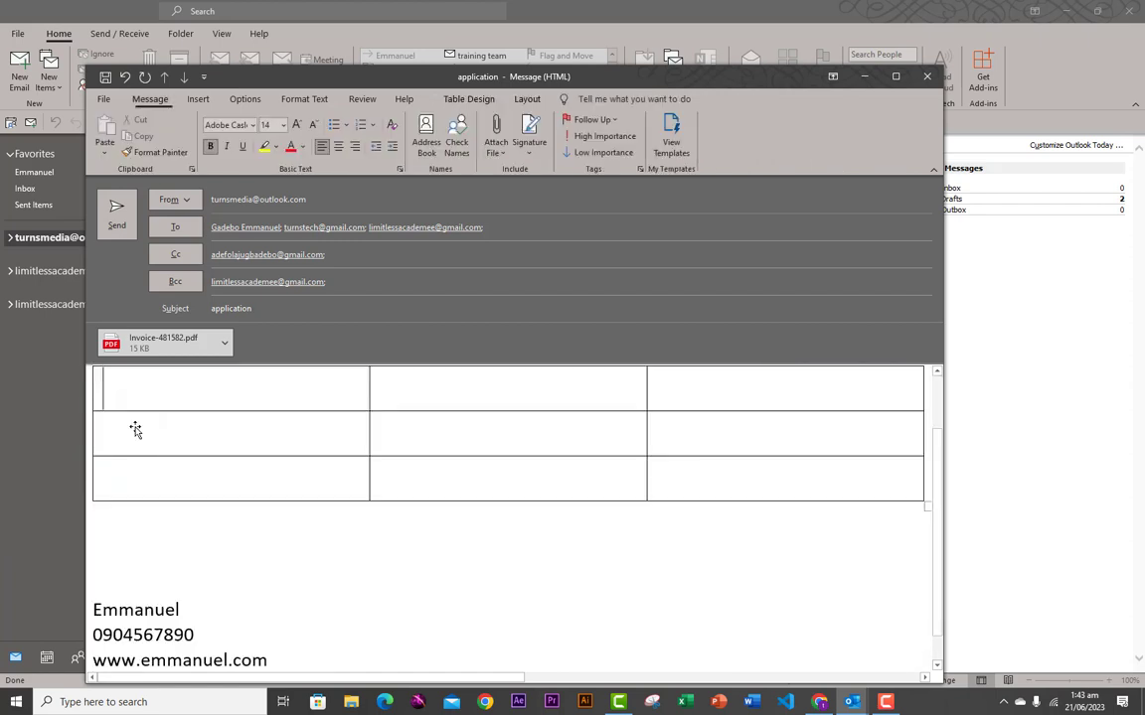
- Insert an Outlook logo picture from the OUTLOOK > email folder below the table
click(101, 538)
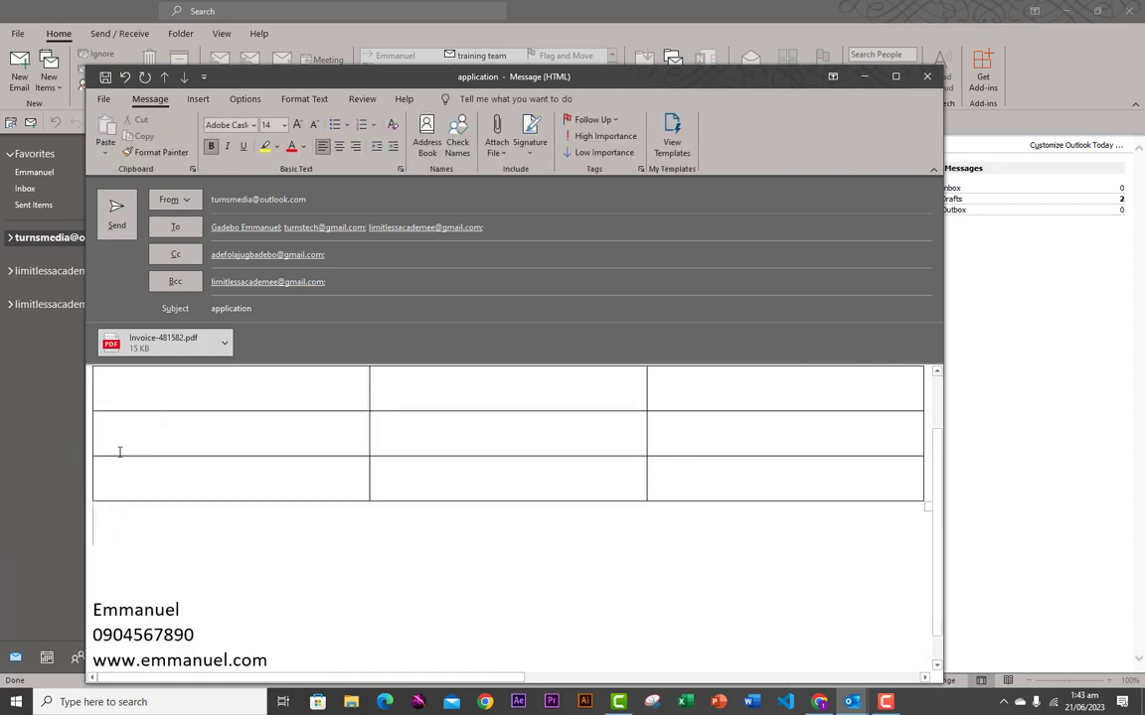
click(198, 99)
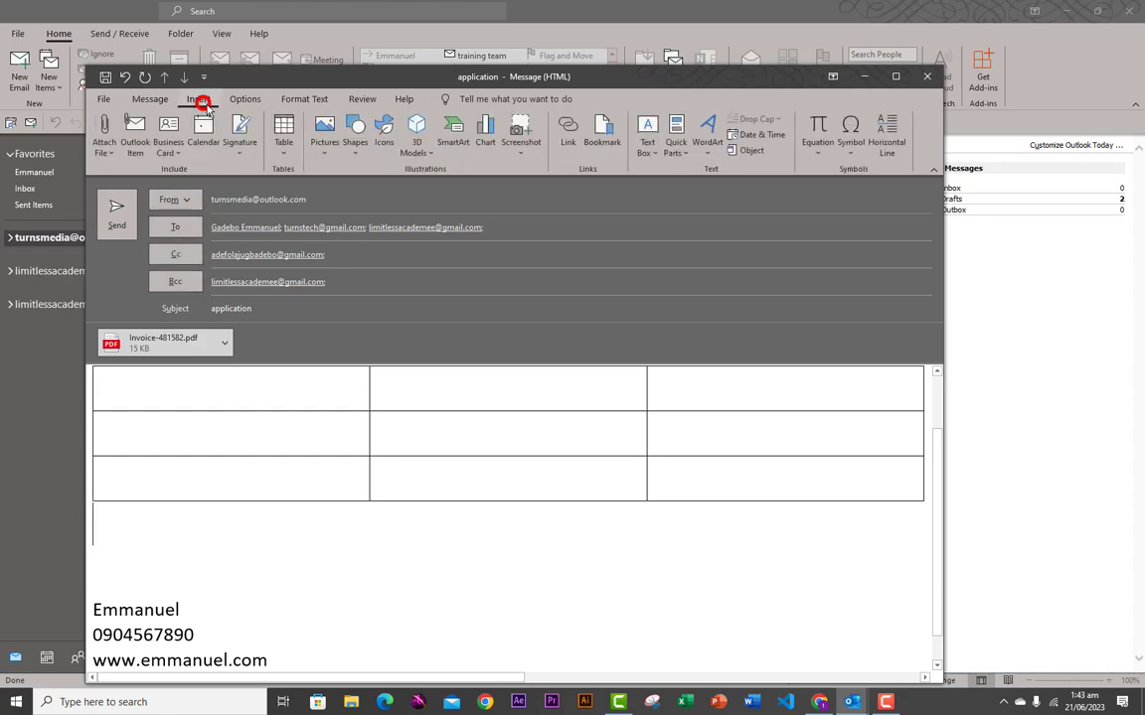
click(325, 142)
click(340, 192)
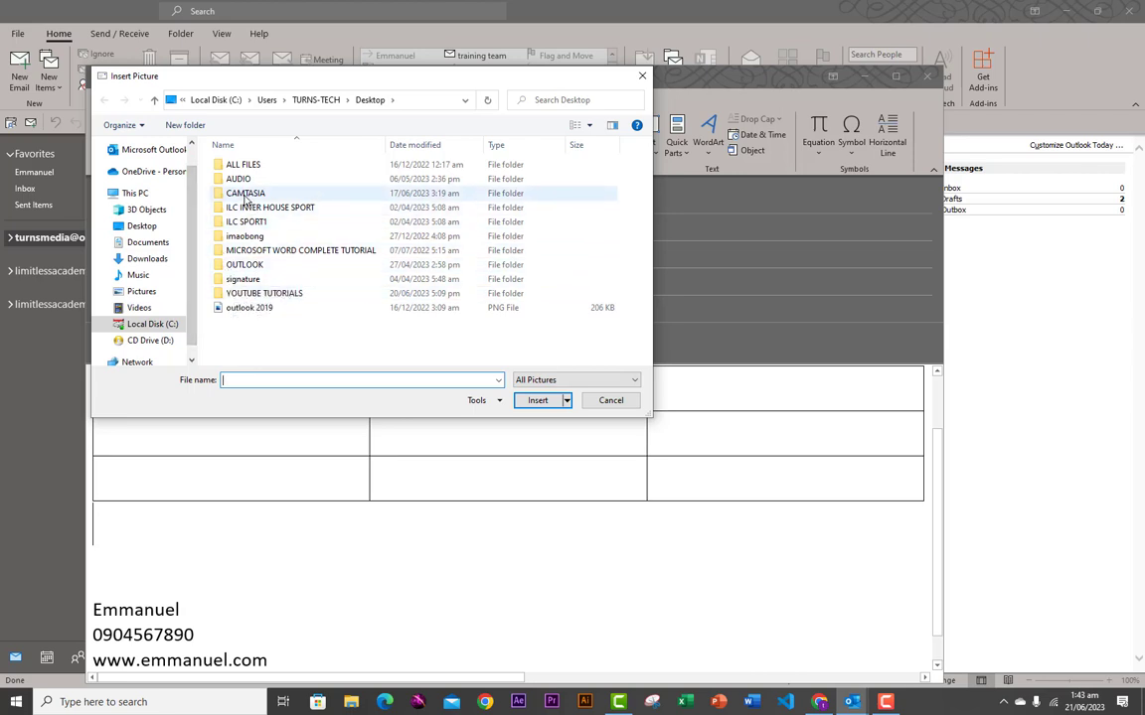
double_click(248, 264)
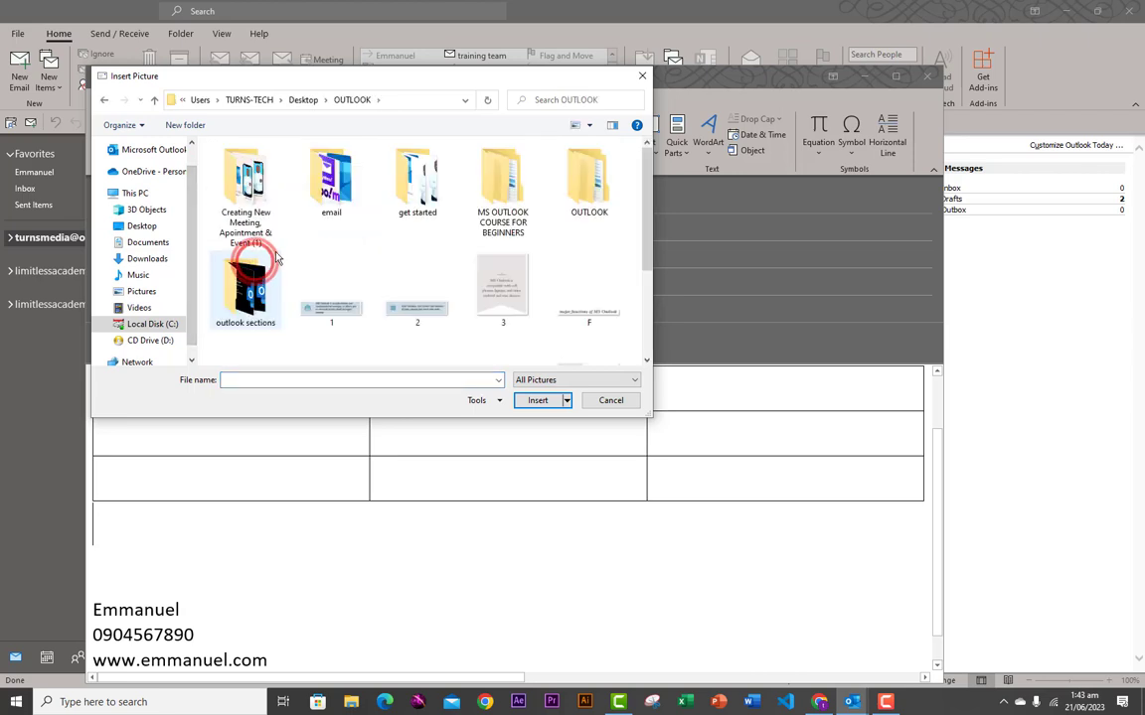
double_click(331, 181)
click(308, 204)
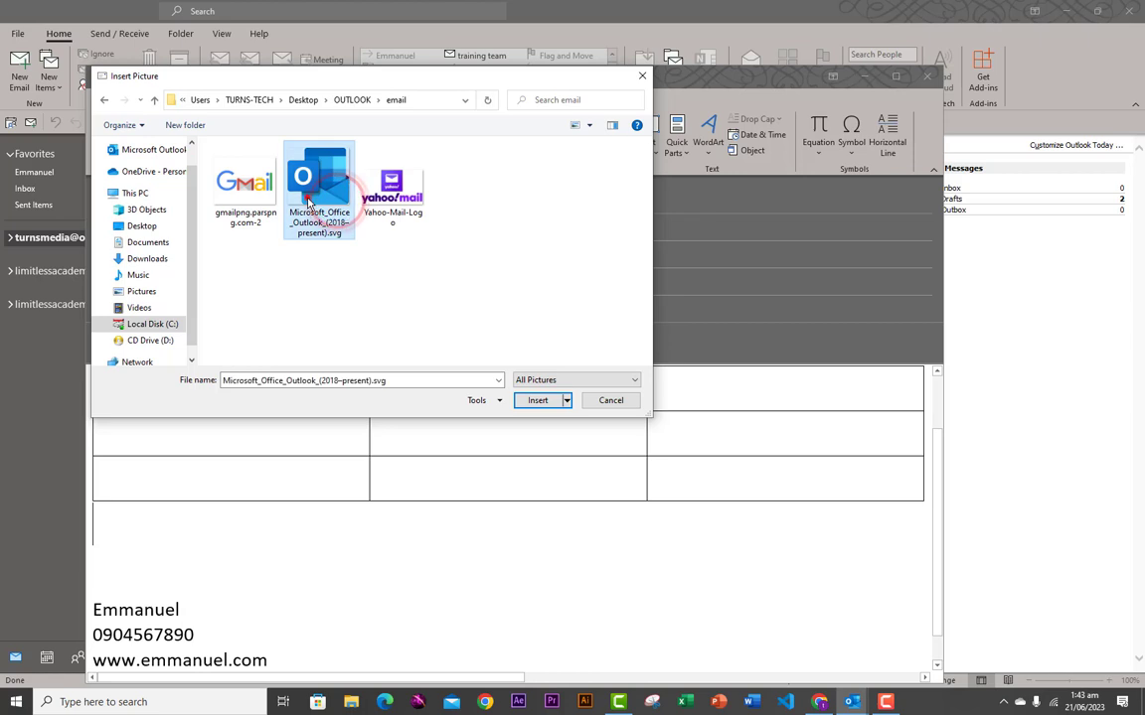
click(529, 401)
scroll(333, 457, down, 1)
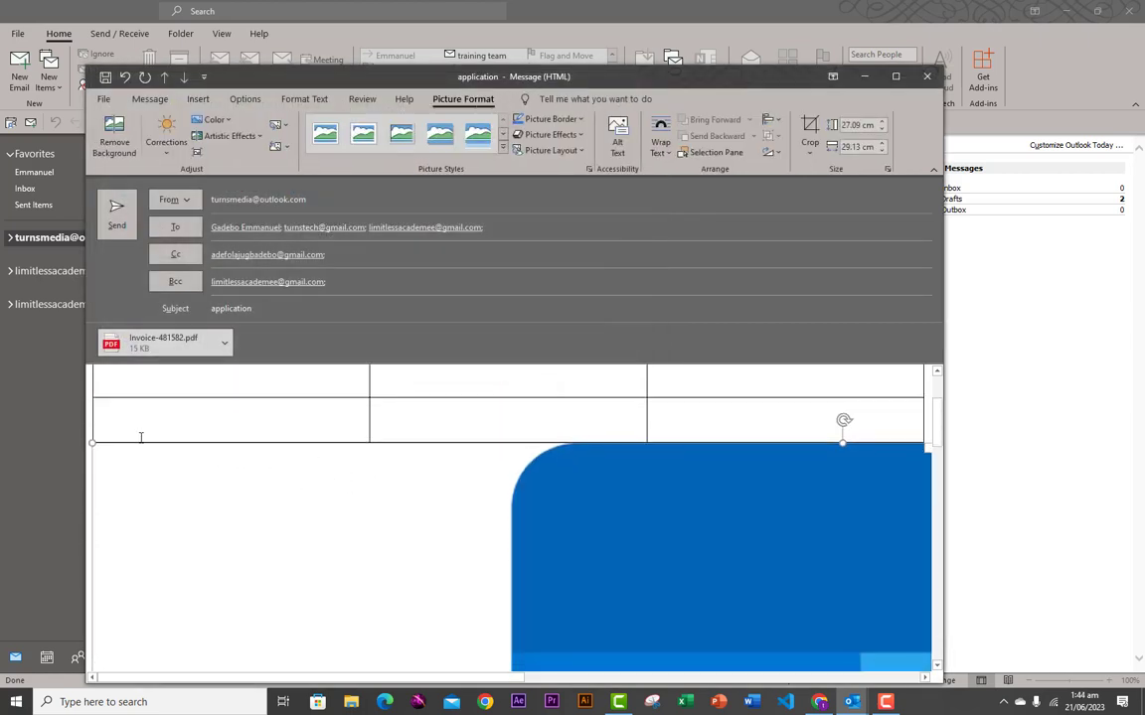
scroll(142, 437, up, 1)
- Shrink the inserted logo picture, then delete it from the message
drag(139, 518, 487, 713)
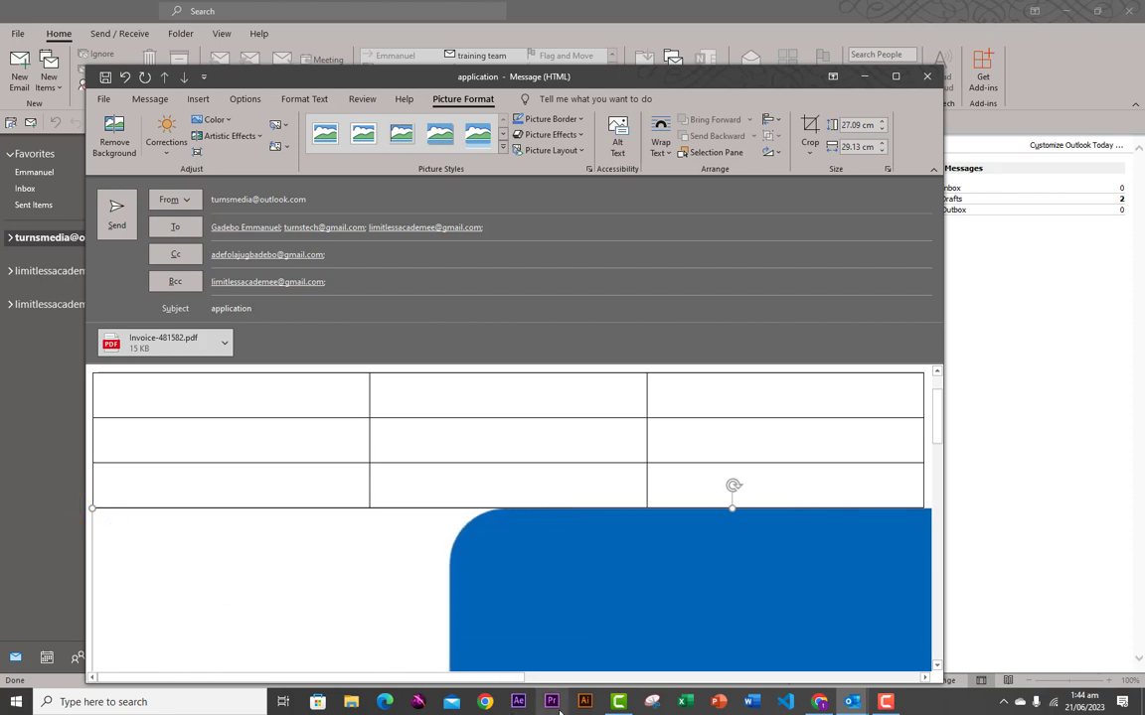
scroll(446, 554, down, 7)
click(445, 548)
key(Delete)
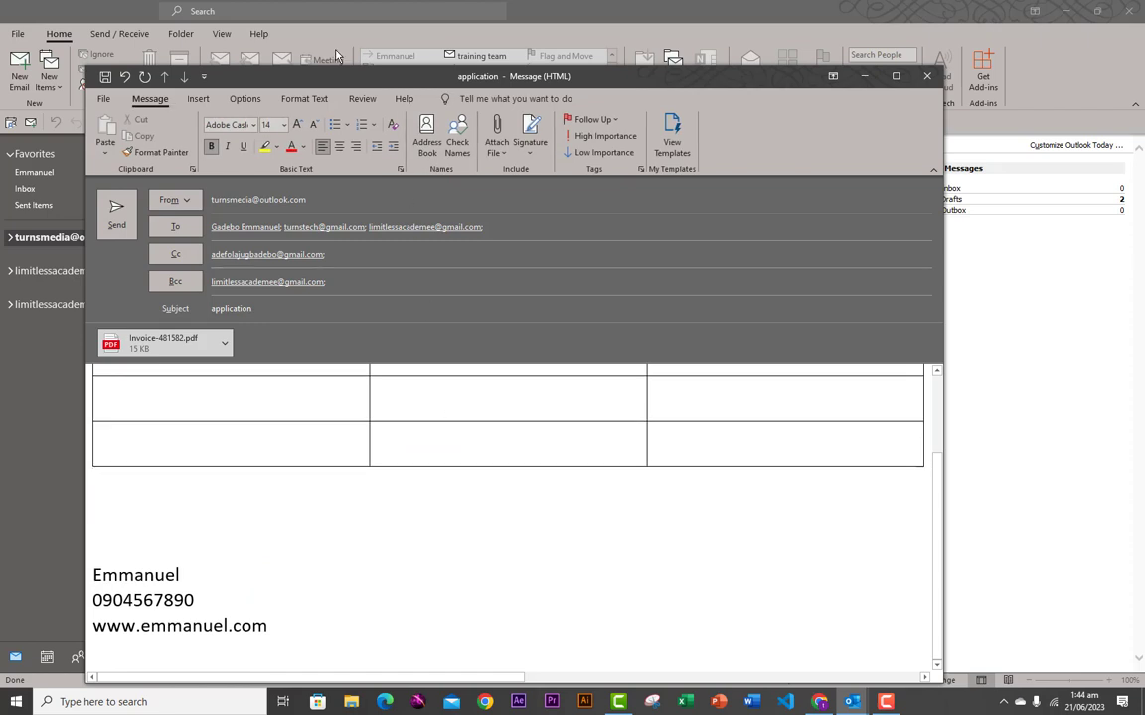
click(202, 100)
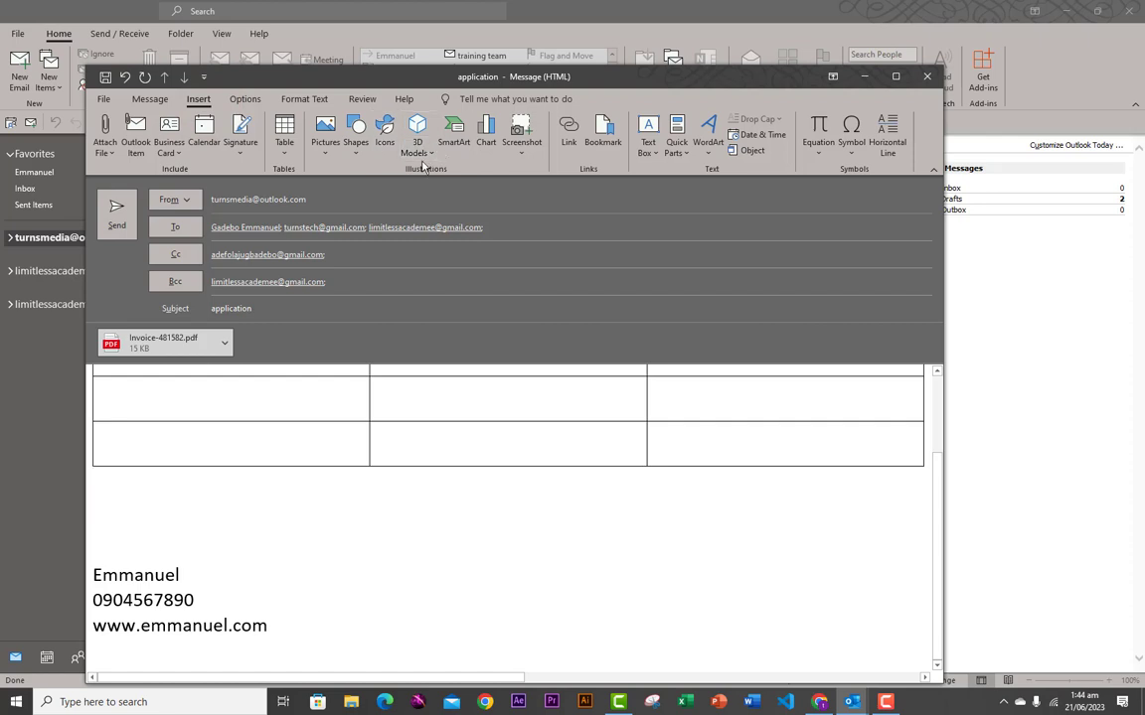
- Insert a Bending Picture Accent List SmartArt graphic from the List category below the table
click(452, 129)
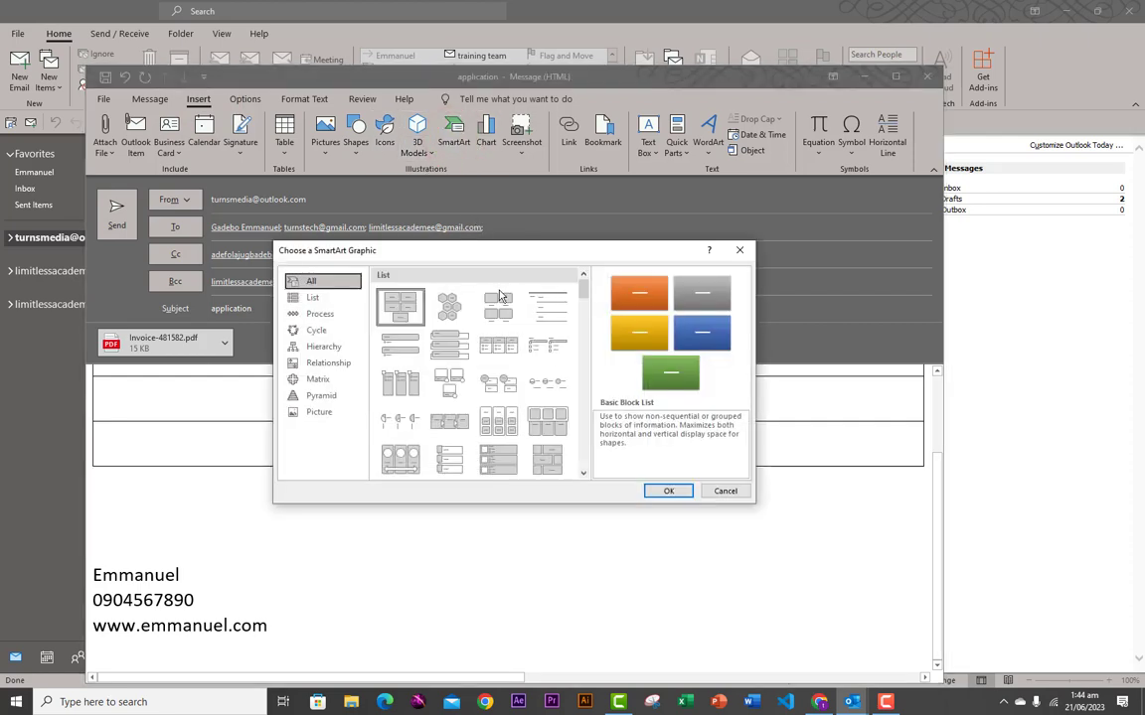
click(450, 385)
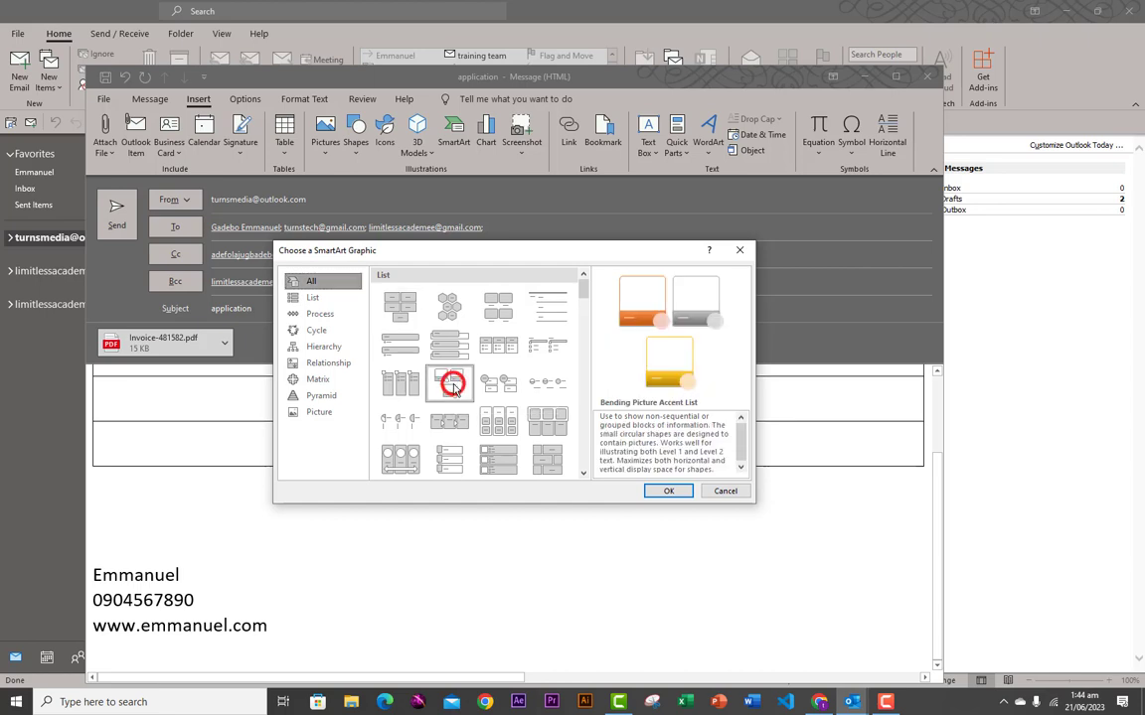
click(668, 491)
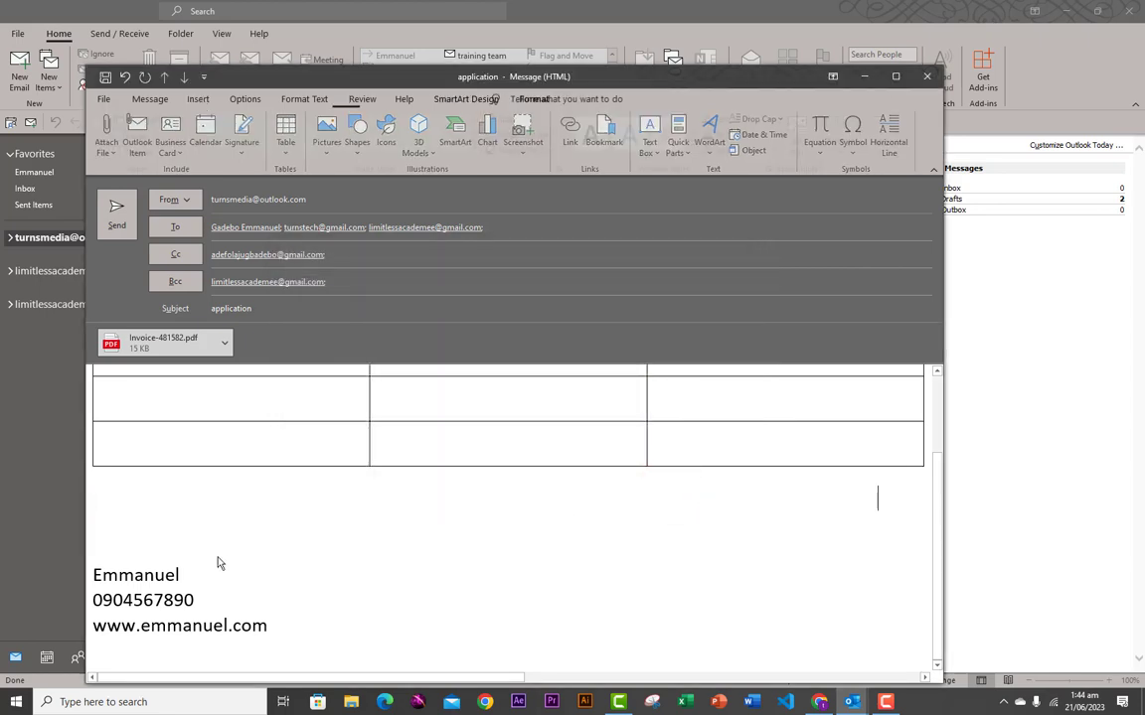
scroll(375, 601, down, 4)
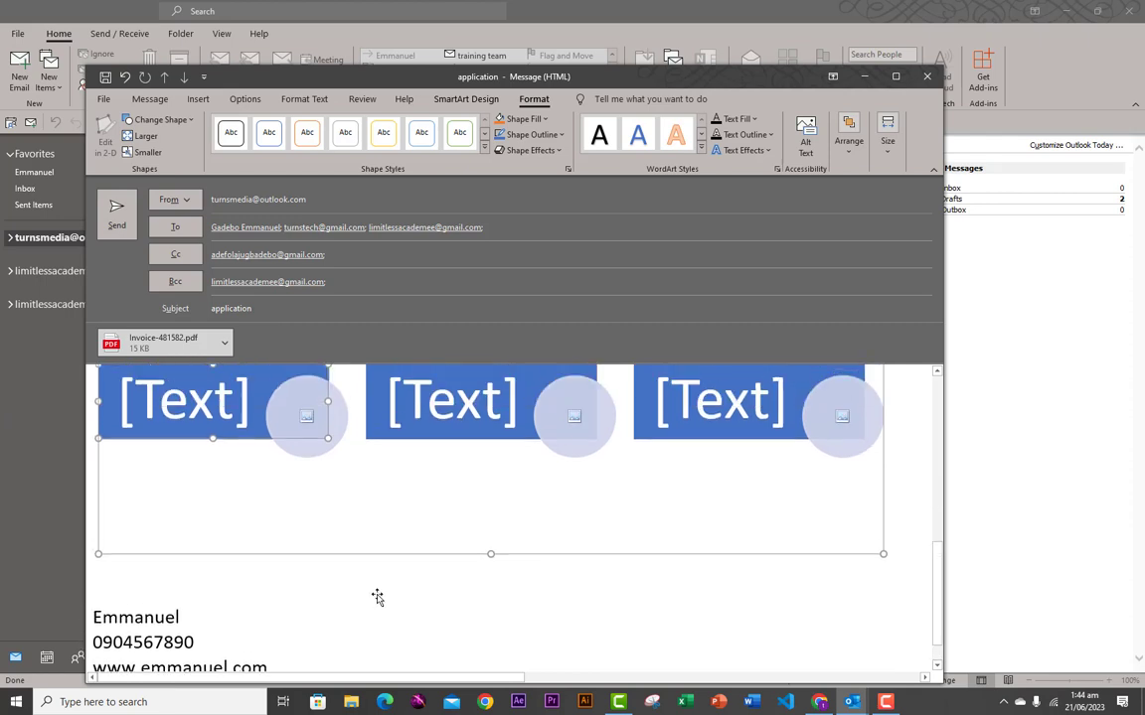
scroll(378, 595, up, 7)
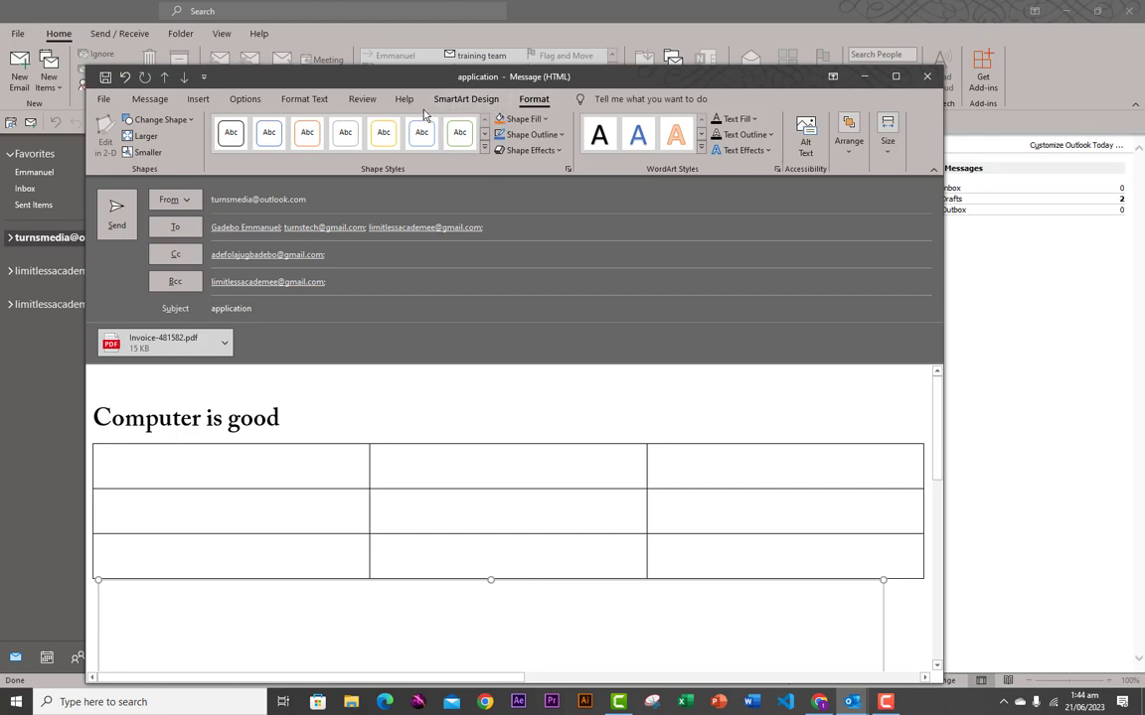
- Review the Options and Format Text tabs, then close the draft without saving
click(242, 98)
click(309, 100)
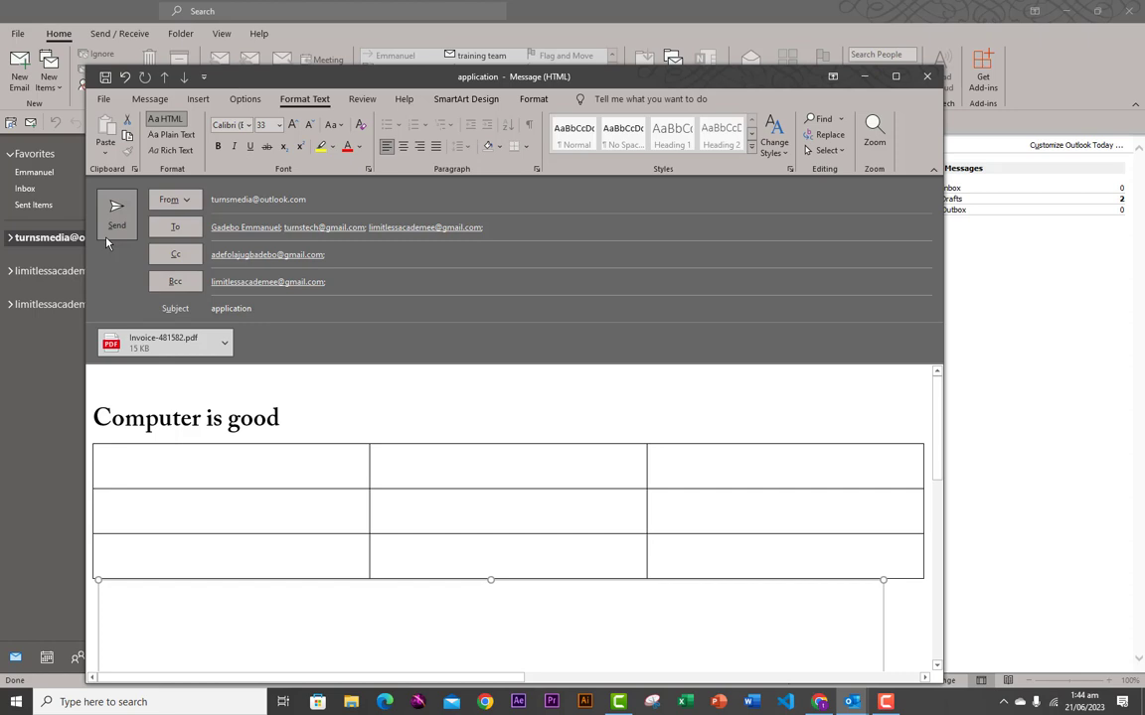
click(927, 77)
click(564, 390)
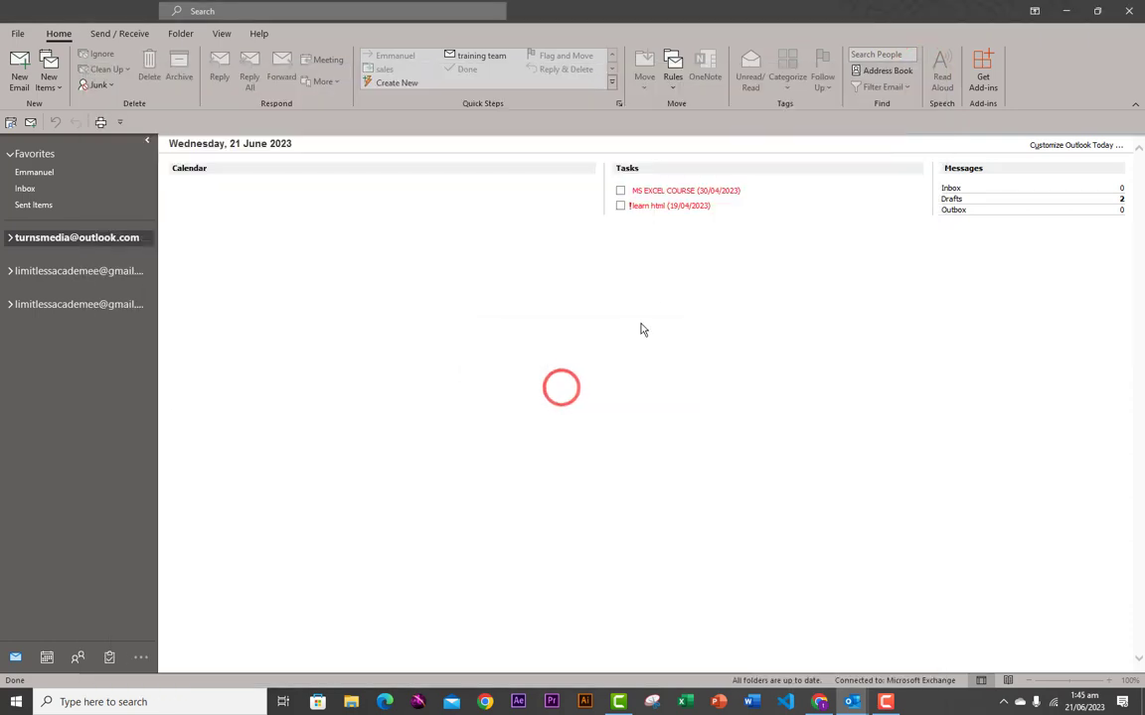
- Expand the account, open the Inbox and look through its messages, including Happy Birthday
click(11, 238)
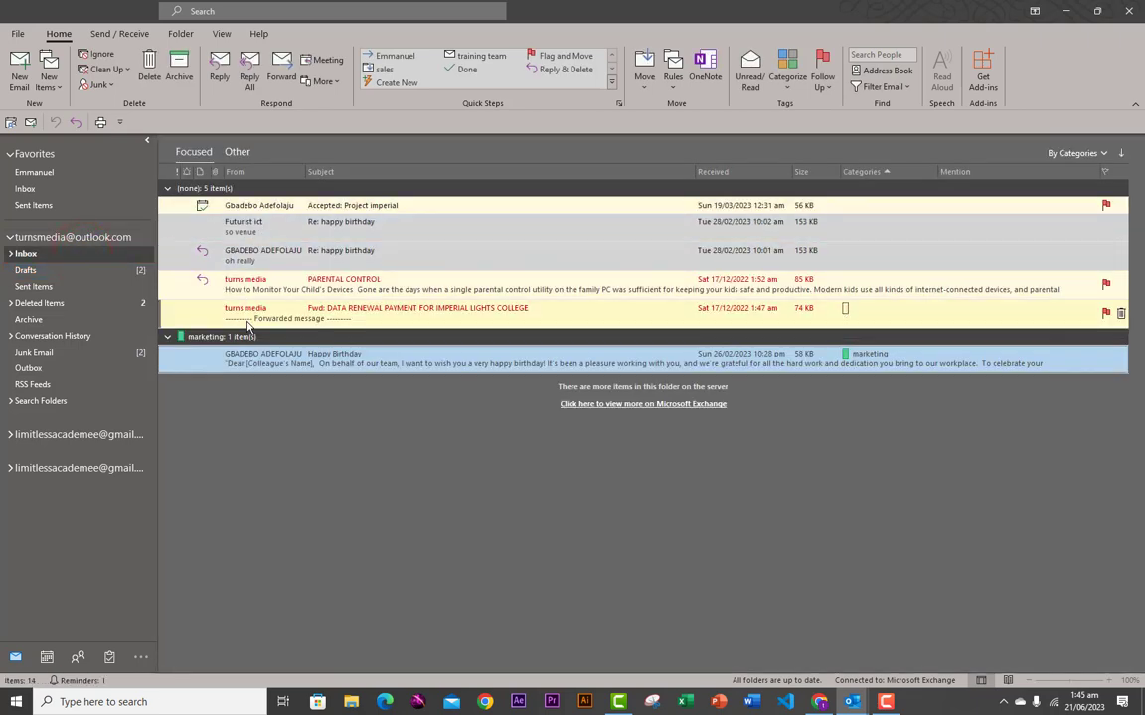
click(243, 261)
click(250, 204)
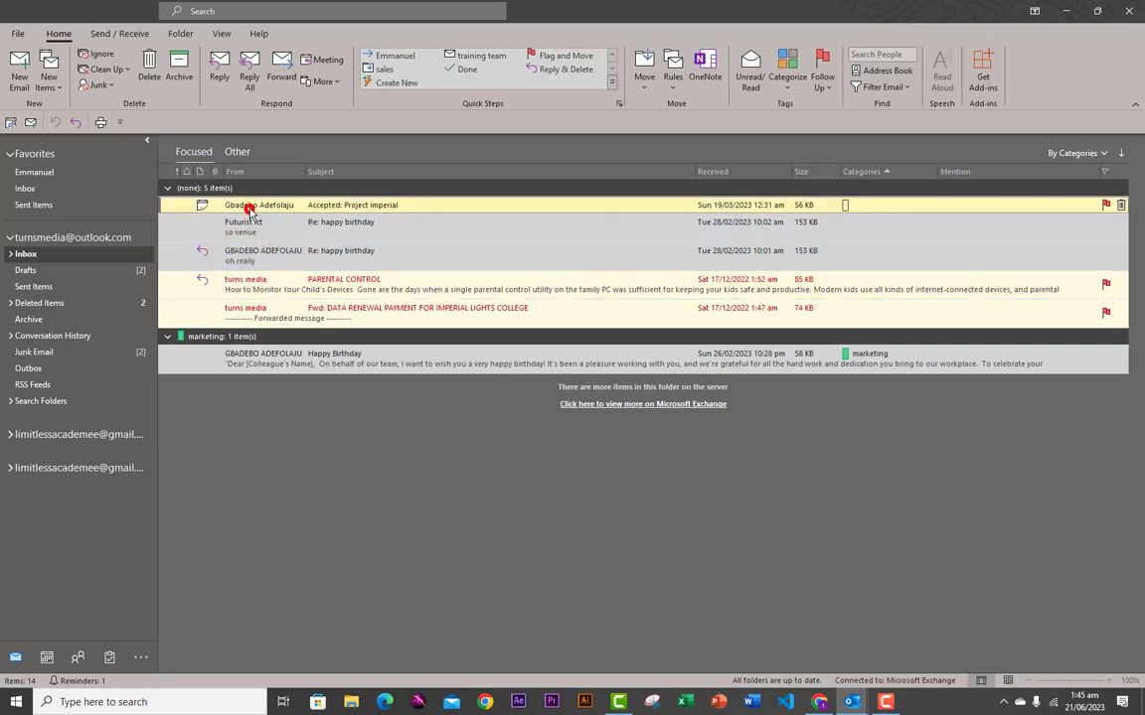
click(237, 360)
double_click(231, 353)
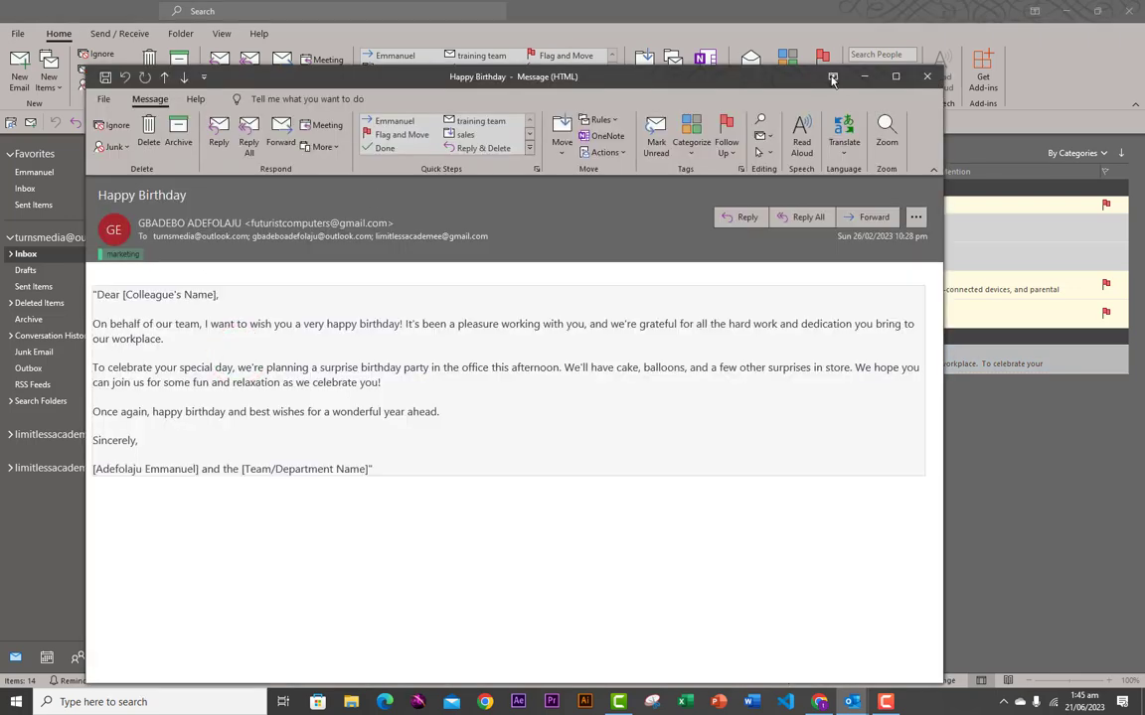
click(922, 76)
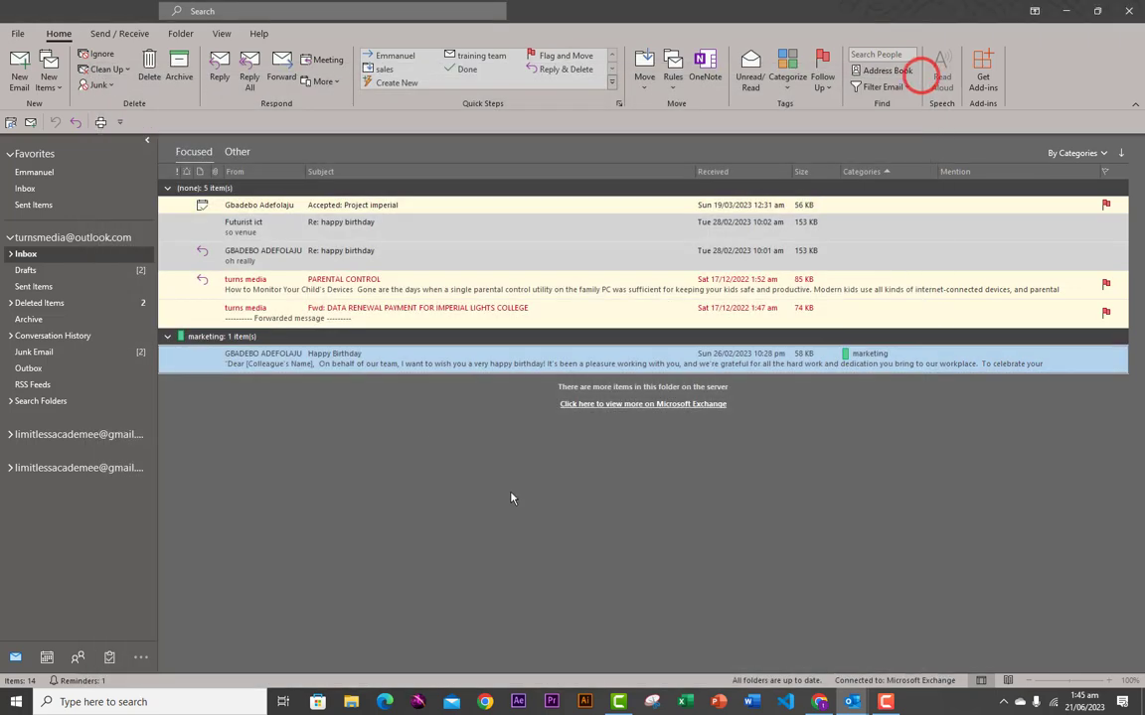
click(231, 314)
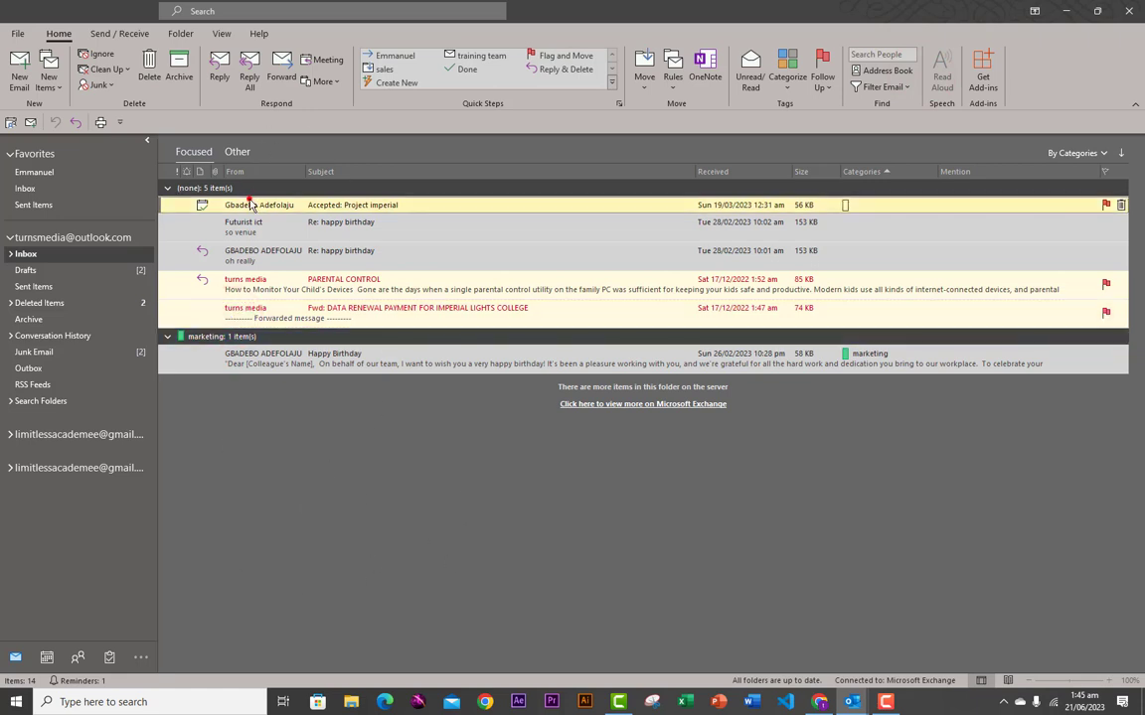
click(235, 357)
- Drag Happy Birthday from the marketing category group into the (none) group
click(83, 319)
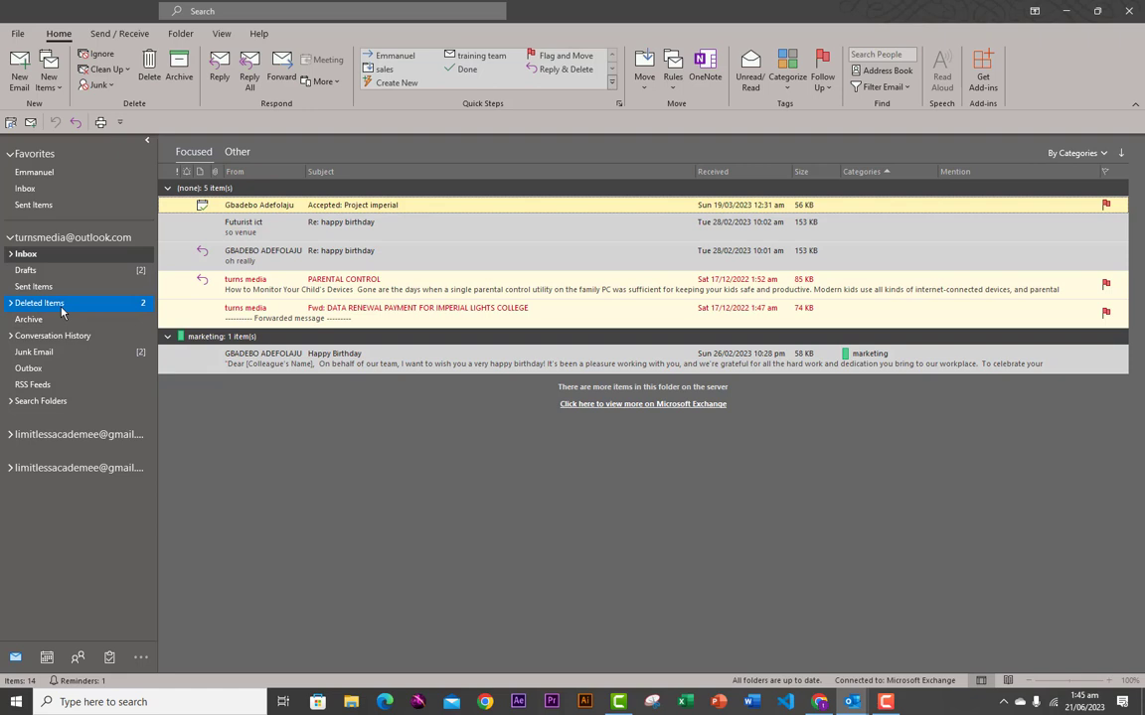
click(66, 271)
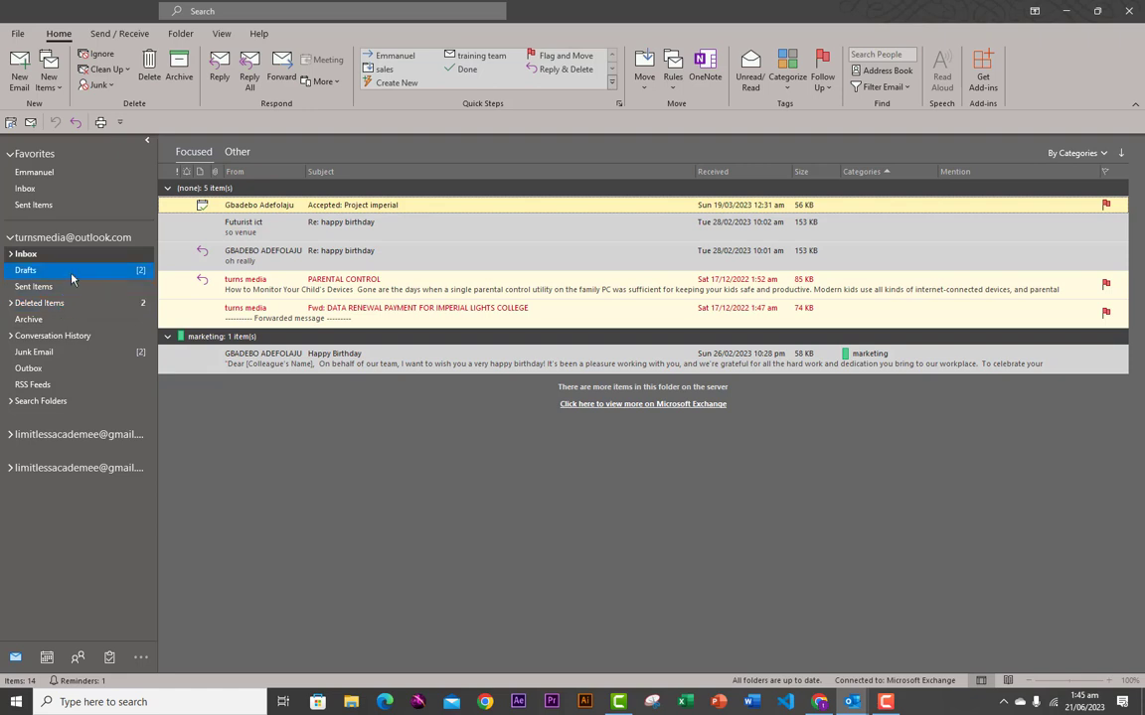
drag(331, 362, 383, 318)
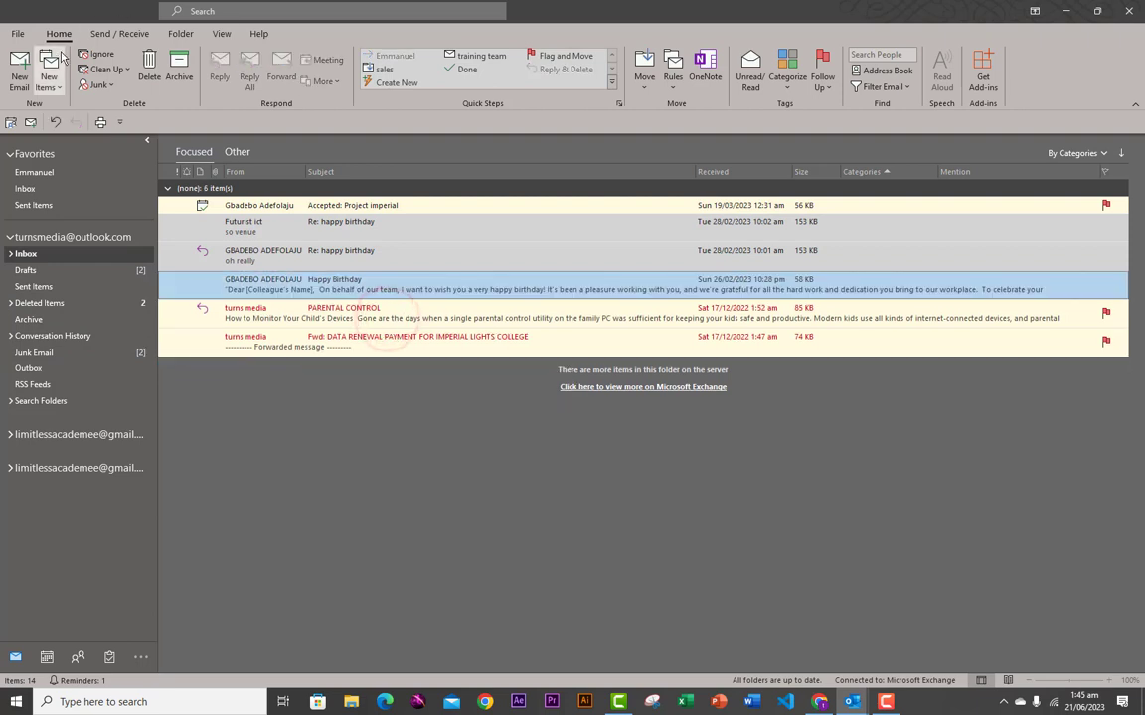
- Switch the Inbox to the Preview view and preview the happy birthday messages
click(220, 33)
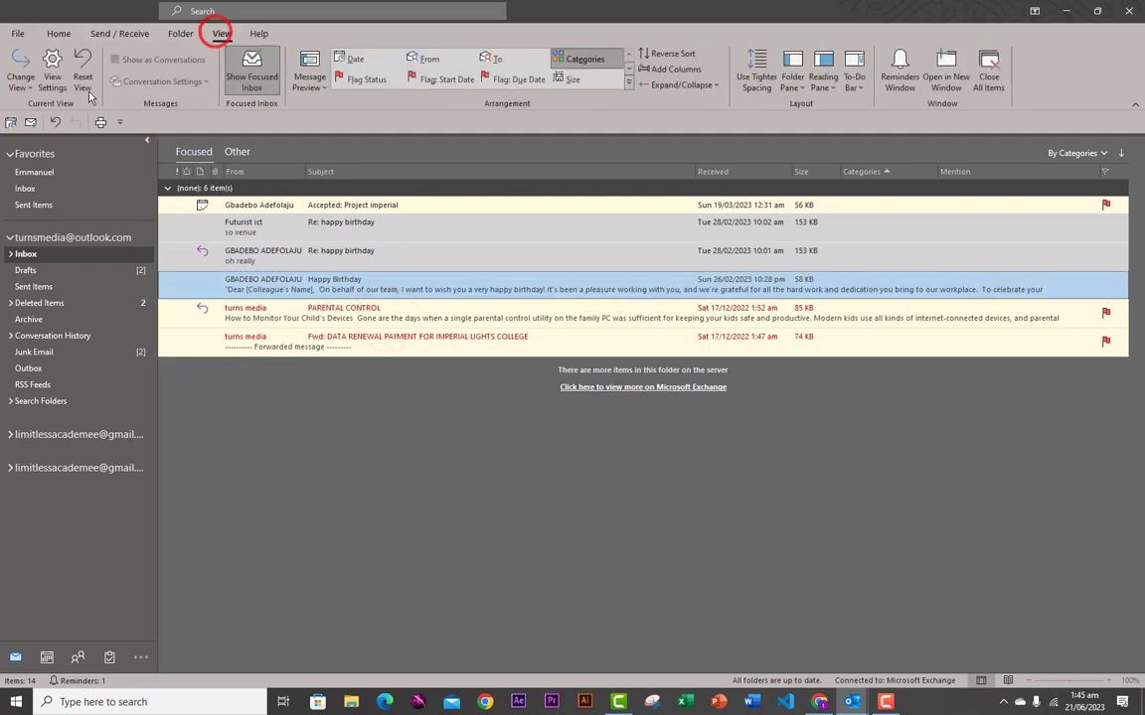
click(19, 78)
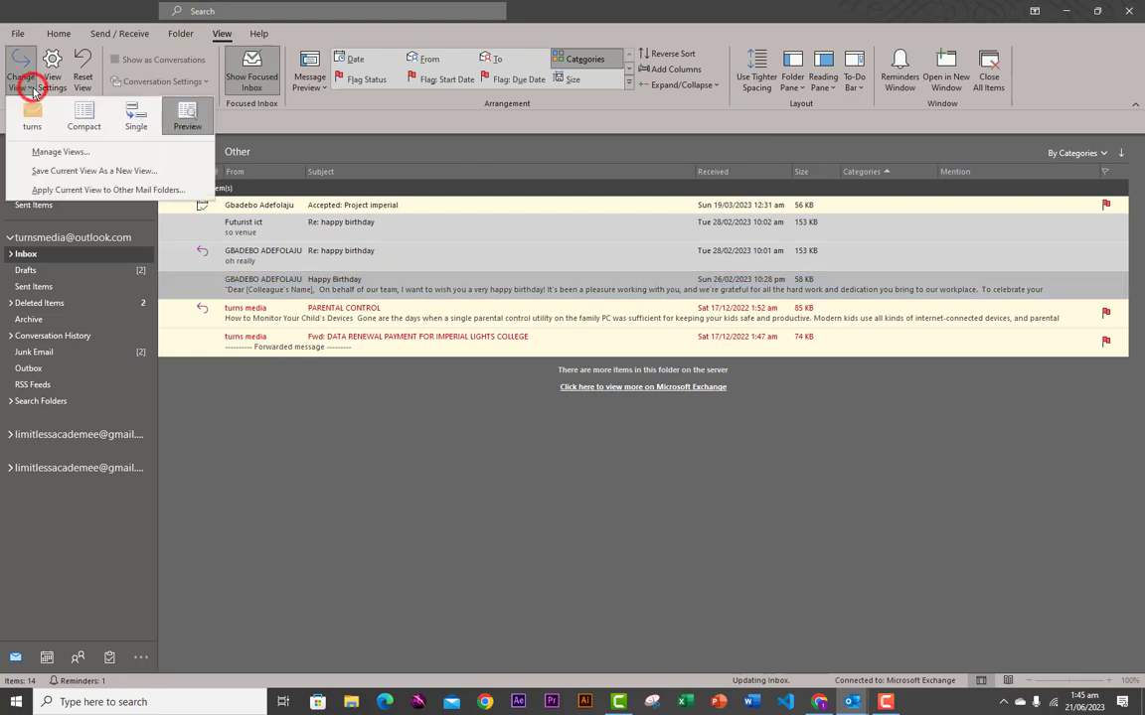
click(134, 121)
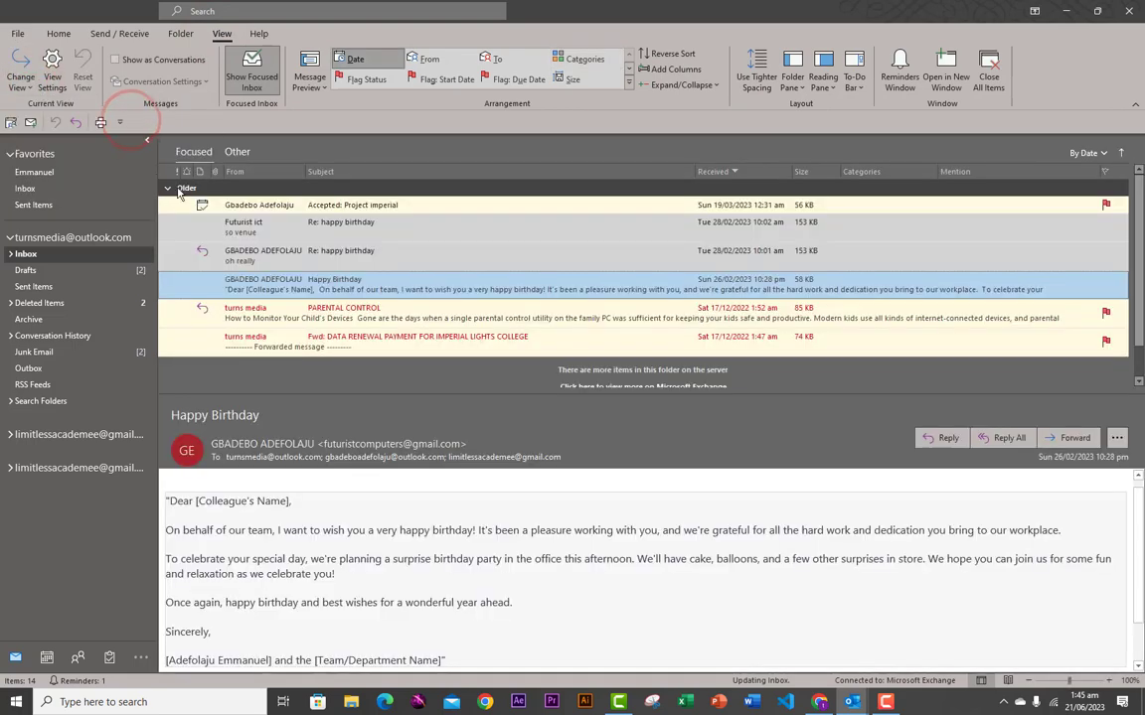
click(246, 229)
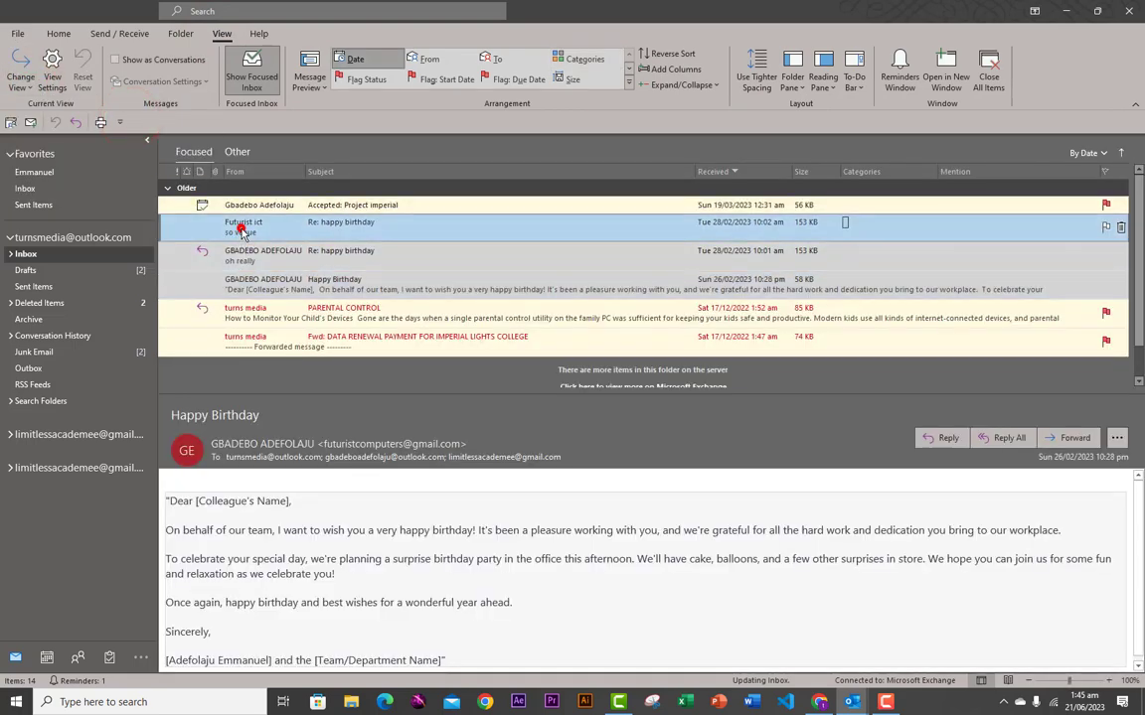
click(255, 291)
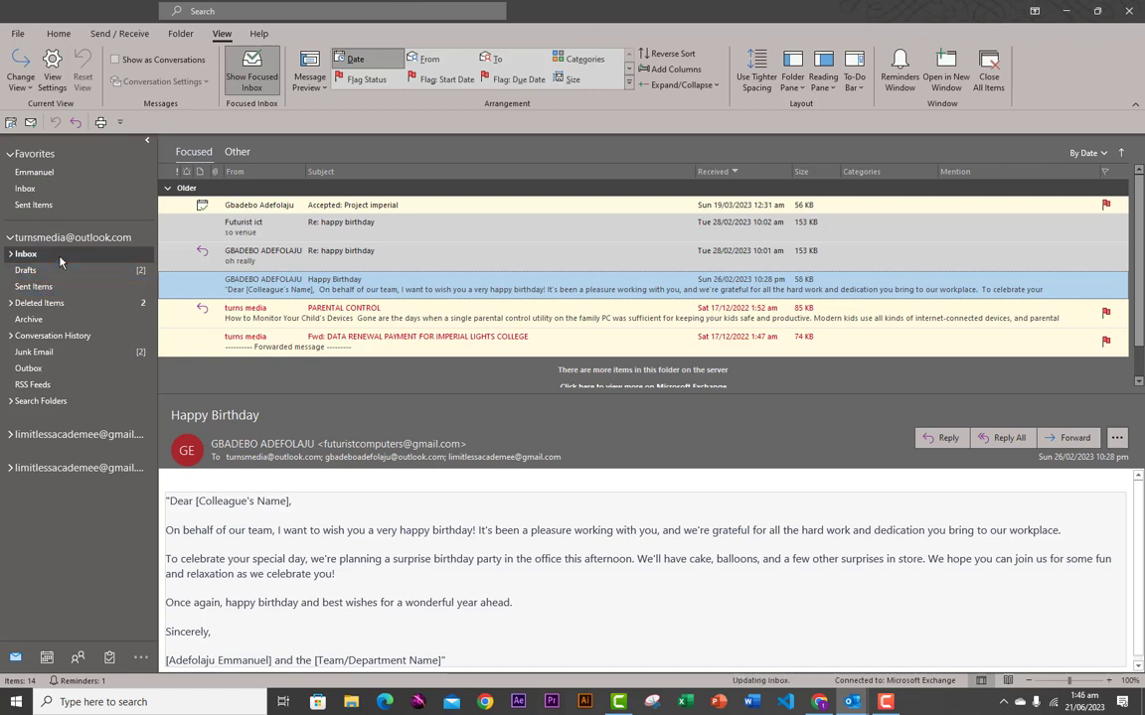
- Look through the Junk Email and Deleted Items folders, then return to the Inbox
click(46, 354)
click(46, 355)
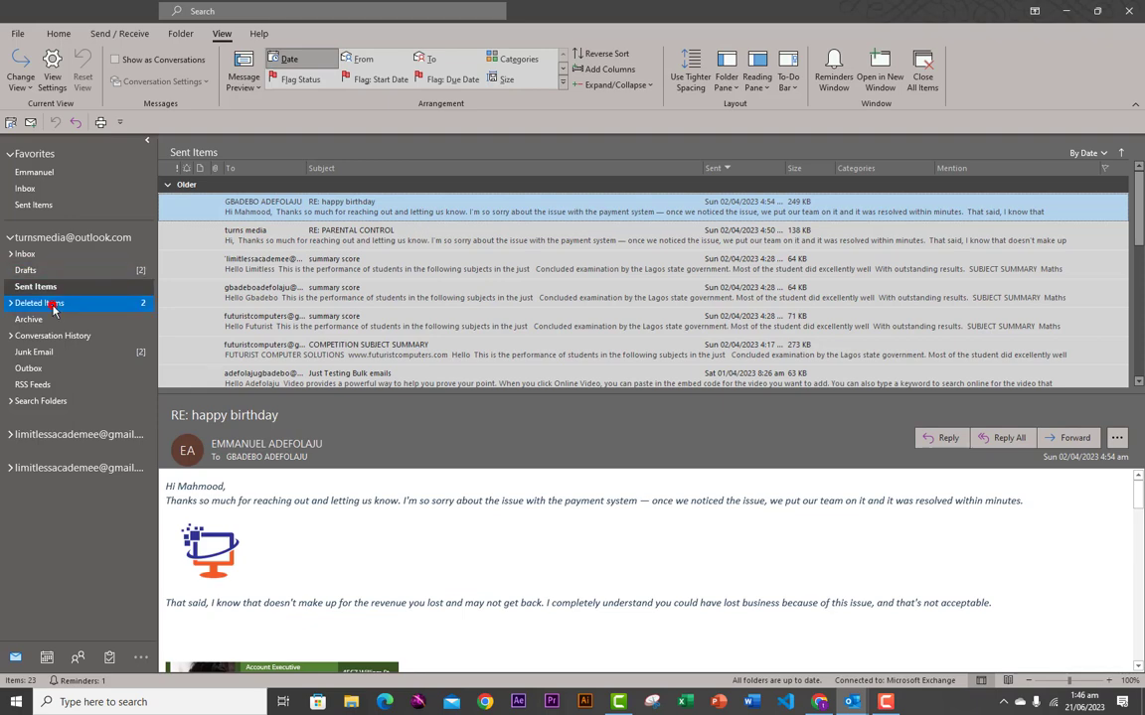
click(50, 302)
click(40, 255)
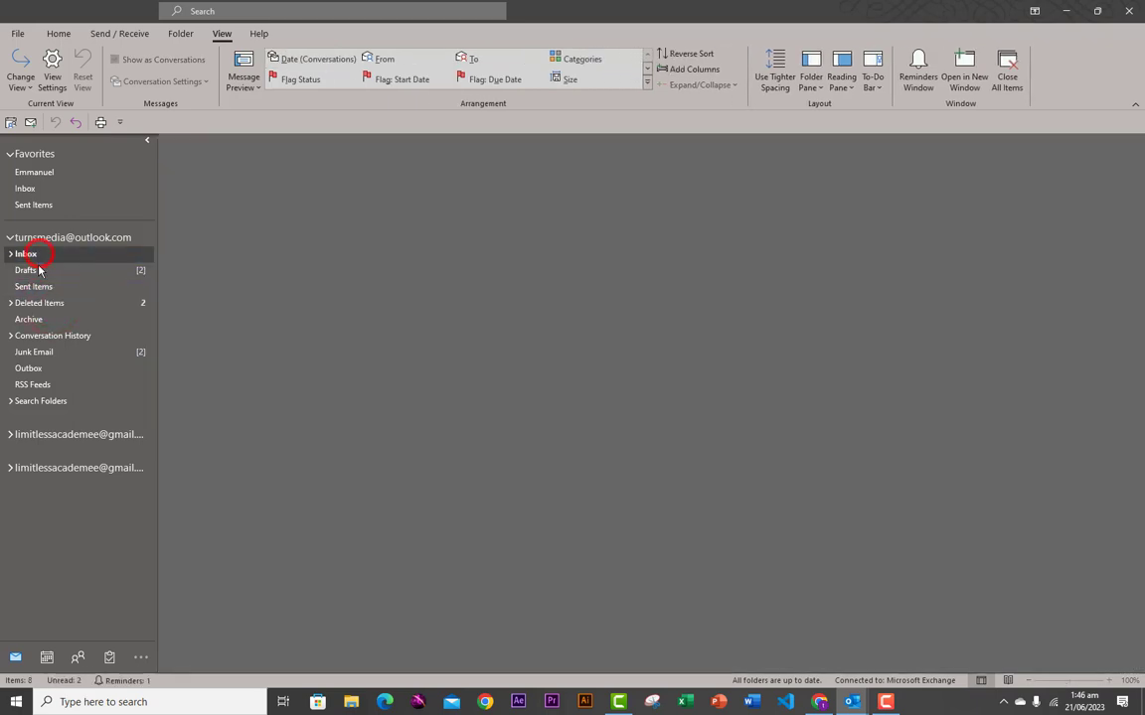
click(45, 288)
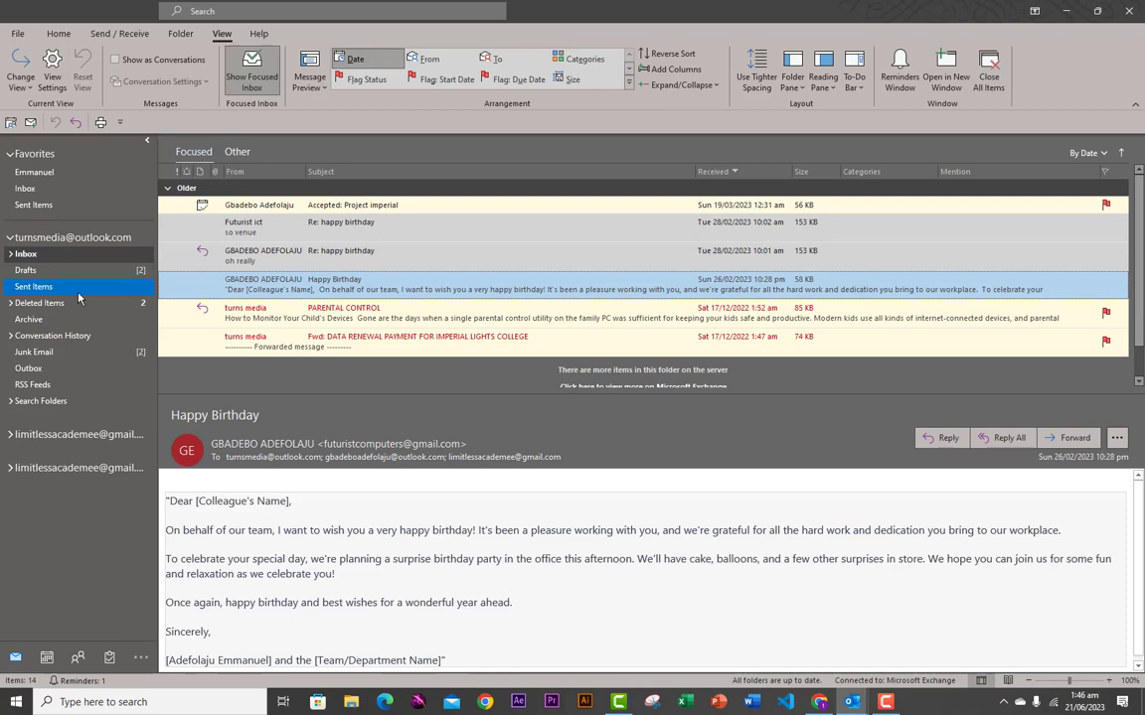